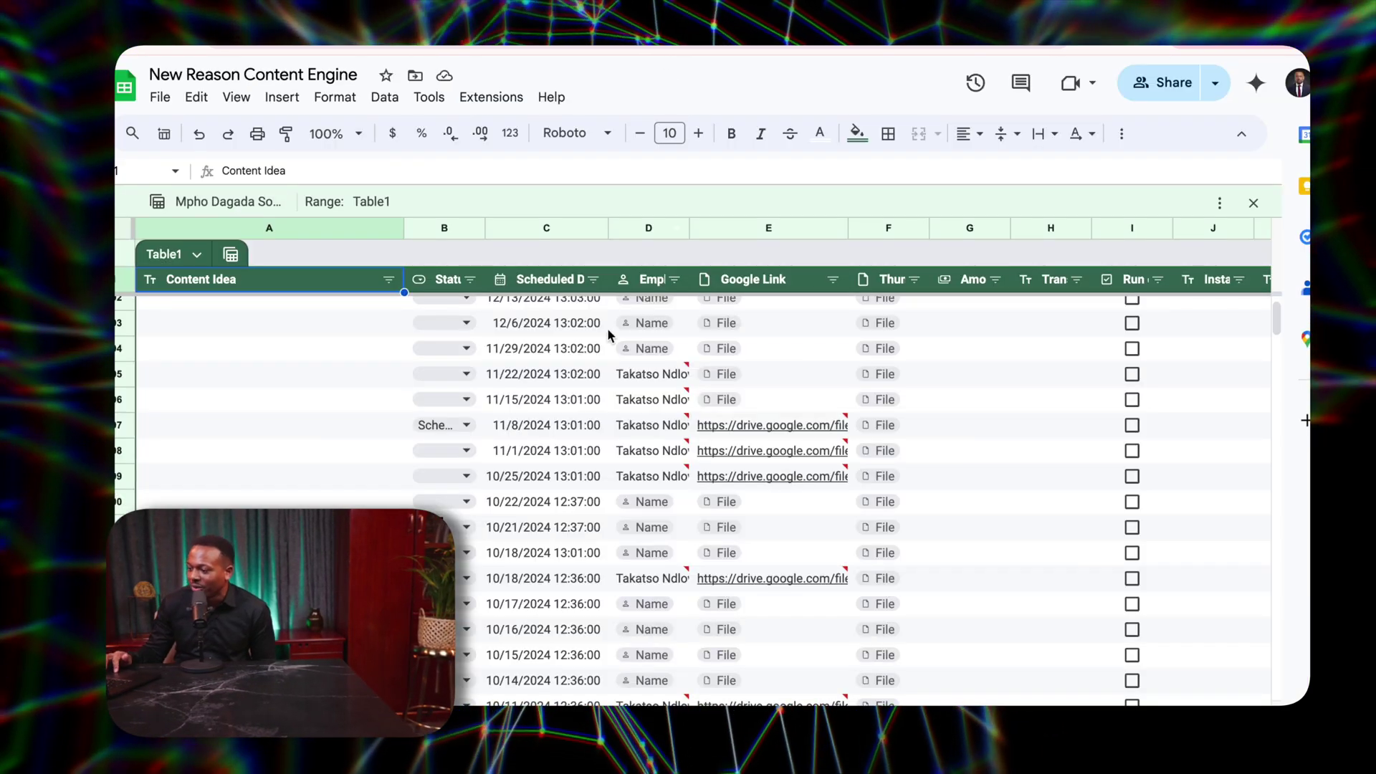
# Scroll the content table up and open the Status dropdown for the Promo row 29
pyautogui.scroll(20, 645, 441)
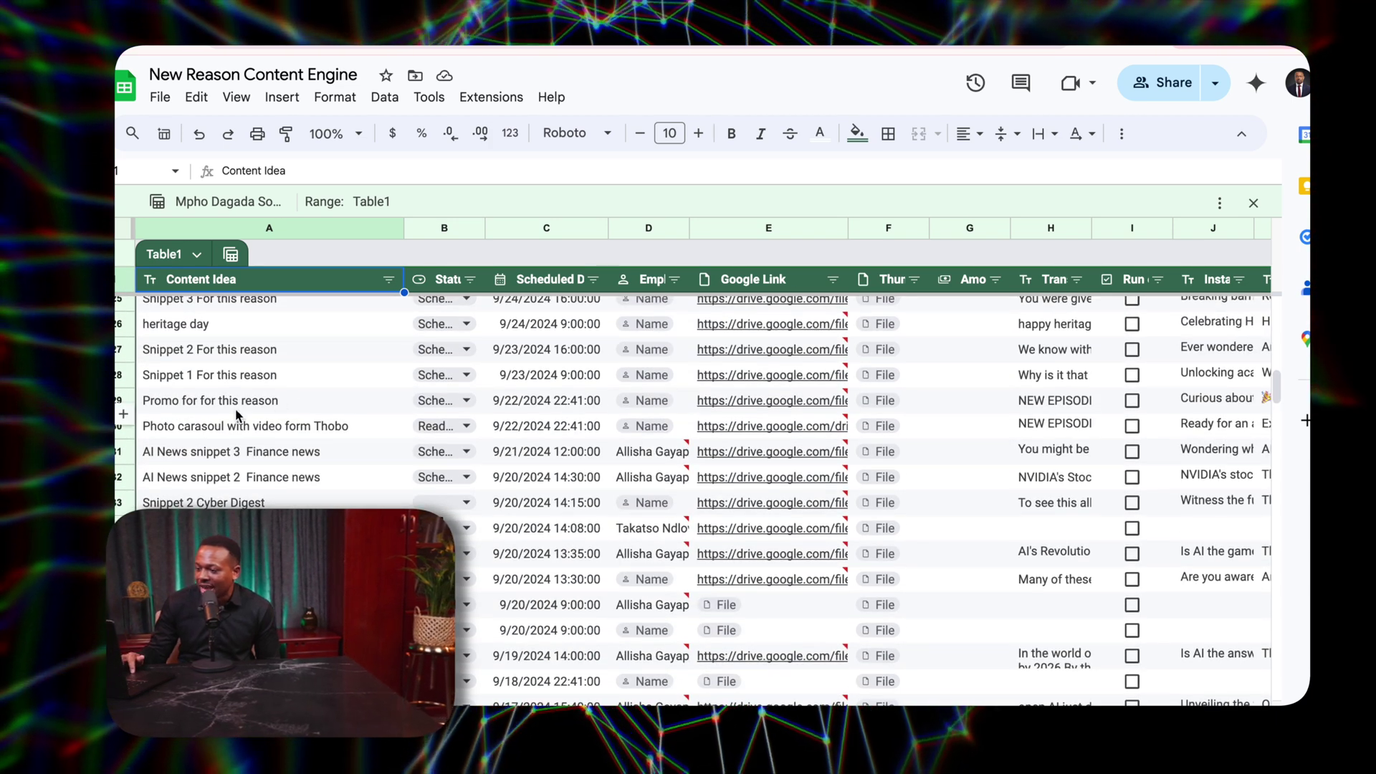
pyautogui.click(441, 409)
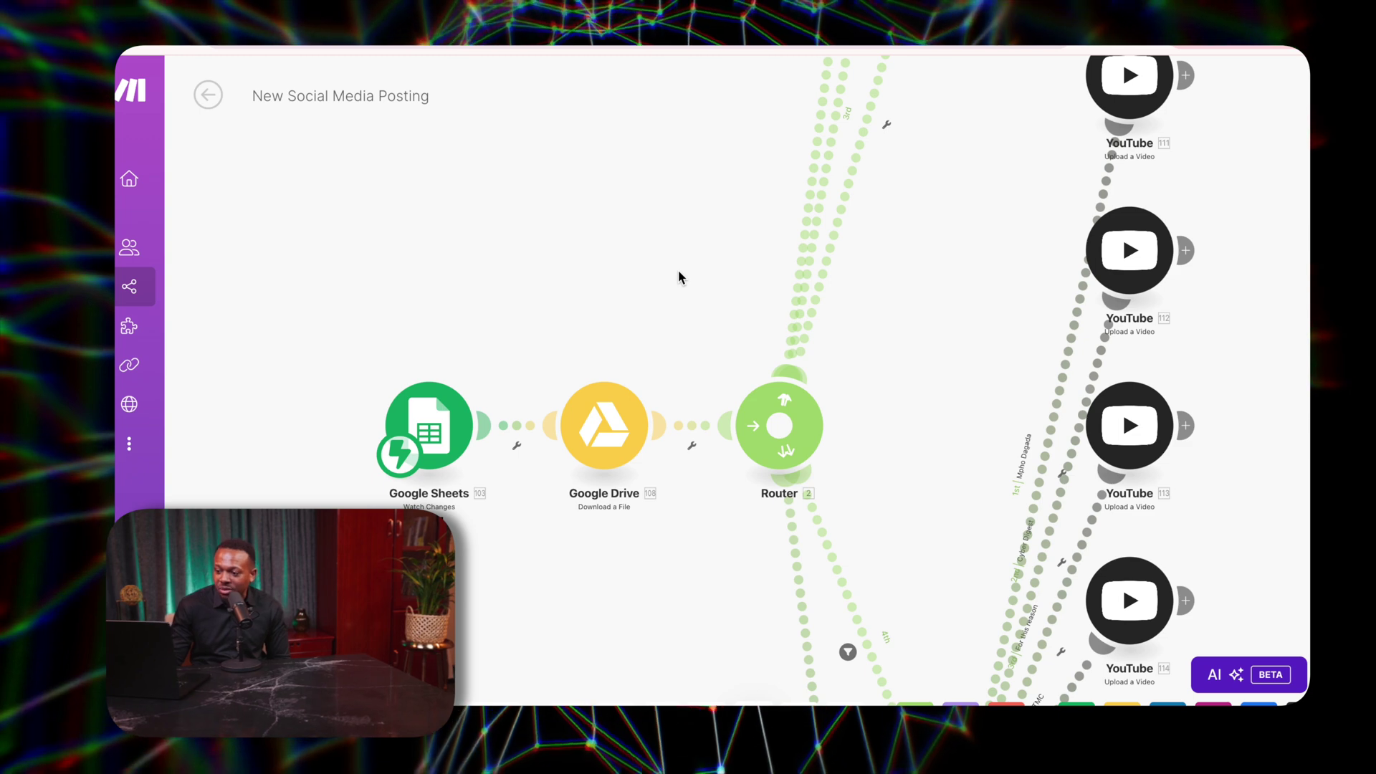
pyautogui.scroll(-5, 677, 278)
pyautogui.scroll(4, 677, 278)
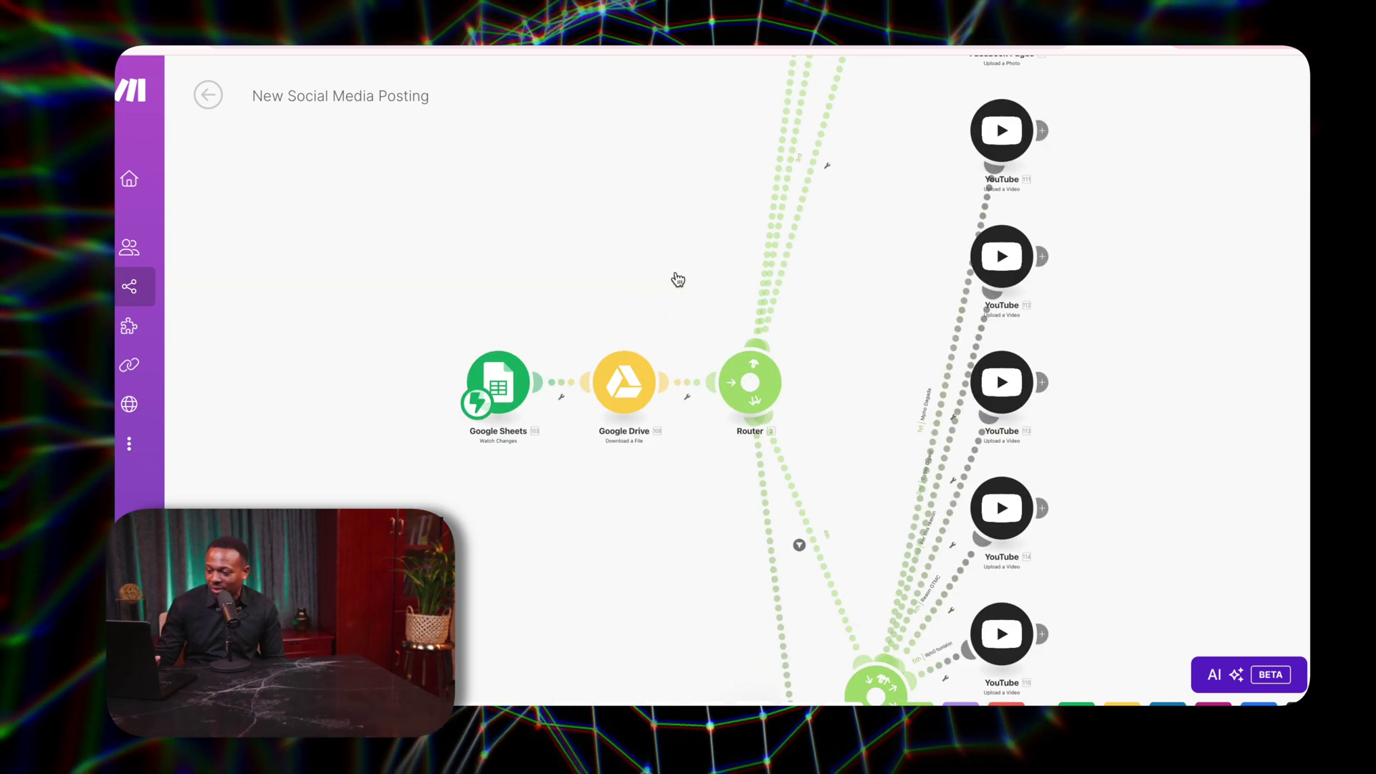
pyautogui.moveTo(676, 239); pyautogui.dragTo(657, 672)
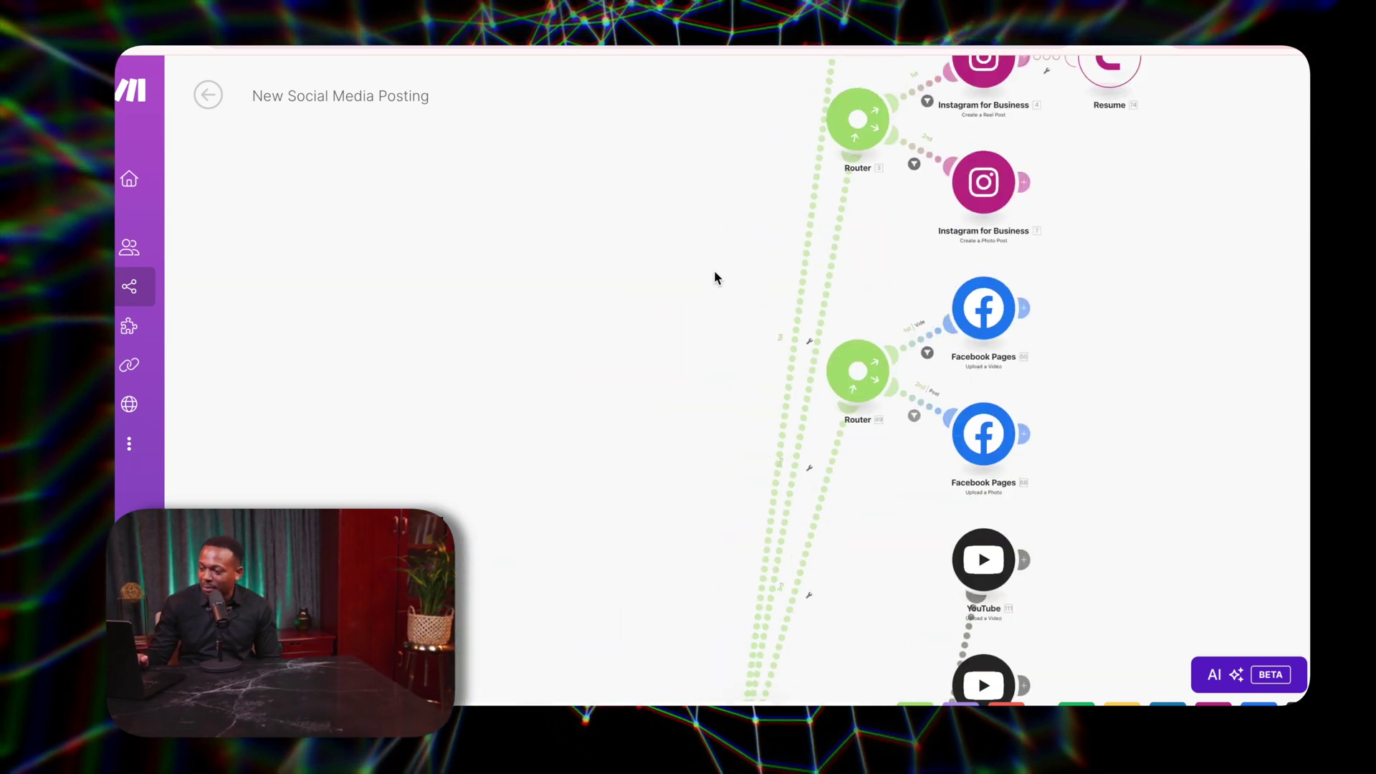
pyautogui.moveTo(715, 227); pyautogui.dragTo(706, 588)
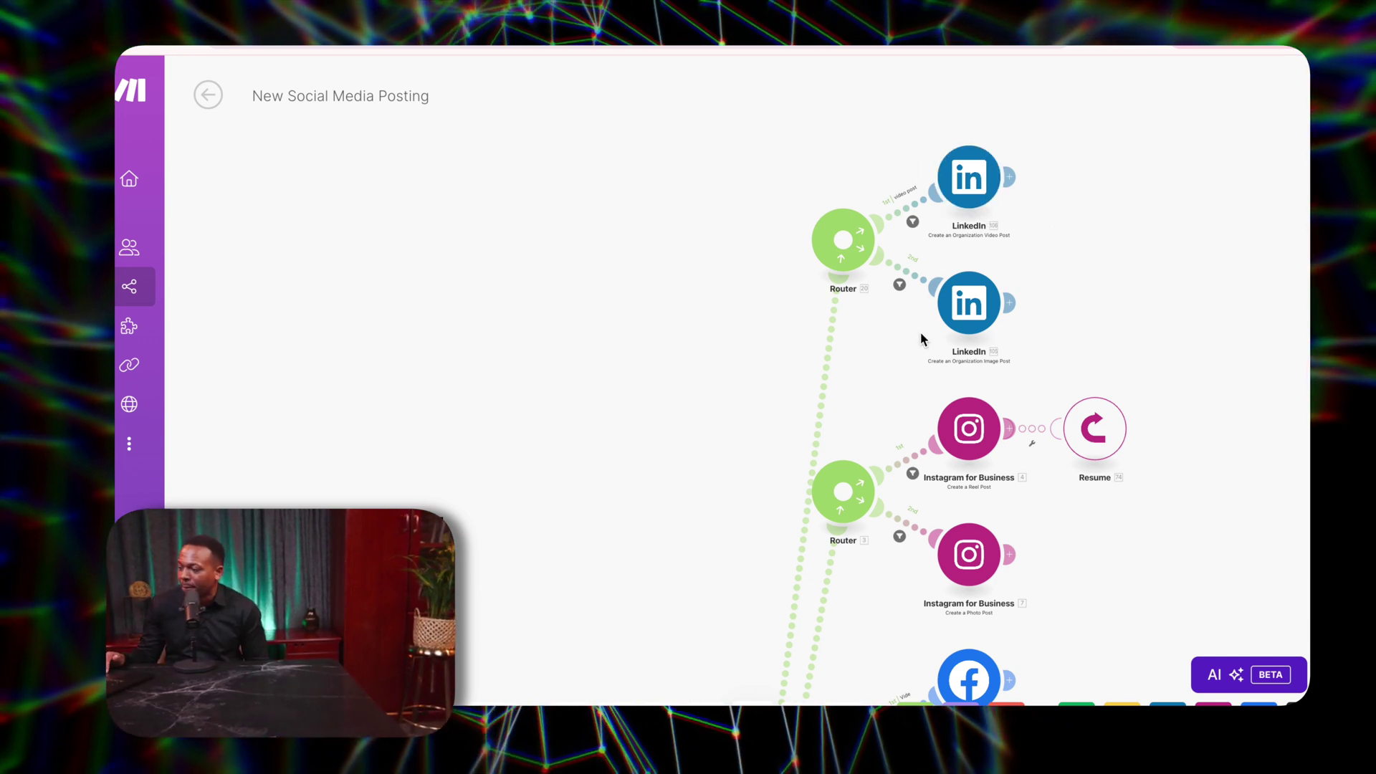
pyautogui.moveTo(1107, 305); pyautogui.dragTo(1127, 154)
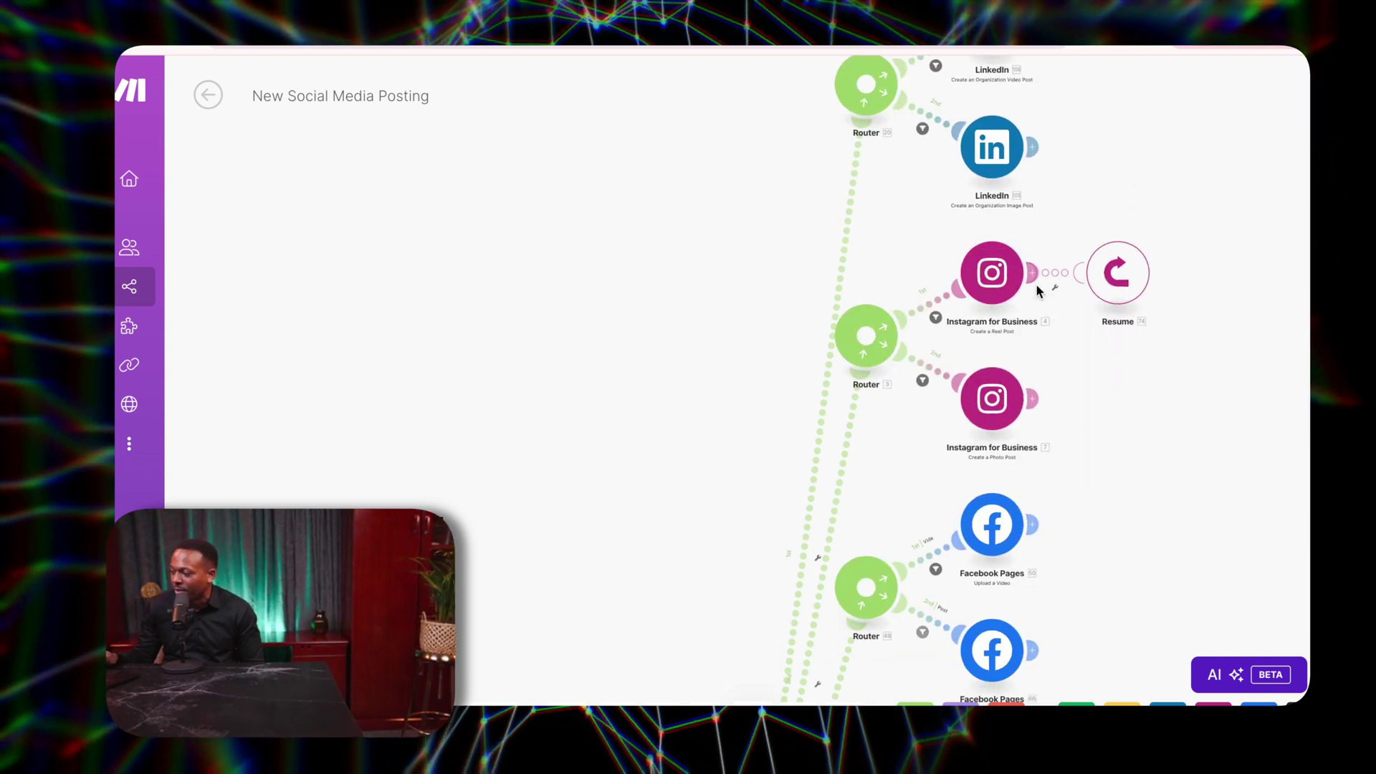
pyautogui.moveTo(1127, 455); pyautogui.dragTo(1129, 243)
pyautogui.moveTo(1097, 482); pyautogui.dragTo(1101, 122)
pyautogui.moveTo(619, 270); pyautogui.dragTo(604, 148)
pyautogui.scroll(-5, 606, 147)
pyautogui.scroll(3, 607, 149)
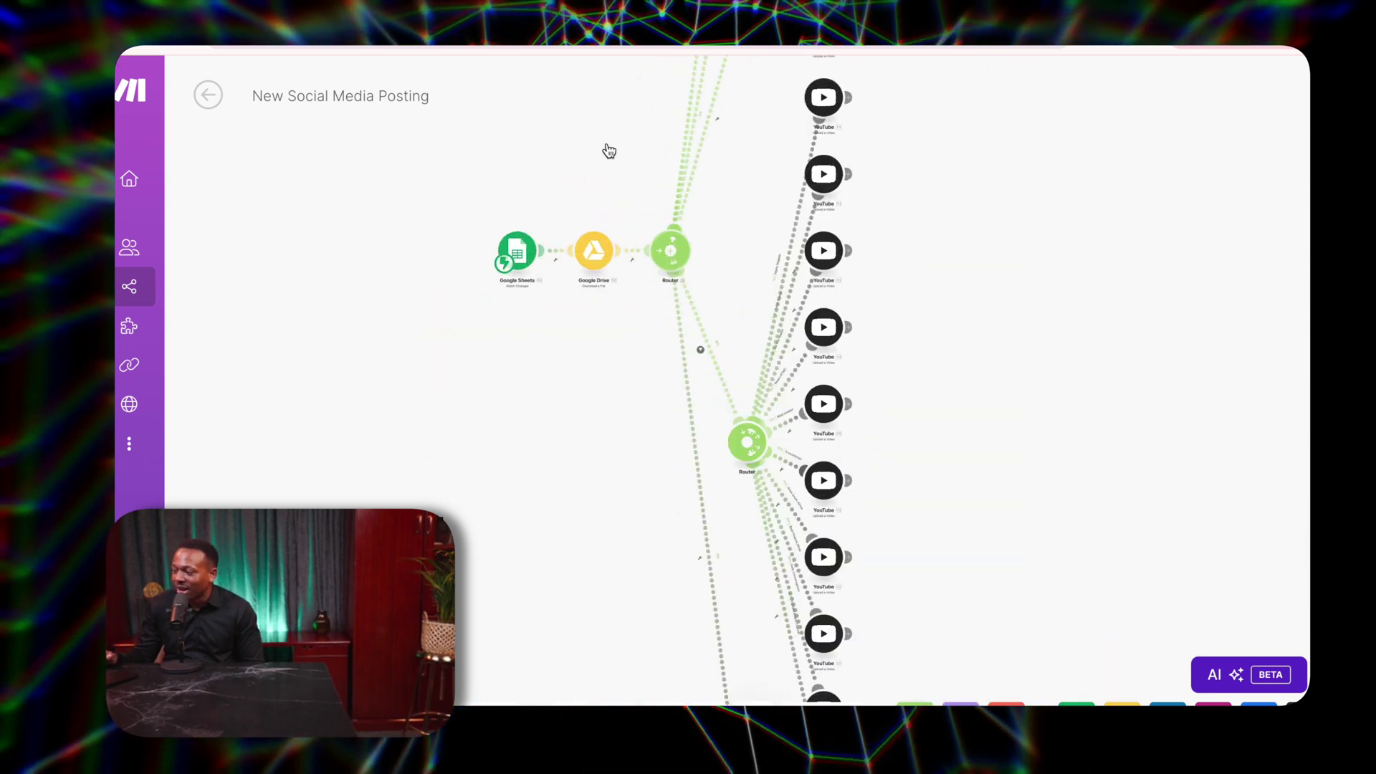
pyautogui.moveTo(1010, 508); pyautogui.dragTo(1029, 436)
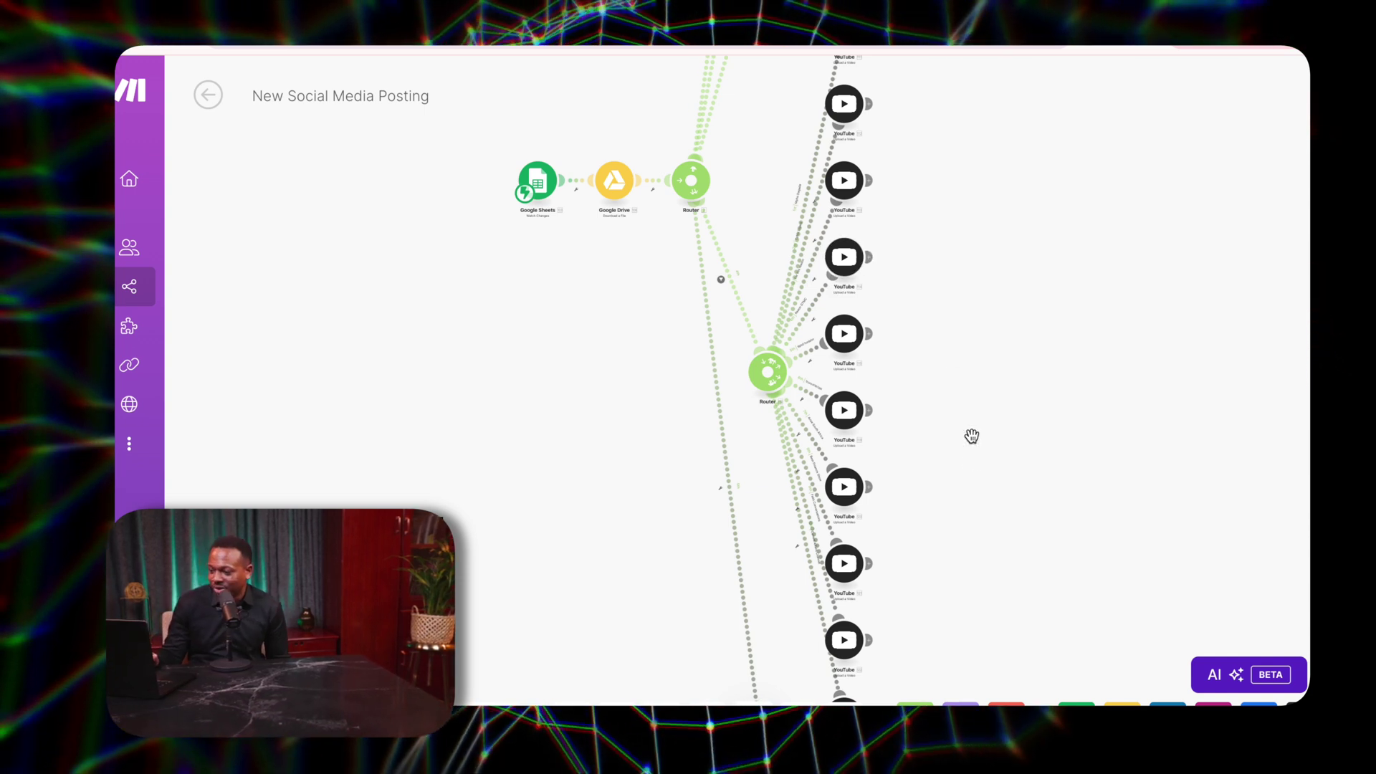
pyautogui.moveTo(979, 535); pyautogui.dragTo(1010, 351)
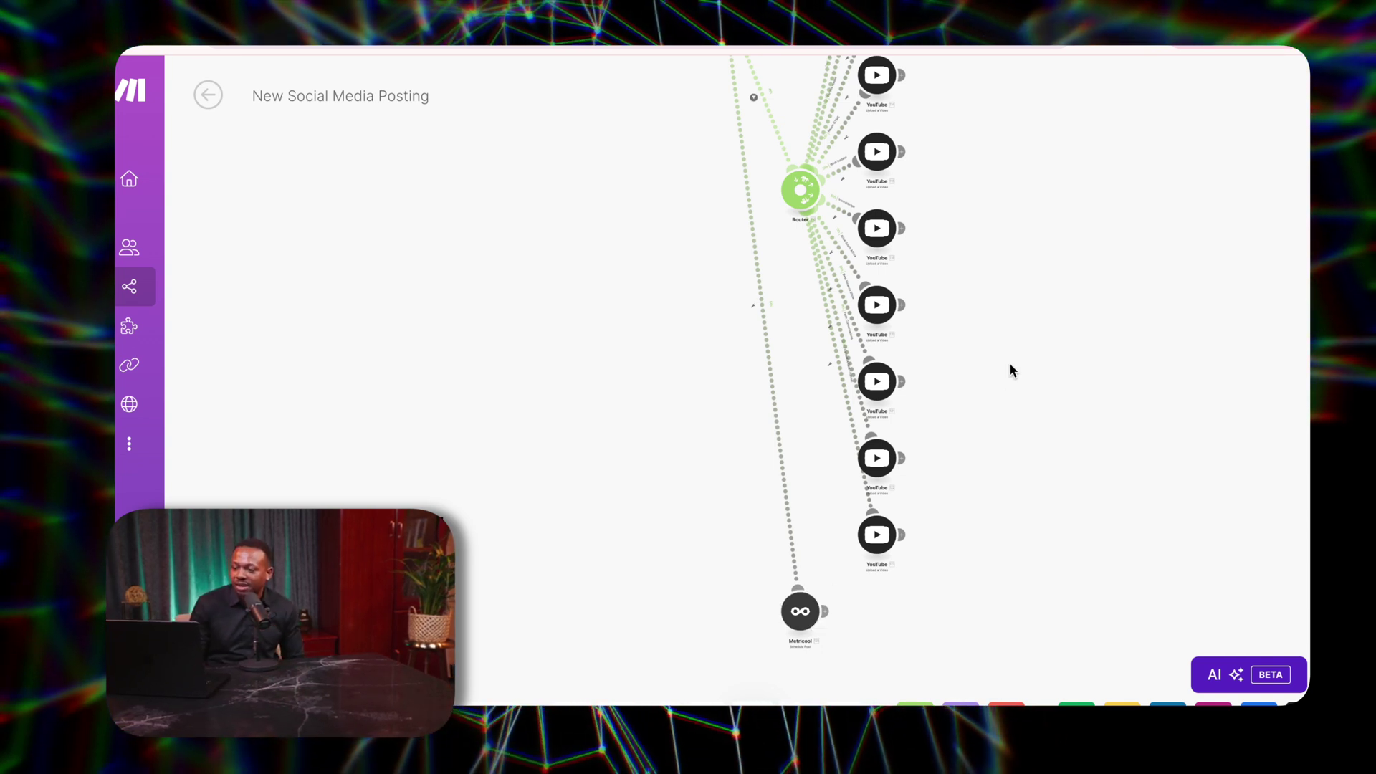
pyautogui.scroll(-5, 1005, 300)
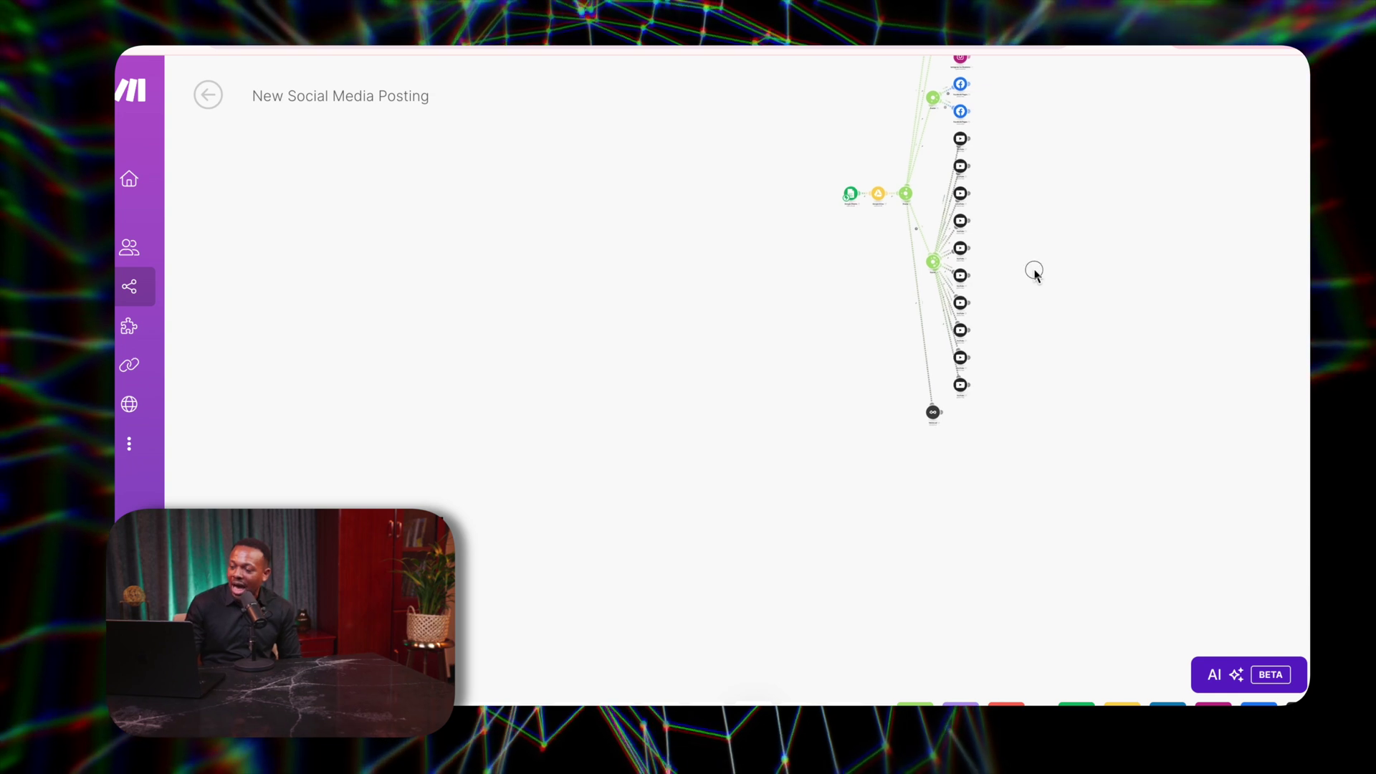
pyautogui.moveTo(1032, 273); pyautogui.dragTo(969, 434)
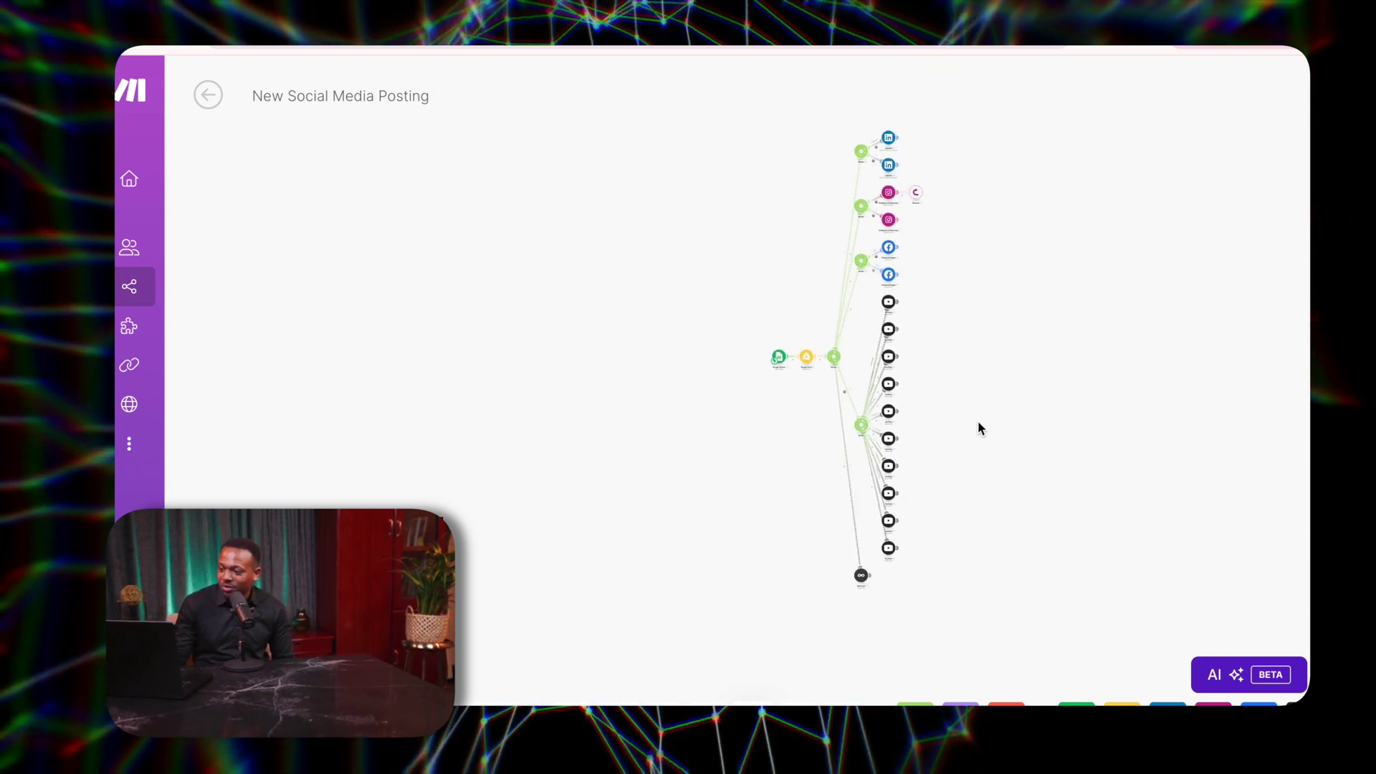
pyautogui.scroll(8, 985, 420)
pyautogui.scroll(-8, 984, 419)
pyautogui.scroll(4, 985, 419)
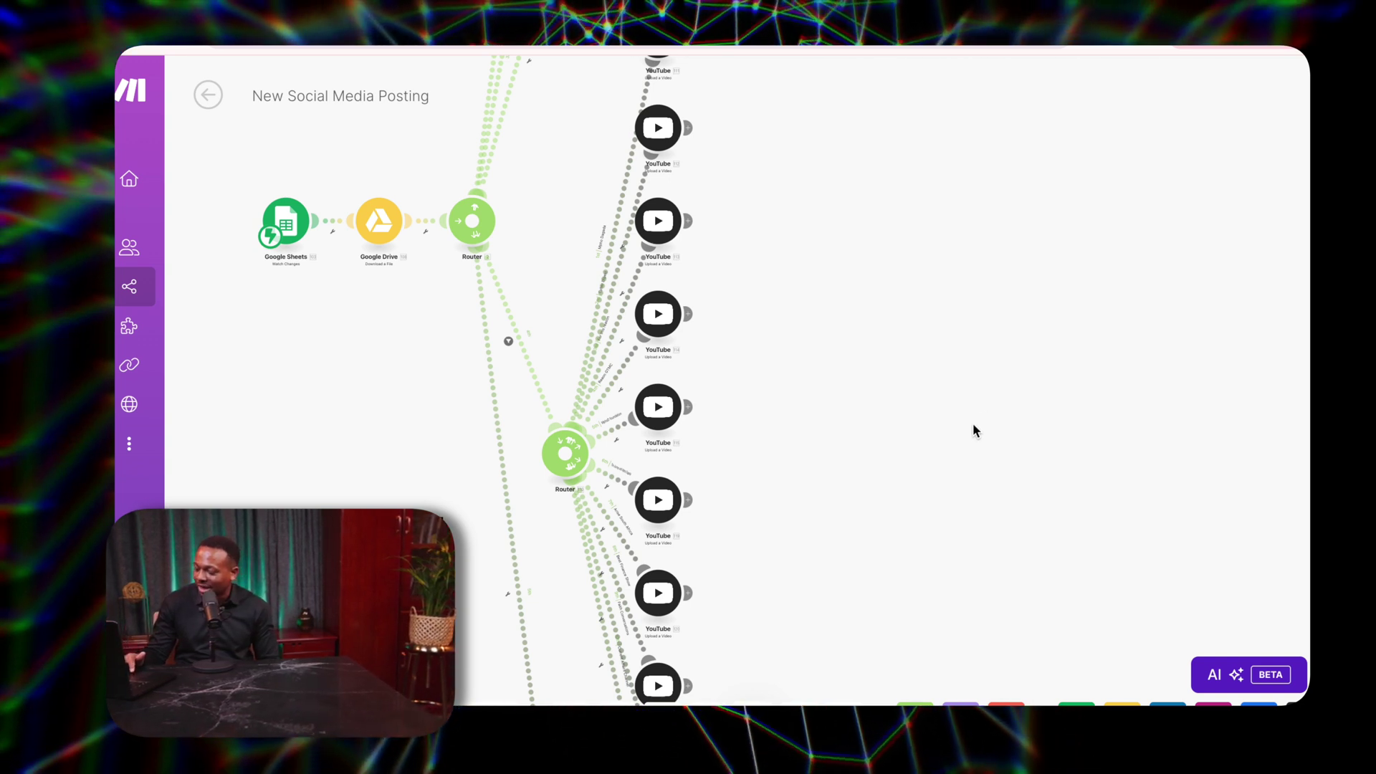
pyautogui.scroll(-3, 973, 428)
pyautogui.scroll(1, 972, 430)
pyautogui.moveTo(982, 418); pyautogui.dragTo(1008, 516)
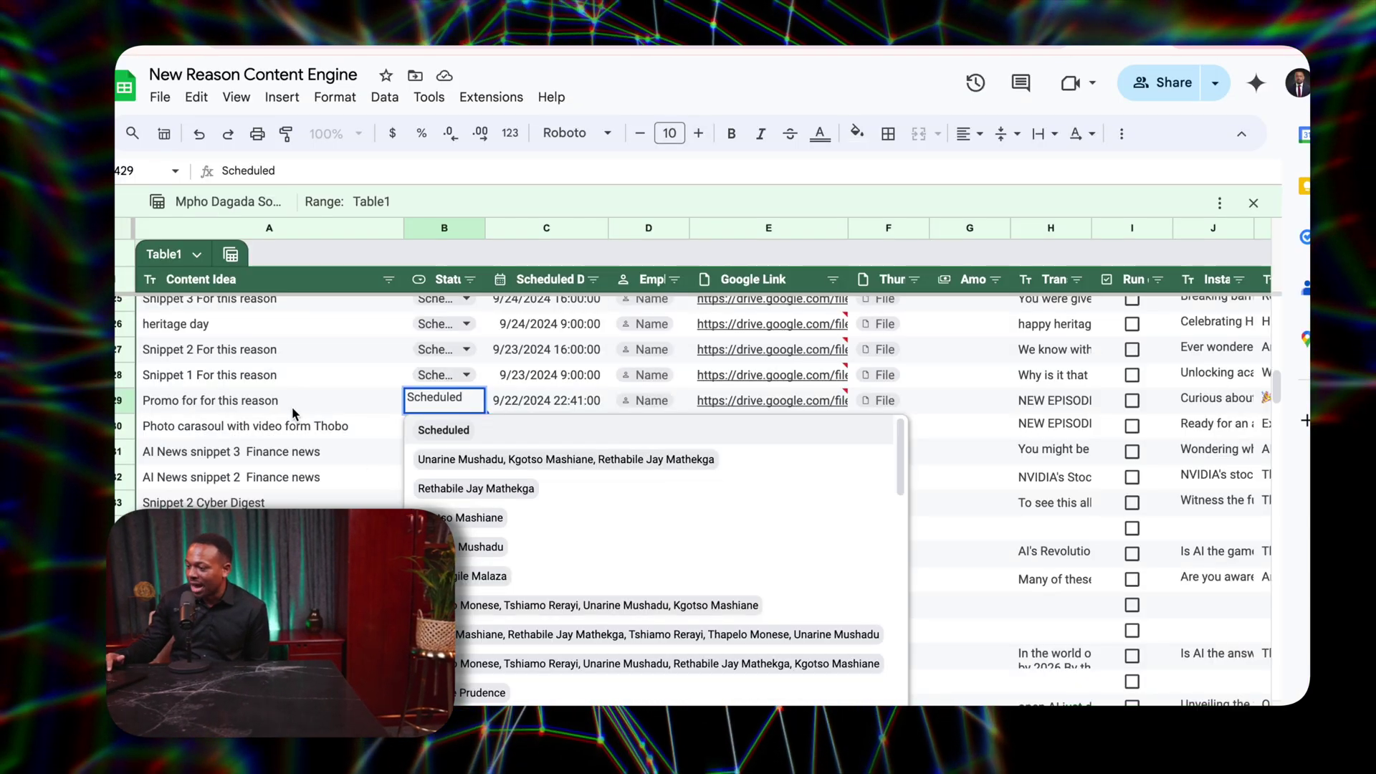
# Close the status dropdown unchanged and select the empty Content Idea cell A17
pyautogui.click(291, 406)
pyautogui.scroll(5, 291, 406)
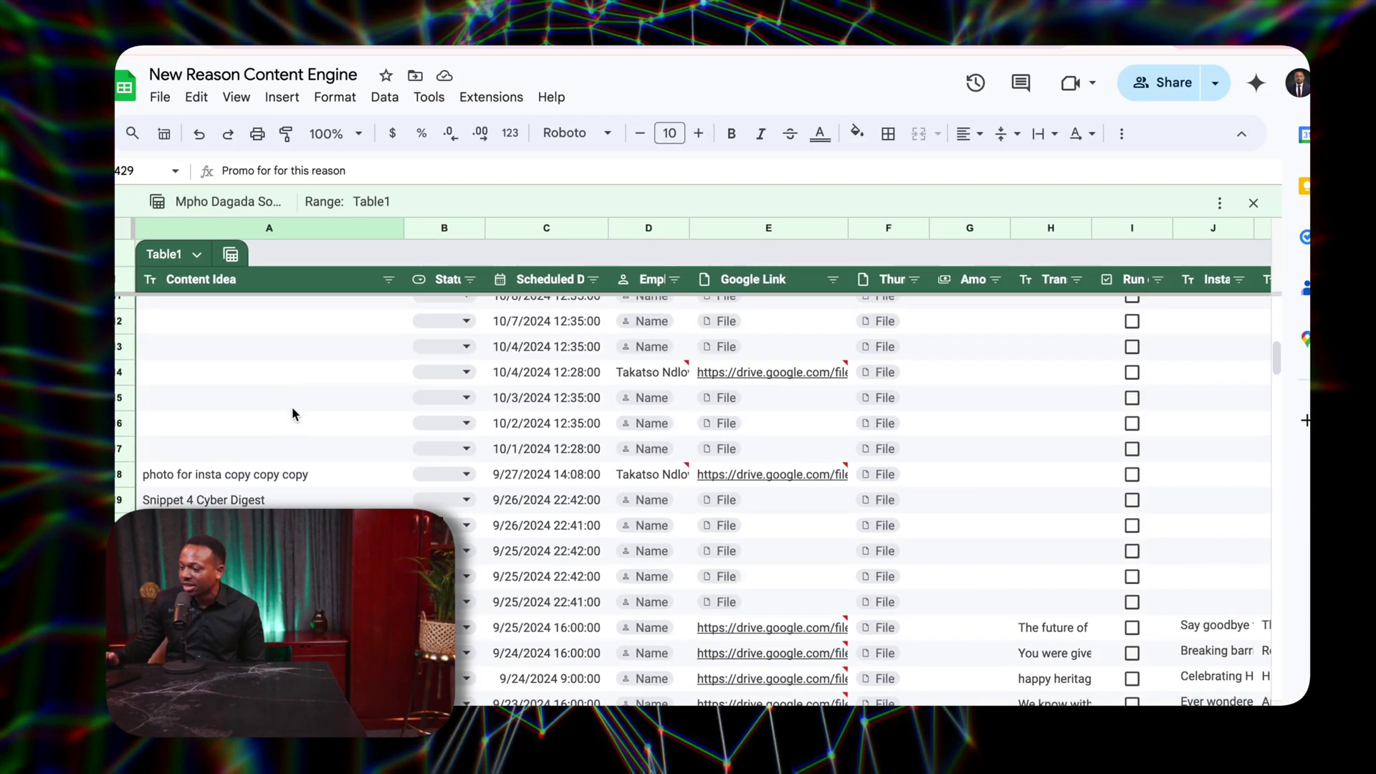
pyautogui.scroll(-2, 291, 406)
pyautogui.click(176, 387)
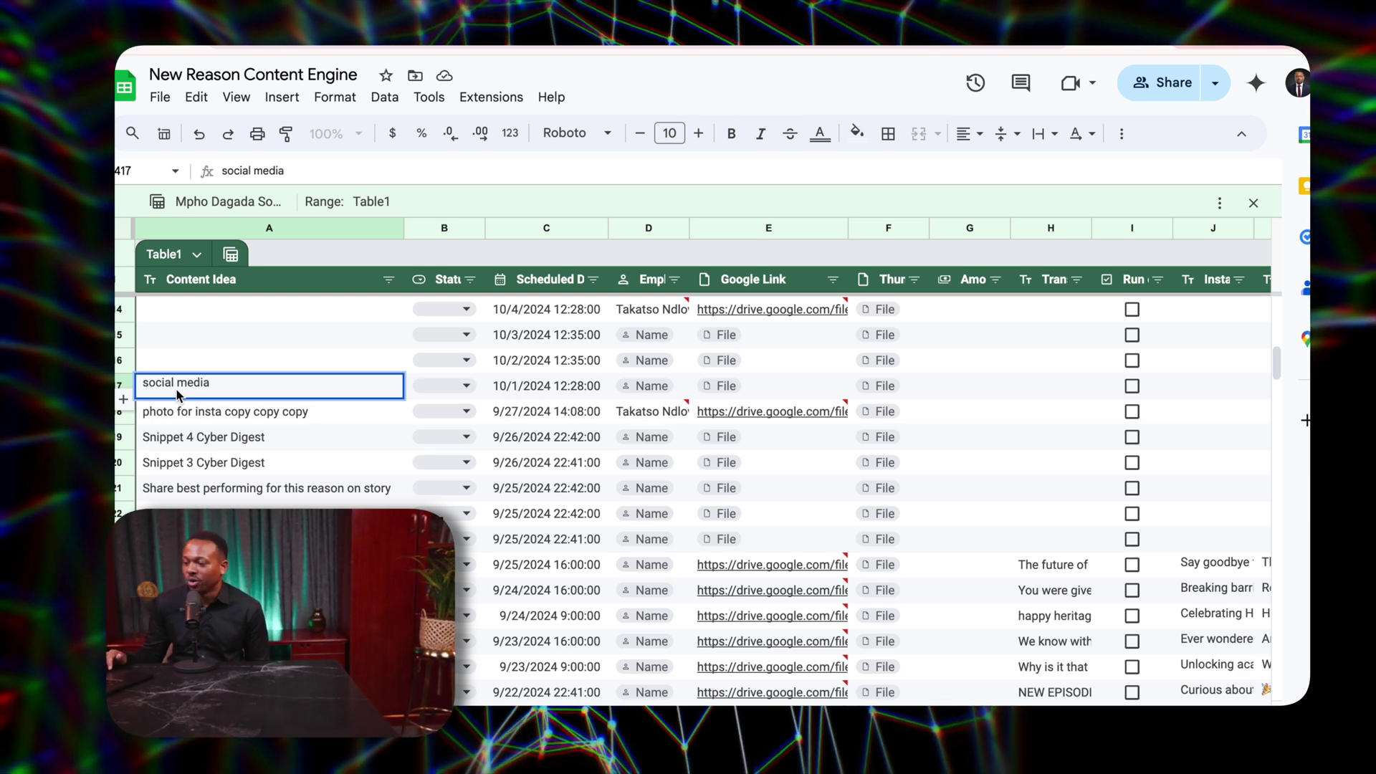
pyautogui.click(283, 101)
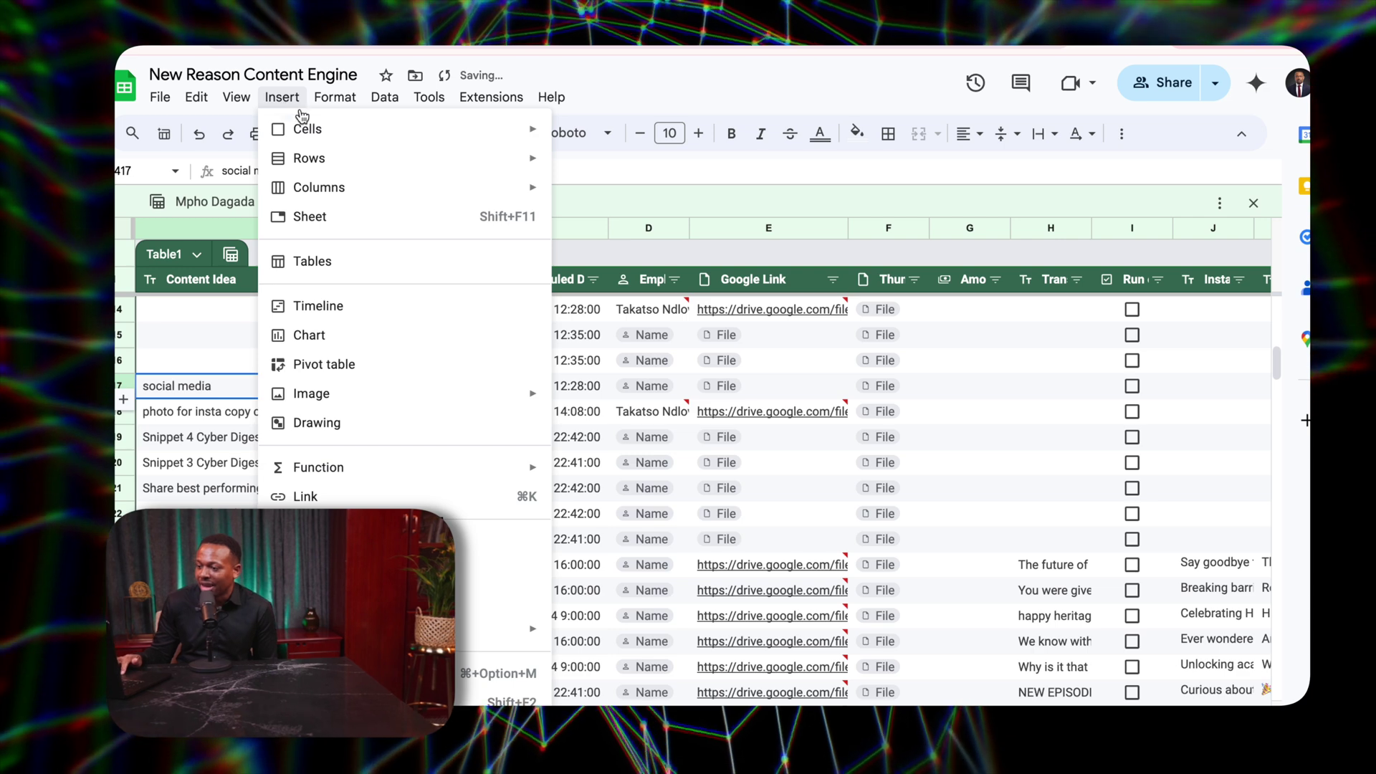
pyautogui.click(370, 264)
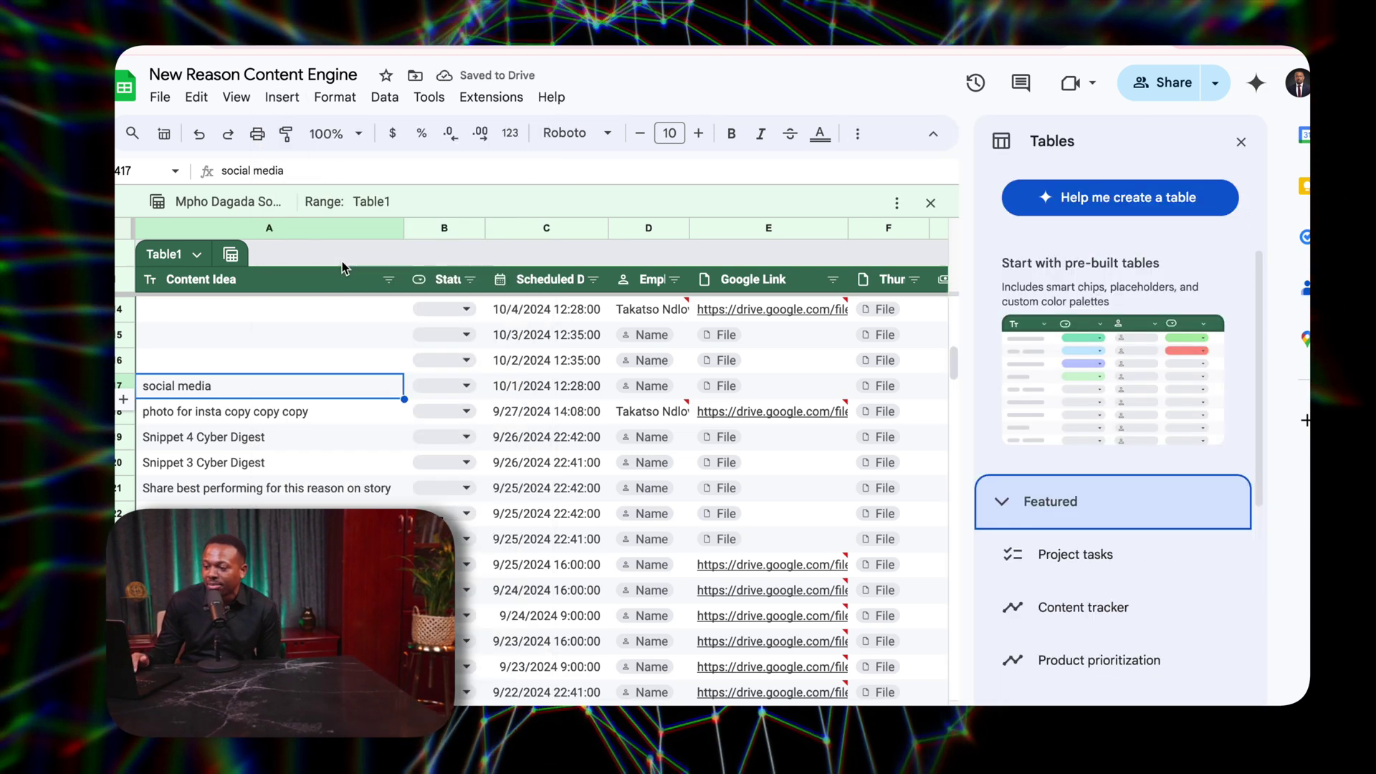
pyautogui.scroll(-4, 1089, 579)
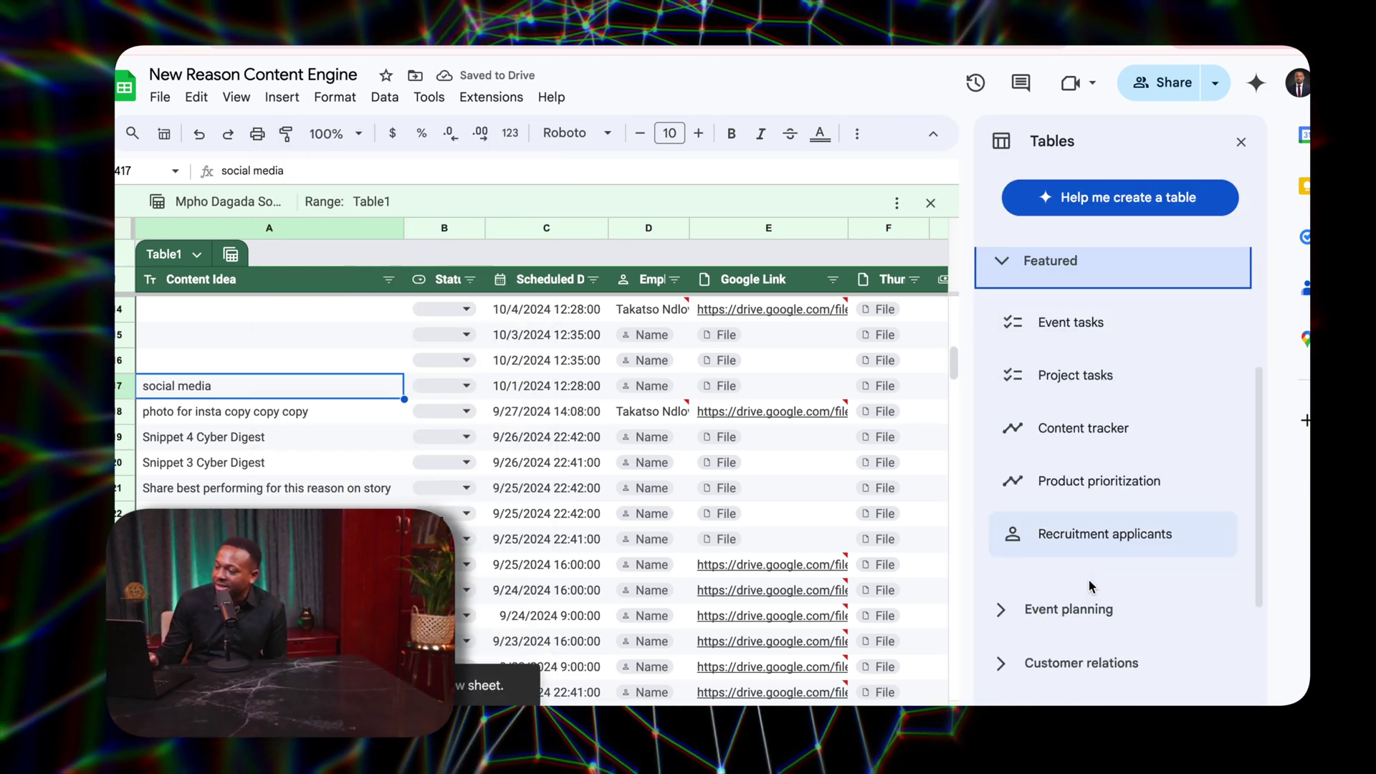
pyautogui.scroll(-3, 1127, 528)
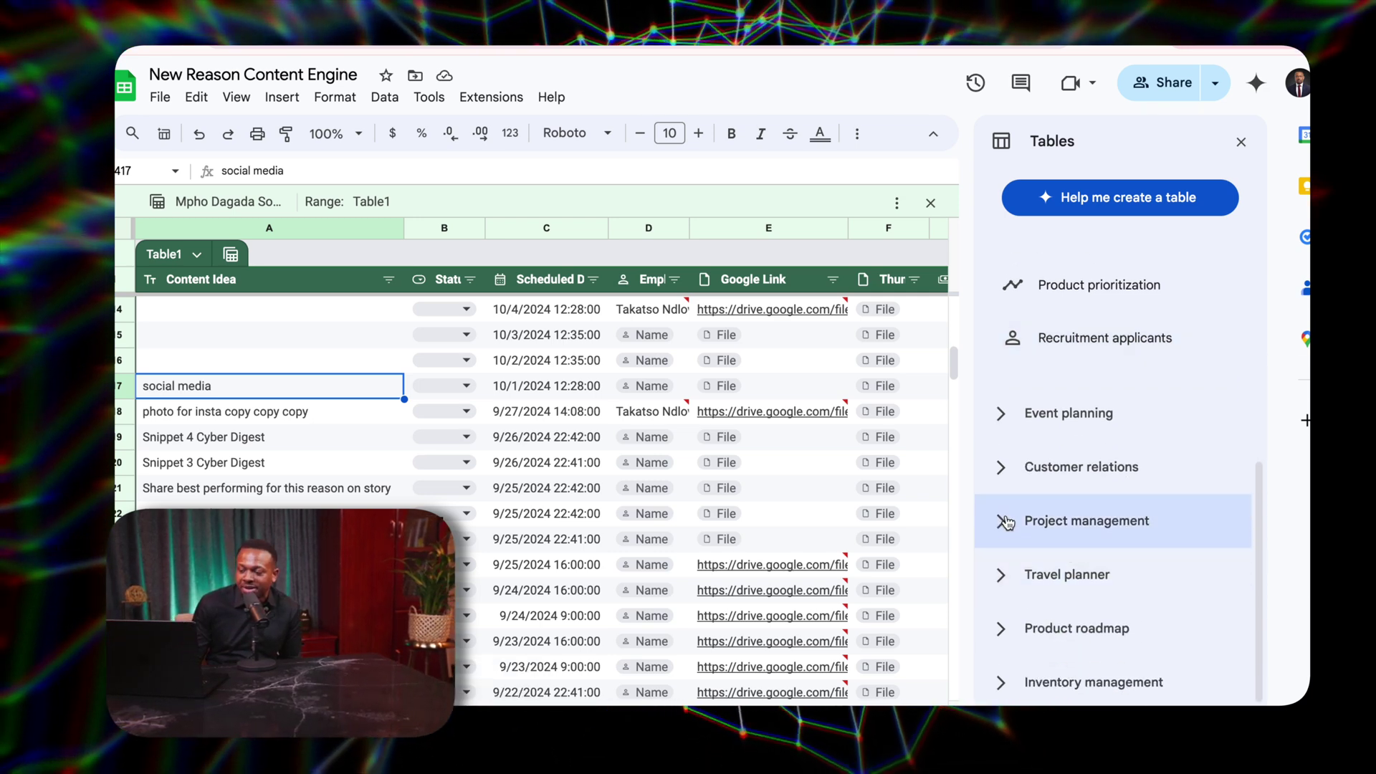
pyautogui.click(1240, 141)
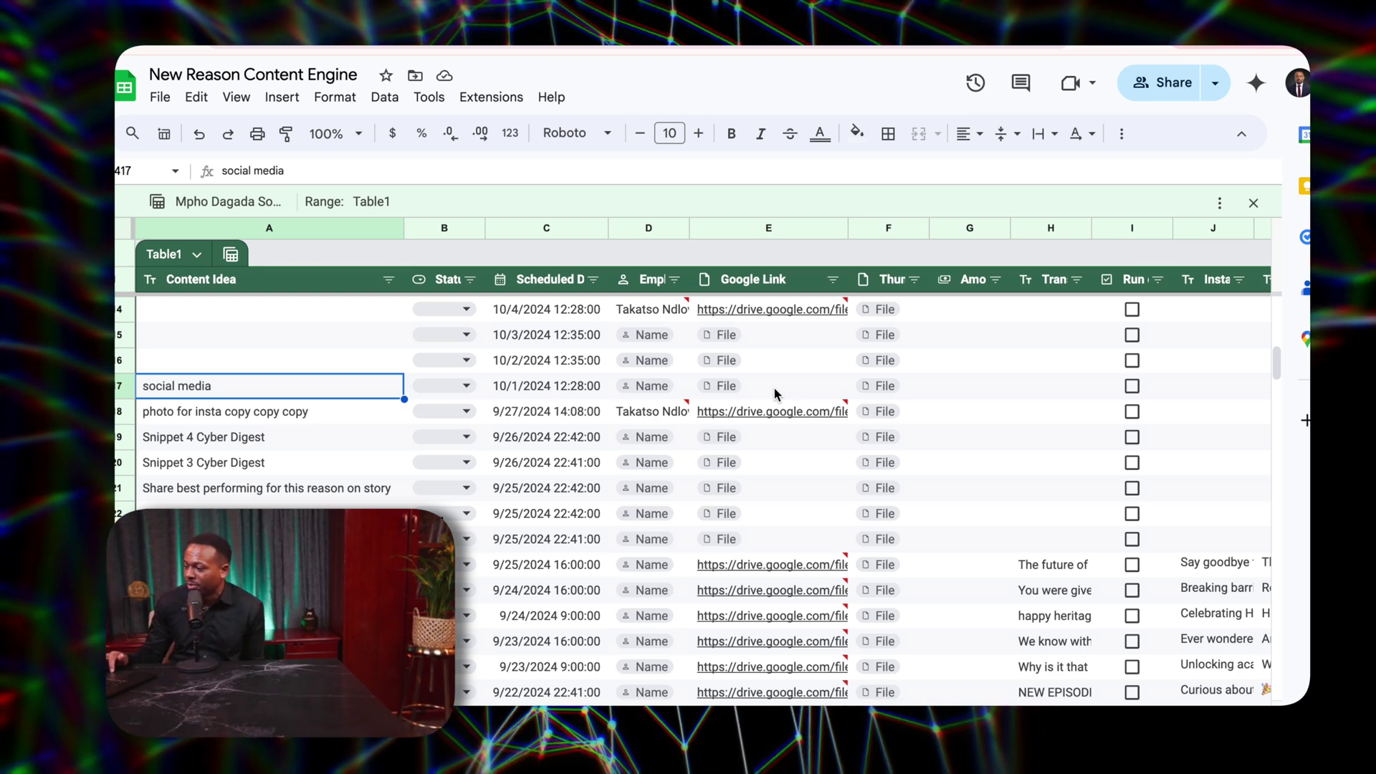
# Enter 'hello, this is a video on automation' into row 17's Transcript cell H17
pyautogui.click(720, 388)
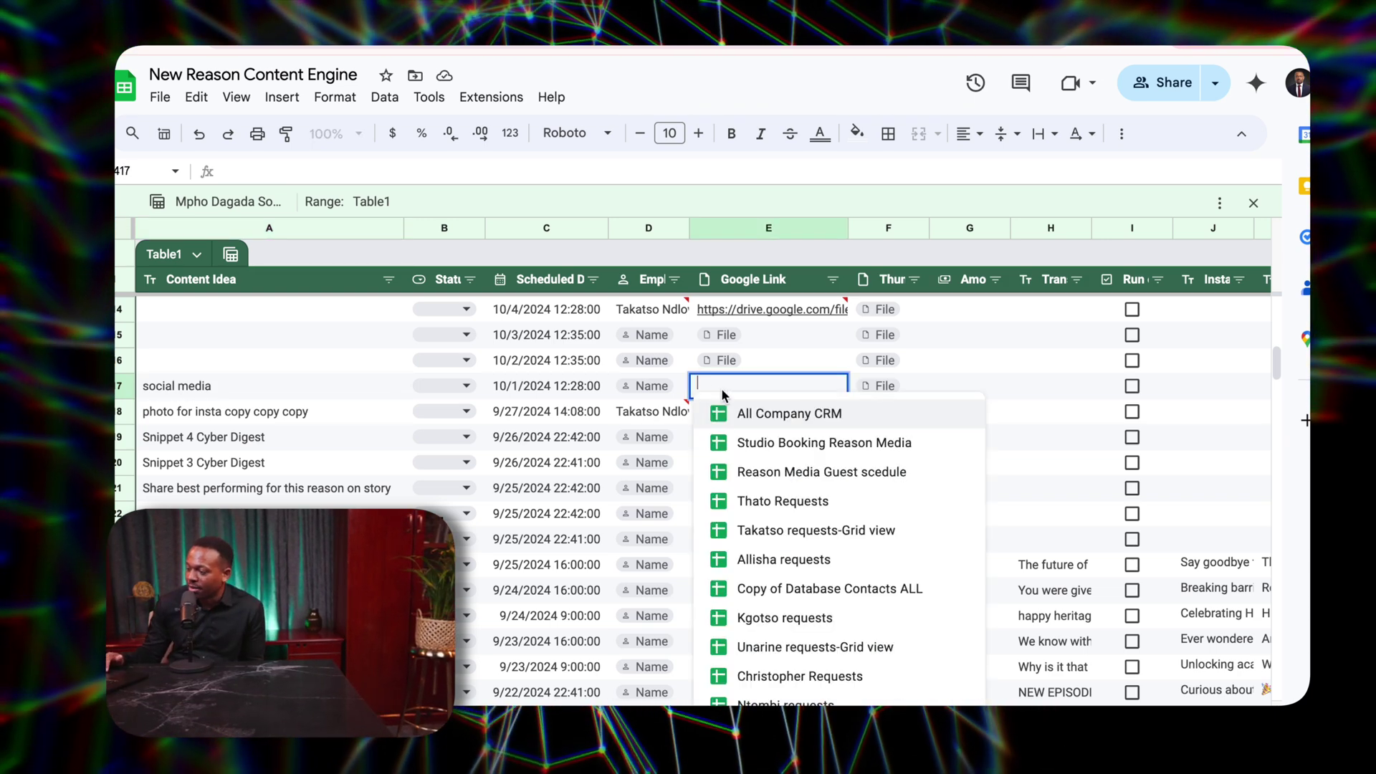
pyautogui.click(928, 383)
pyautogui.hscroll(3, 930, 387)
pyautogui.scroll(3, 930, 387)
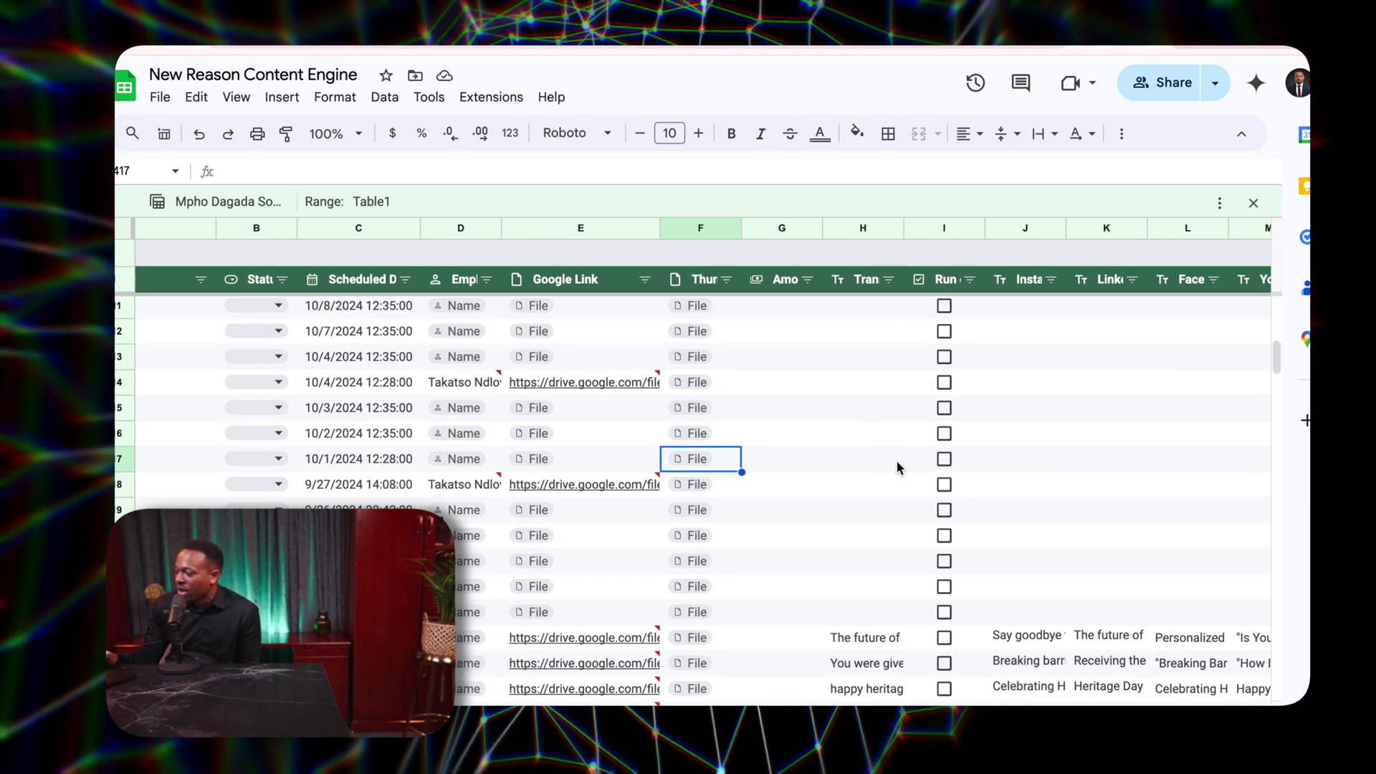
pyautogui.click(898, 467)
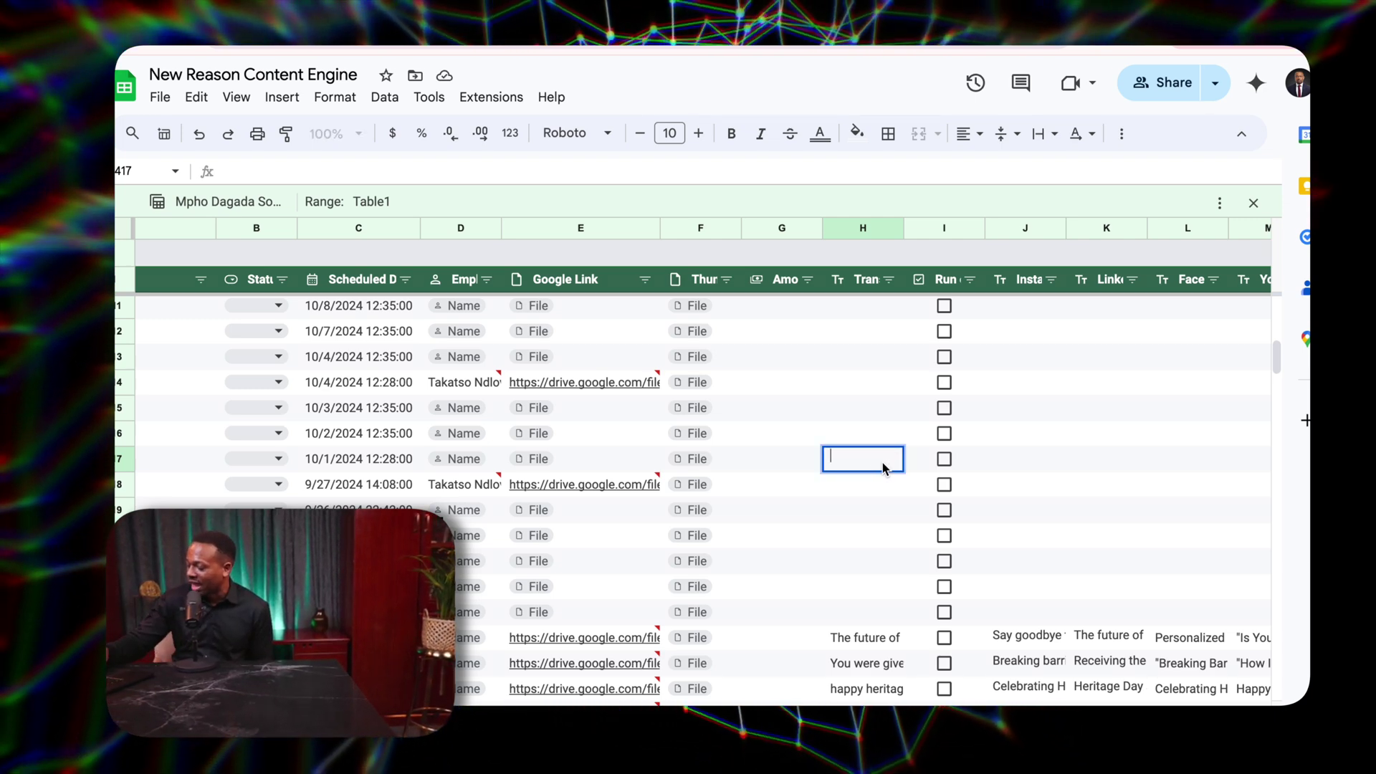
pyautogui.write('hello')
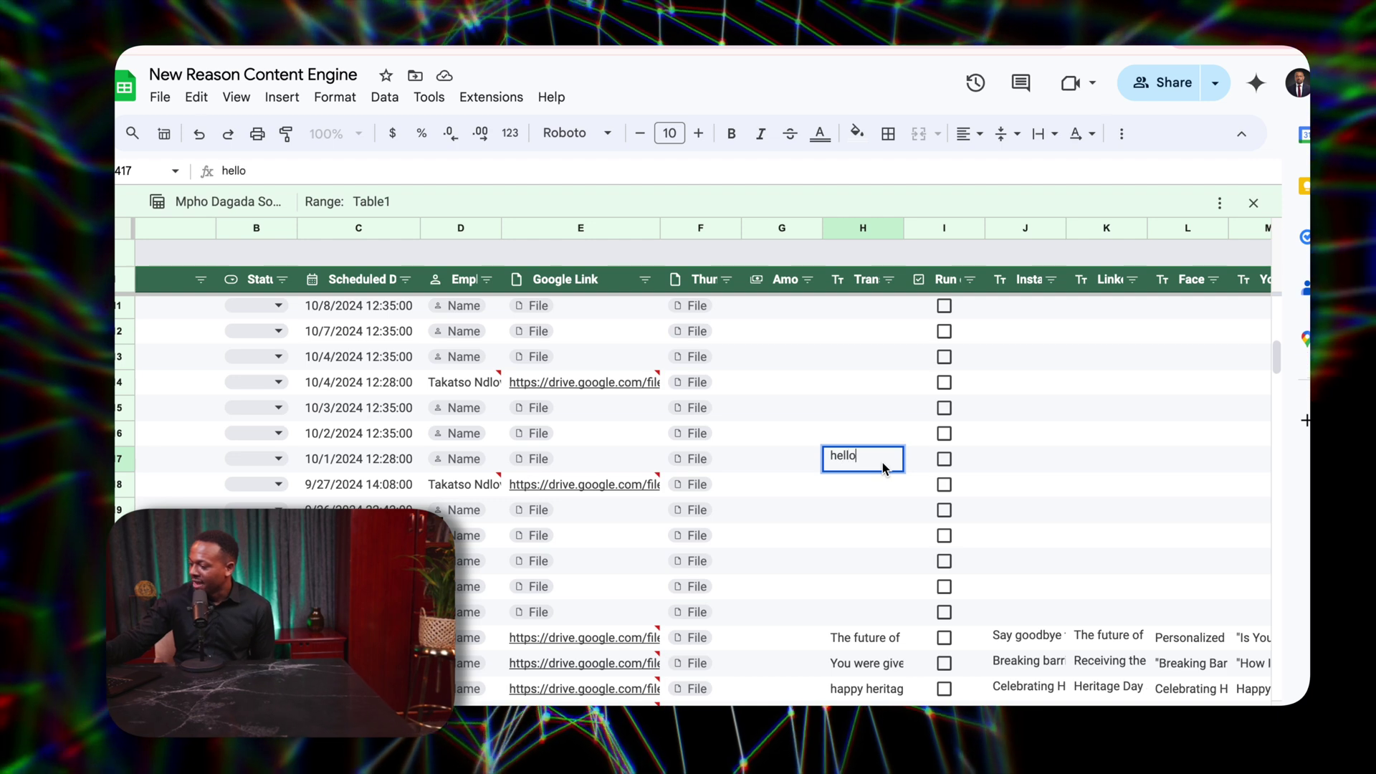
pyautogui.write(', this i')
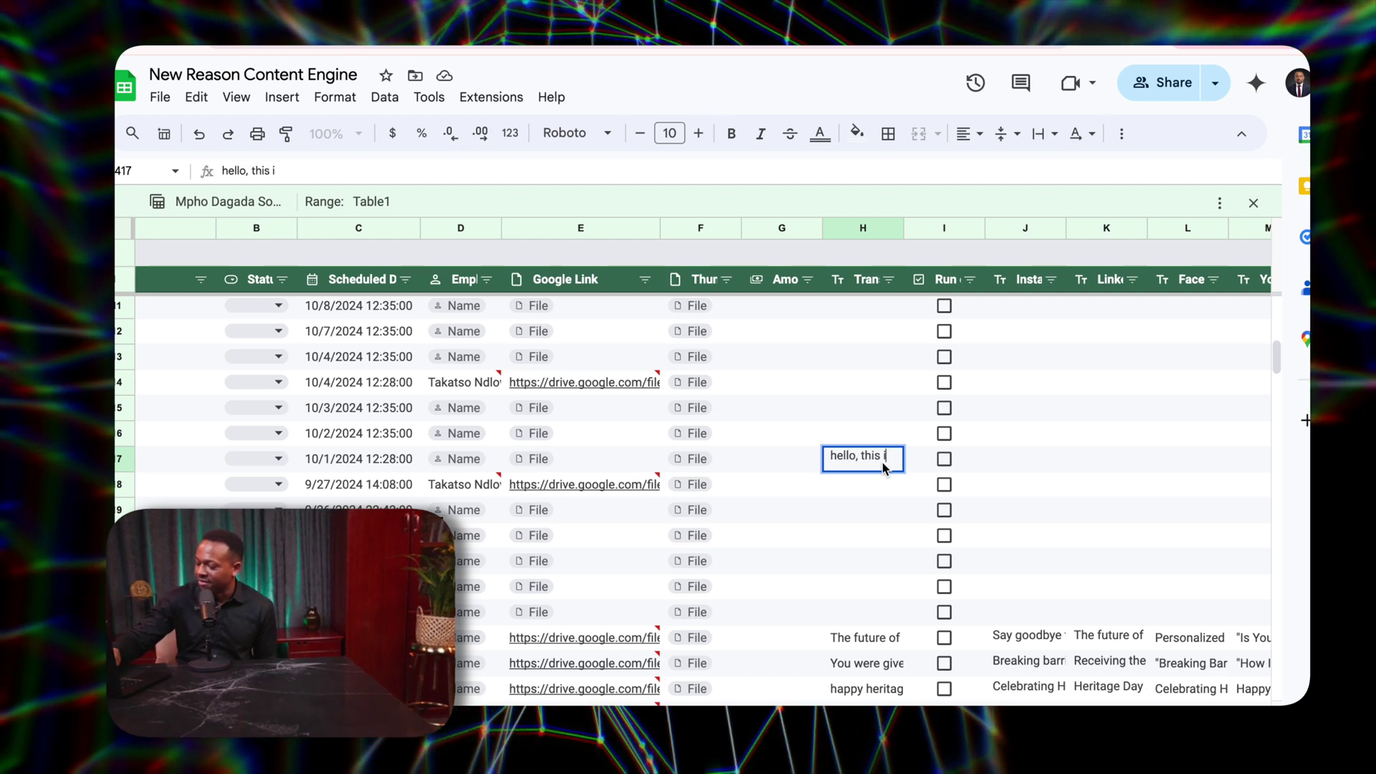
pyautogui.write('s a video ')
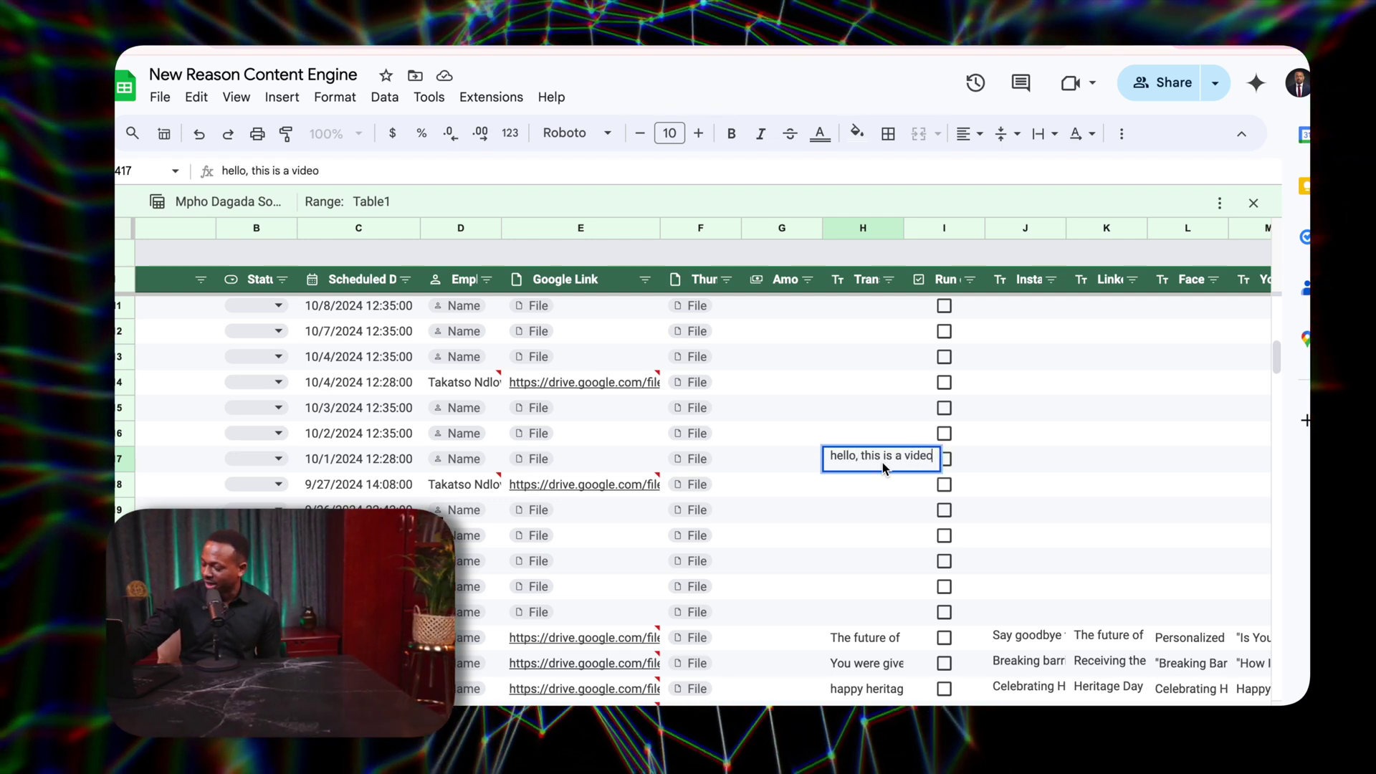
pyautogui.write('on')
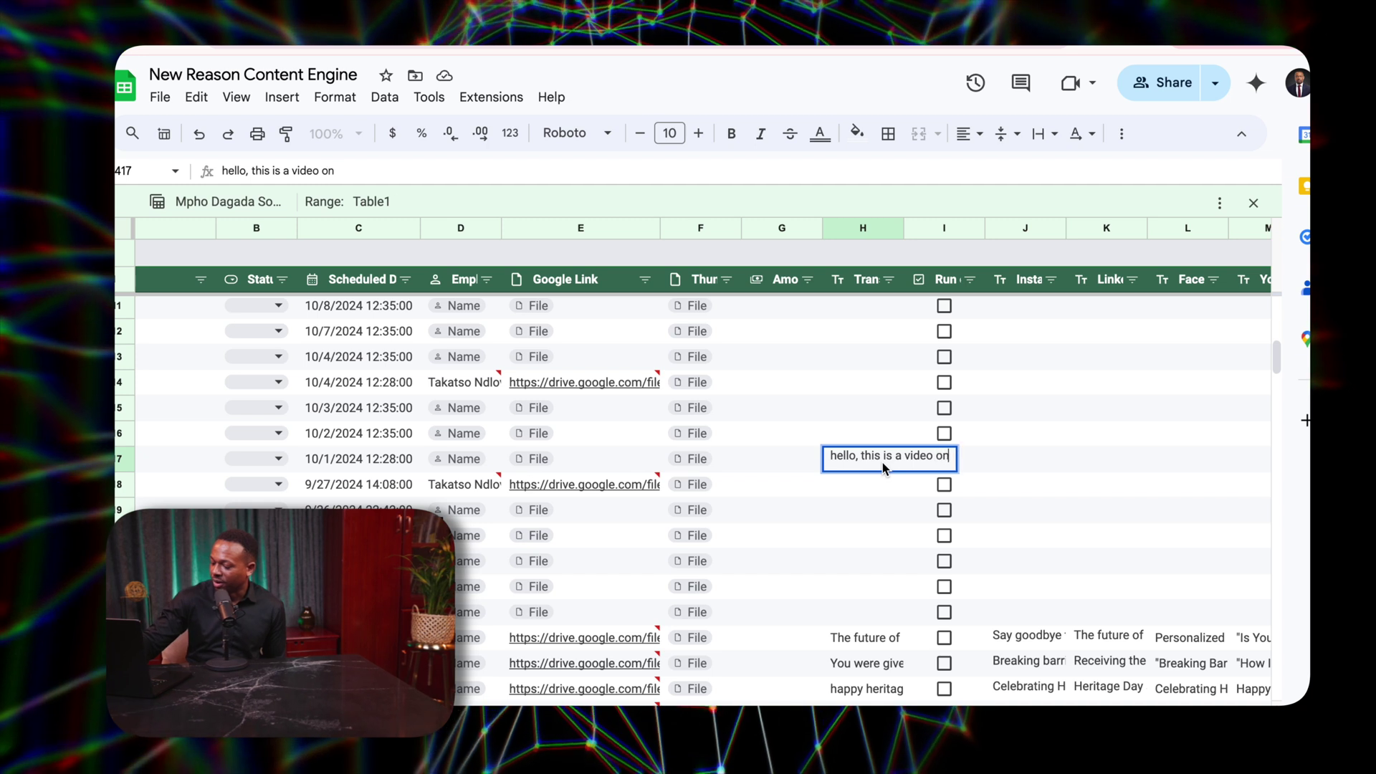
pyautogui.write(' automation')
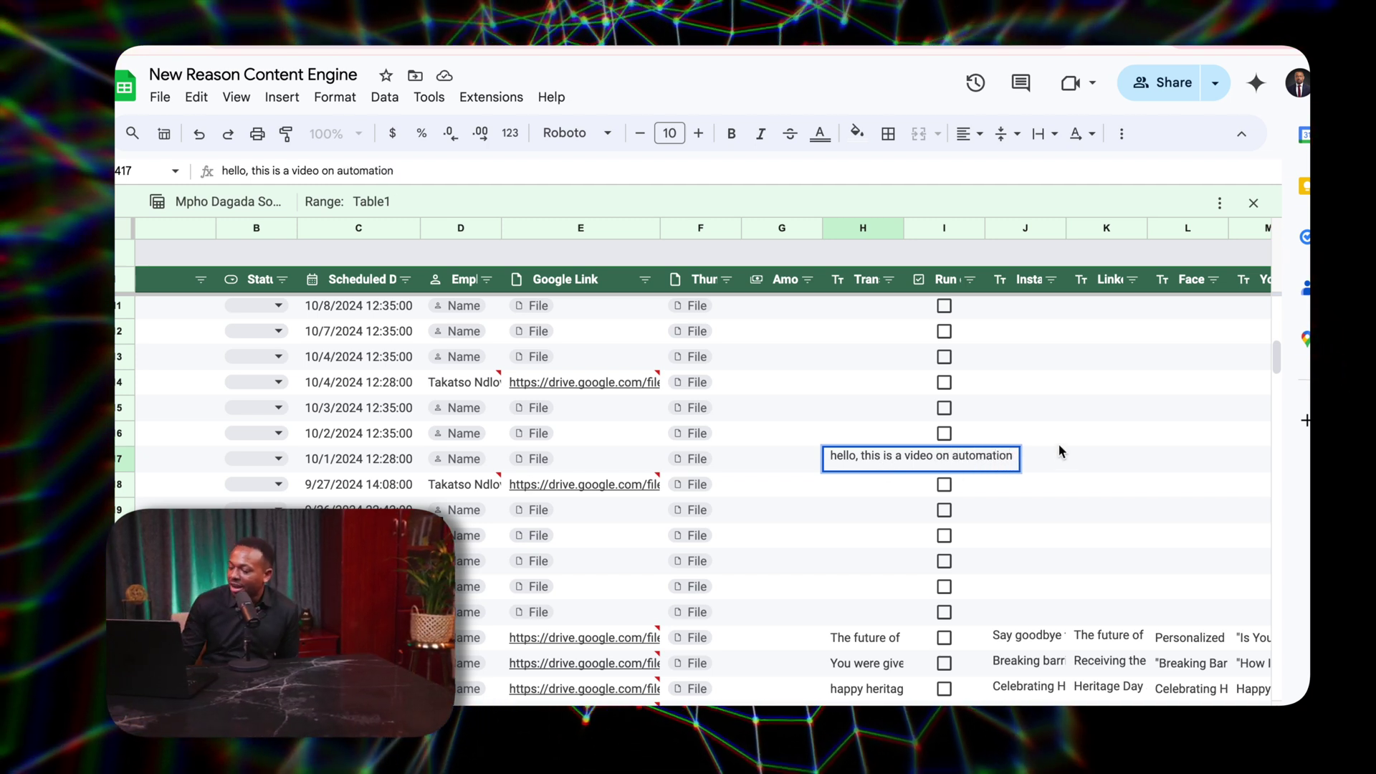
pyautogui.click(1063, 461)
pyautogui.click(863, 466)
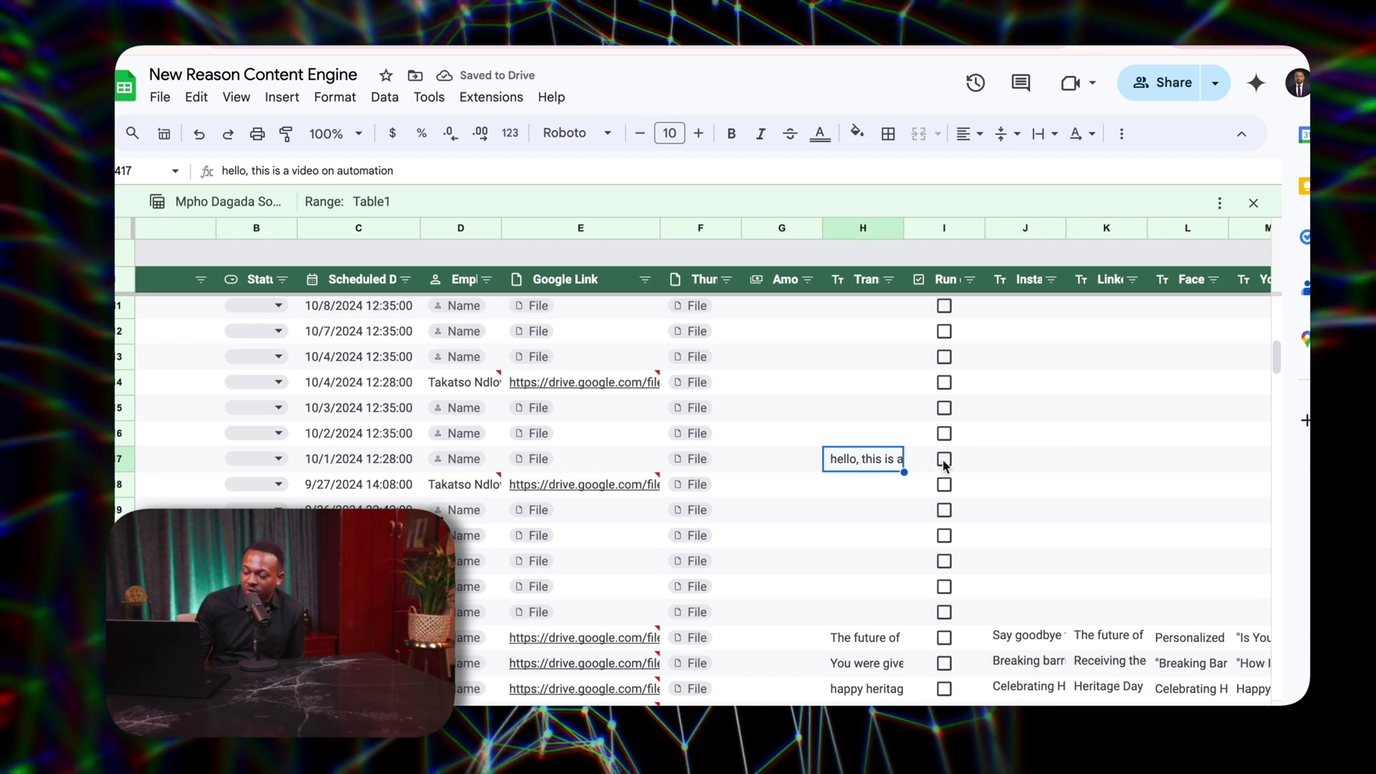
# Tick the run checkbox in I17 so row 17 is ready
pyautogui.click(944, 461)
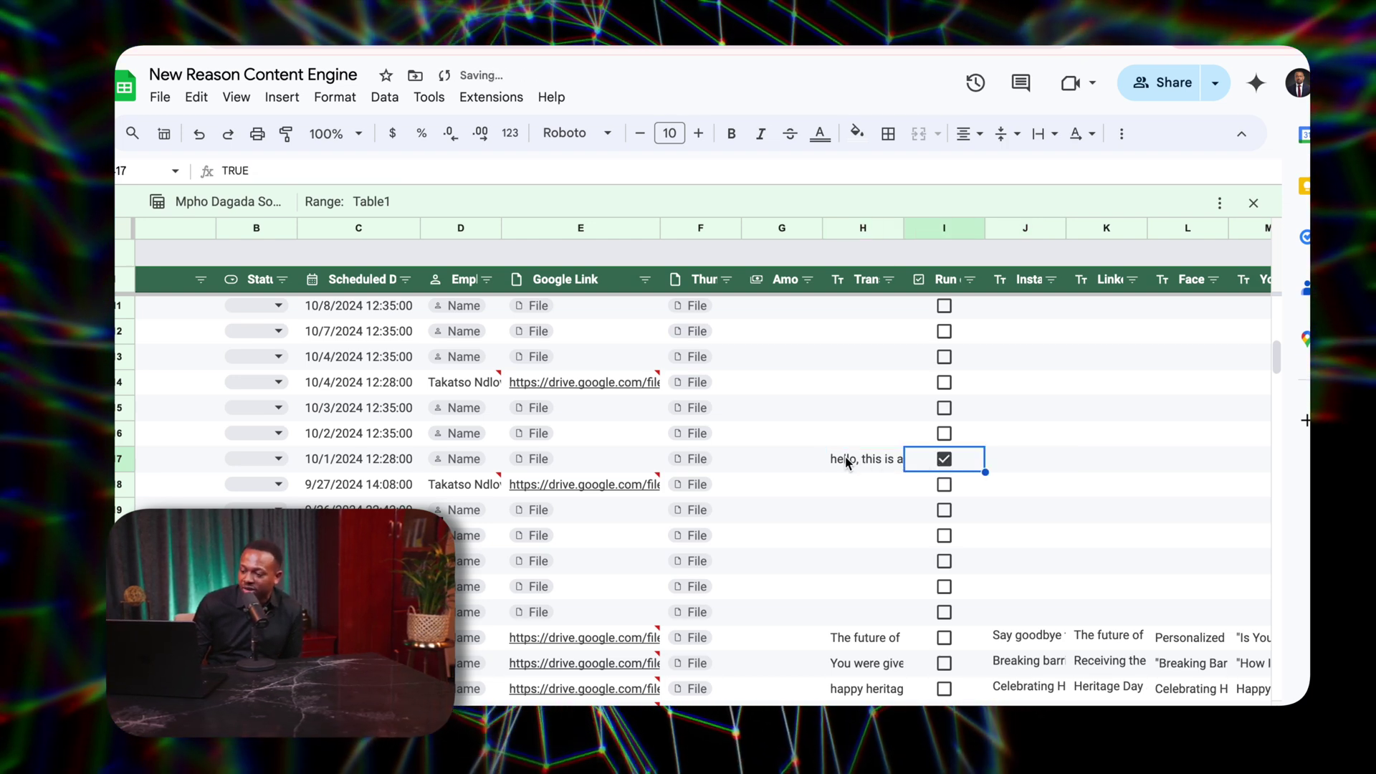
pyautogui.hscroll(2, 843, 460)
pyautogui.scroll(-1, 844, 460)
pyautogui.scroll(3, 767, 439)
pyautogui.hscroll(1, 768, 439)
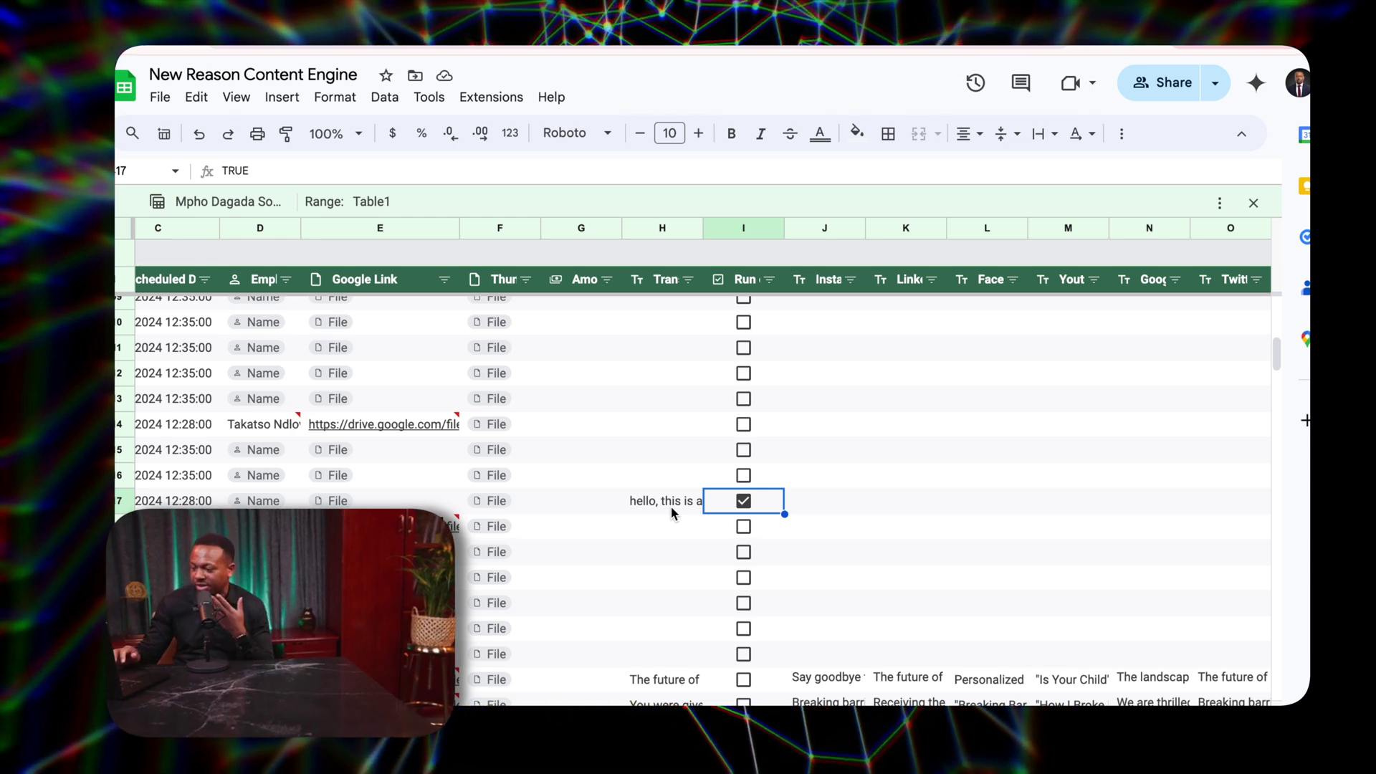
pyautogui.hscroll(5, 840, 514)
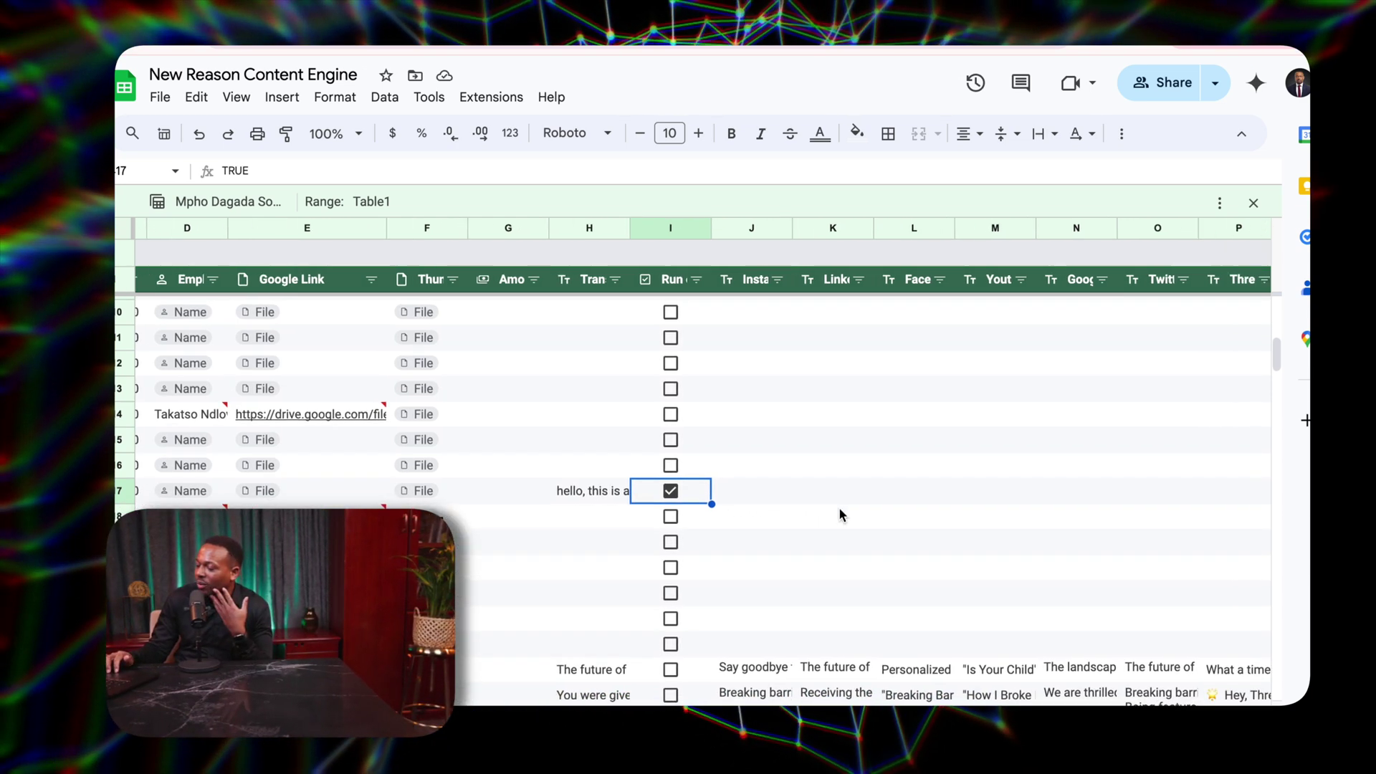
# Check that platform cells J17 through P17 each show Yes
pyautogui.click(653, 526)
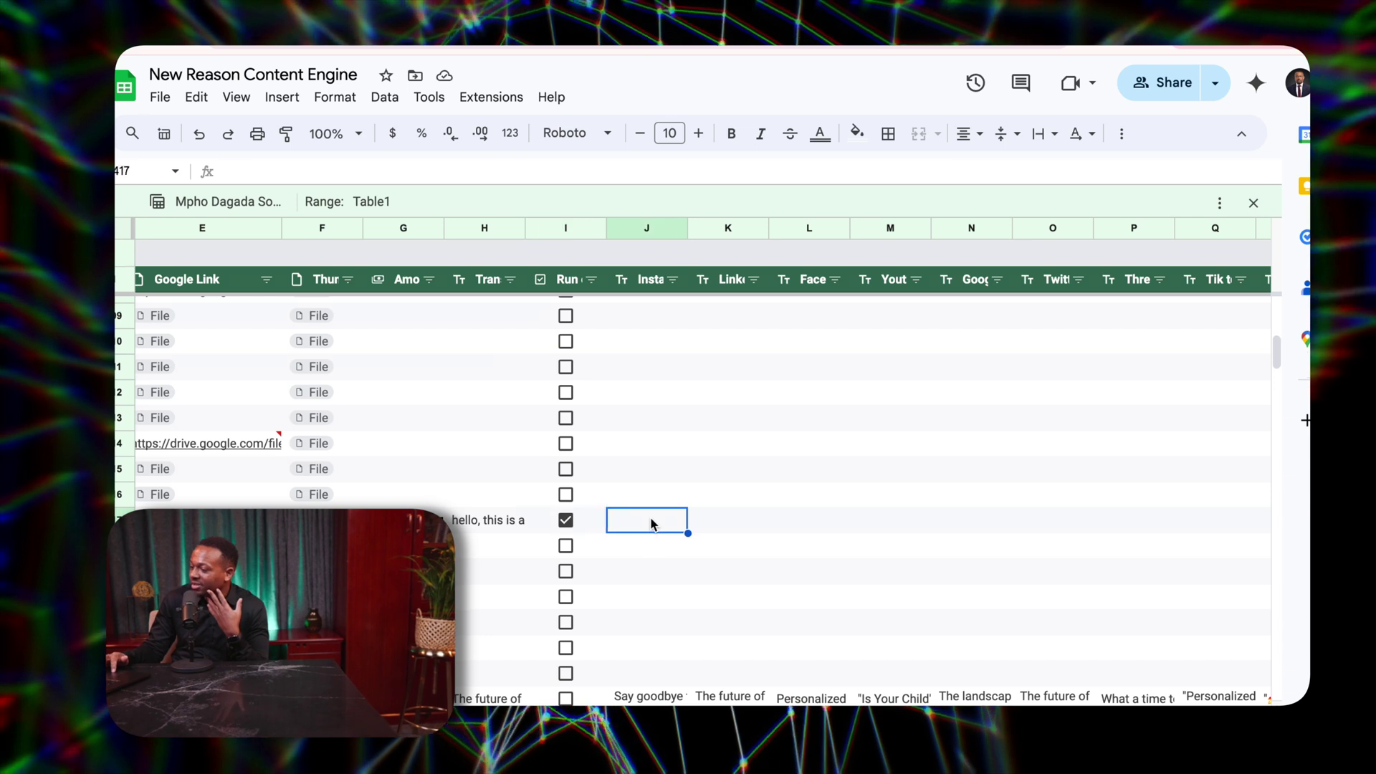
pyautogui.click(738, 525)
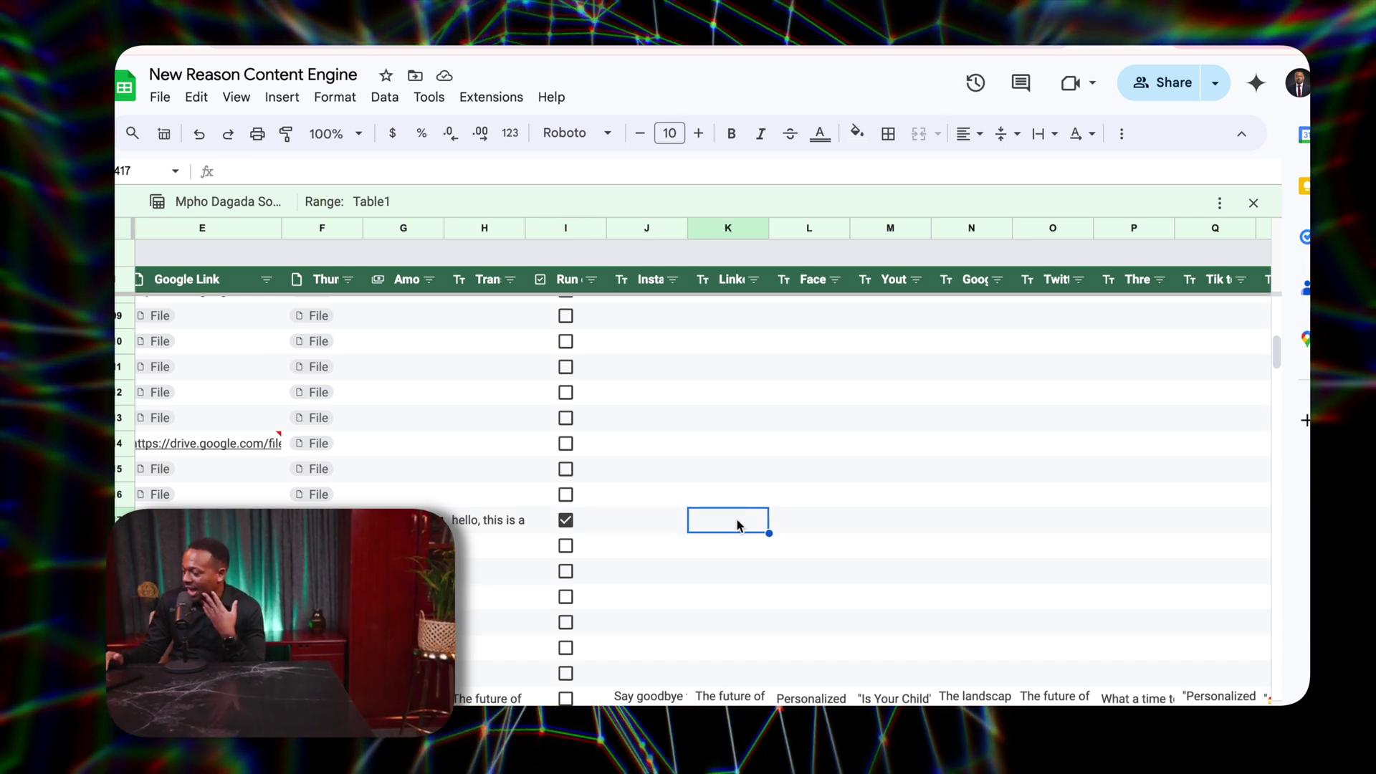
pyautogui.click(809, 529)
pyautogui.click(880, 527)
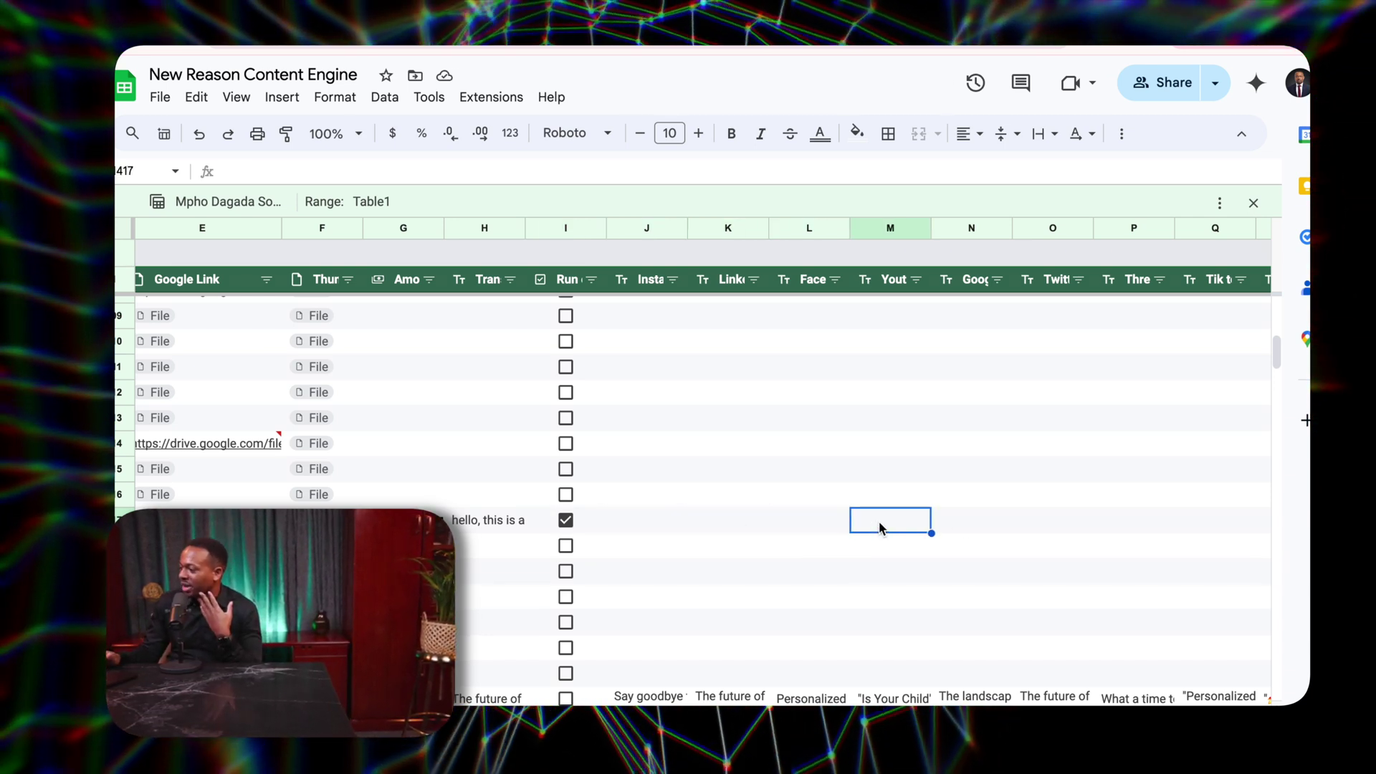
pyautogui.click(953, 533)
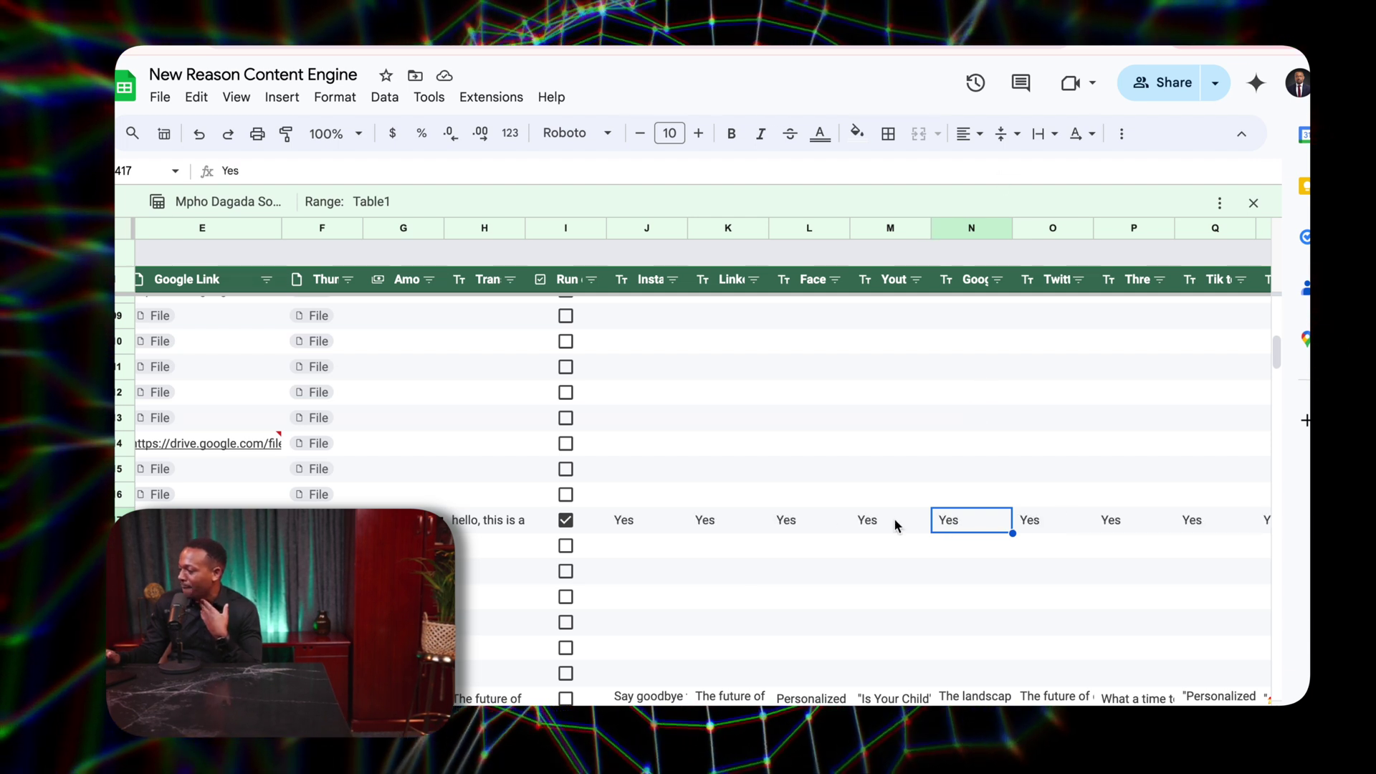
pyautogui.doubleClick(634, 528)
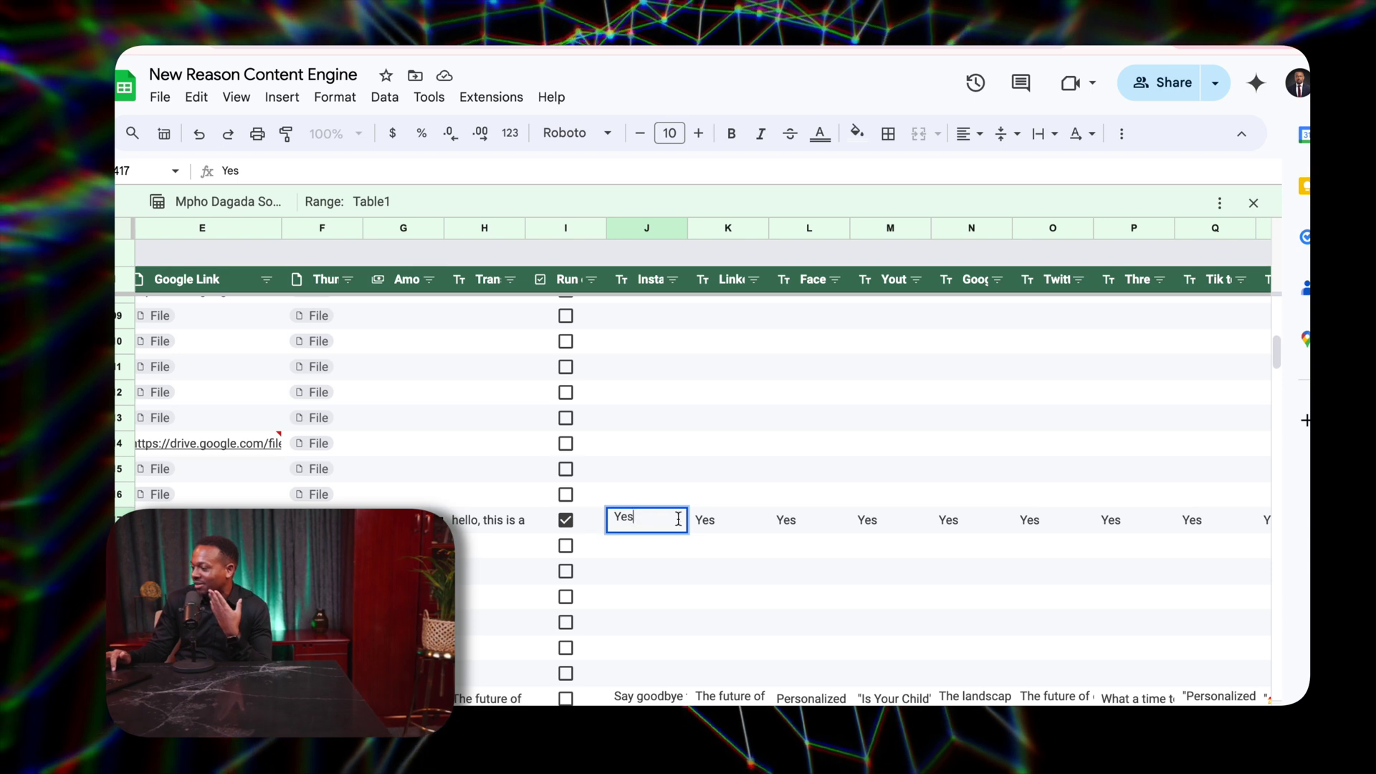
pyautogui.click(728, 524)
pyautogui.click(829, 523)
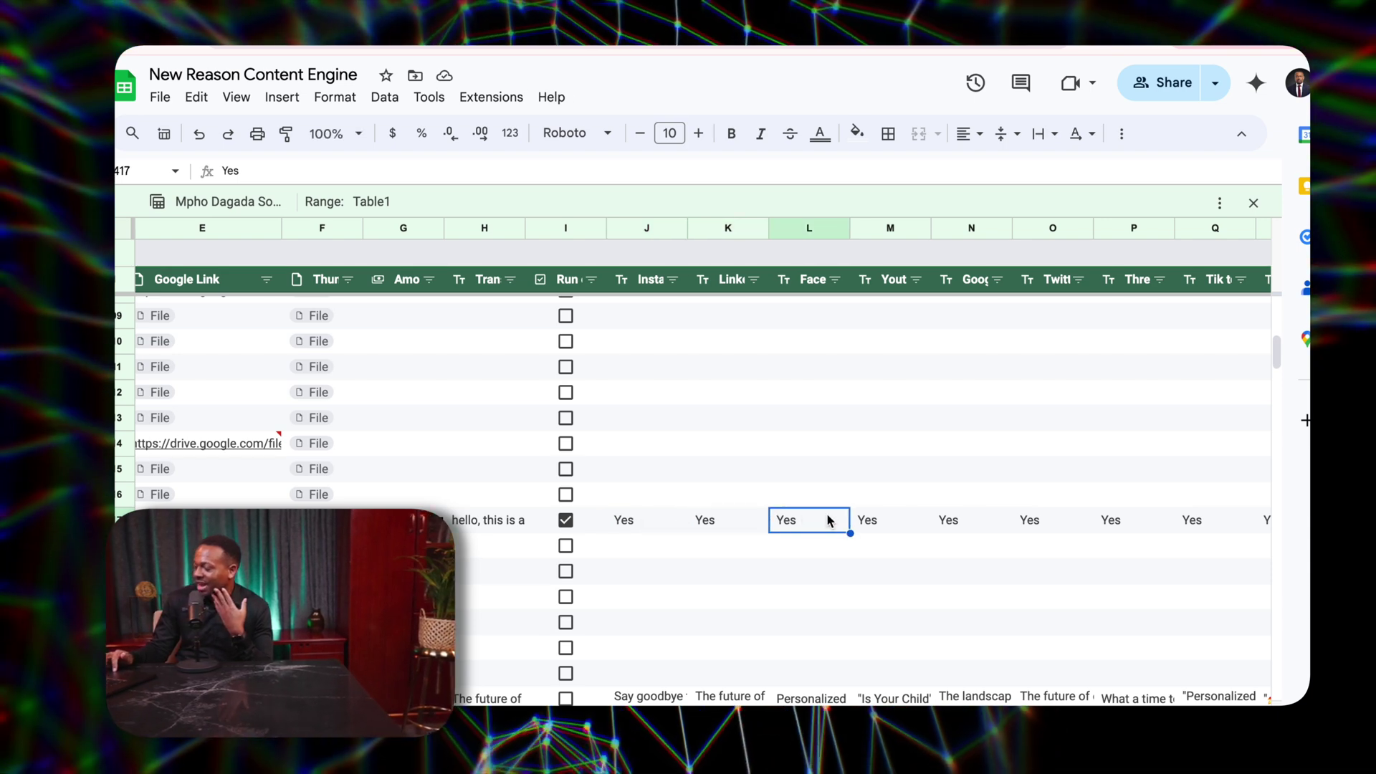
pyautogui.click(901, 525)
pyautogui.click(961, 522)
pyautogui.click(1053, 525)
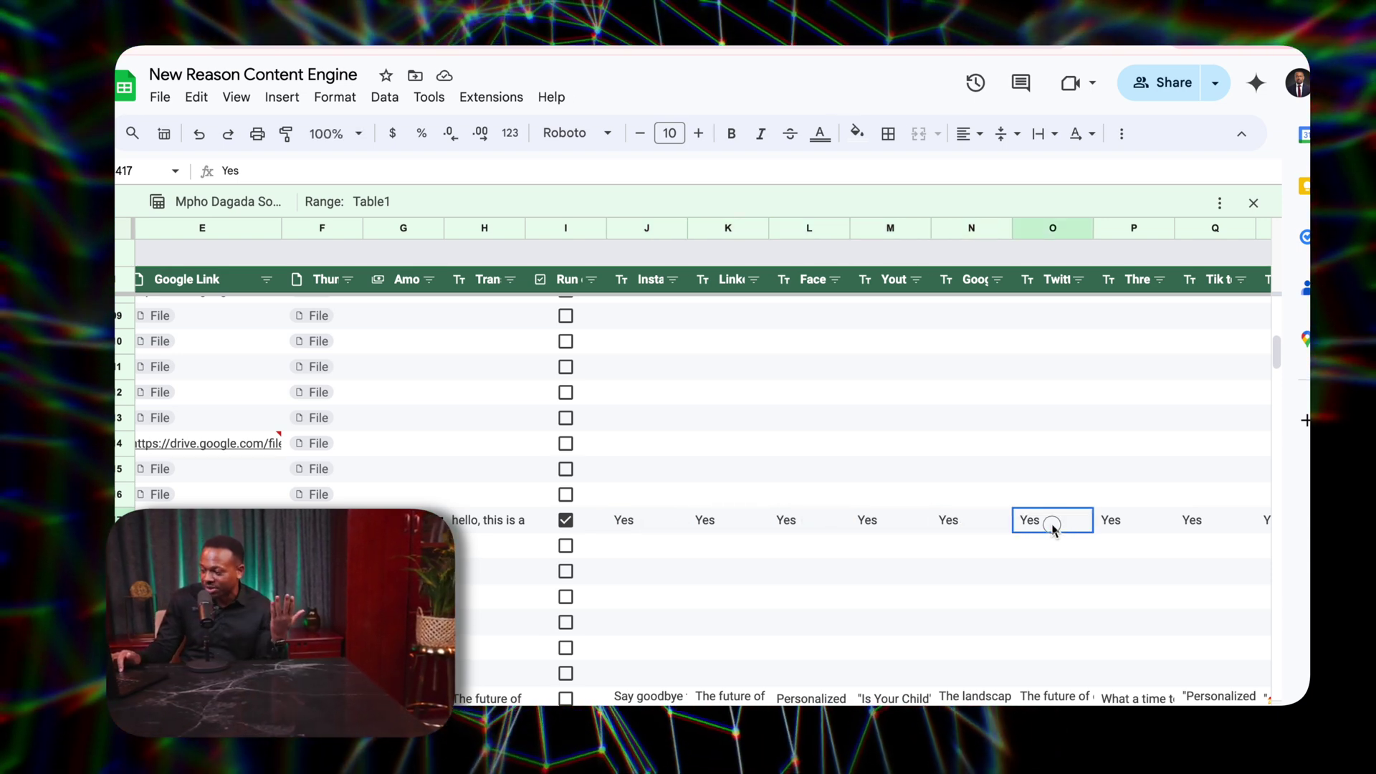
pyautogui.click(1125, 526)
# Verify cell S17 and recheck the transcript text in H17
pyautogui.hscroll(5, 1127, 528)
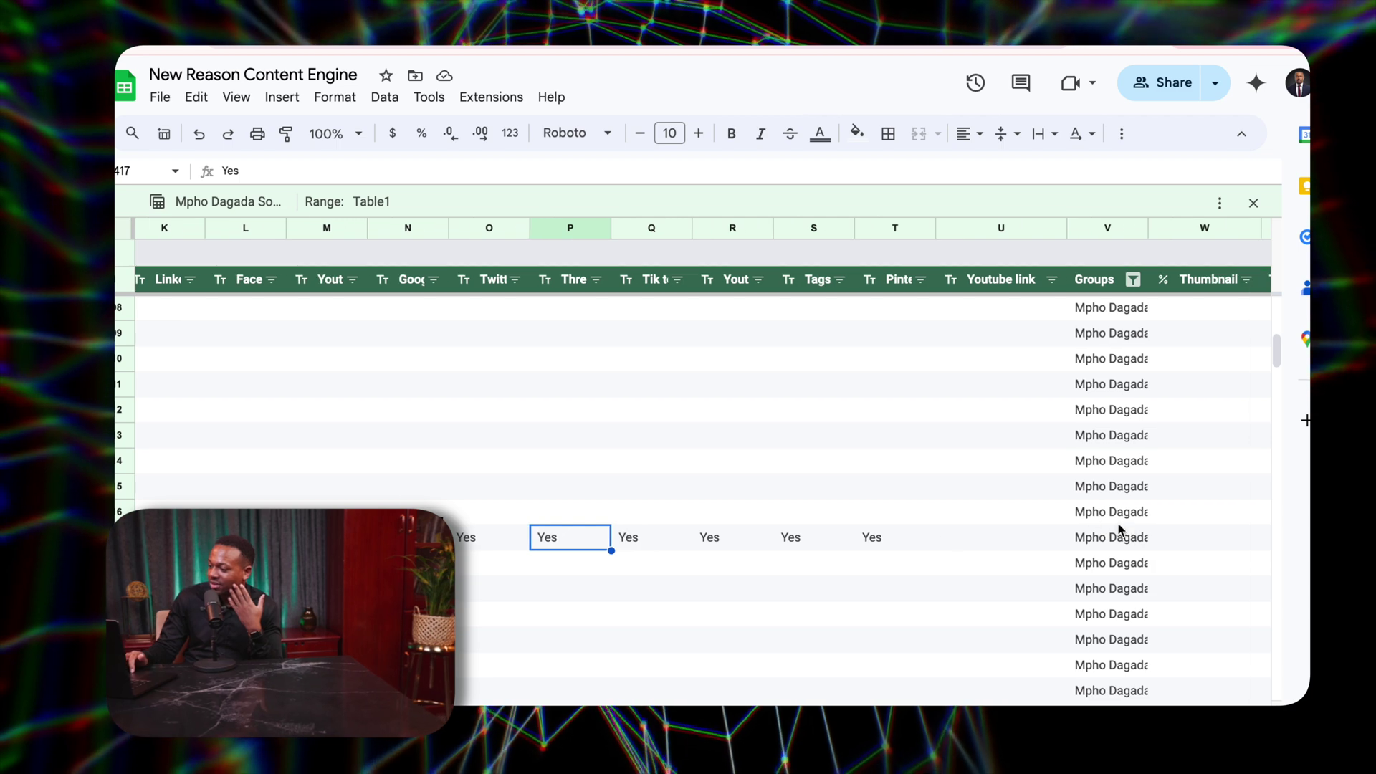
pyautogui.click(877, 564)
pyautogui.click(793, 540)
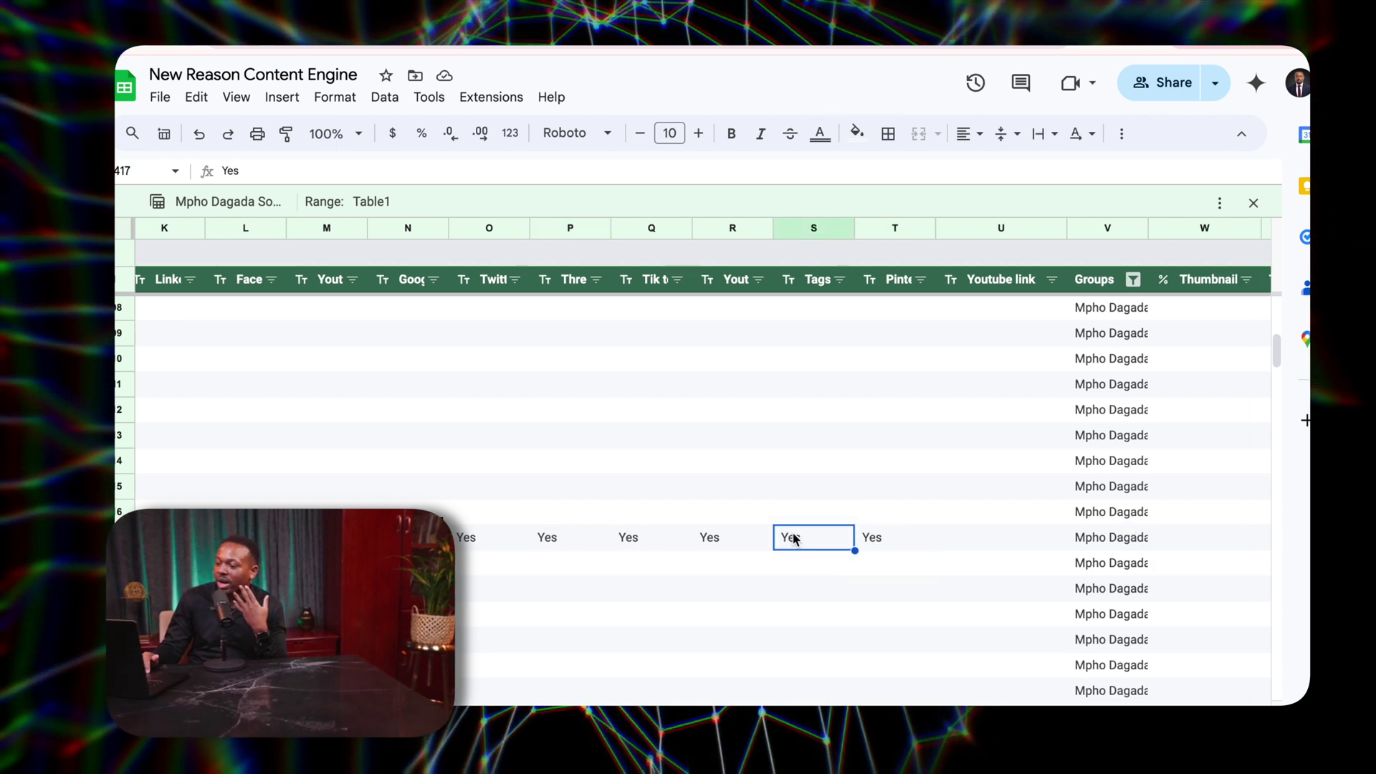
pyautogui.hscroll(-10, 793, 541)
pyautogui.doubleClick(835, 537)
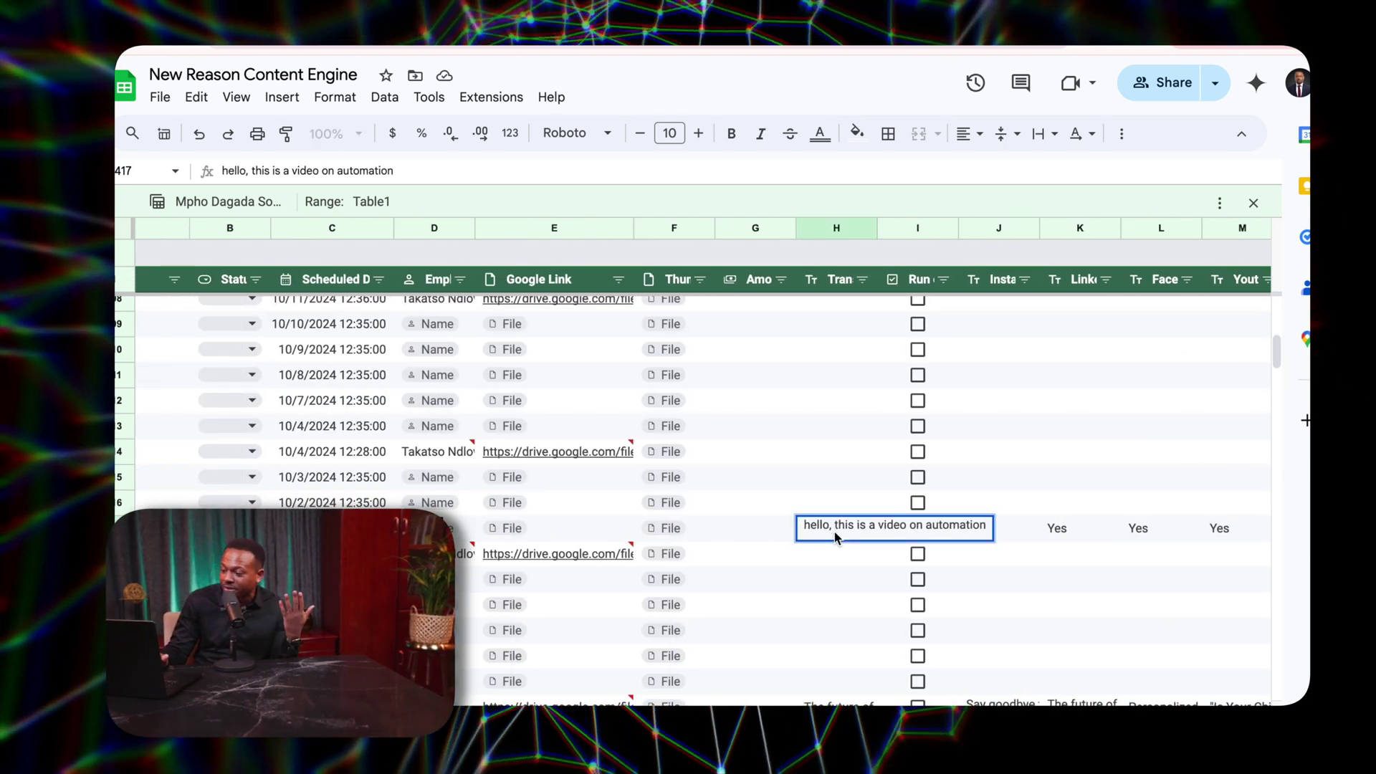
pyautogui.click(830, 582)
pyautogui.scroll(-1, 955, 537)
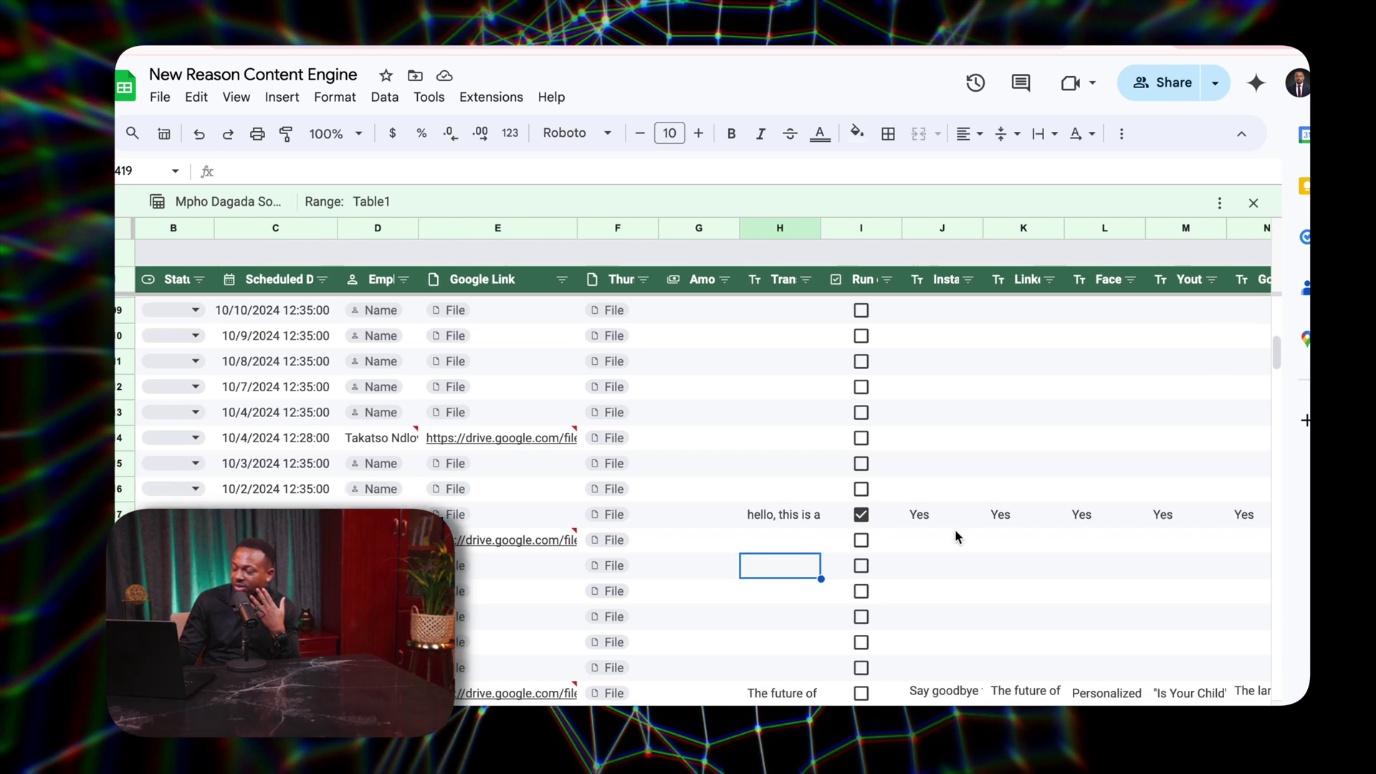
pyautogui.hscroll(8, 955, 537)
pyautogui.hscroll(1, 956, 536)
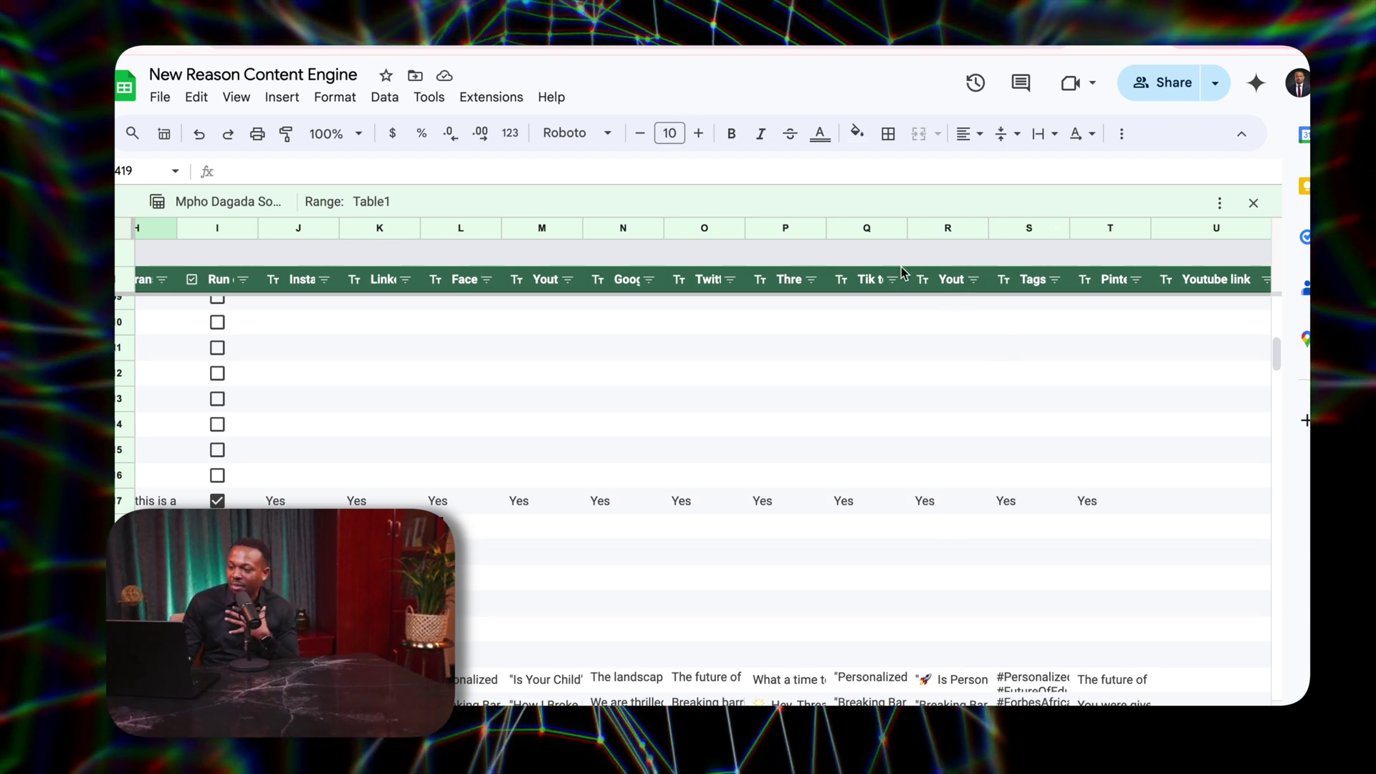
pyautogui.hscroll(-3, 683, 390)
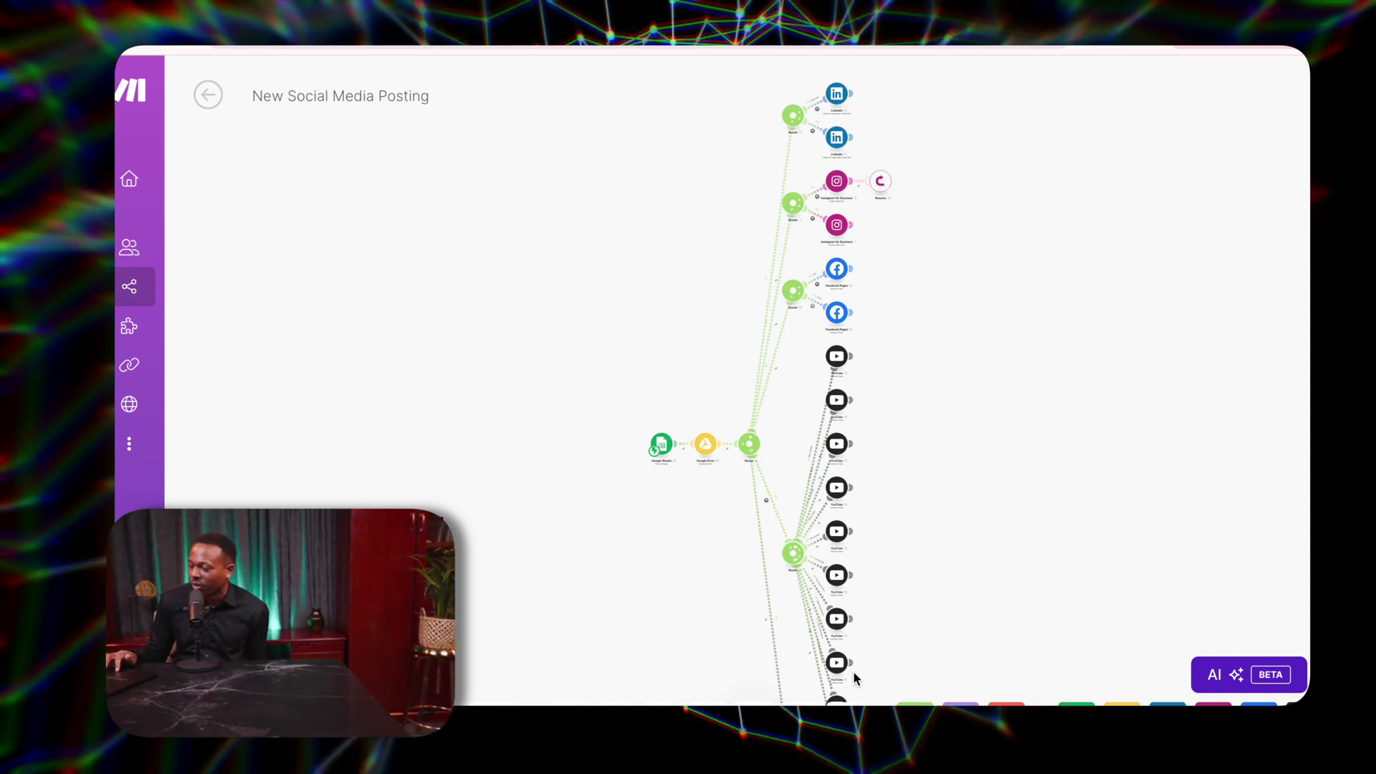
# Open and close the scenario's extra options menu in the bottom toolbar
pyautogui.click(837, 697)
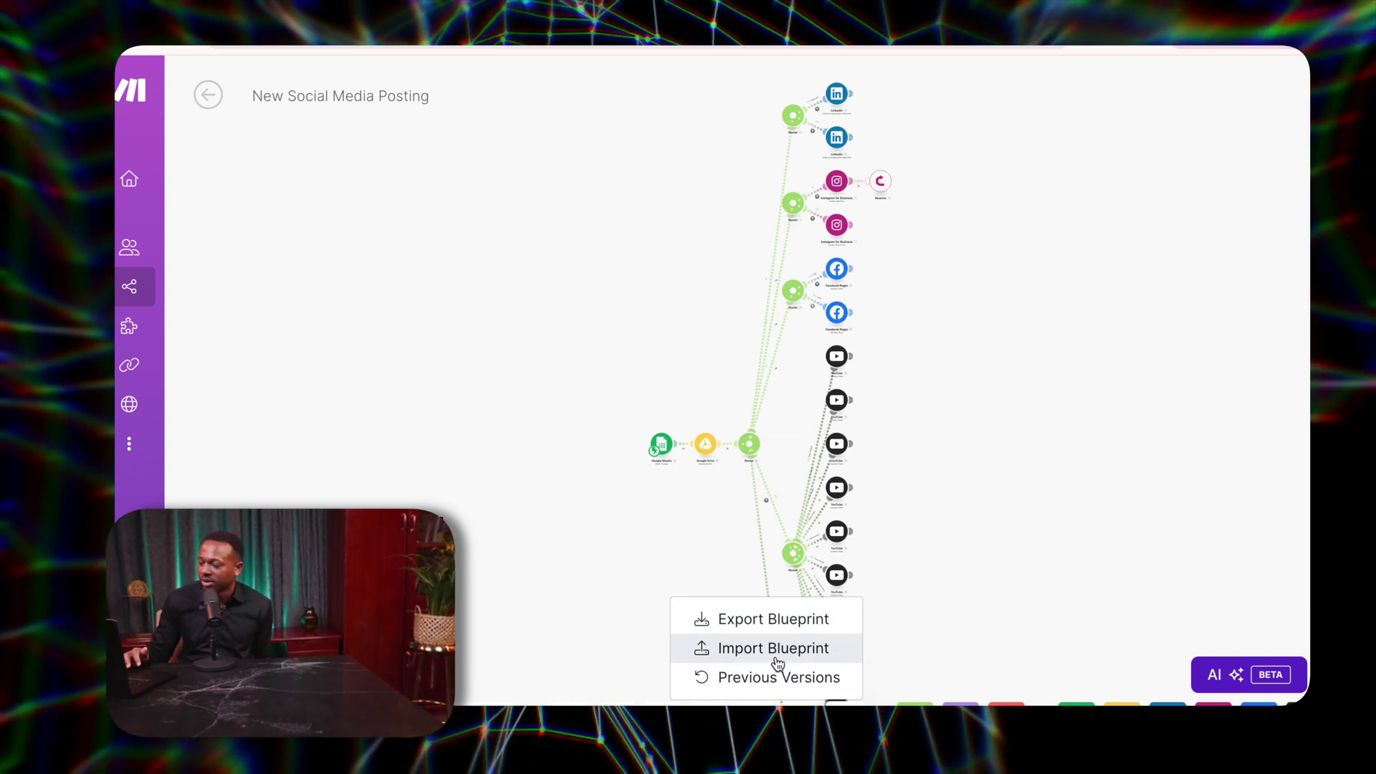
pyautogui.click(998, 421)
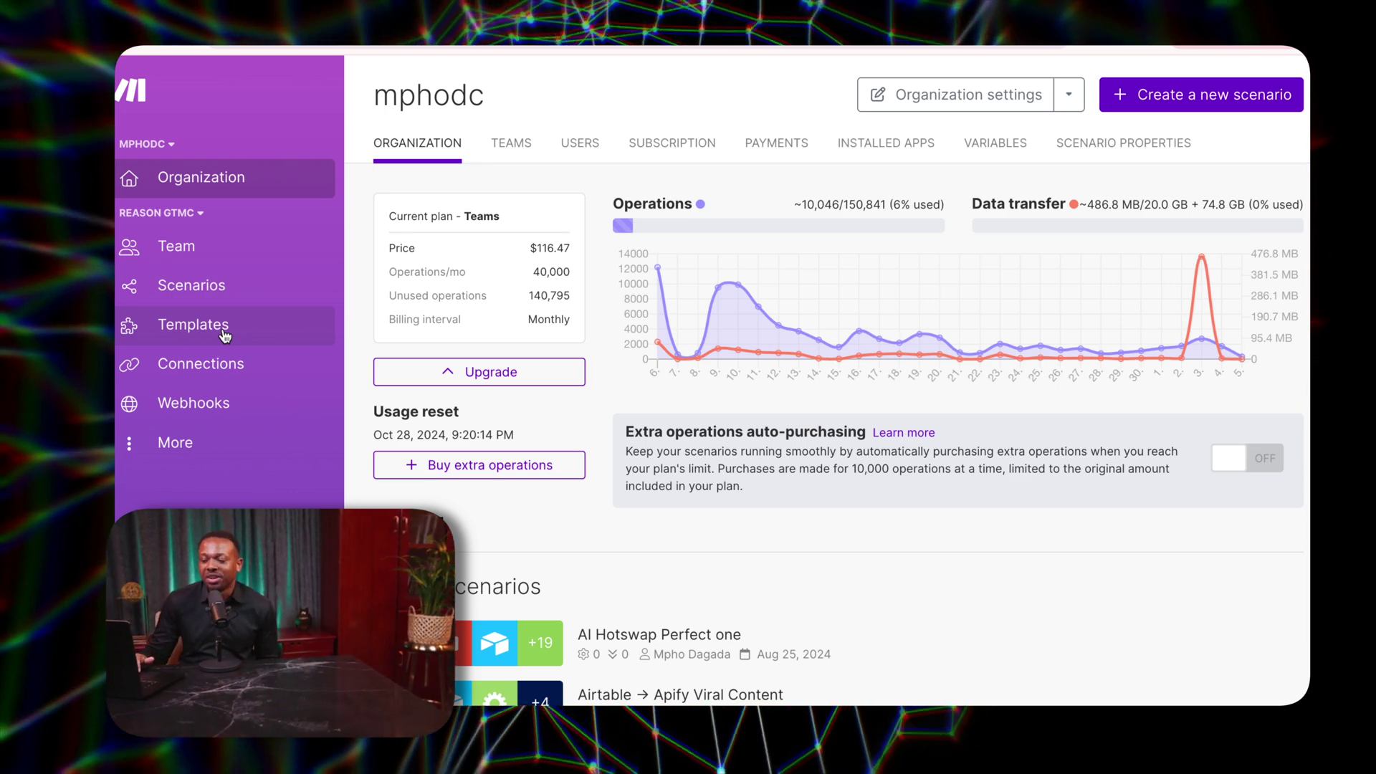
# Search Make's templates for 'social media'
pyautogui.click(224, 333)
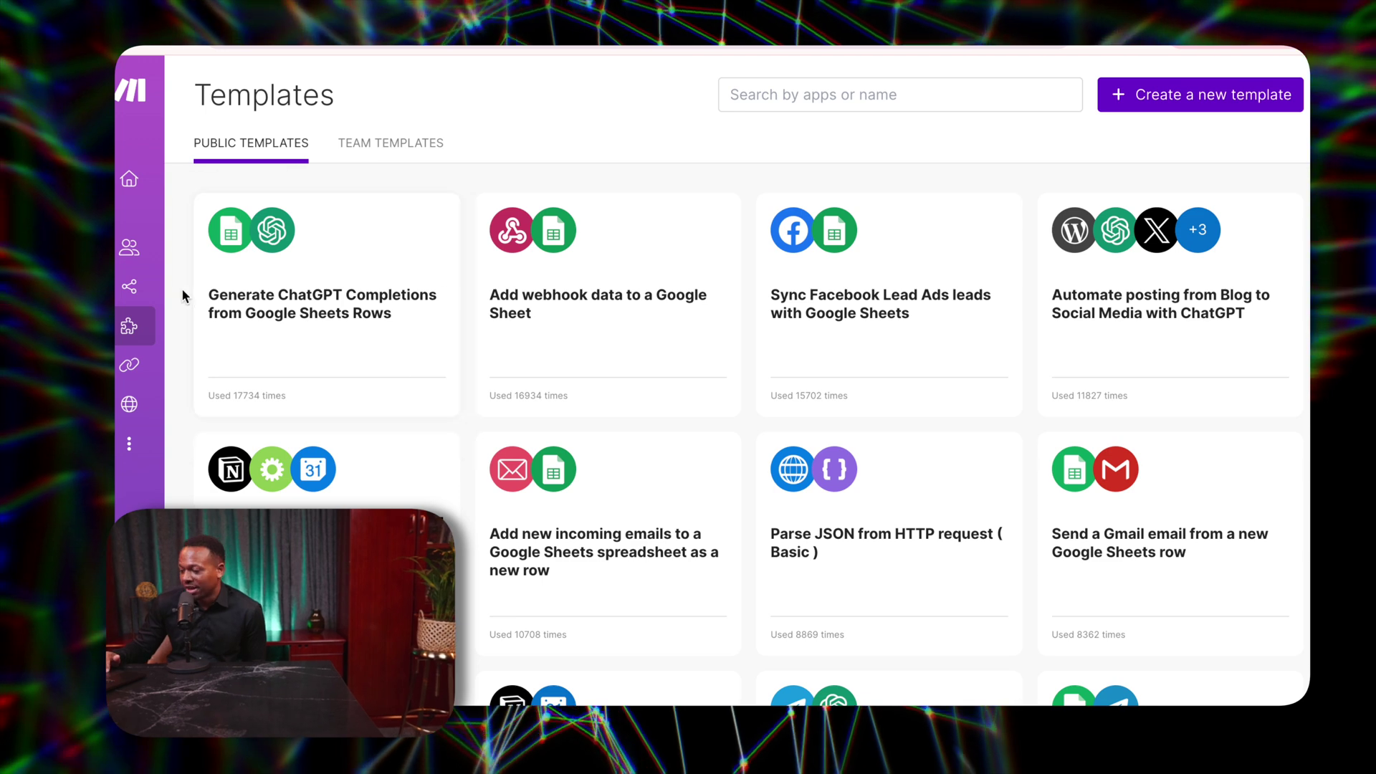
pyautogui.click(789, 95)
pyautogui.write('s')
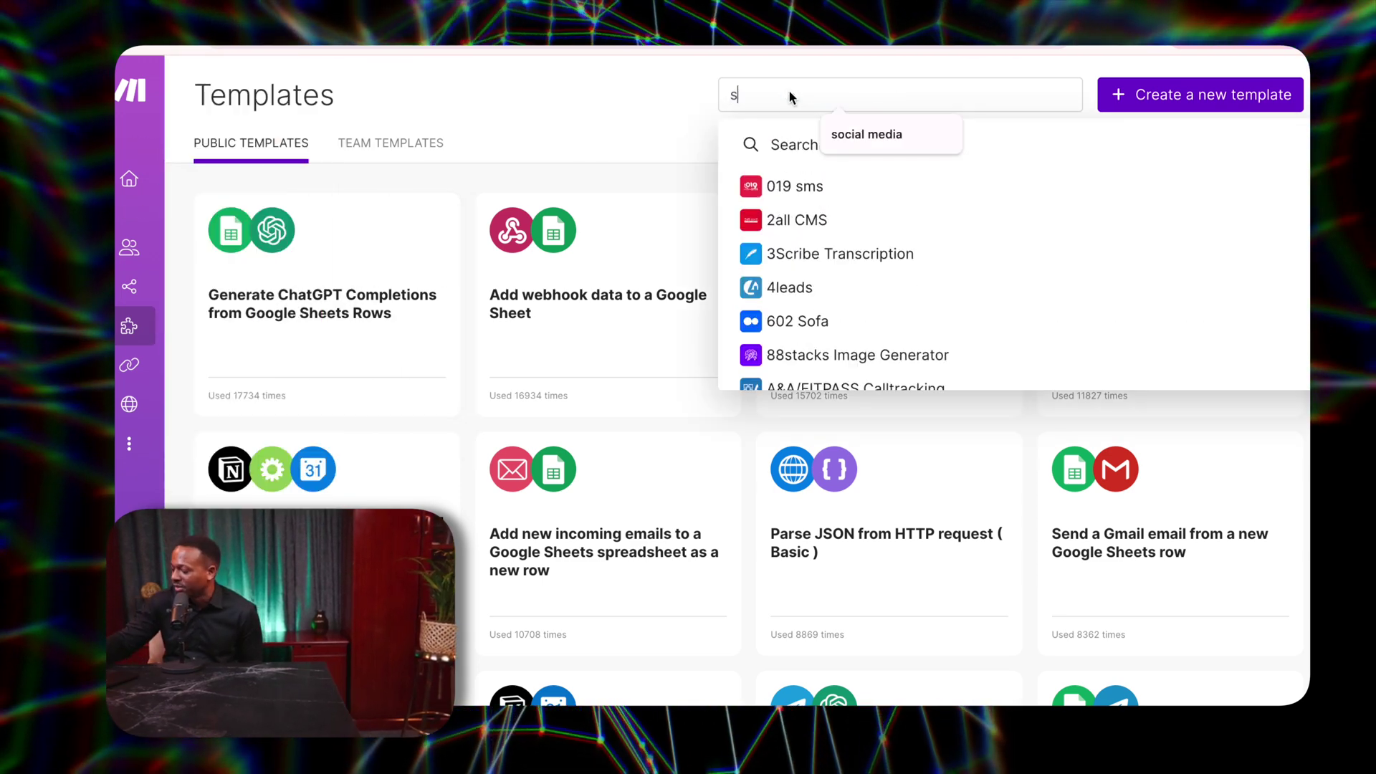
pyautogui.write('ocial')
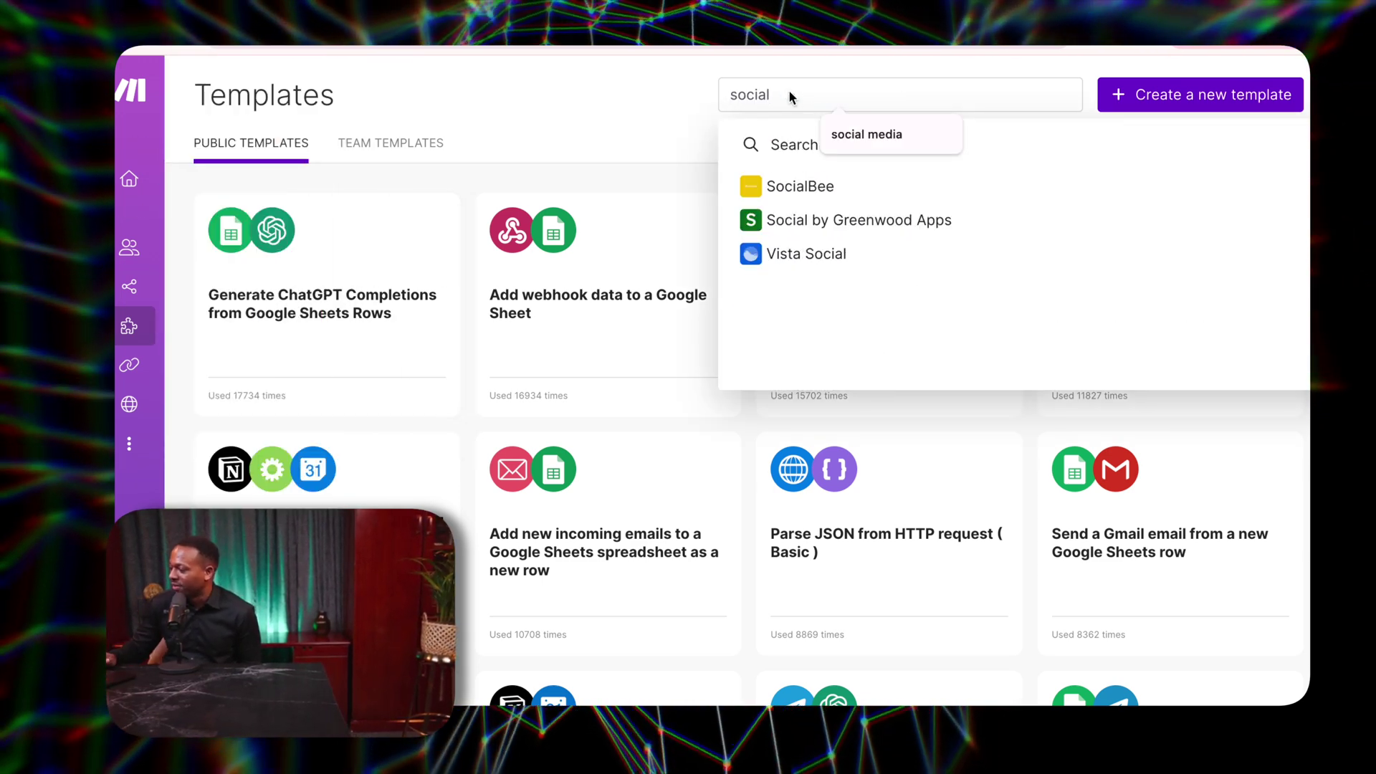
pyautogui.write(' medu')
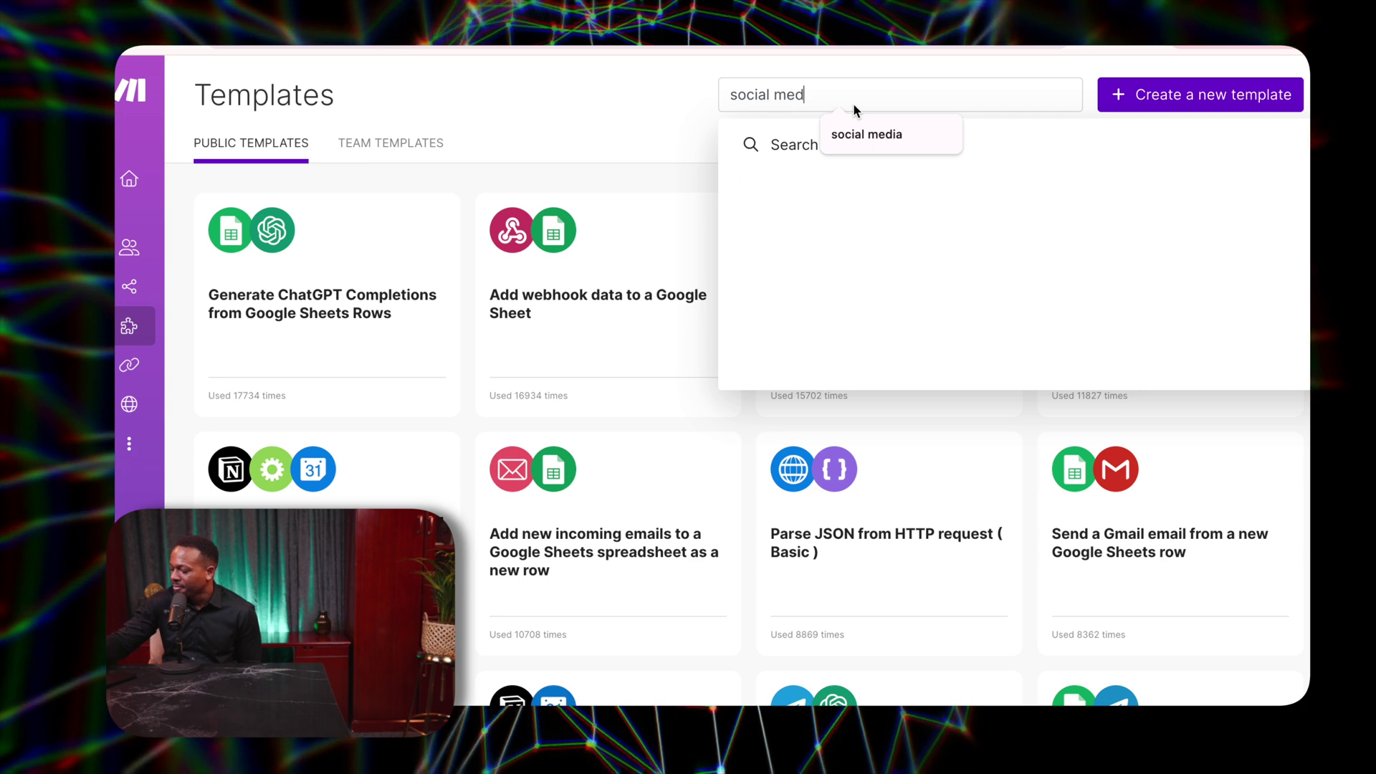
pyautogui.press('BackSpace')
pyautogui.write('ia')
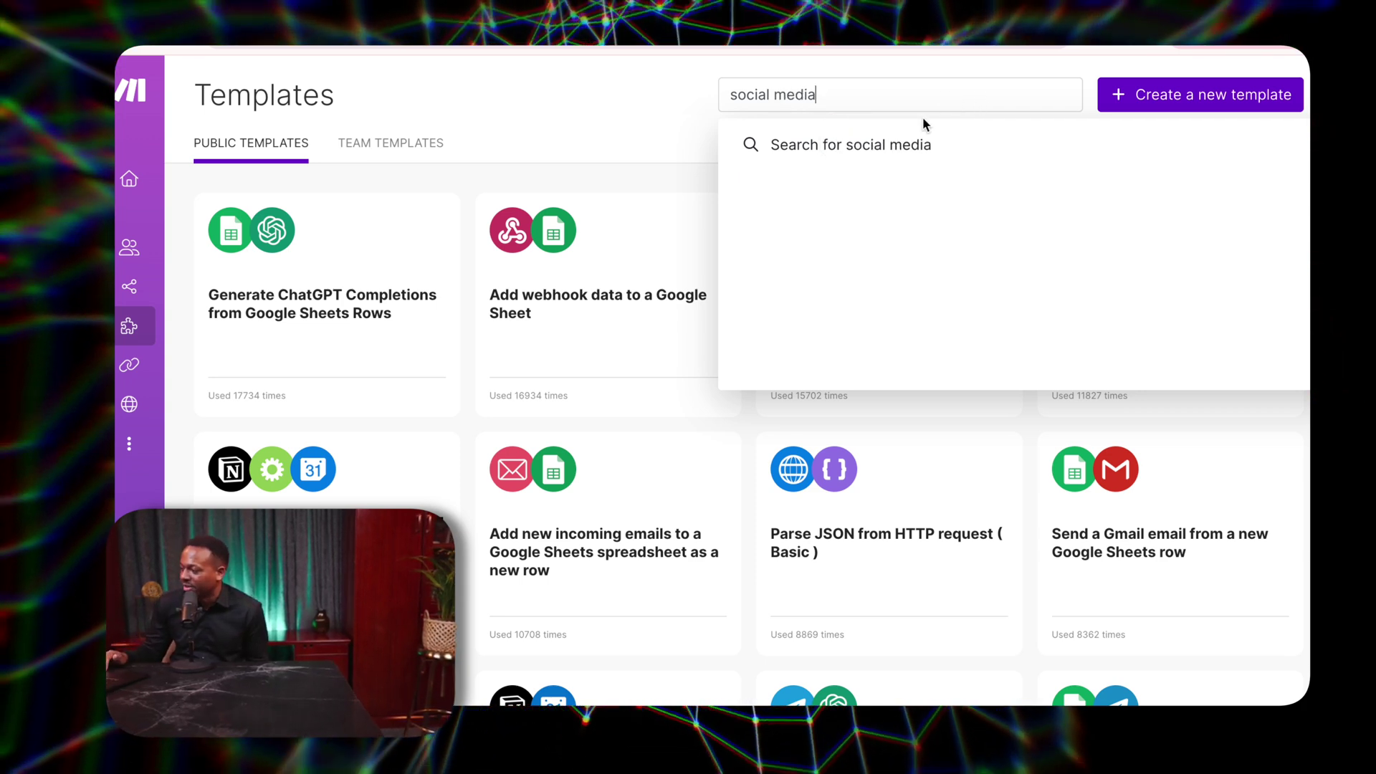
pyautogui.click(898, 151)
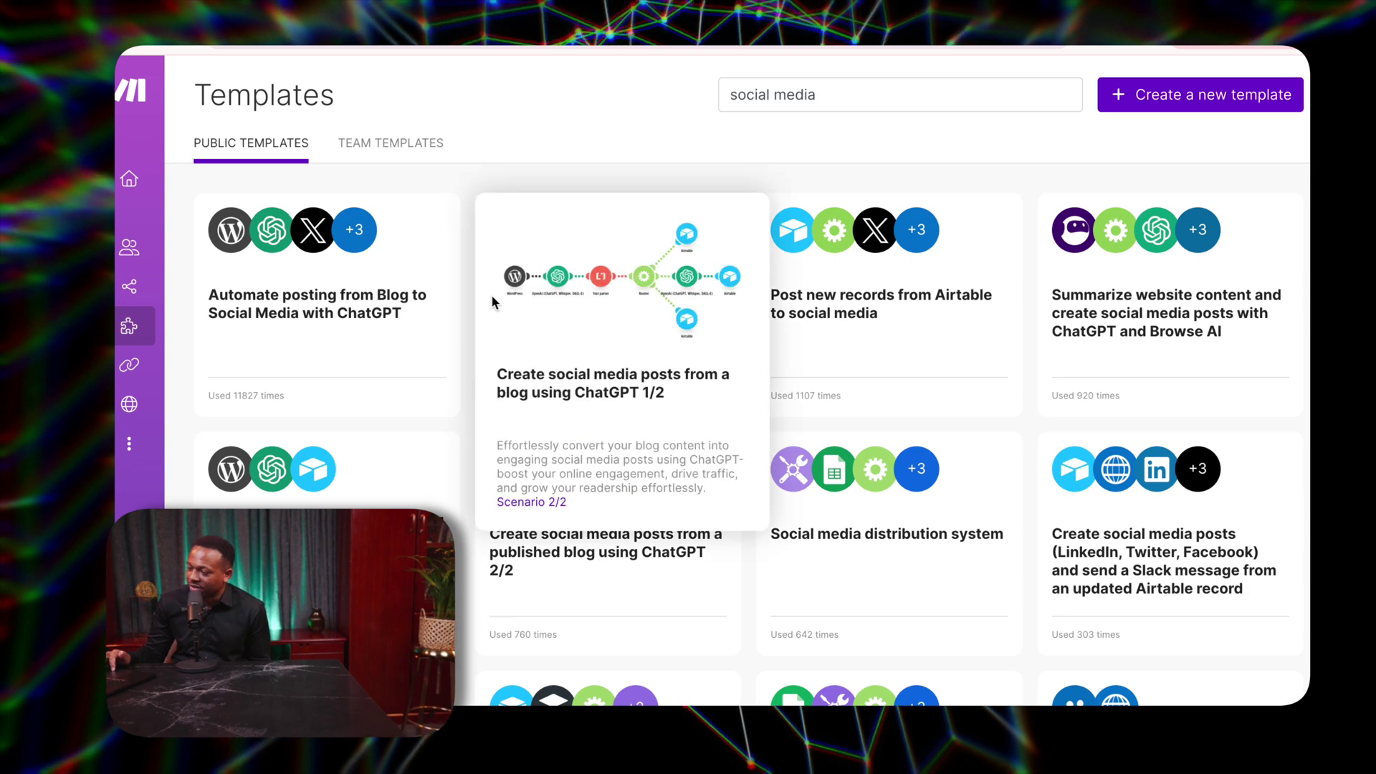
# Browse the social media templates, then create a new scenario from the Scenarios list
pyautogui.moveTo(380, 343)
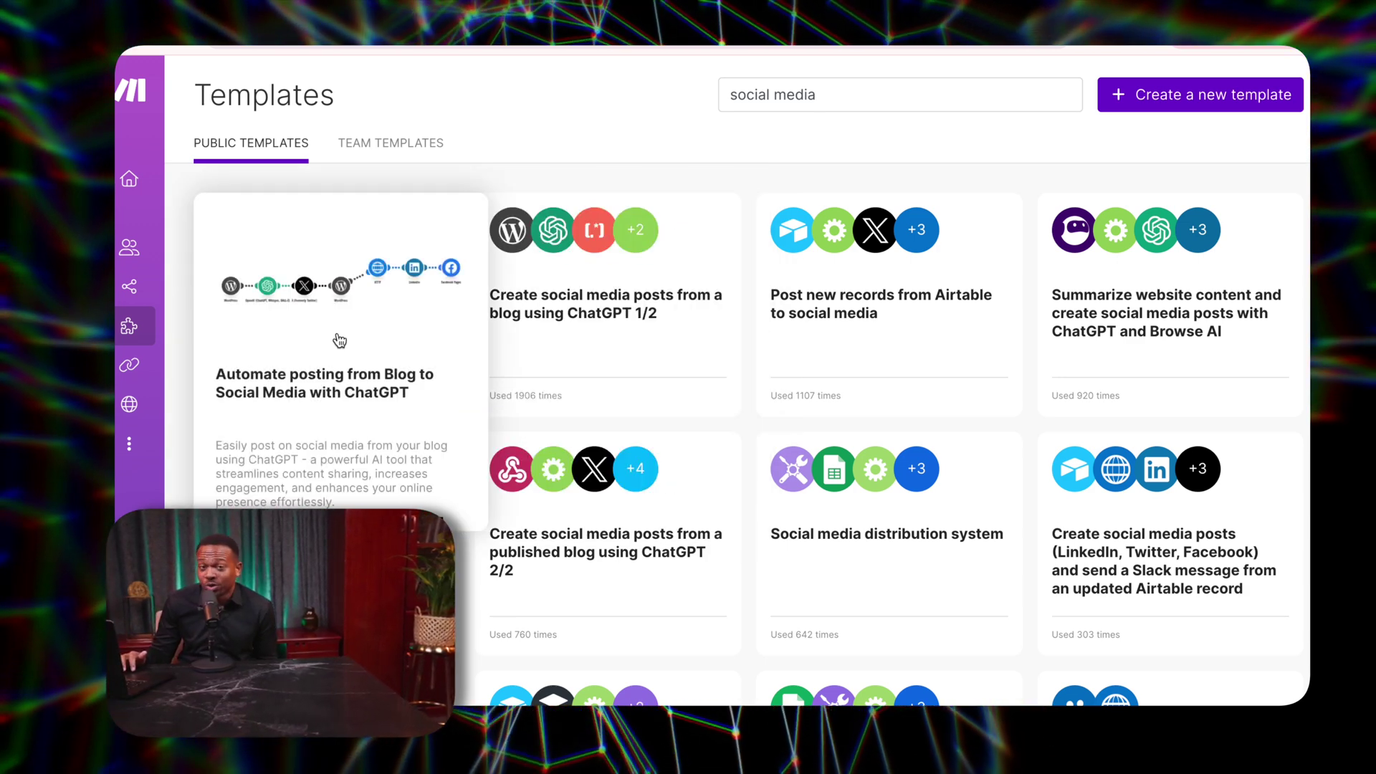
pyautogui.moveTo(600, 307)
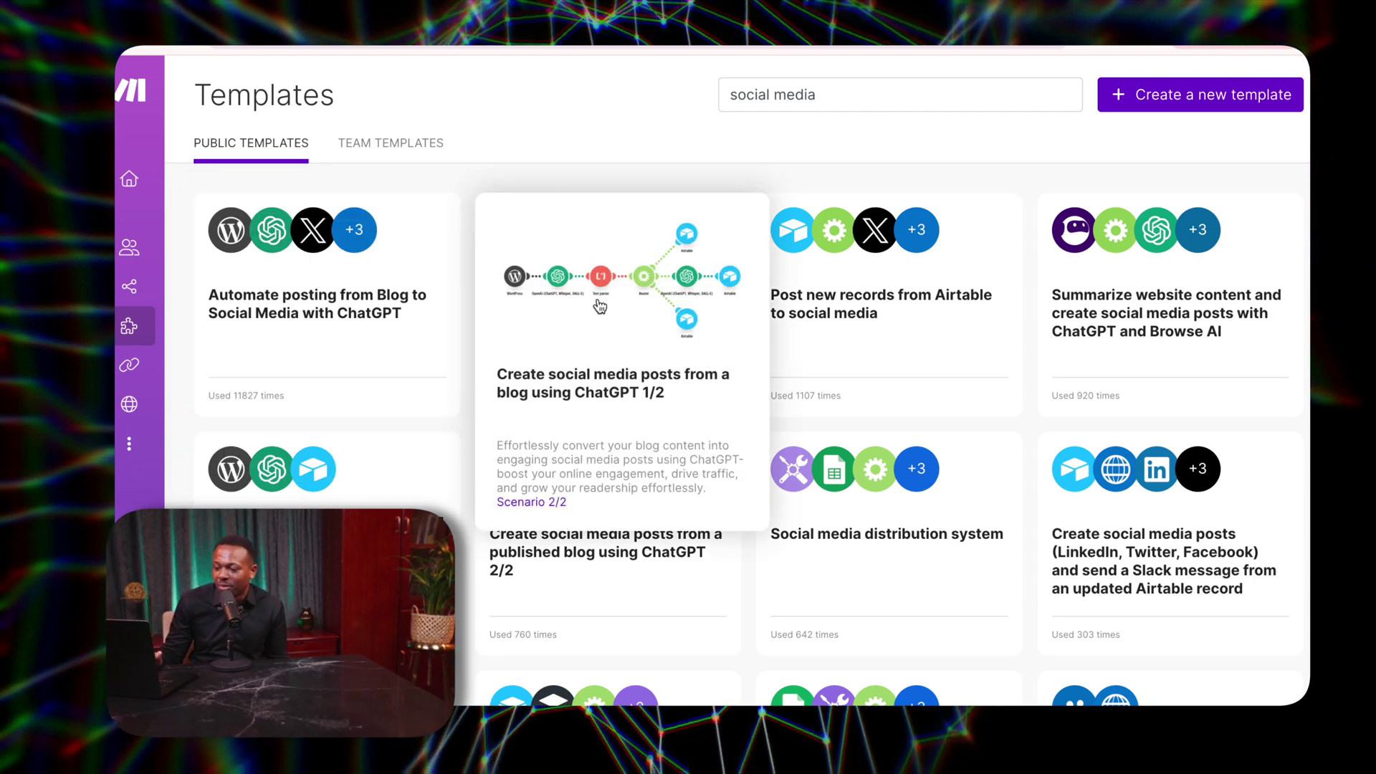
pyautogui.moveTo(824, 301)
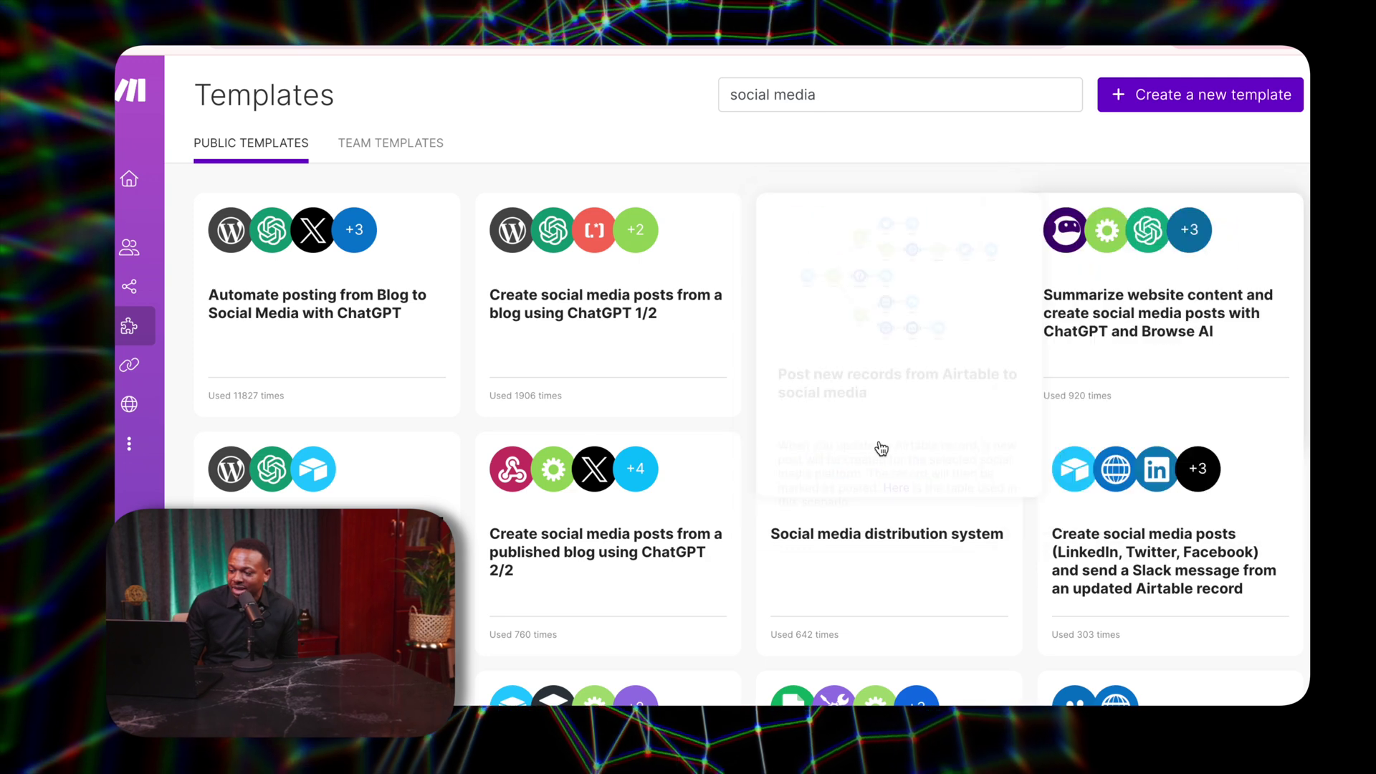
pyautogui.scroll(-7, 878, 449)
pyautogui.scroll(7, 750, 490)
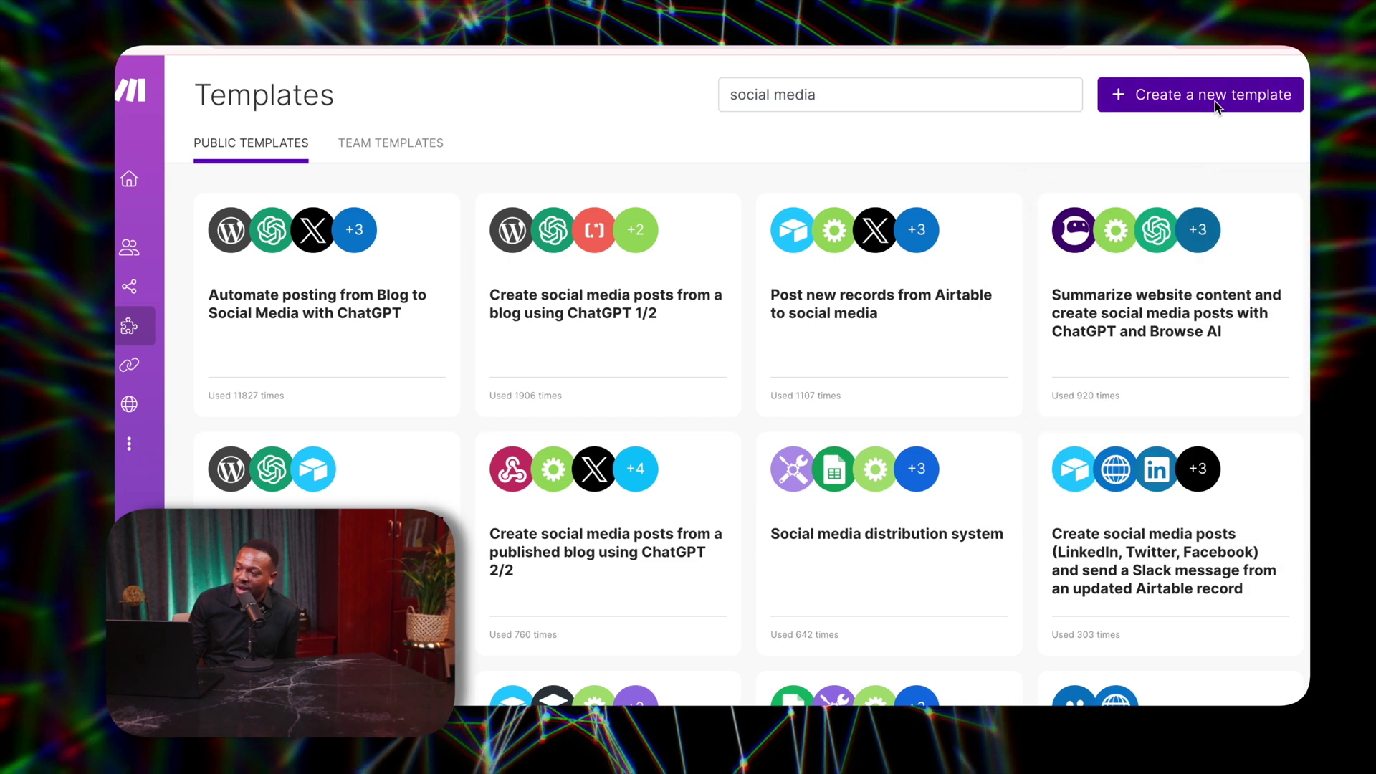
pyautogui.click(133, 289)
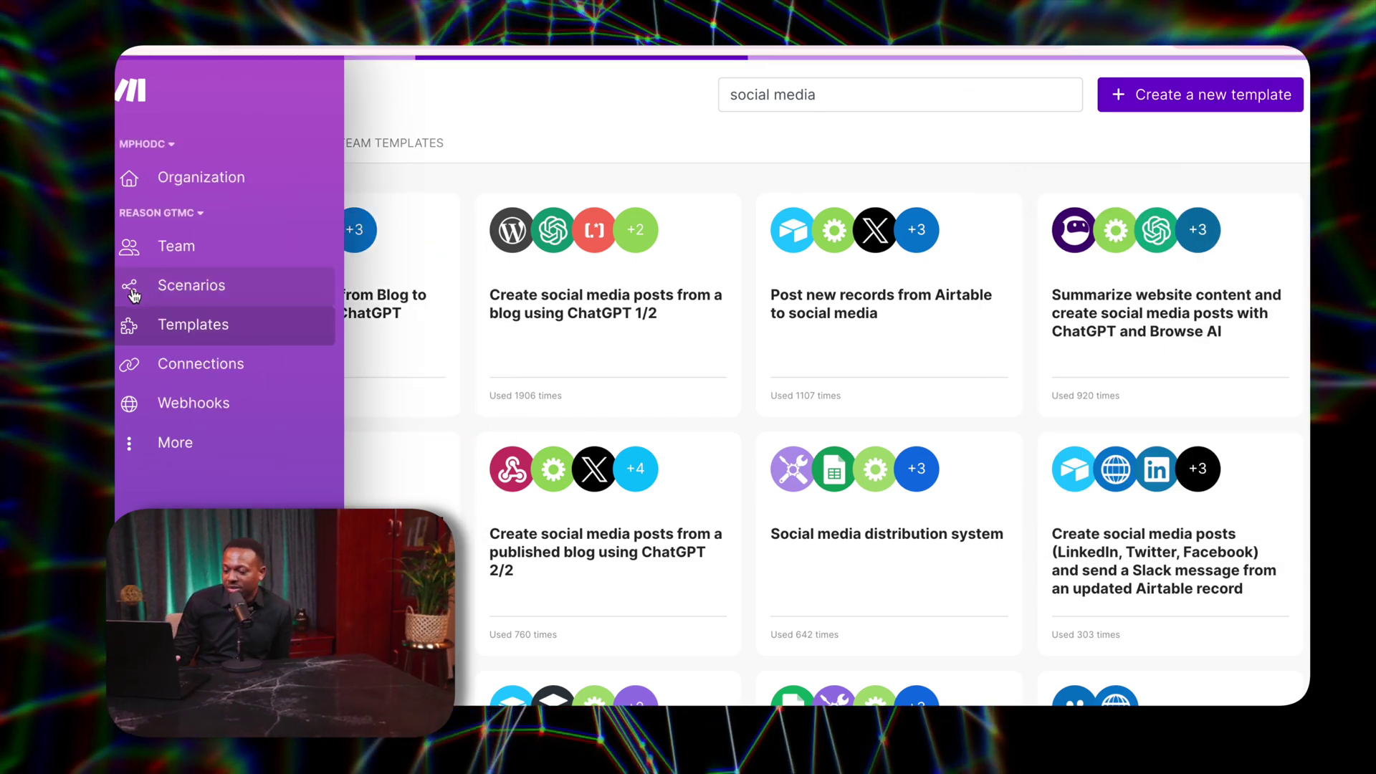
pyautogui.click(1218, 103)
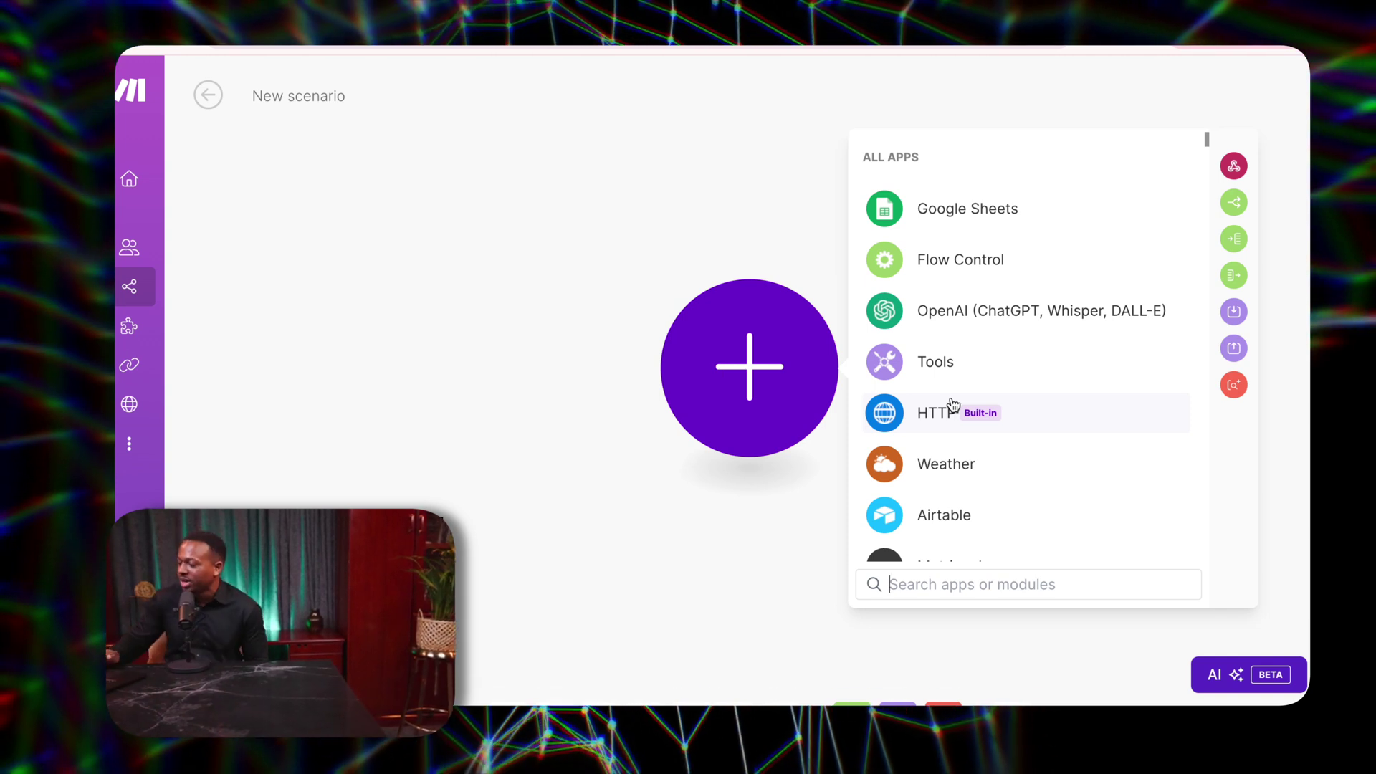
# Search 'google' and scroll Google Sheets' module list down to Watch Changes
pyautogui.write('goo')
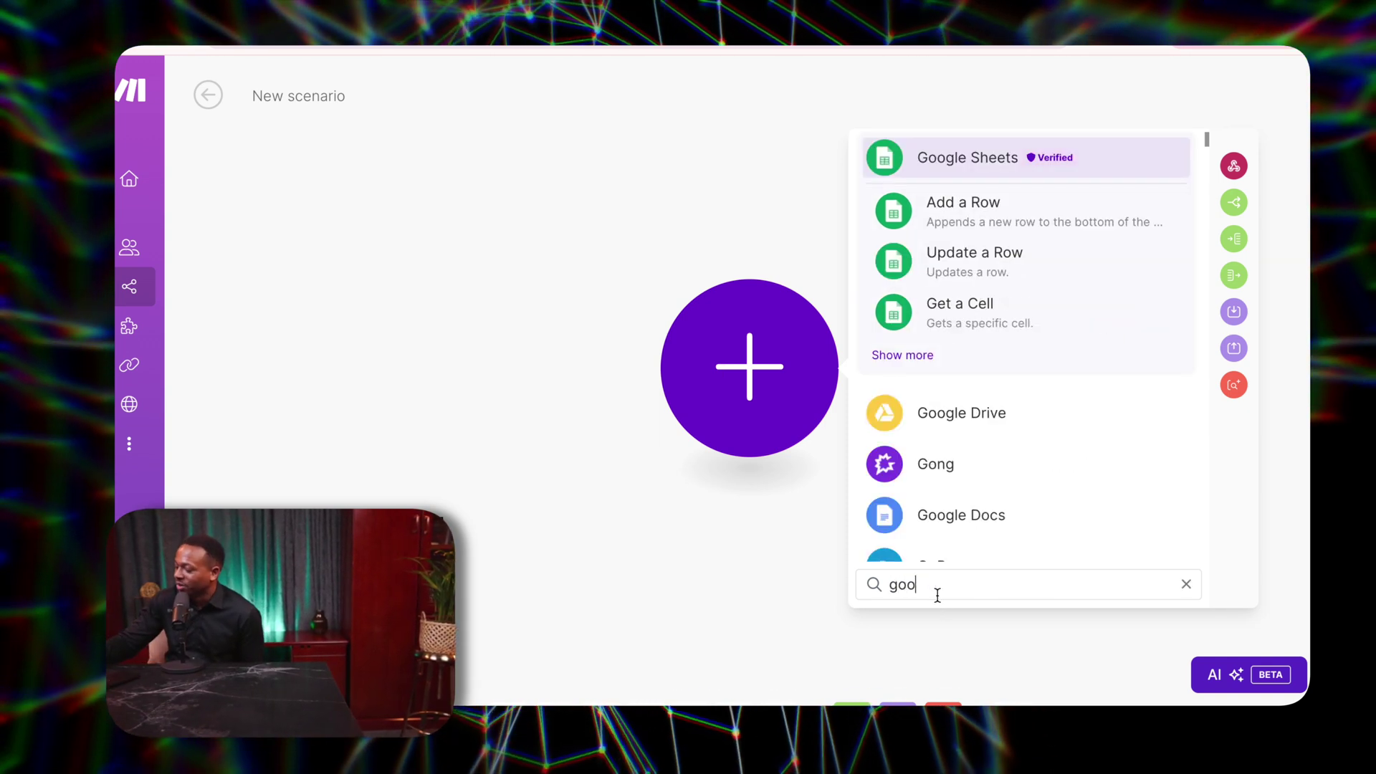
pyautogui.write('gle')
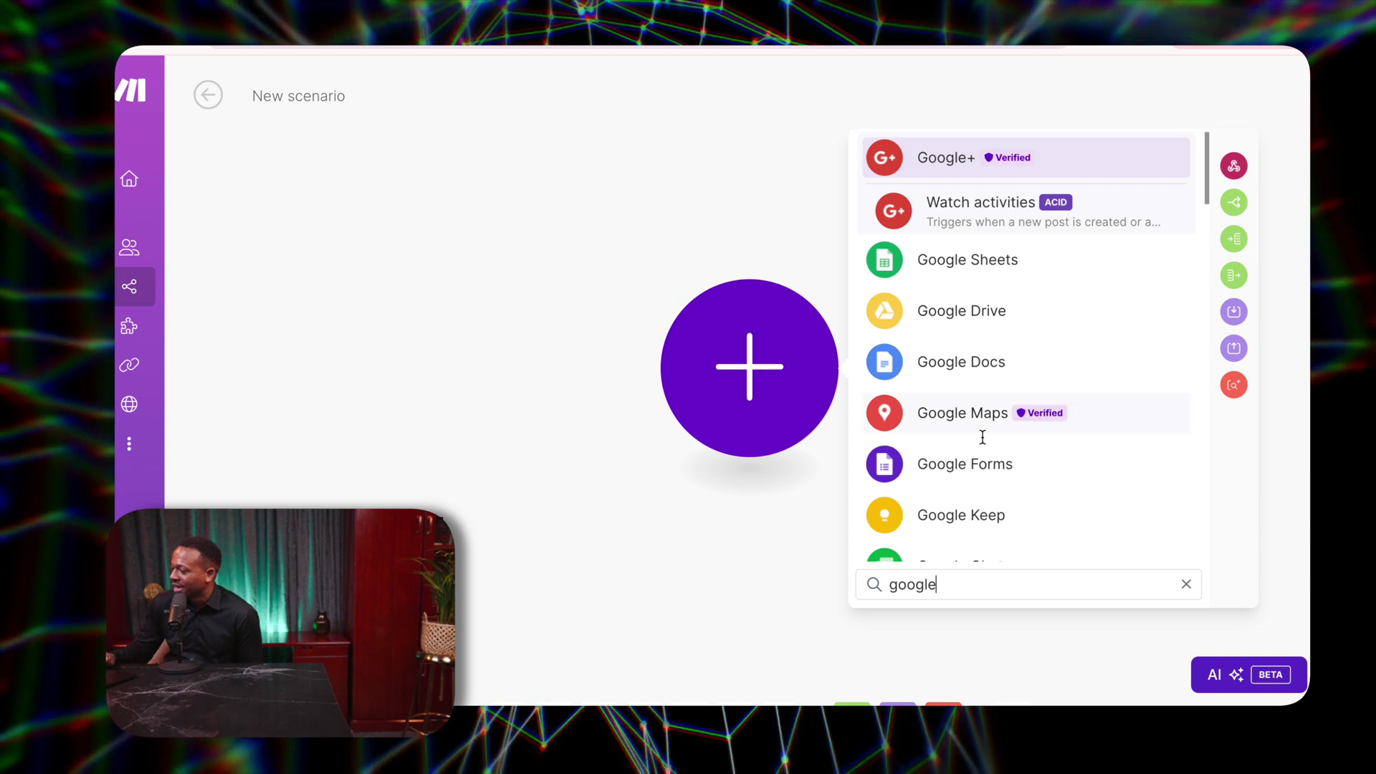
pyautogui.click(910, 279)
pyautogui.scroll(-10, 1009, 463)
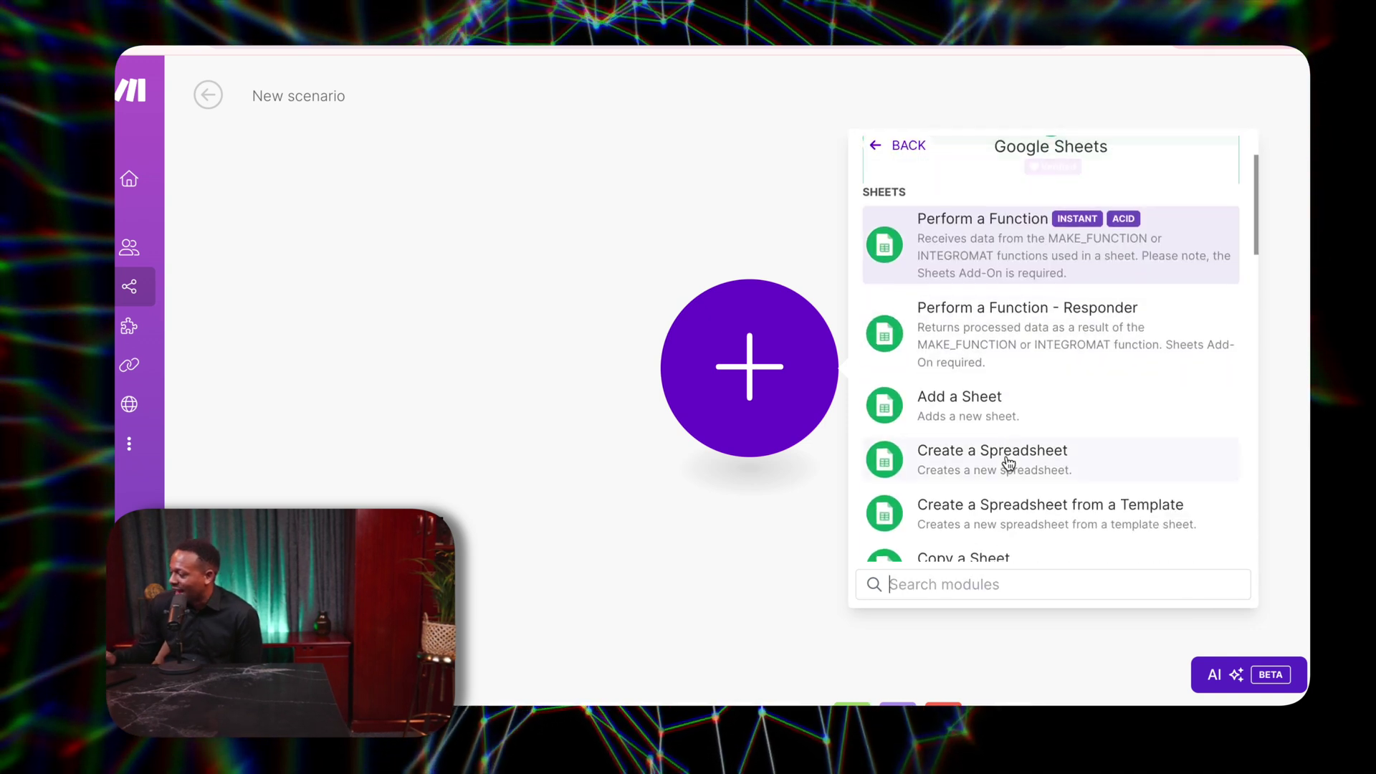
pyautogui.scroll(-5, 1008, 463)
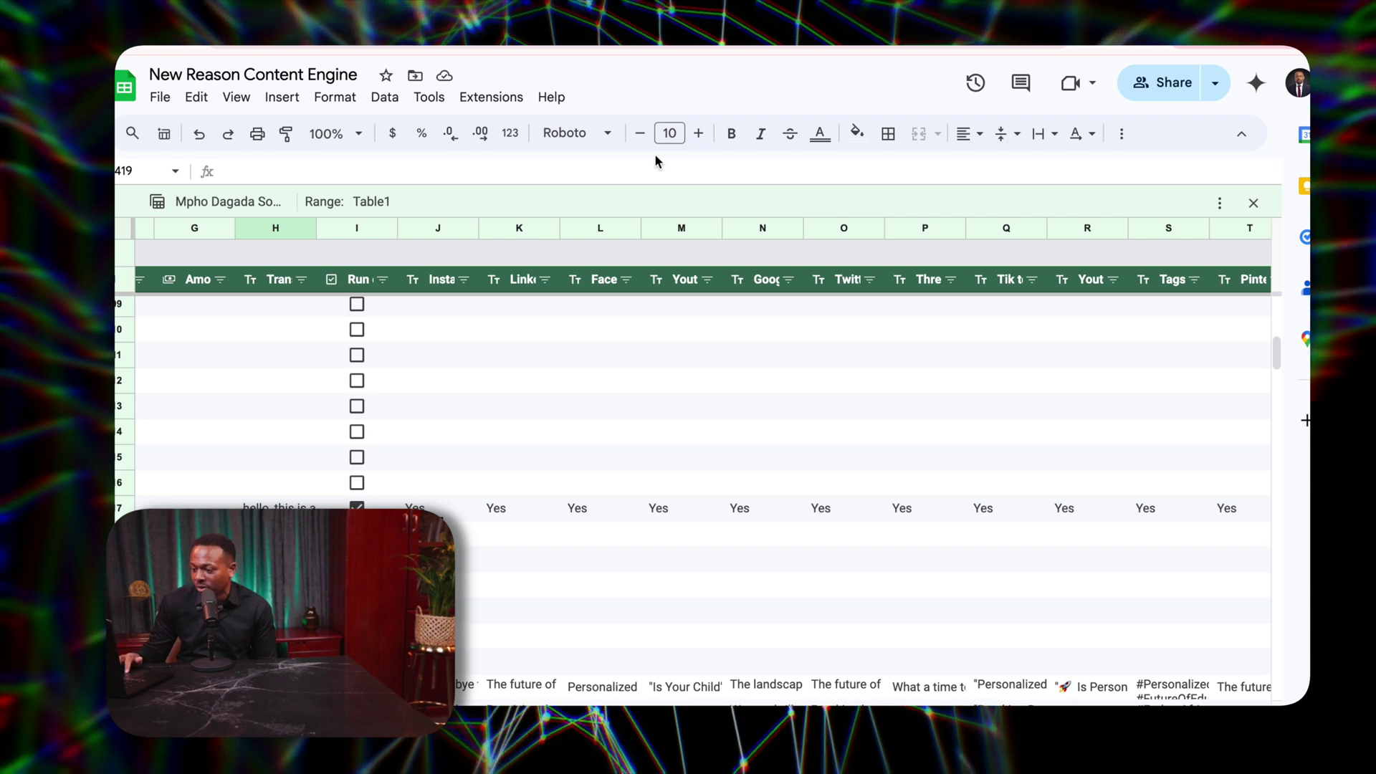
# Set the social media row's Status in B17 to Scheduled, then return to Make
pyautogui.click(580, 548)
pyautogui.hscroll(-6, 581, 551)
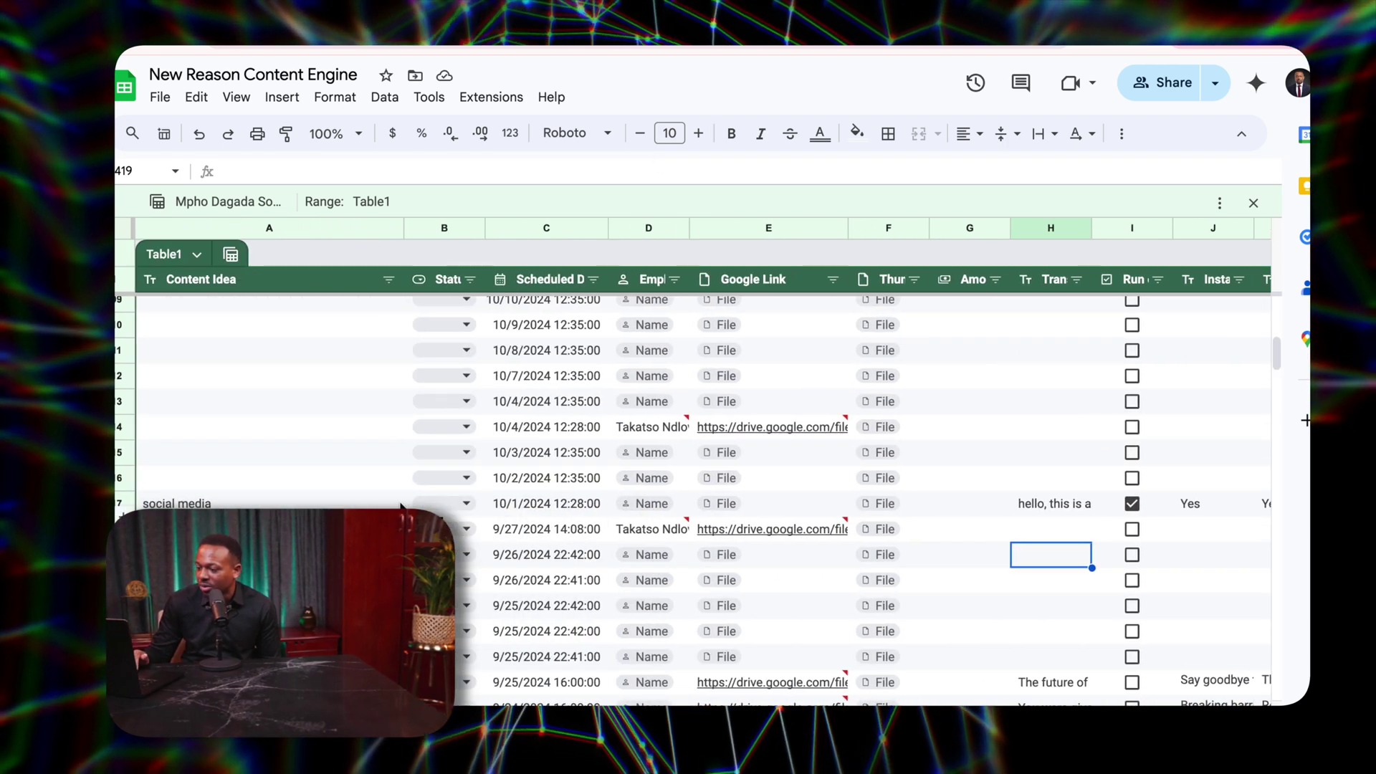
pyautogui.click(451, 510)
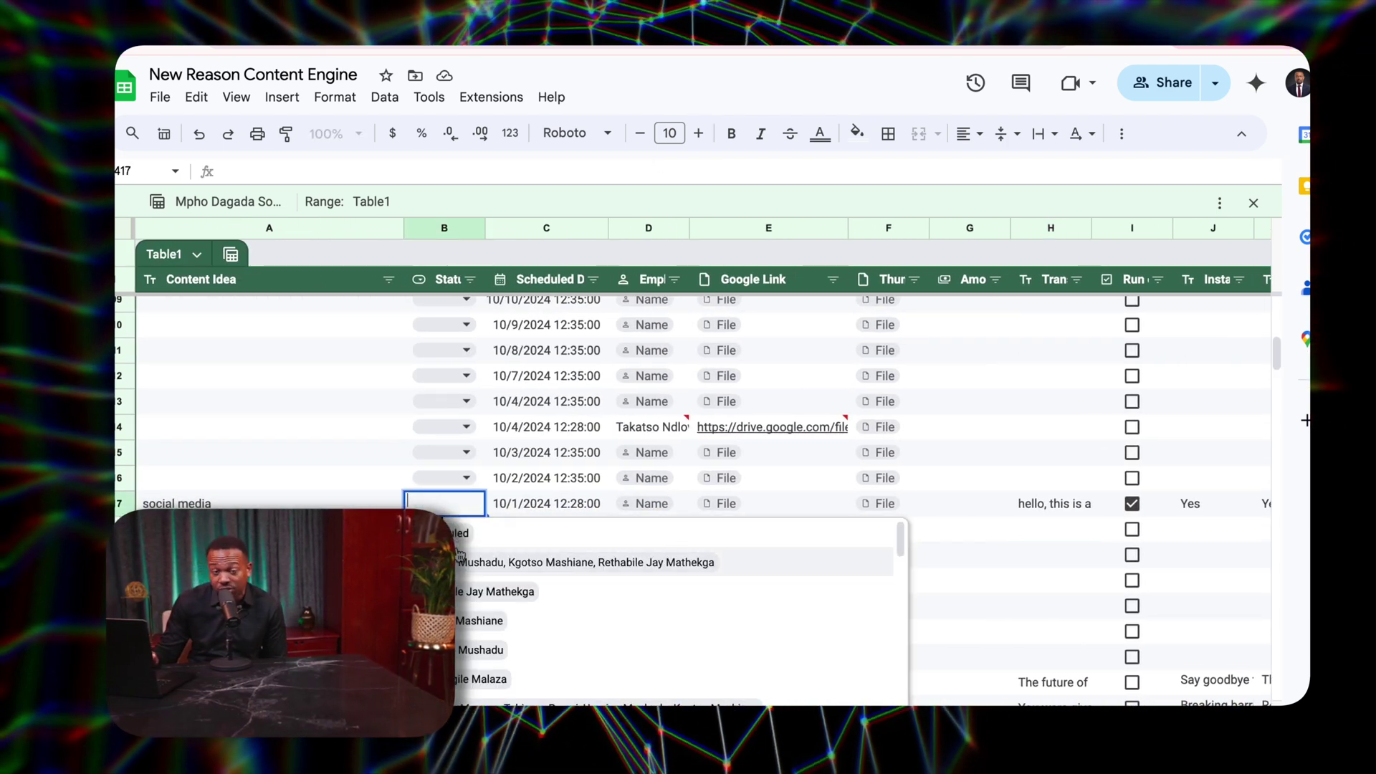
pyautogui.click(456, 536)
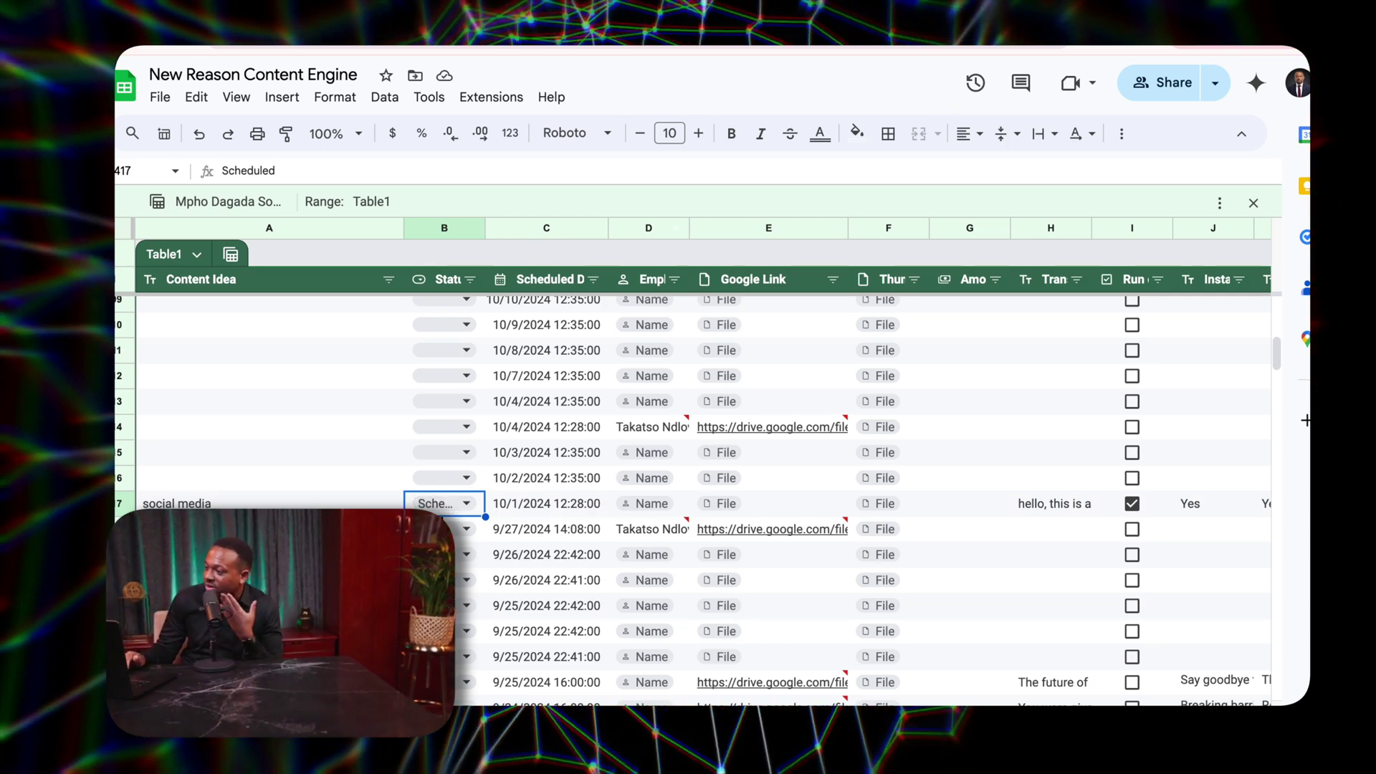
pyautogui.click(860, 47)
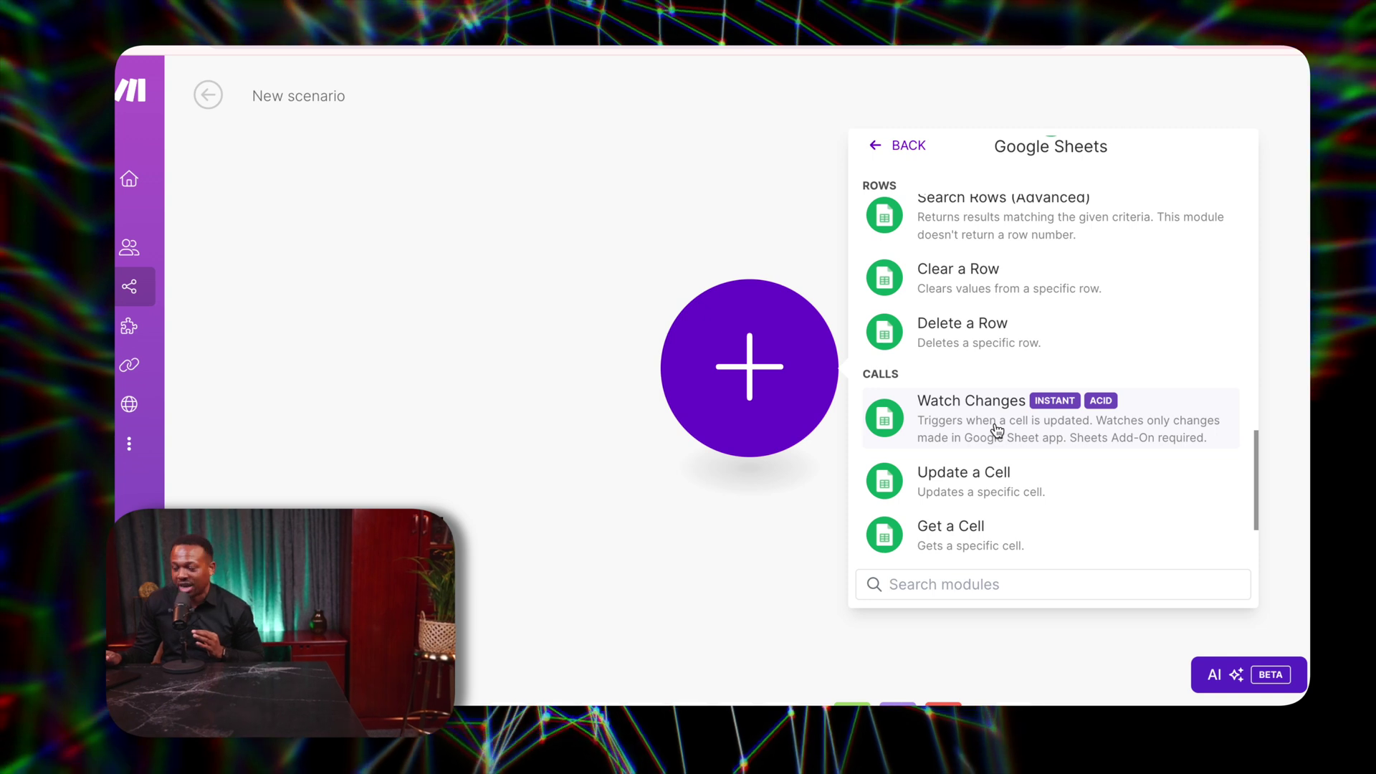
# Add a Google Sheets Watch Changes trigger, close its hook settings, and move it left
pyautogui.click(996, 429)
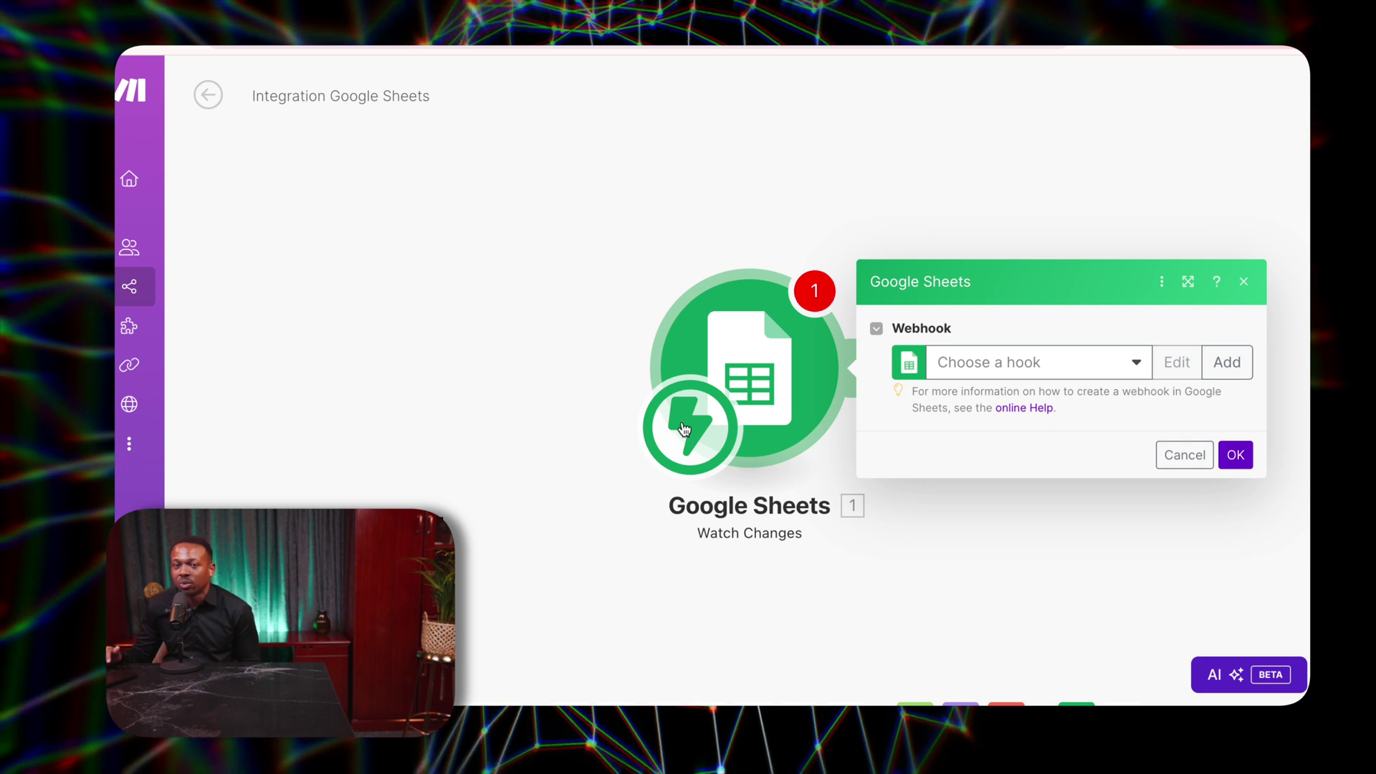
pyautogui.click(1044, 363)
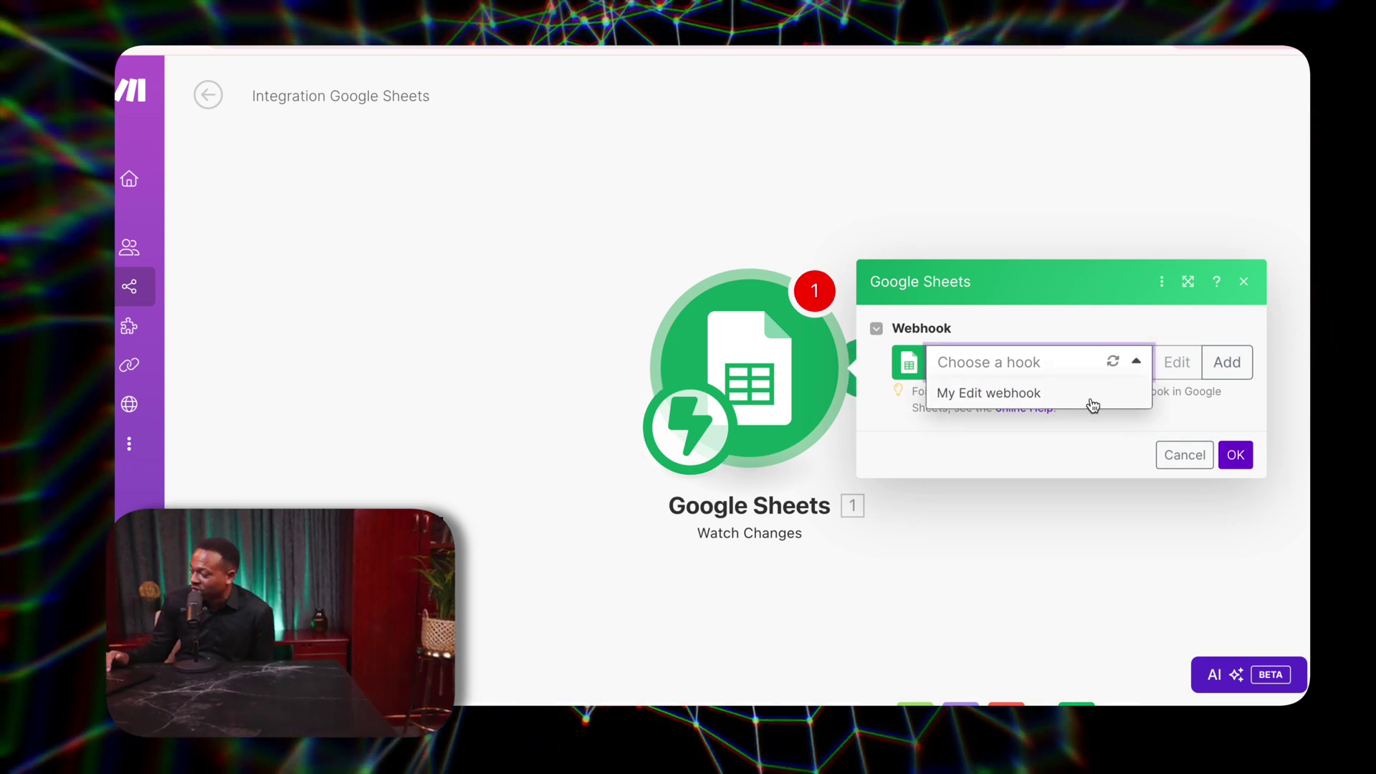
pyautogui.click(1246, 283)
pyautogui.moveTo(777, 387); pyautogui.dragTo(505, 390)
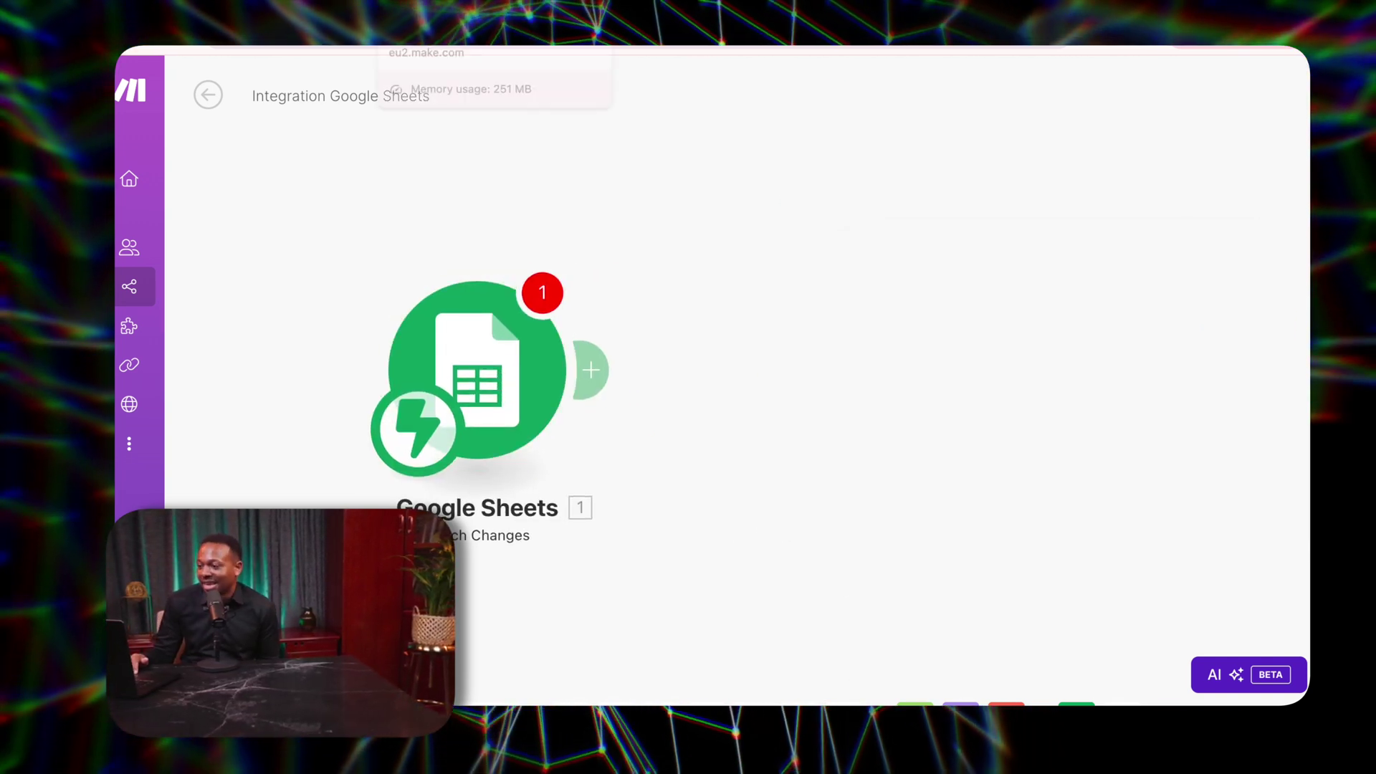
# Glance at the finished posting scenario, then open Google Drive's module list for the next module
pyautogui.click(458, 46)
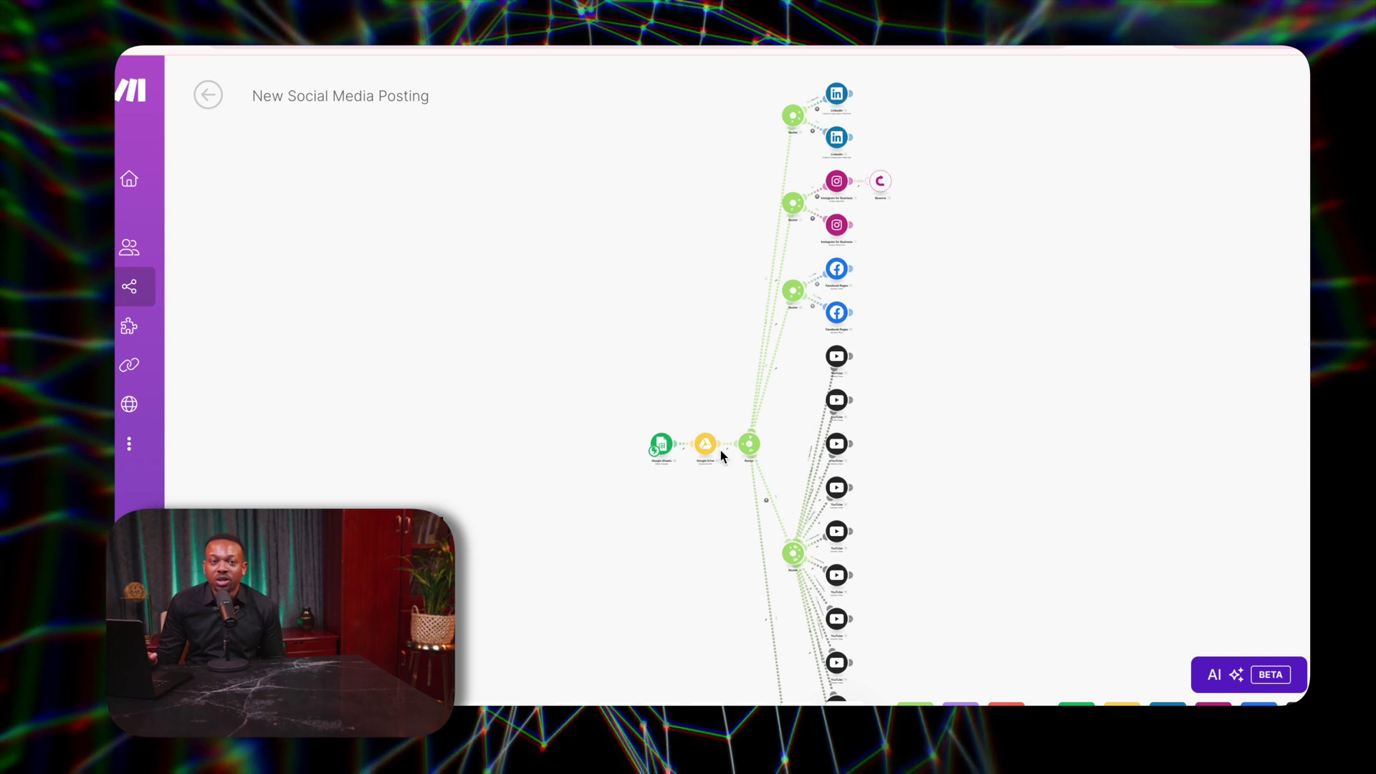
pyautogui.click(617, 48)
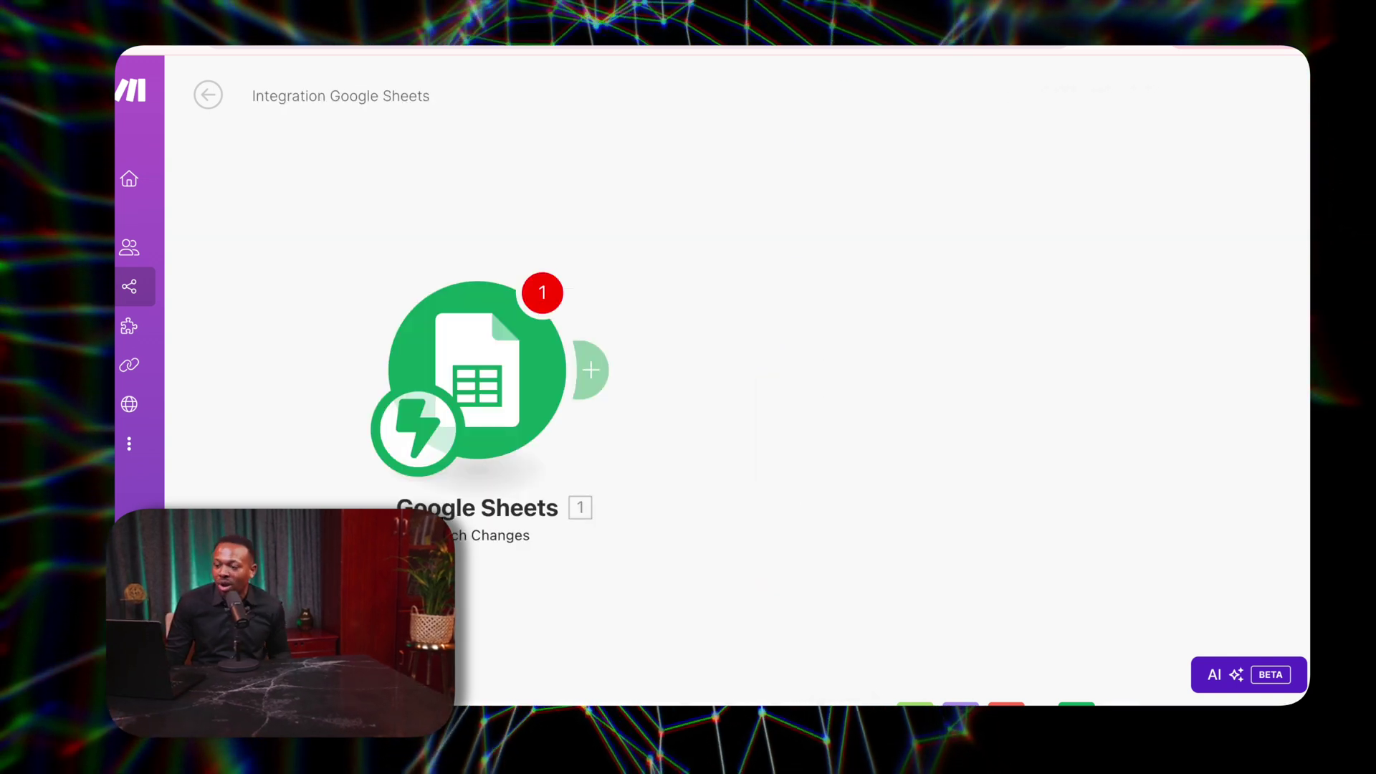
pyautogui.click(1122, 704)
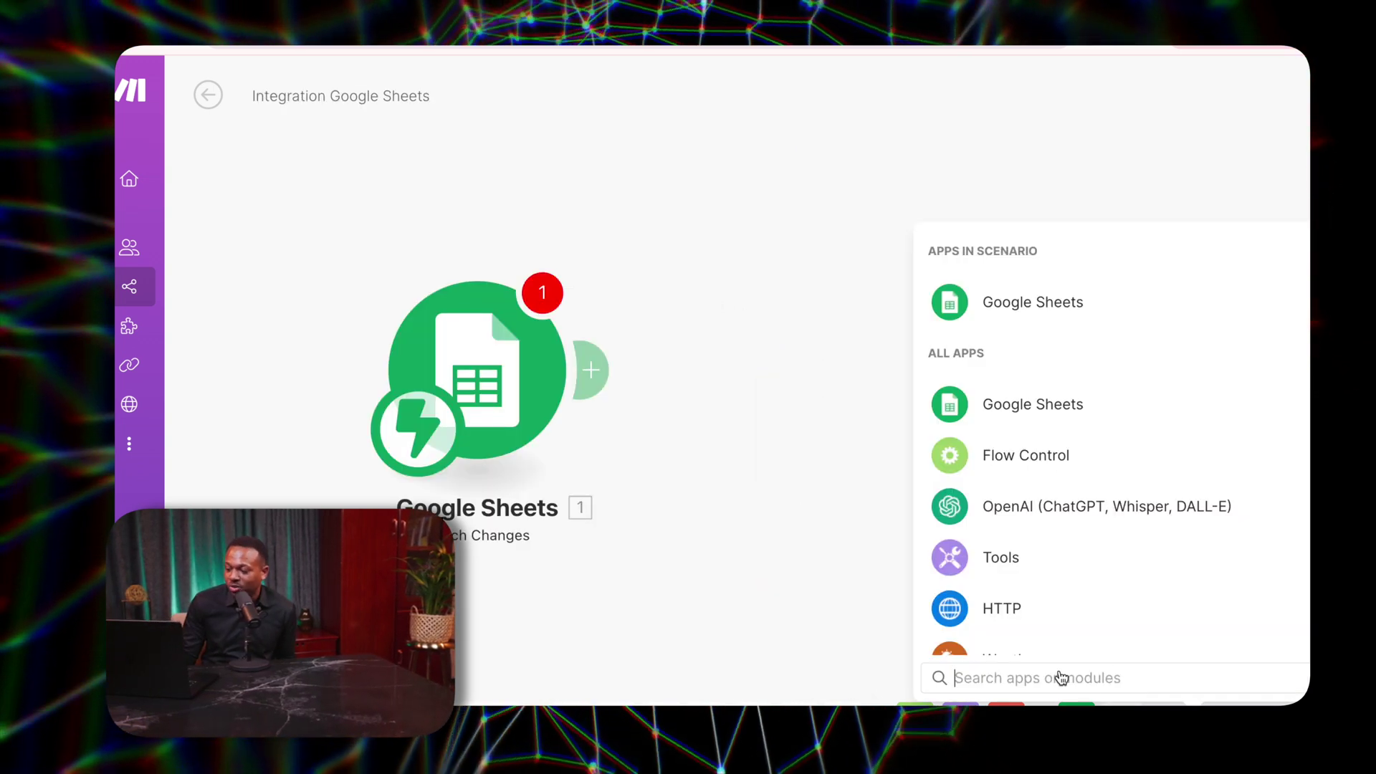
pyautogui.write('google')
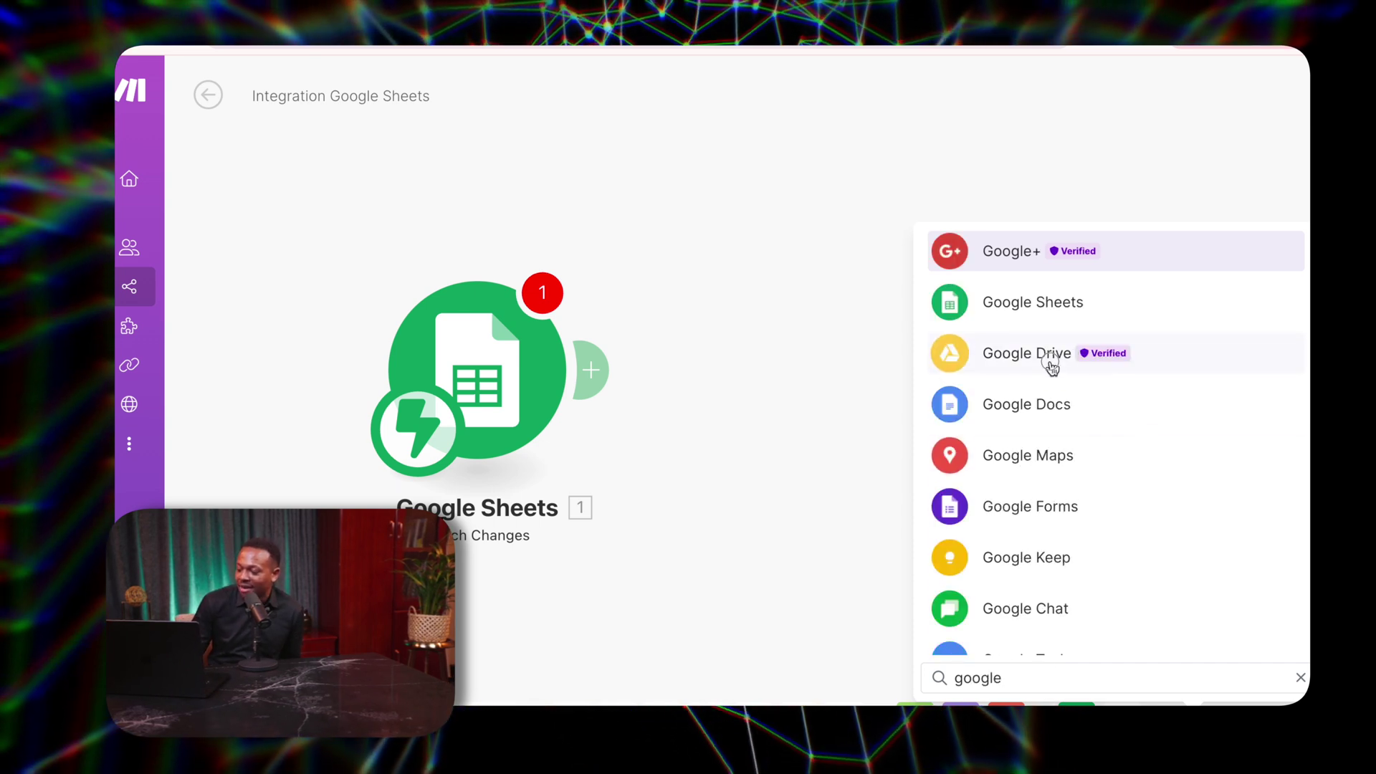
pyautogui.click(1051, 364)
pyautogui.scroll(-3, 1097, 614)
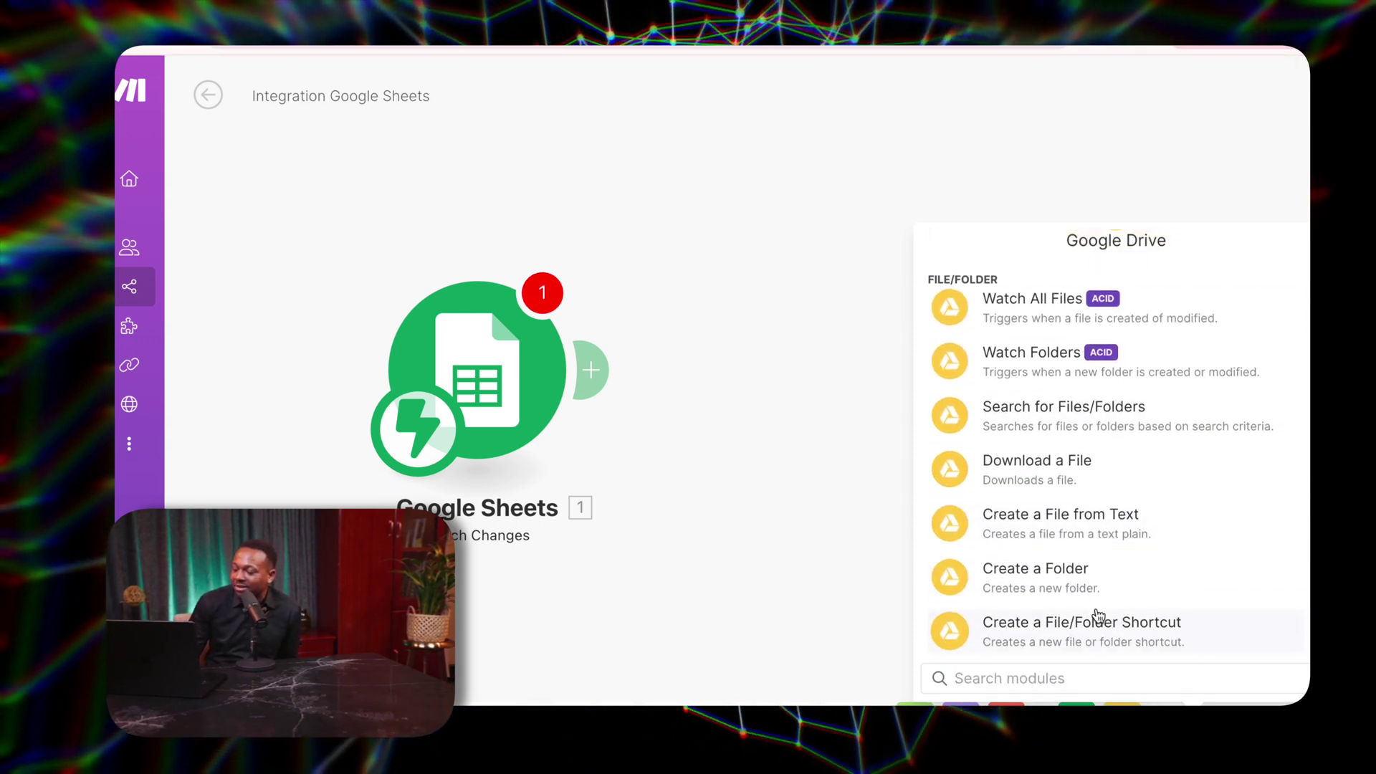
pyautogui.scroll(-3, 1097, 614)
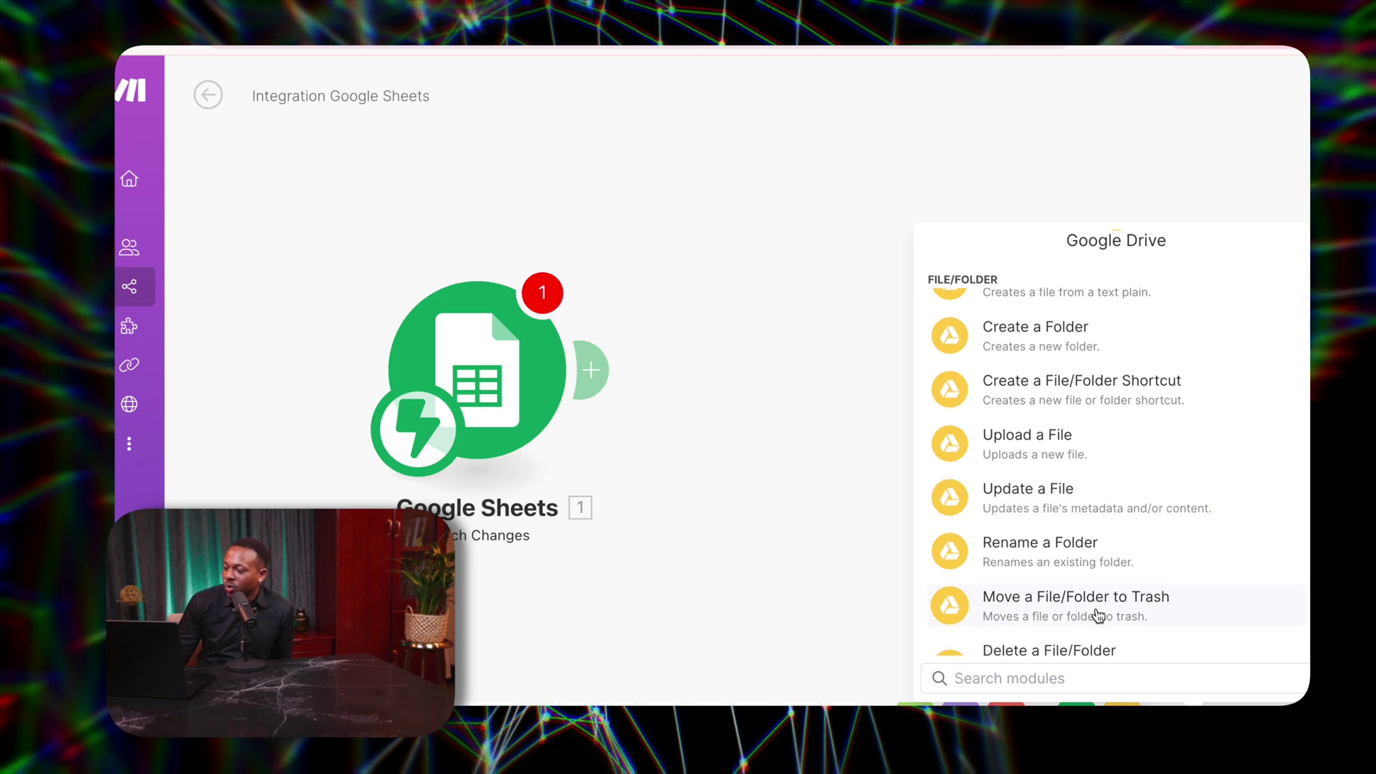
pyautogui.scroll(-2, 1096, 614)
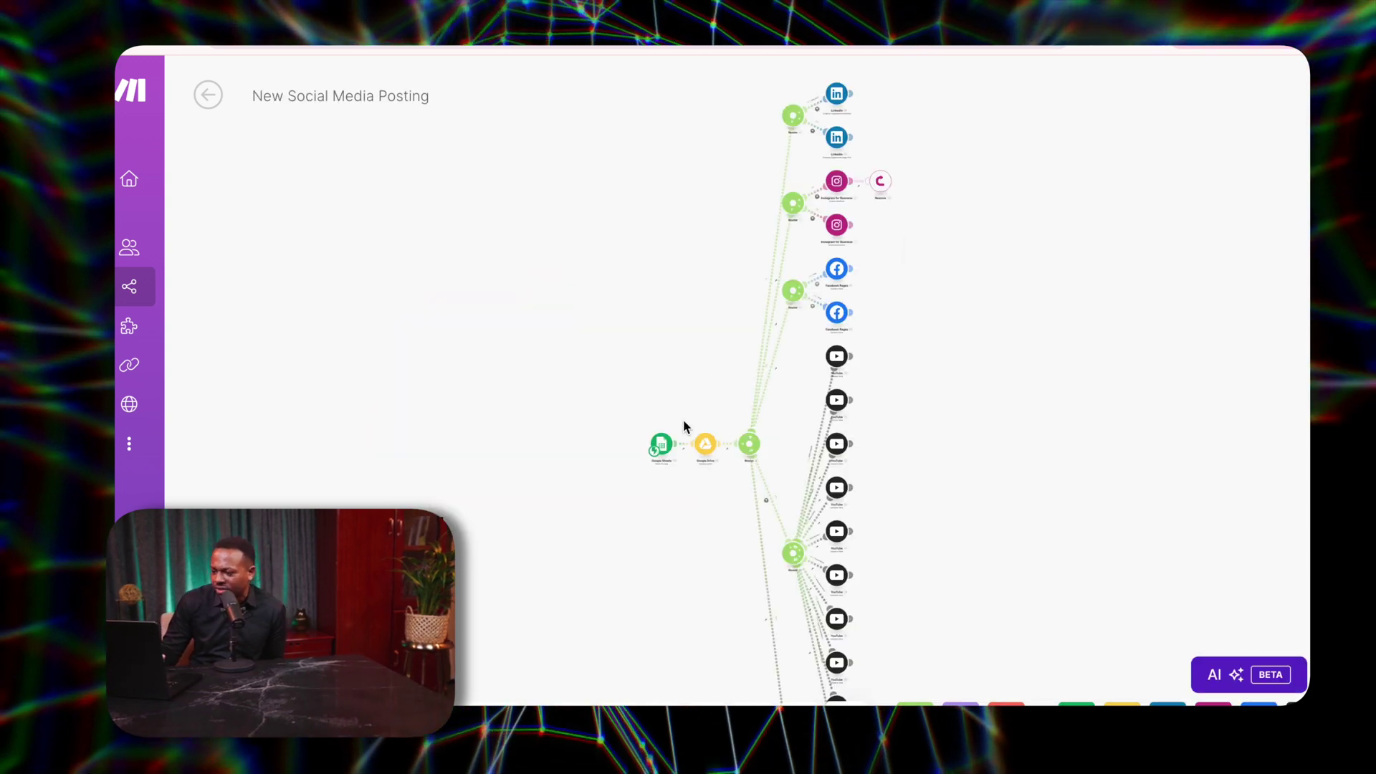
pyautogui.scroll(10, 682, 420)
pyautogui.scroll(-5, 683, 420)
# Add Google Drive's Download a File module and arrange it beside the Sheets trigger
pyautogui.moveTo(710, 366); pyautogui.dragTo(599, 264)
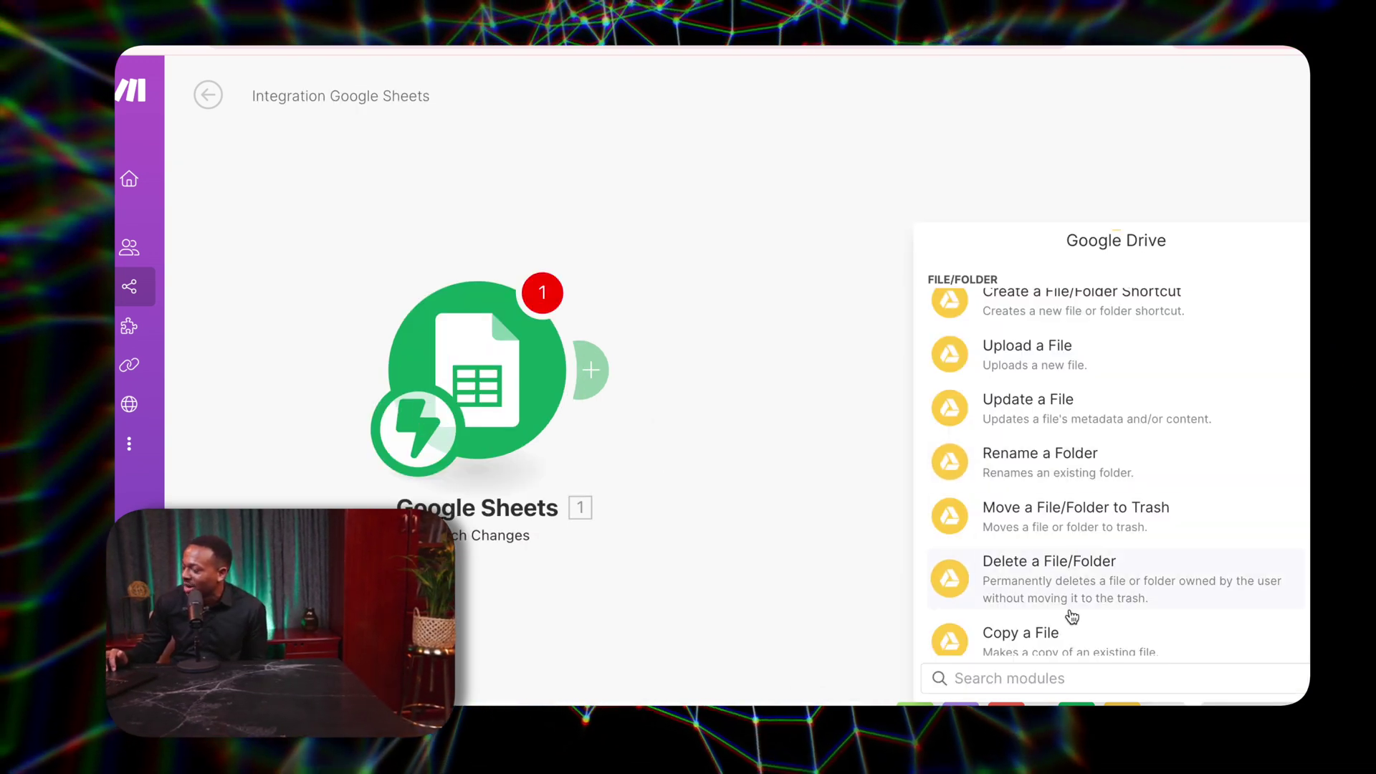
pyautogui.scroll(3, 1069, 614)
pyautogui.click(1039, 669)
pyautogui.write('do')
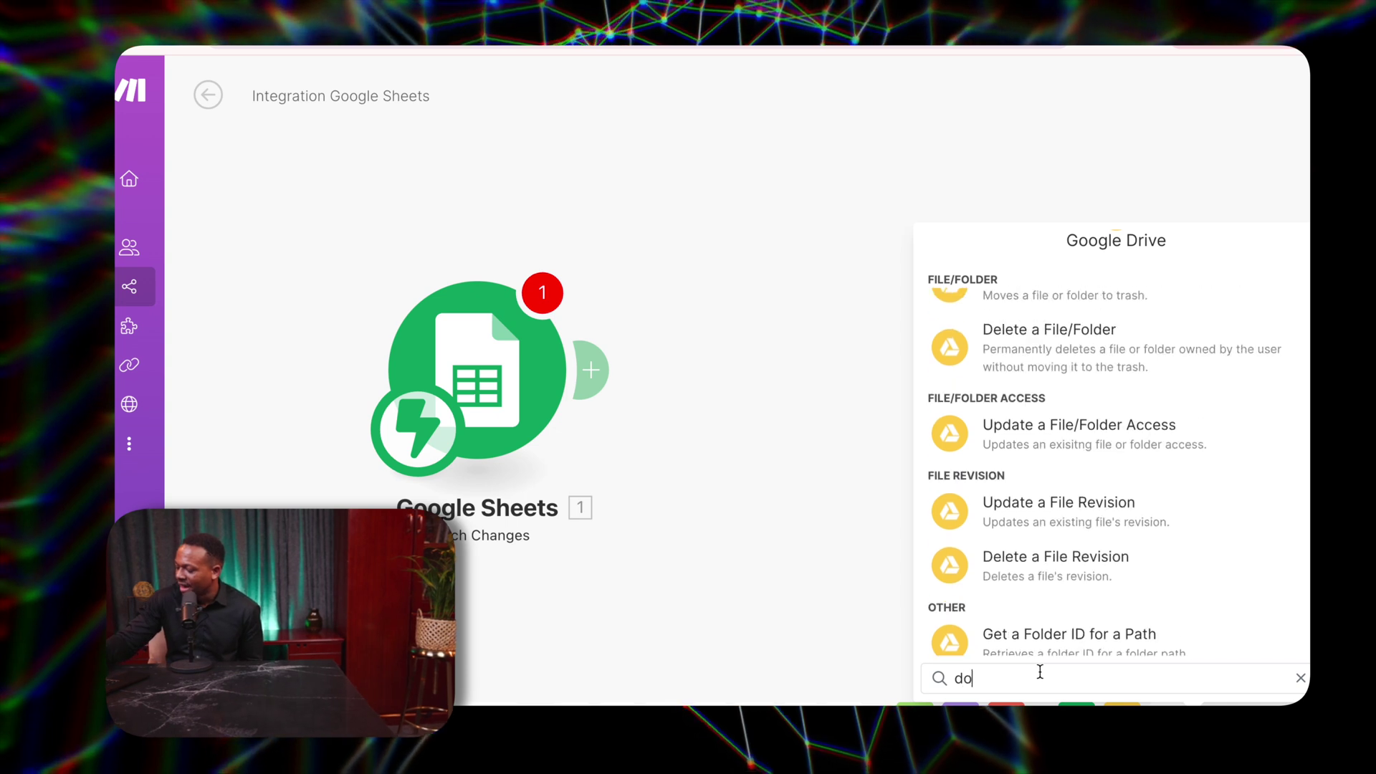
pyautogui.write('w')
pyautogui.click(1151, 415)
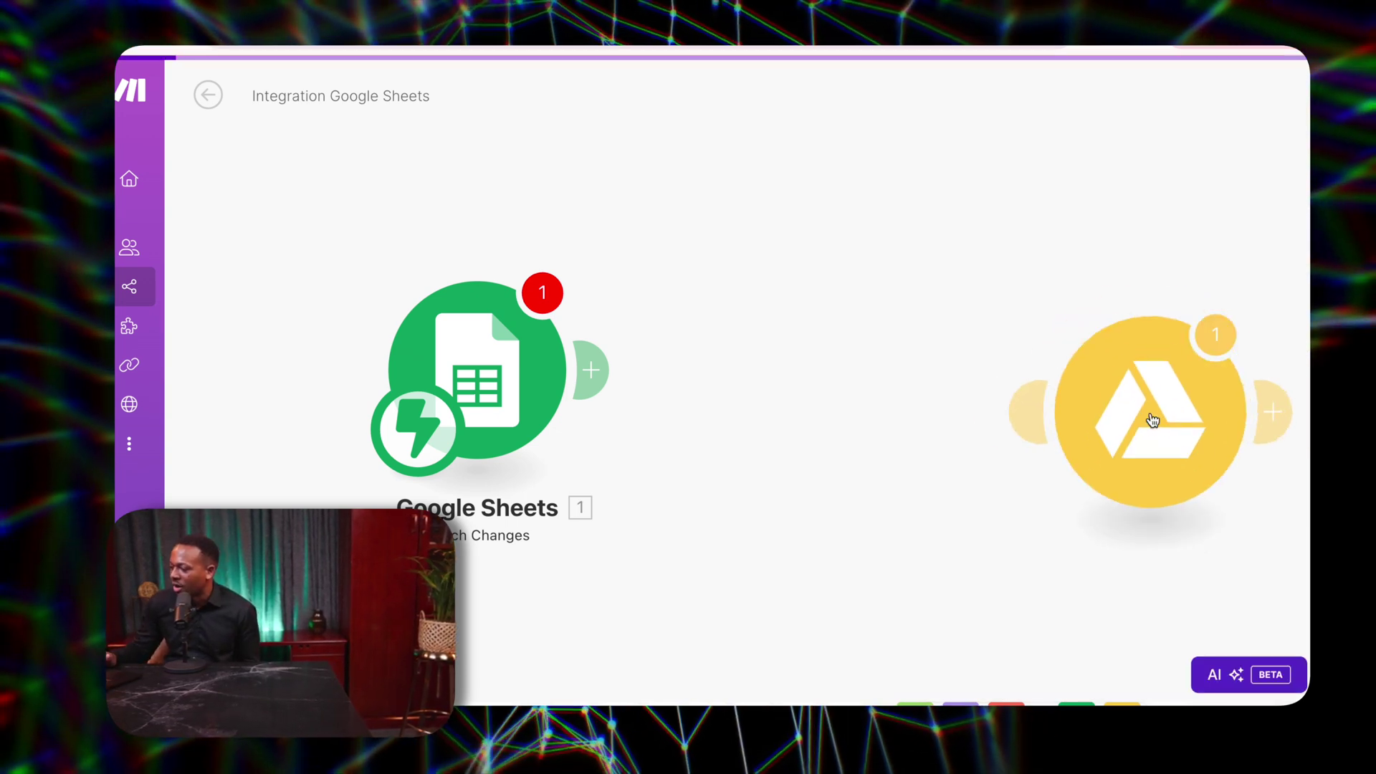
pyautogui.moveTo(1124, 436); pyautogui.dragTo(817, 394)
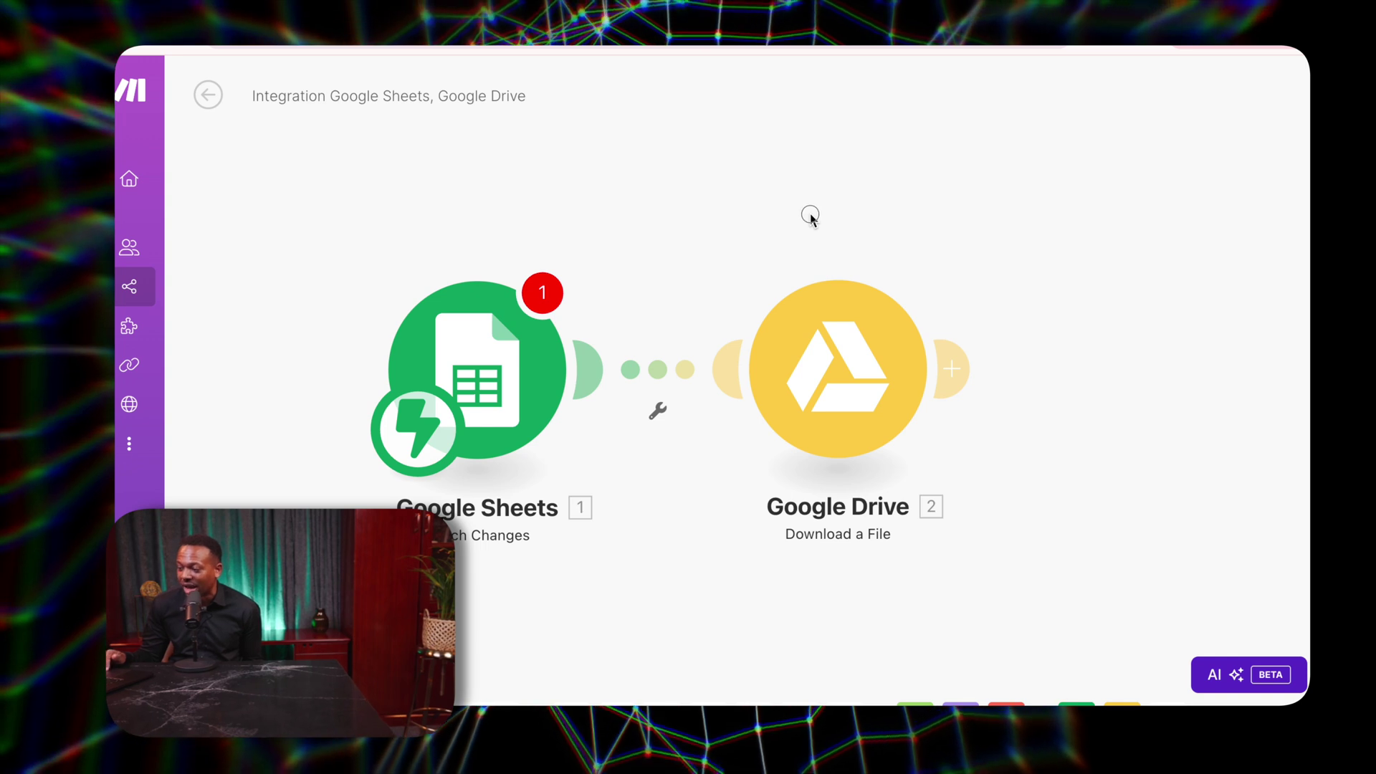
pyautogui.moveTo(810, 215); pyautogui.dragTo(710, 218)
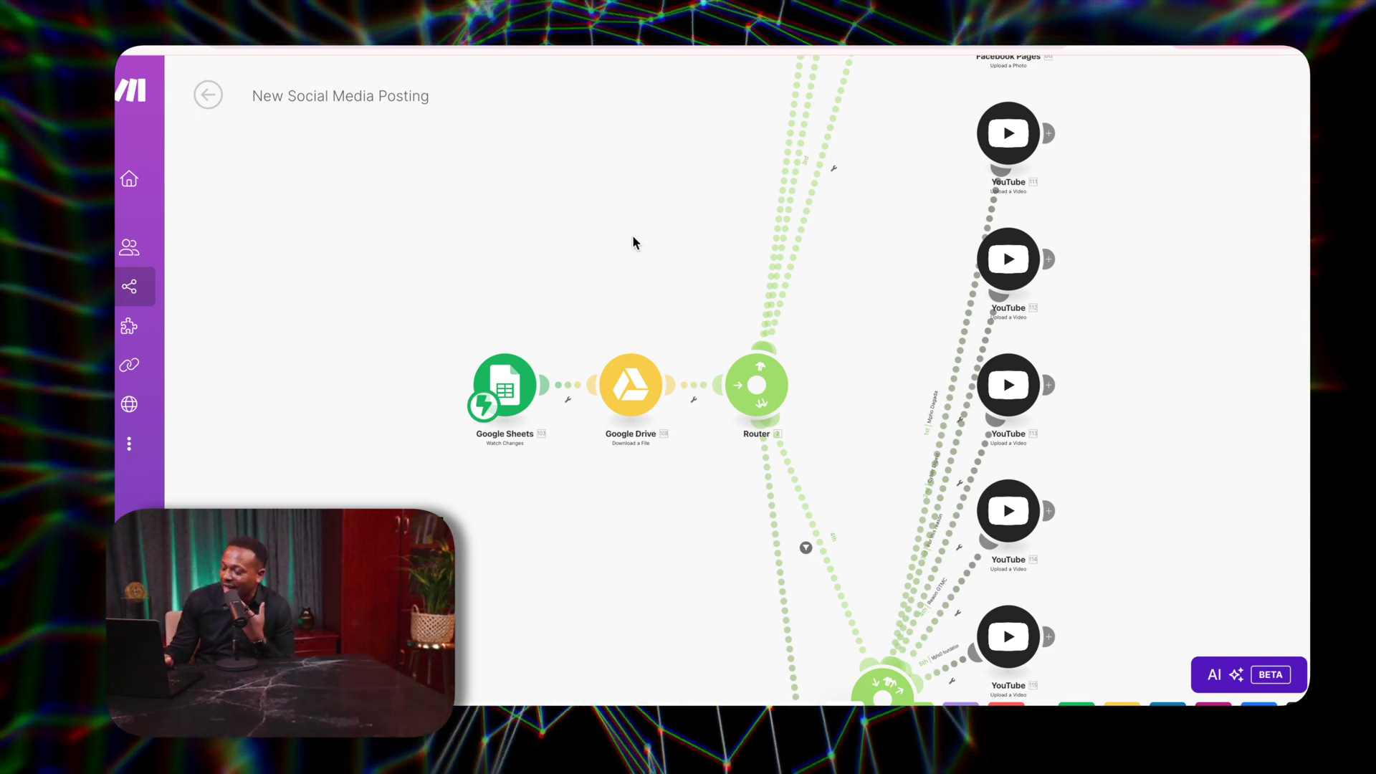
# Zoom and pan the New Social Media Posting canvas to inspect its Sheets, Drive and Router flow
pyautogui.scroll(-5, 632, 243)
pyautogui.moveTo(612, 223); pyautogui.dragTo(640, 347)
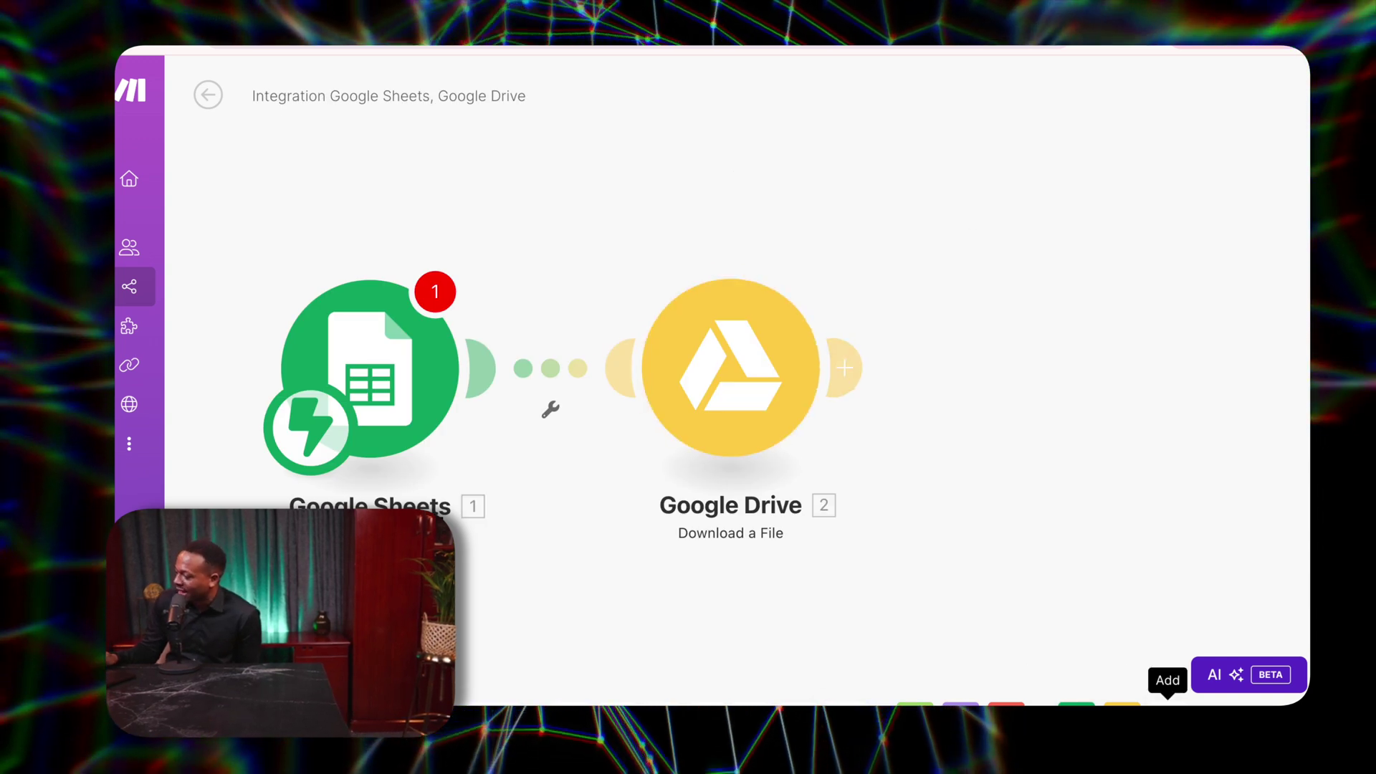
# Add a Flow Control Router module after the Google Drive Download a File module
pyautogui.click(1168, 703)
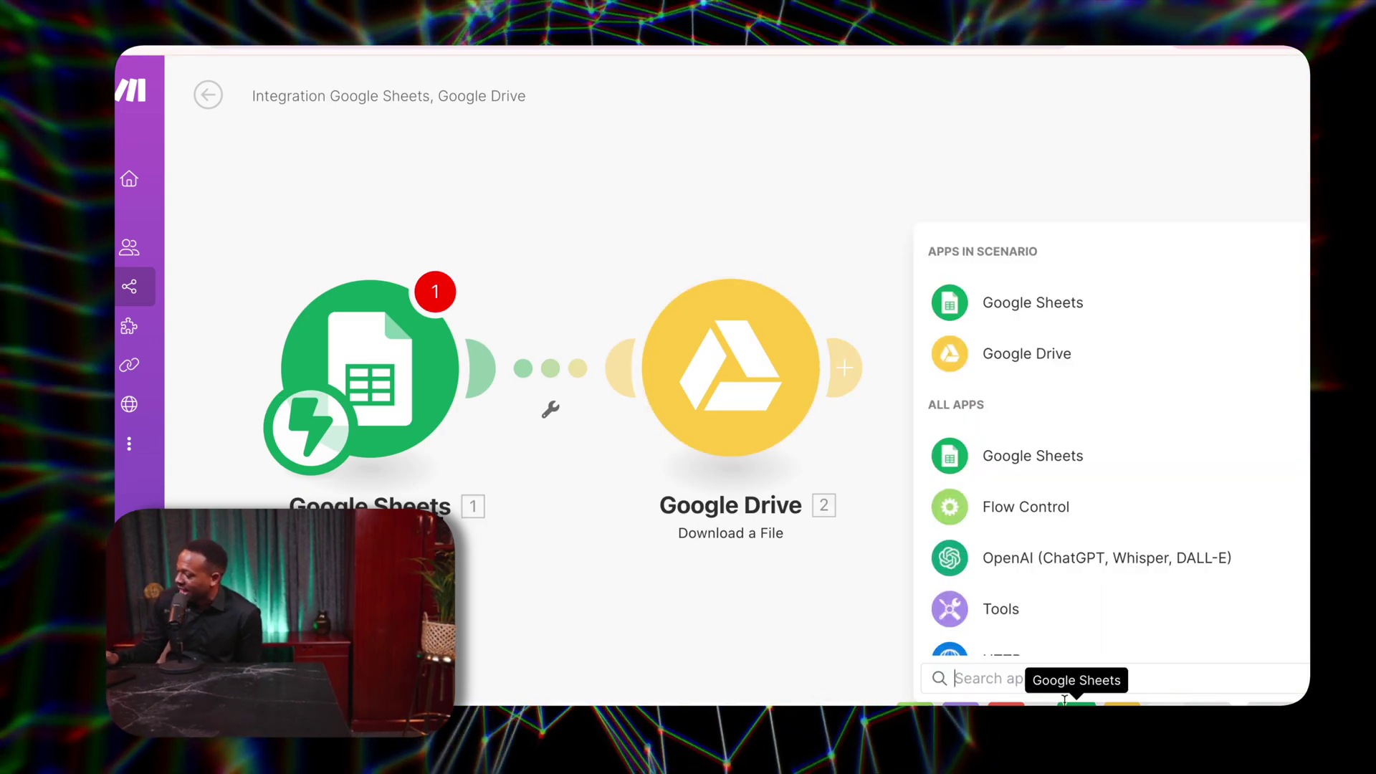
pyautogui.write('rou')
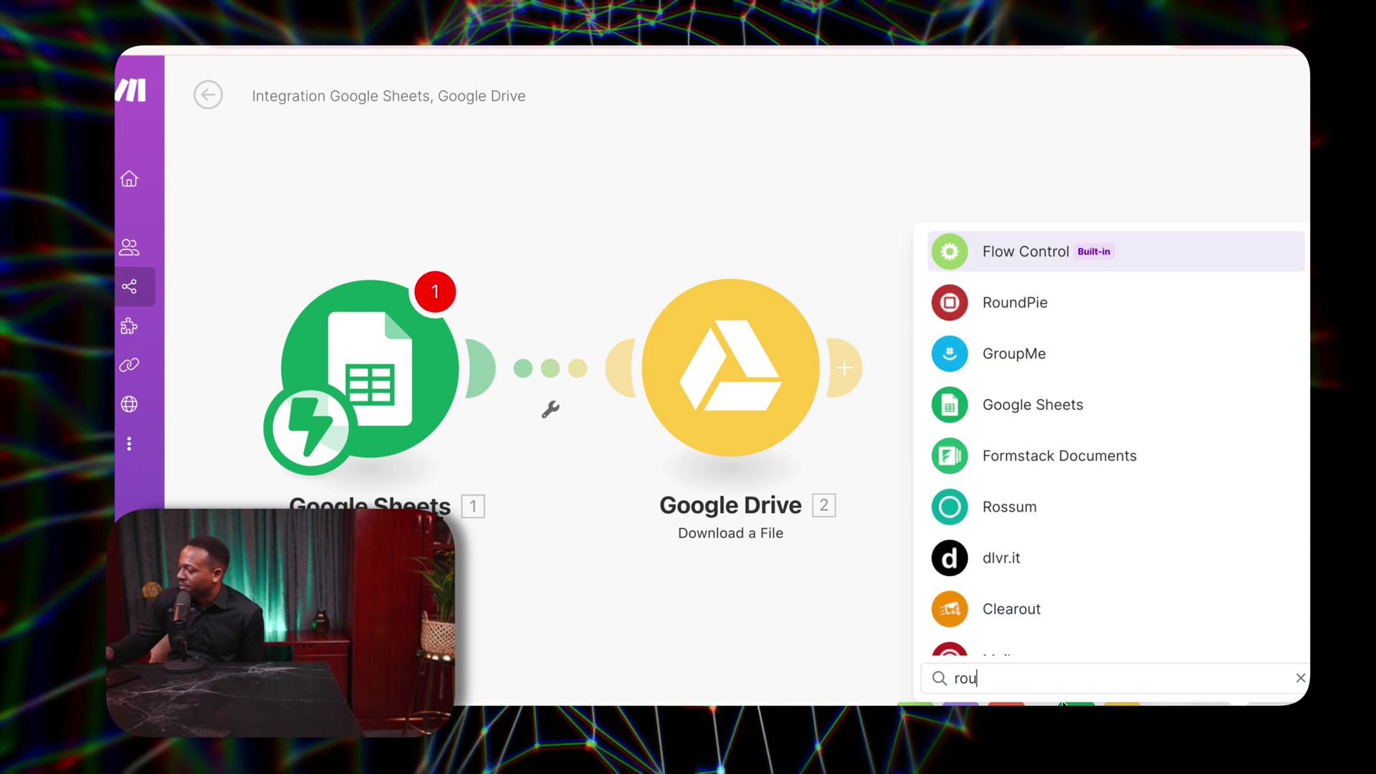
pyautogui.click(1028, 266)
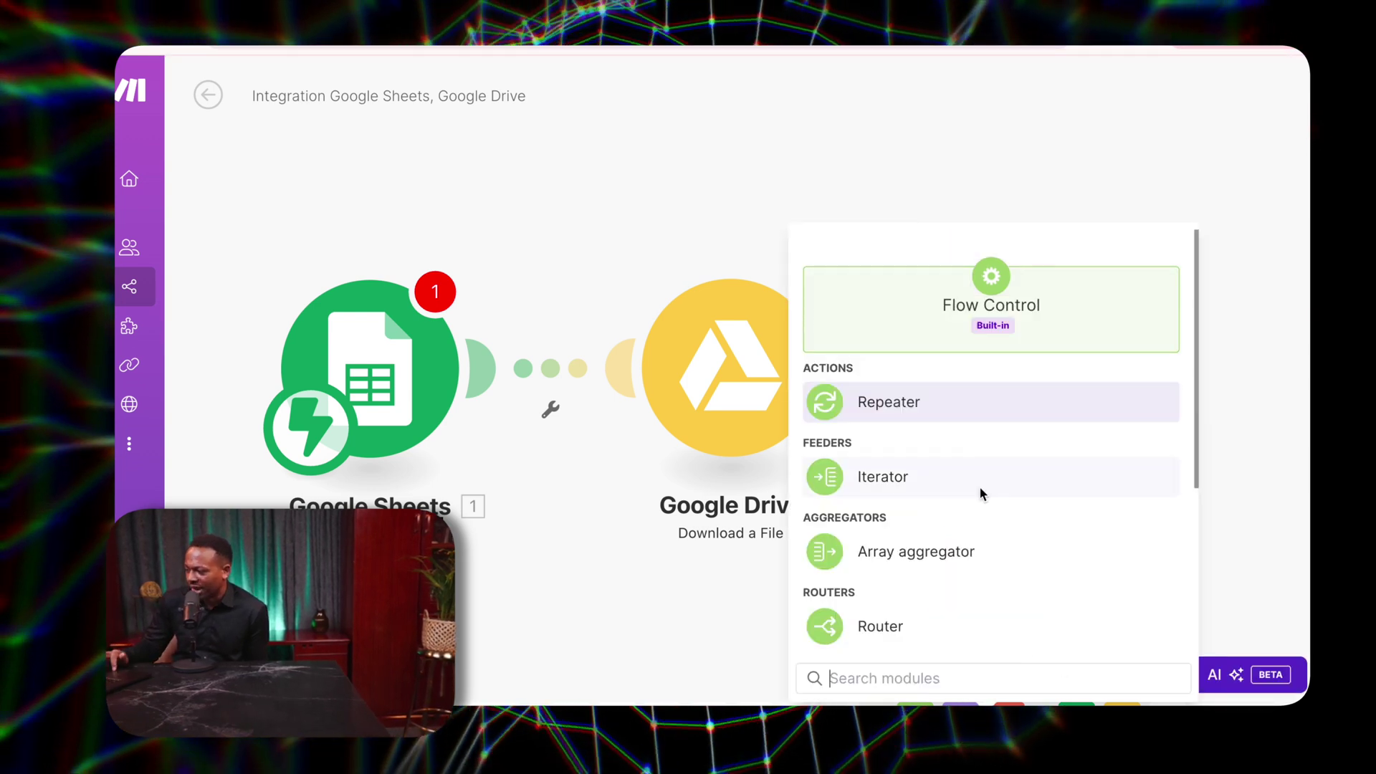
pyautogui.scroll(-1, 991, 556)
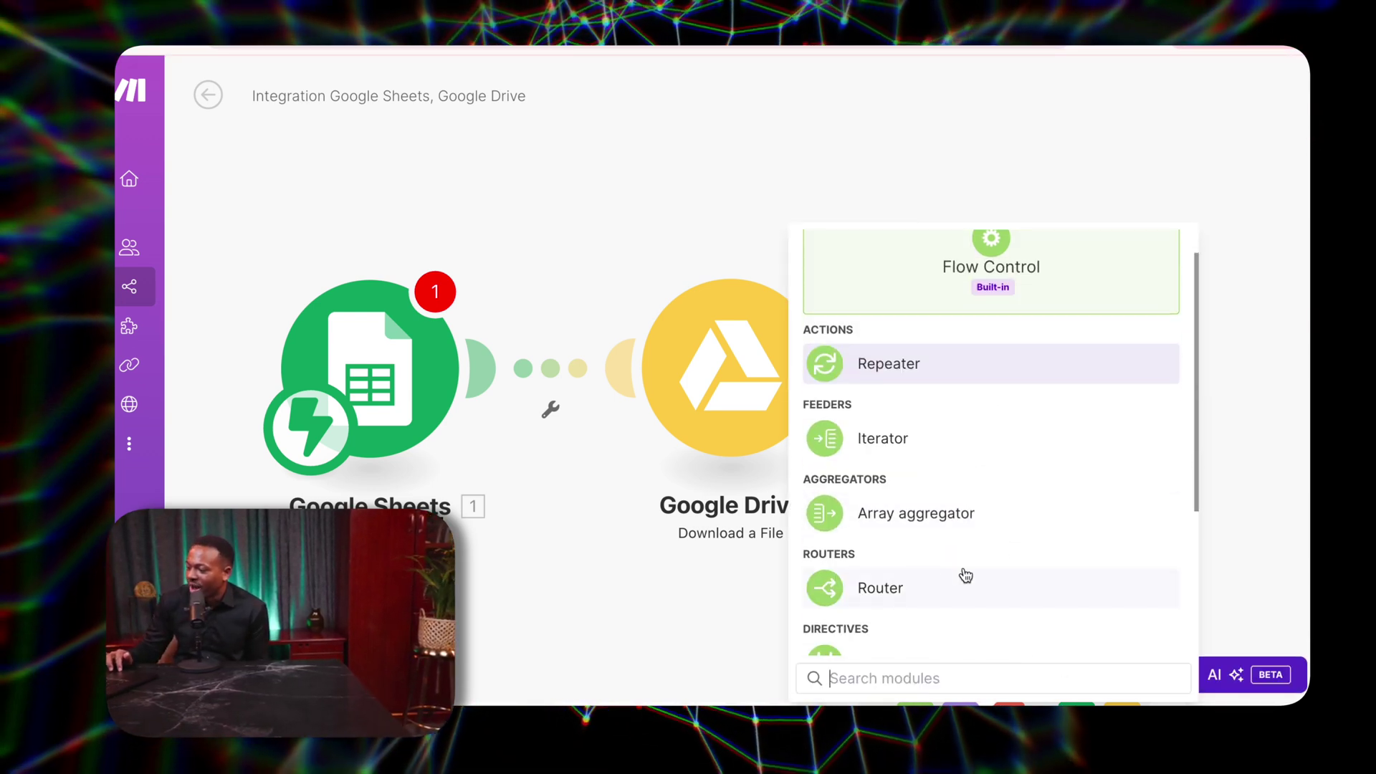
pyautogui.click(919, 589)
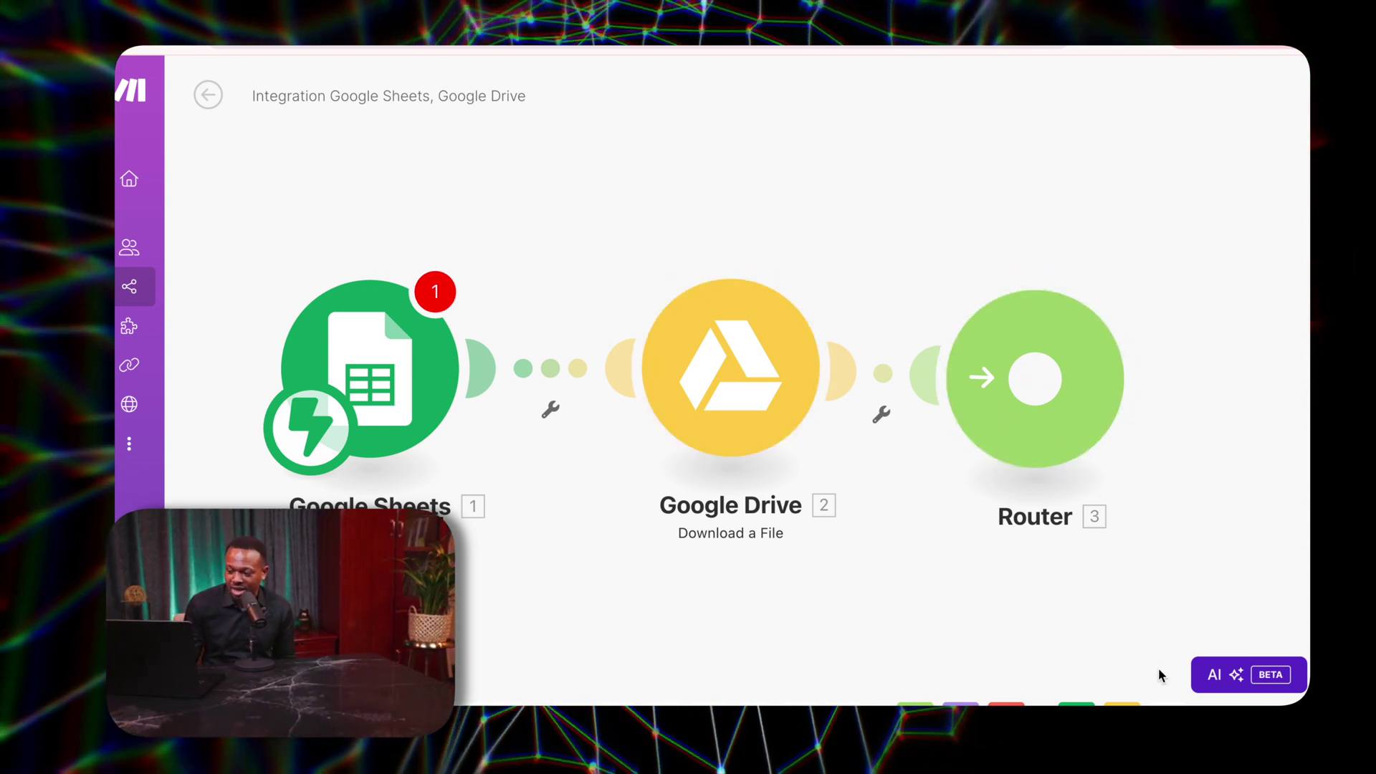
# Search 'link' and choose LinkedIn as the app for the next module
pyautogui.click(1167, 706)
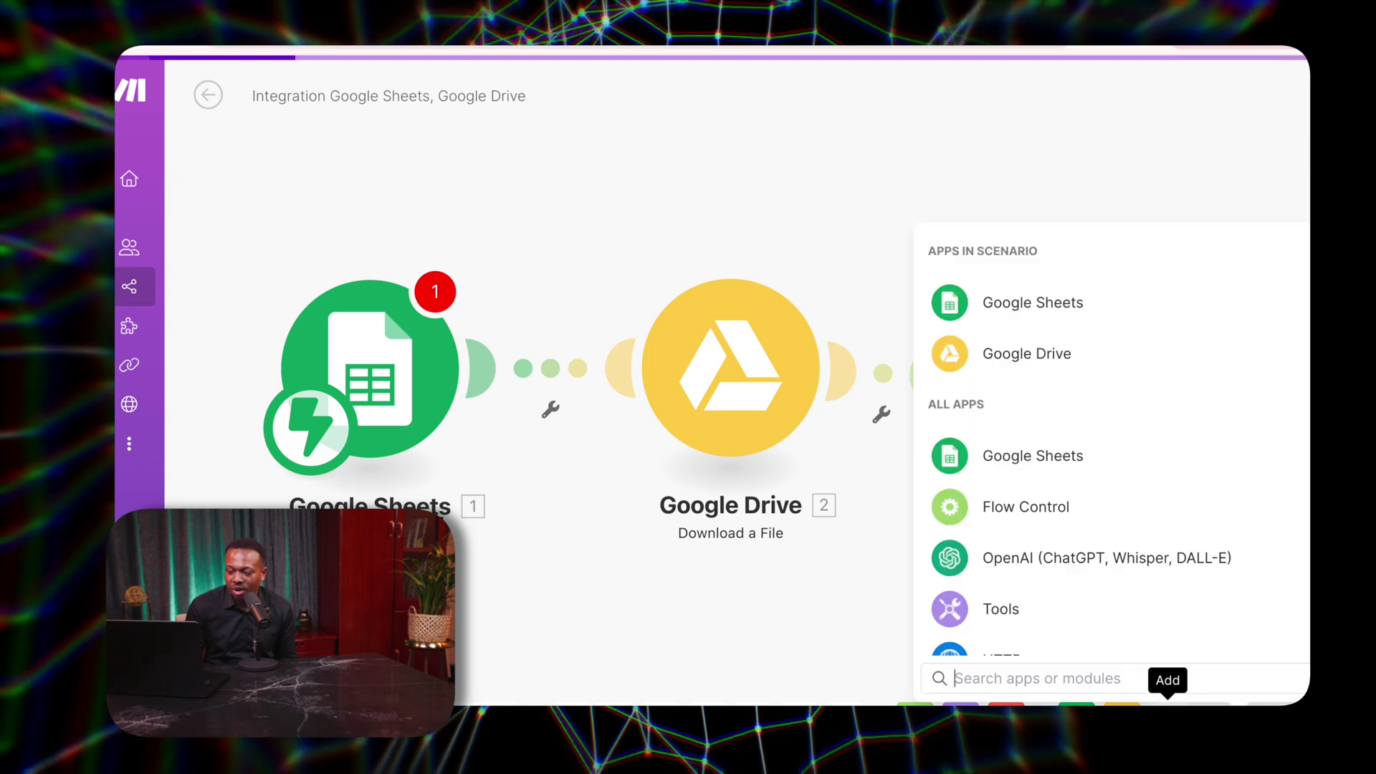
pyautogui.write('link')
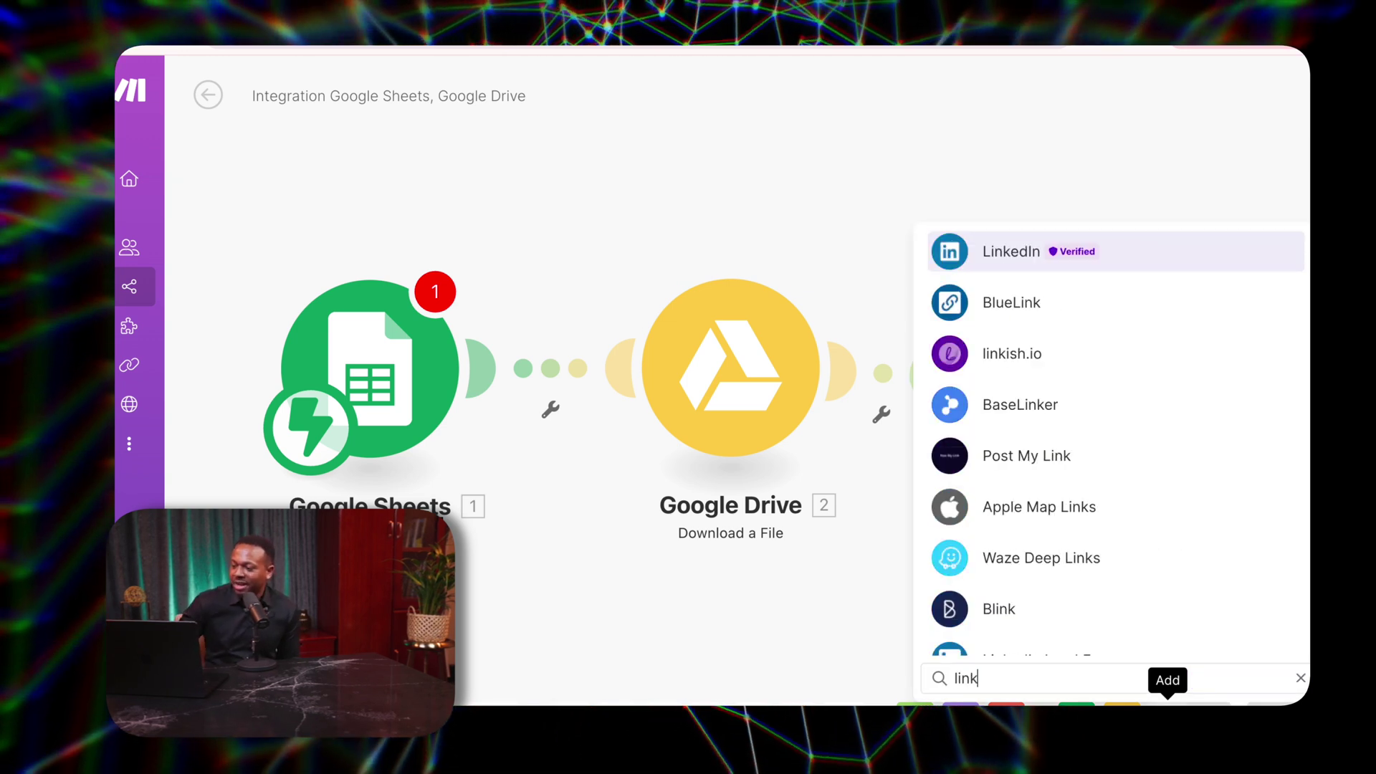
pyautogui.click(1111, 270)
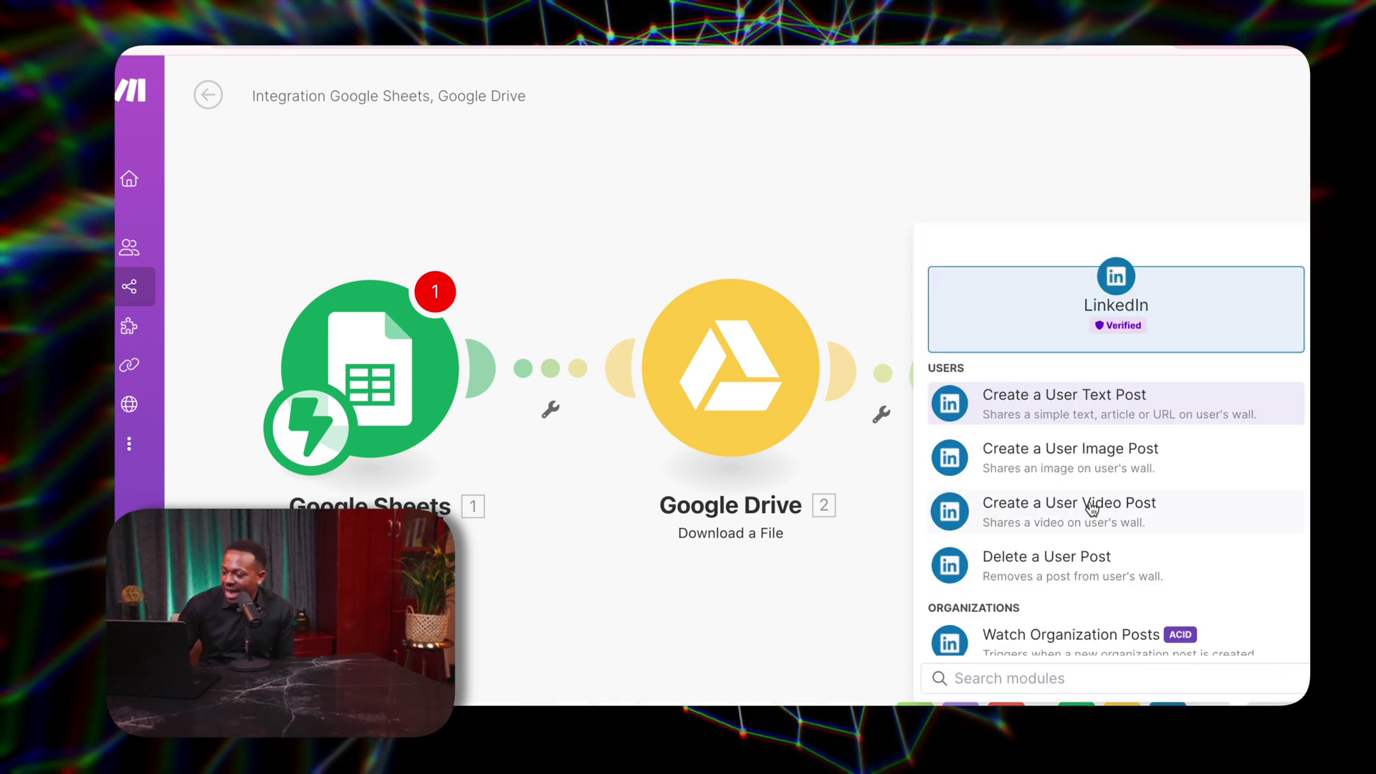
pyautogui.scroll(-3, 1091, 509)
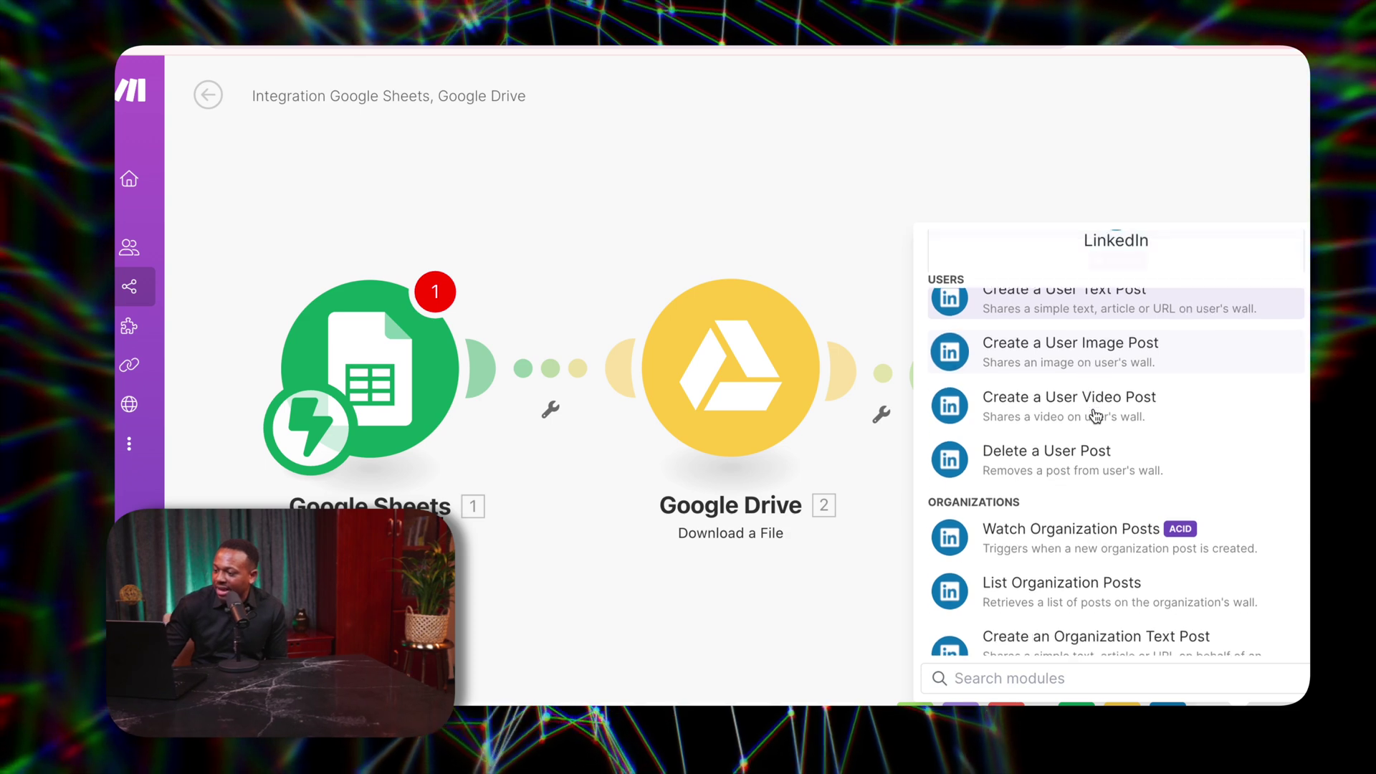
pyautogui.scroll(-1, 1094, 416)
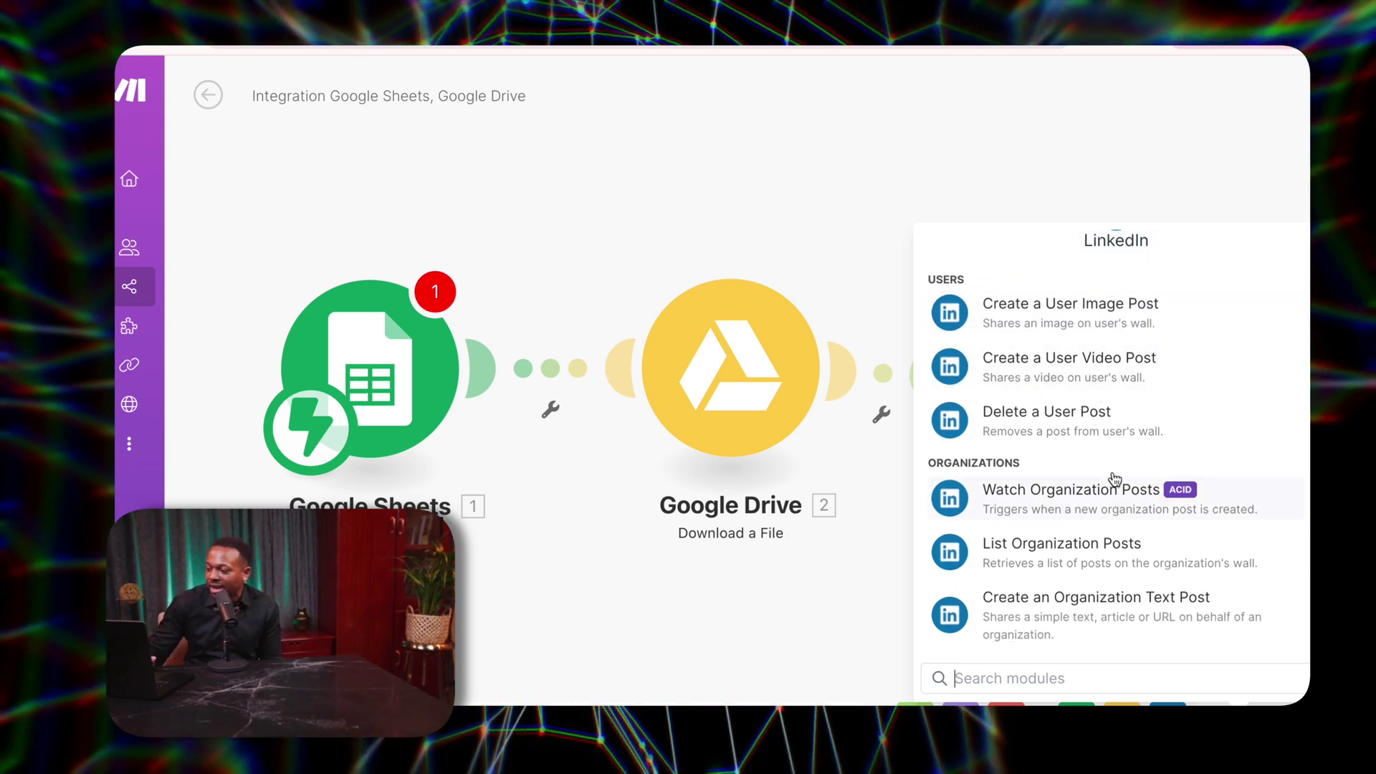
pyautogui.scroll(-3, 1136, 482)
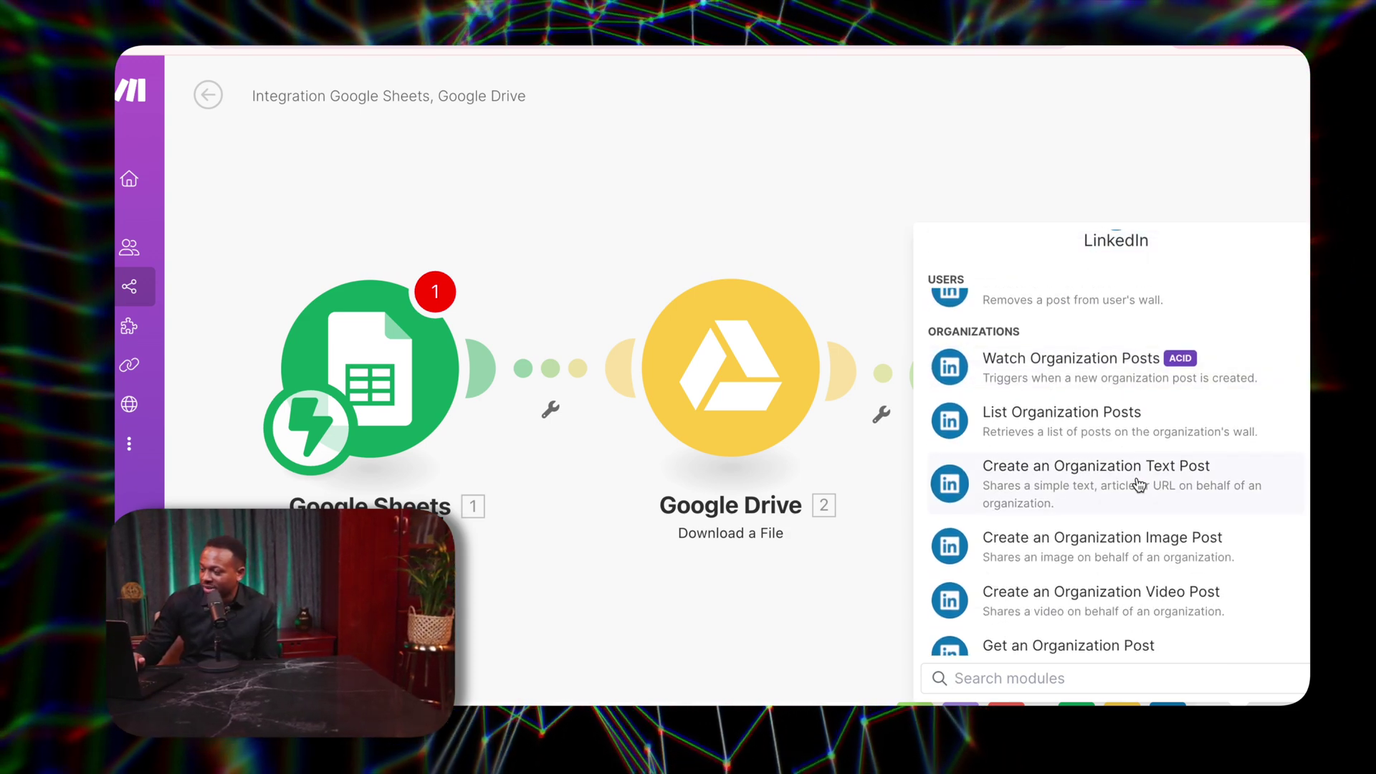
pyautogui.scroll(-3, 1138, 485)
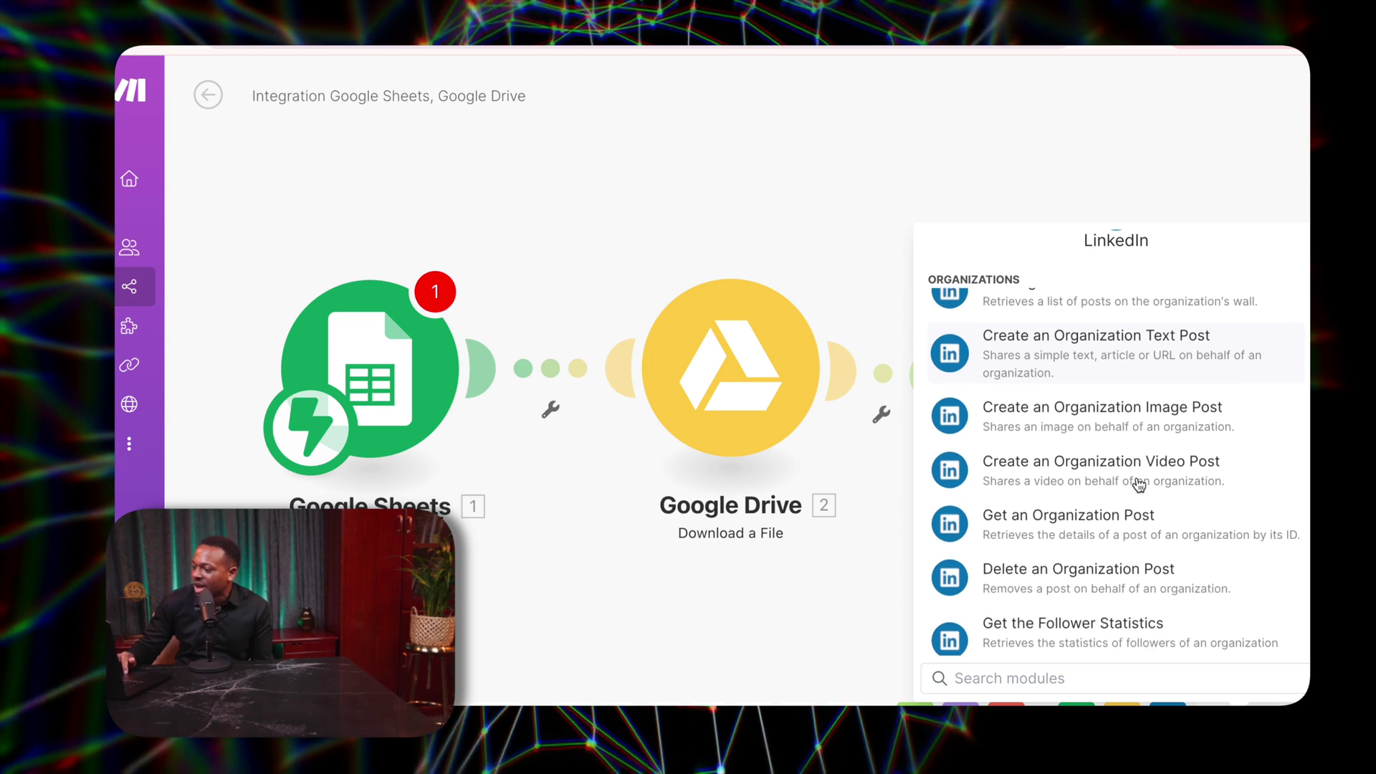
pyautogui.scroll(-2, 1138, 485)
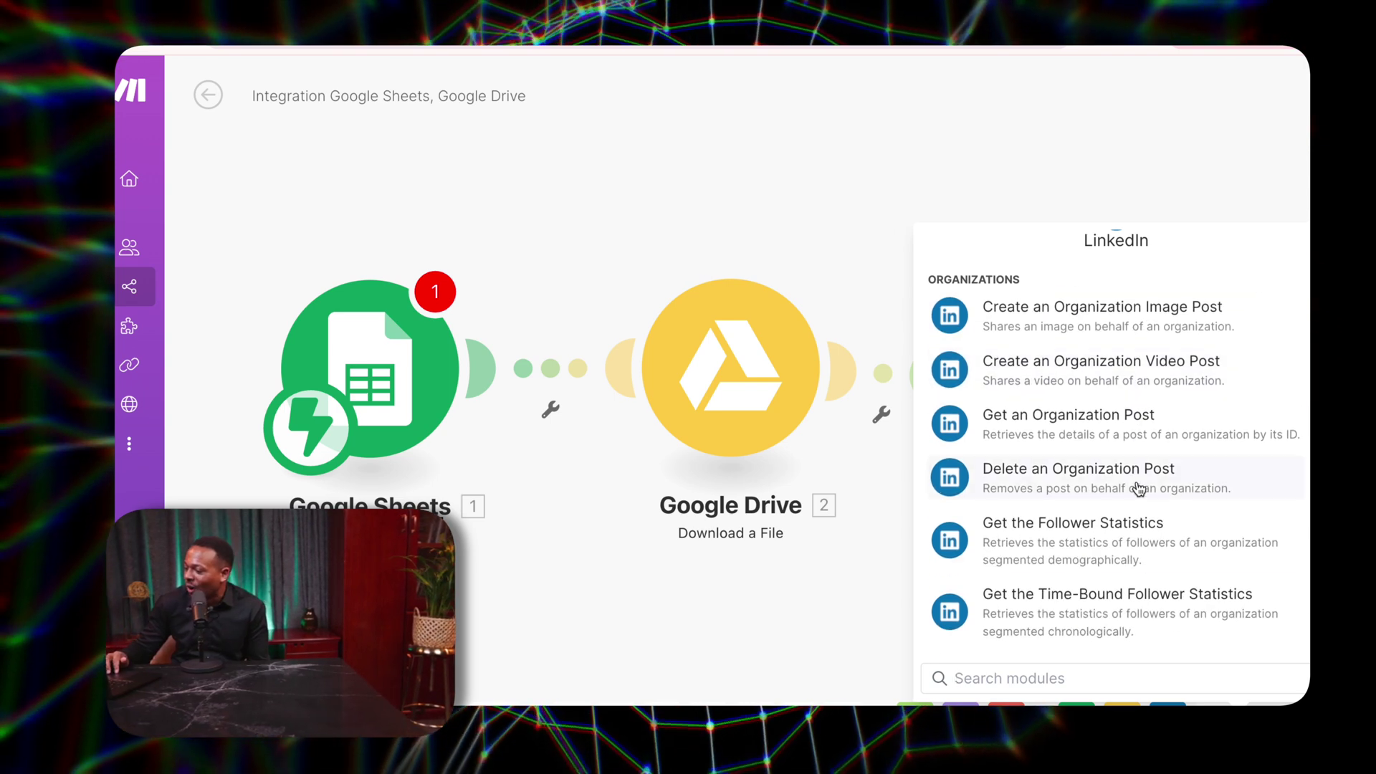
pyautogui.scroll(-1, 1137, 485)
pyautogui.scroll(-9, 1140, 546)
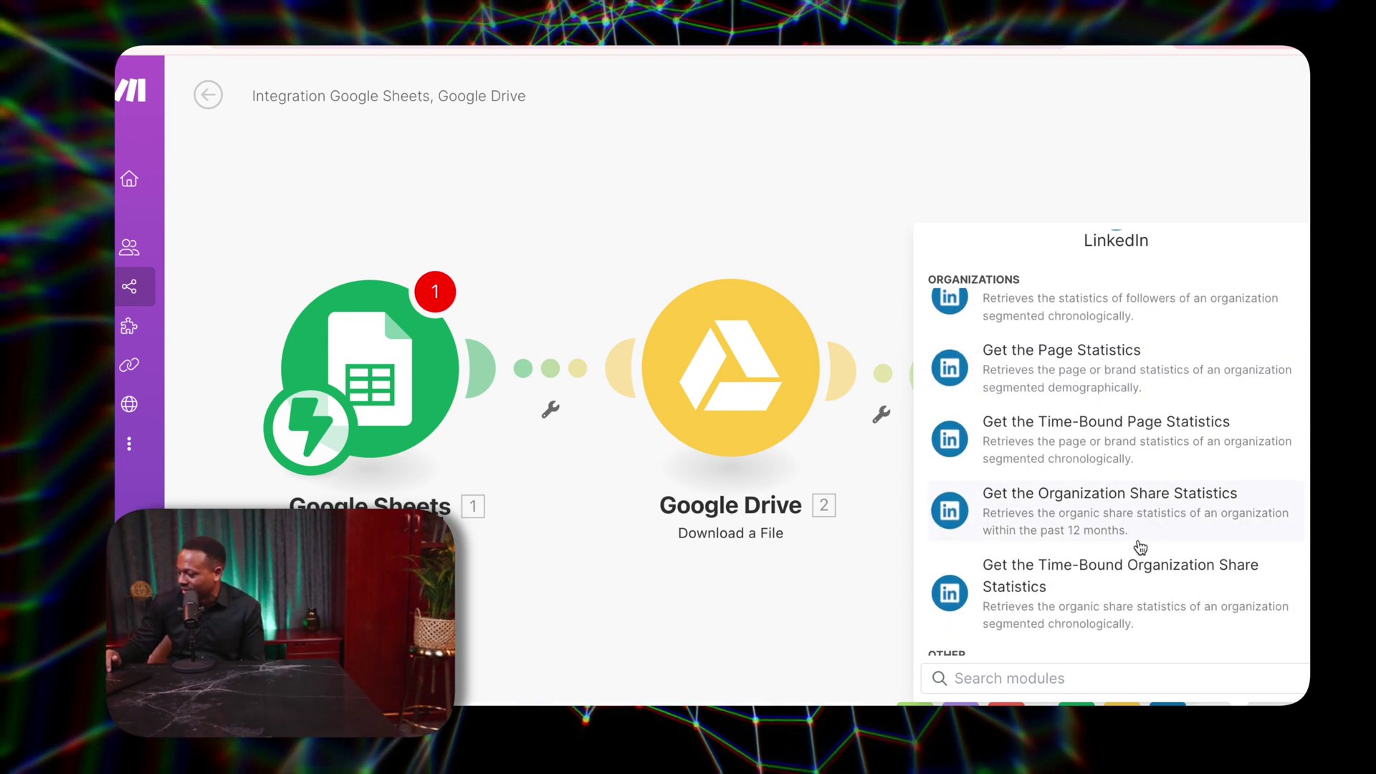
# Add LinkedIn's Create an Organization Video Post and attach it as the Router's first route
pyautogui.click(1045, 664)
pyautogui.write('vide')
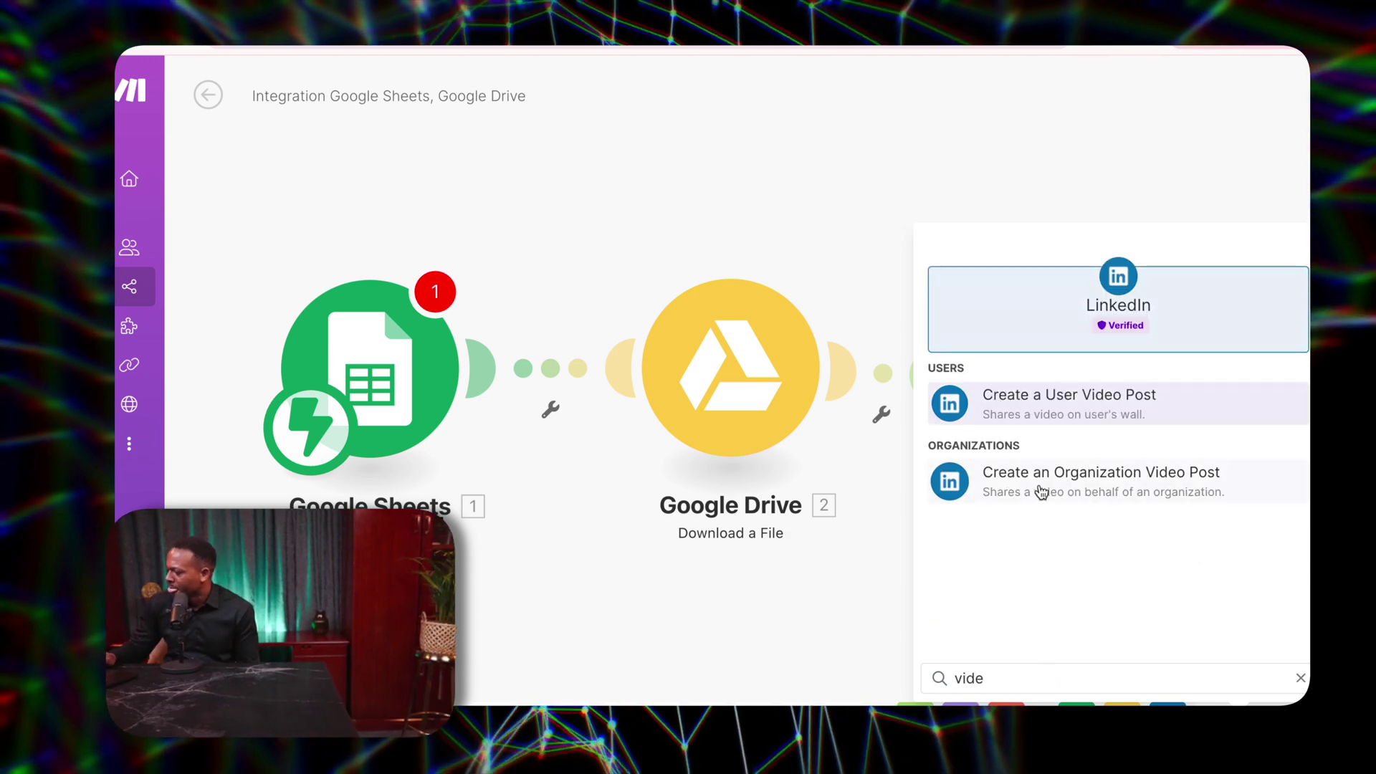
pyautogui.click(1158, 482)
pyautogui.moveTo(1157, 487); pyautogui.dragTo(1287, 161)
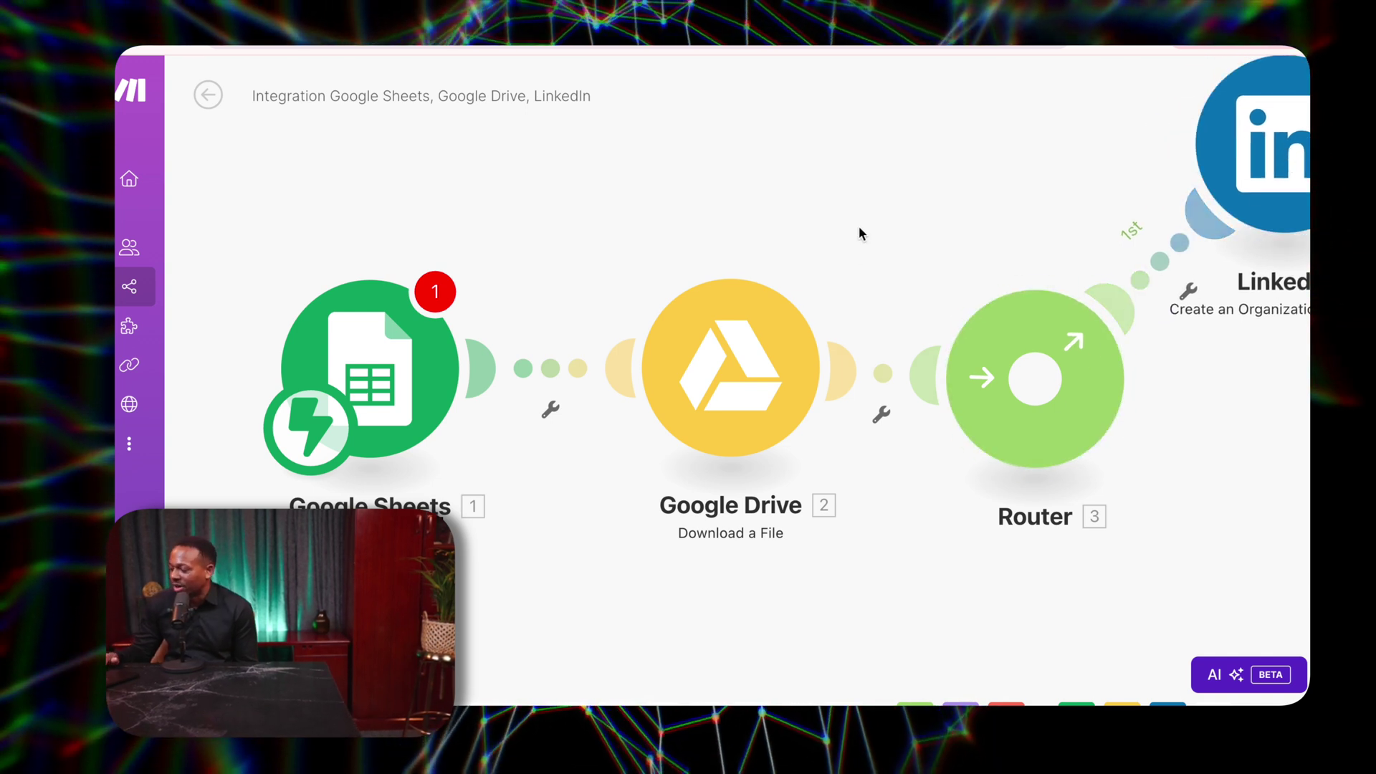
pyautogui.scroll(-3, 854, 229)
pyautogui.scroll(2, 853, 230)
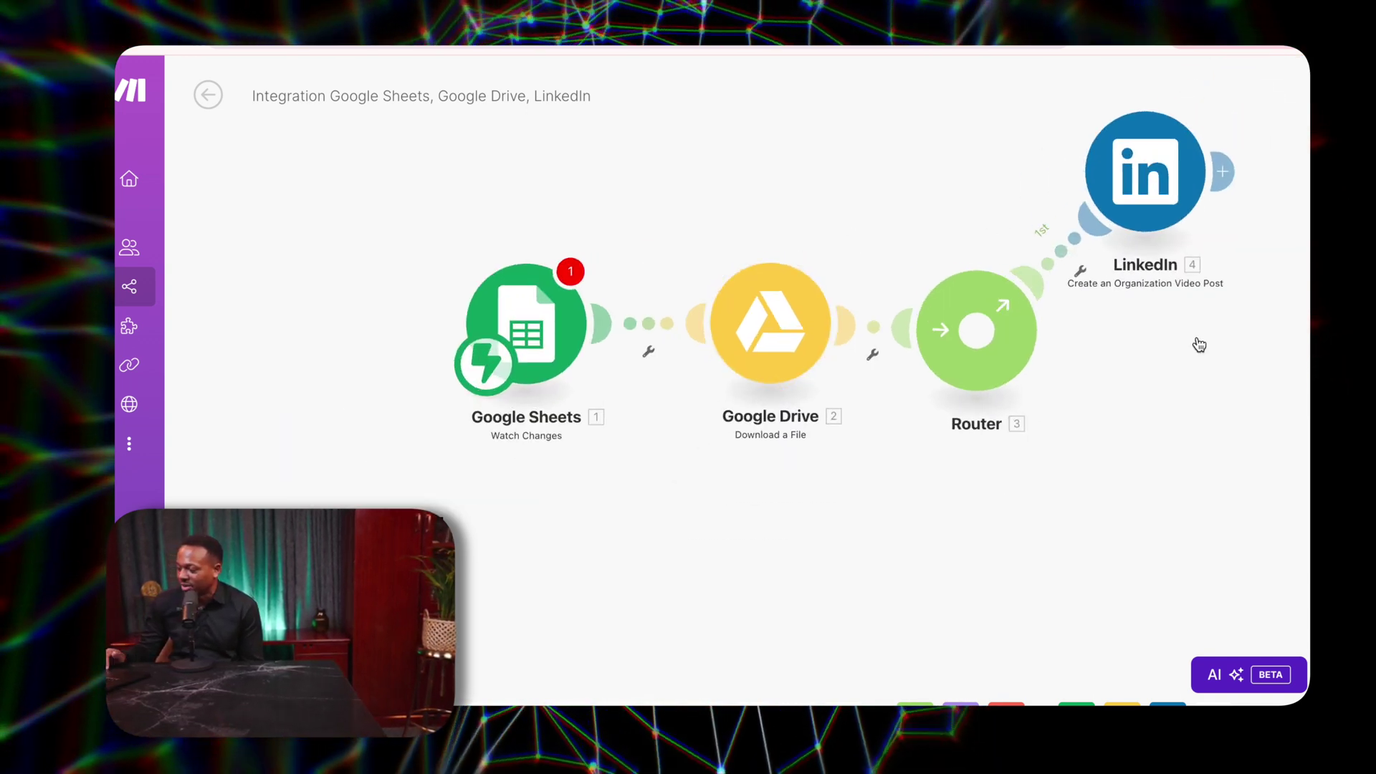
# Add Instagram for Business Create a Reel Post as the second route, moving LinkedIn up and right
pyautogui.click(1213, 704)
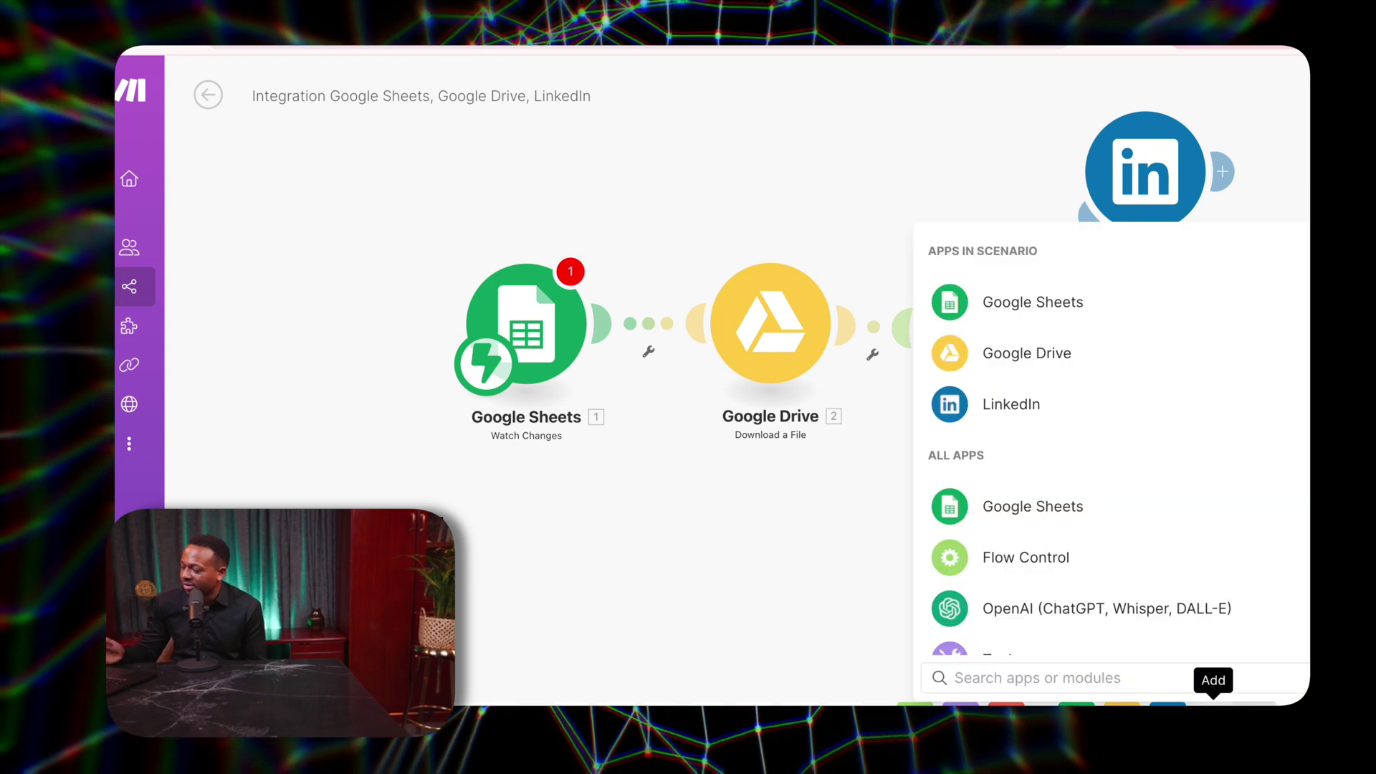
pyautogui.write('insa')
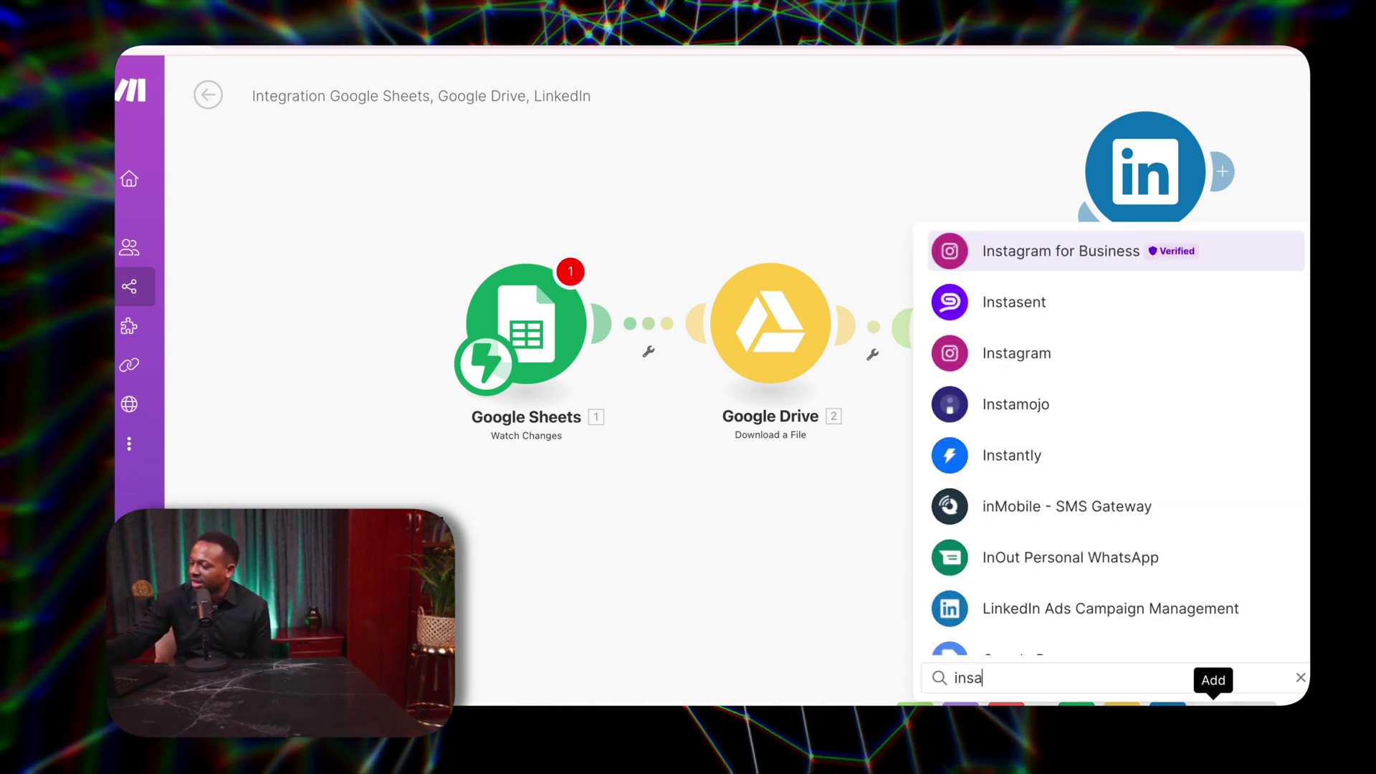
pyautogui.click(1122, 261)
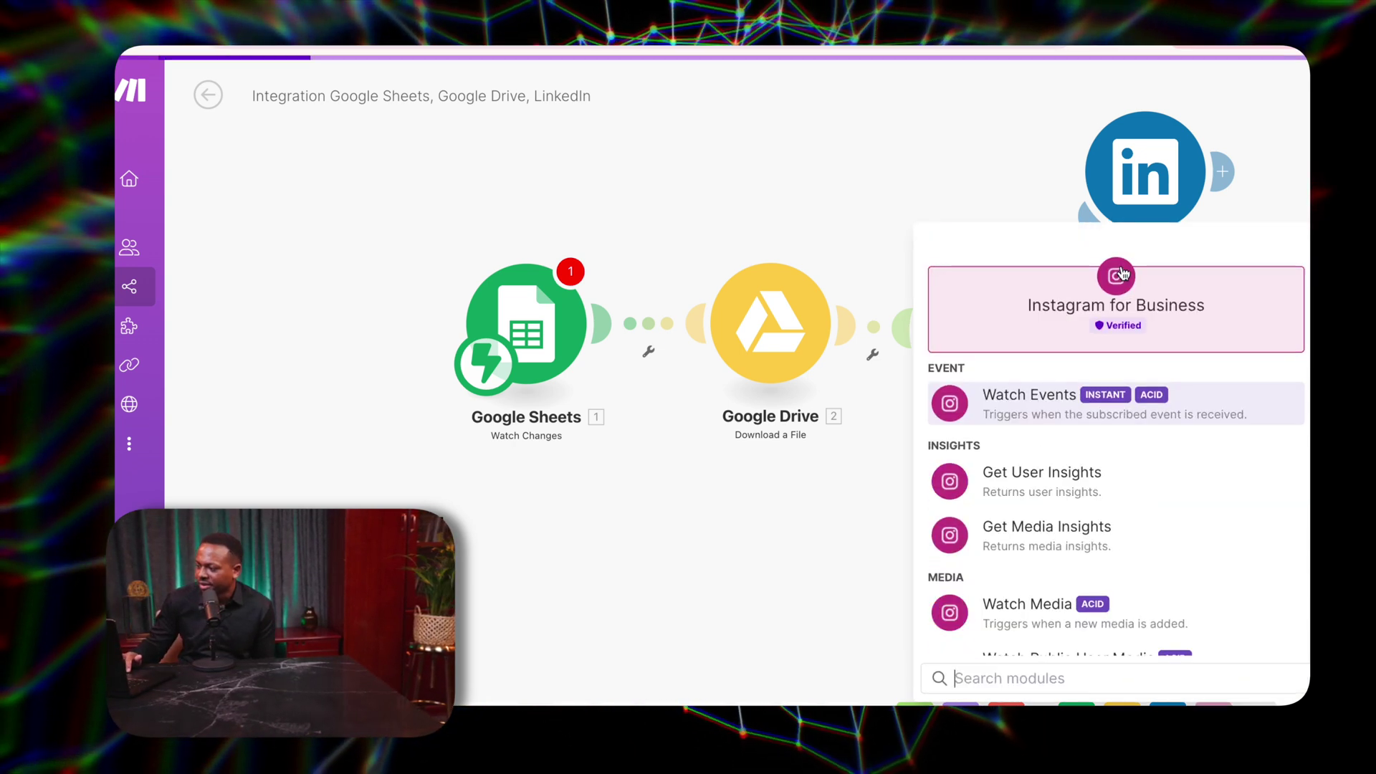
pyautogui.scroll(-3, 1108, 569)
pyautogui.scroll(-3, 1108, 570)
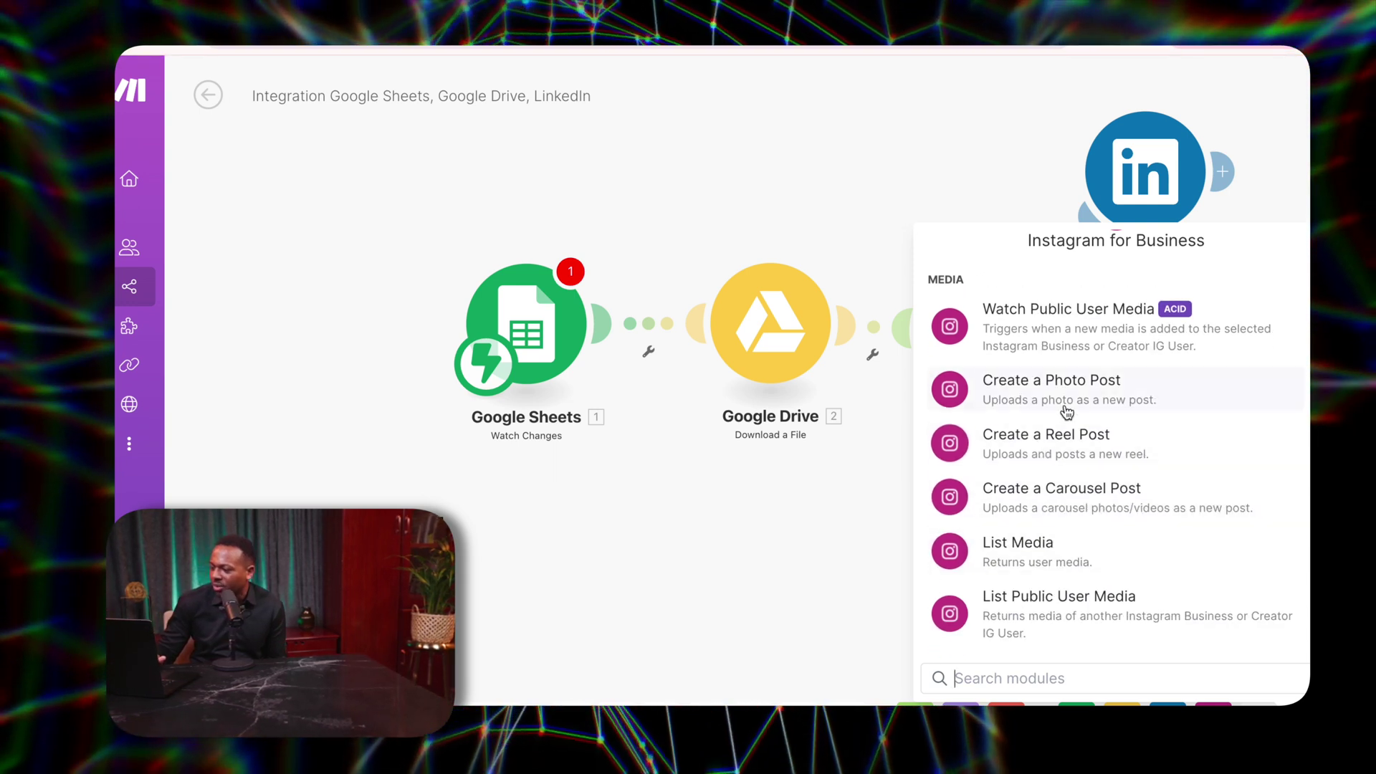
pyautogui.click(1120, 461)
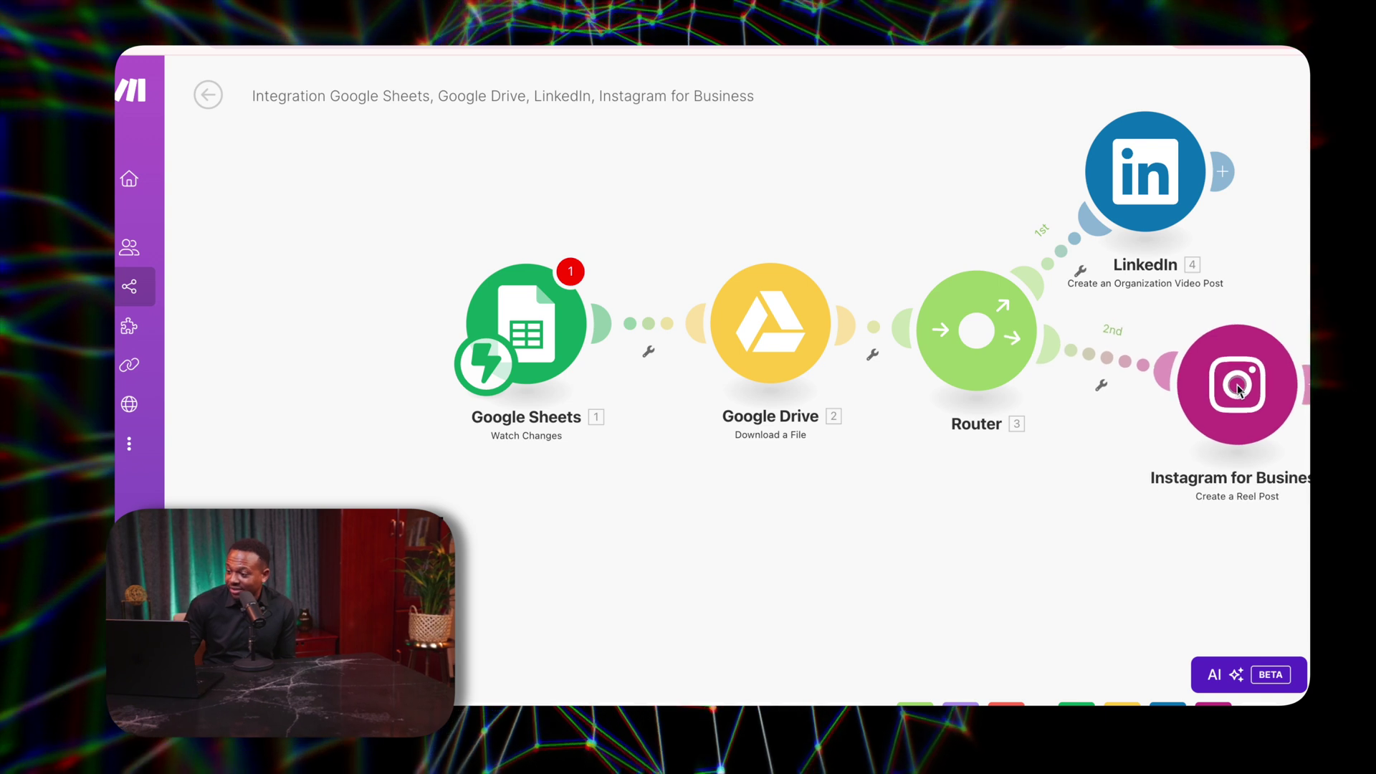
pyautogui.moveTo(1161, 163); pyautogui.dragTo(1205, 135)
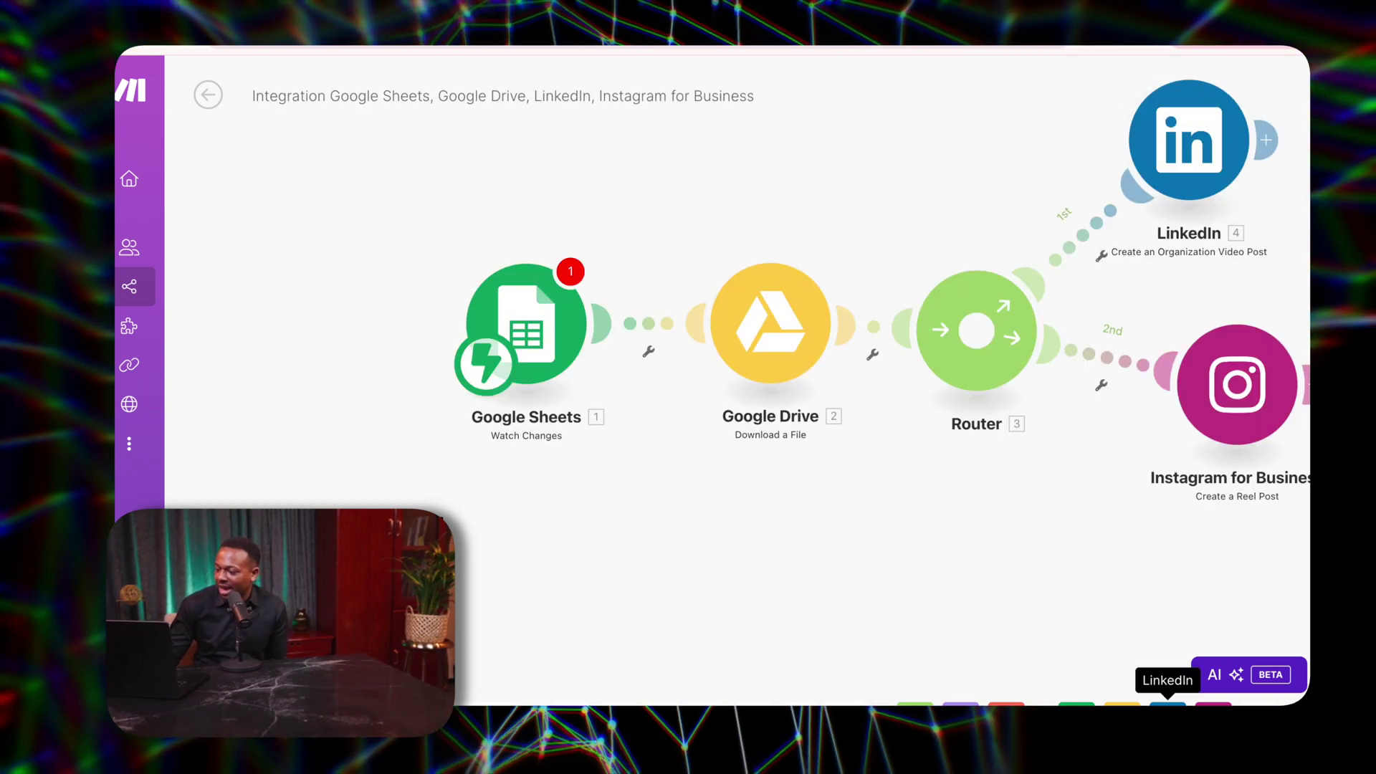
# Add Facebook Pages Upload a Video, placed as the Router's third branch below Instagram
pyautogui.click(1259, 701)
pyautogui.write('face')
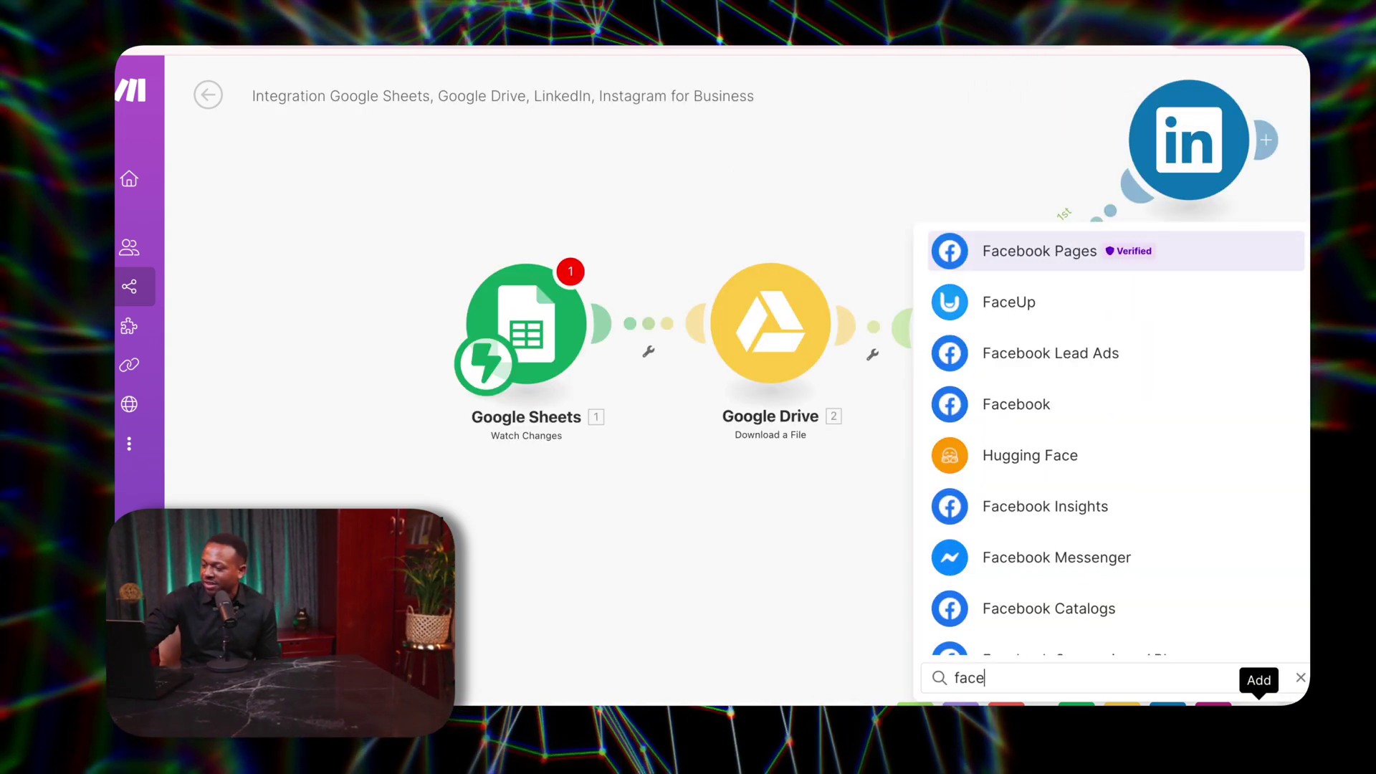
pyautogui.click(1218, 252)
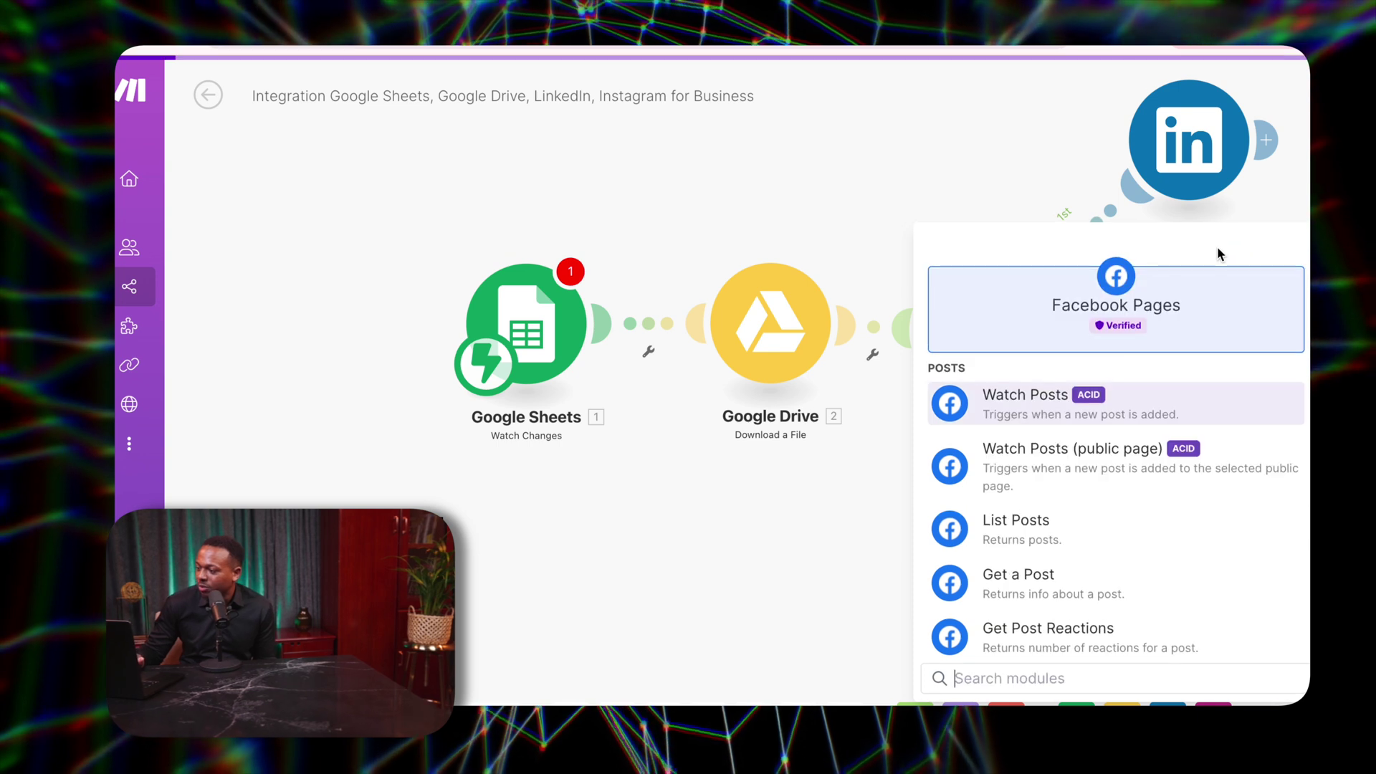
pyautogui.scroll(-5, 1142, 537)
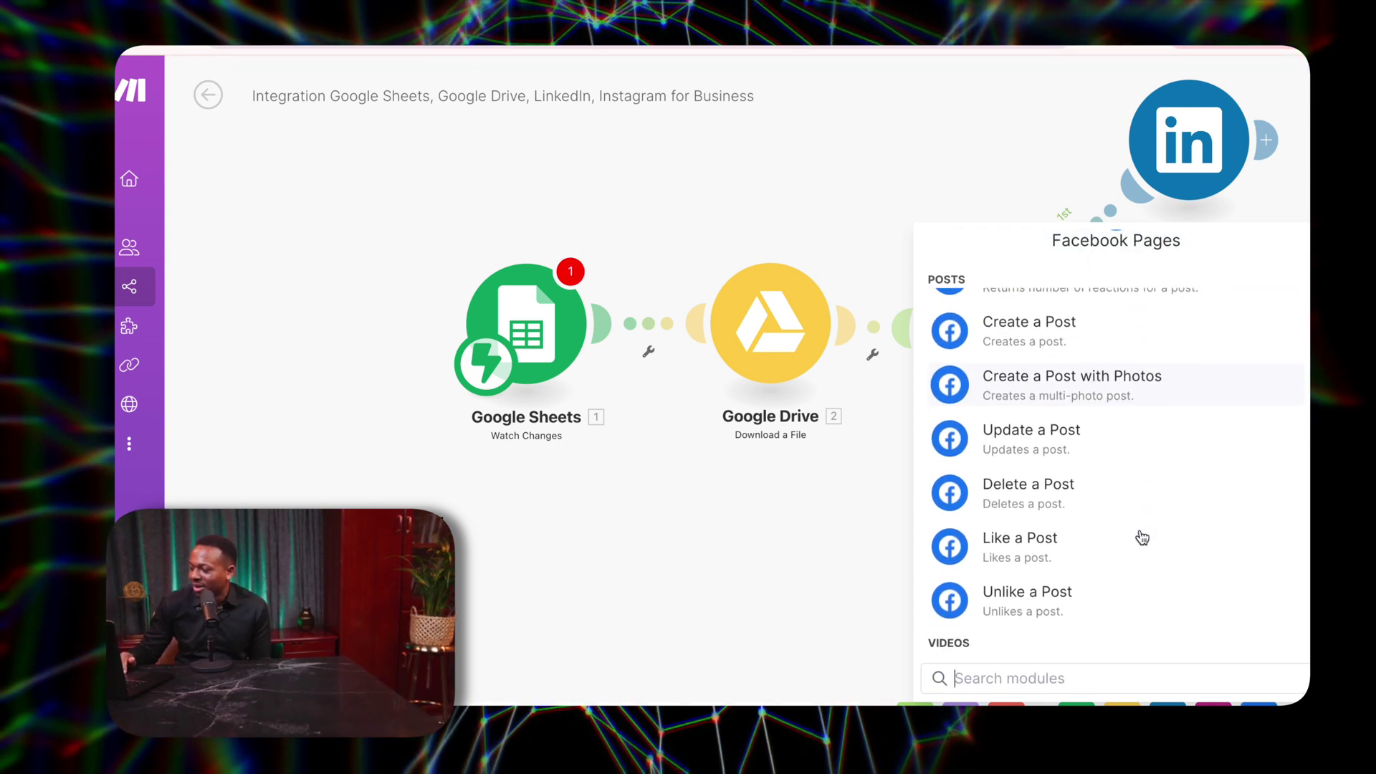
pyautogui.scroll(-5, 1074, 515)
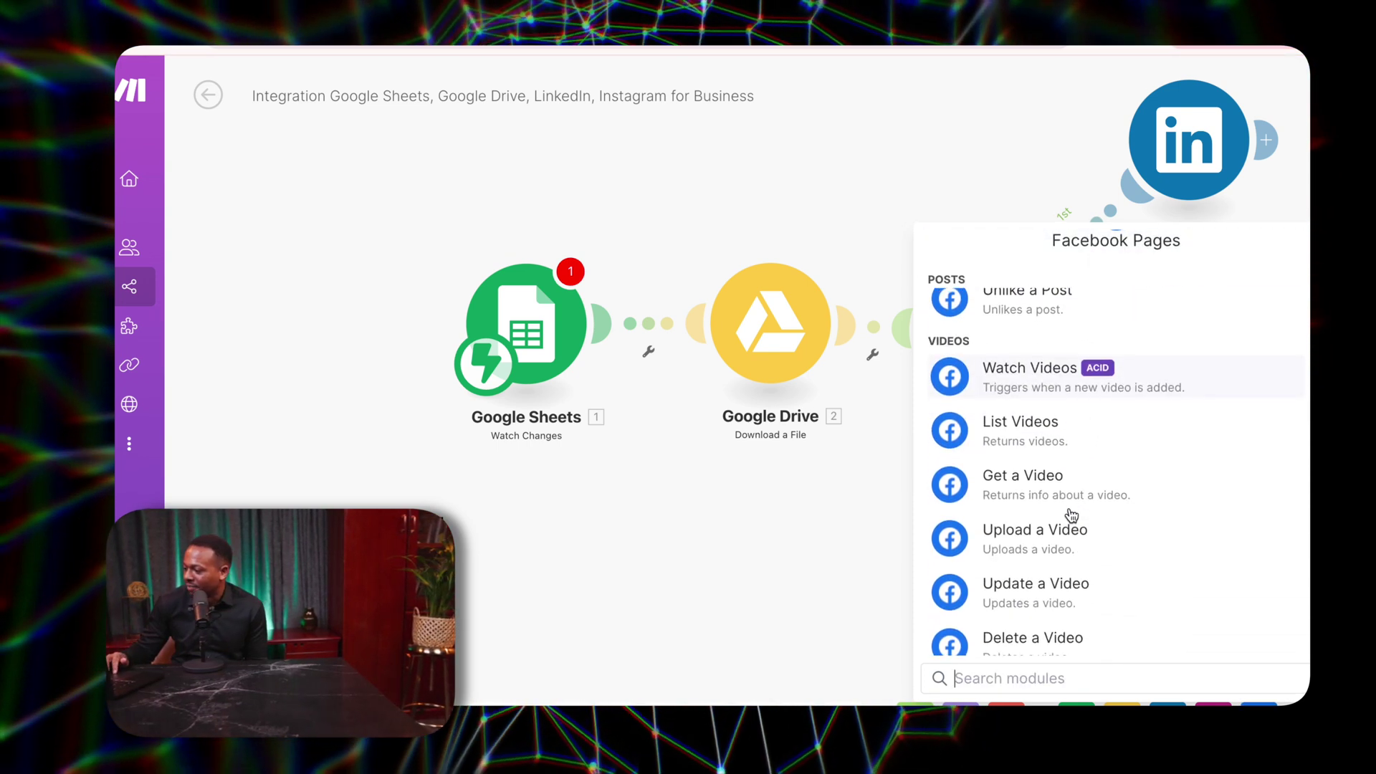
pyautogui.scroll(-2, 1060, 610)
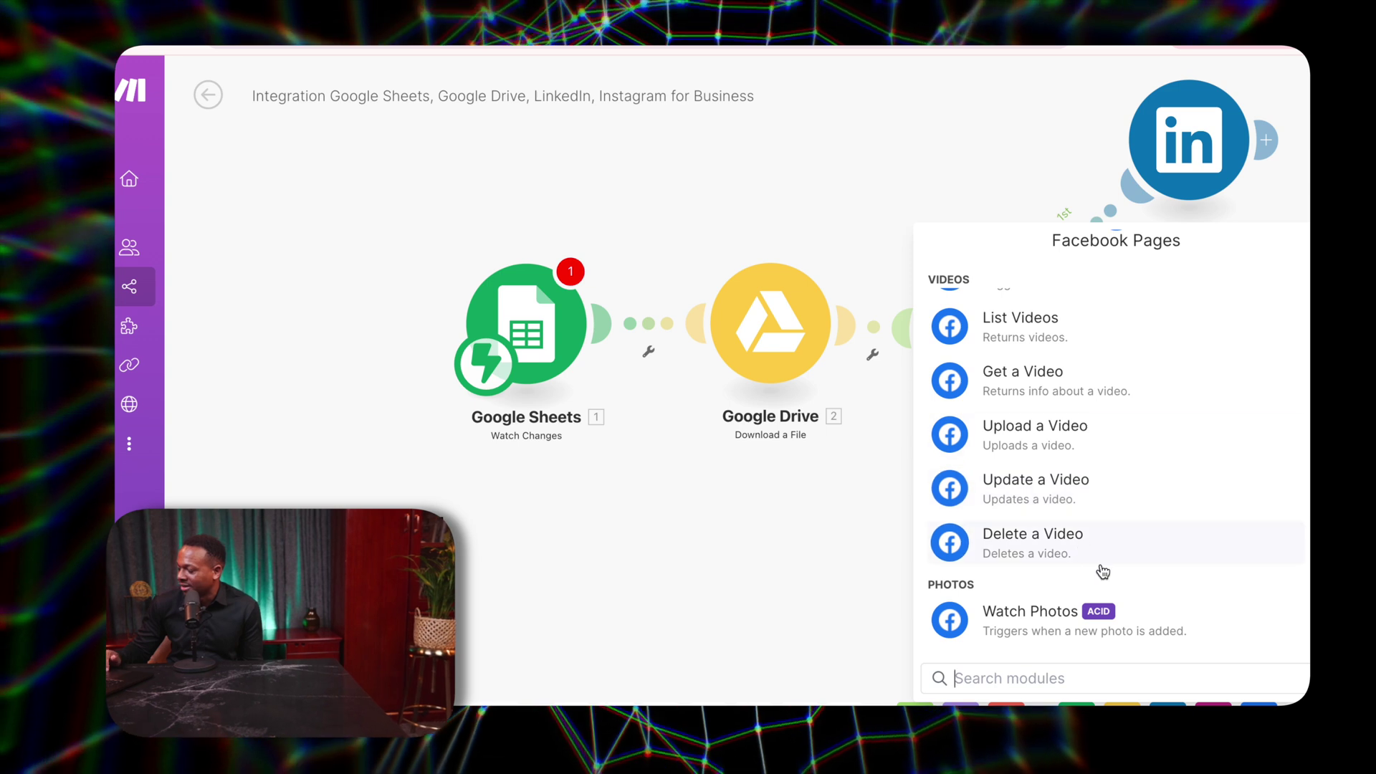
pyautogui.scroll(-2, 1102, 571)
pyautogui.scroll(3, 1101, 571)
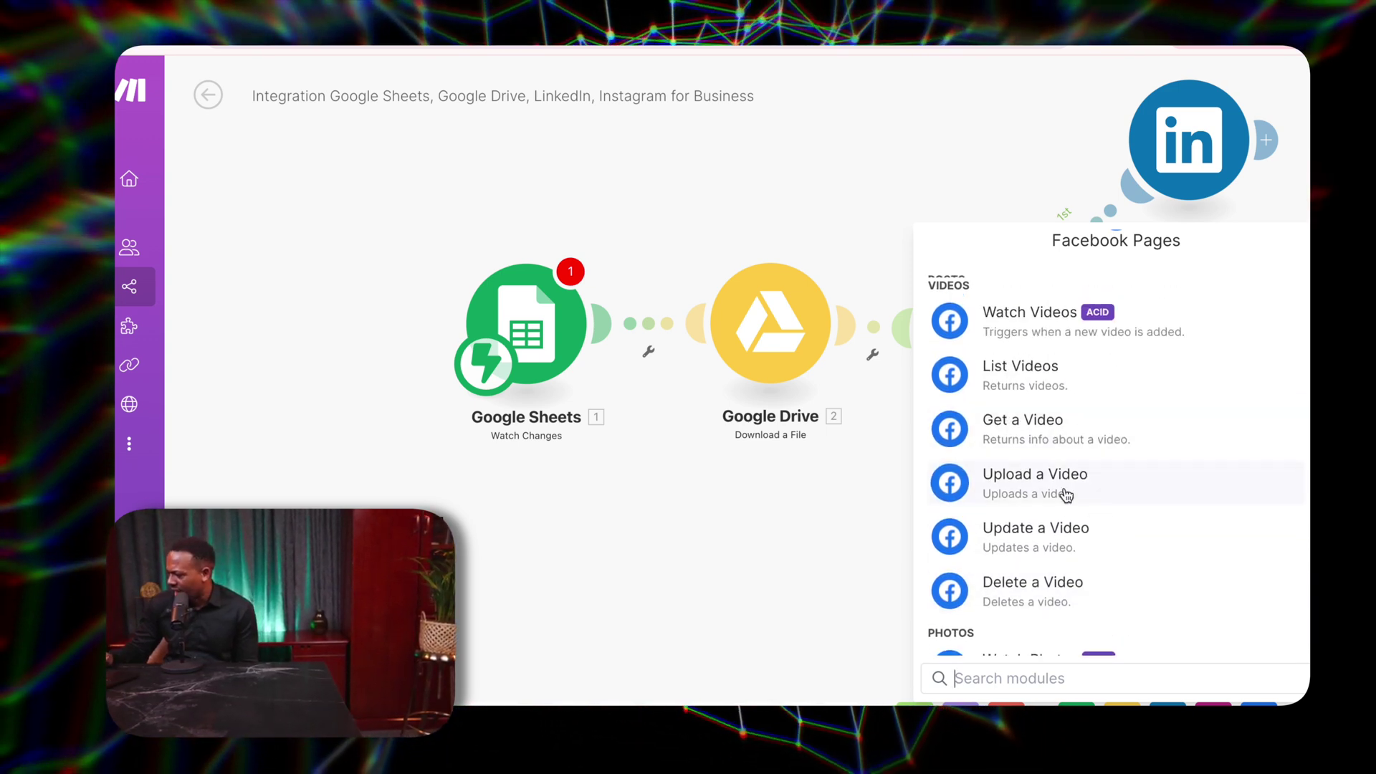
pyautogui.click(1066, 495)
pyautogui.moveTo(1065, 494); pyautogui.dragTo(1160, 600)
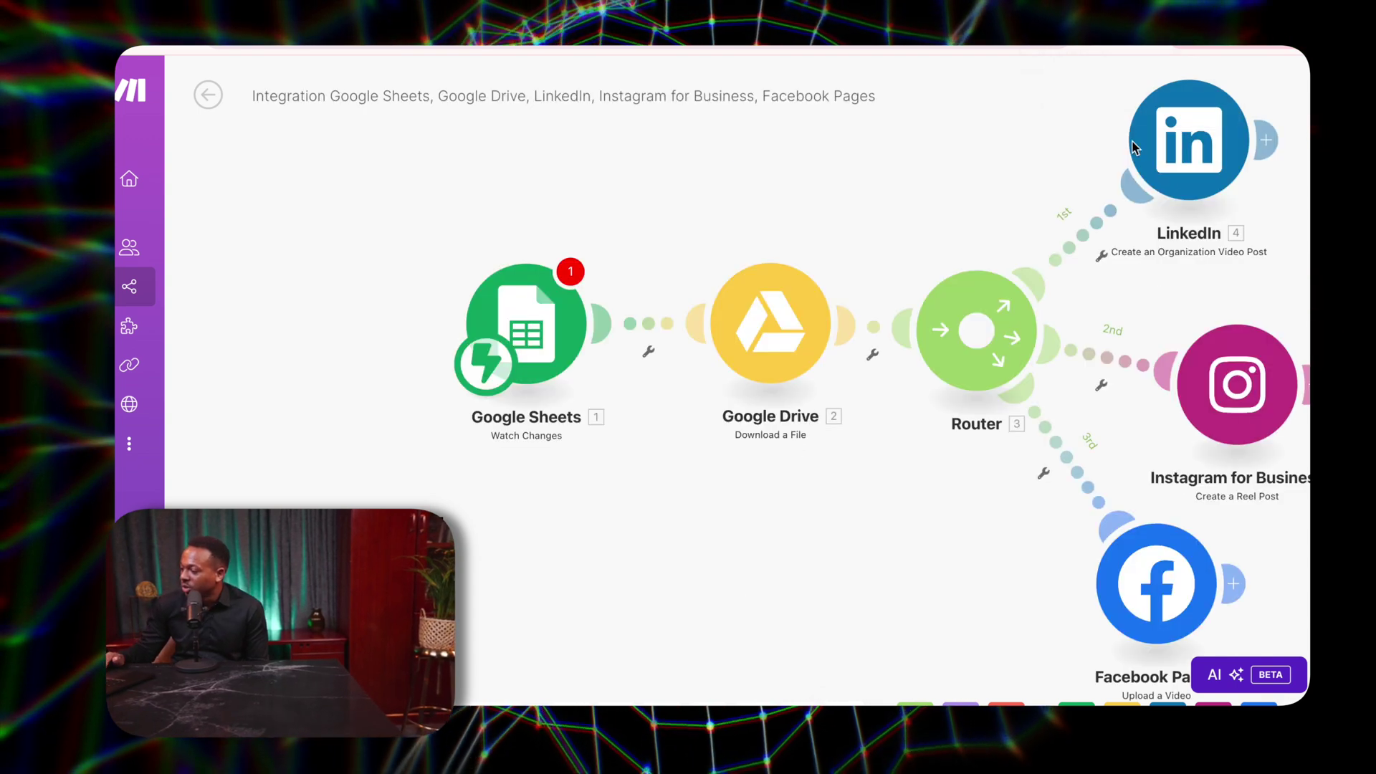
pyautogui.click(1304, 720)
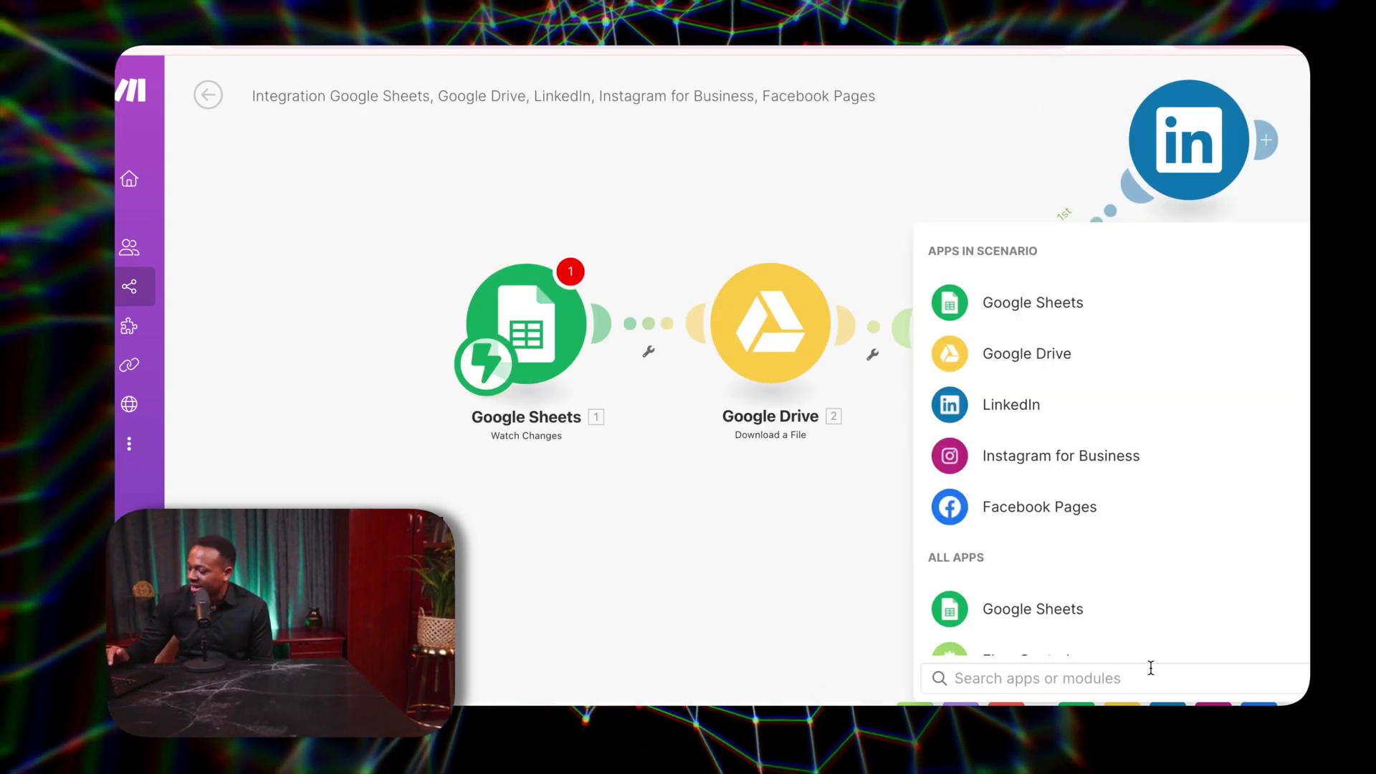
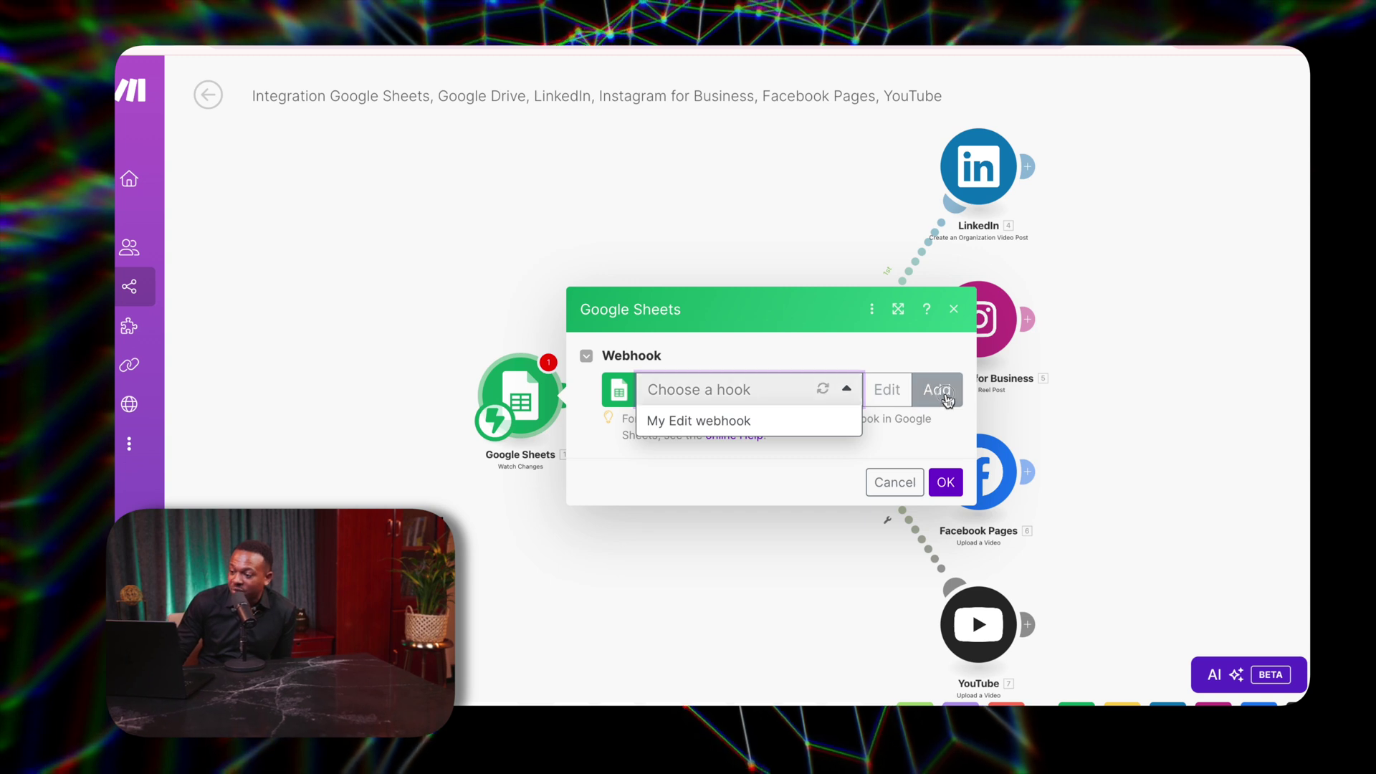
# Name the new webhook 'content today' and save it to generate its address
pyautogui.moveTo(684, 383); pyautogui.dragTo(543, 366)
pyautogui.write('co')
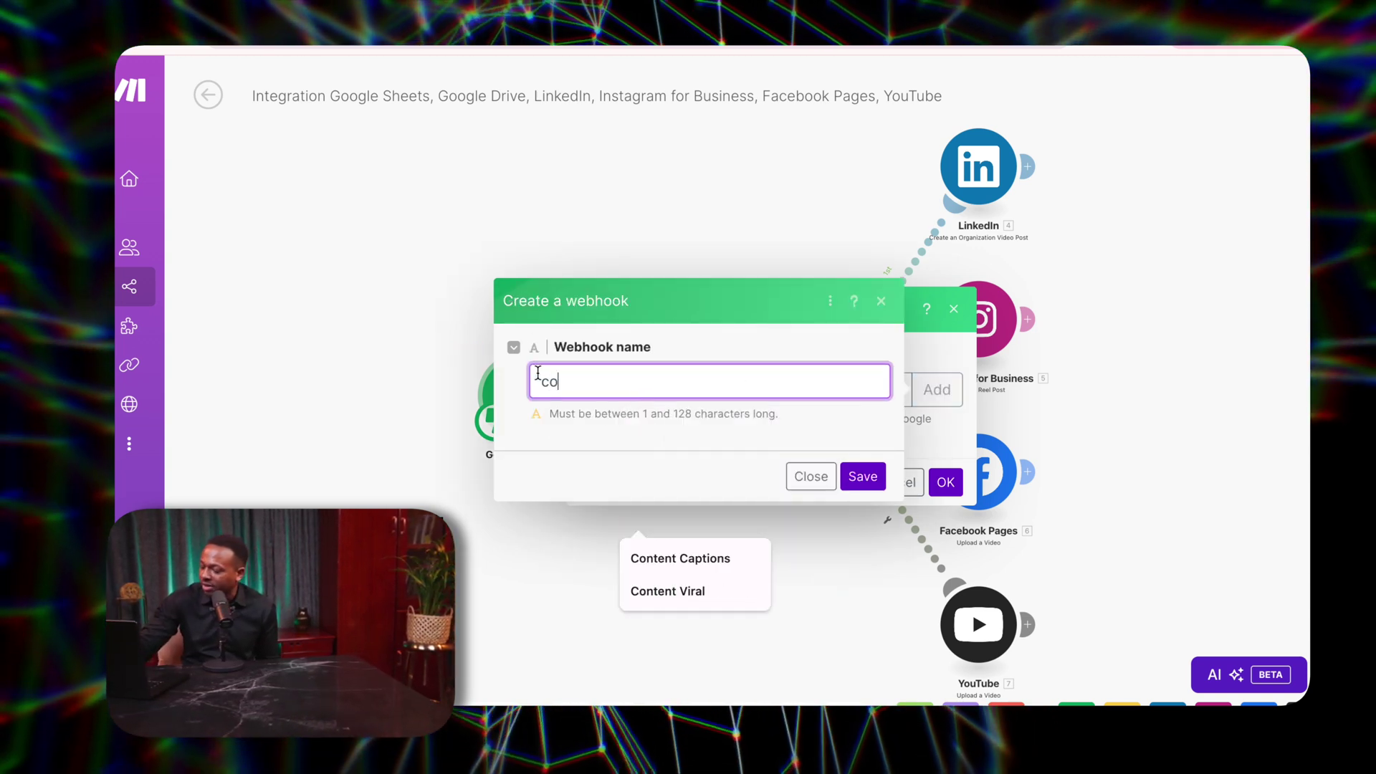
pyautogui.write('ntent today')
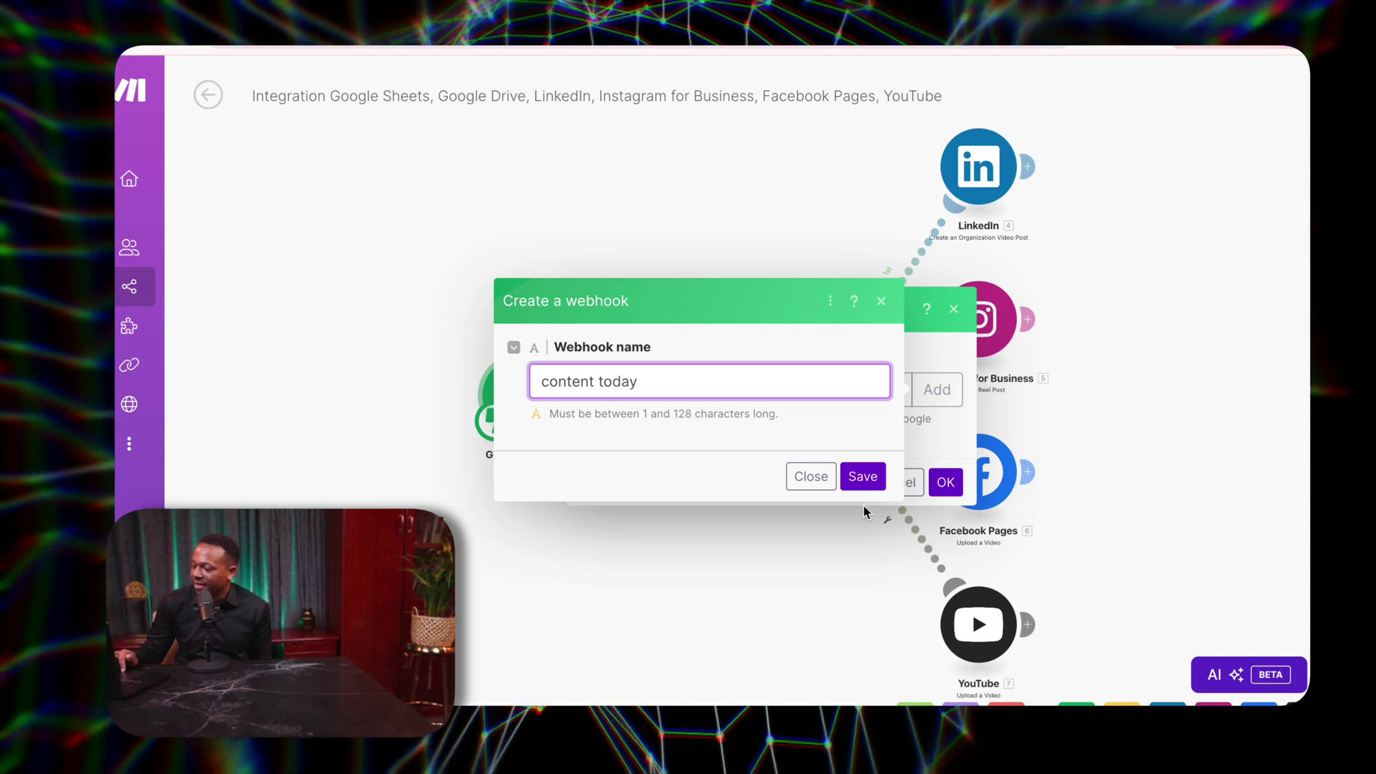
pyautogui.click(863, 477)
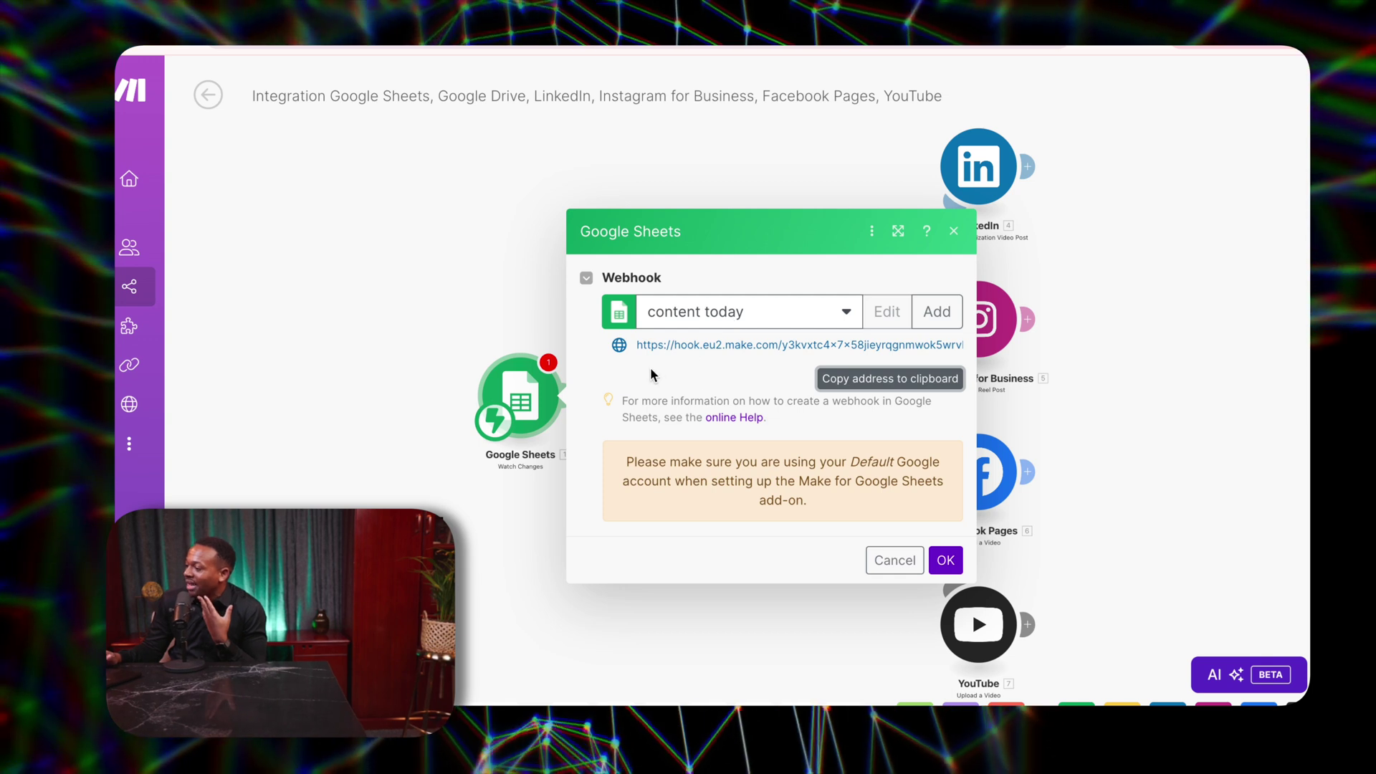
# Paste the copied webhook URL into the Make for Google Sheets add-on settings and save
pyautogui.click(945, 560)
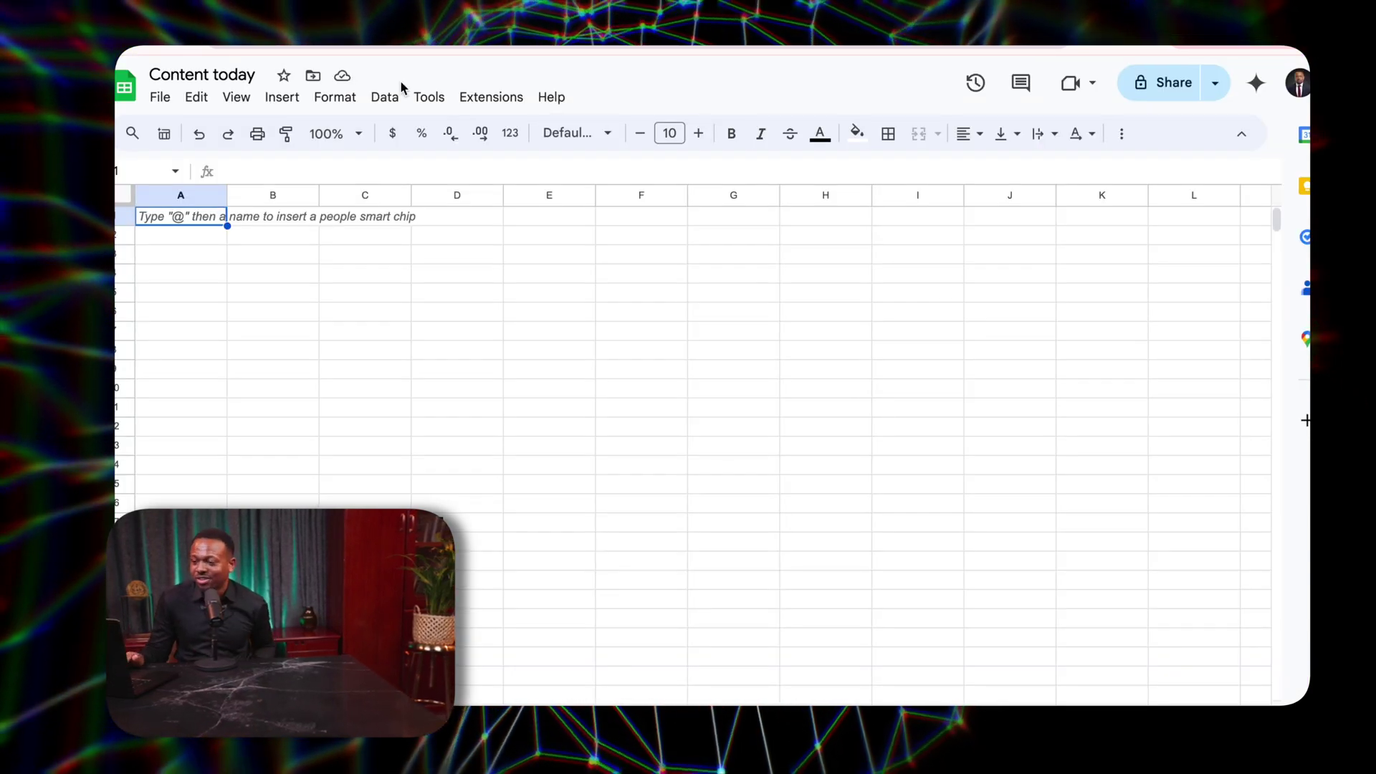
pyautogui.click(493, 99)
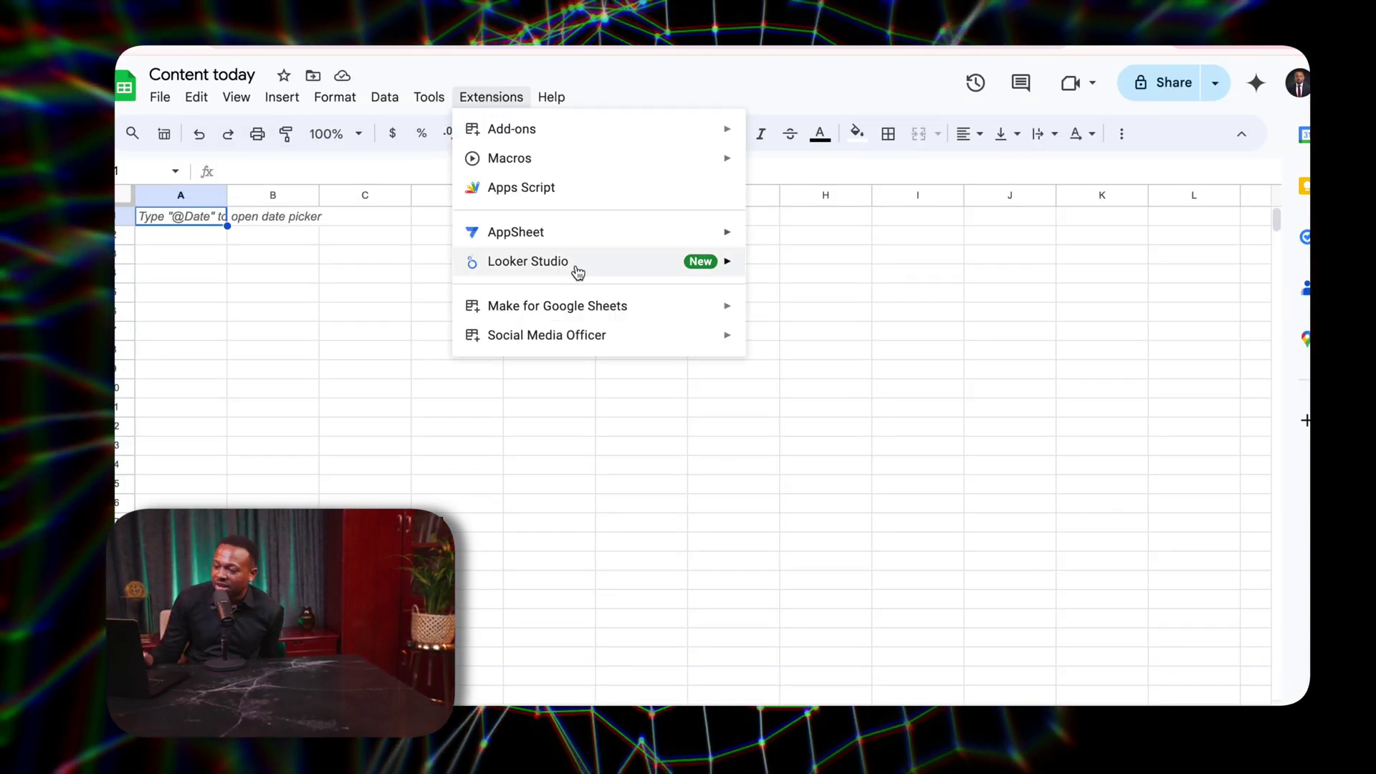
pyautogui.moveTo(589, 320)
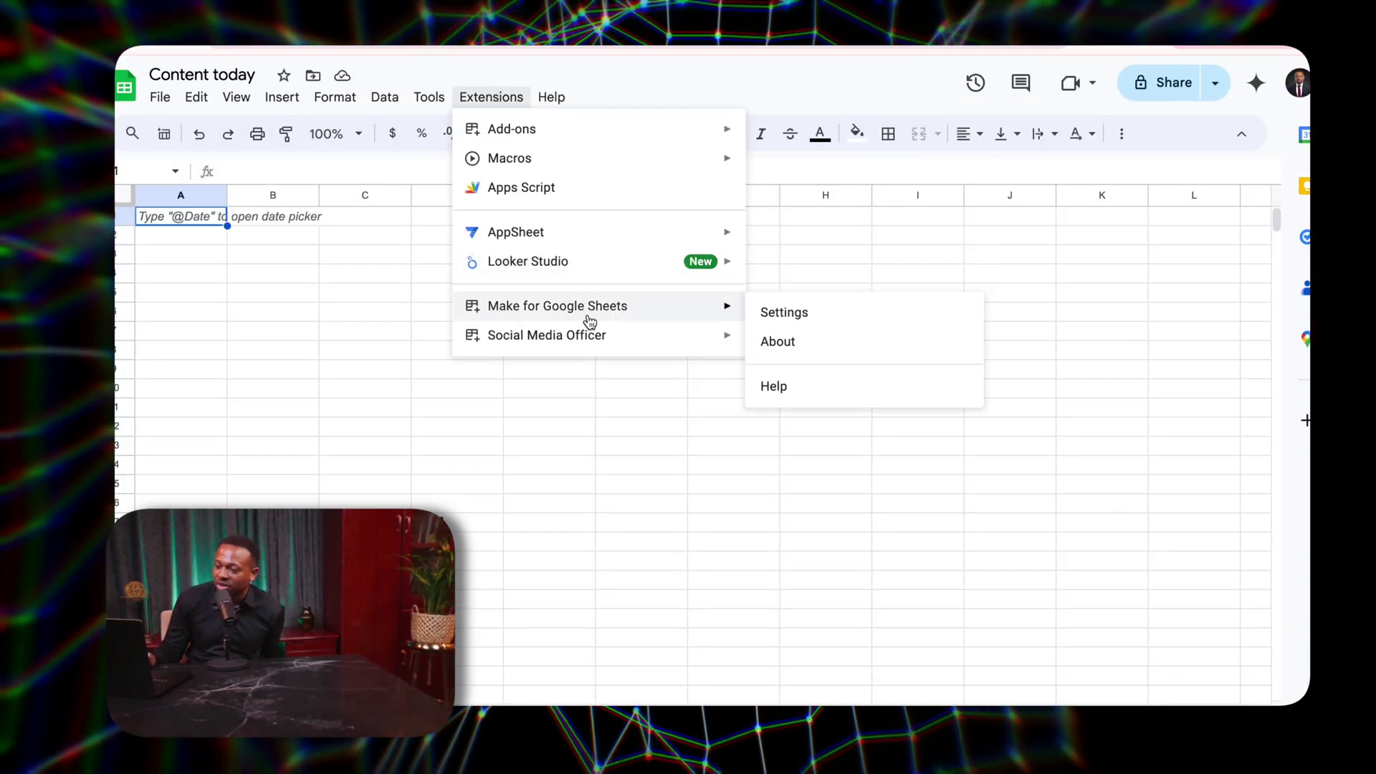
pyautogui.click(787, 318)
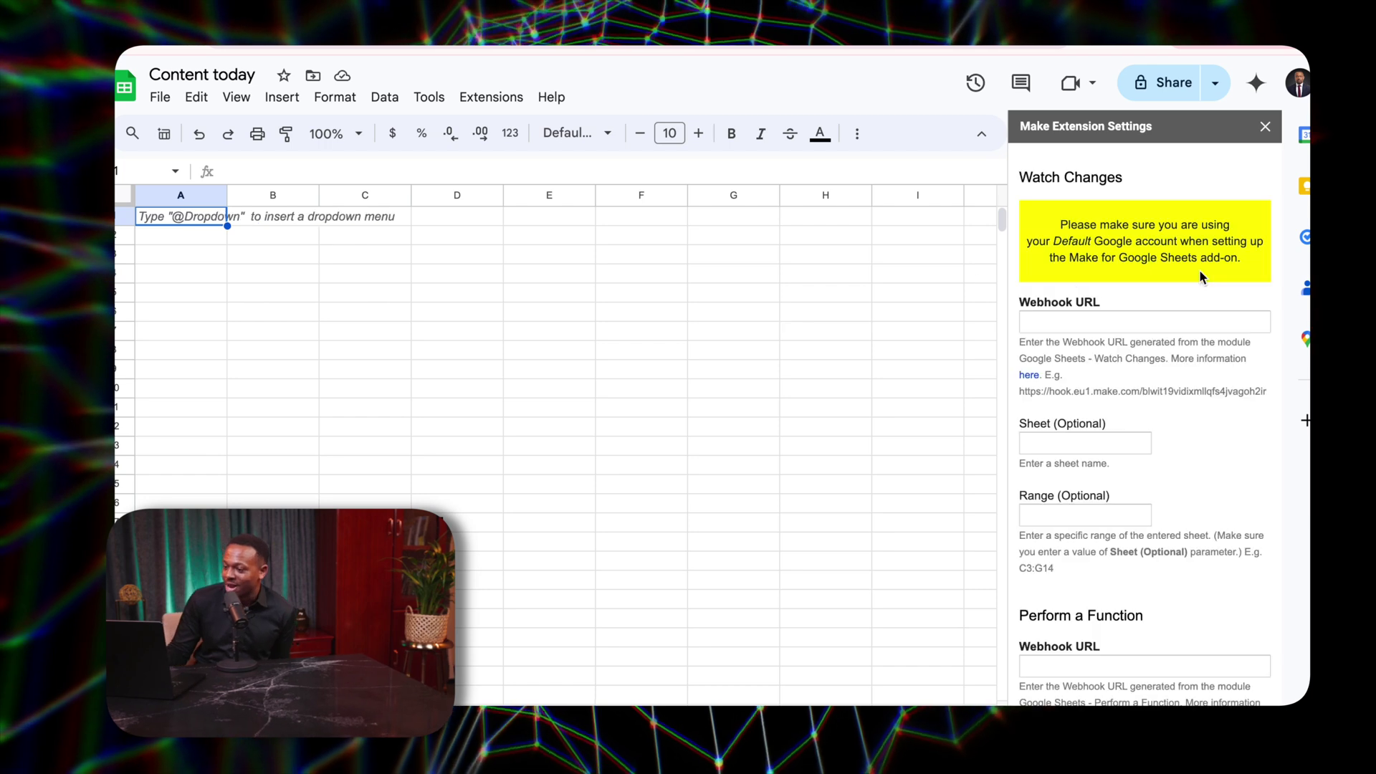
pyautogui.rightClick(1109, 316)
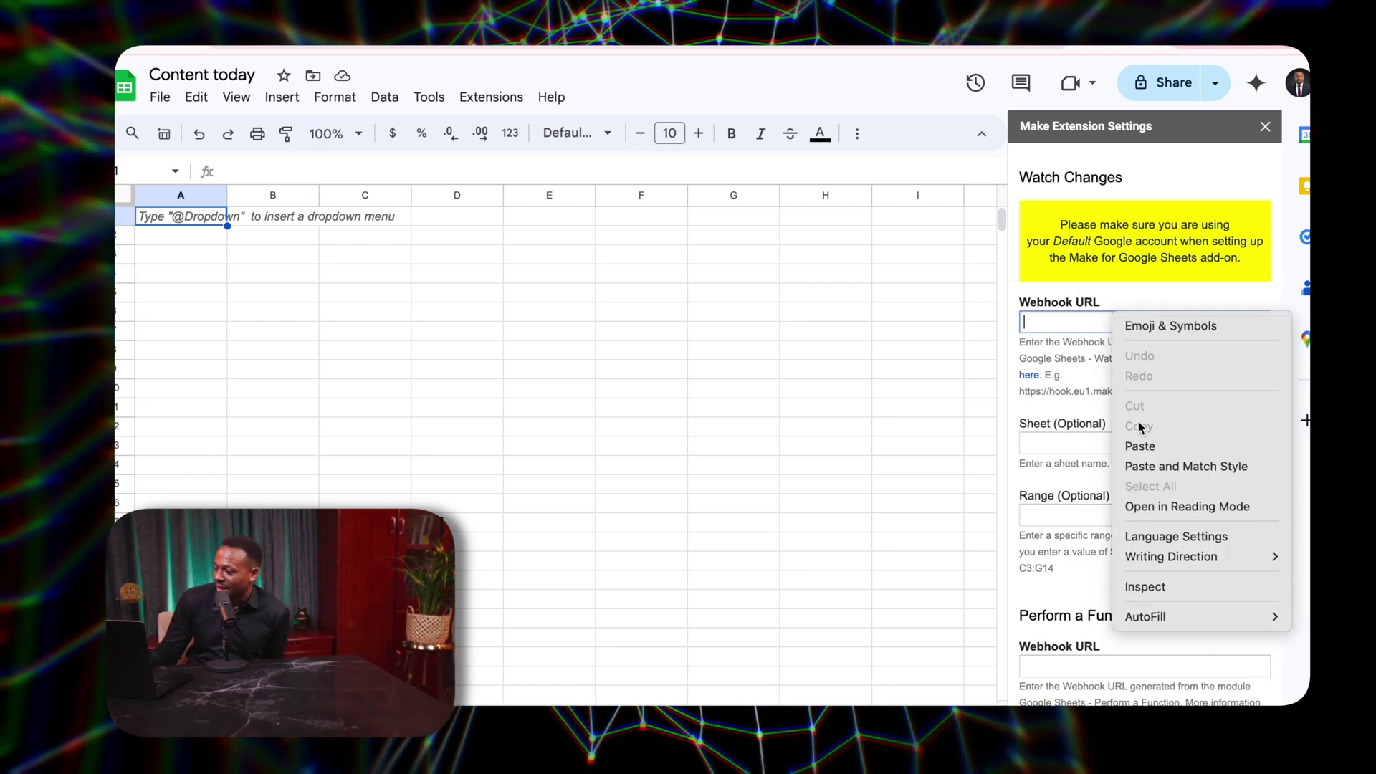
pyautogui.click(1140, 442)
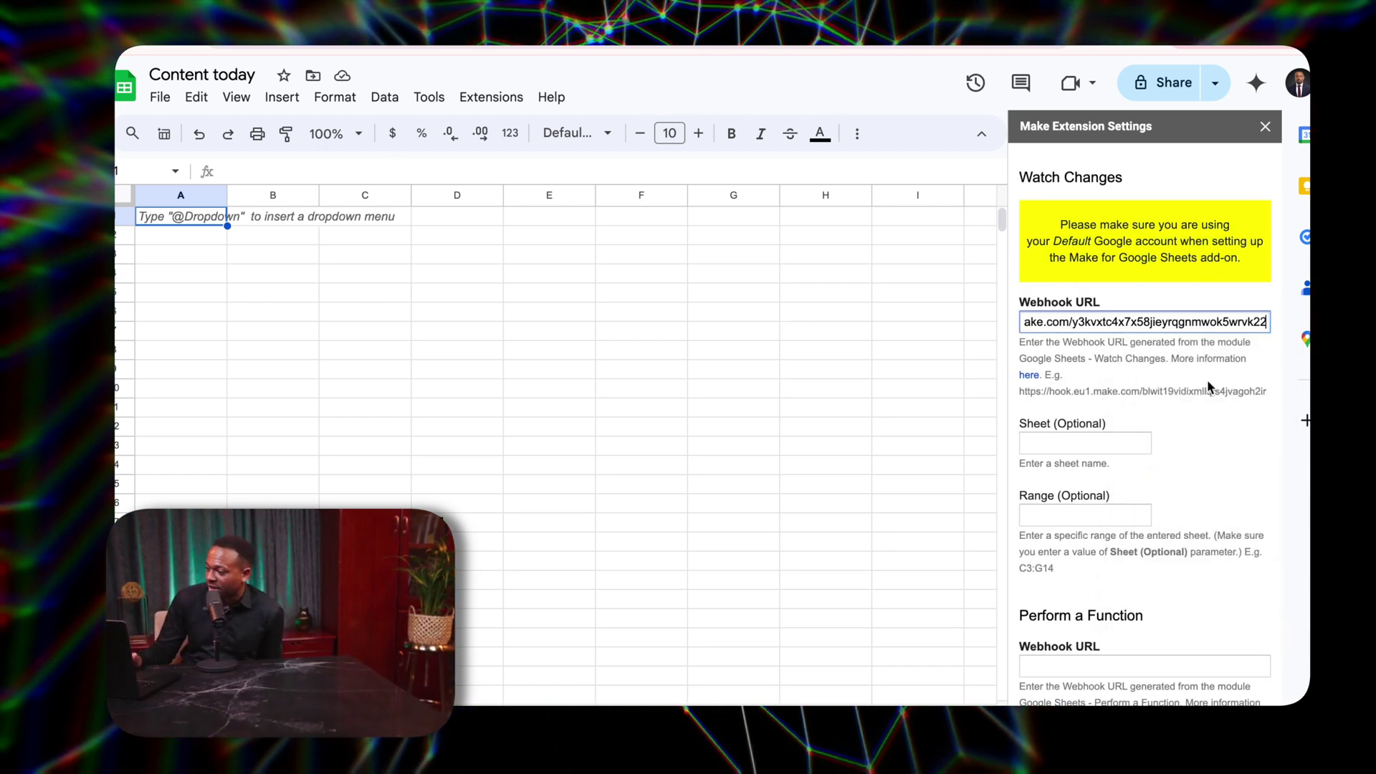
pyautogui.scroll(-2, 1161, 547)
pyautogui.click(1121, 705)
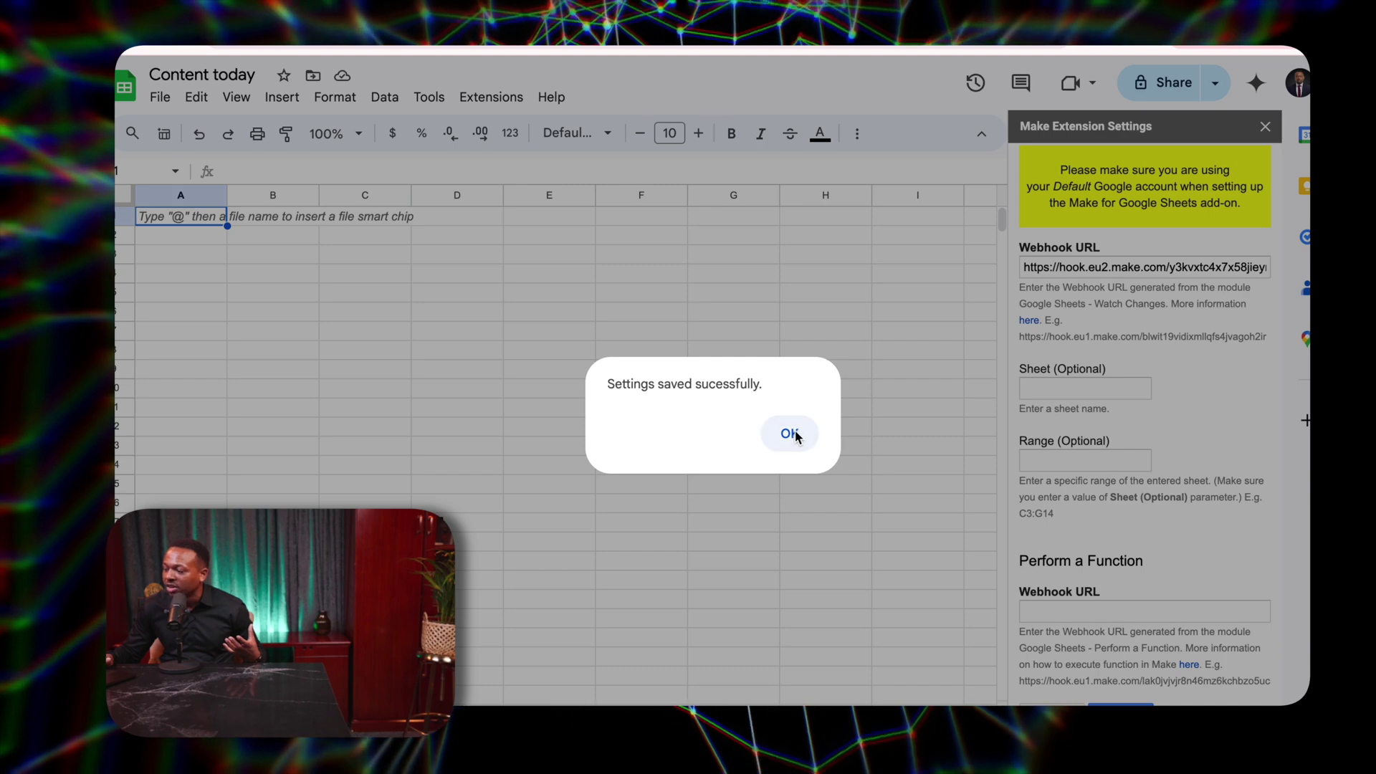
# Enter hello, 1, 2, 3, 4, 5 across cells A1:F1 of the Content today sheet
pyautogui.click(791, 434)
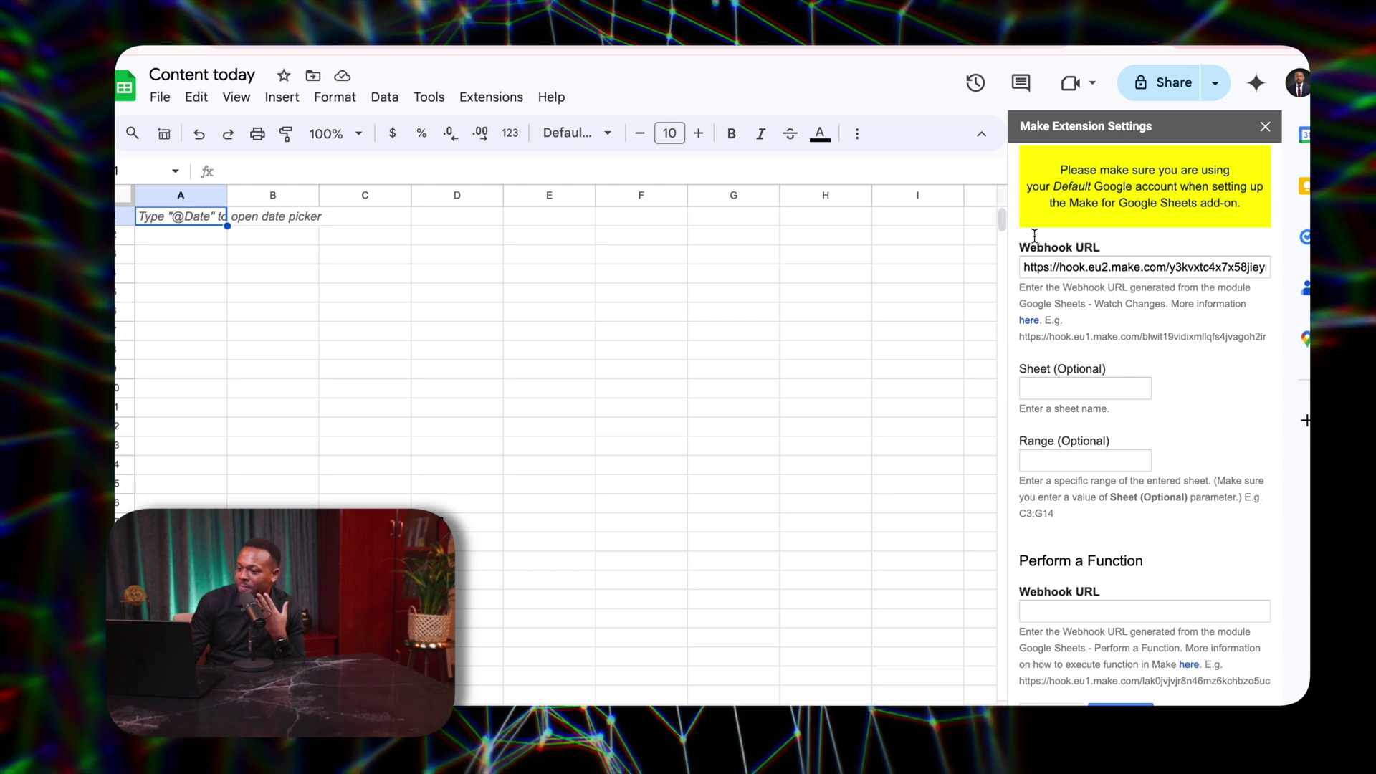
pyautogui.doubleClick(176, 216)
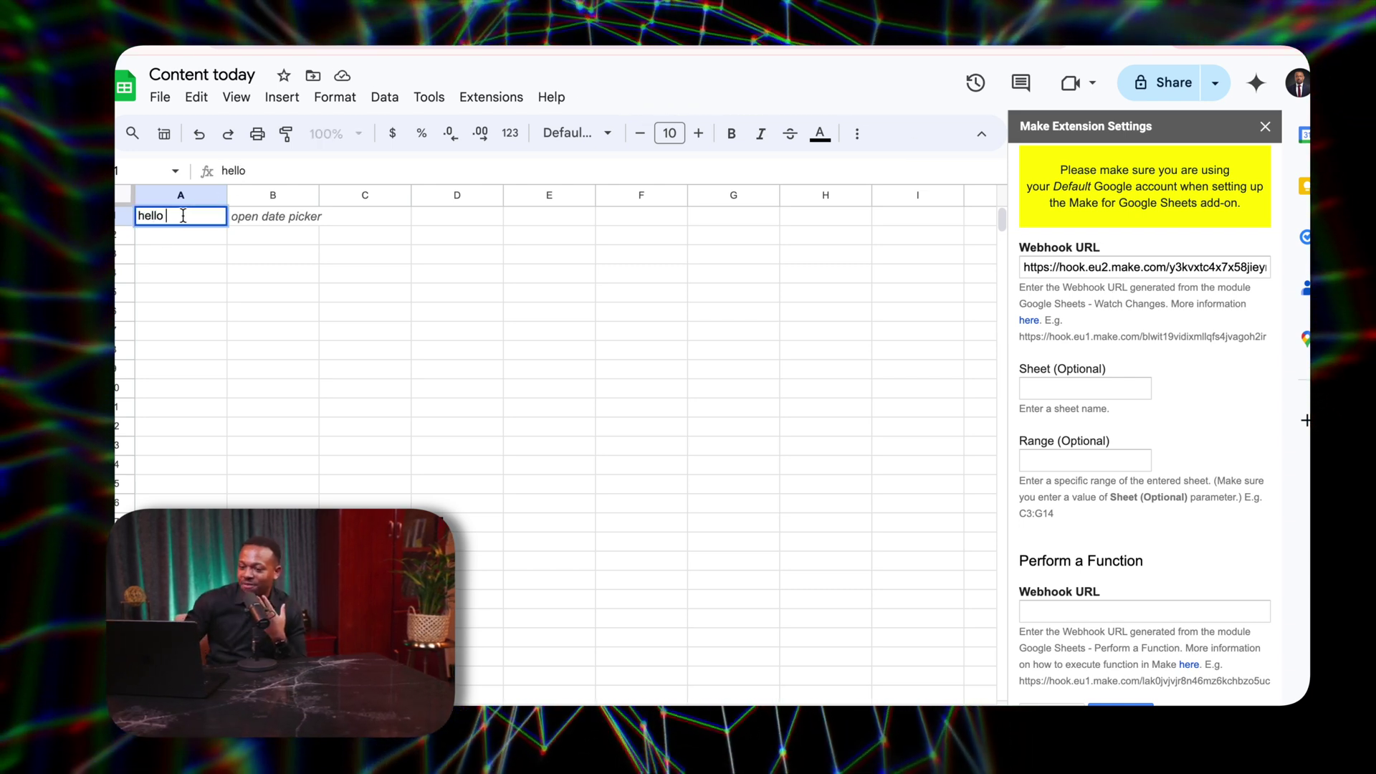
pyautogui.click(260, 217)
pyautogui.write('1')
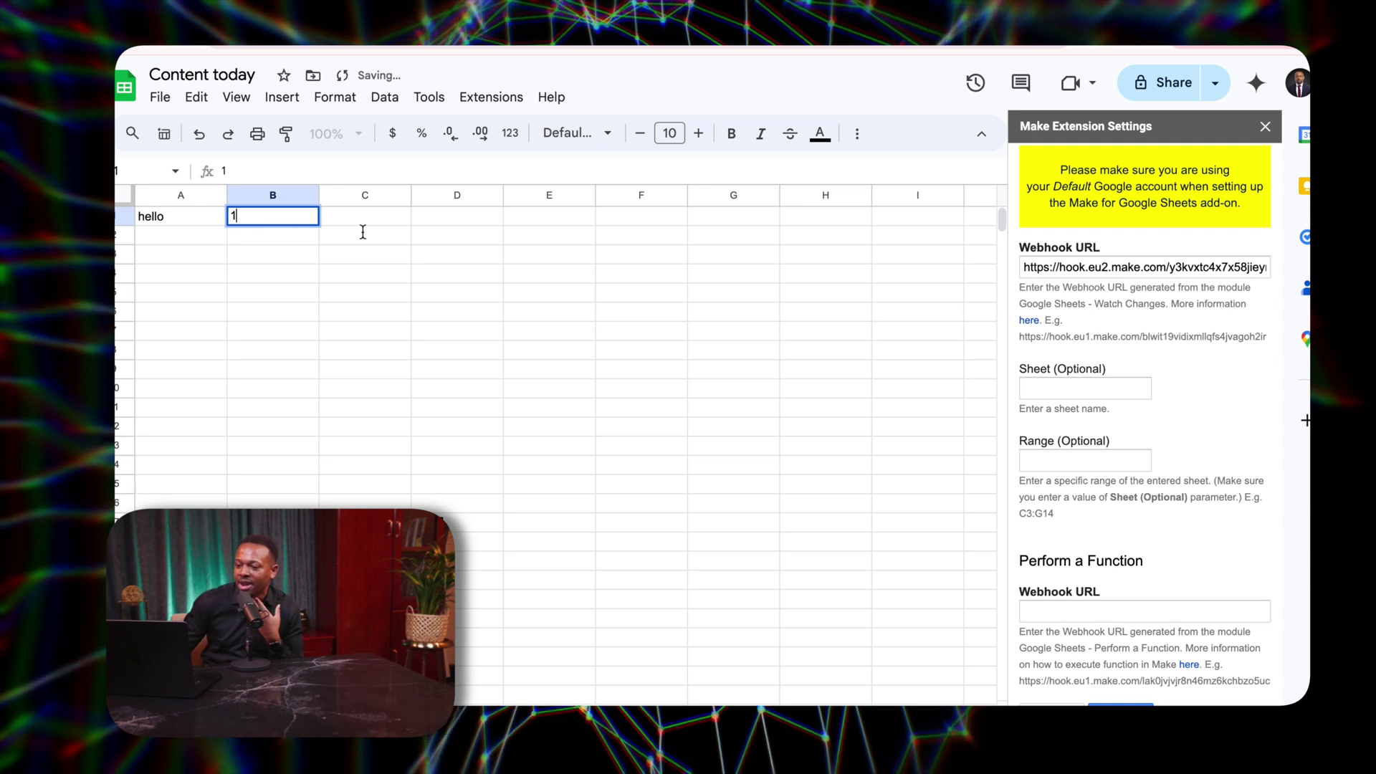
pyautogui.click(360, 222)
pyautogui.write('2')
pyautogui.click(455, 225)
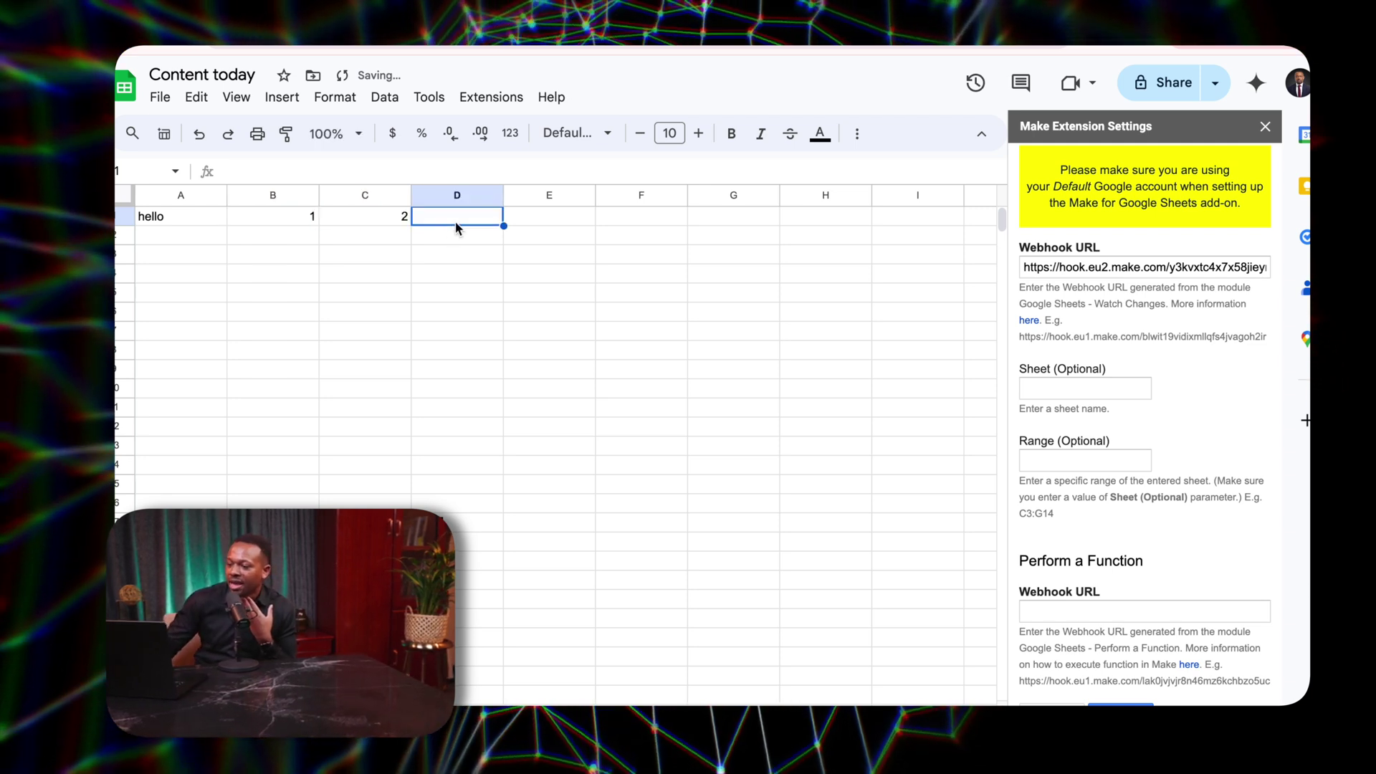
pyautogui.click(561, 218)
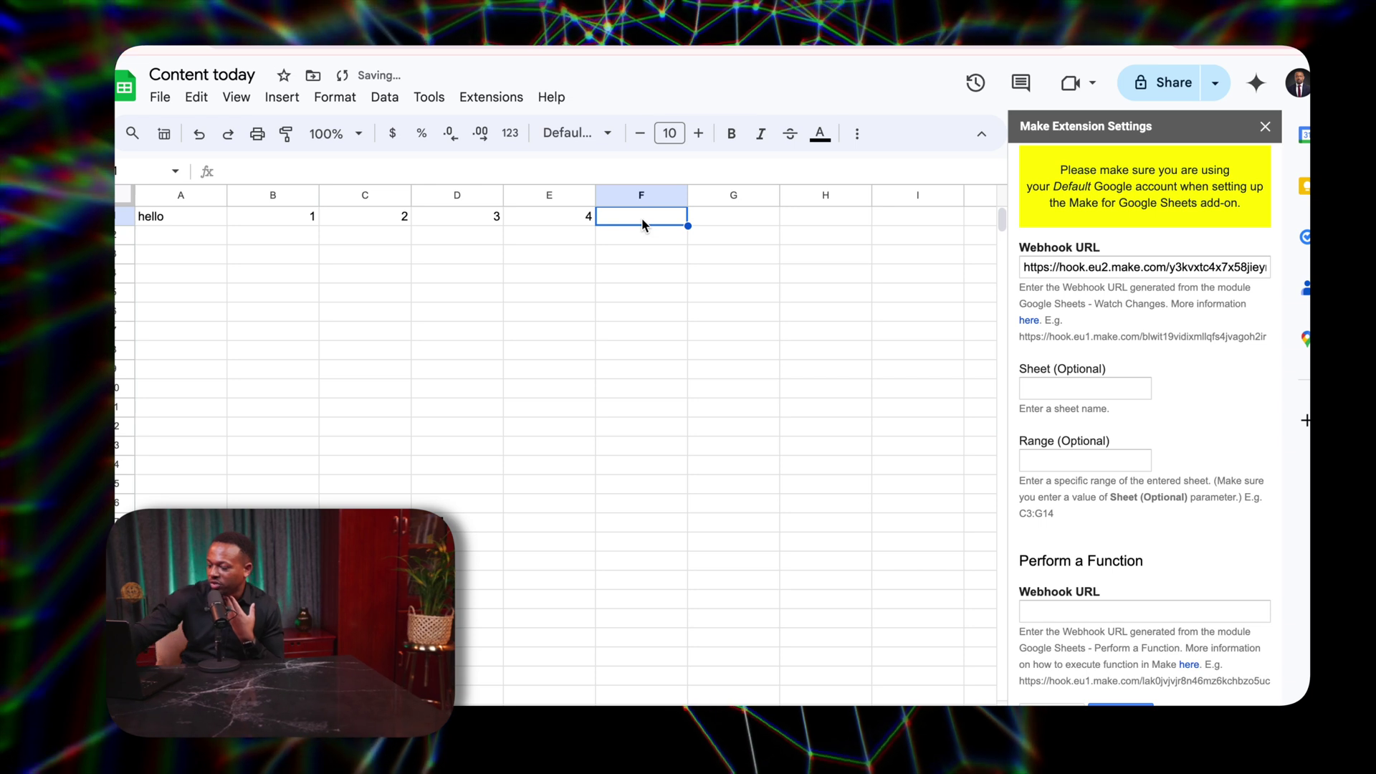
pyautogui.write('5')
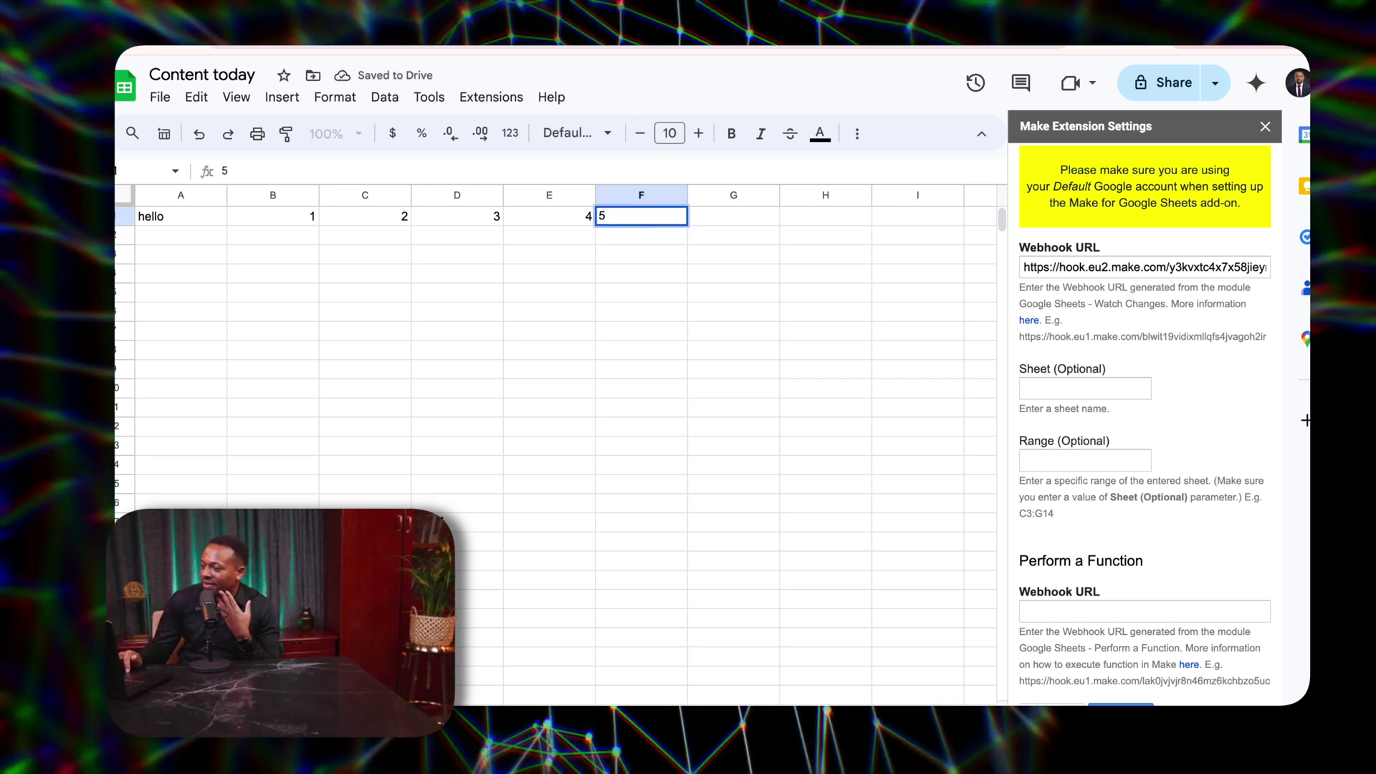
pyautogui.click(932, 53)
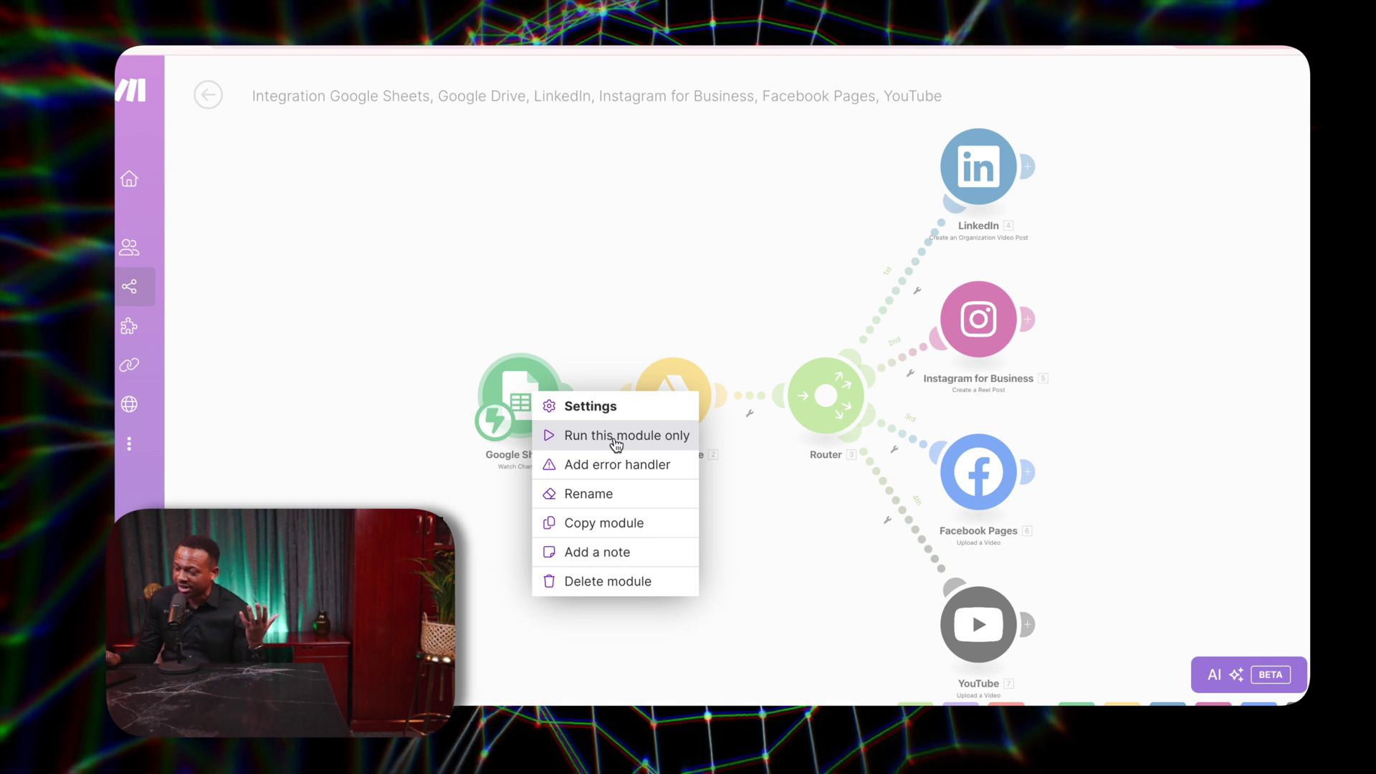
# Run only the Google Sheets trigger, then enter 'bye' in cell A2 to fire it
pyautogui.click(617, 437)
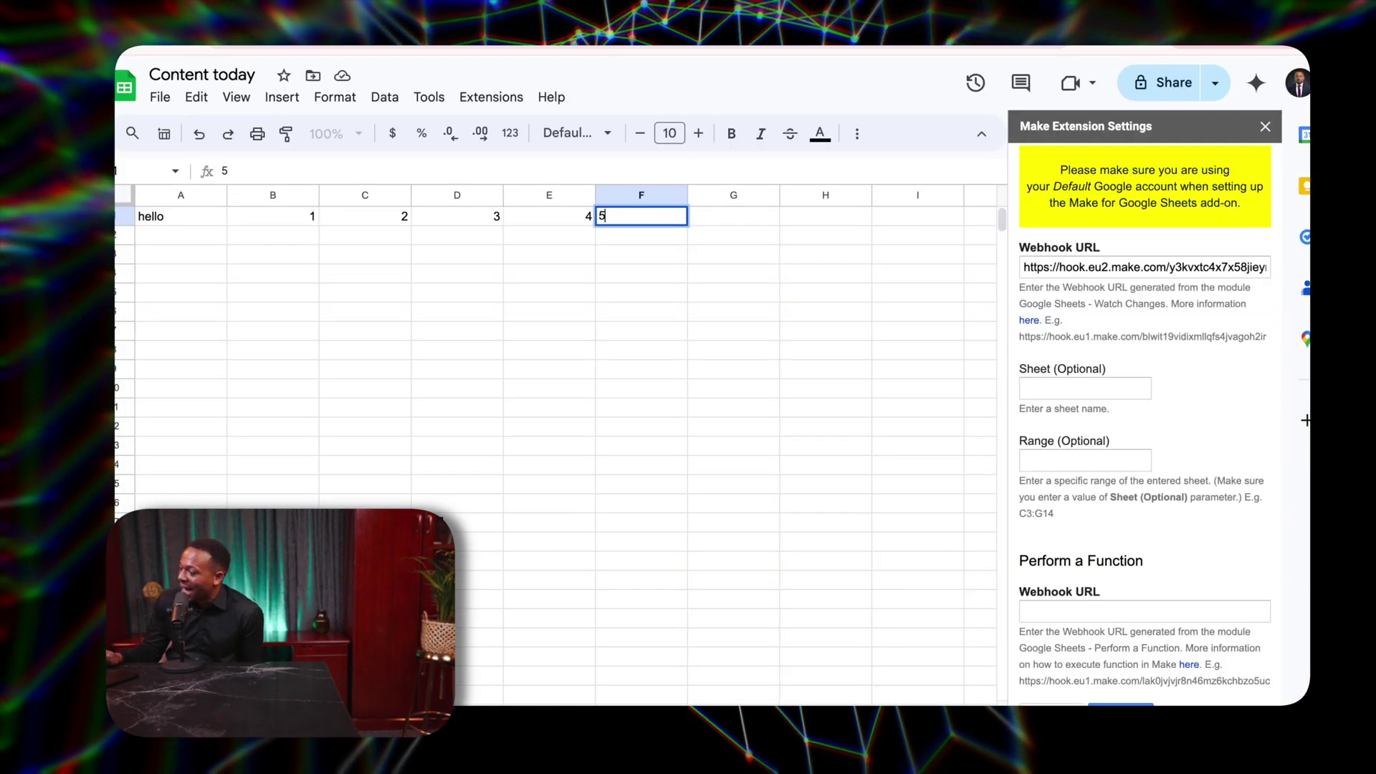
pyautogui.doubleClick(184, 238)
pyautogui.write('b')
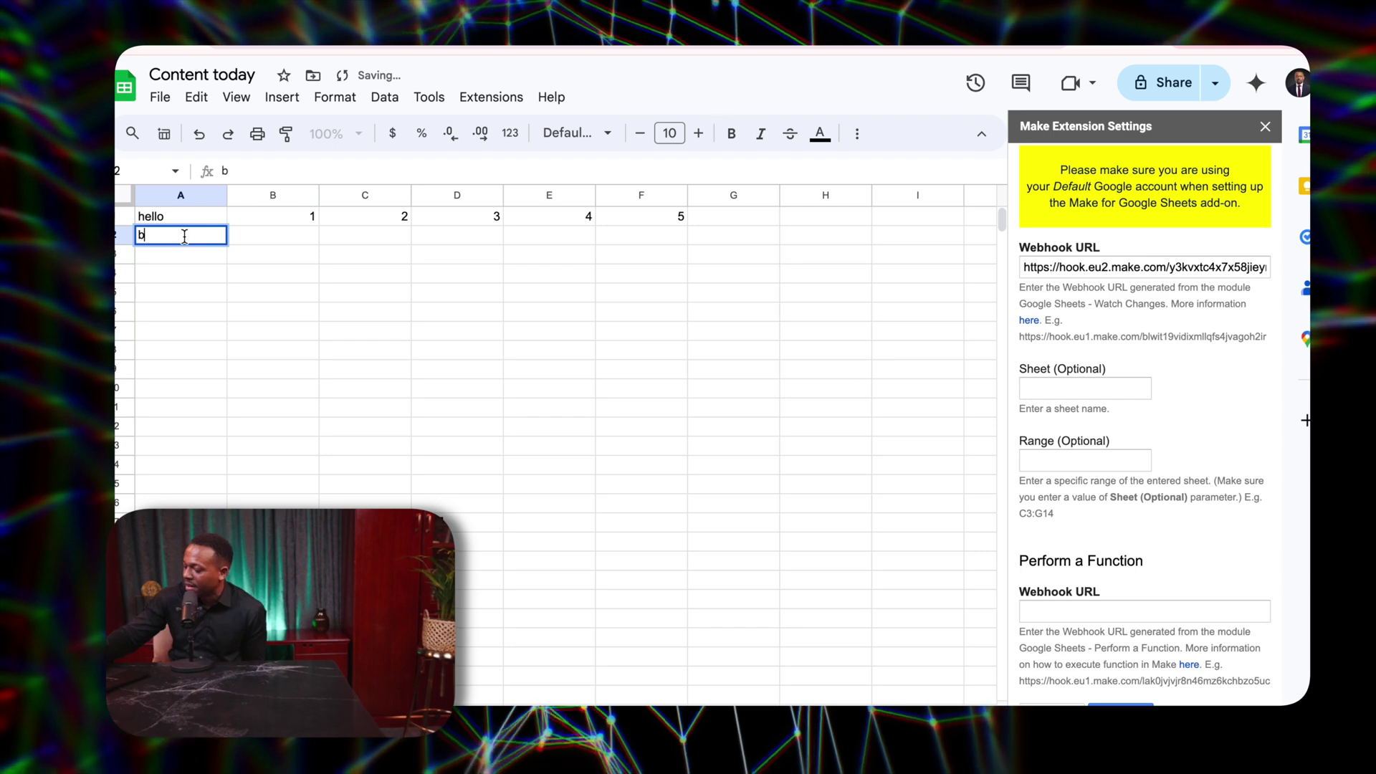
pyautogui.write('ye')
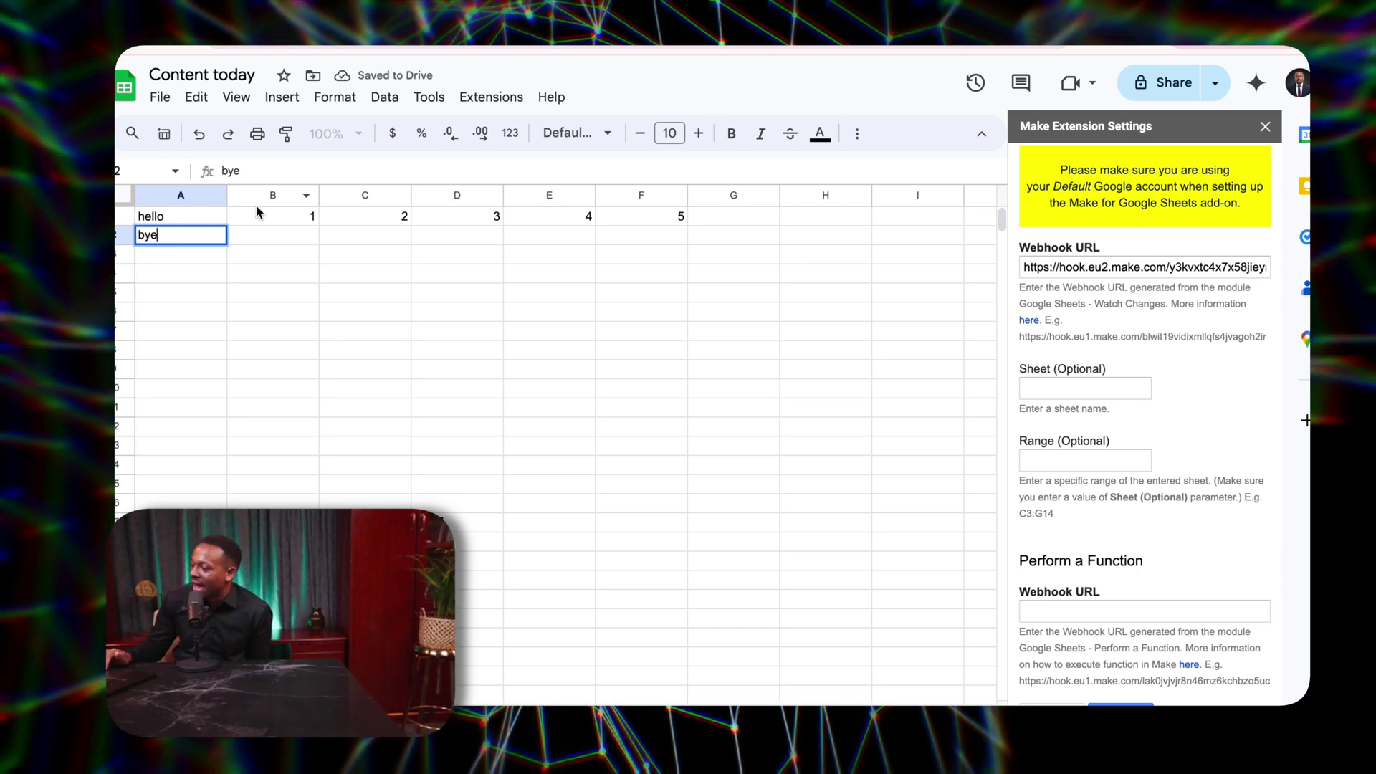
pyautogui.press('Return')
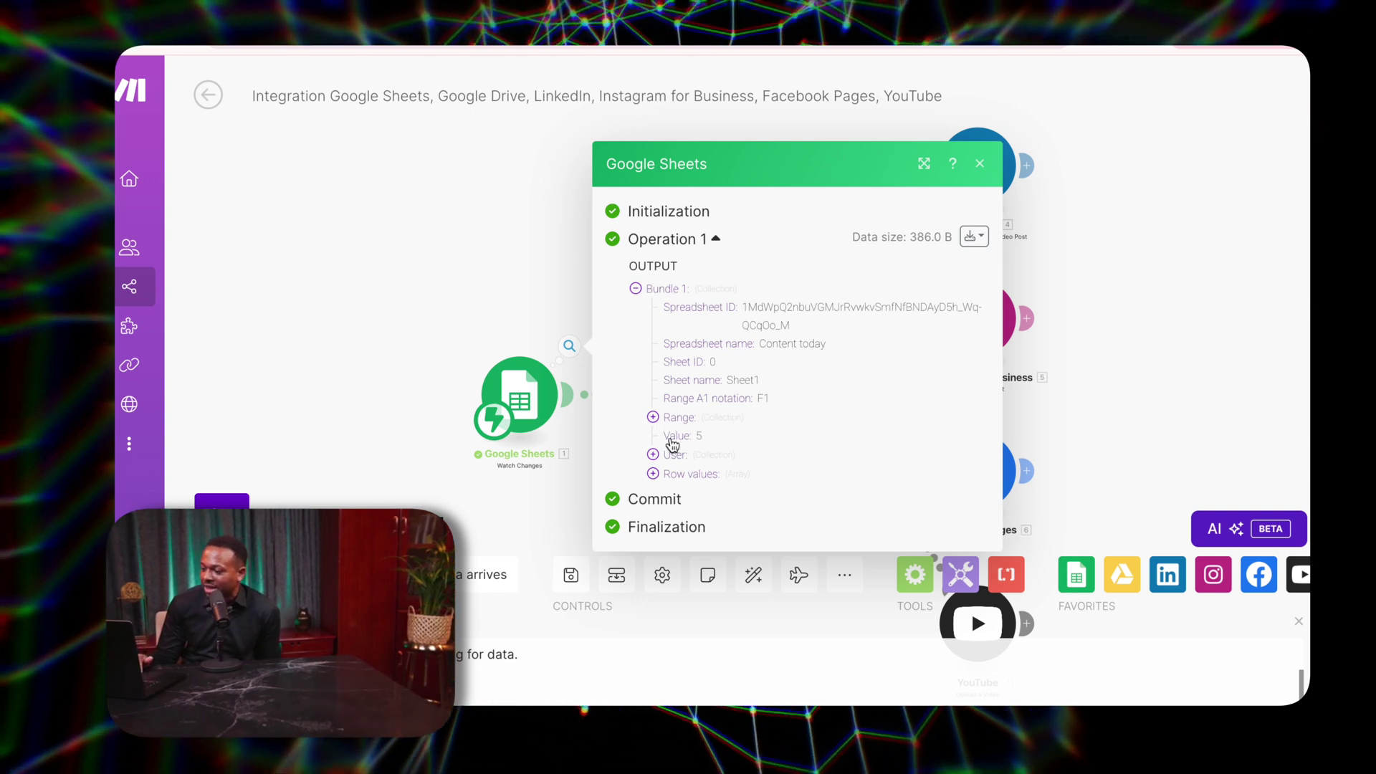
# Expand the trigger output's Row values to check hello through 5, then open Google Drive
pyautogui.click(652, 455)
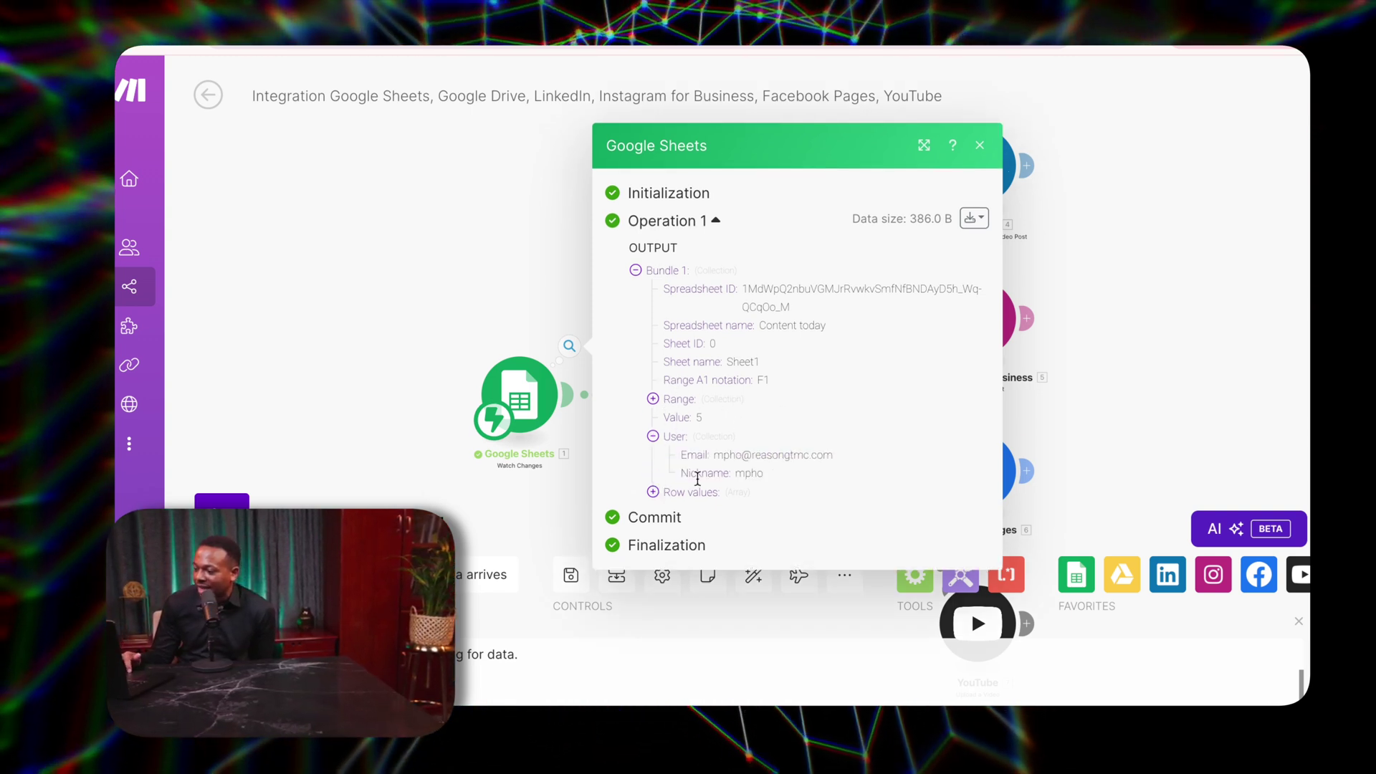
pyautogui.click(653, 491)
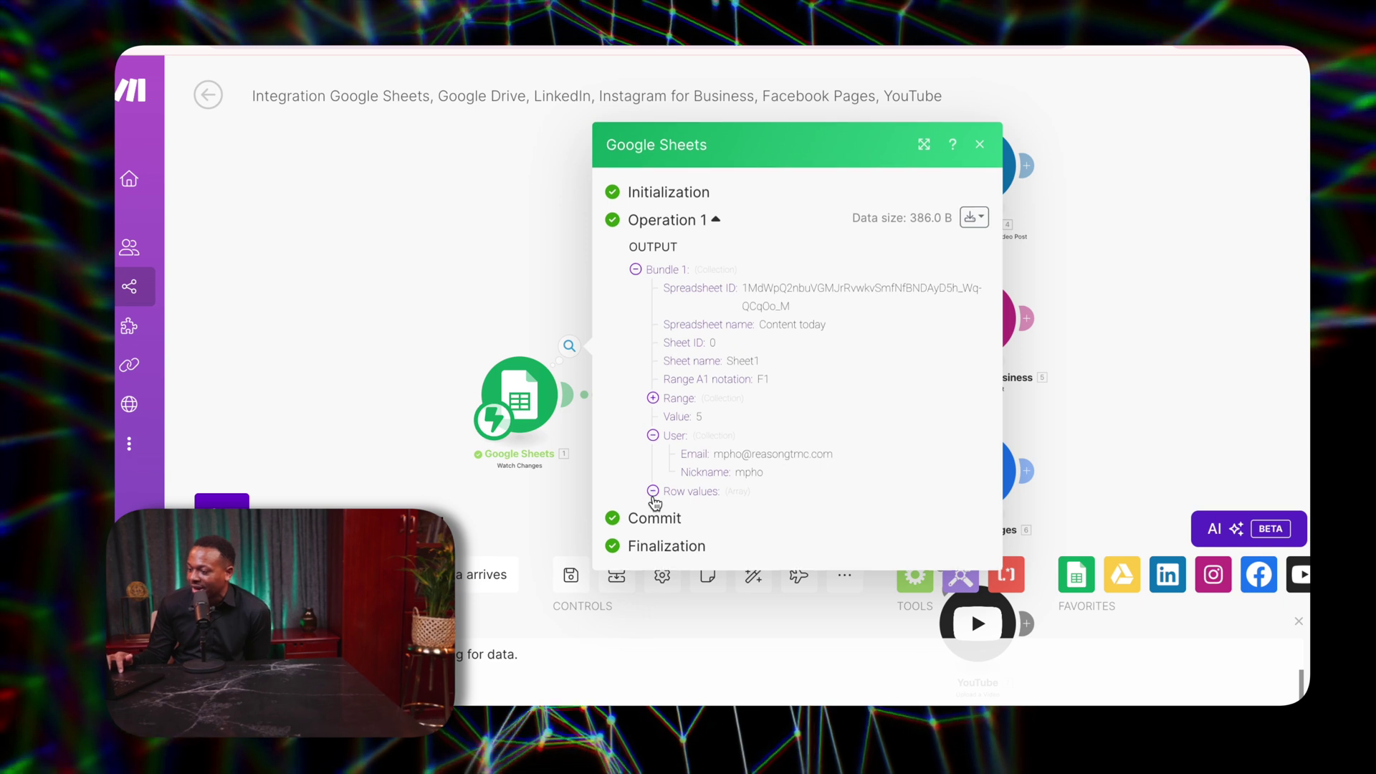
pyautogui.click(653, 426)
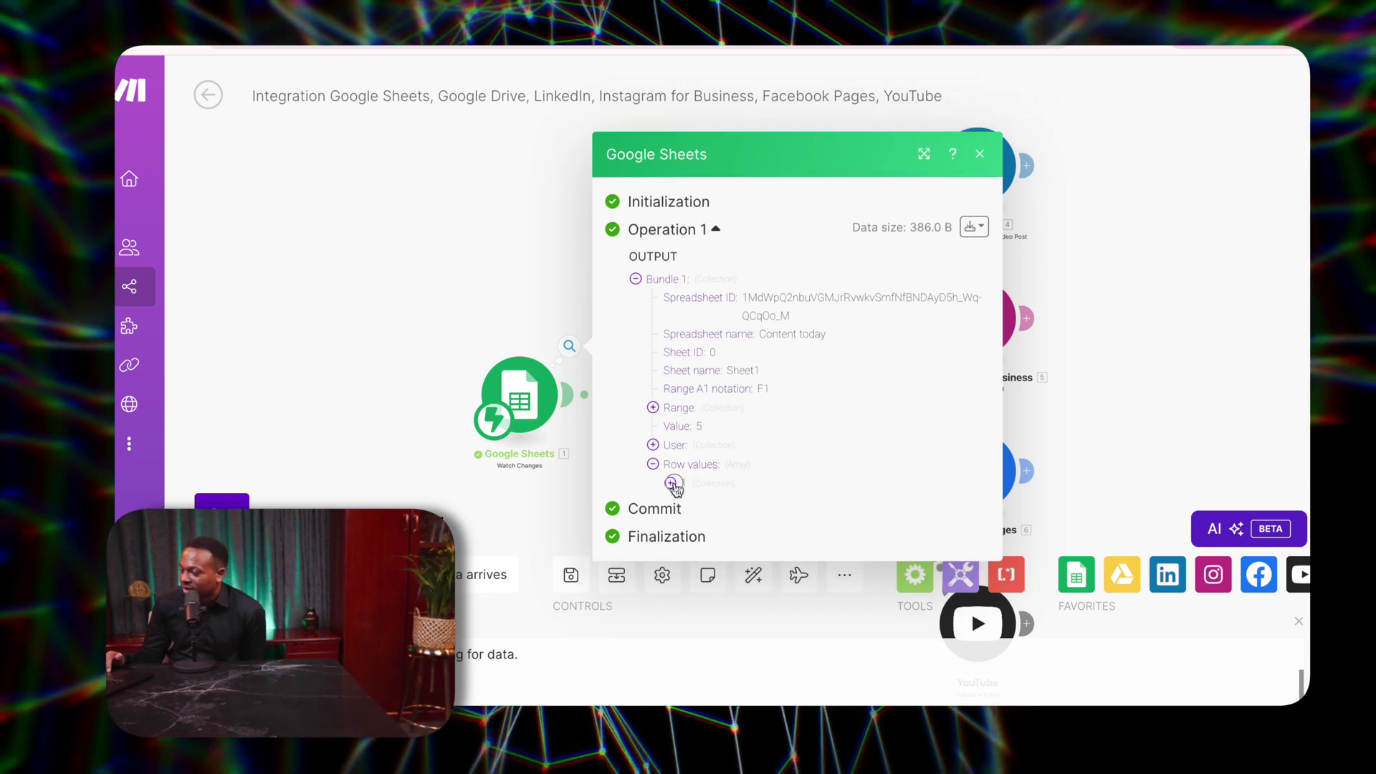
pyautogui.click(670, 481)
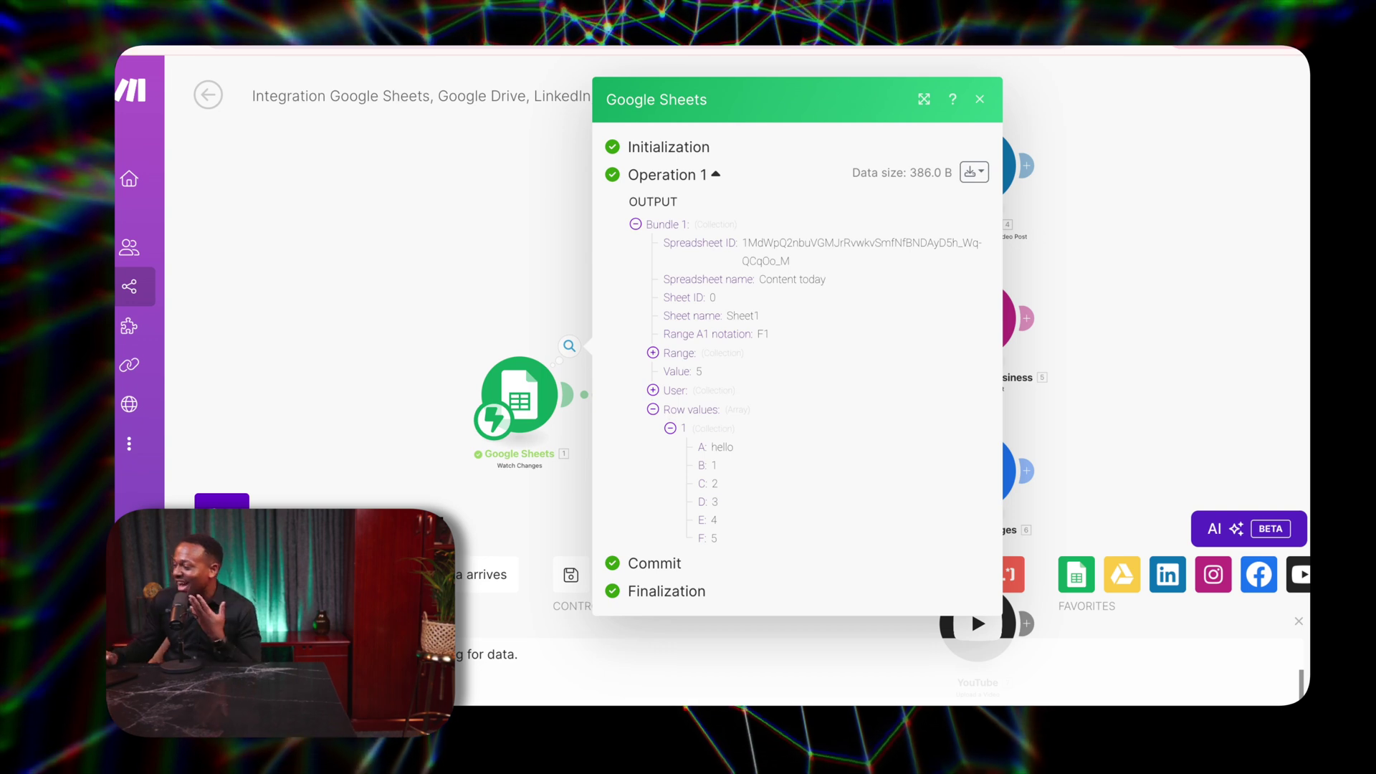
pyautogui.click(979, 100)
pyautogui.click(699, 374)
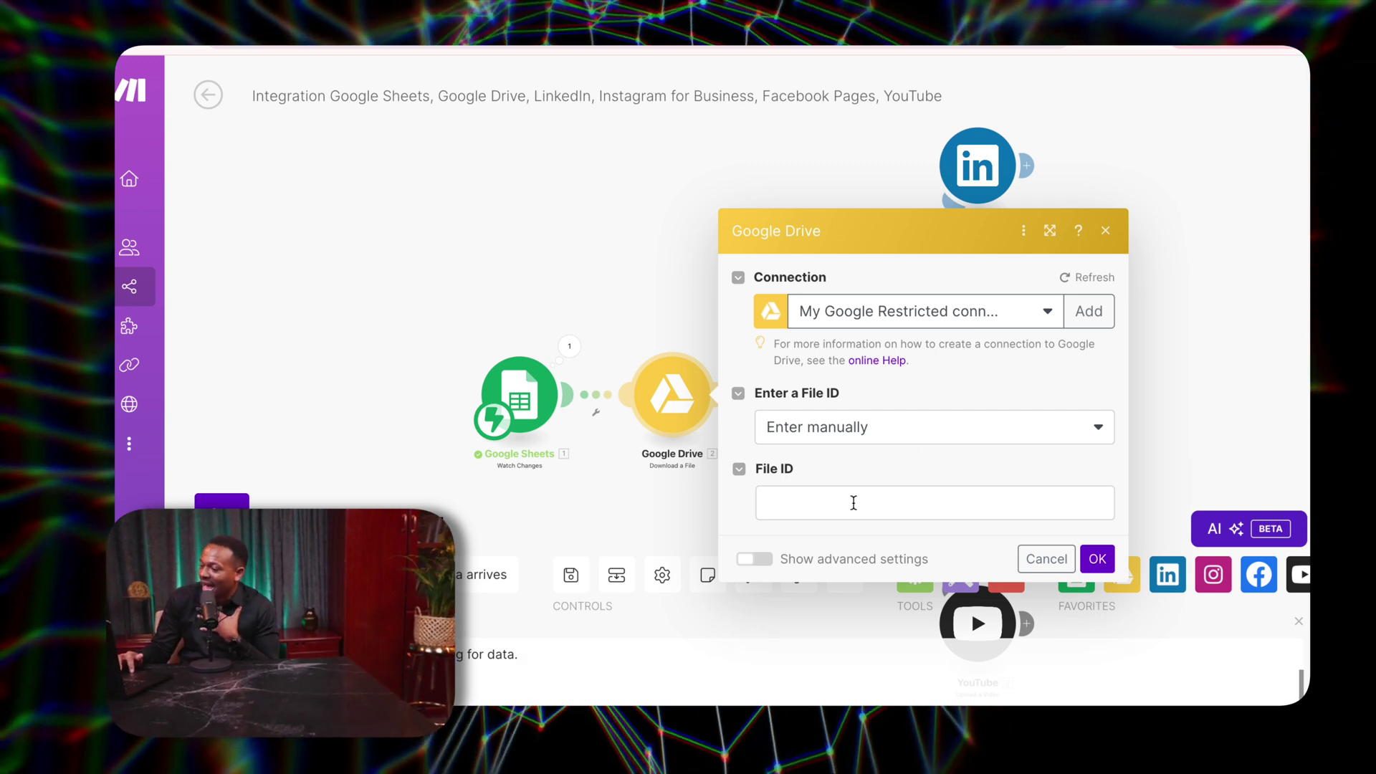
# Map the Range Row start value into the Drive module's File ID and confirm
pyautogui.click(909, 501)
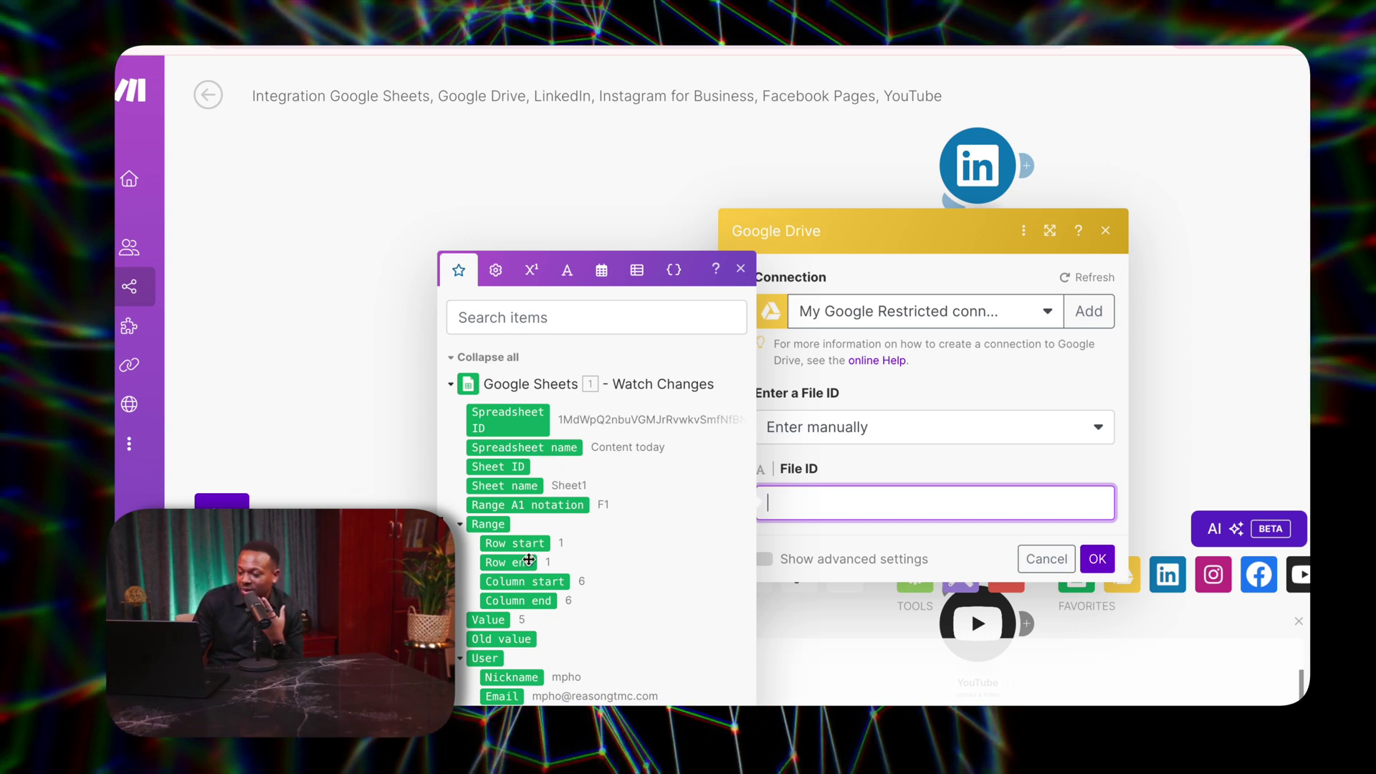
pyautogui.click(514, 543)
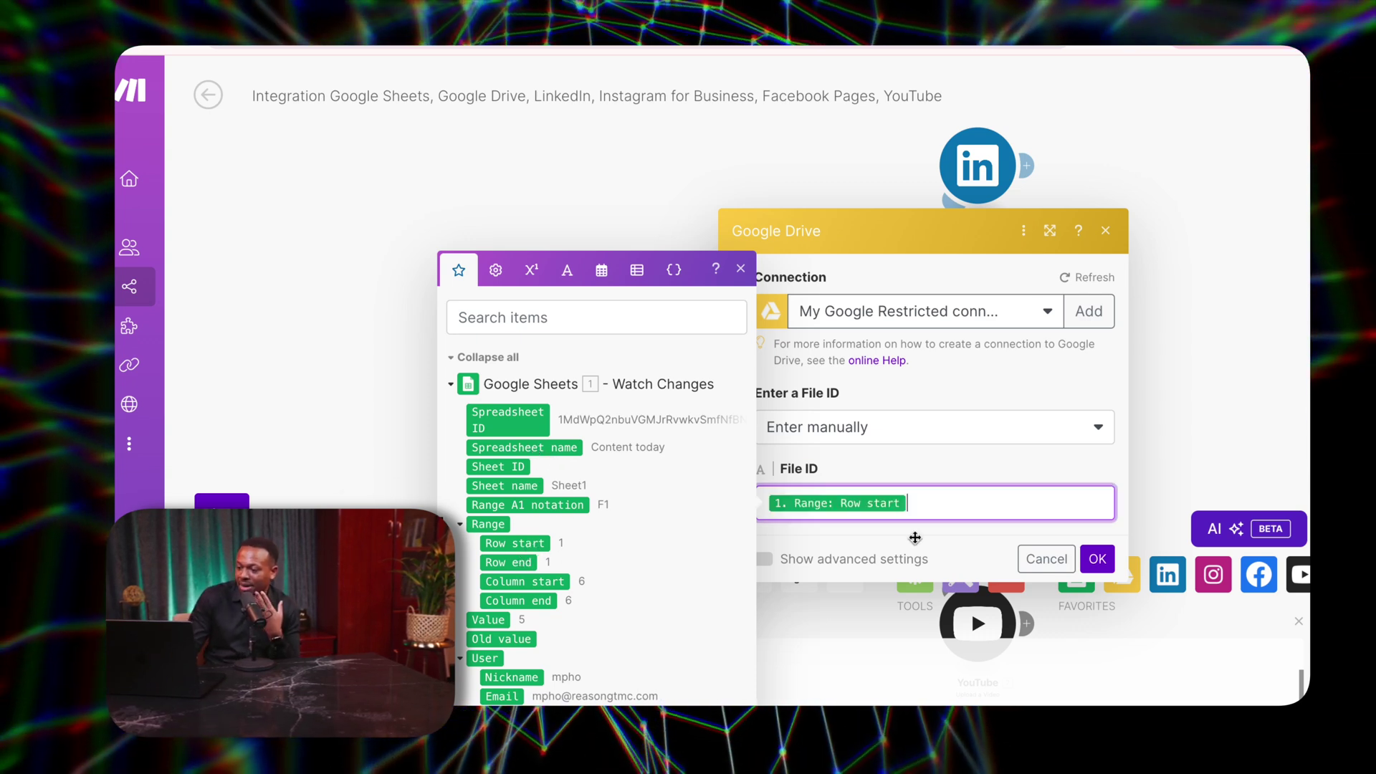
pyautogui.click(1097, 558)
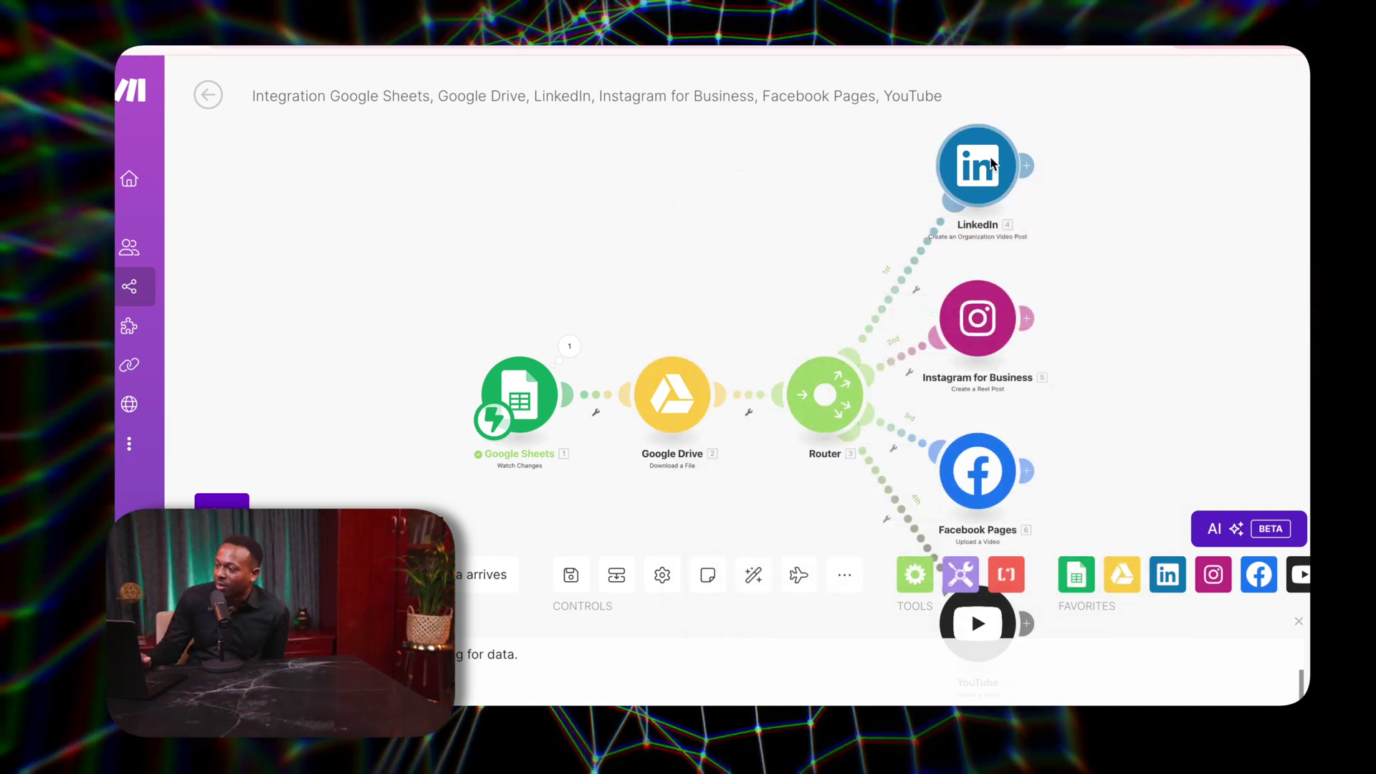
pyautogui.click(979, 170)
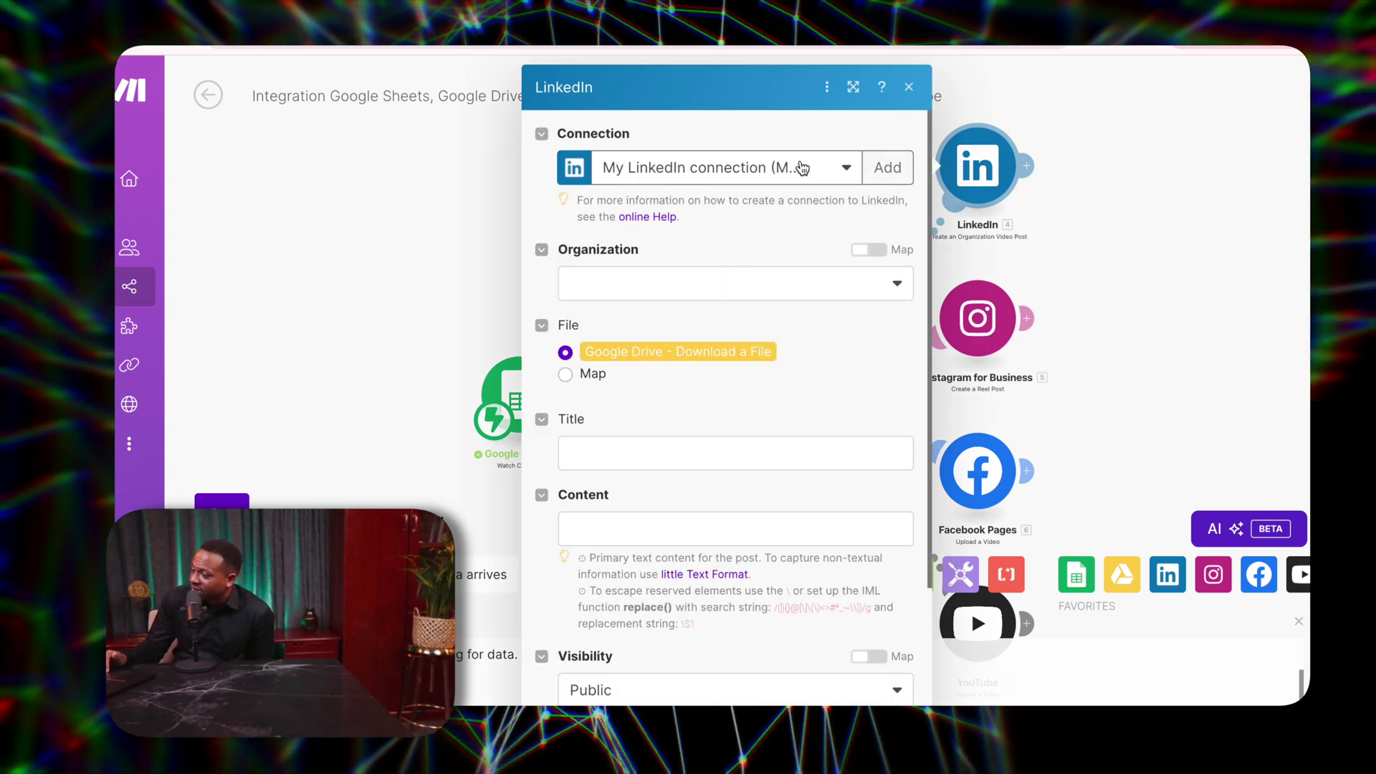
pyautogui.press('Escape')
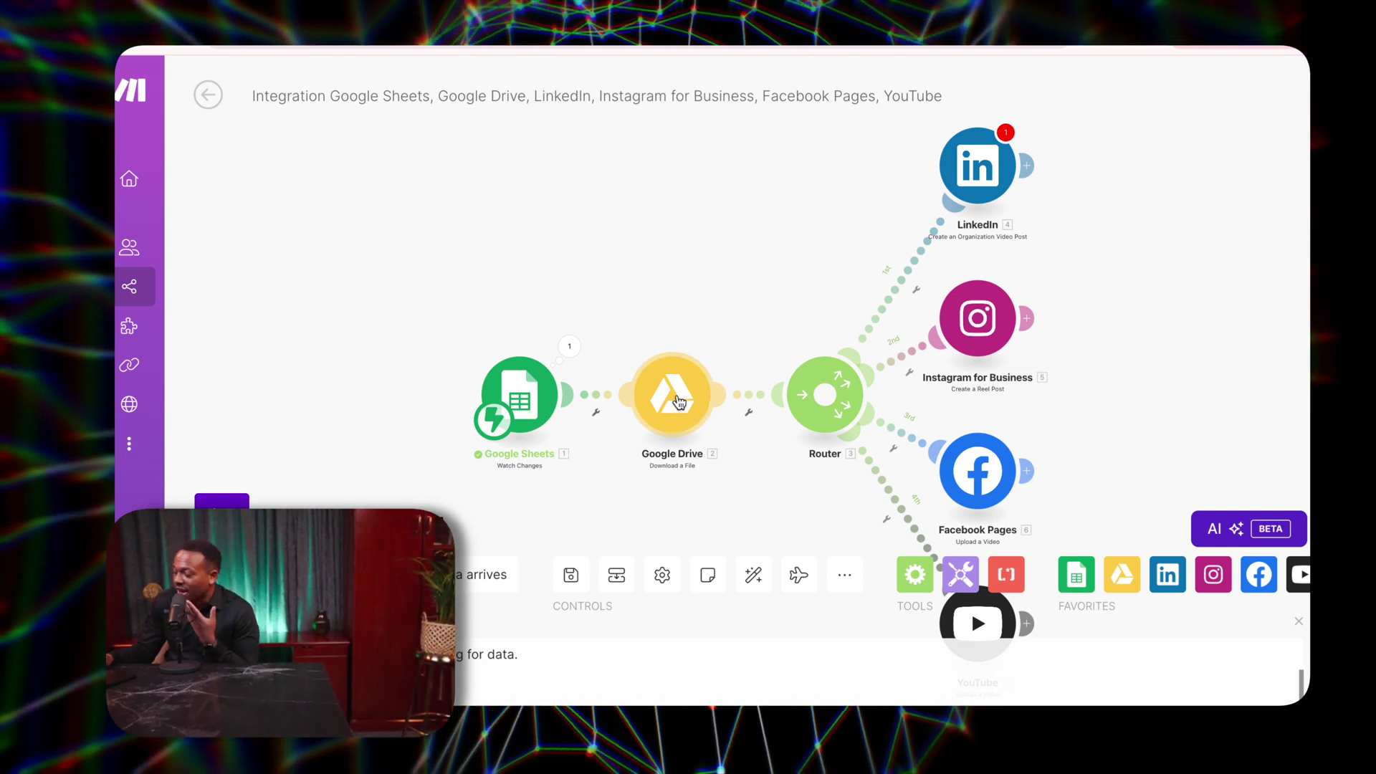
# Switch the Drive File ID to Select from the list and pick Content today in My Drive
pyautogui.click(675, 399)
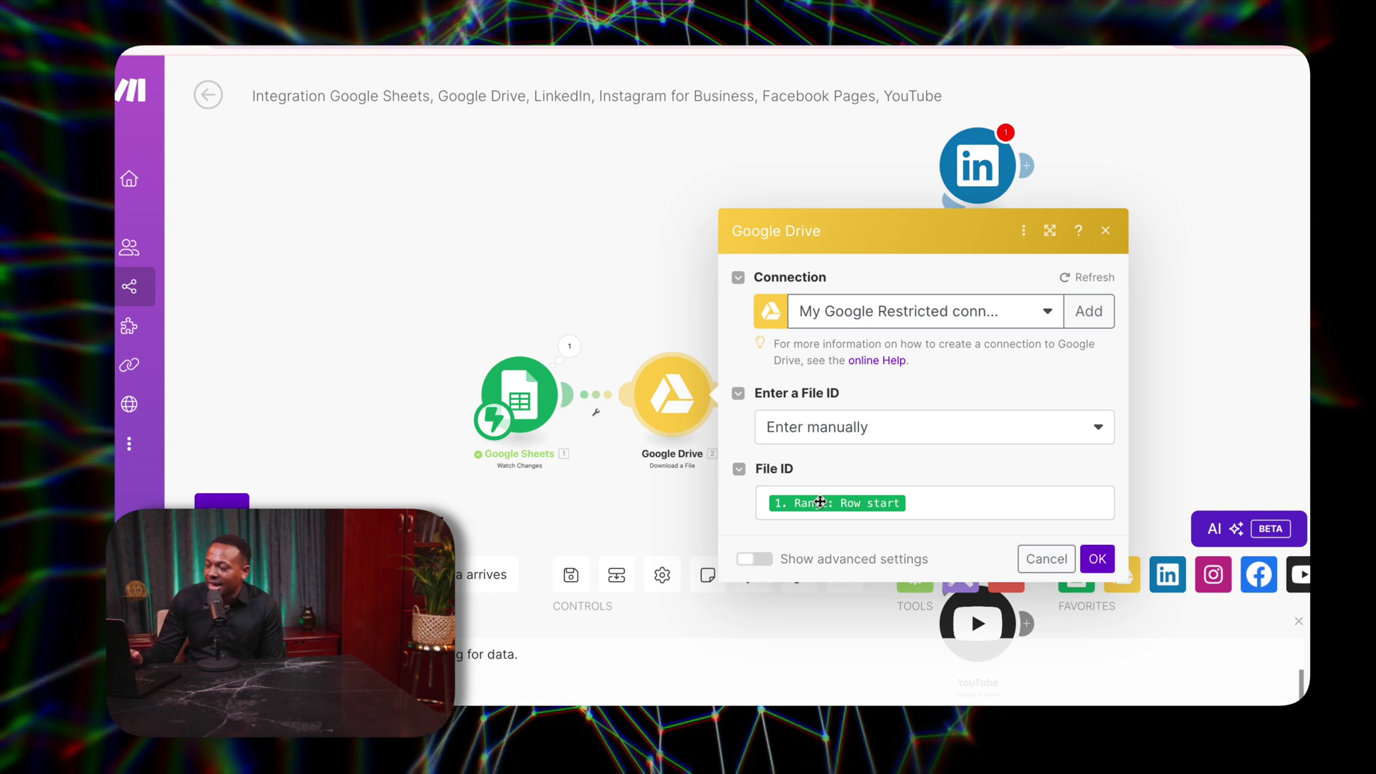
pyautogui.click(805, 434)
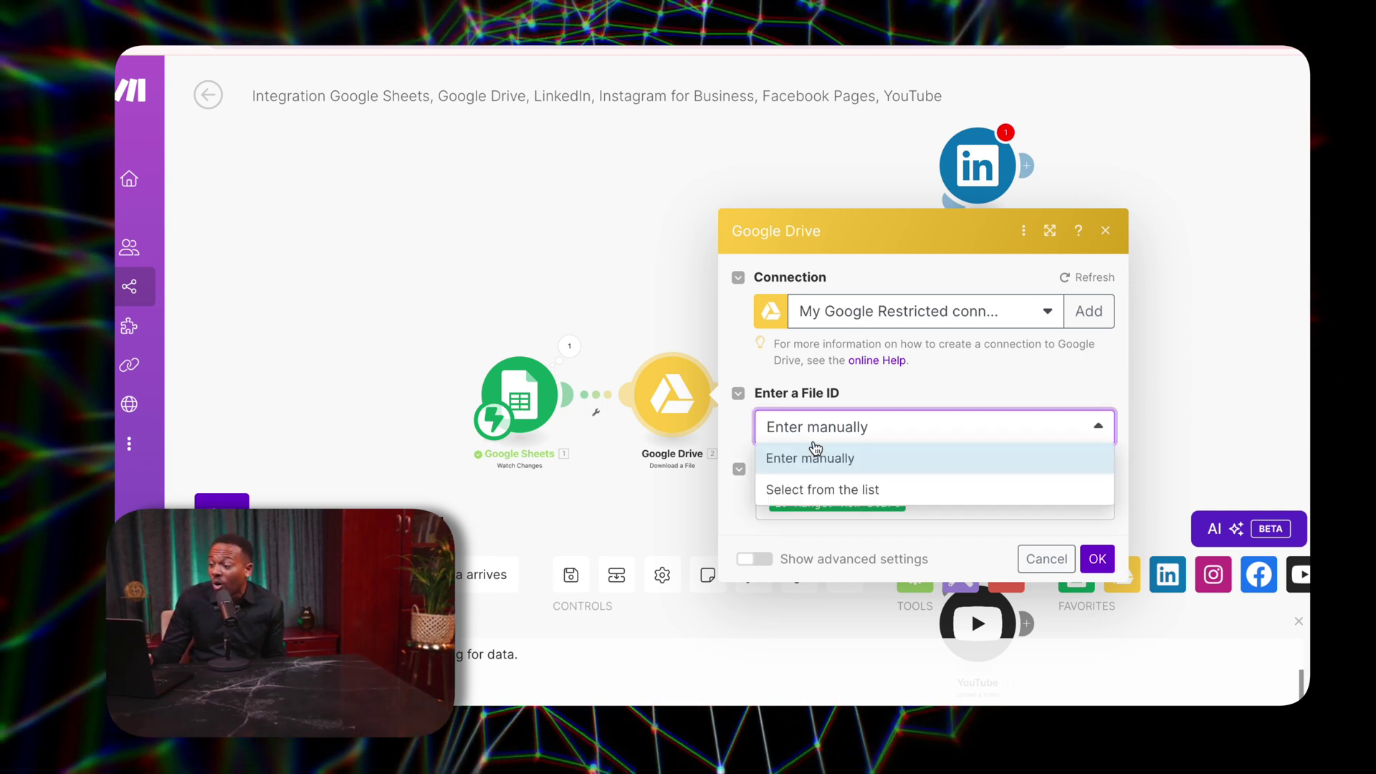
pyautogui.click(831, 490)
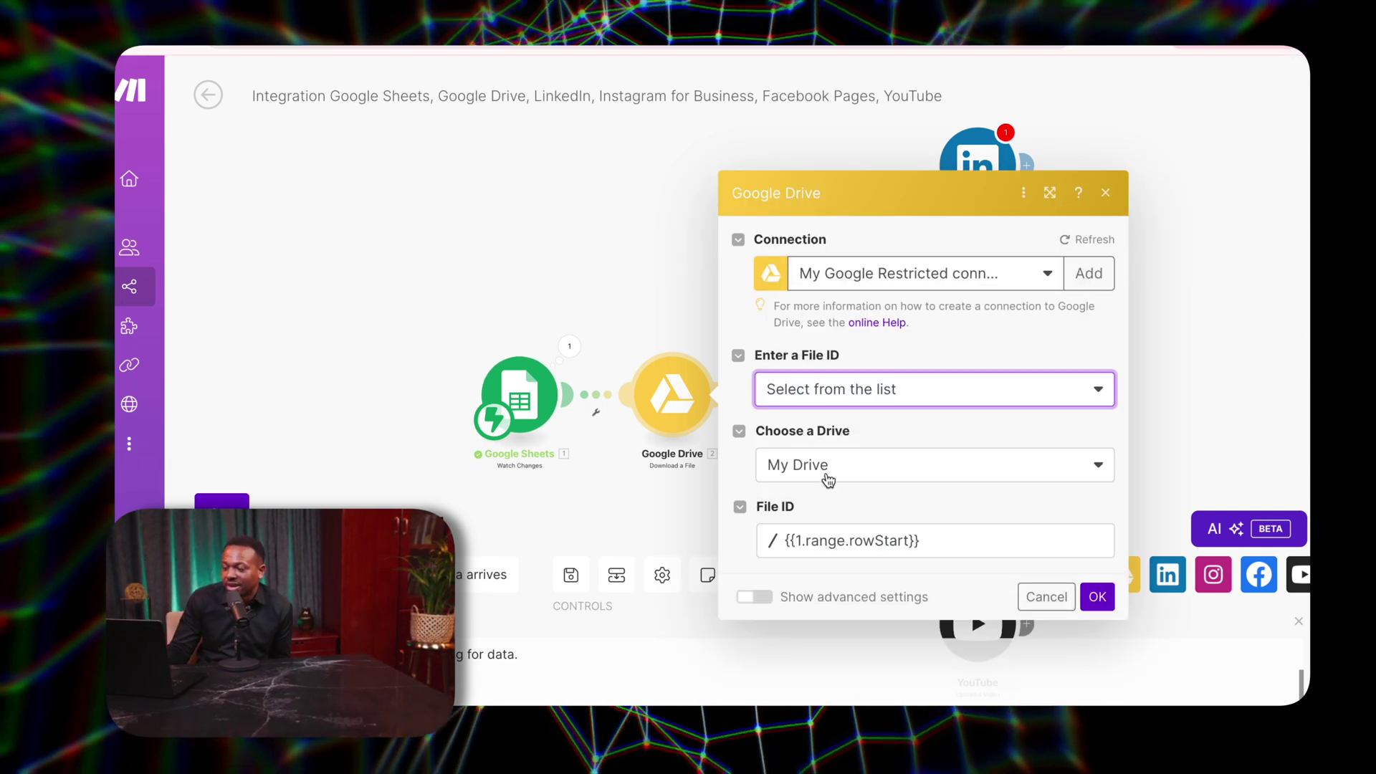
pyautogui.click(829, 480)
pyautogui.click(825, 500)
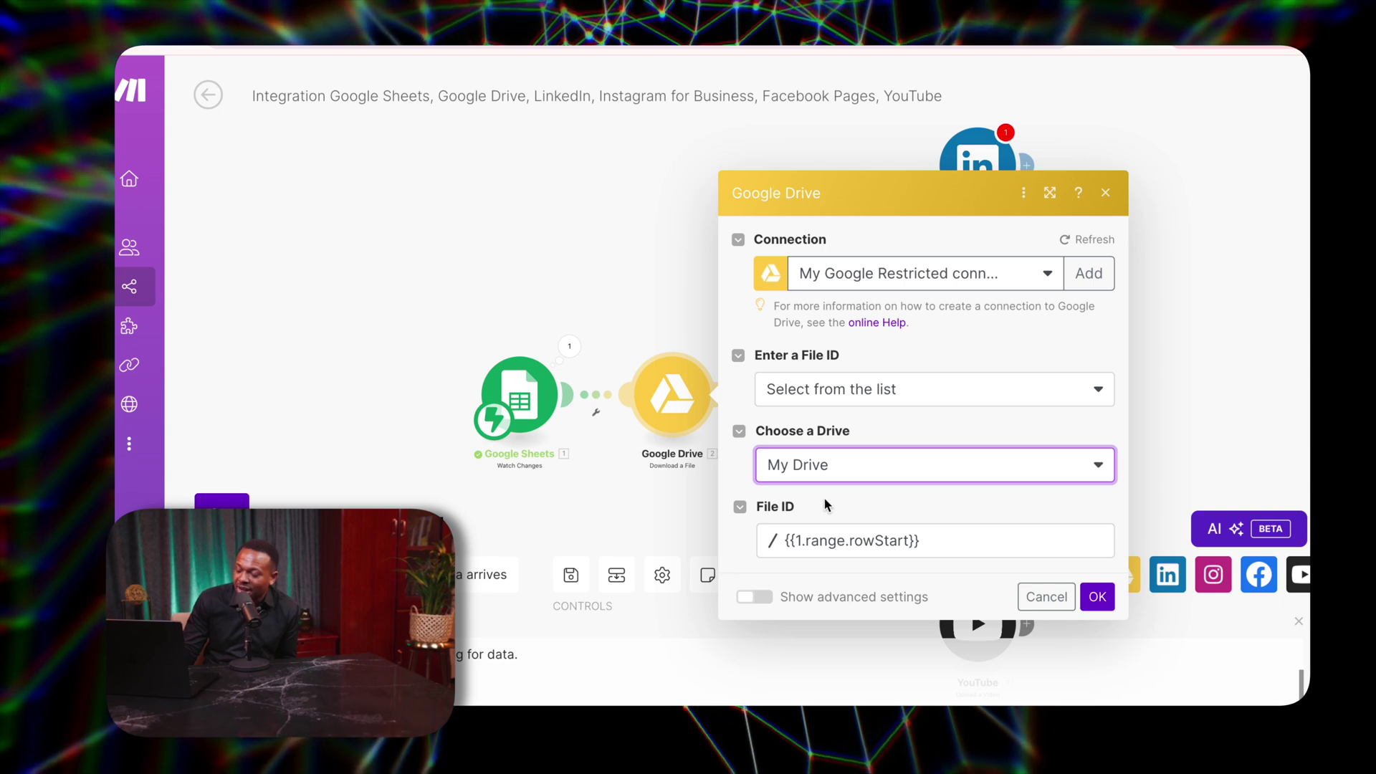
pyautogui.click(837, 536)
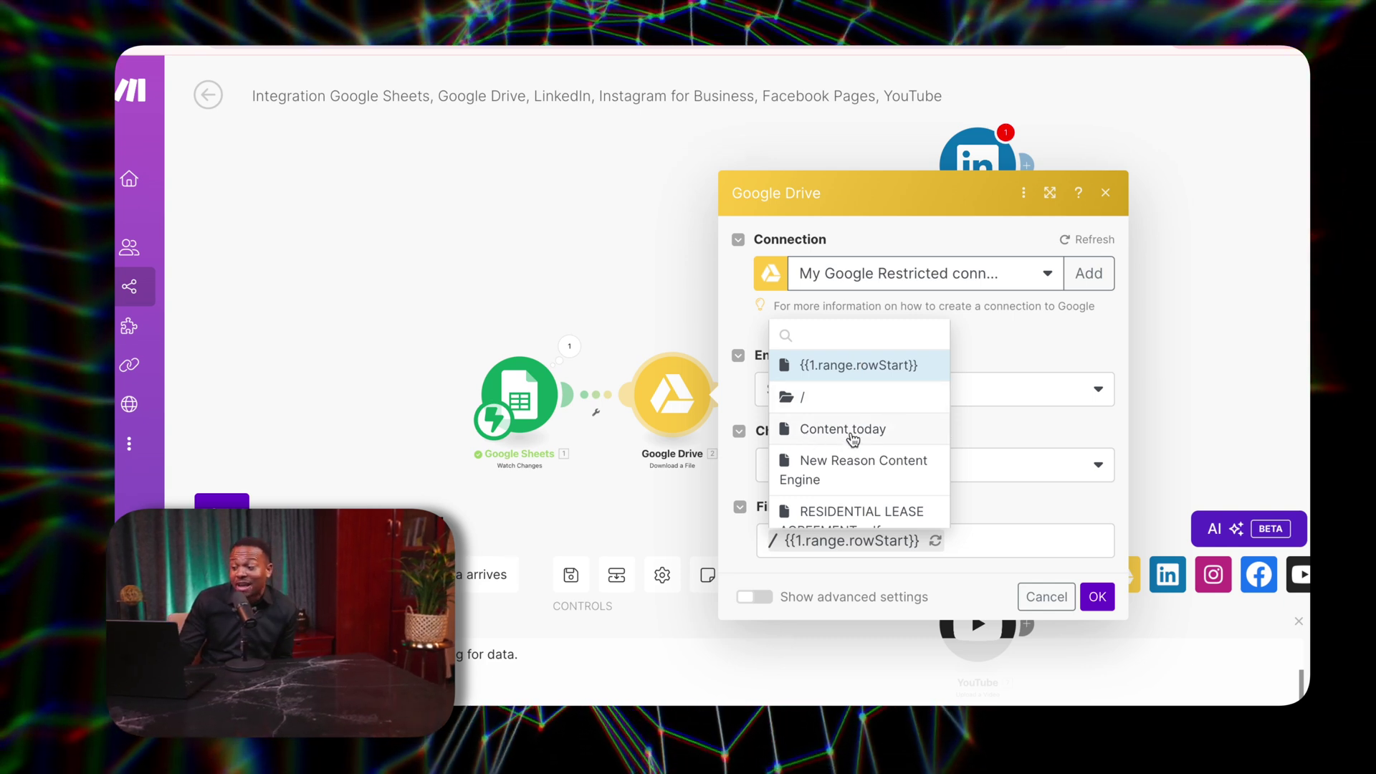
pyautogui.click(851, 431)
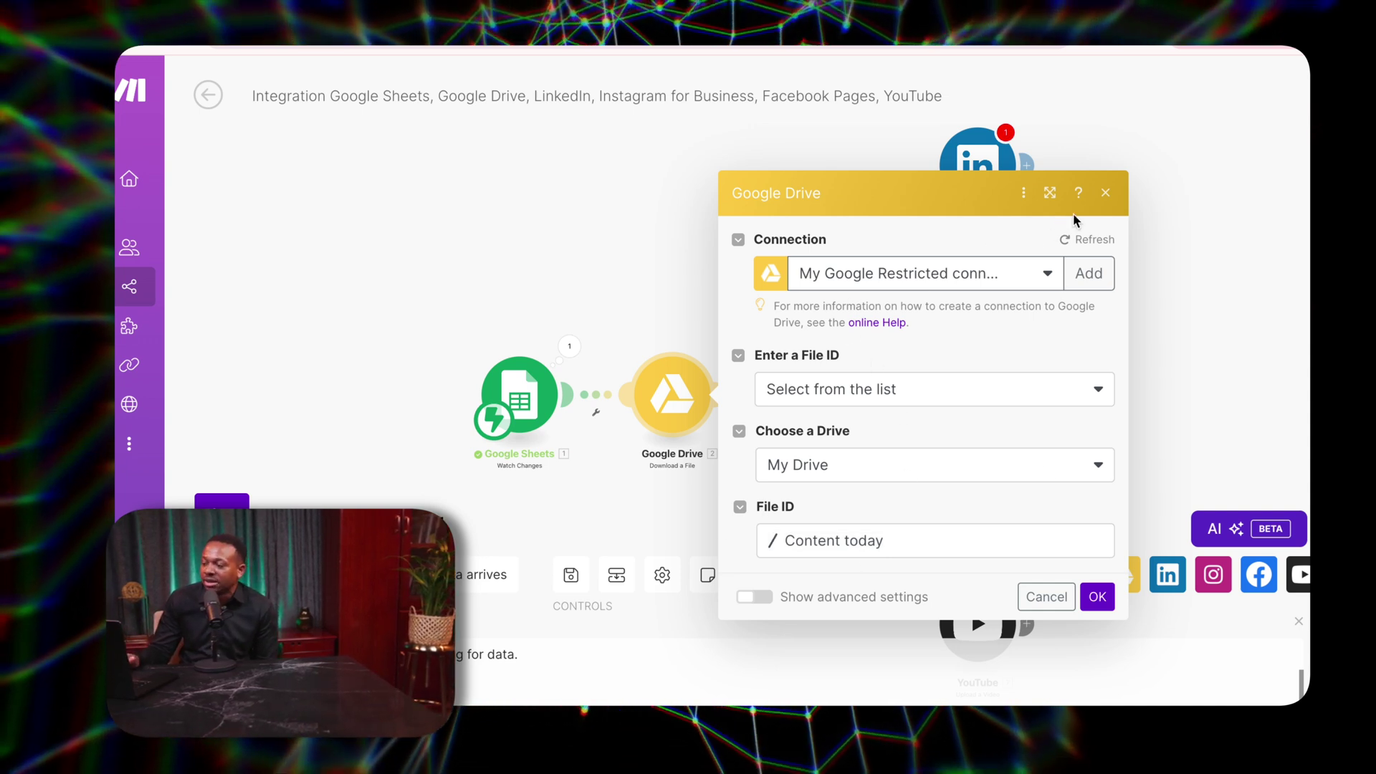
# Choose the organization page the LinkedIn video post goes to
pyautogui.click(1107, 193)
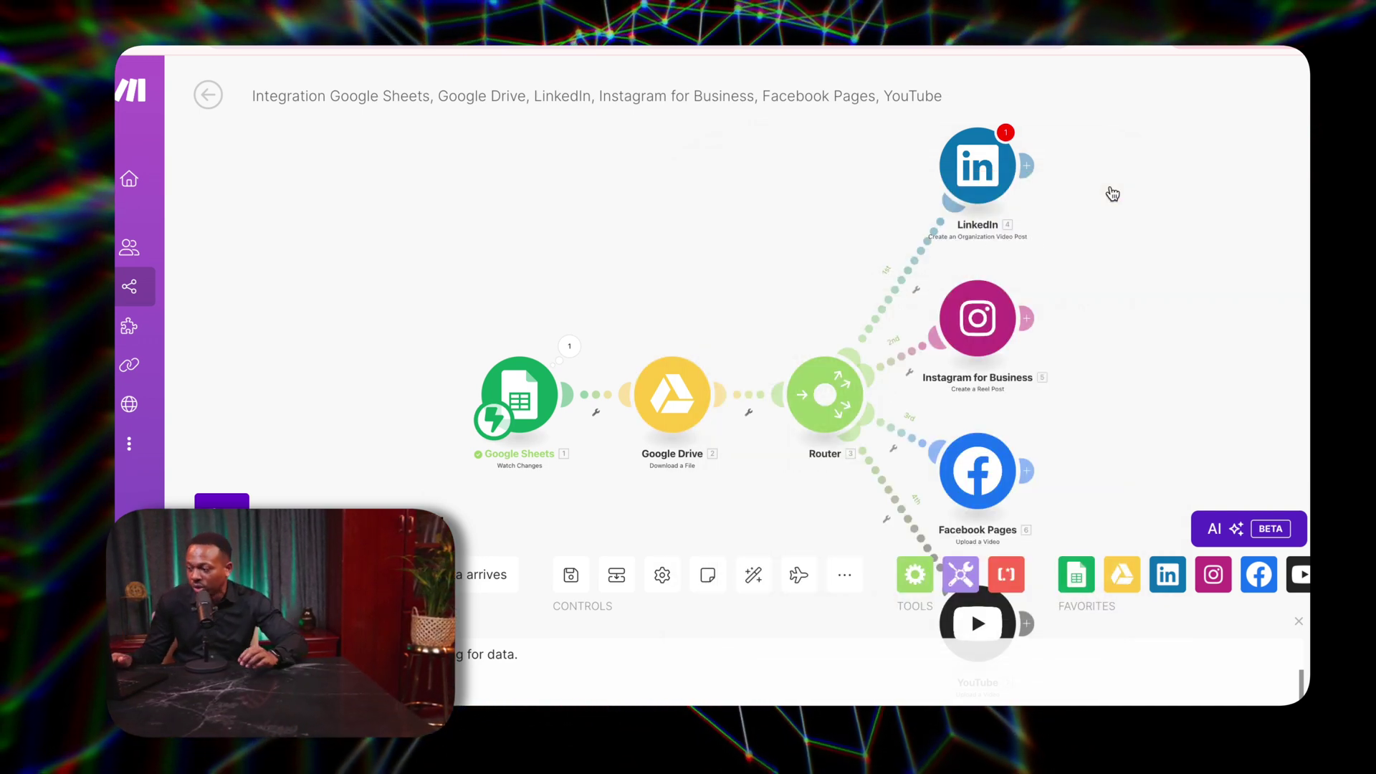
pyautogui.click(966, 169)
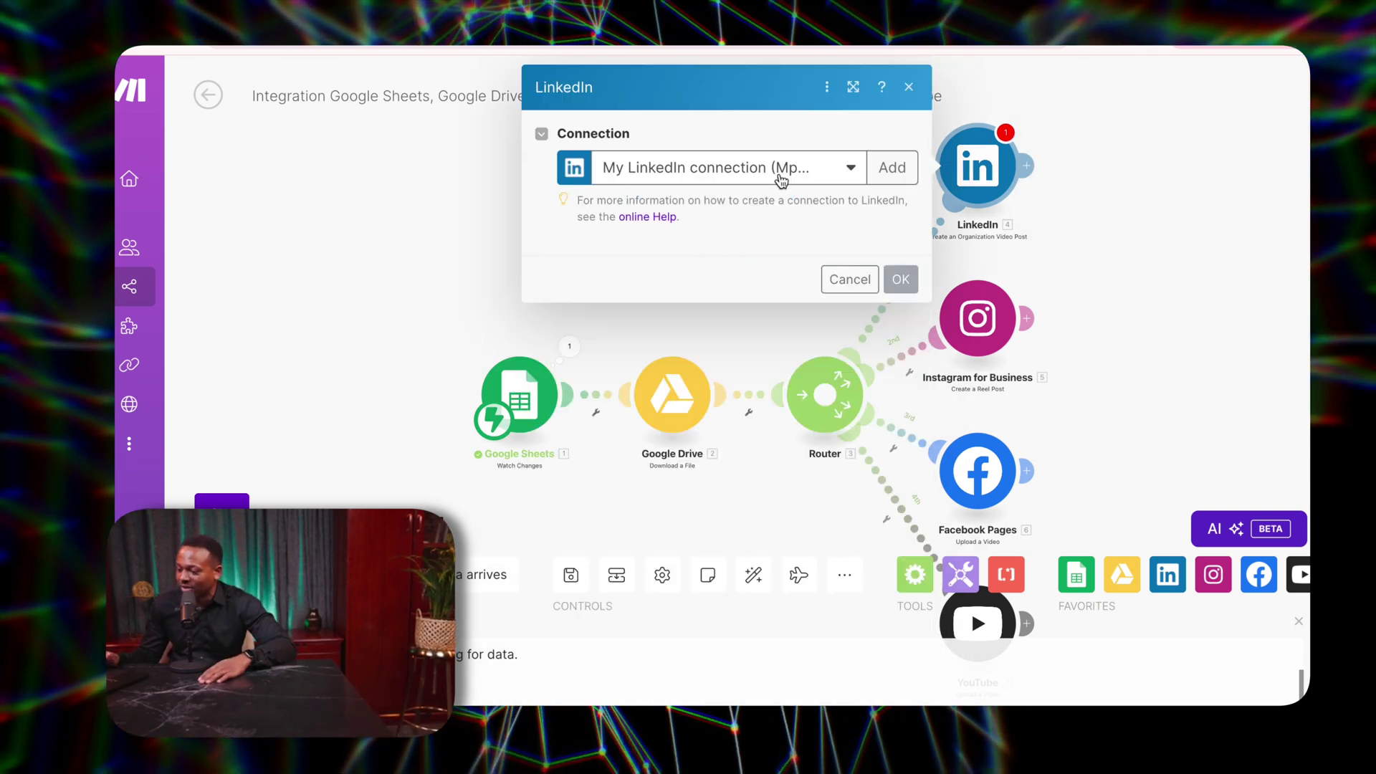
pyautogui.click(663, 287)
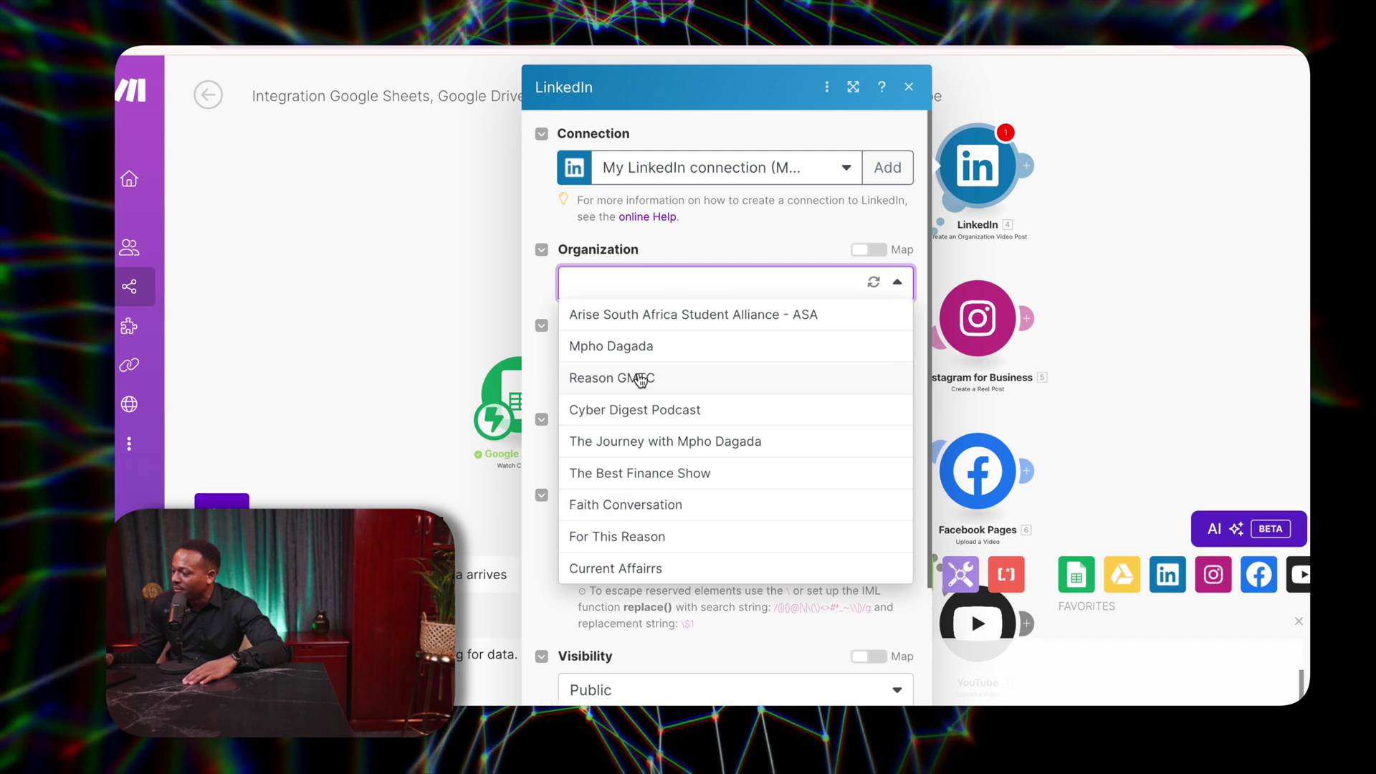
pyautogui.click(631, 354)
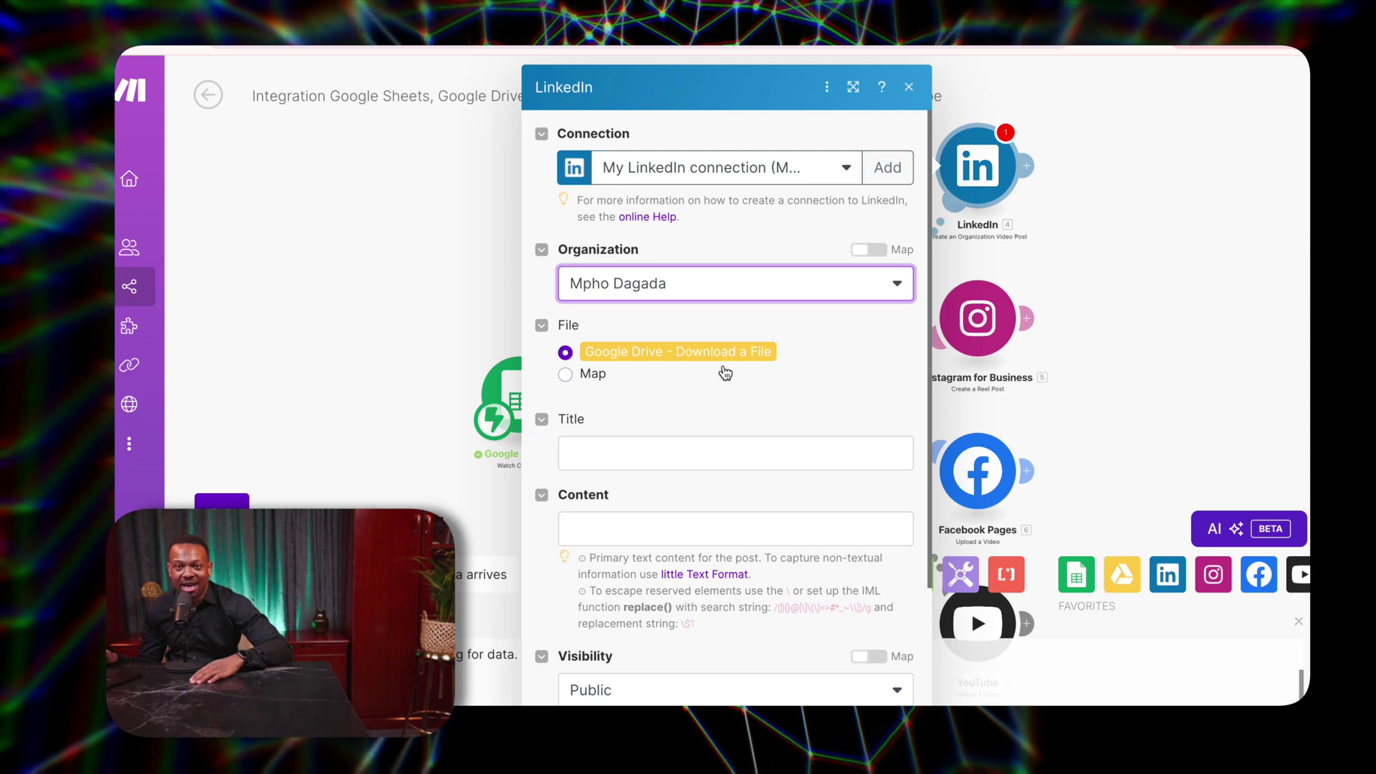
# Map row value A into the LinkedIn Title and row value B into Content
pyautogui.click(629, 460)
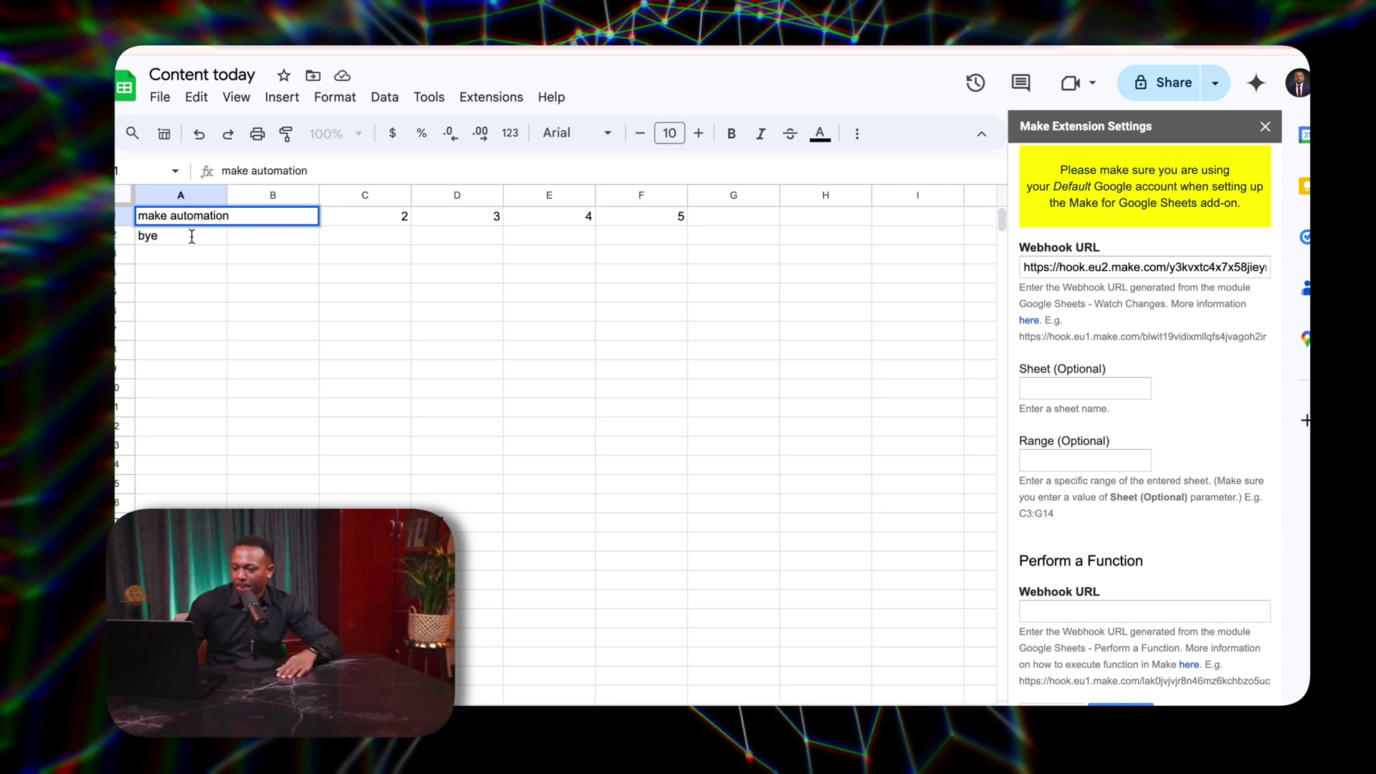
pyautogui.click(184, 256)
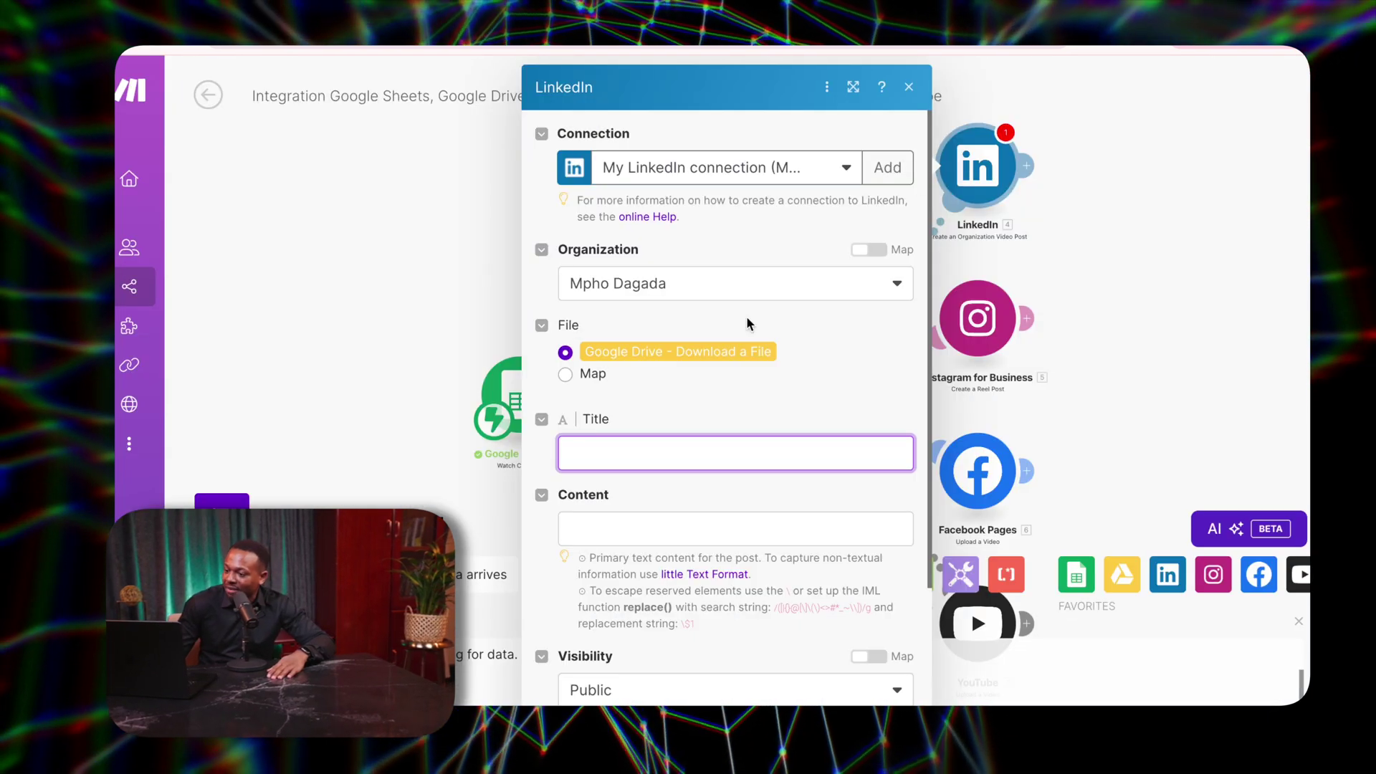
pyautogui.click(621, 445)
pyautogui.scroll(-10, 1004, 506)
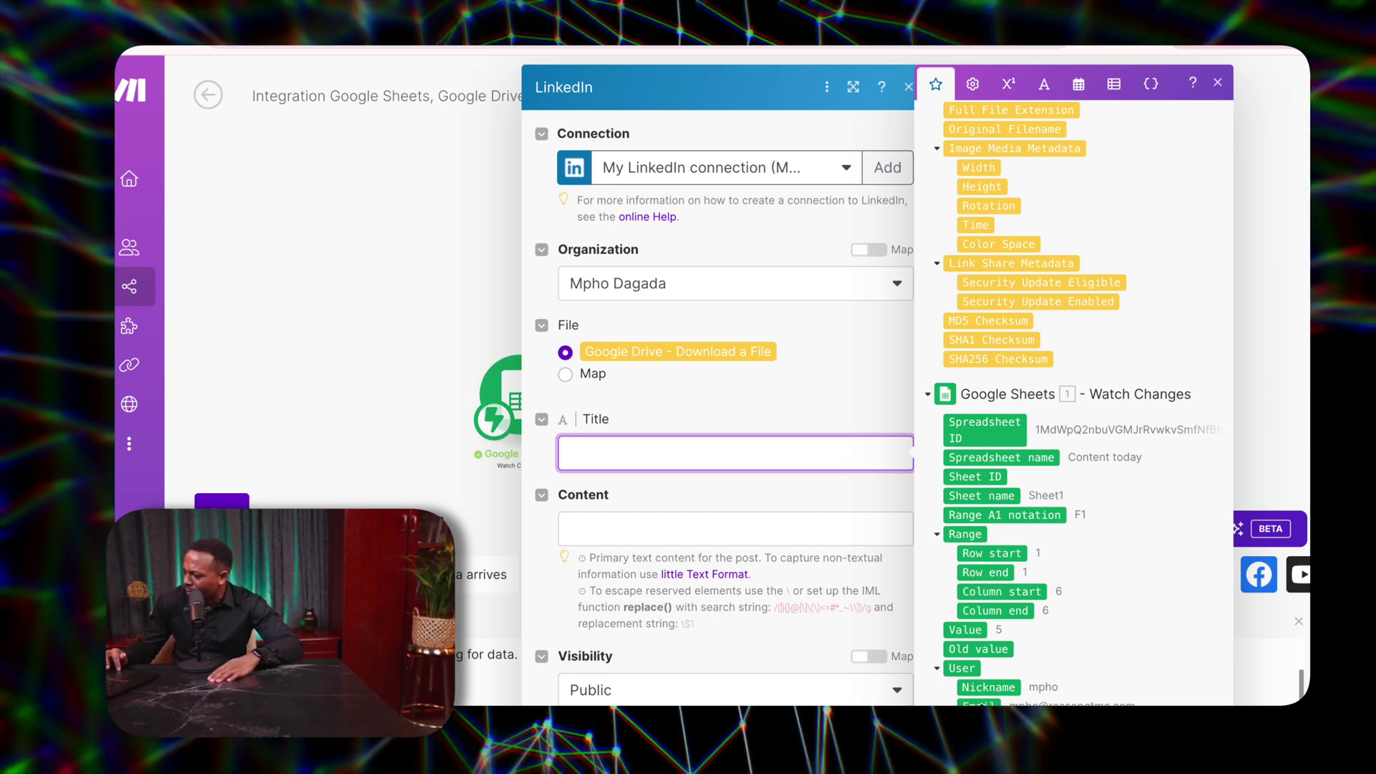
pyautogui.scroll(-7, 1034, 701)
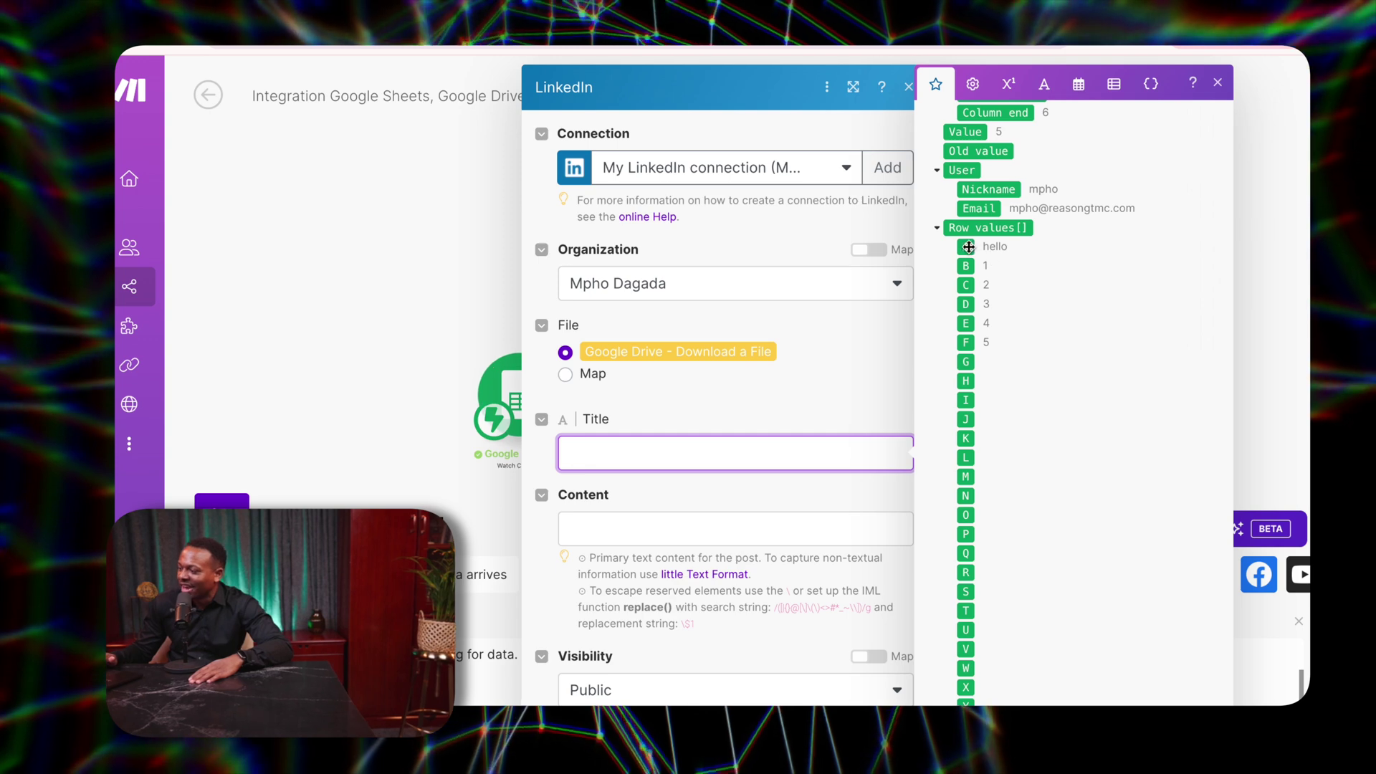
pyautogui.click(966, 246)
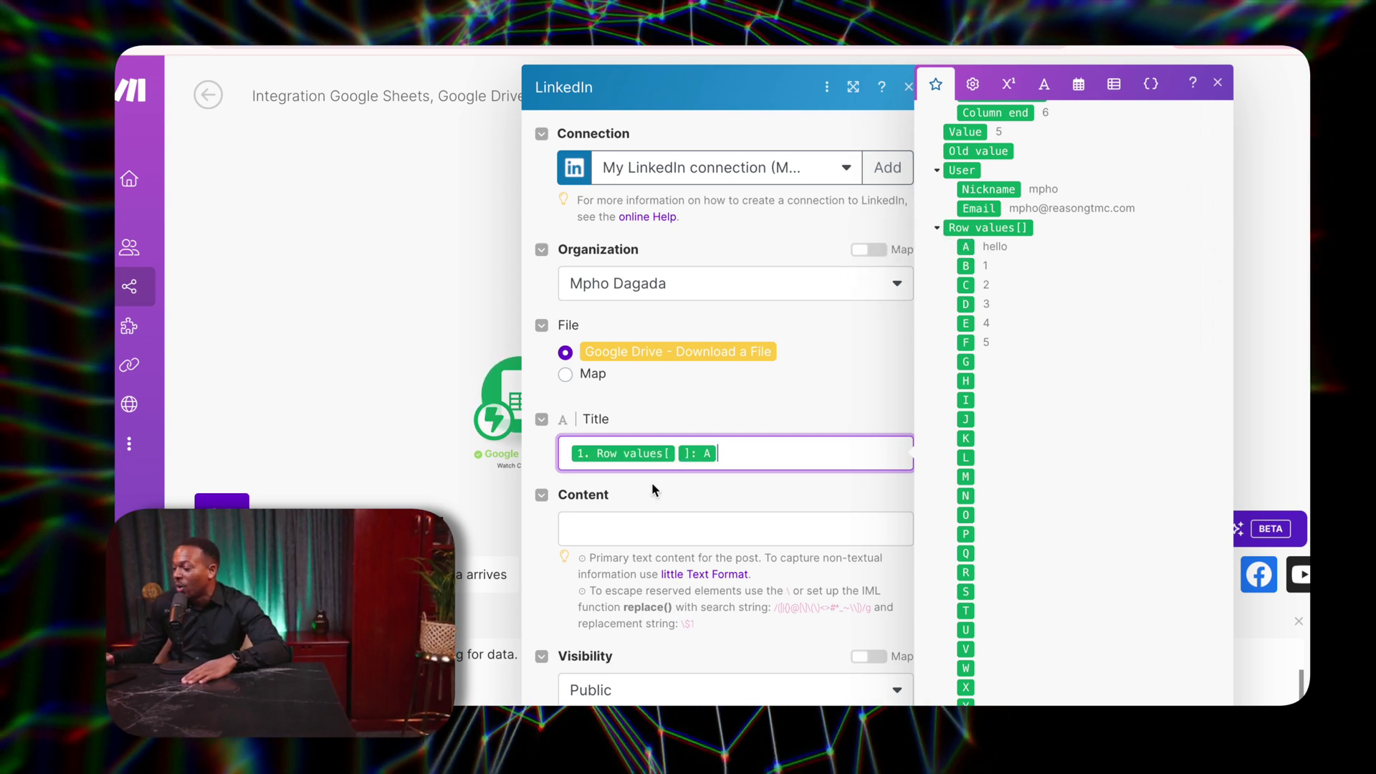
pyautogui.click(663, 527)
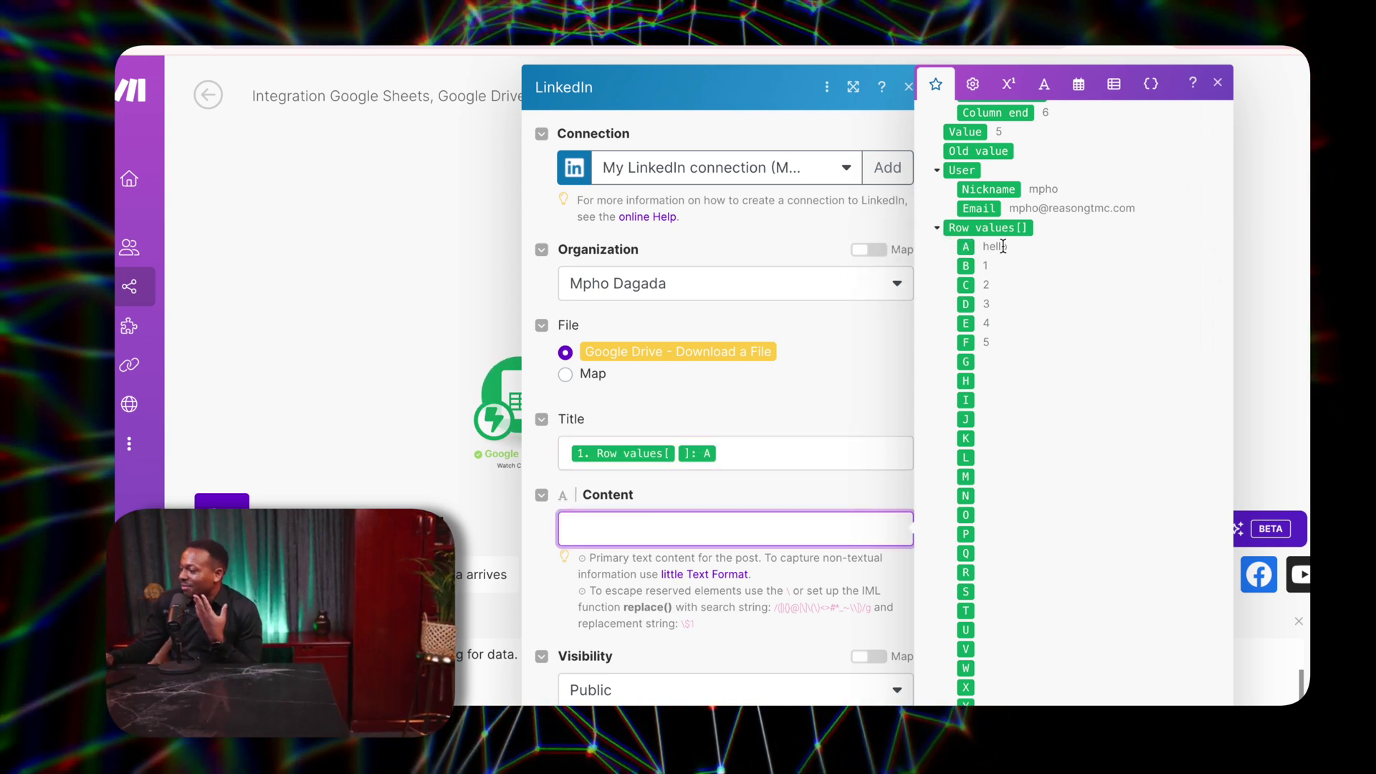
pyautogui.click(965, 266)
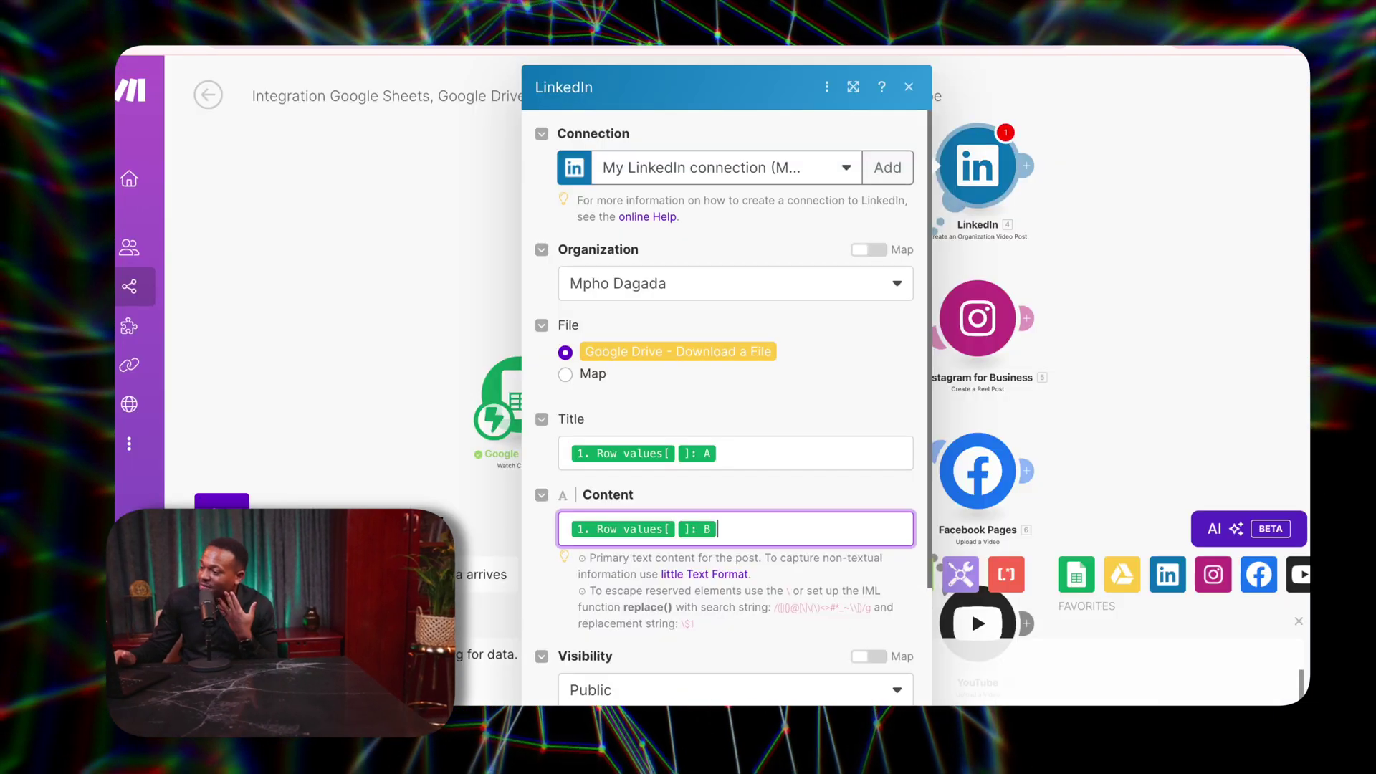
# Scroll through the Content today sheet showing make automation, 1–5 and bye
pyautogui.scroll(-3, 715, 534)
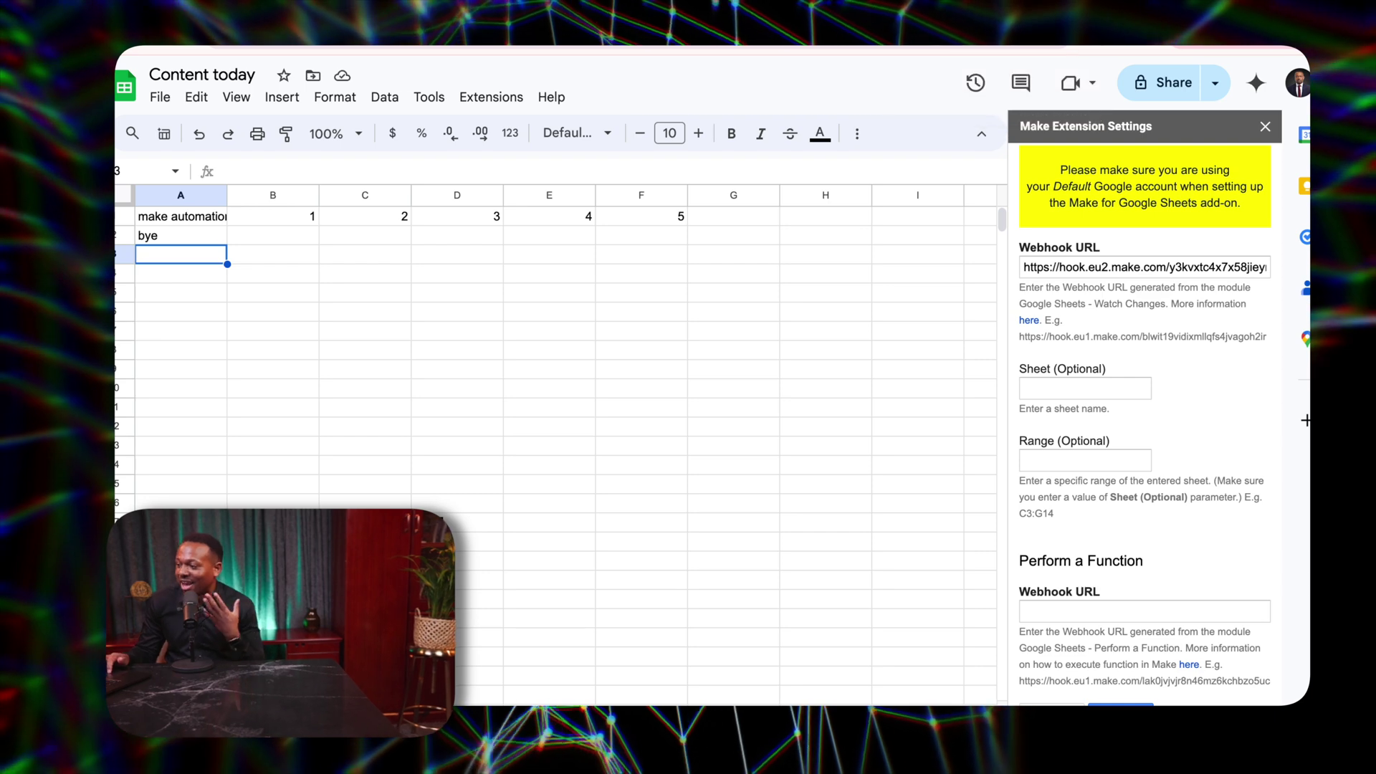
# Pick the Instagram page and map Google Drive's Web Content Link into the Video URL
pyautogui.click(904, 47)
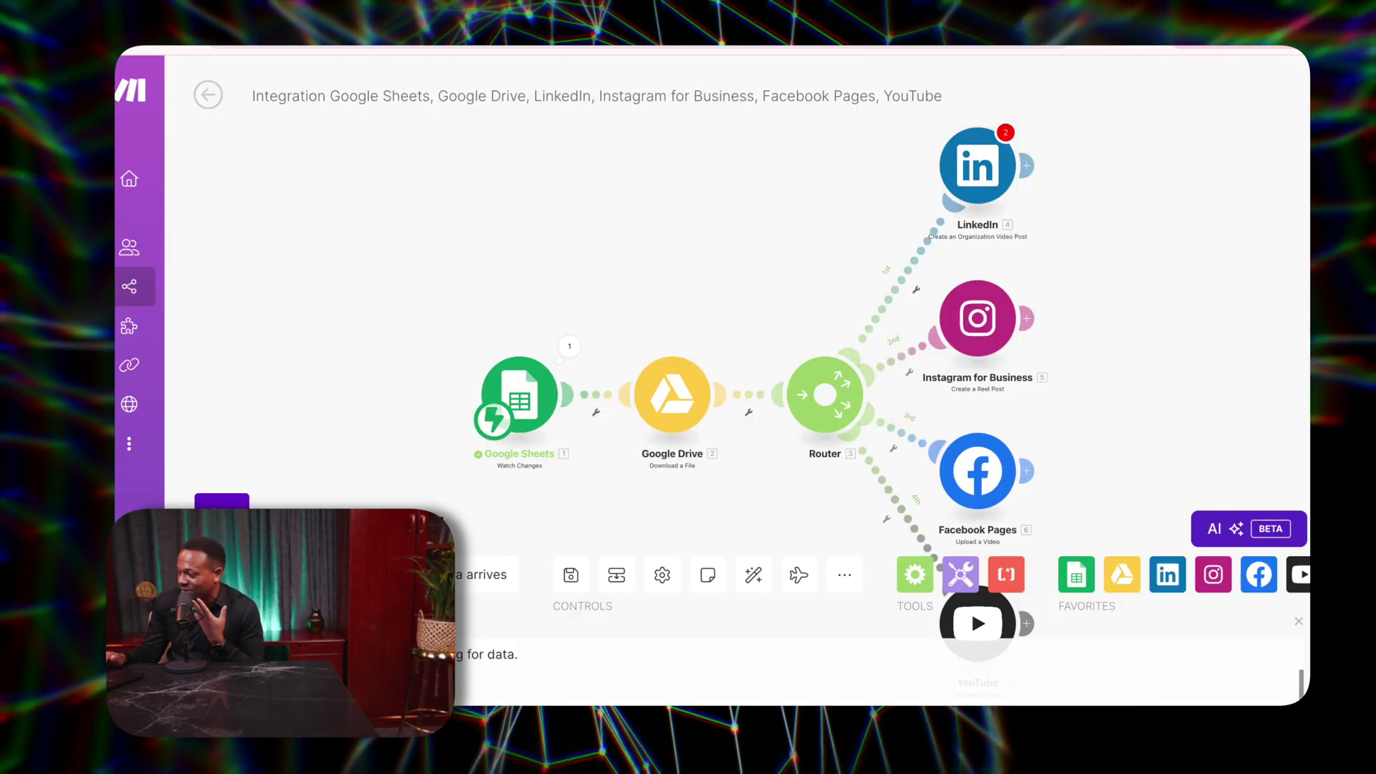
pyautogui.click(972, 337)
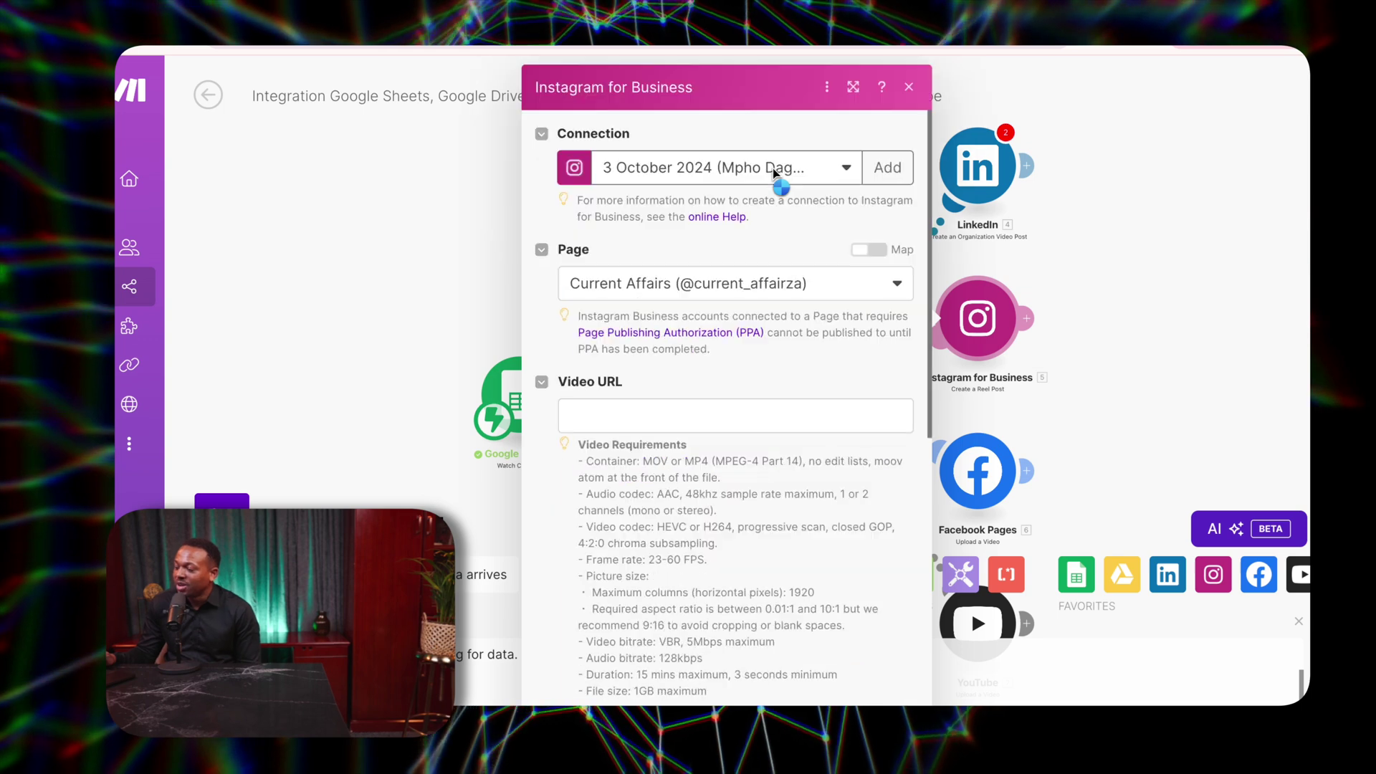
pyautogui.click(631, 285)
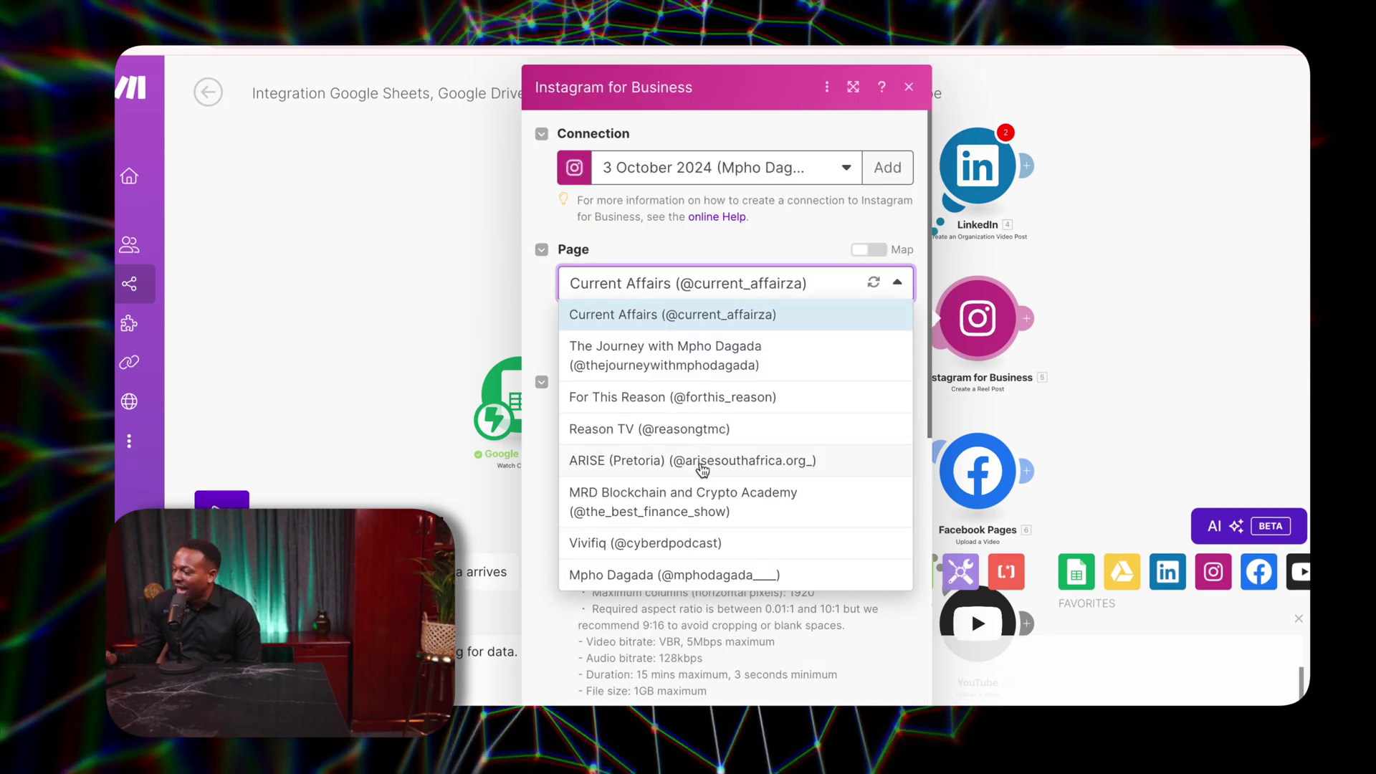
pyautogui.click(690, 574)
pyautogui.click(662, 418)
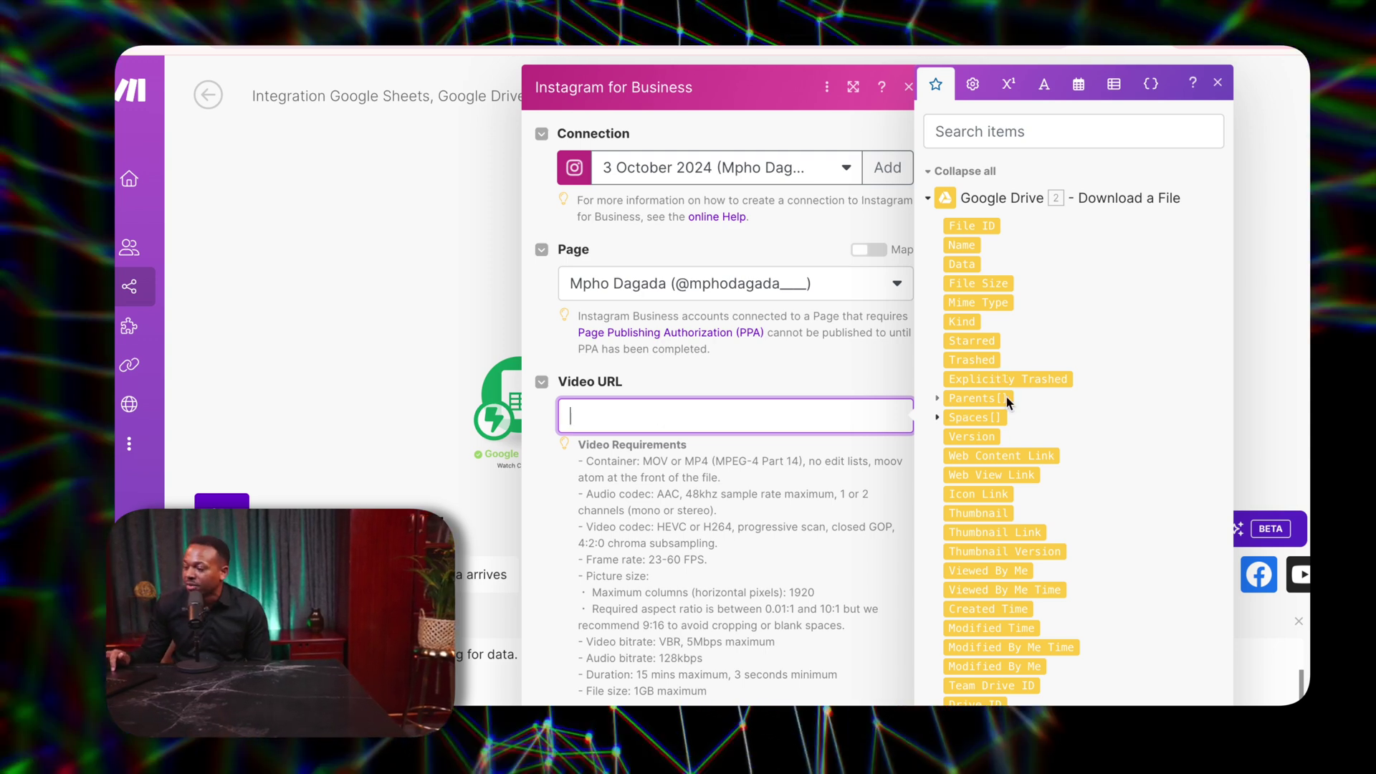
pyautogui.scroll(-2, 1019, 372)
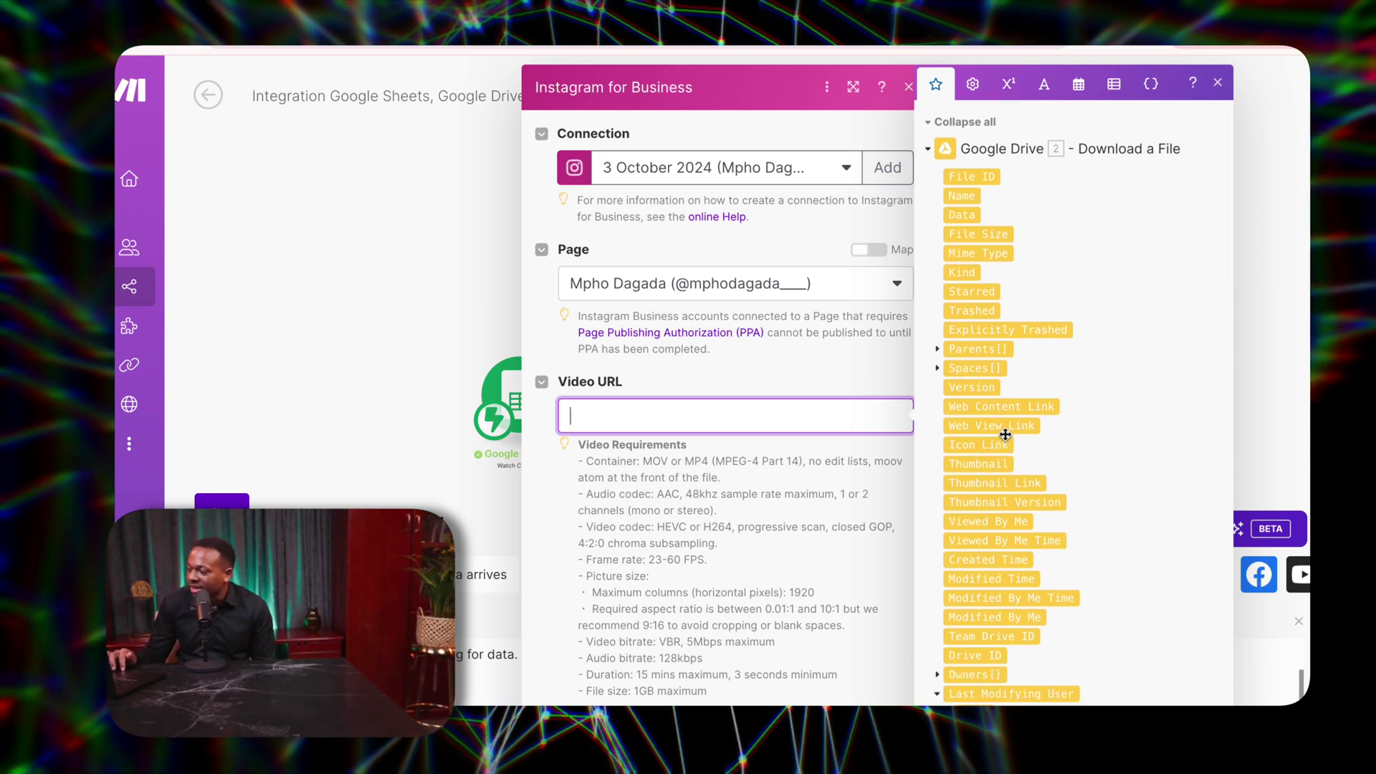
pyautogui.click(984, 411)
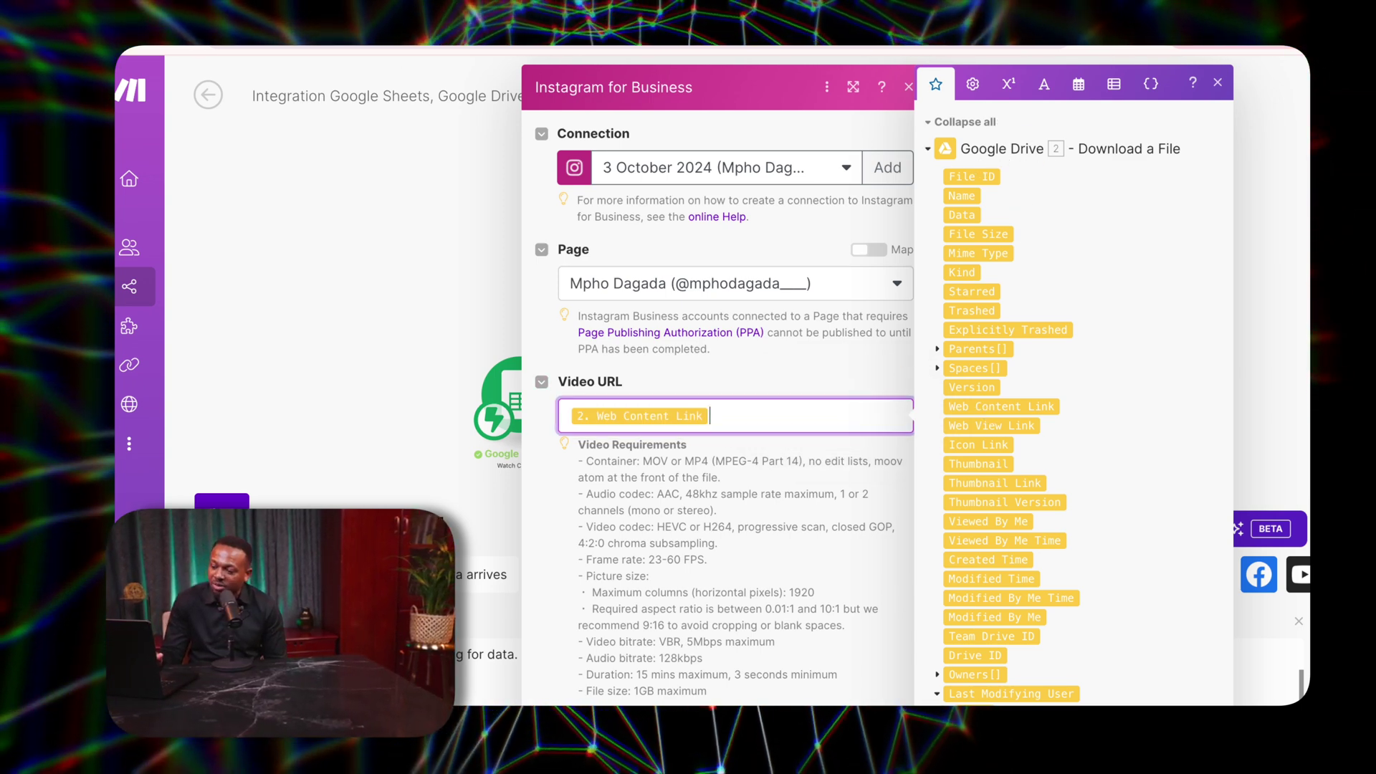
pyautogui.click(888, 738)
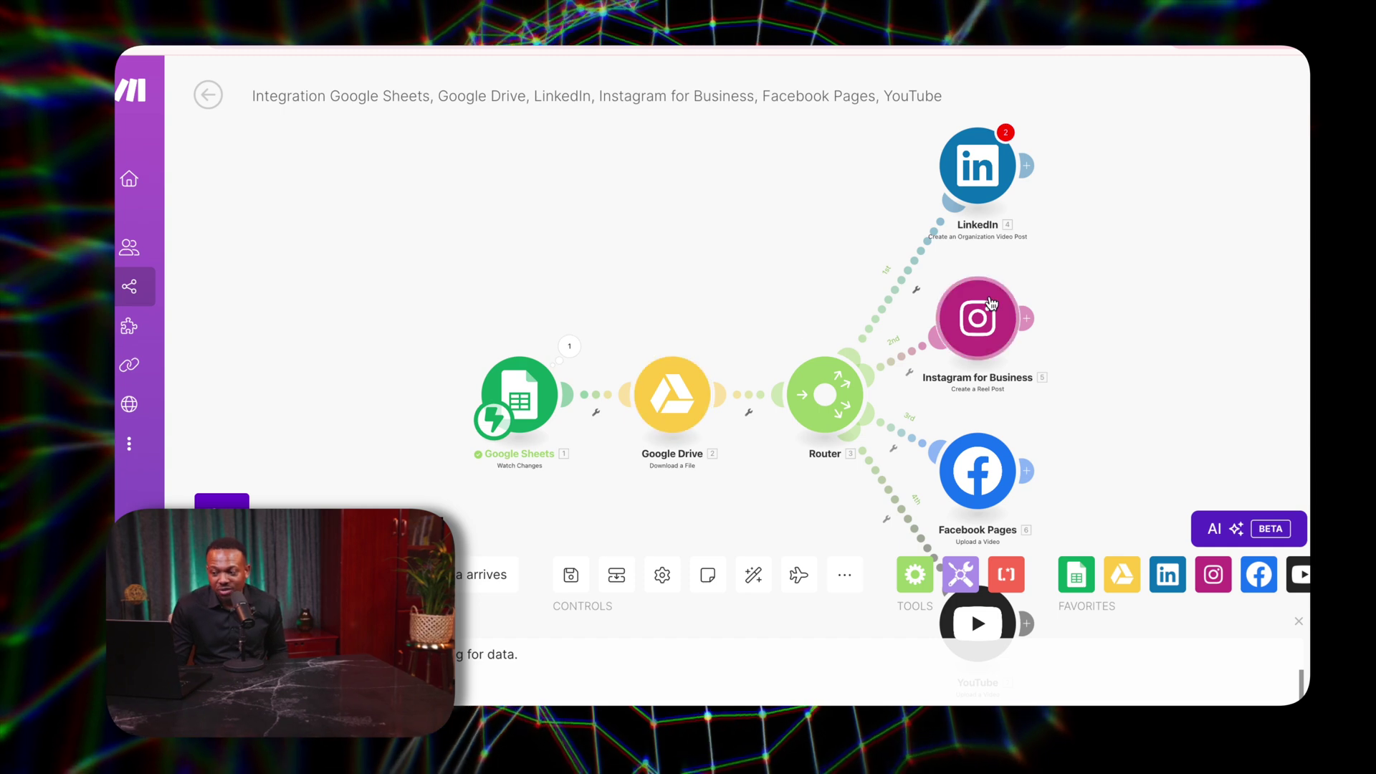
pyautogui.click(977, 318)
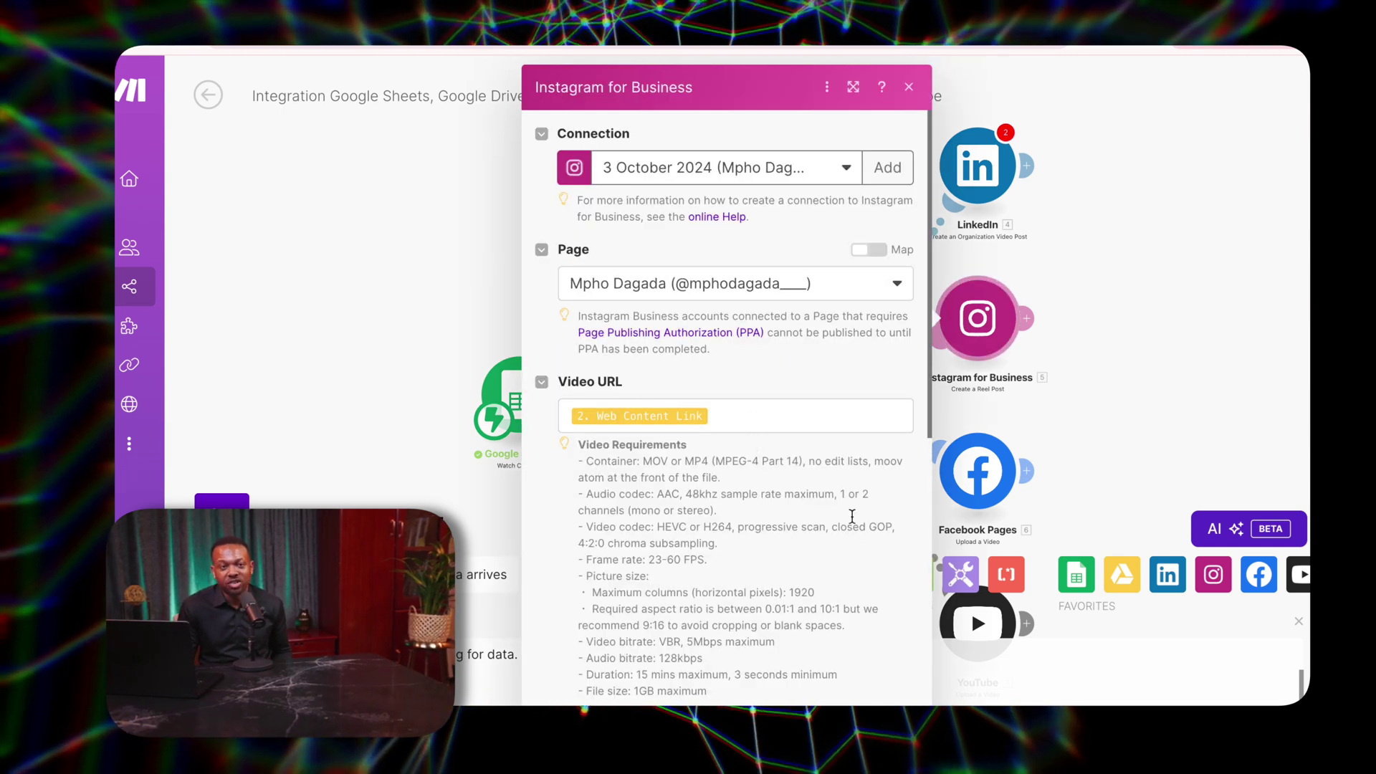
pyautogui.click(889, 738)
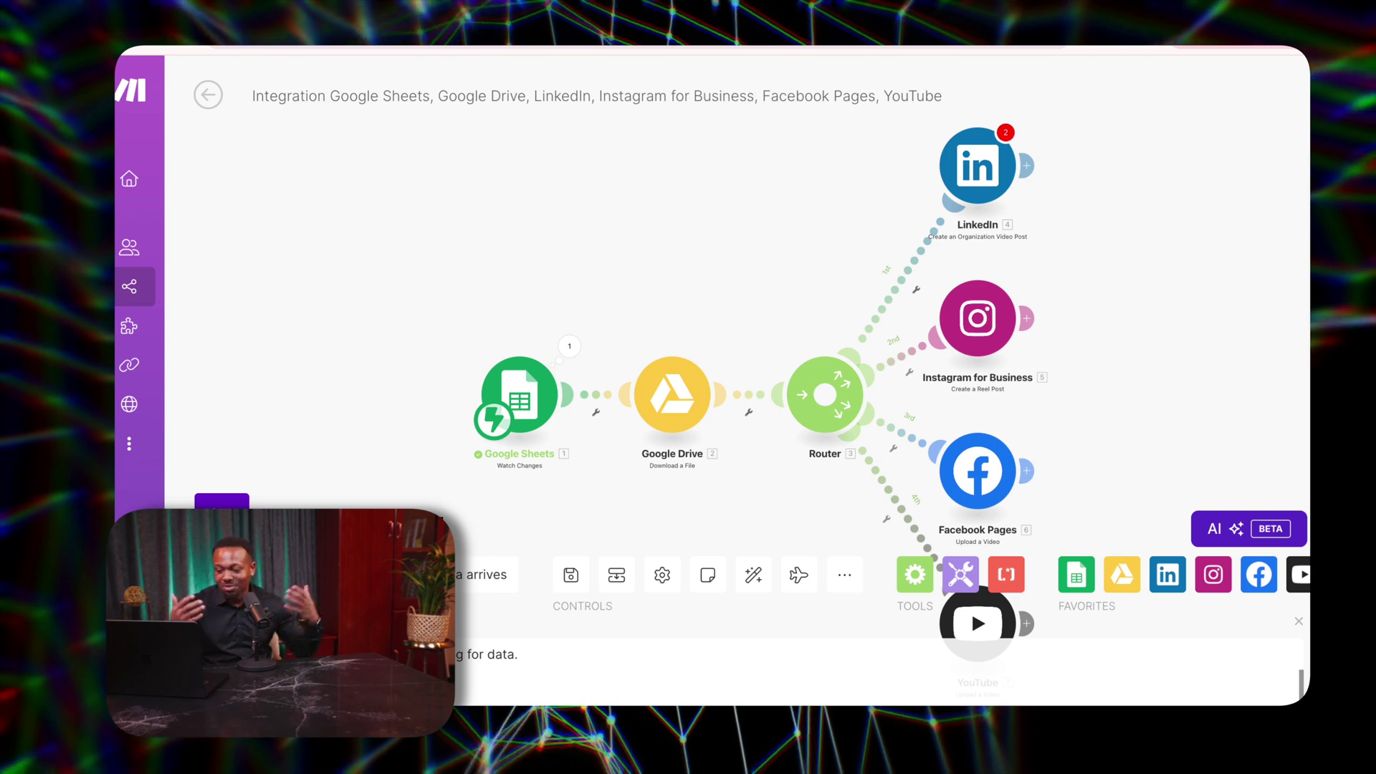
# Choose the Facebook page and map row value A into the video Description
pyautogui.click(985, 485)
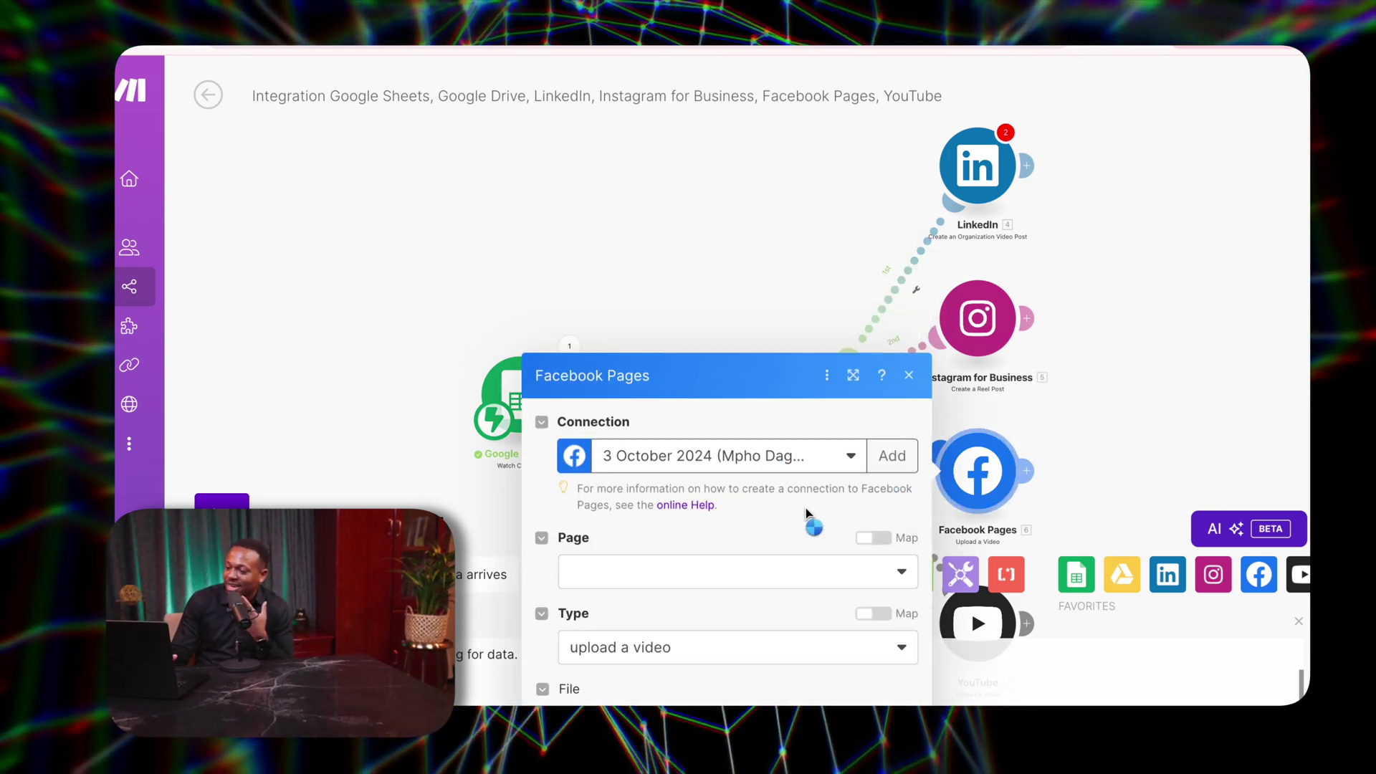
pyautogui.click(745, 419)
pyautogui.scroll(-2, 736, 576)
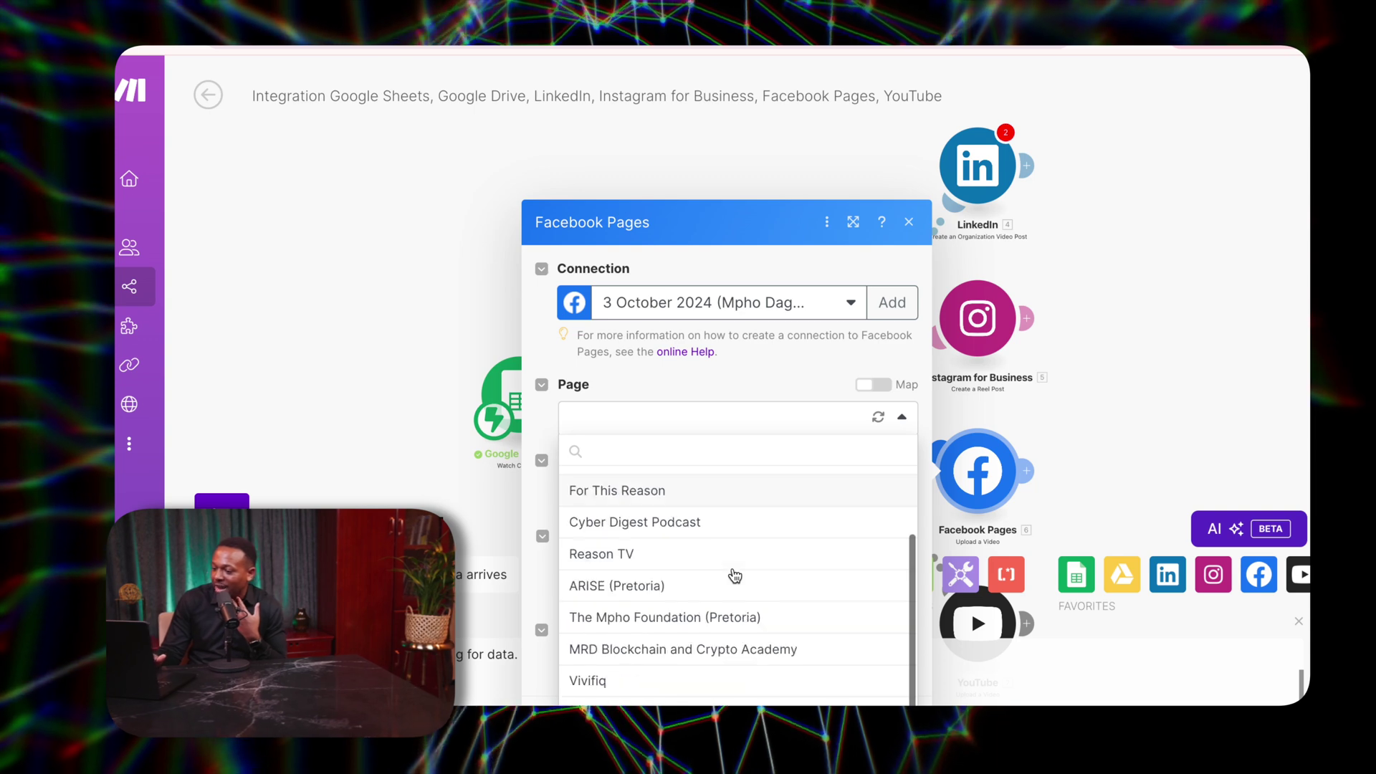
pyautogui.click(749, 720)
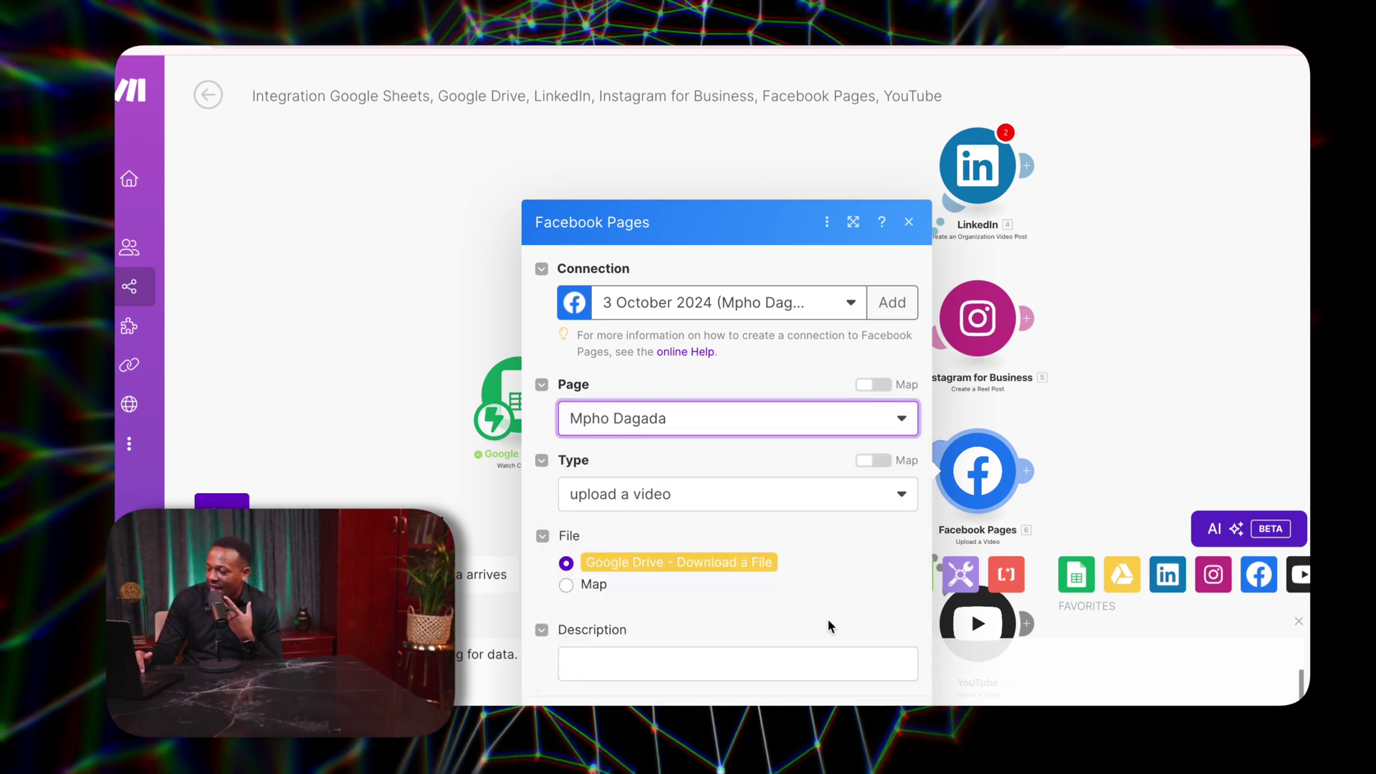
pyautogui.click(660, 665)
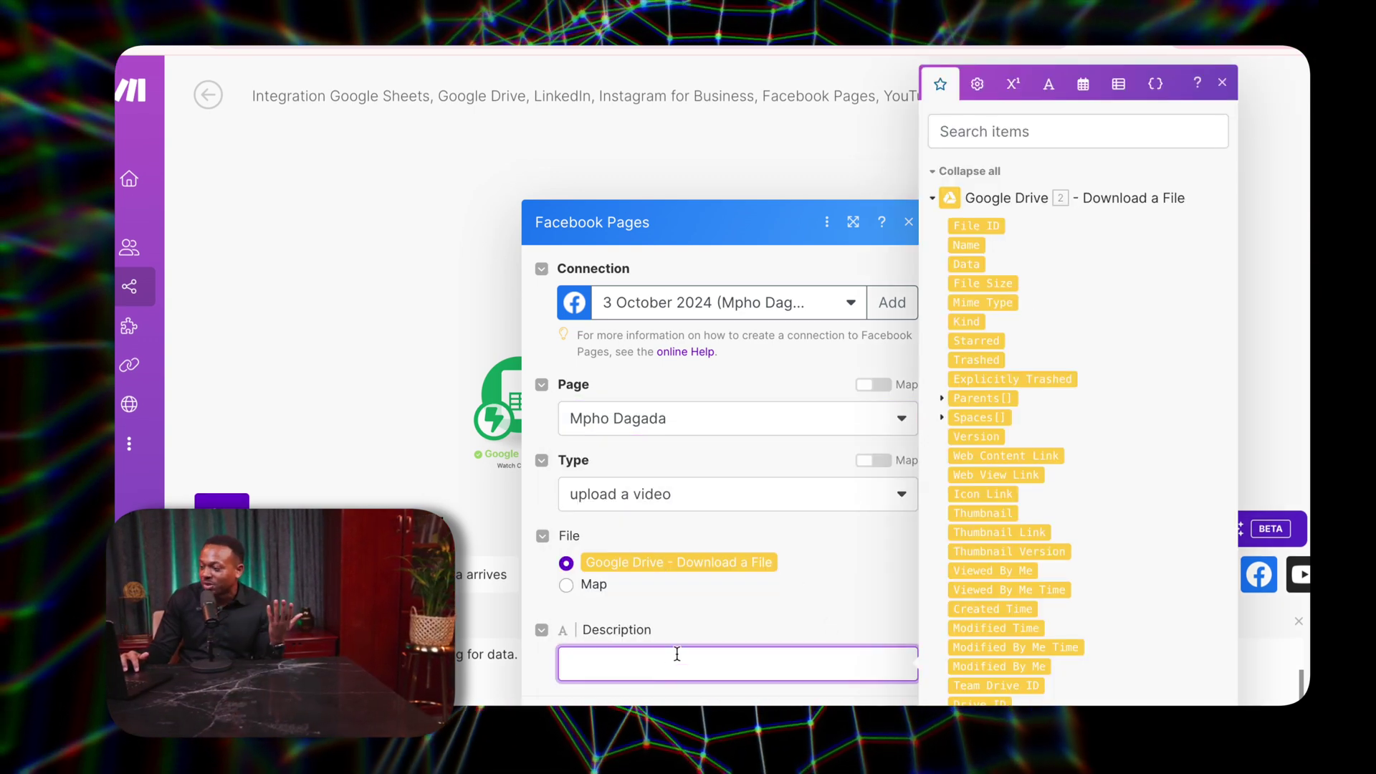
pyautogui.scroll(-10, 1141, 503)
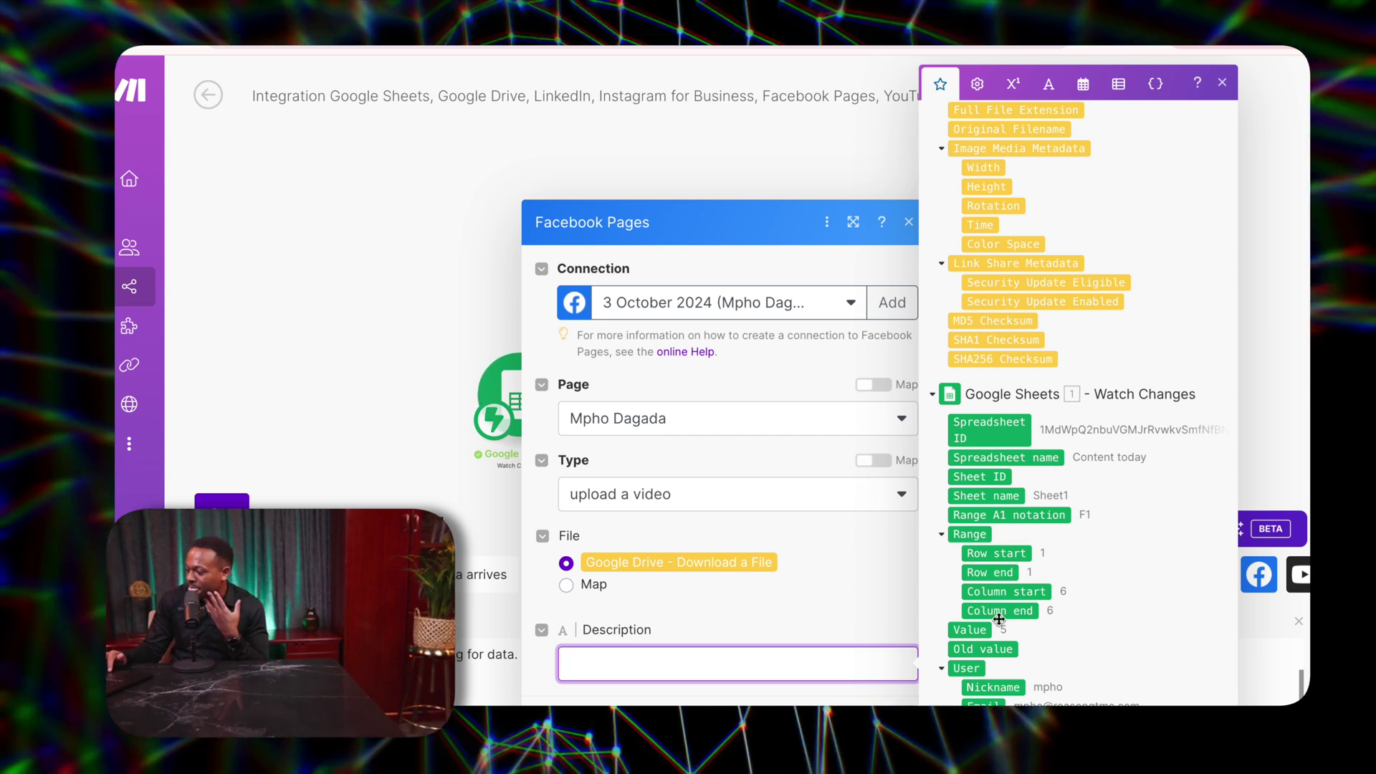
pyautogui.scroll(-1, 992, 504)
pyautogui.scroll(-6, 992, 505)
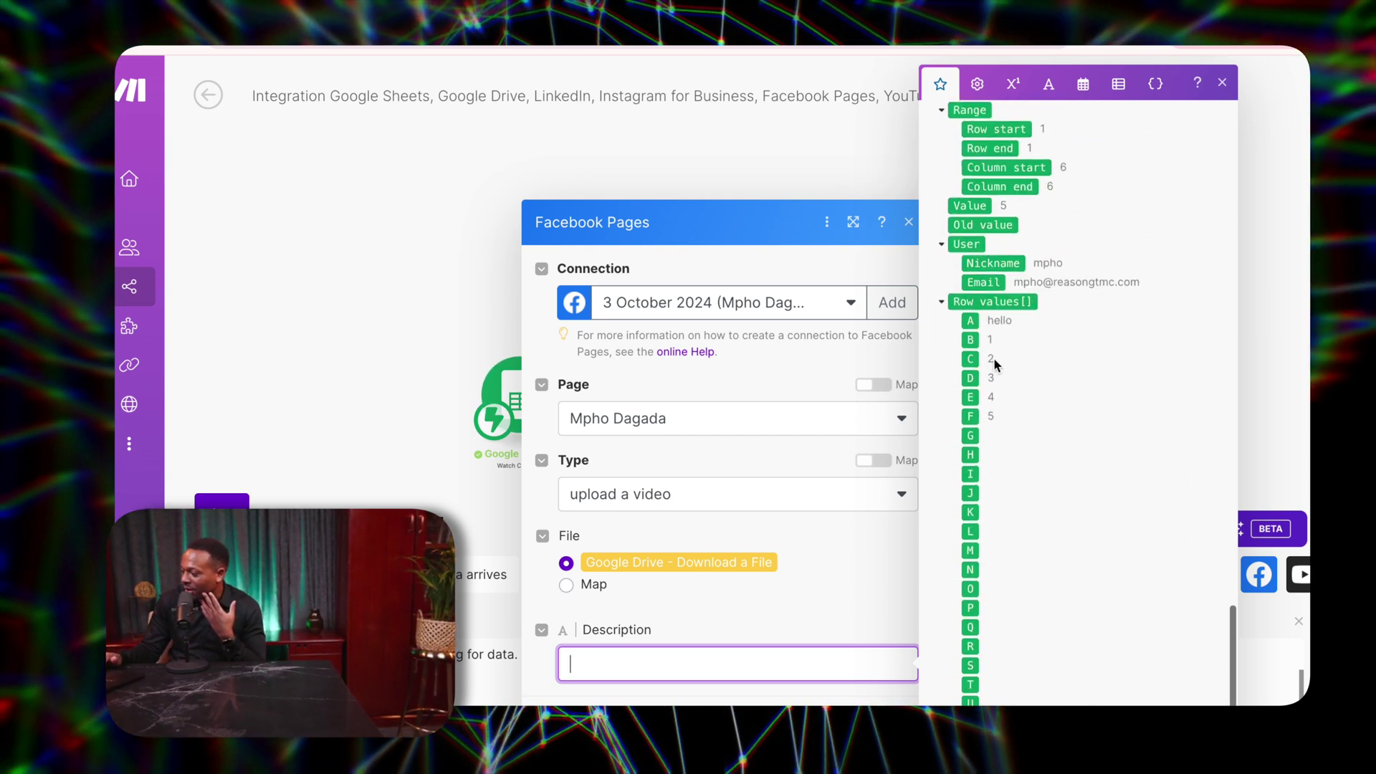
pyautogui.click(971, 320)
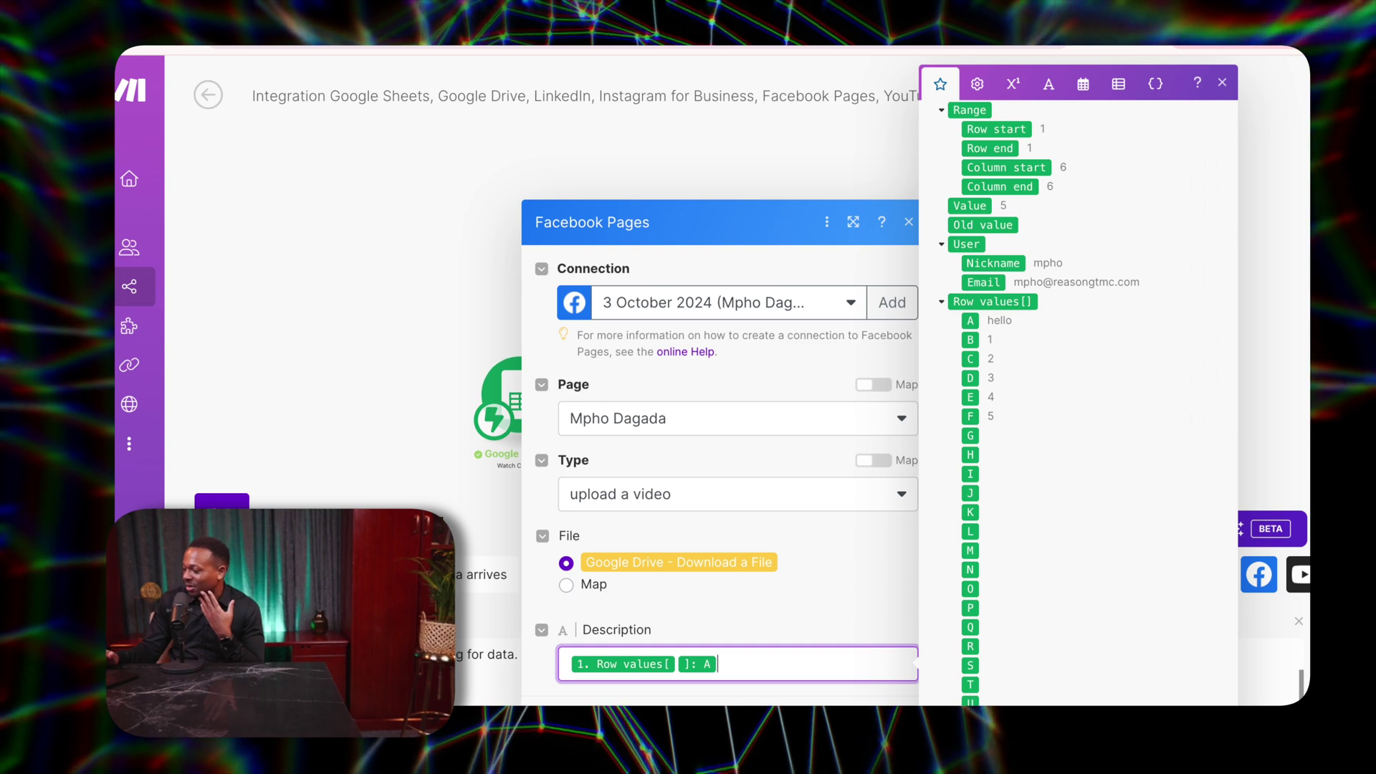
pyautogui.click(891, 722)
pyautogui.moveTo(1134, 374); pyautogui.dragTo(1152, 208)
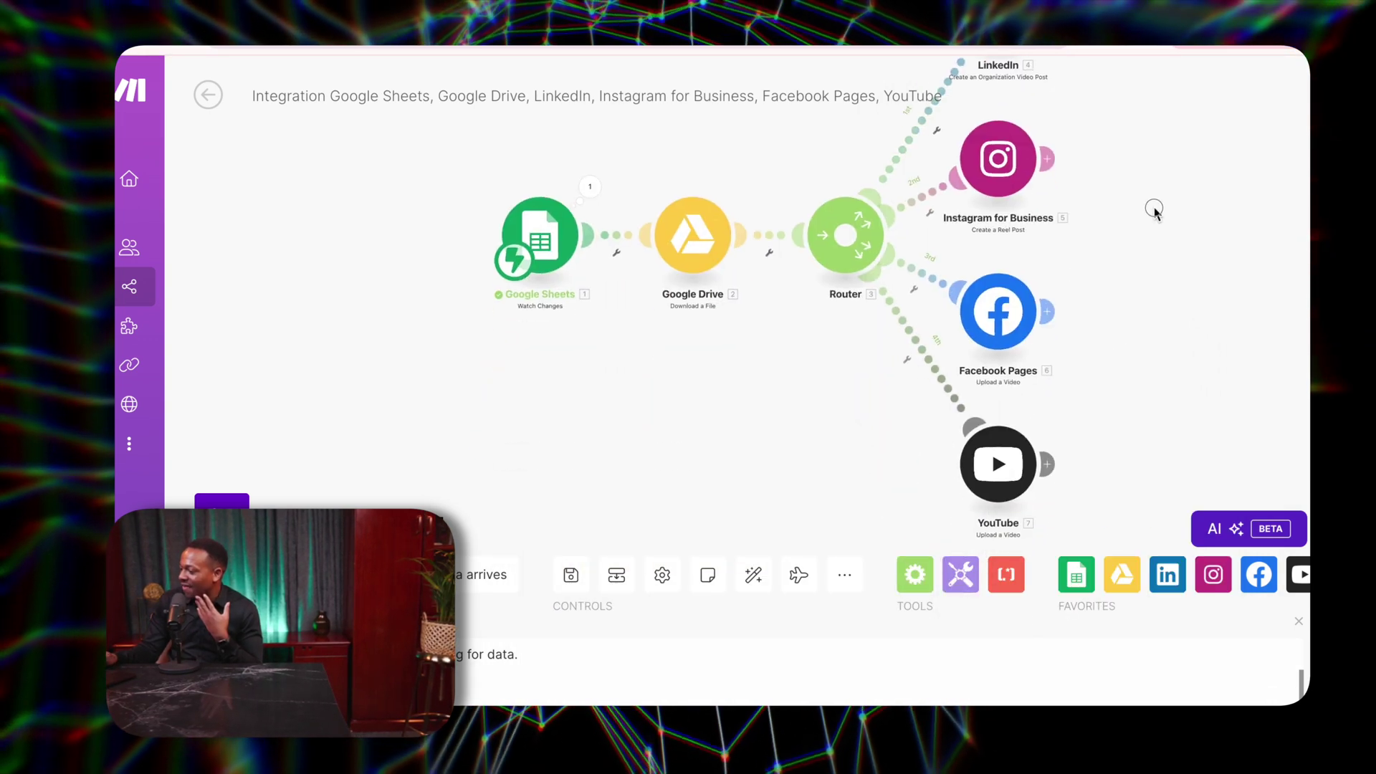
pyautogui.click(992, 492)
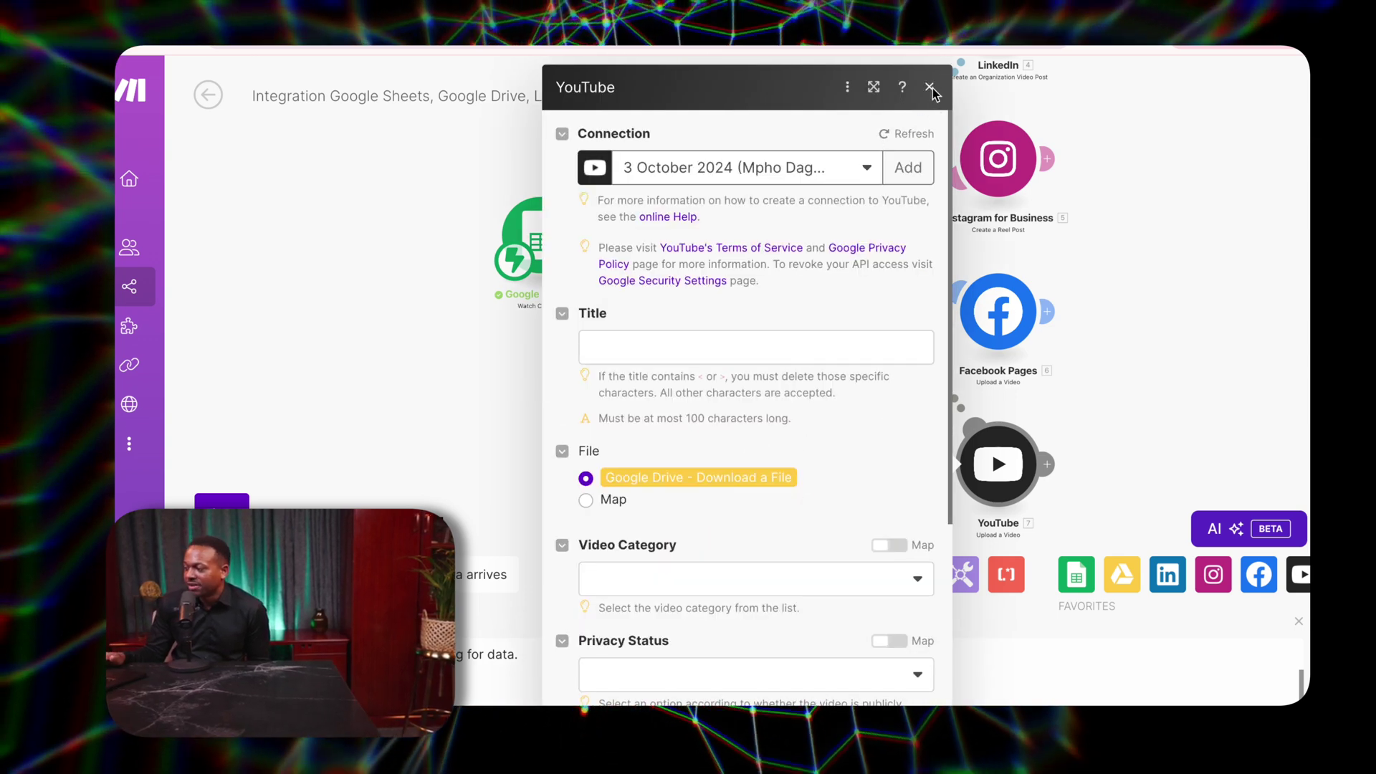
pyautogui.click(930, 88)
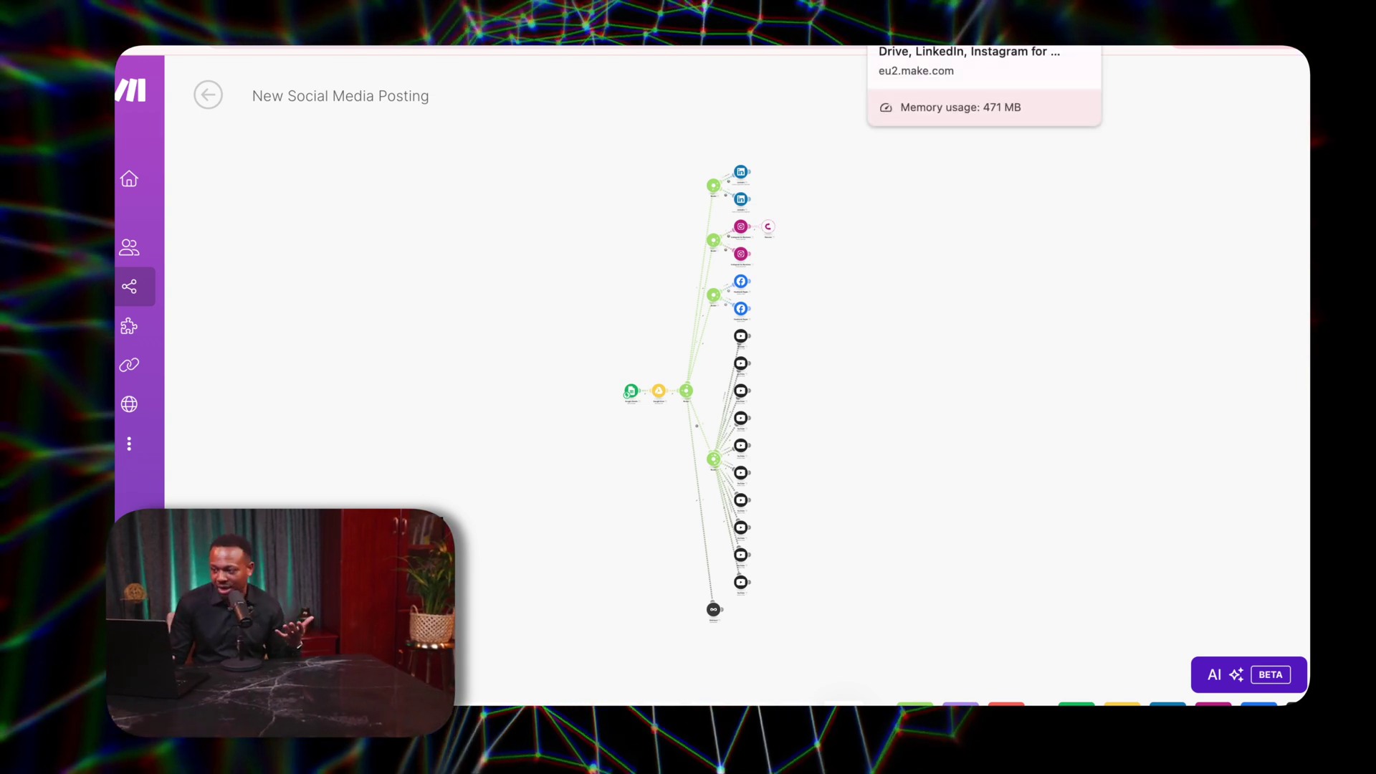
pyautogui.click(924, 32)
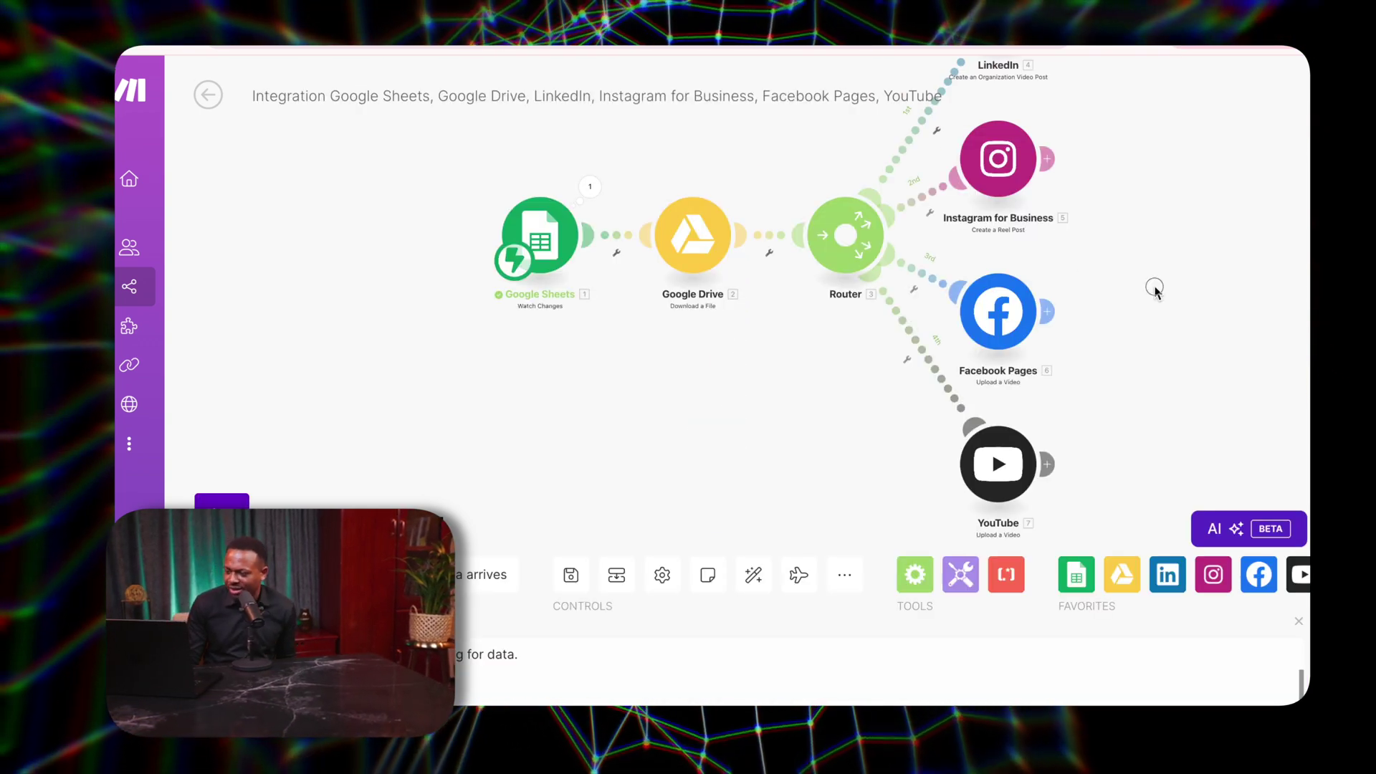
pyautogui.moveTo(1154, 286); pyautogui.dragTo(1163, 437)
pyautogui.click(1011, 143)
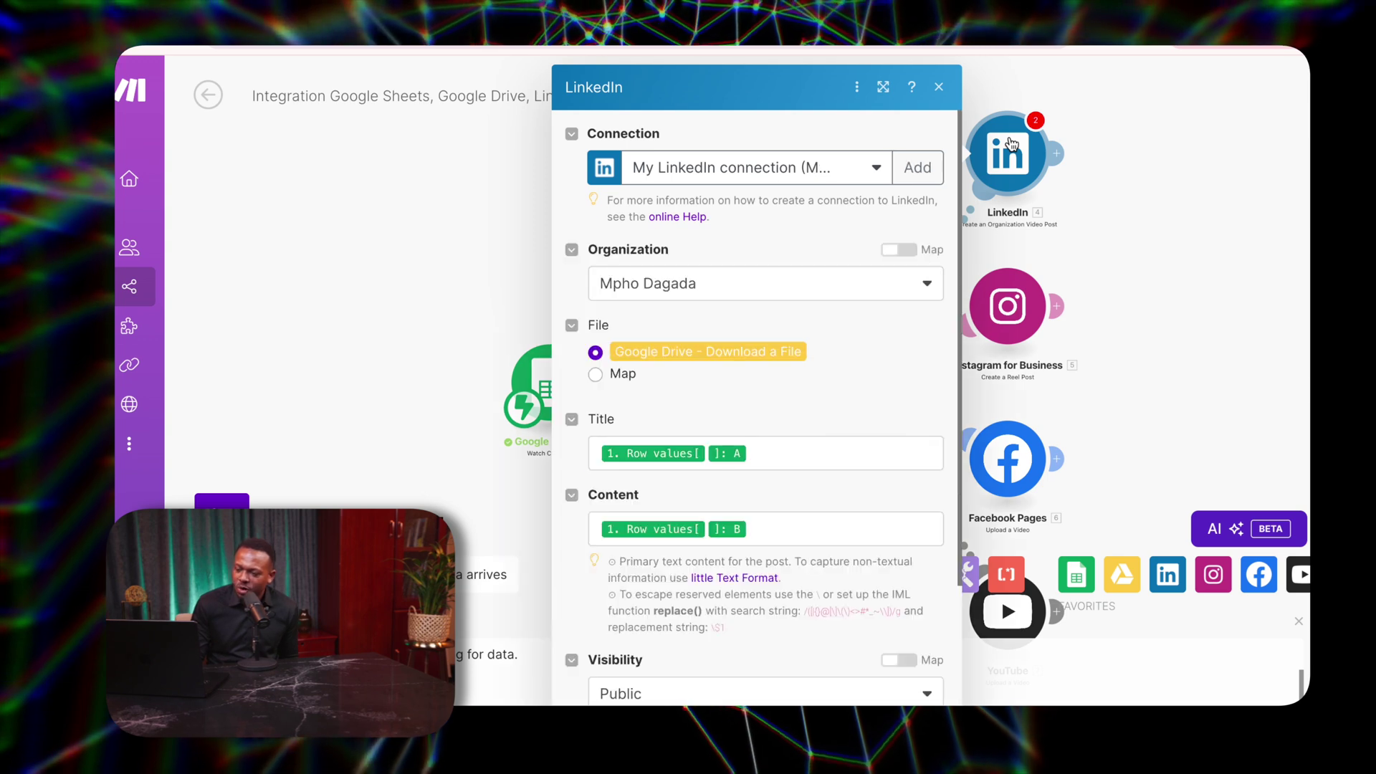
# Check the LinkedIn organization and Instagram business page settings, keeping both unchanged
pyautogui.click(803, 285)
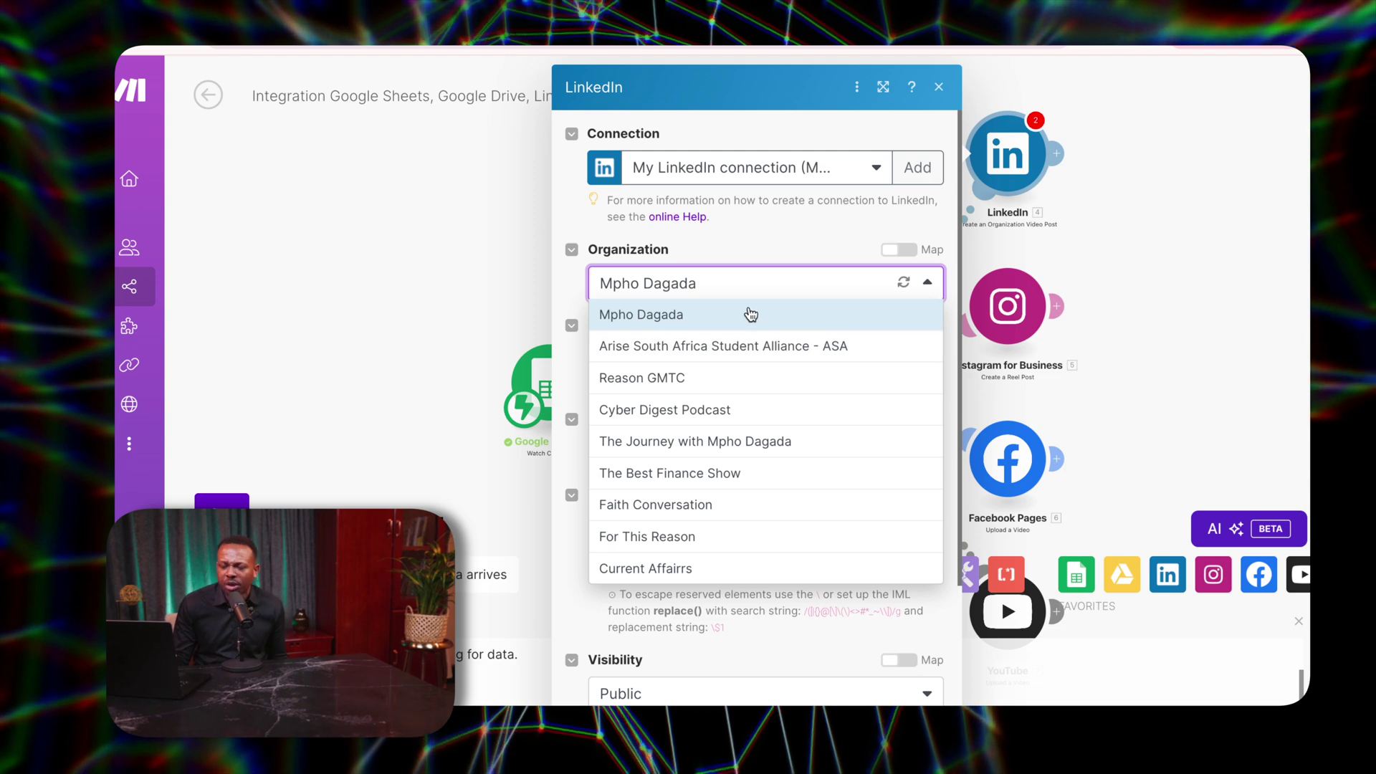
pyautogui.click(751, 321)
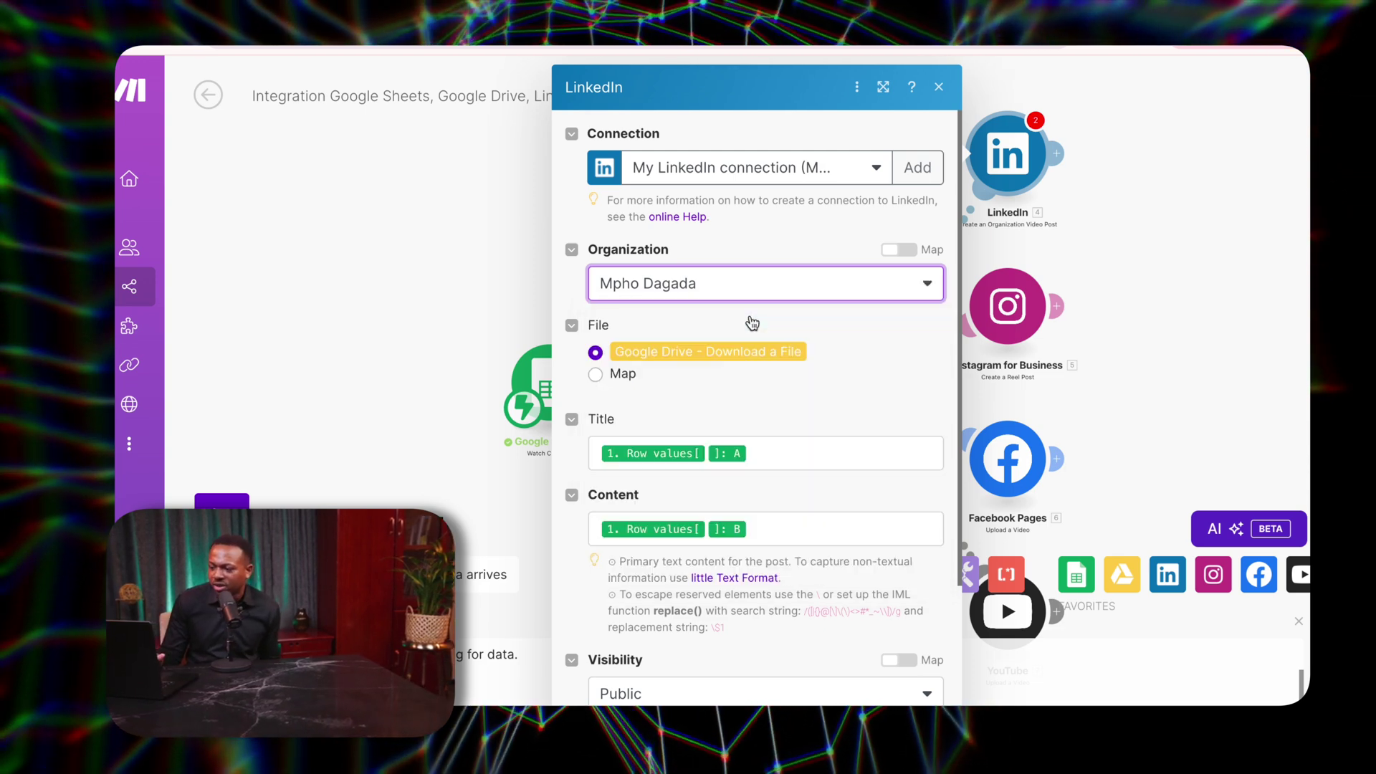
pyautogui.click(1145, 224)
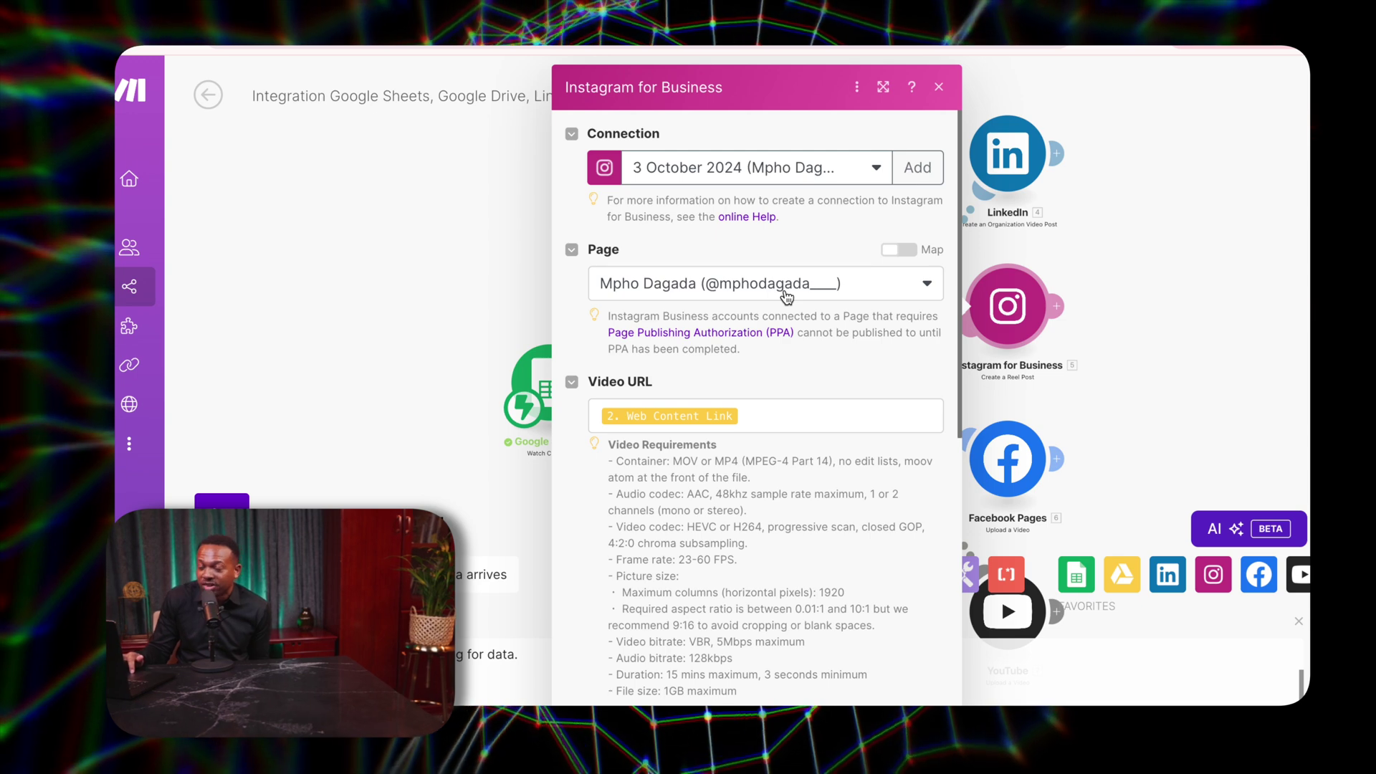
pyautogui.click(788, 296)
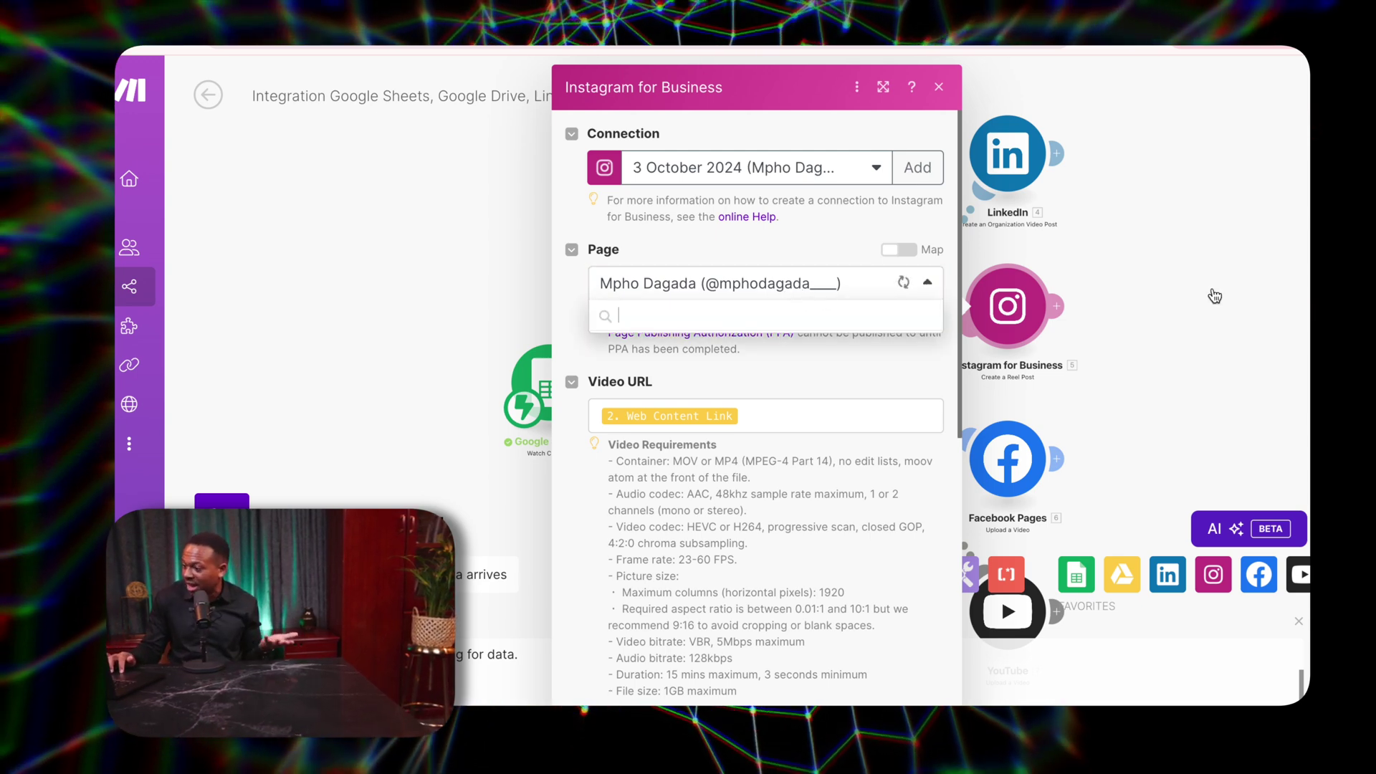
pyautogui.click(1230, 295)
# Review the Facebook Pages settings unchanged, then open the YouTube module's settings
pyautogui.click(1006, 458)
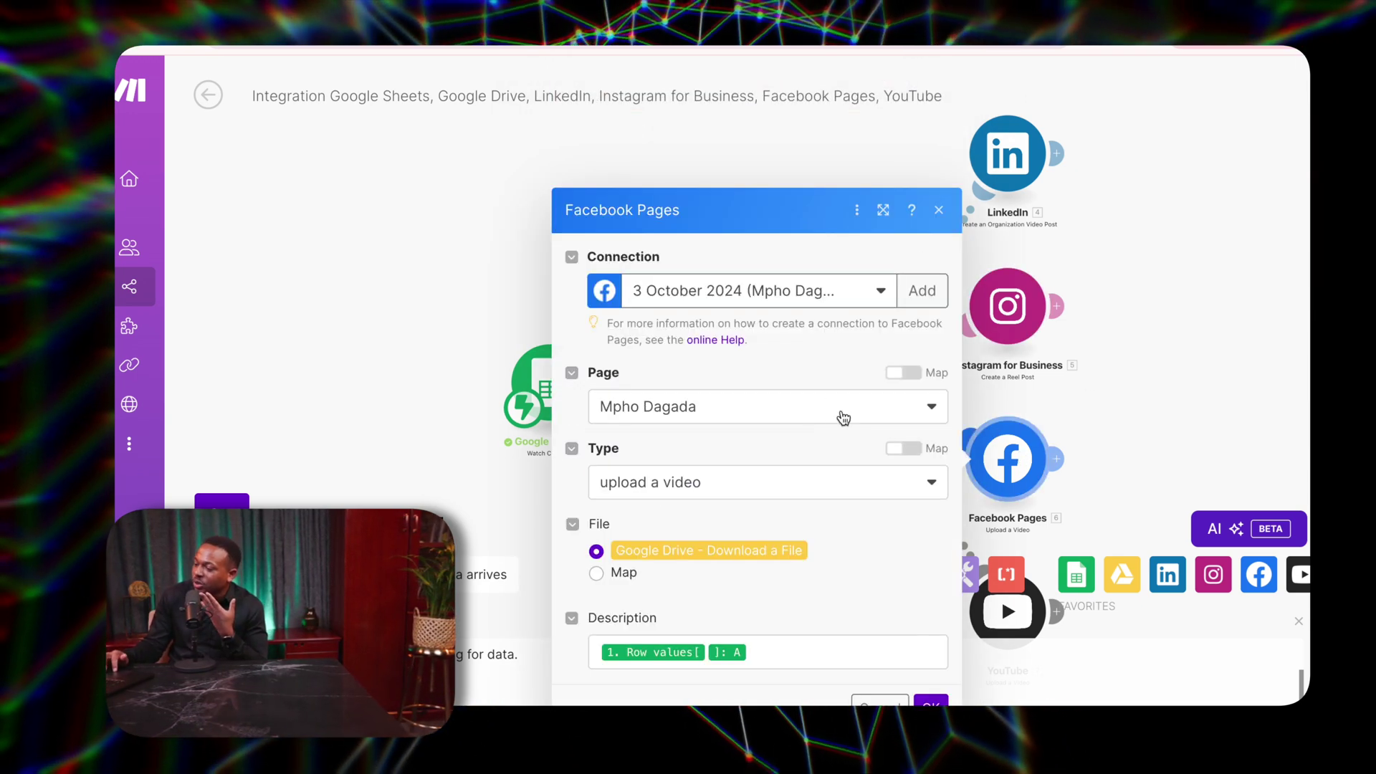
pyautogui.click(1102, 377)
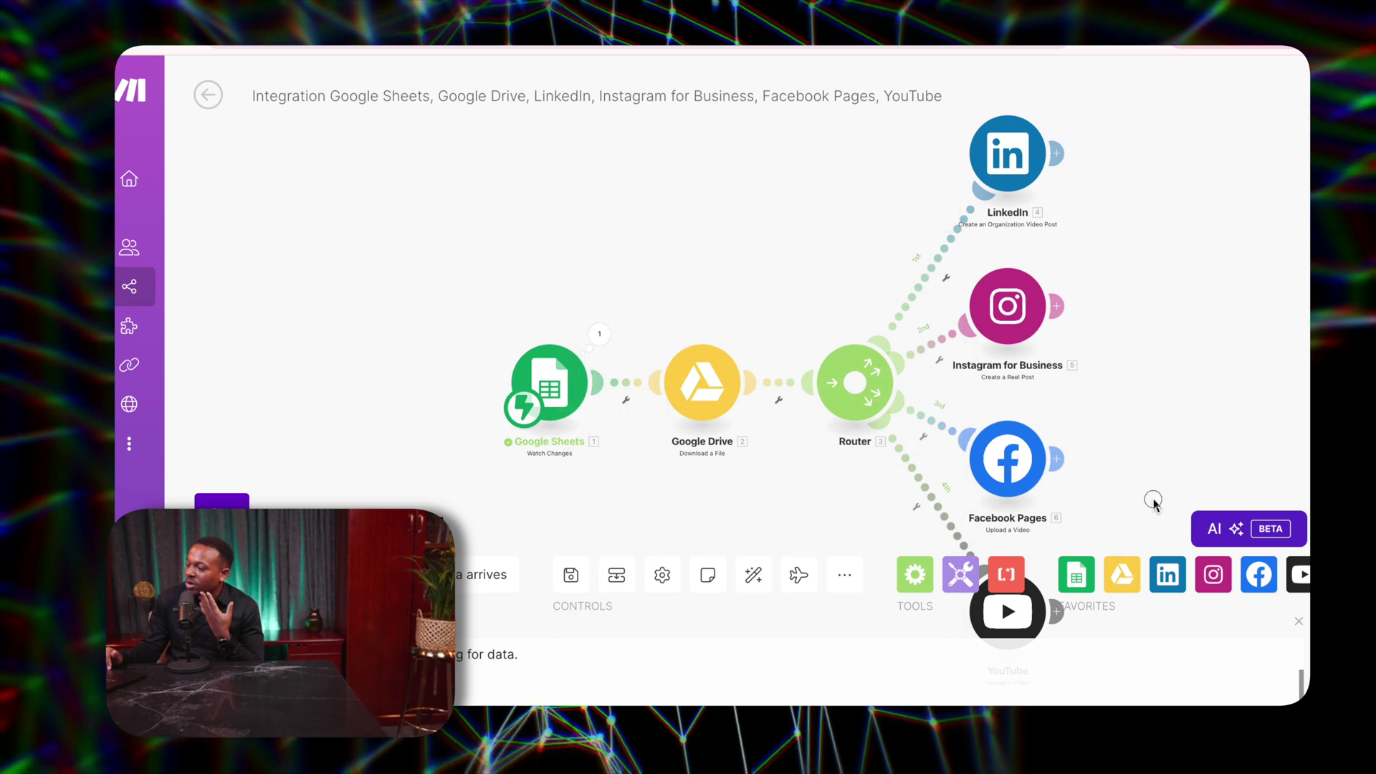
pyautogui.moveTo(1151, 500); pyautogui.dragTo(1151, 340)
pyautogui.click(1005, 446)
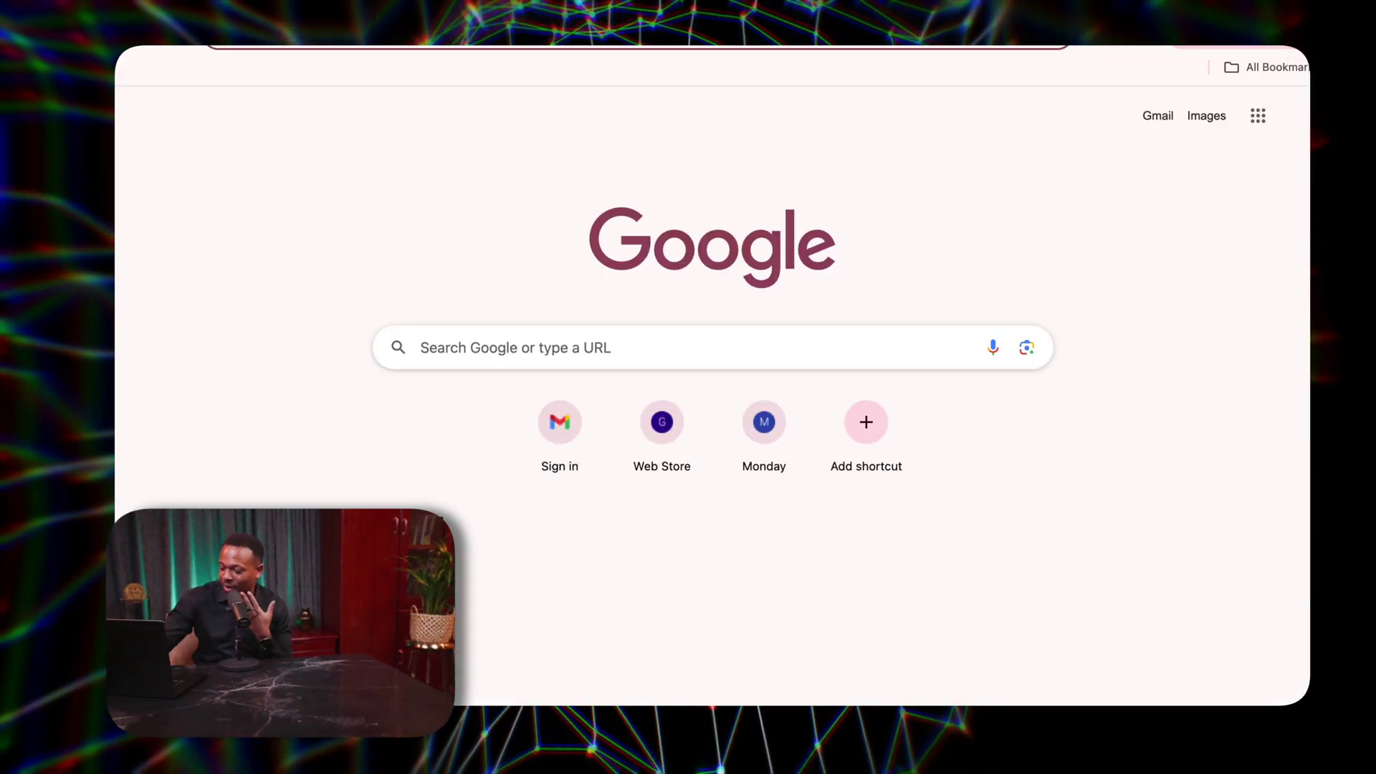
# Go to youtube.com and start a new video upload from the Create menu
pyautogui.write('you')
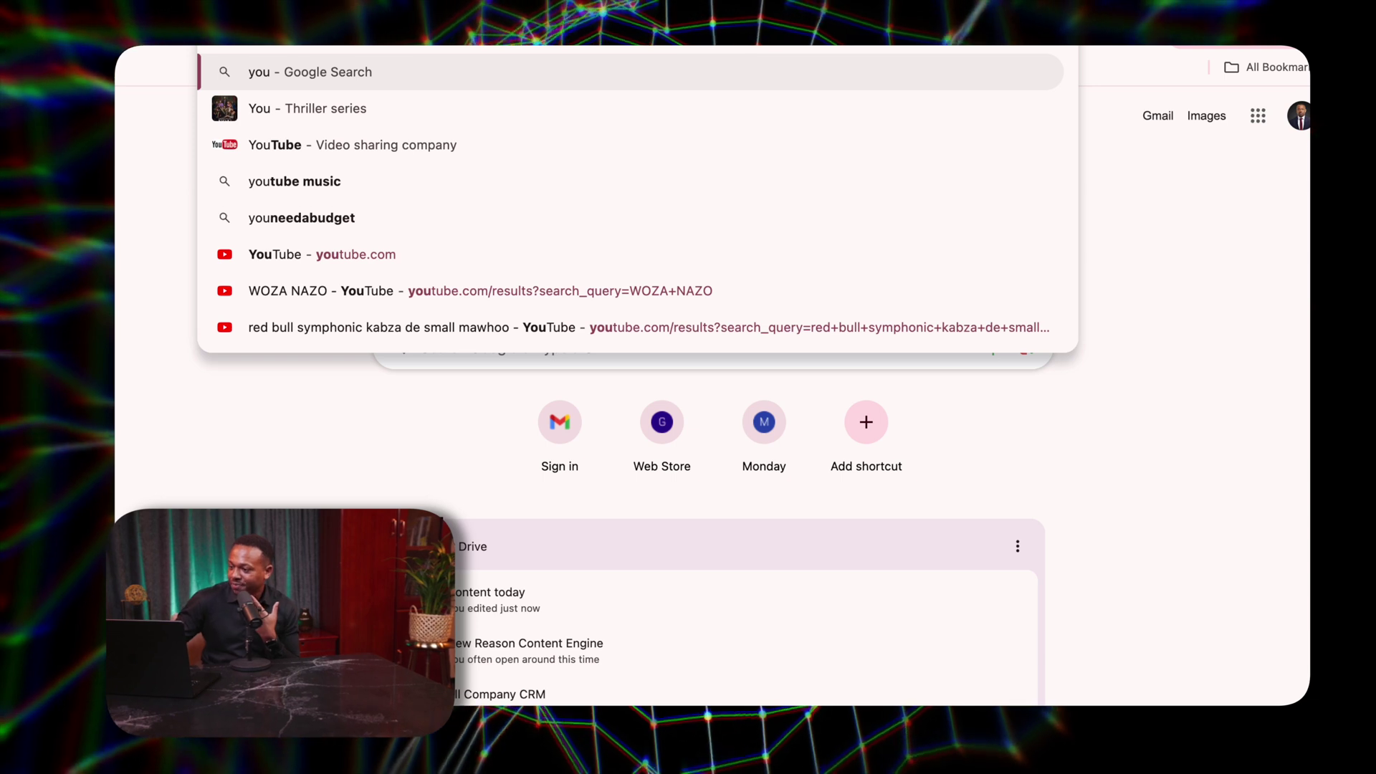
pyautogui.click(635, 257)
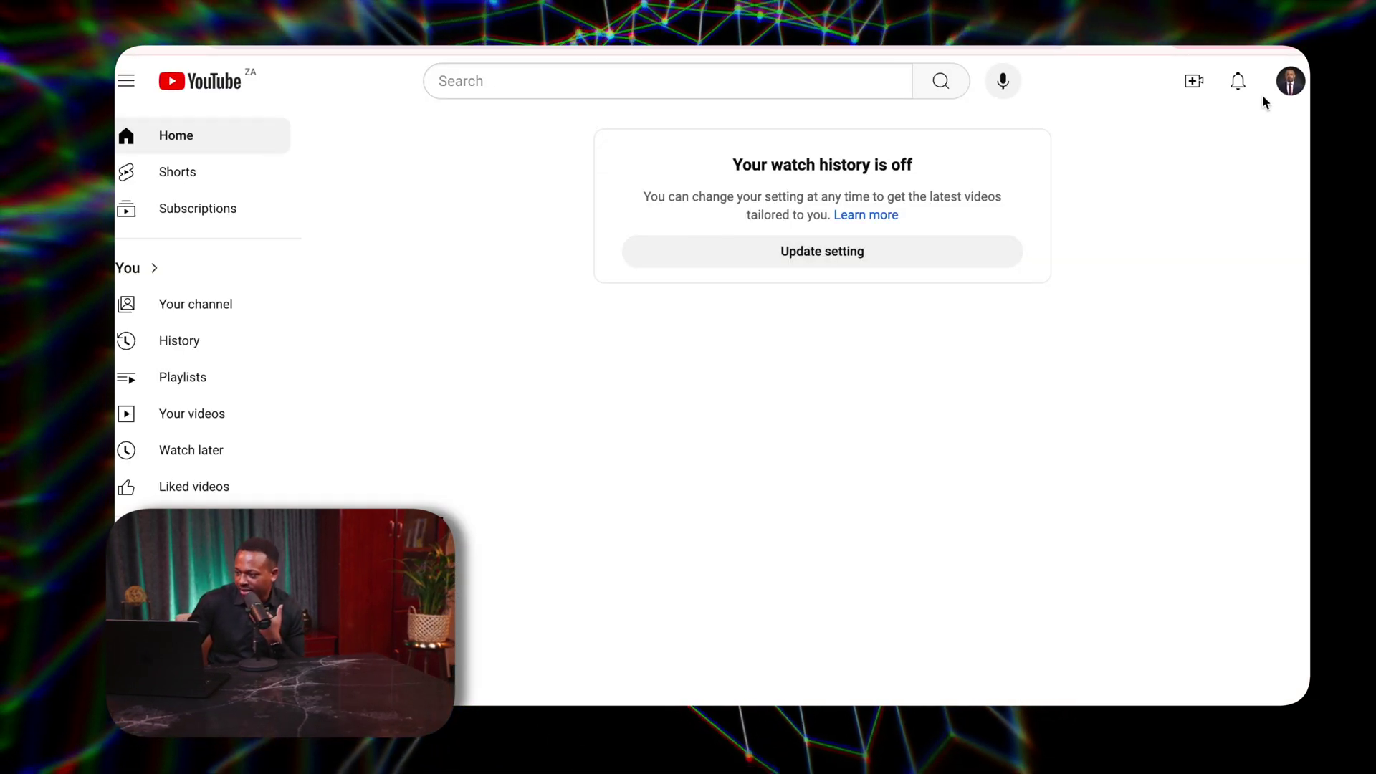
pyautogui.click(1191, 82)
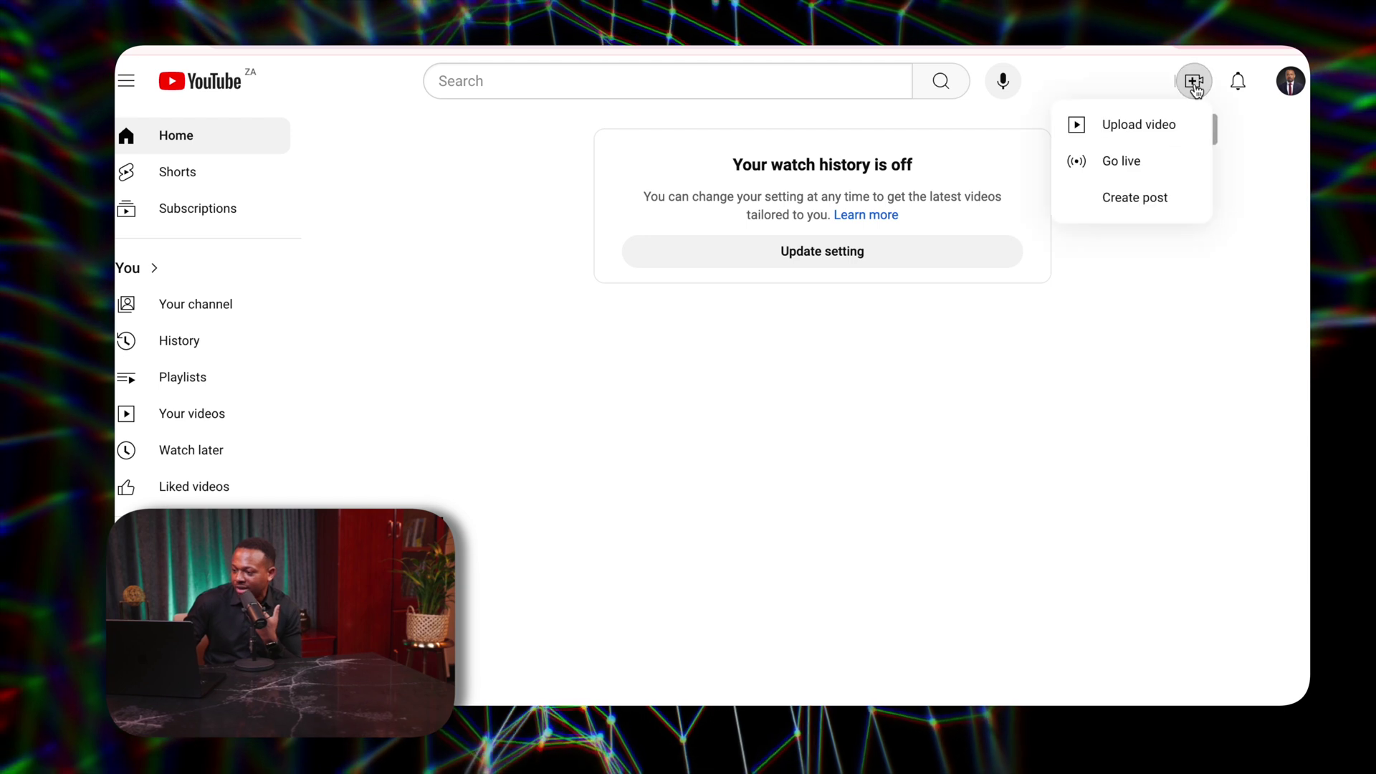
pyautogui.click(1148, 132)
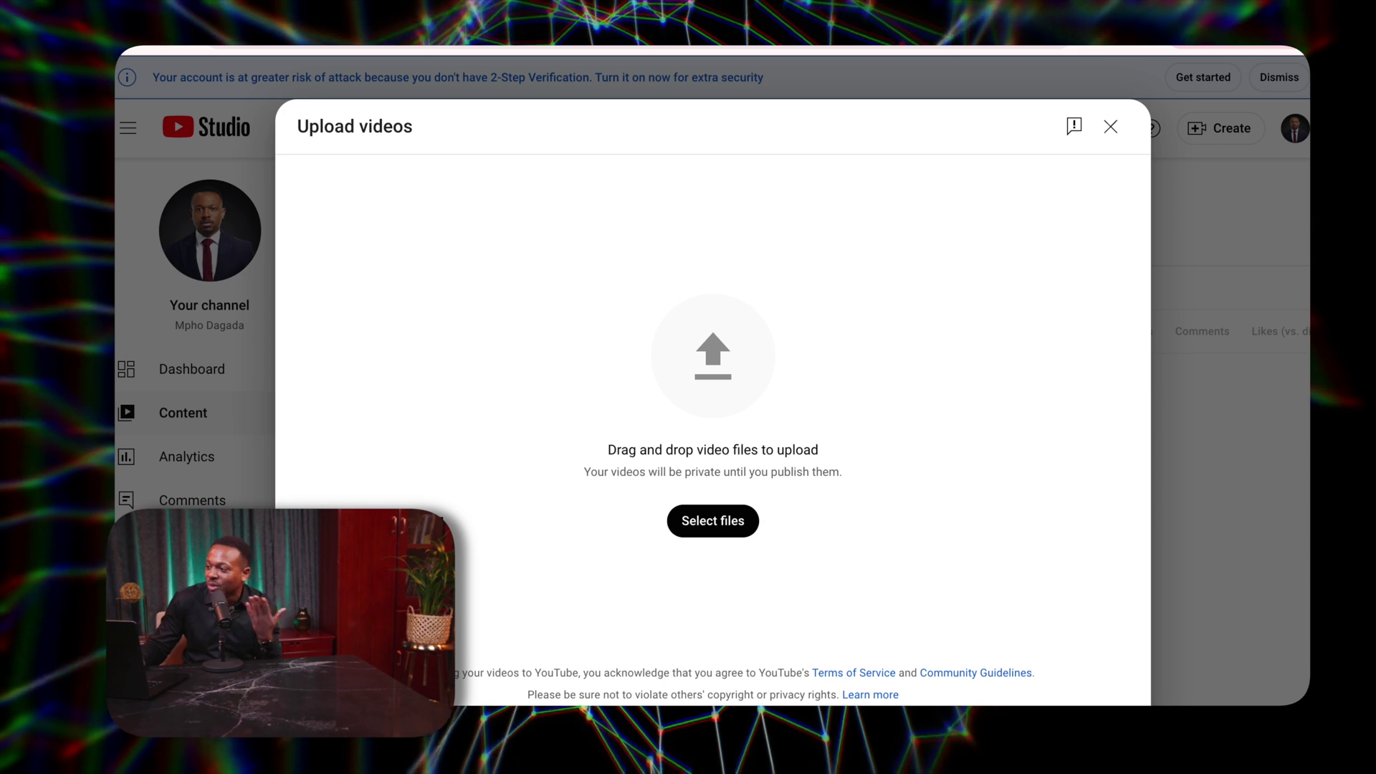
# Search Google for 'instagram' in a new tab, then return to the Content today spreadsheet
pyautogui.hotkey('ctrl', 't')
pyautogui.write('in')
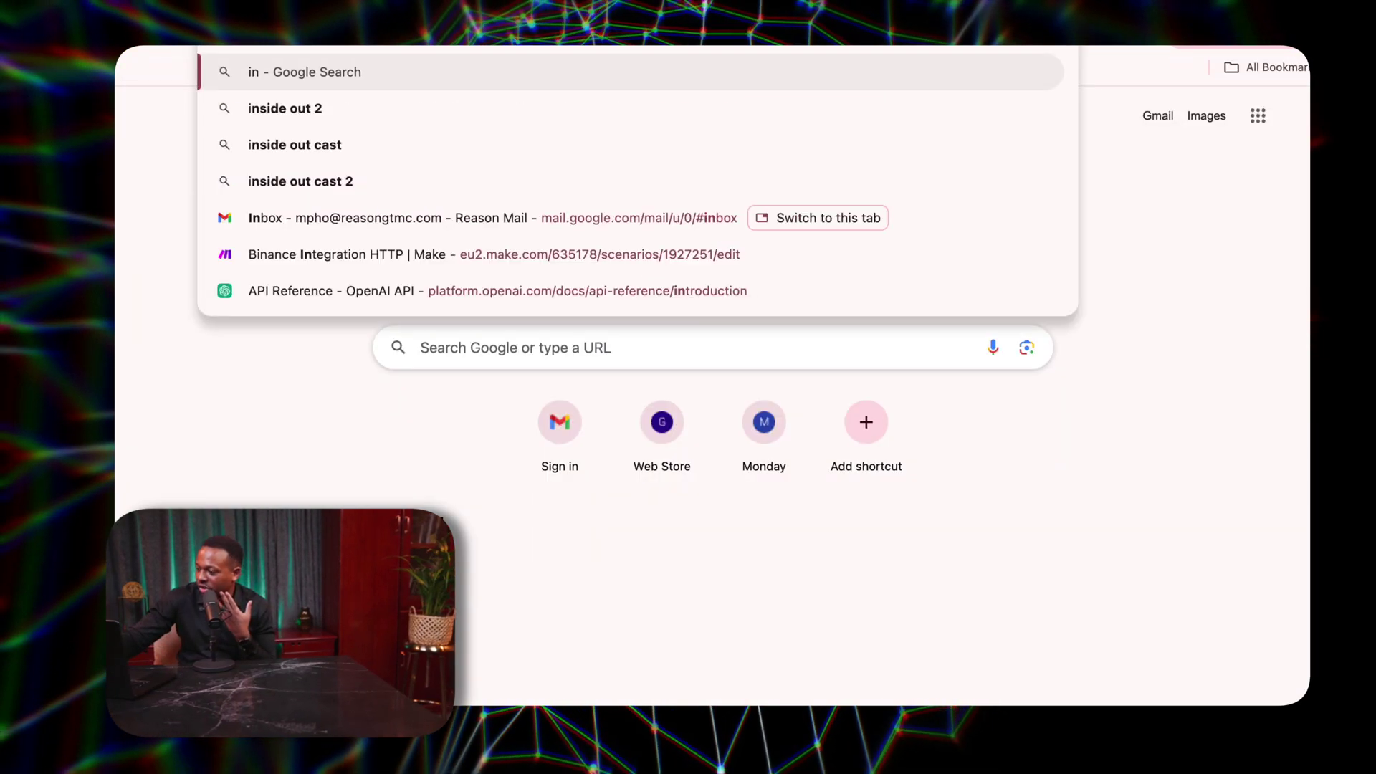
pyautogui.write('stagra')
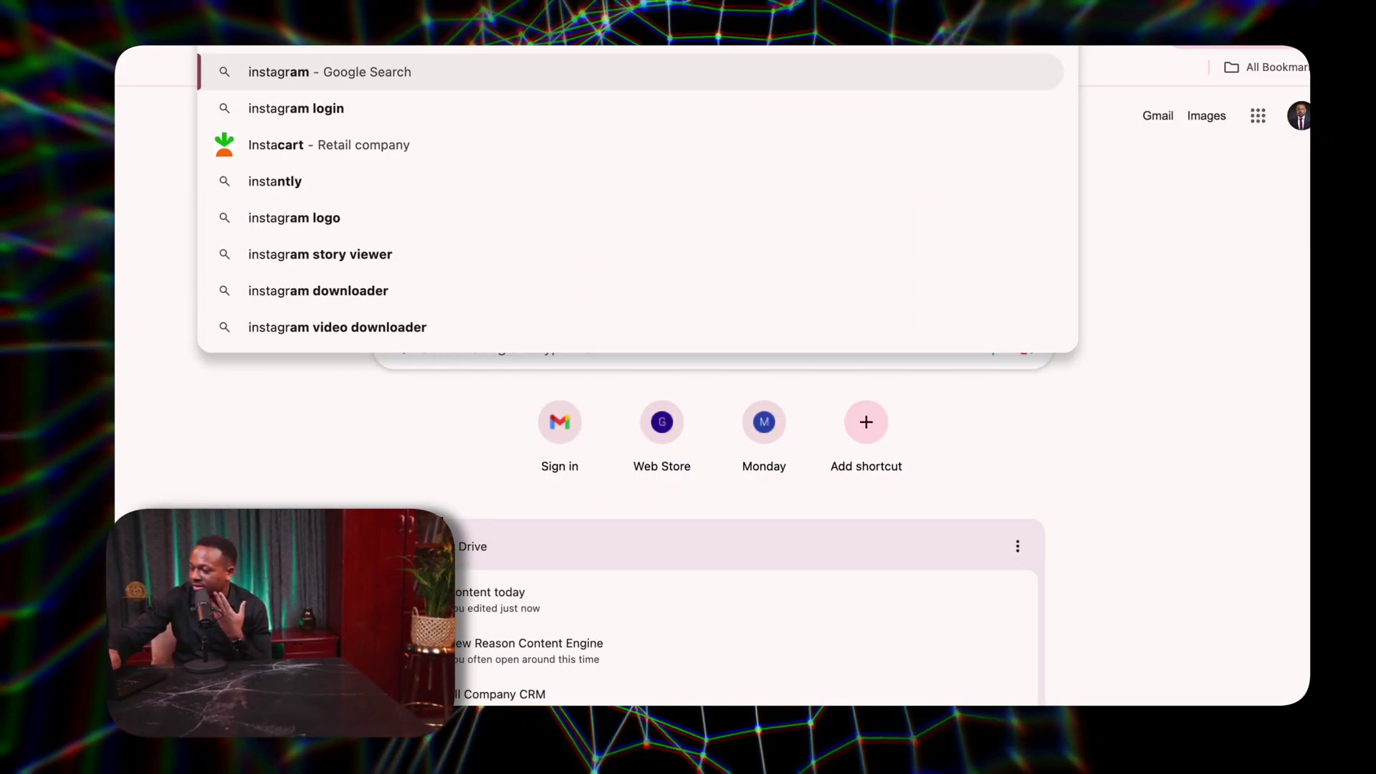
pyautogui.write('m')
pyautogui.press('Return')
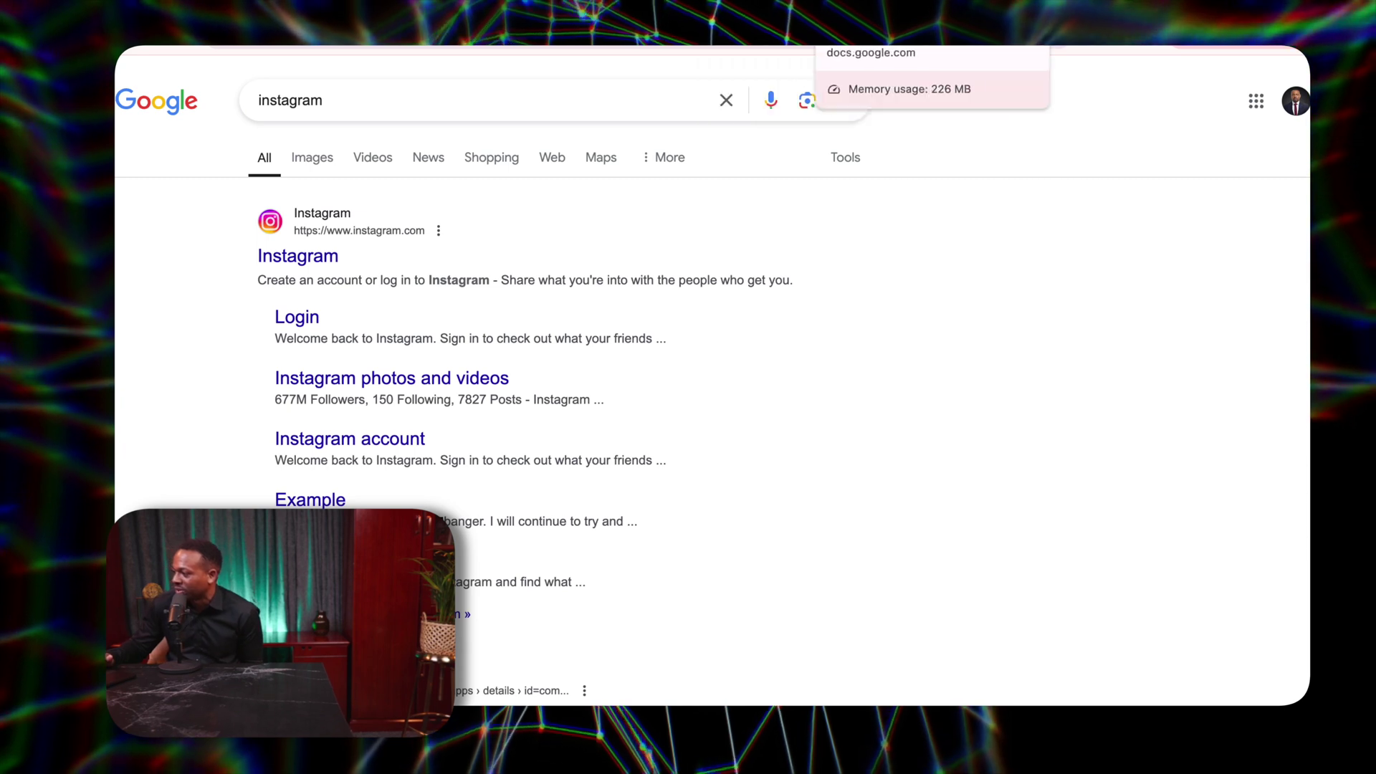
pyautogui.click(831, 6)
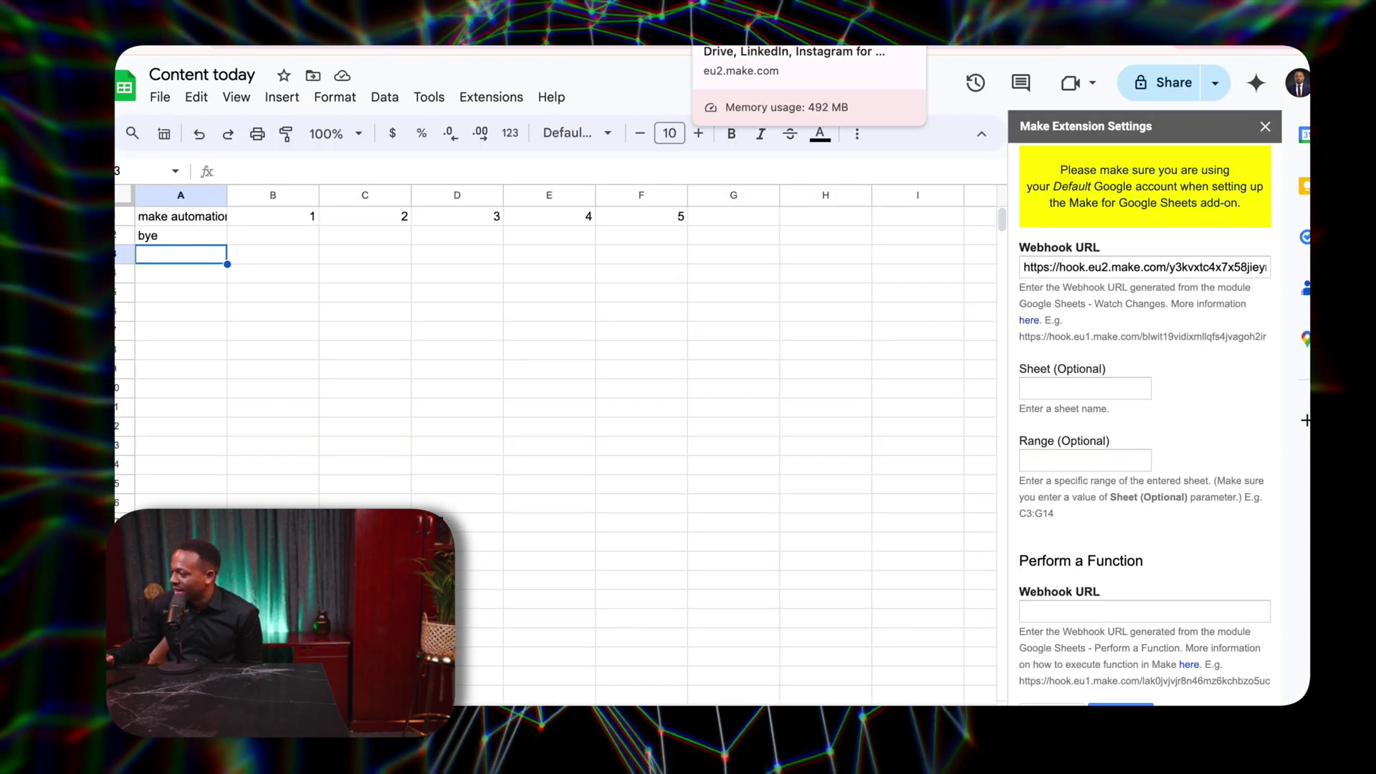
# Back in Make, map the sheet's column F value into the YouTube video title
pyautogui.click(745, 6)
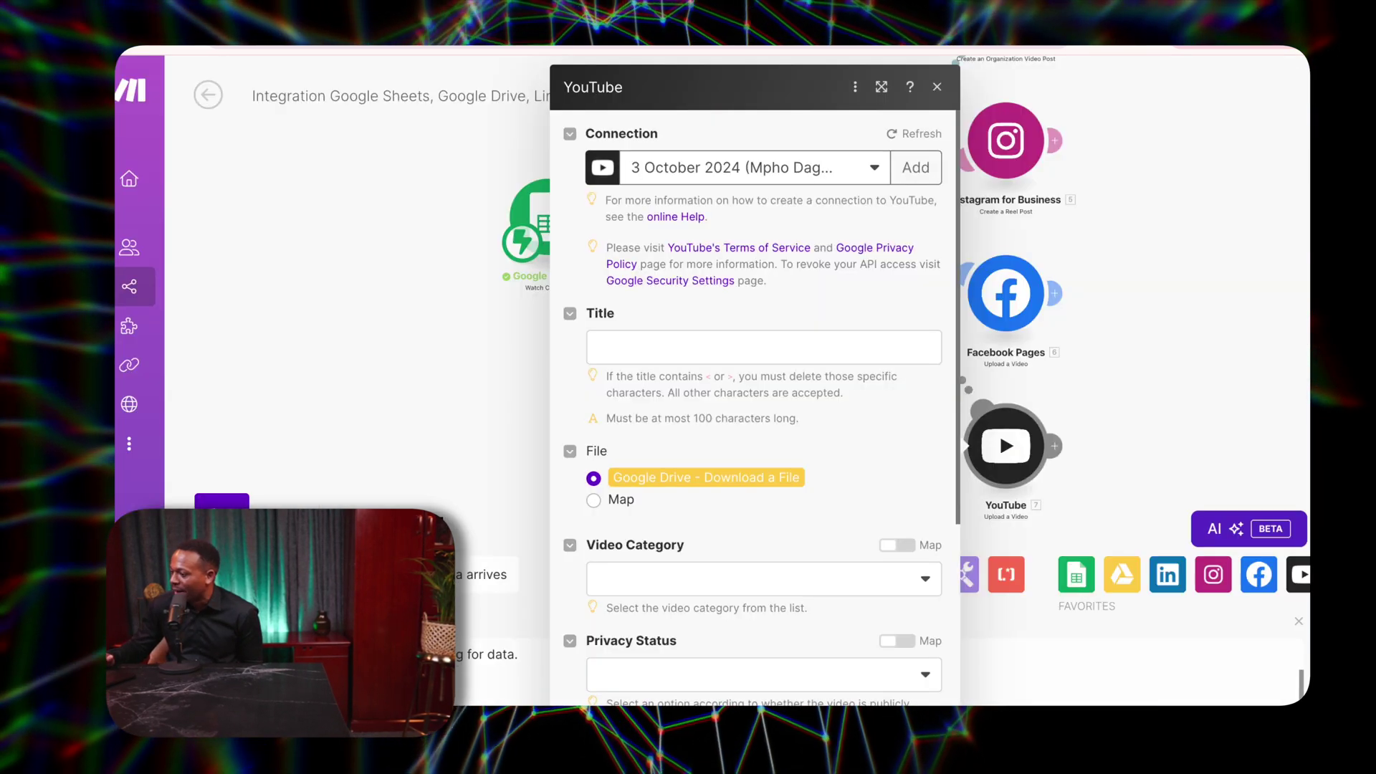
pyautogui.click(667, 359)
pyautogui.scroll(-10, 1103, 613)
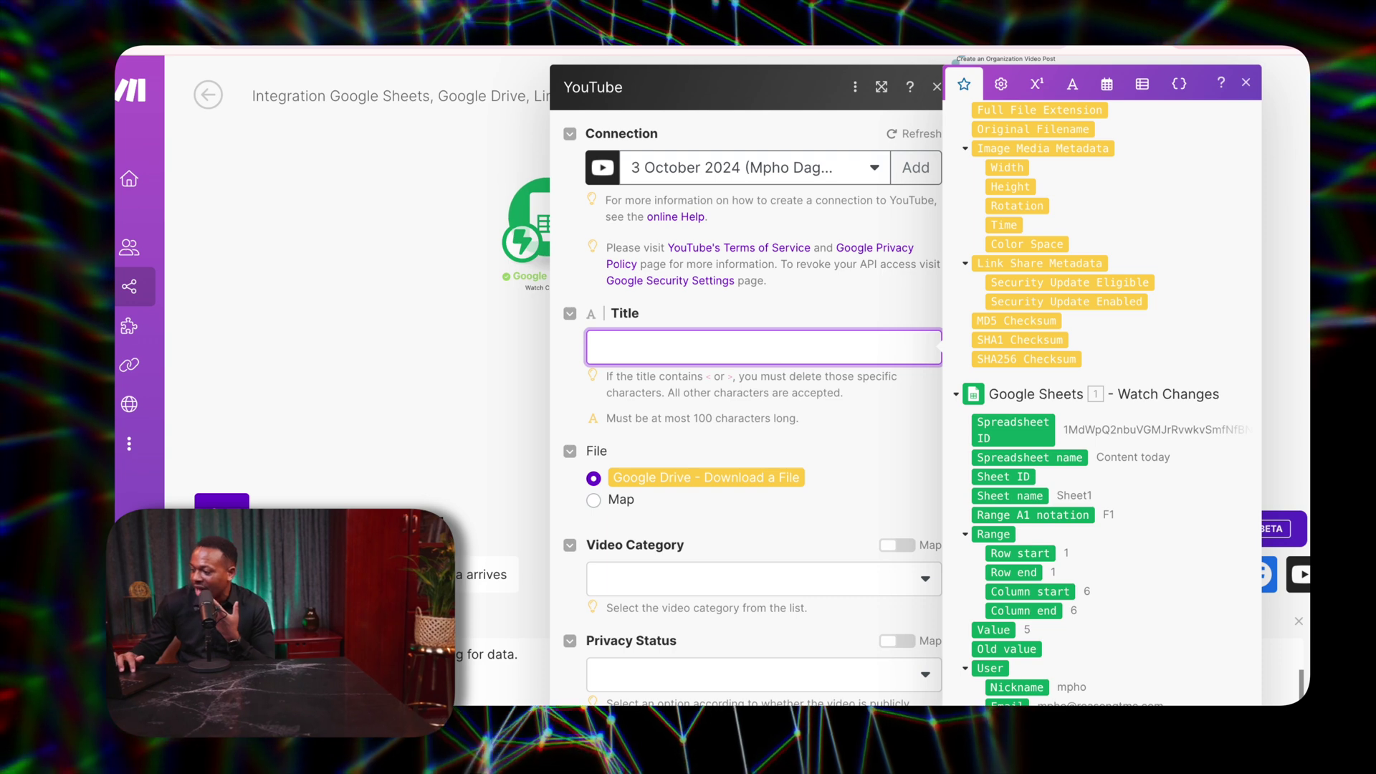
pyautogui.scroll(-6, 1059, 466)
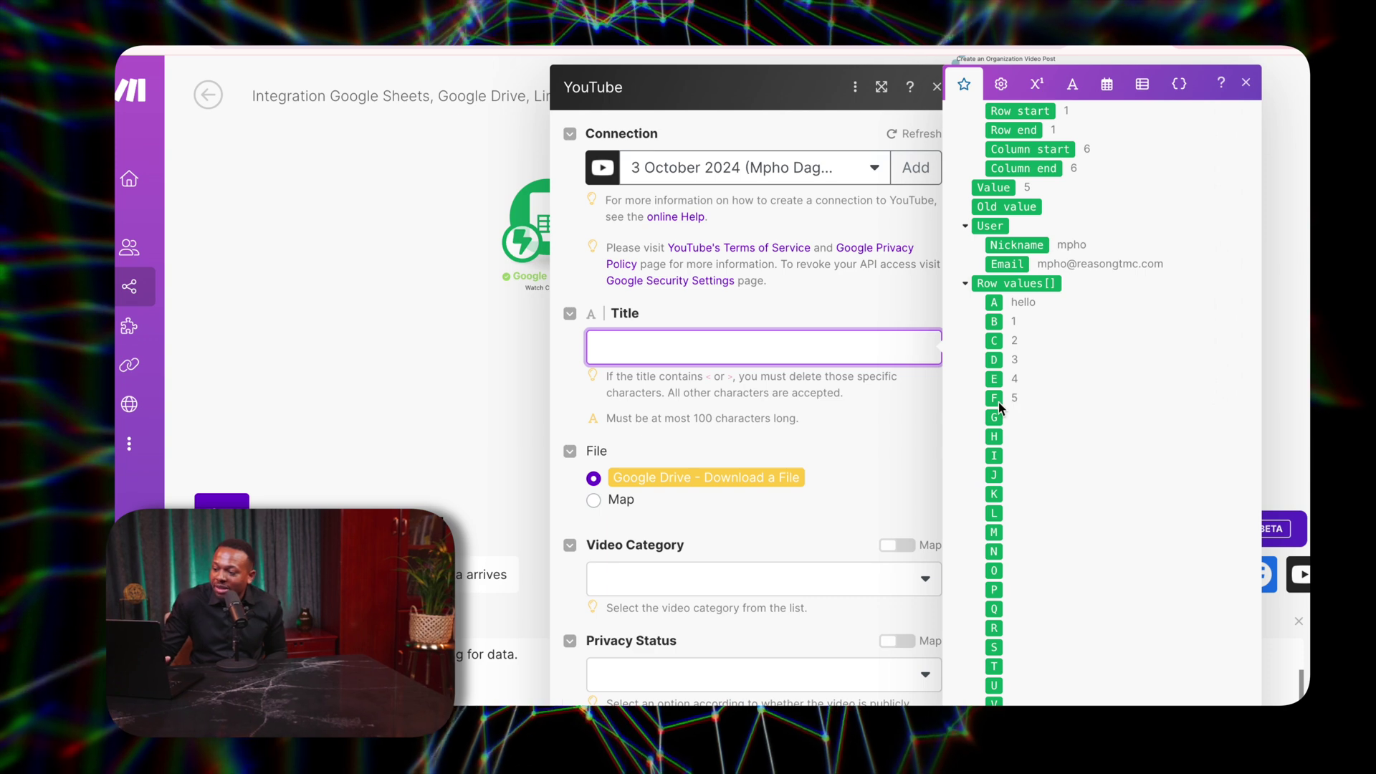
pyautogui.click(995, 399)
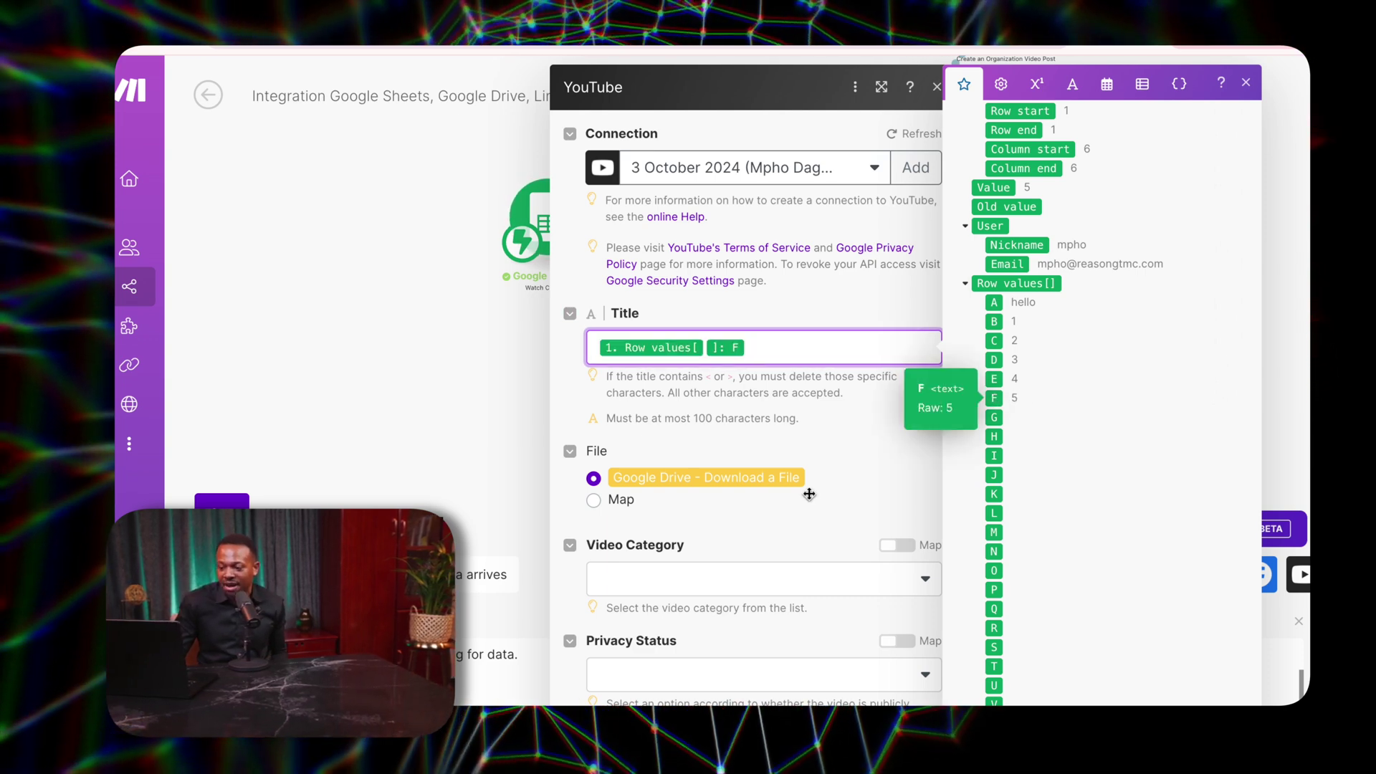
# Set the YouTube video category to Gaming and the privacy status to Public
pyautogui.scroll(-3, 773, 430)
pyautogui.click(774, 384)
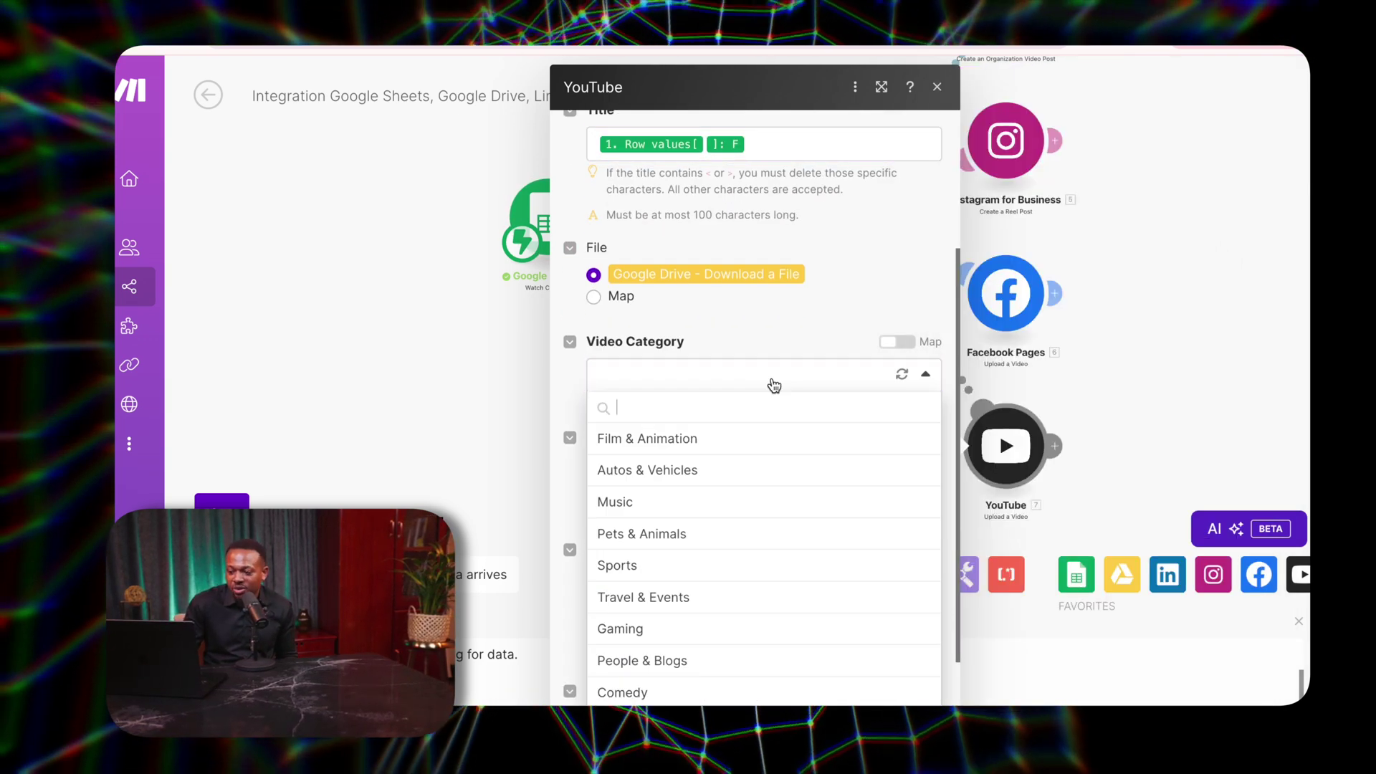
pyautogui.click(715, 630)
pyautogui.click(748, 485)
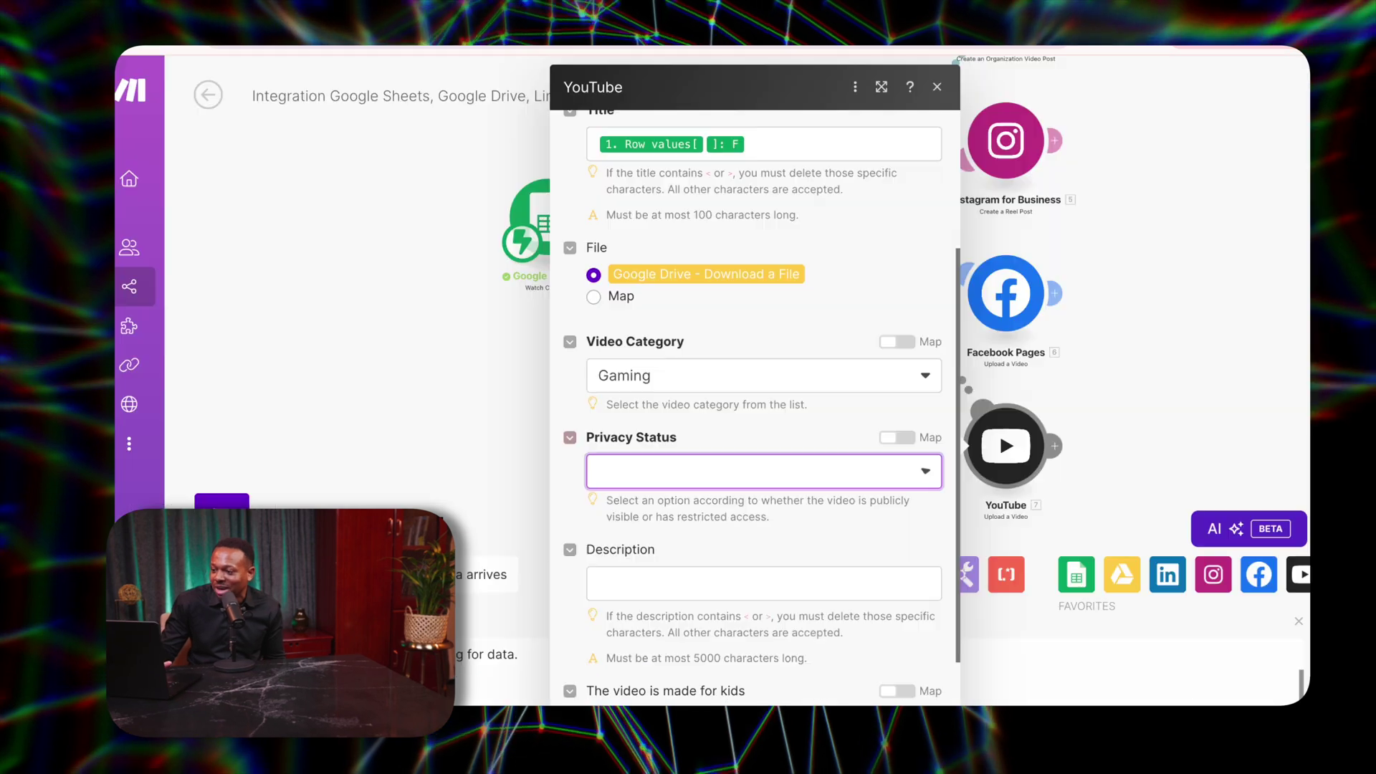
pyautogui.click(783, 480)
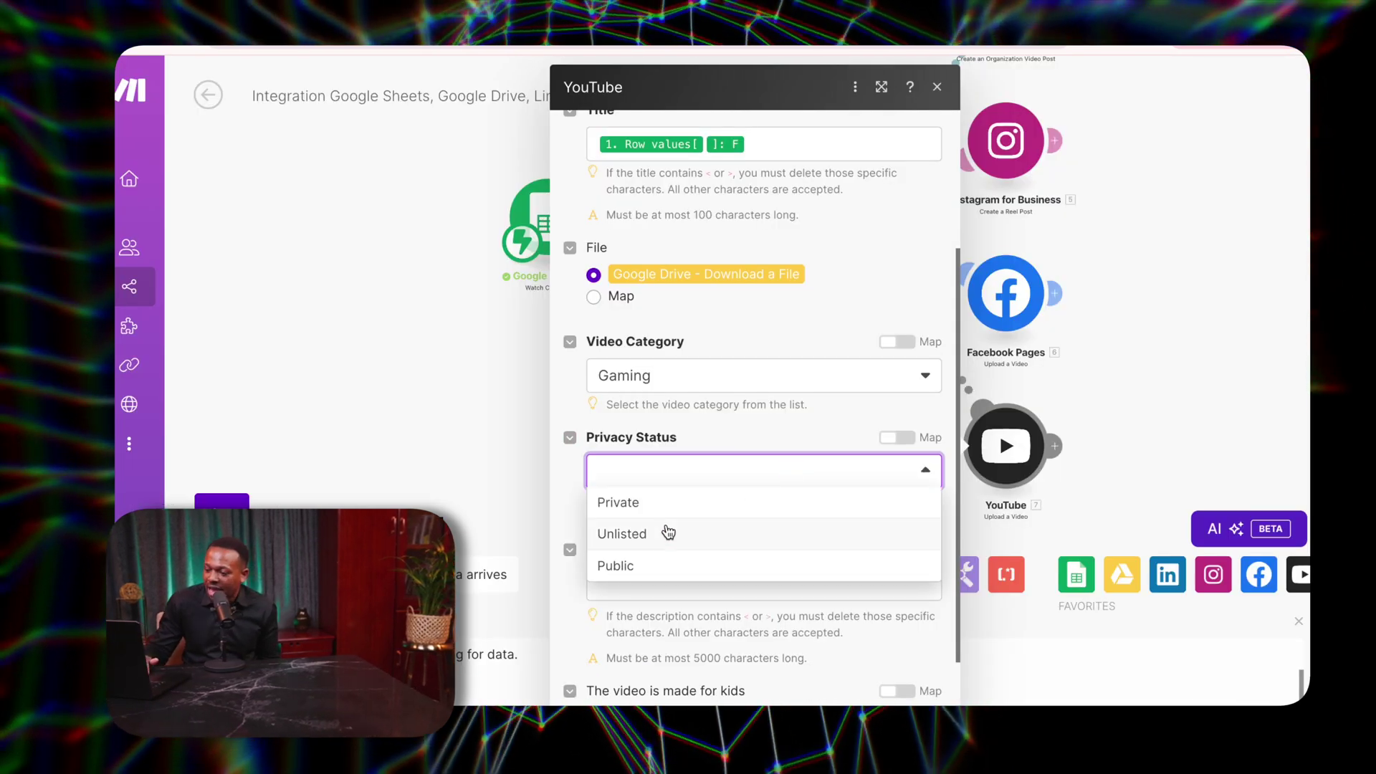
pyautogui.click(656, 568)
# Map sheet column E into the video description and close the YouTube module
pyautogui.click(698, 585)
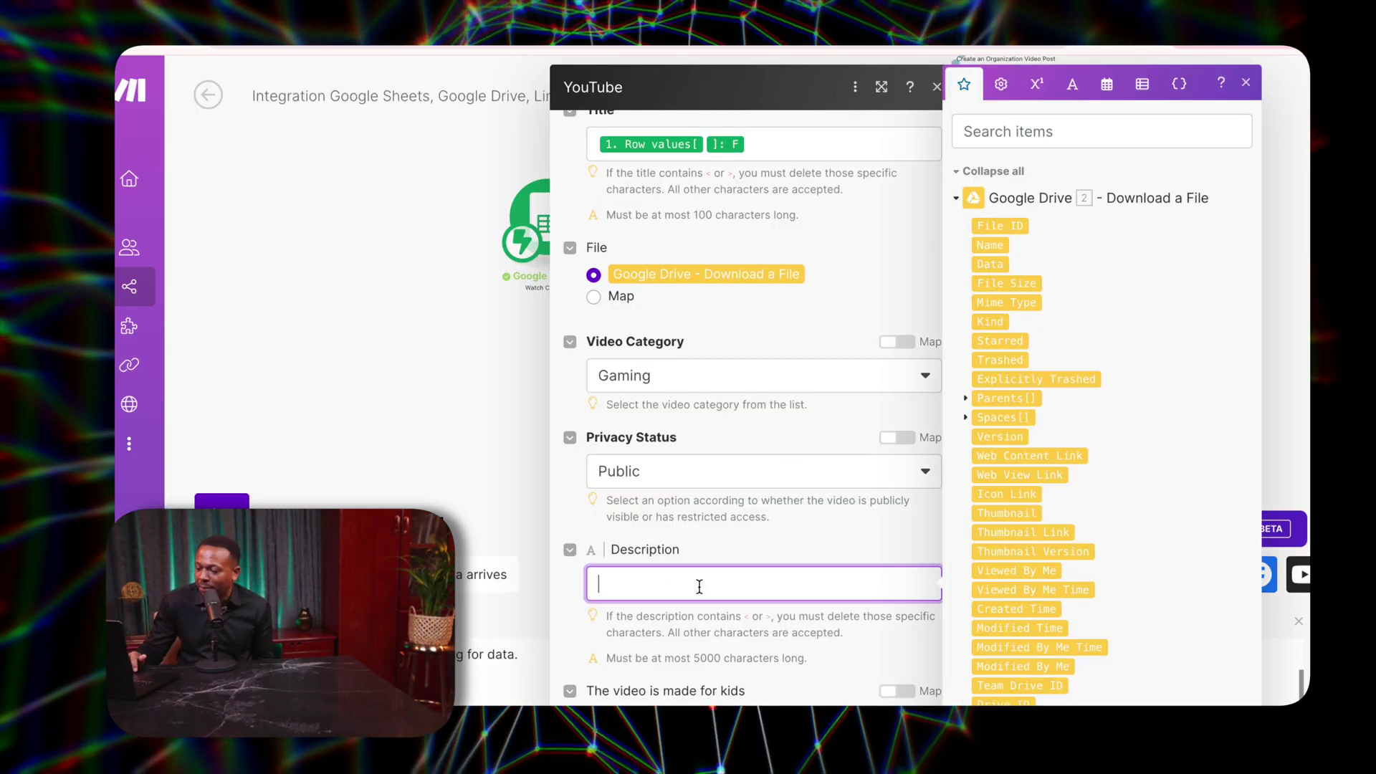
pyautogui.scroll(-10, 1147, 703)
pyautogui.scroll(-2, 1147, 702)
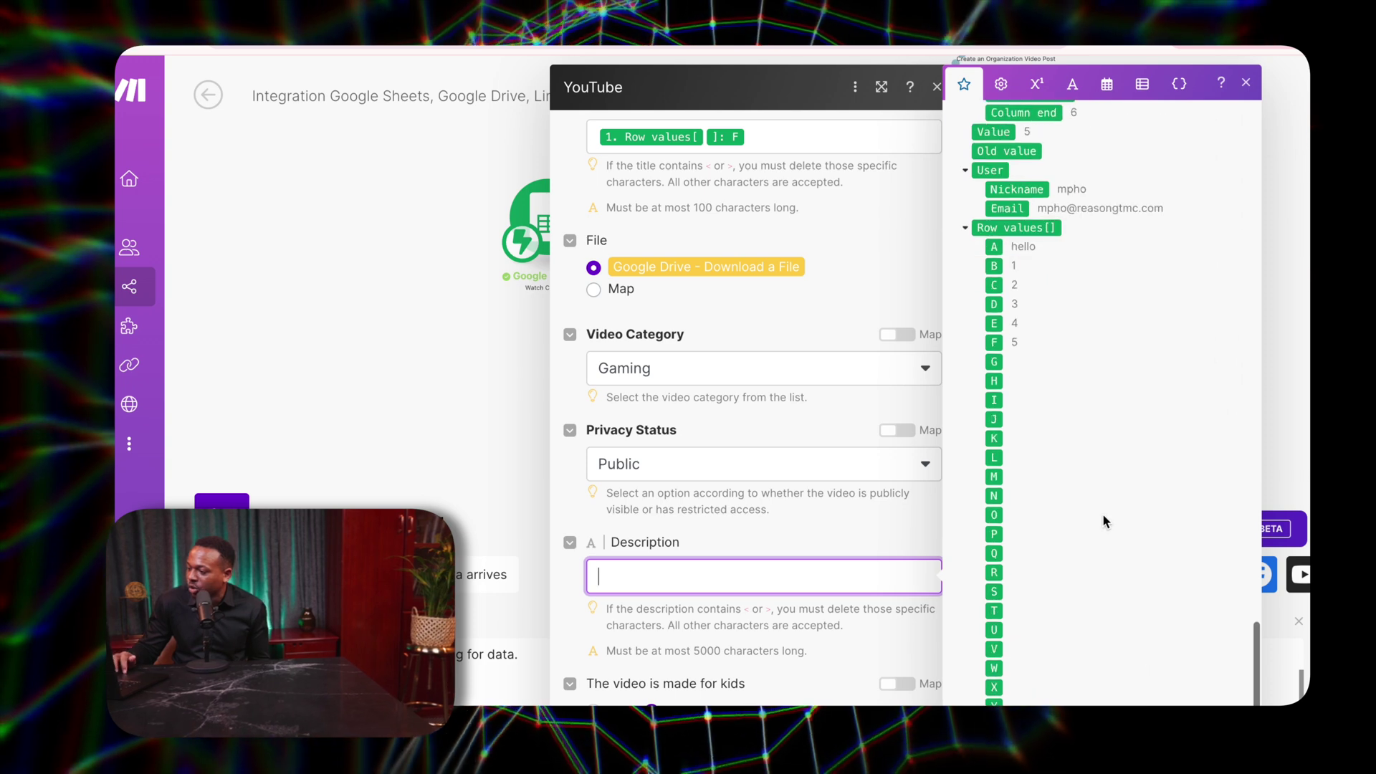
pyautogui.click(996, 323)
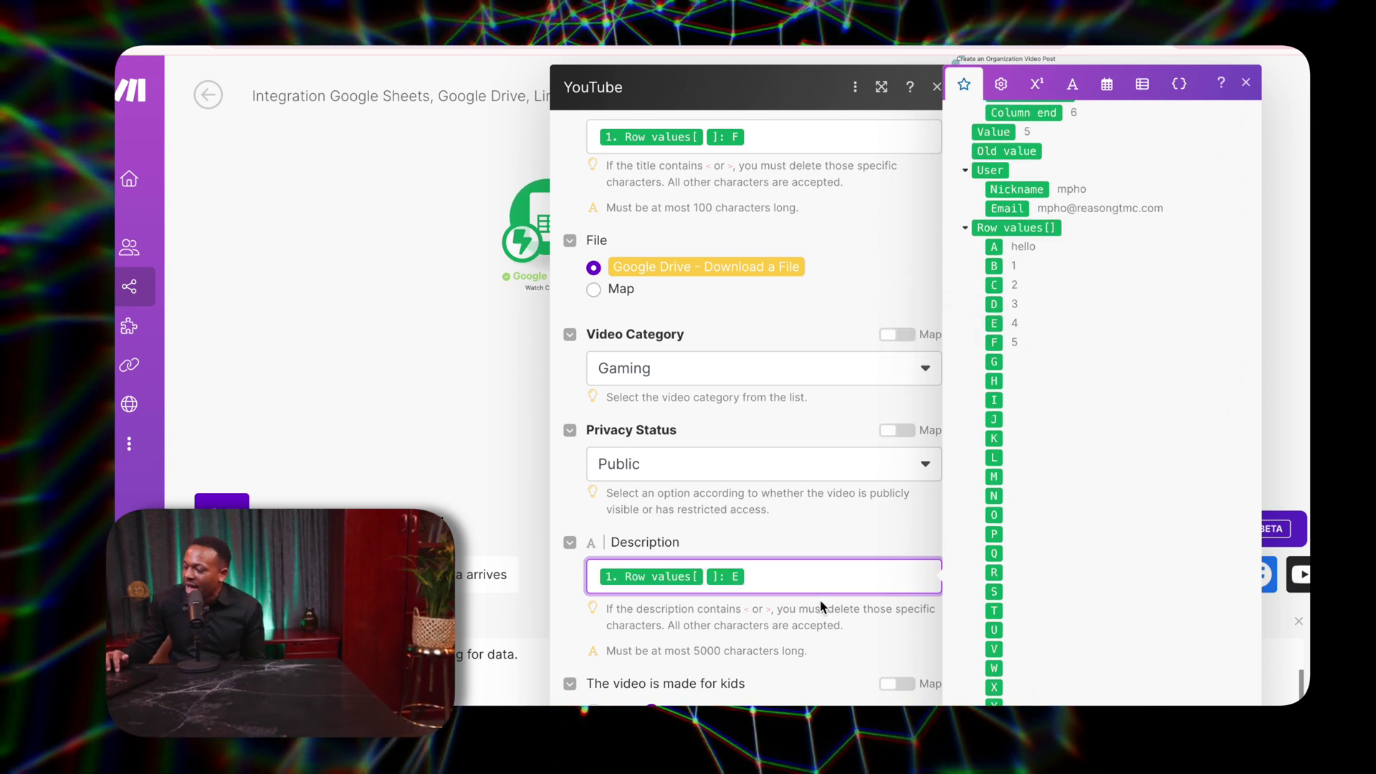
pyautogui.scroll(-1, 820, 599)
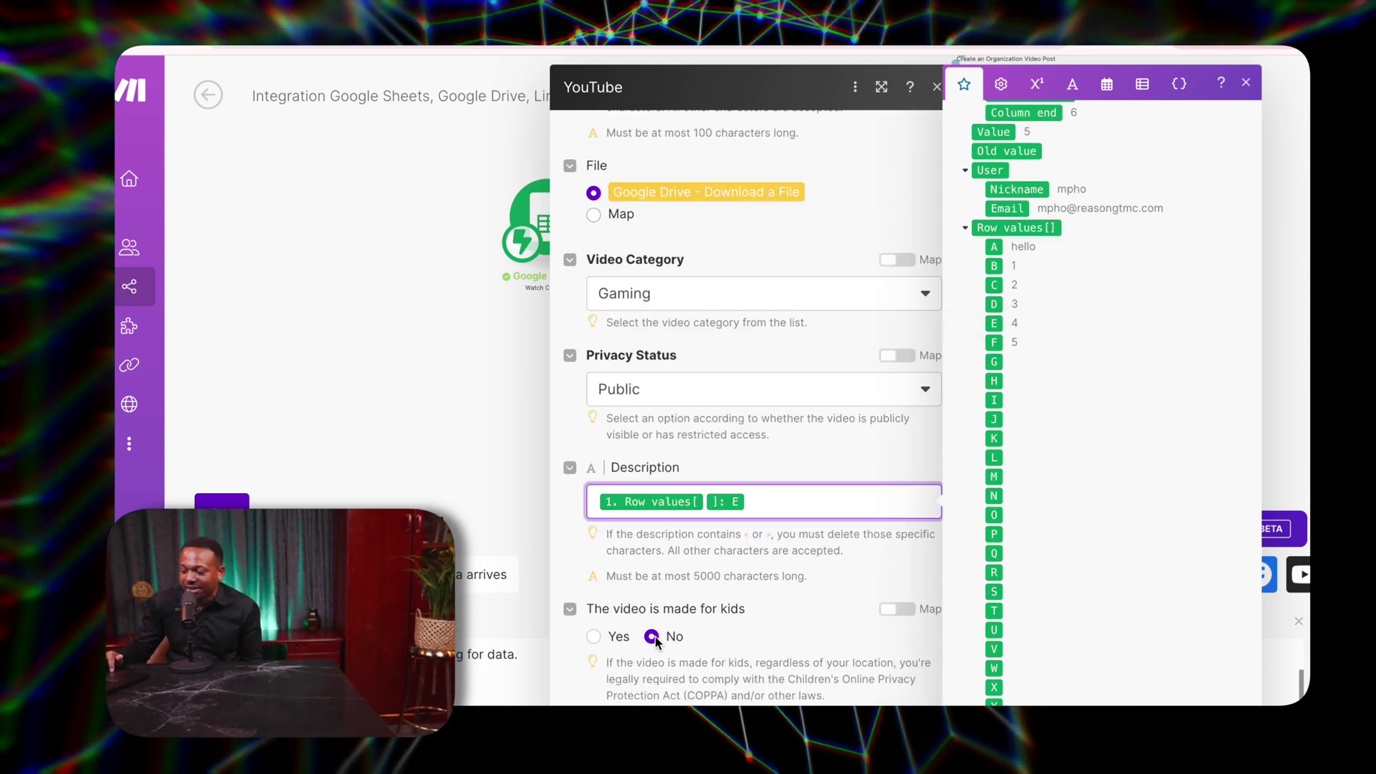
pyautogui.press('Escape')
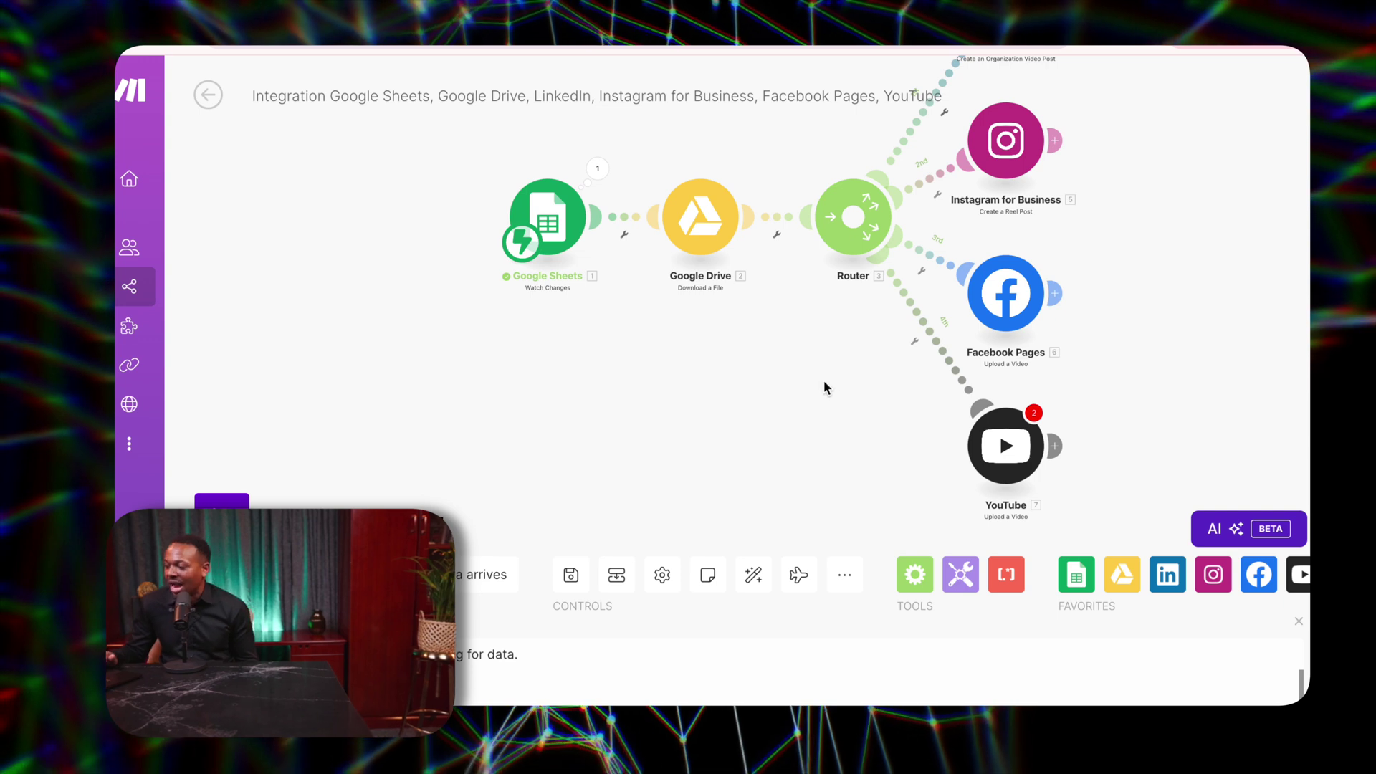
pyautogui.moveTo(789, 454); pyautogui.dragTo(764, 566)
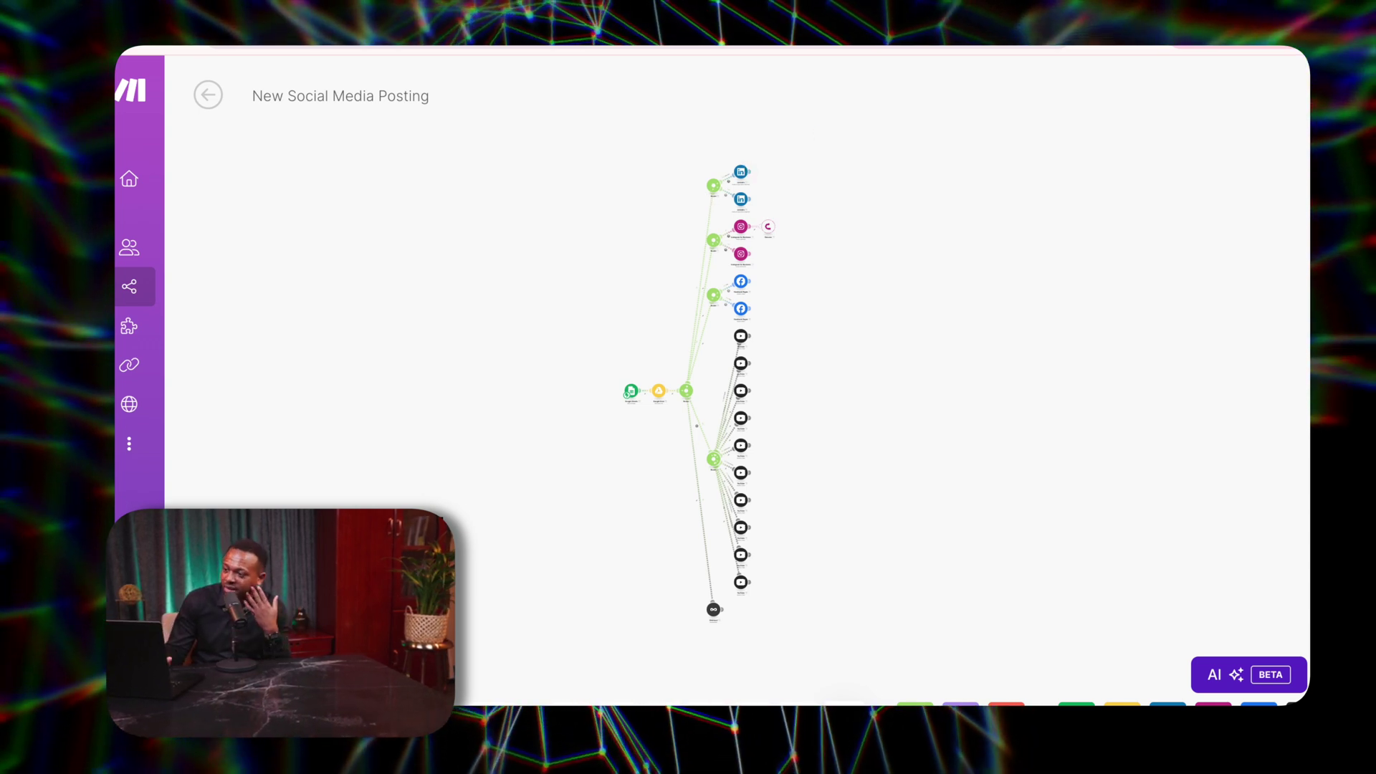
pyautogui.click(752, 15)
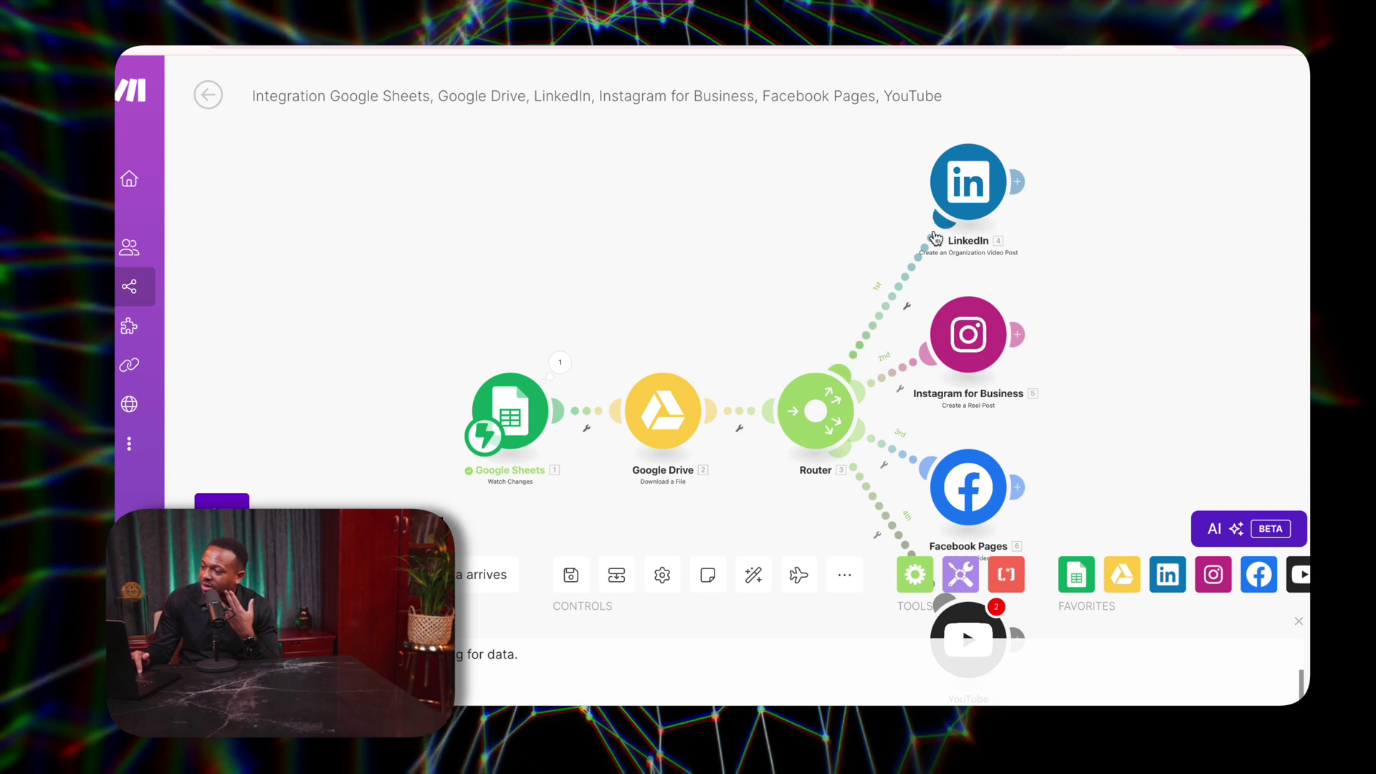
# Add a LinkedIn Create an Organization Image Post module beside the LinkedIn video post module
pyautogui.scroll(5, 983, 249)
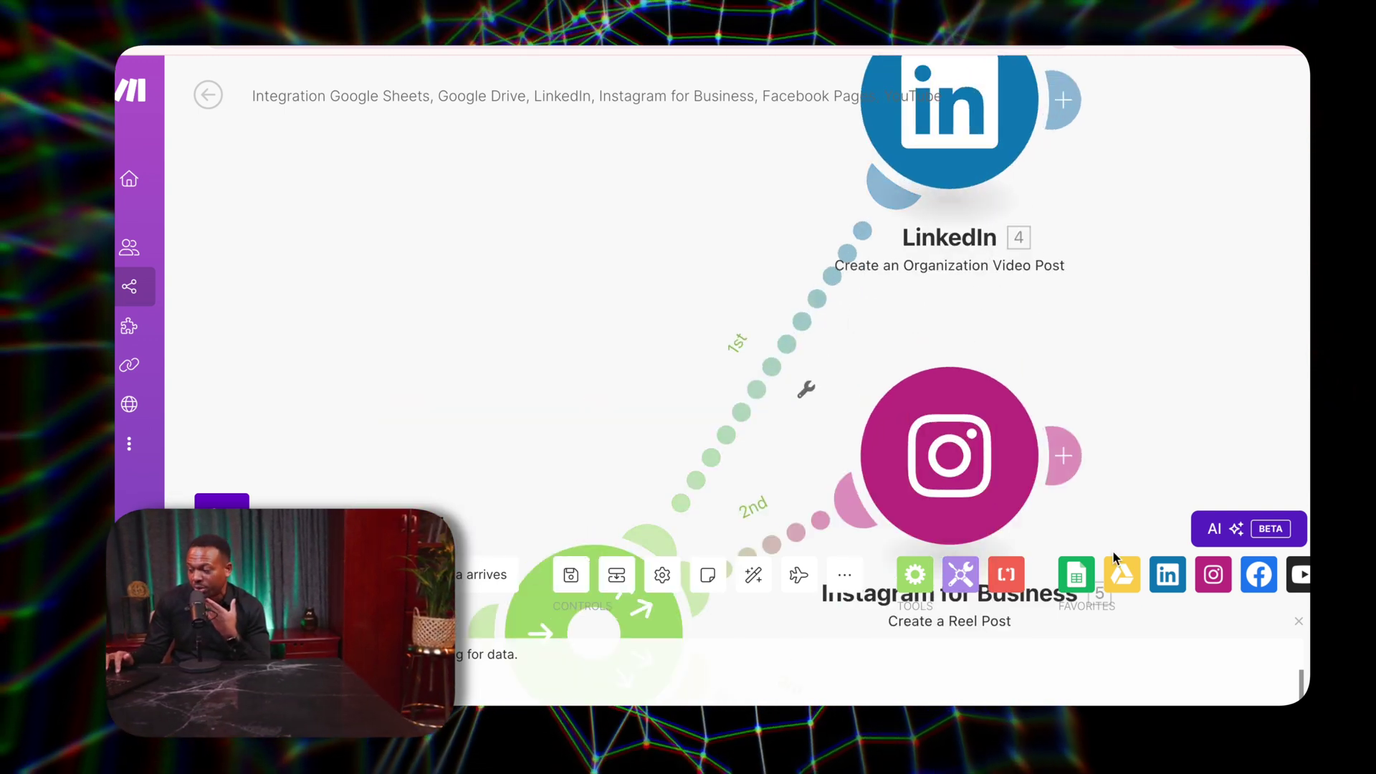
pyautogui.click(1168, 582)
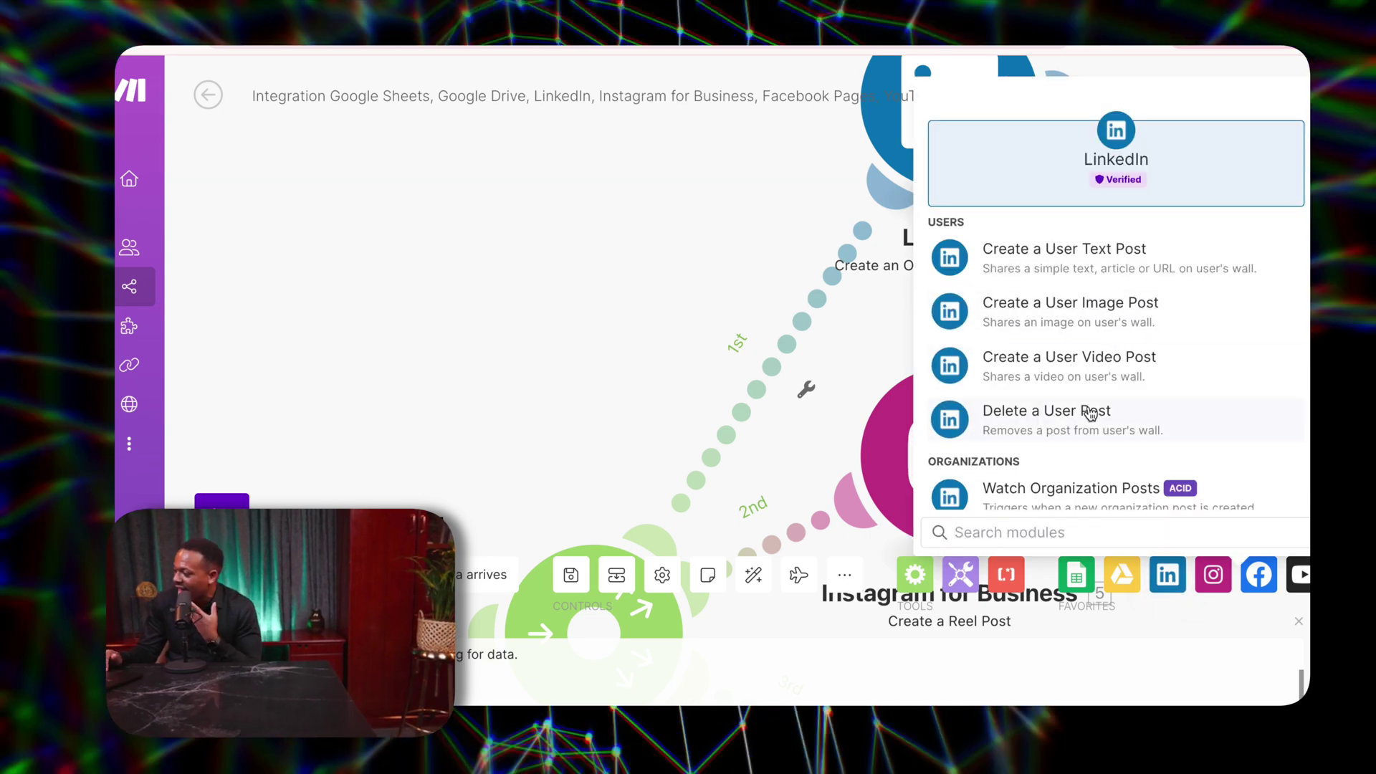
pyautogui.scroll(-3, 1090, 409)
pyautogui.scroll(3, 1047, 409)
pyautogui.scroll(-5, 1090, 408)
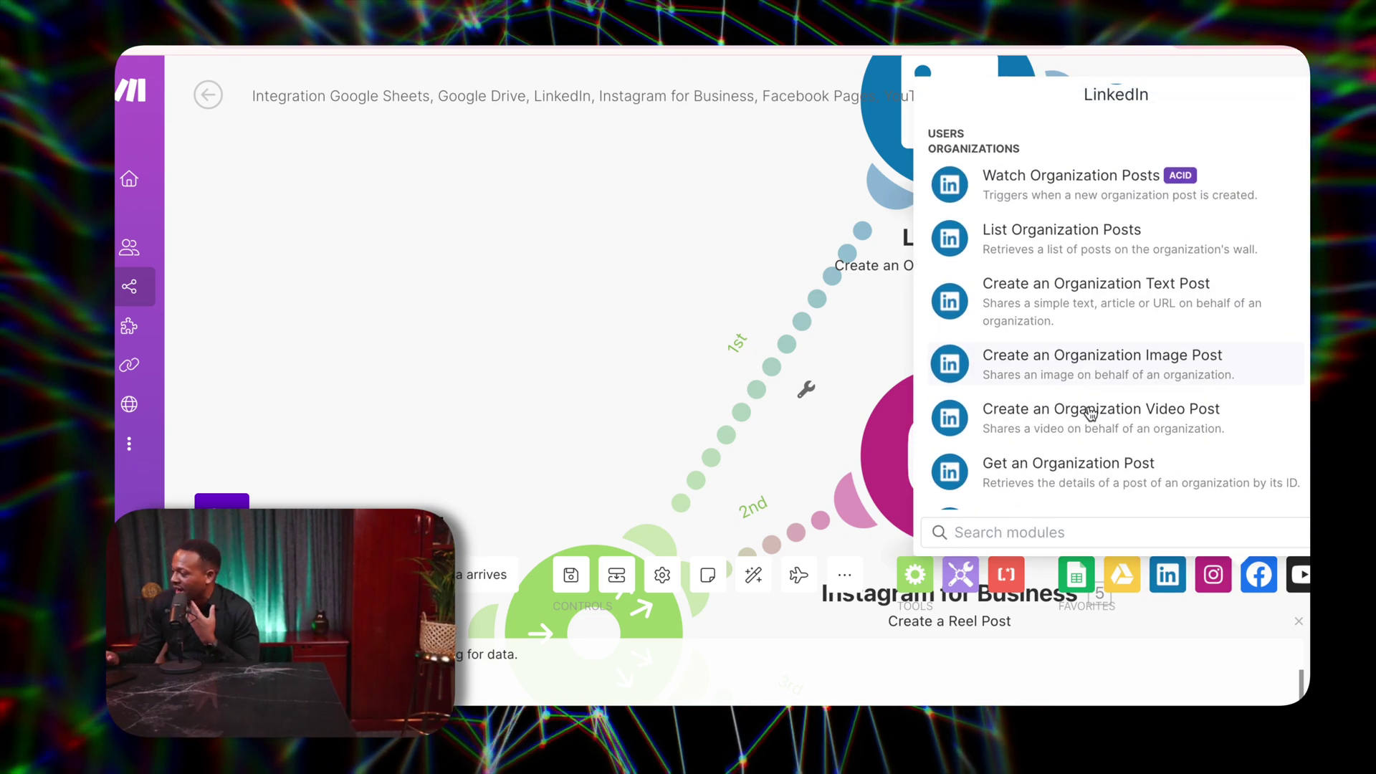
pyautogui.click(1116, 374)
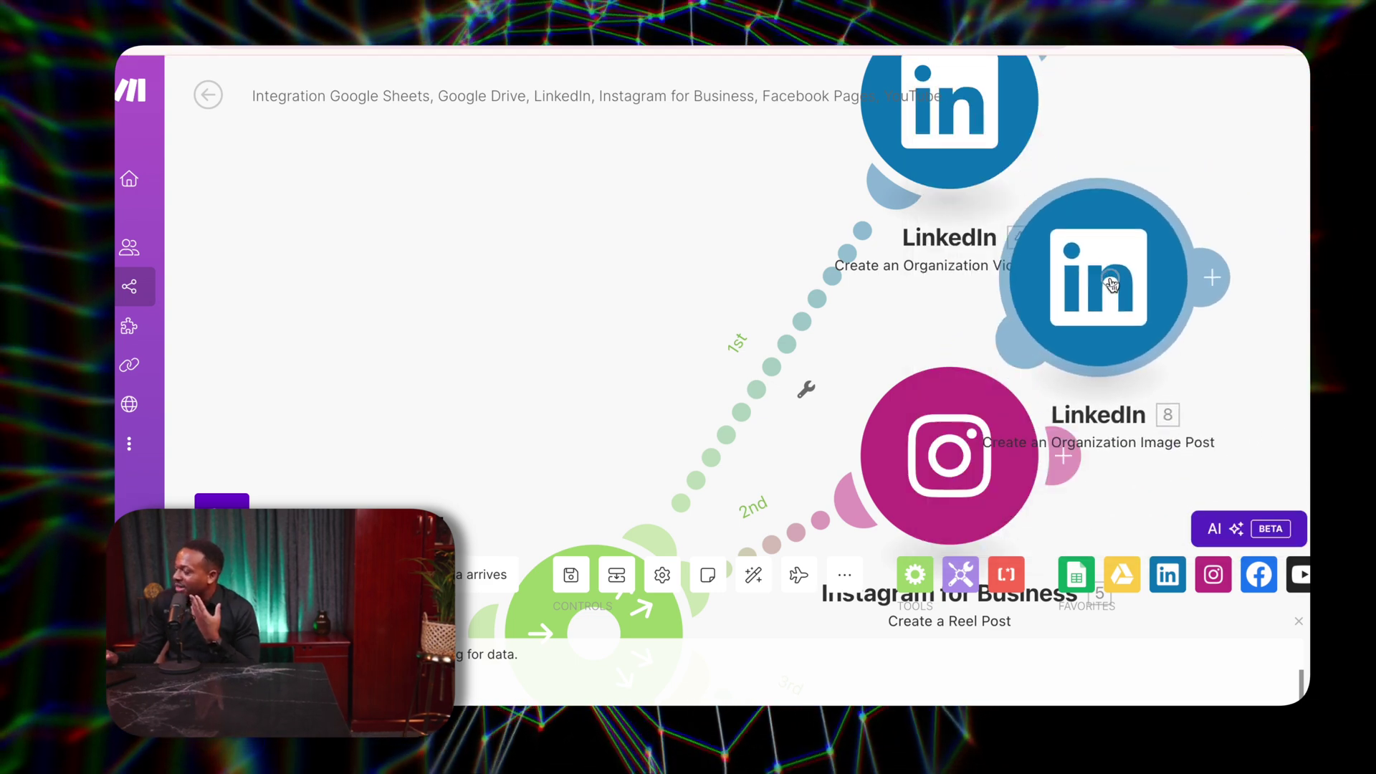
pyautogui.moveTo(1112, 285); pyautogui.dragTo(1218, 204)
pyautogui.scroll(-5, 761, 233)
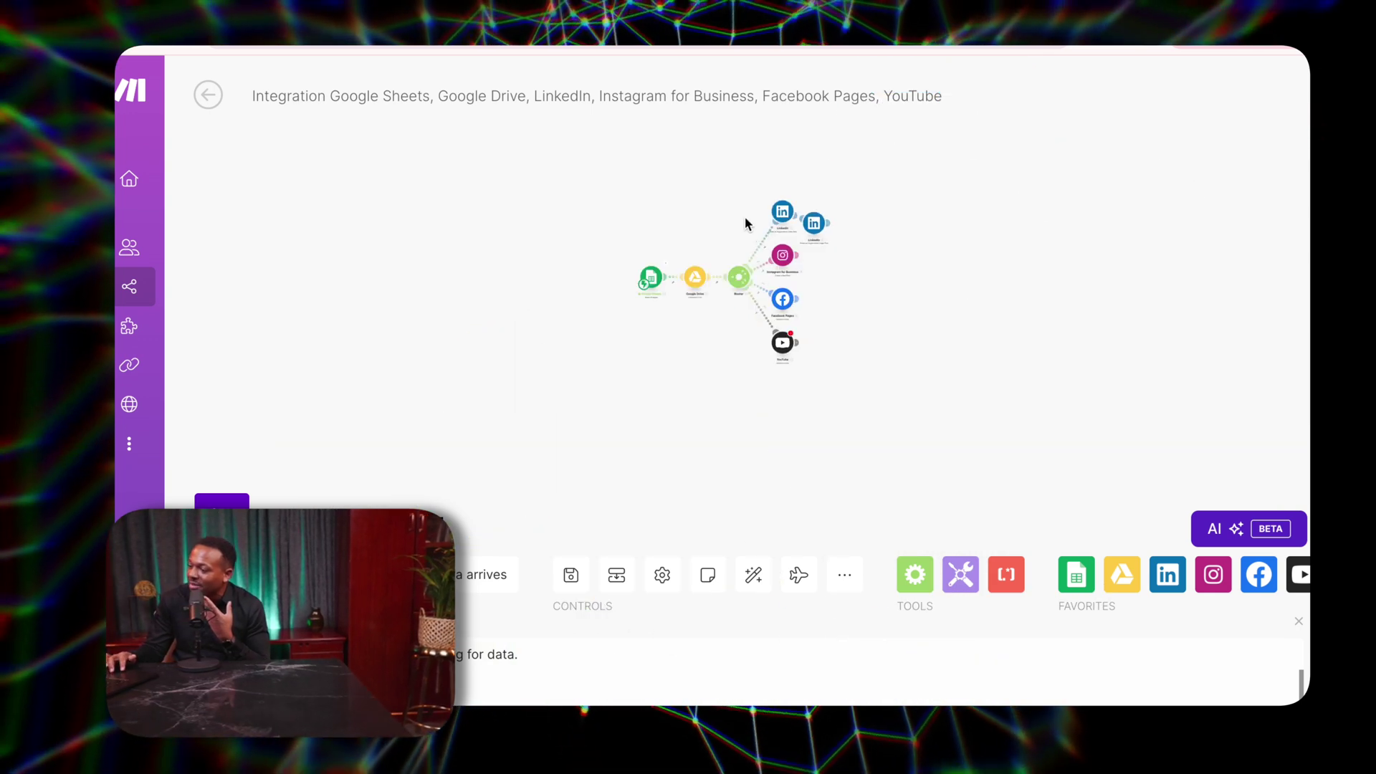
# Copy the Router, paste it onto the canvas and disconnect it from Router 3
pyautogui.scroll(5, 745, 216)
pyautogui.scroll(-6, 745, 217)
pyautogui.scroll(4, 745, 216)
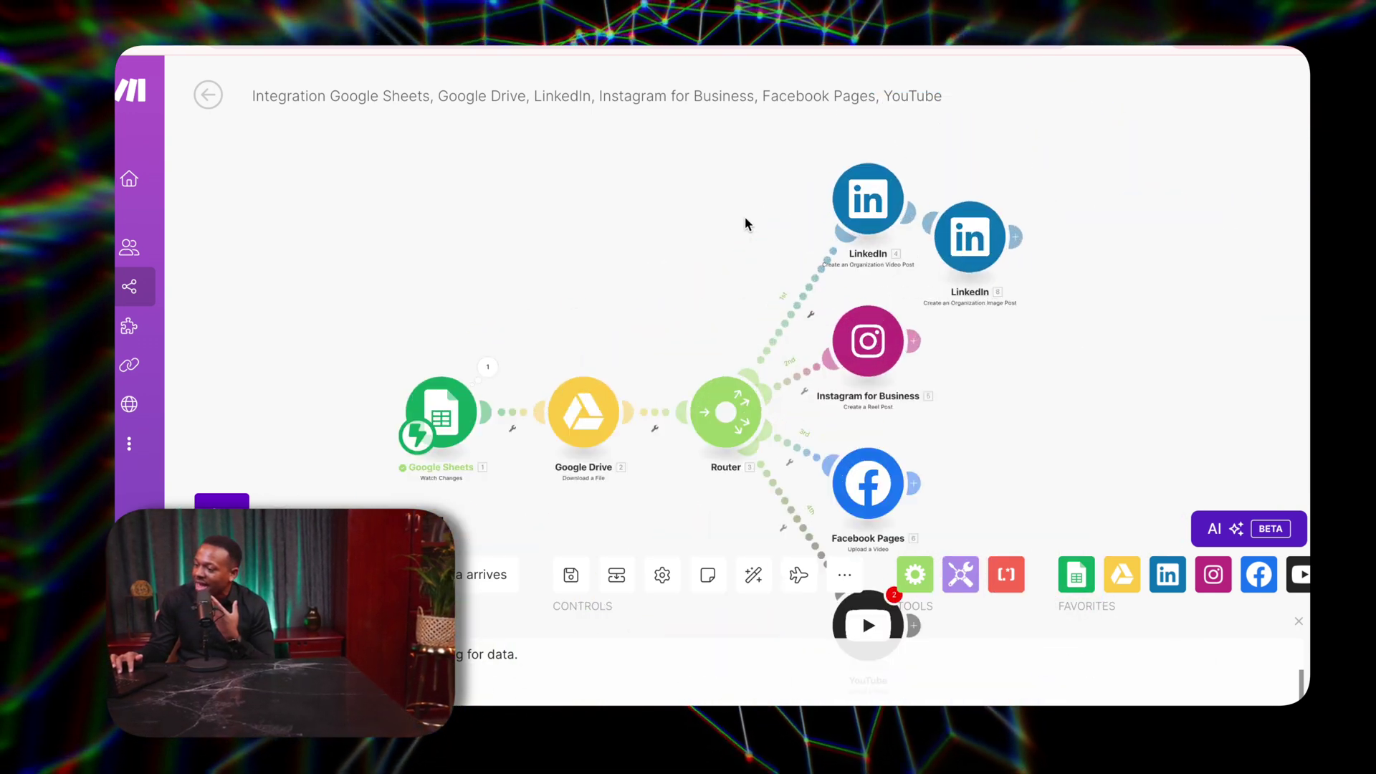
pyautogui.scroll(2, 745, 219)
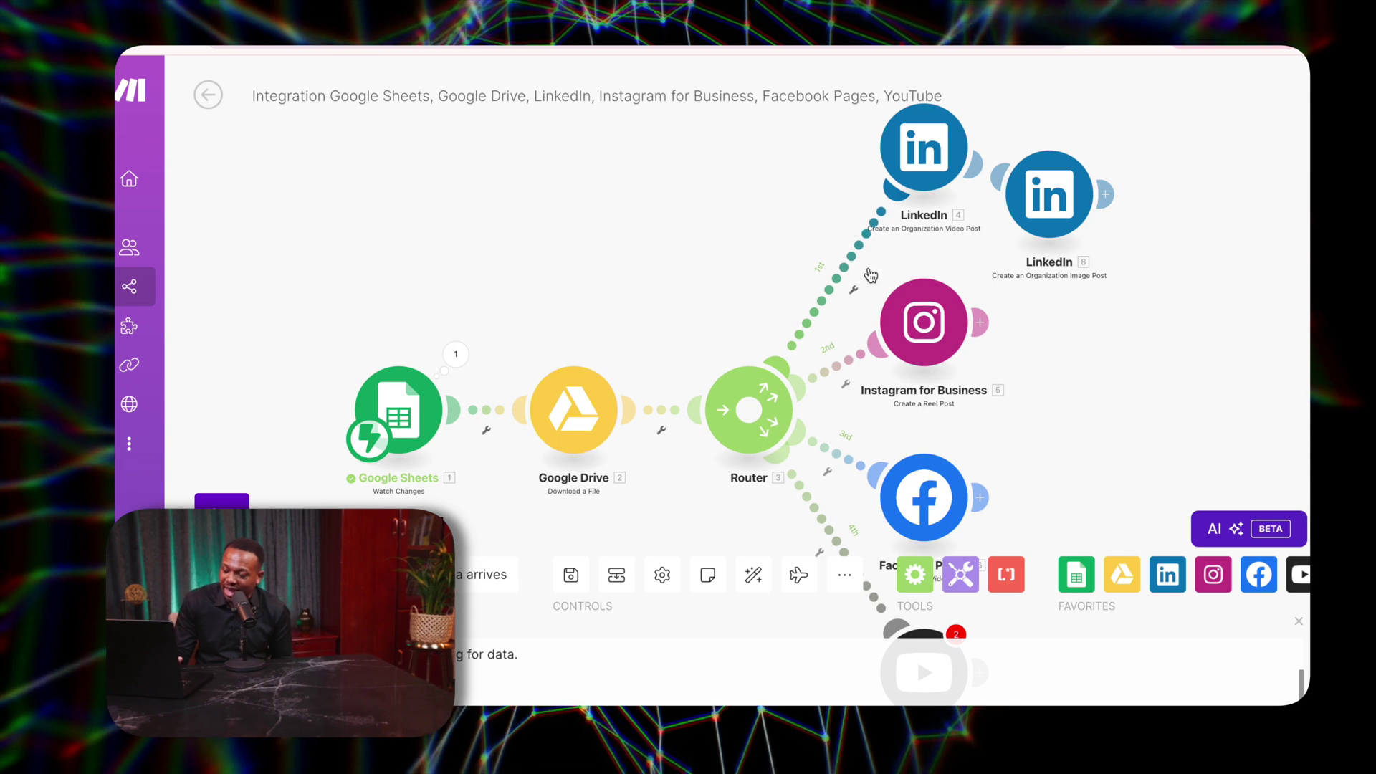
pyautogui.rightClick(750, 418)
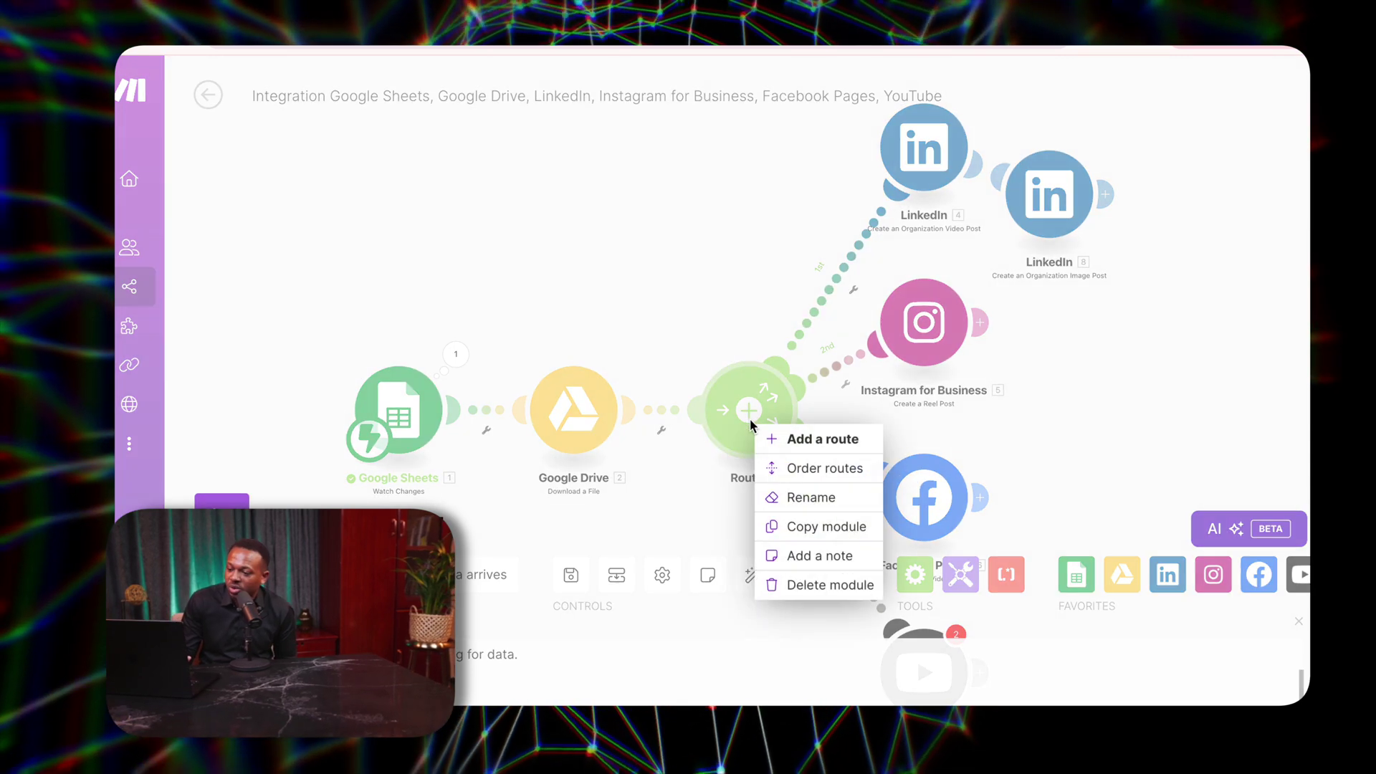
pyautogui.click(833, 528)
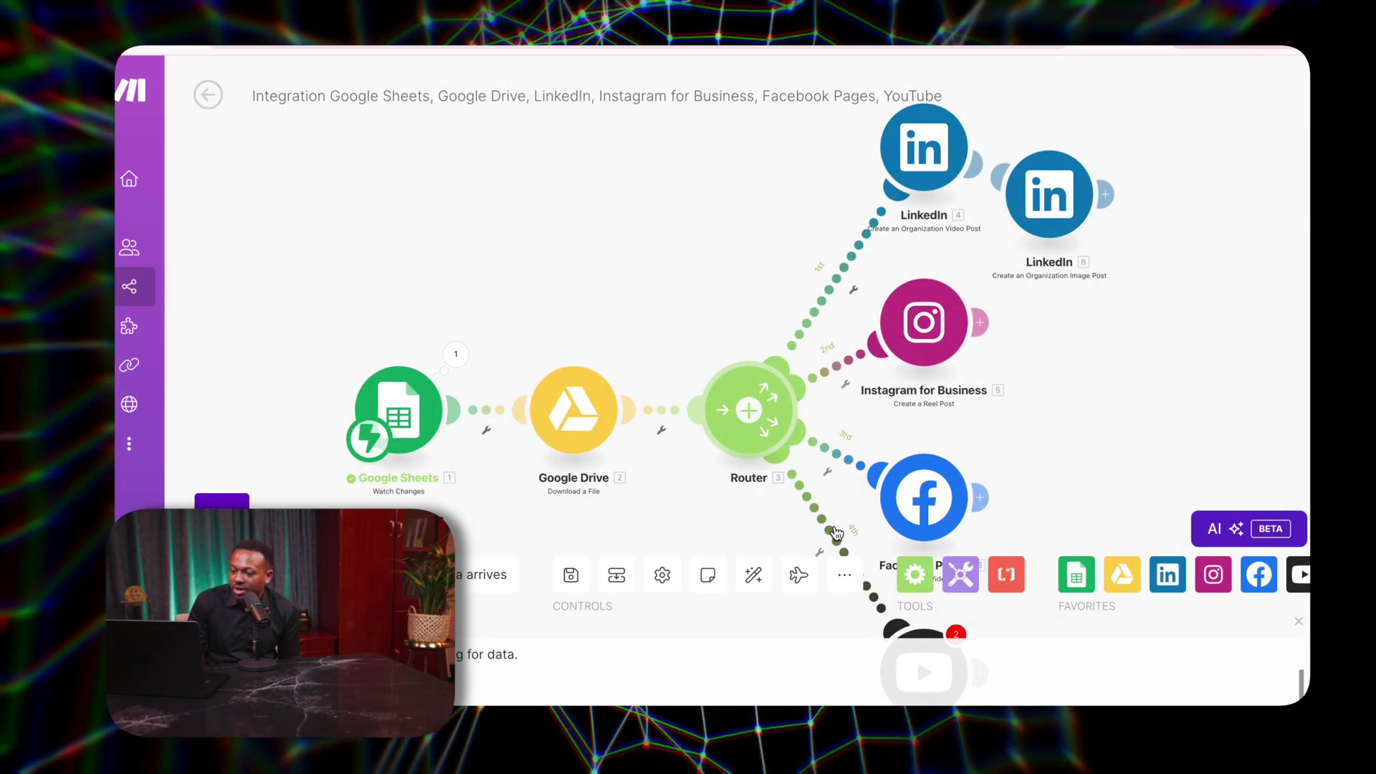
pyautogui.rightClick(811, 177)
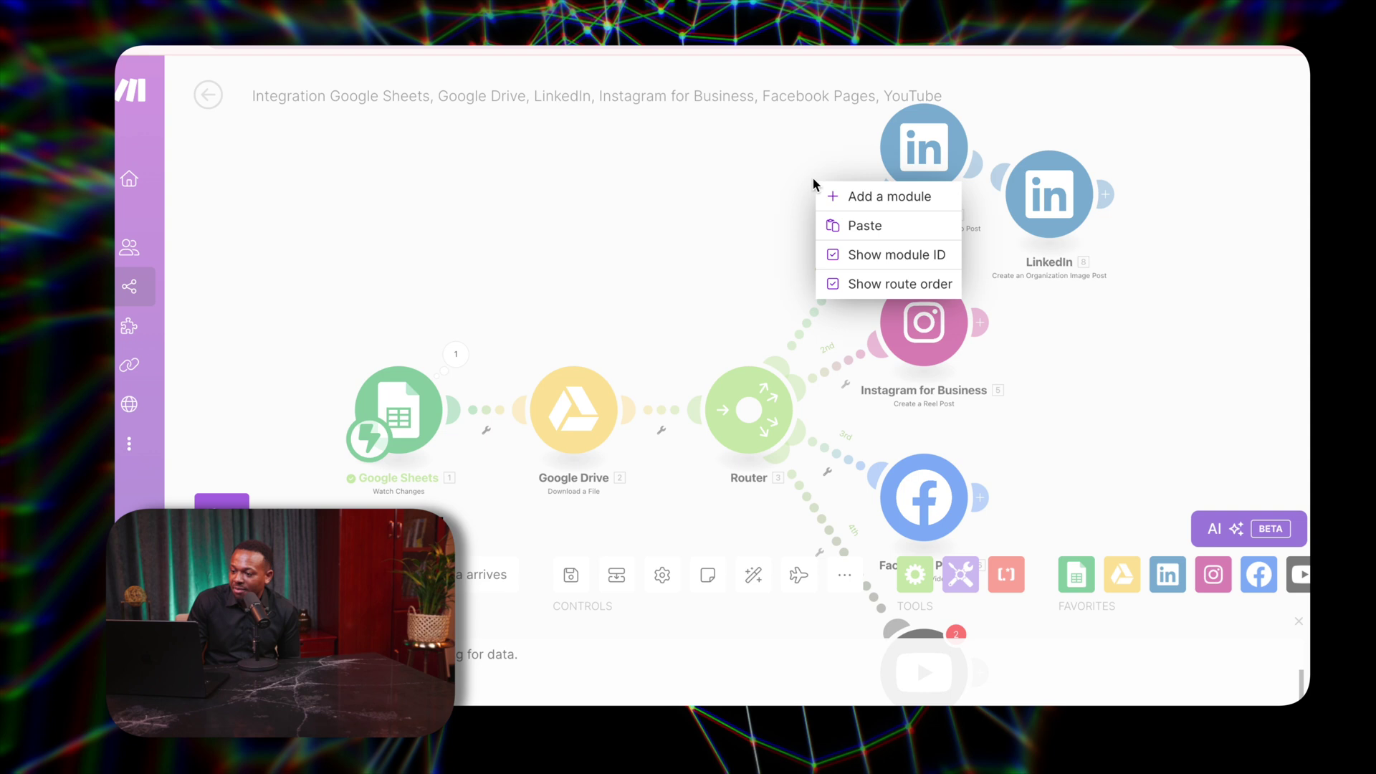
pyautogui.click(870, 228)
pyautogui.click(446, 174)
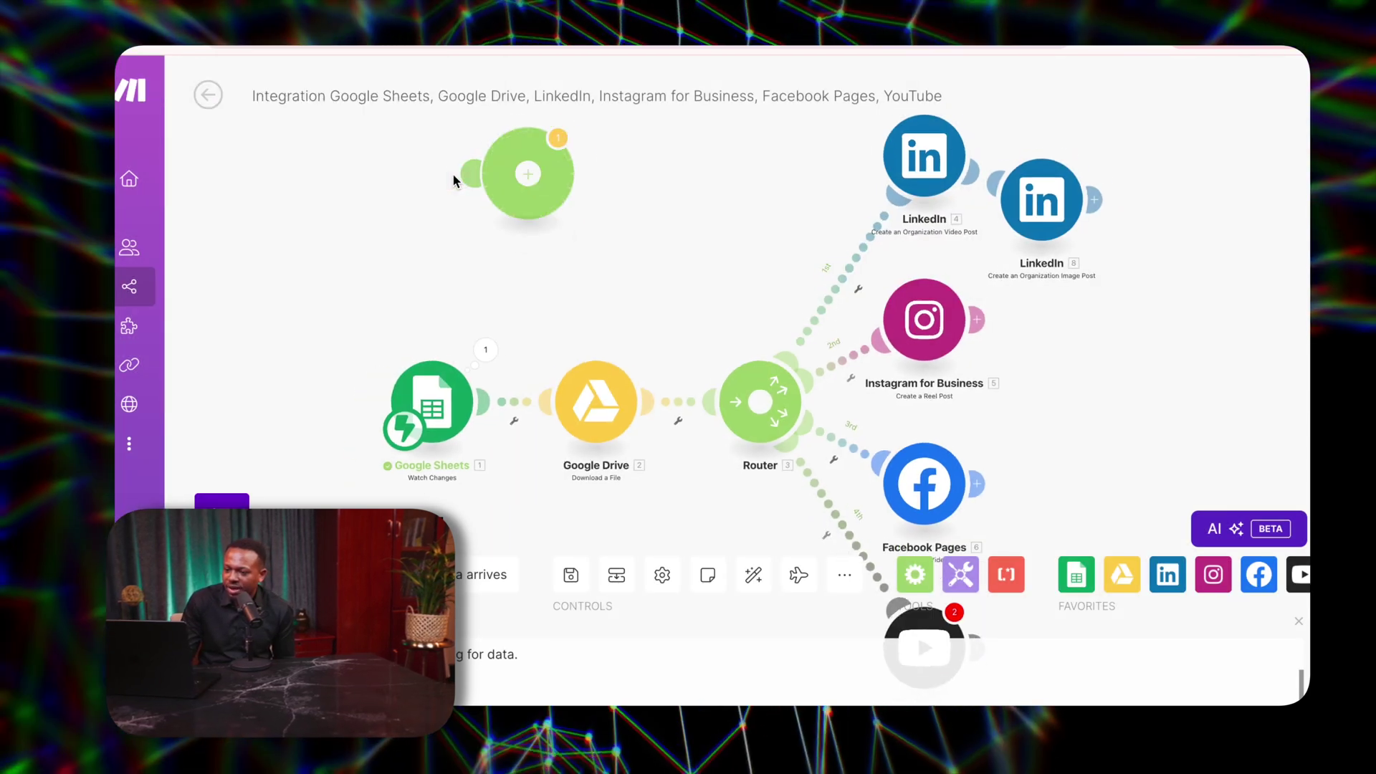
pyautogui.moveTo(547, 190); pyautogui.dragTo(767, 200)
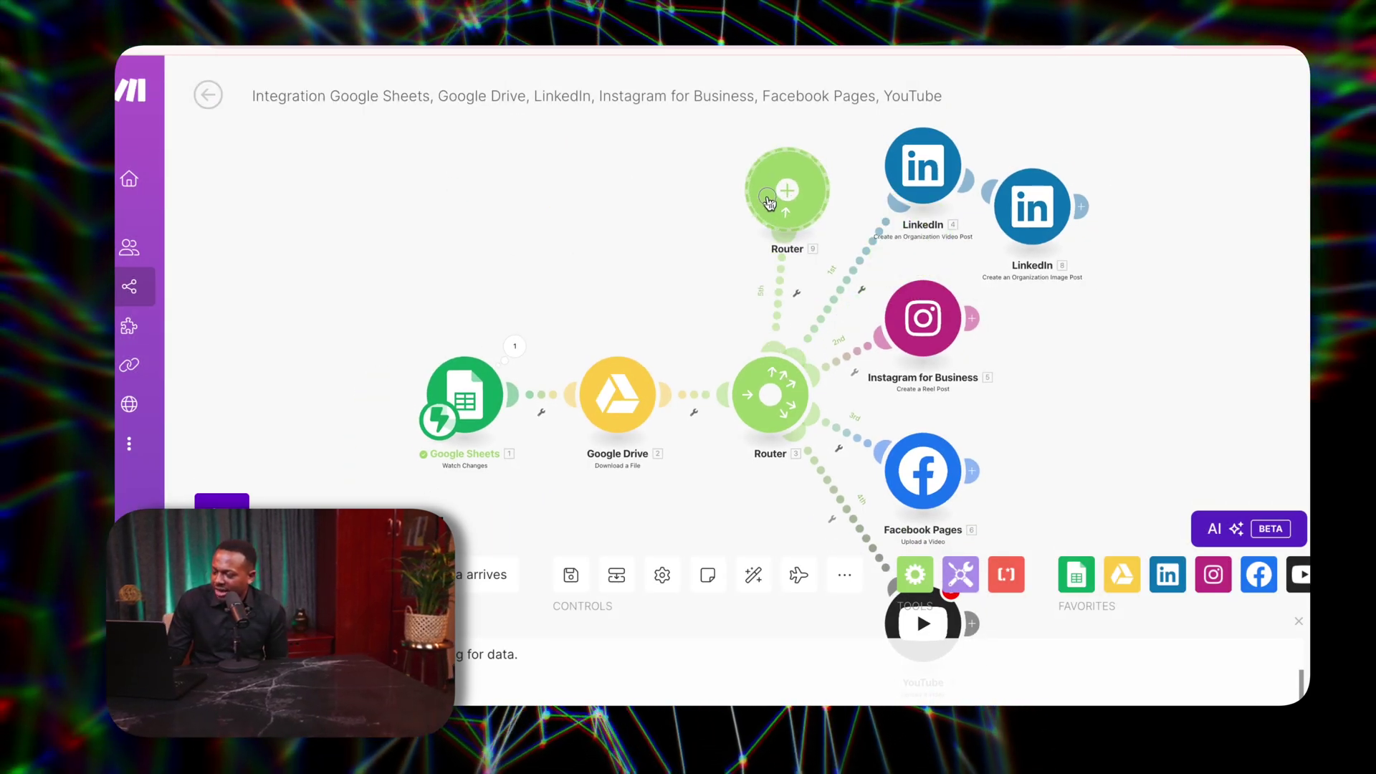
pyautogui.click(779, 292)
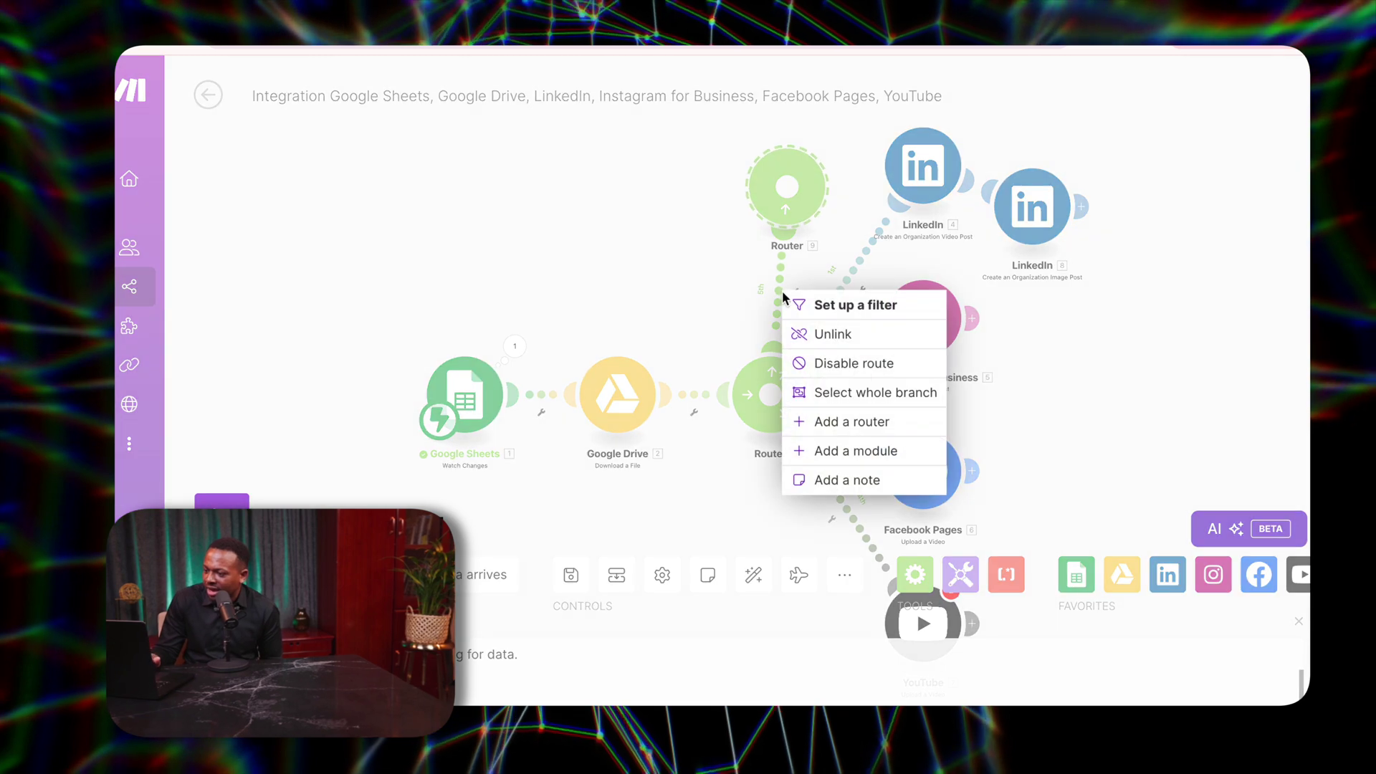
pyautogui.click(829, 332)
# Place Router 9 between LinkedIn 4 and LinkedIn 8, removing their direct link
pyautogui.moveTo(794, 210); pyautogui.dragTo(920, 187)
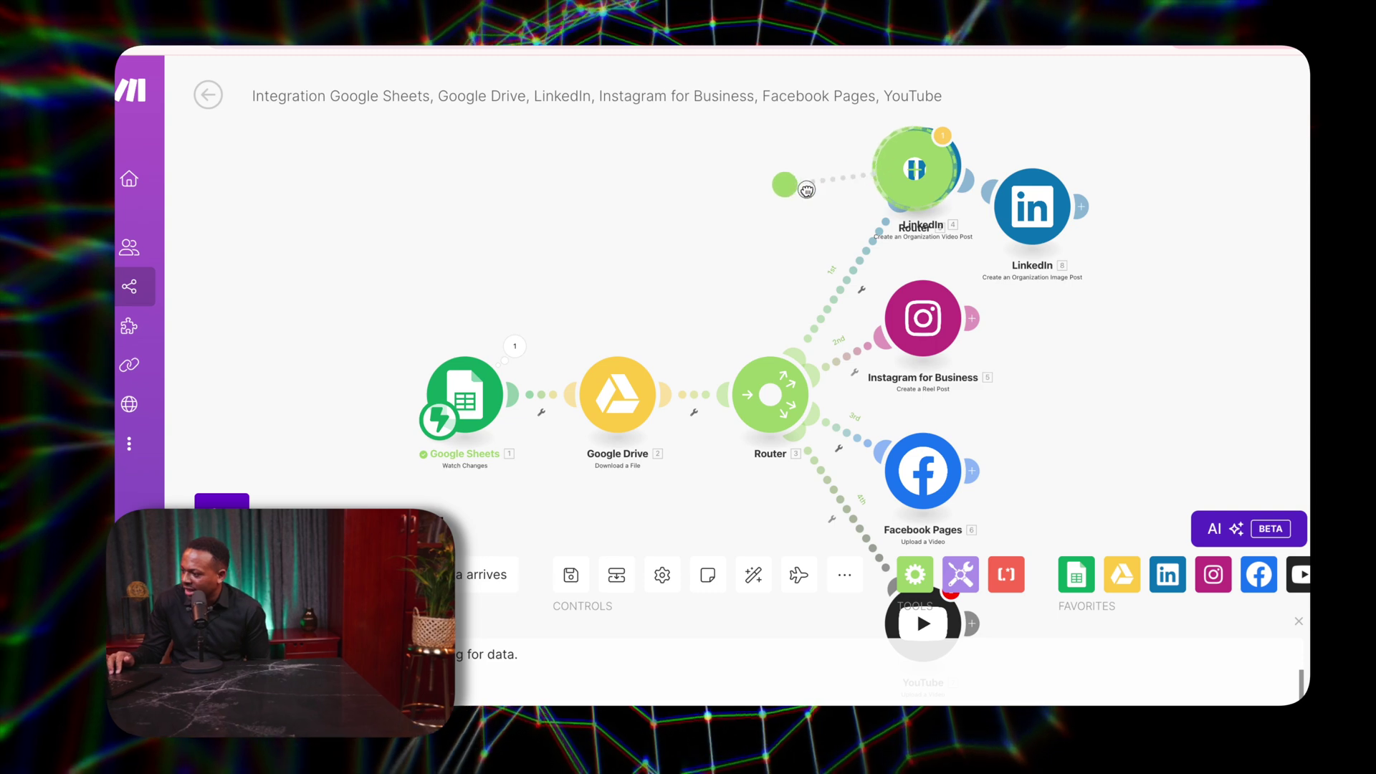
pyautogui.moveTo(886, 171); pyautogui.dragTo(1126, 187)
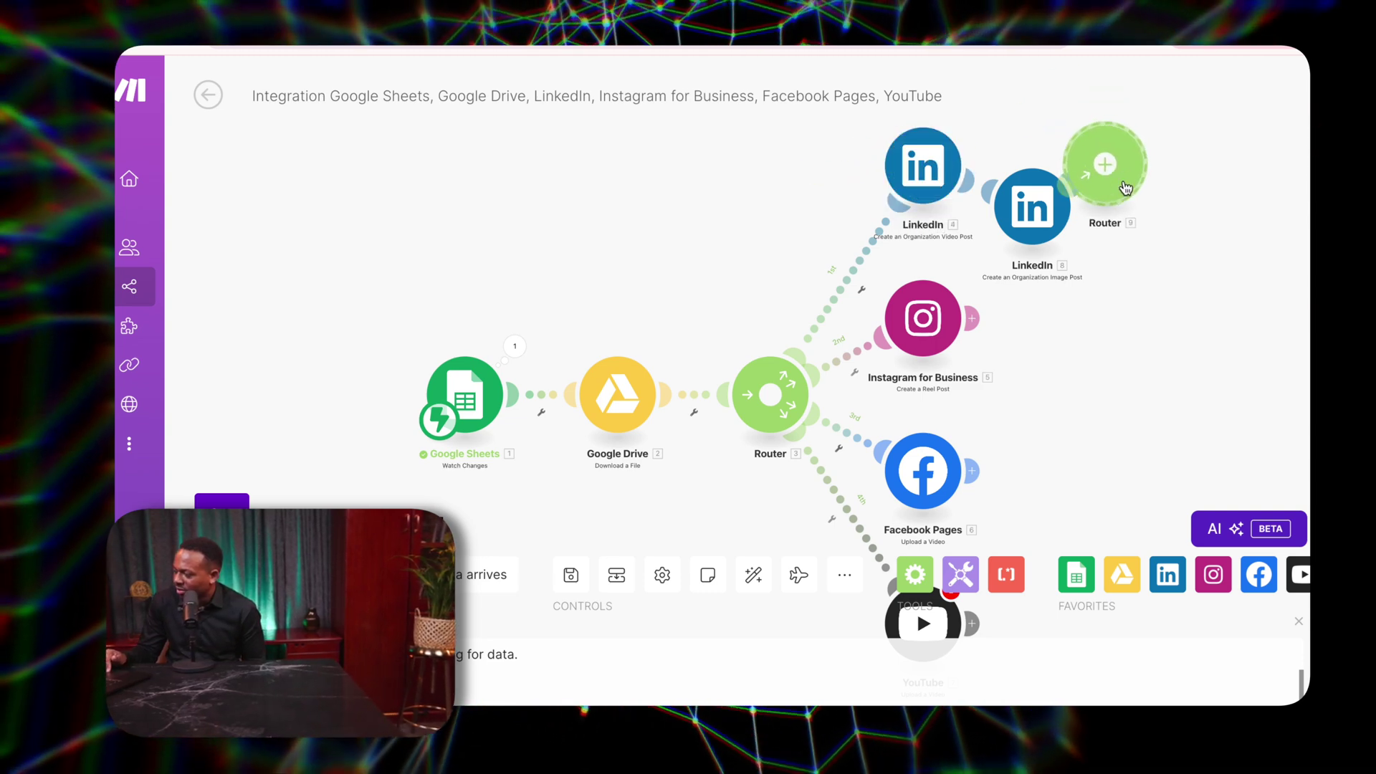
pyautogui.moveTo(1035, 215); pyautogui.dragTo(1173, 305)
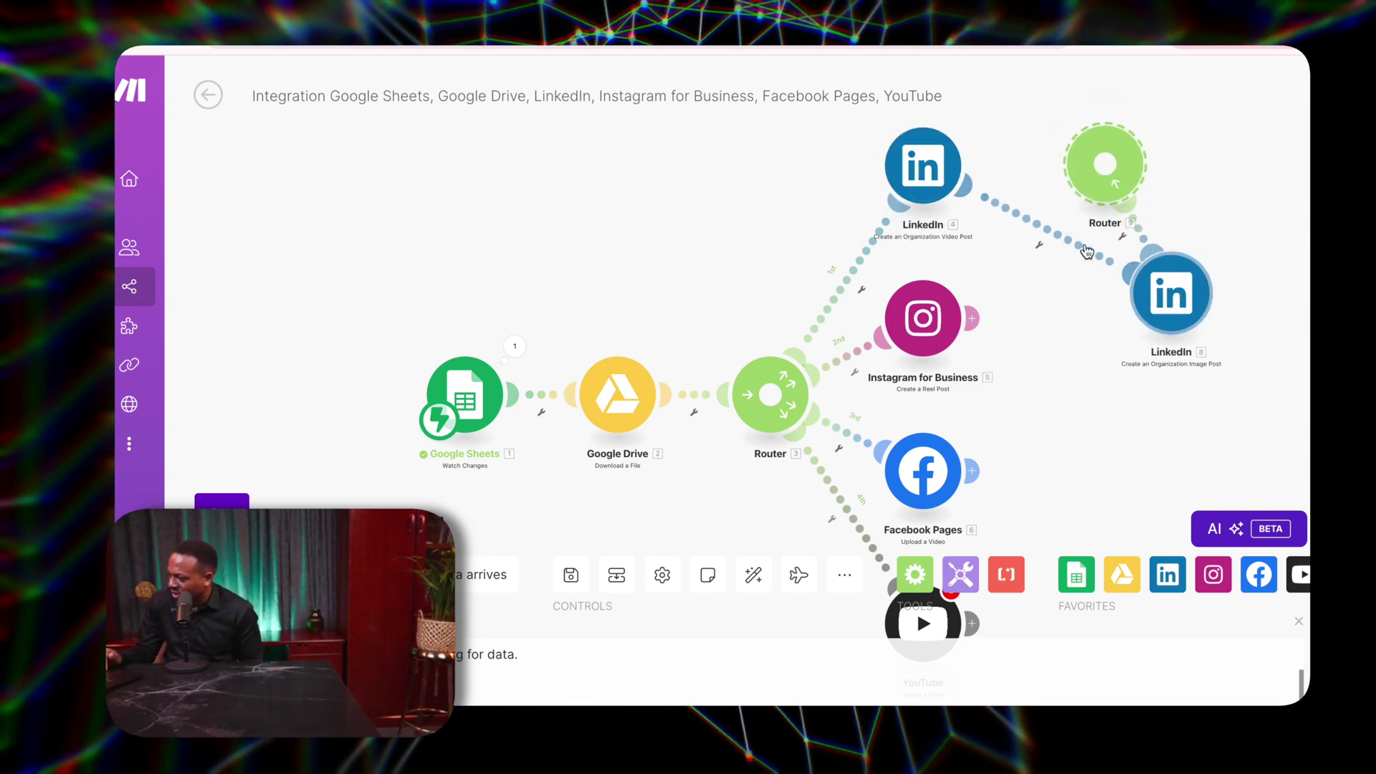
pyautogui.click(1039, 246)
pyautogui.click(1082, 269)
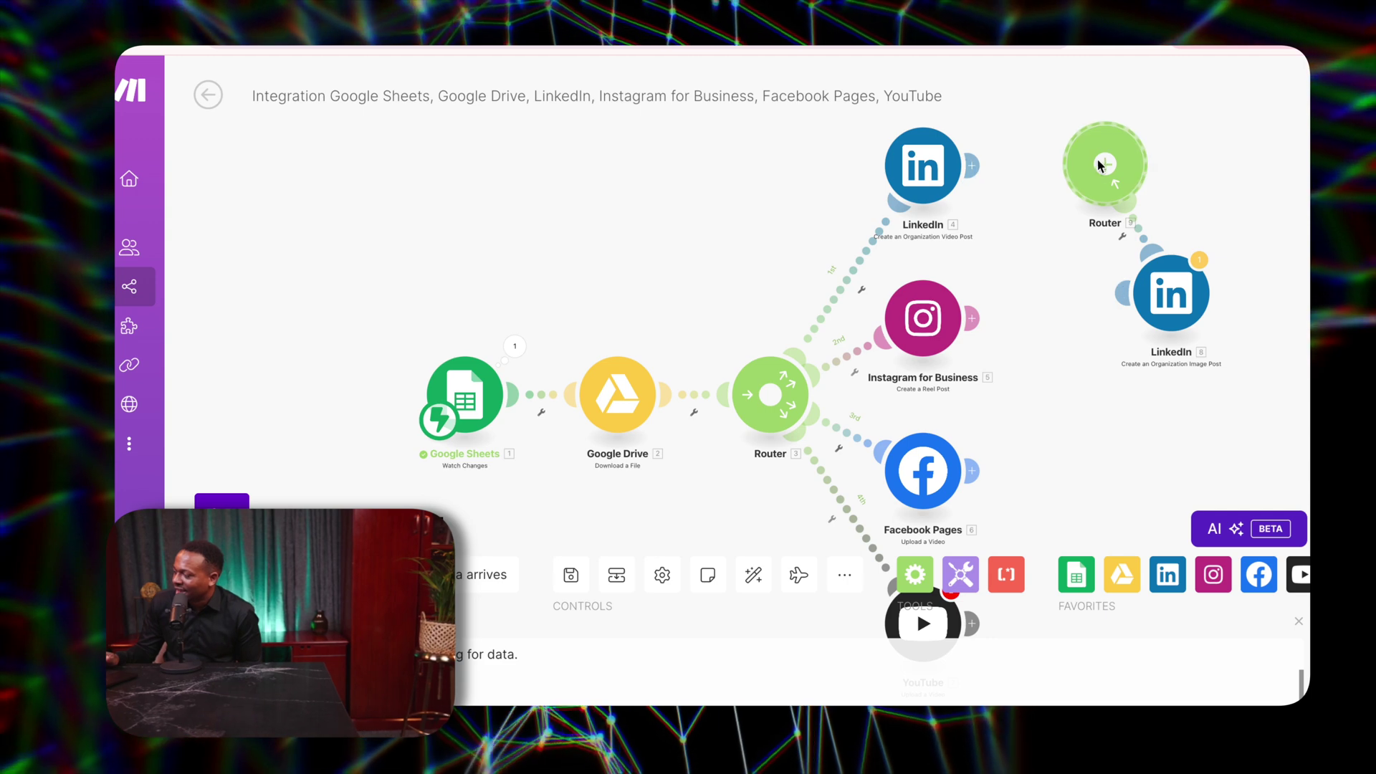
pyautogui.moveTo(1099, 159); pyautogui.dragTo(1019, 203)
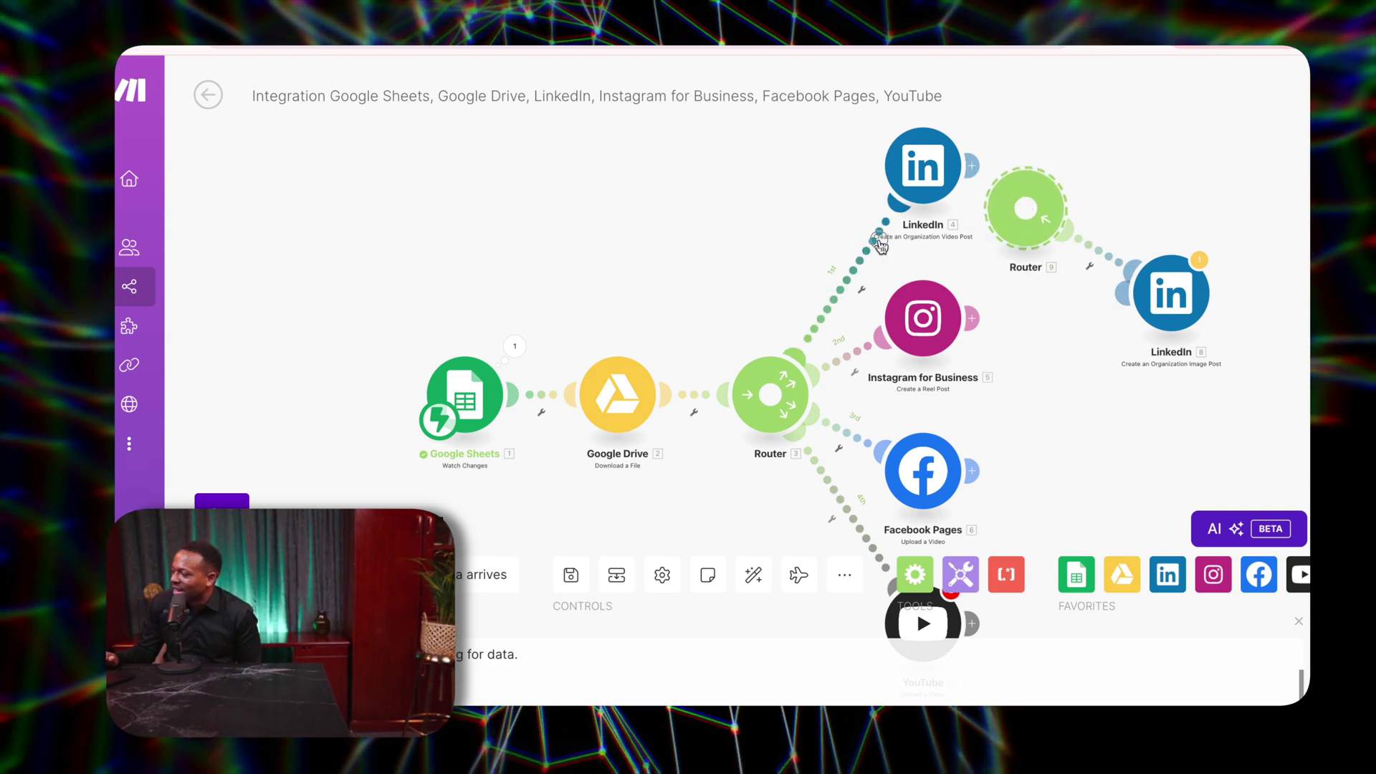
pyautogui.click(887, 246)
# Unlink LinkedIn 4 from Router 3 and connect Router 3 to Router 9 as a 4th route
pyautogui.click(944, 288)
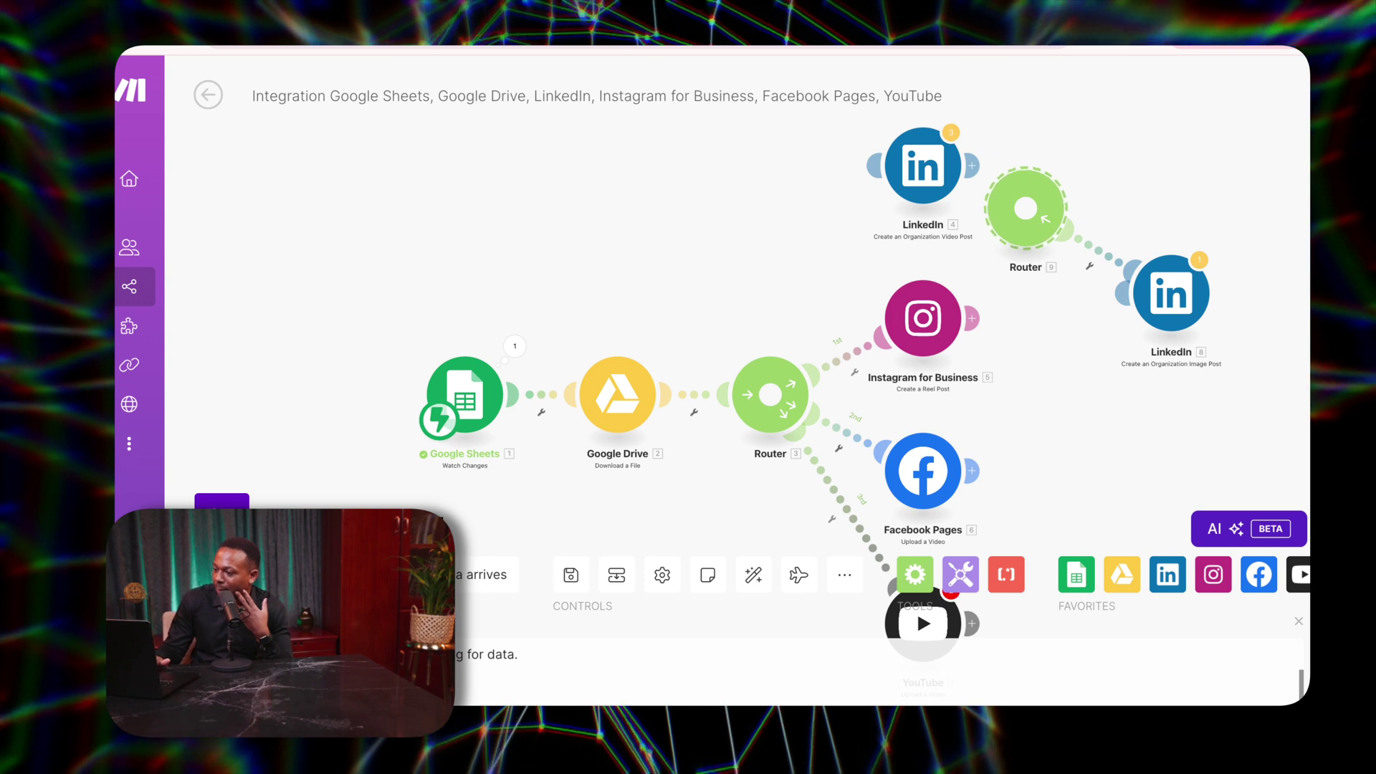
pyautogui.moveTo(1043, 217); pyautogui.dragTo(803, 254)
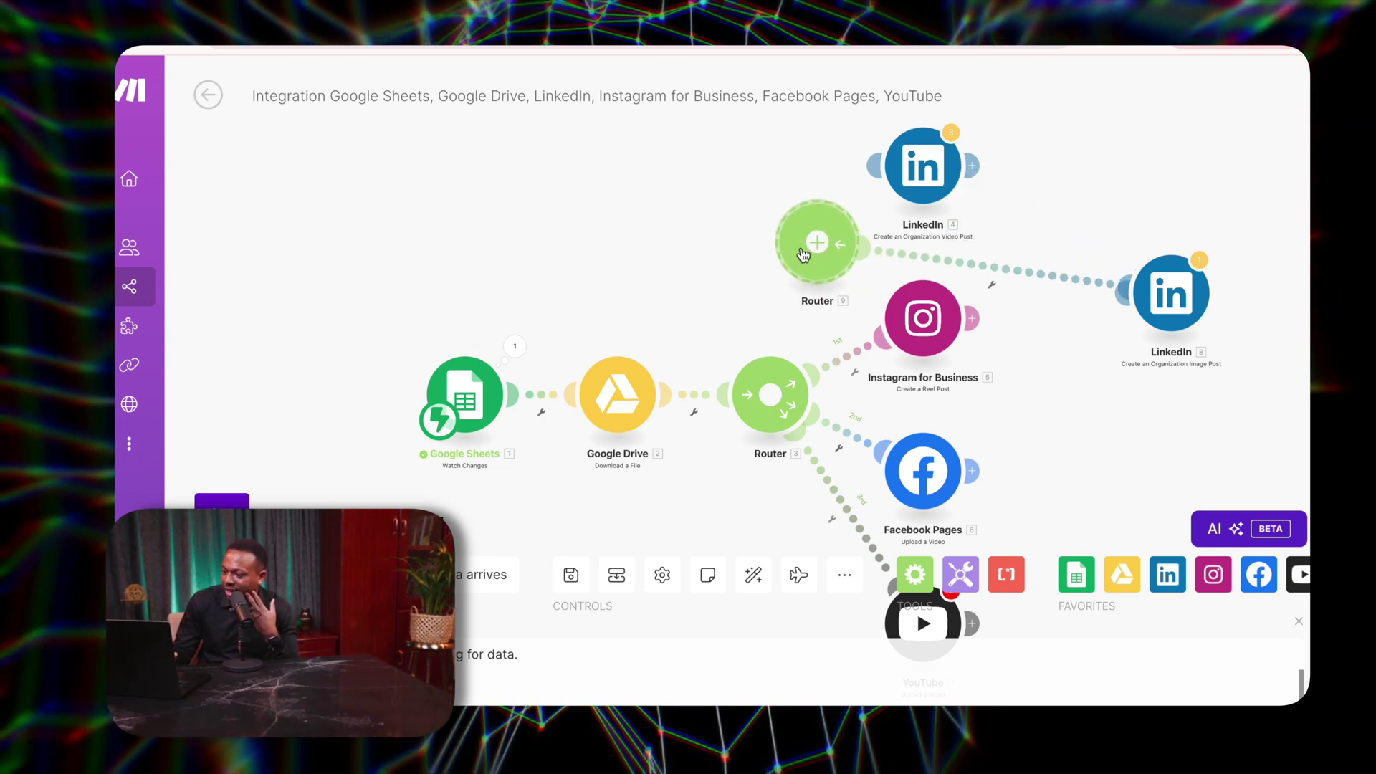
pyautogui.moveTo(791, 387); pyautogui.dragTo(746, 420)
pyautogui.moveTo(806, 277); pyautogui.dragTo(1185, 116)
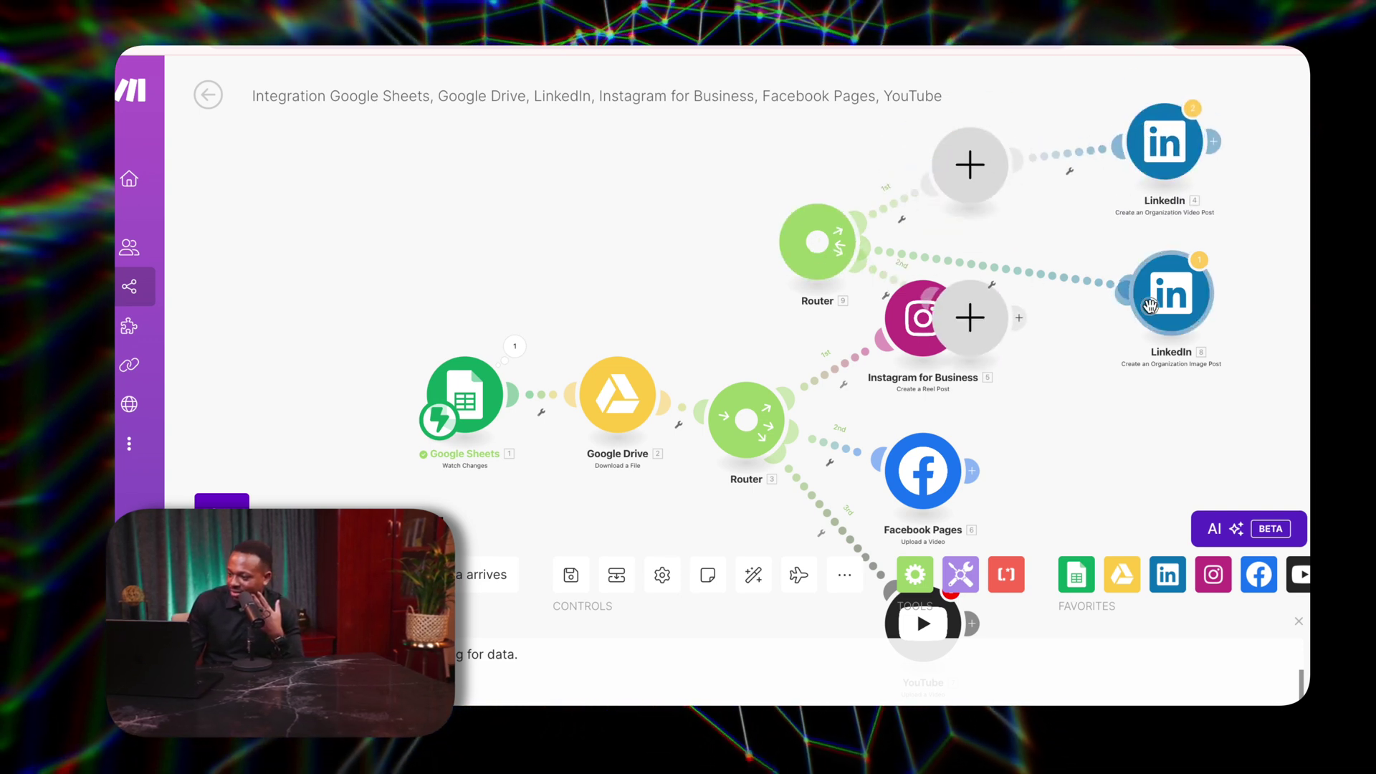
pyautogui.moveTo(1138, 313); pyautogui.dragTo(1159, 243)
pyautogui.rightClick(1032, 242)
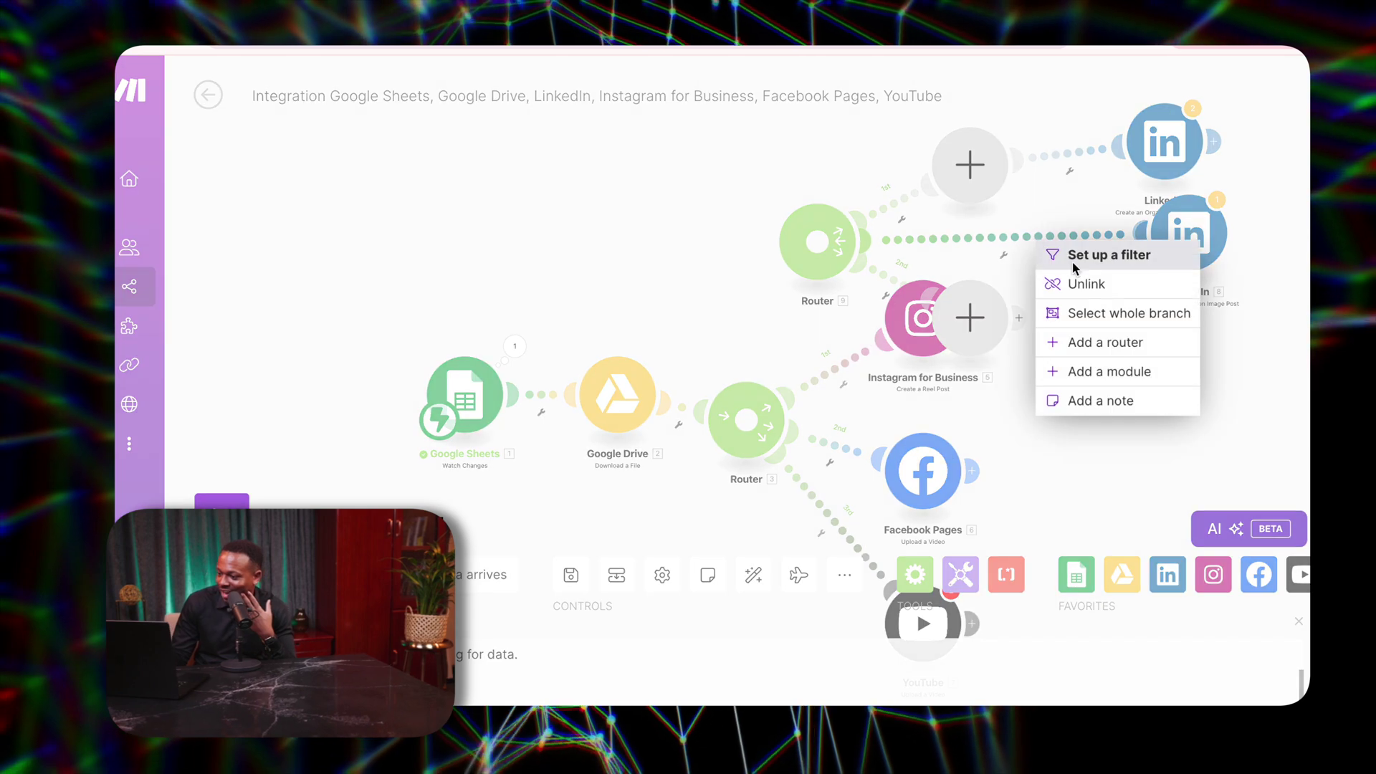
pyautogui.click(1081, 280)
pyautogui.moveTo(772, 249); pyautogui.dragTo(745, 419)
pyautogui.moveTo(815, 265); pyautogui.dragTo(798, 220)
# Delete the two empty placeholder modules and connect Router 9 to the LinkedIn image-post module
pyautogui.rightClick(970, 164)
pyautogui.click(1030, 222)
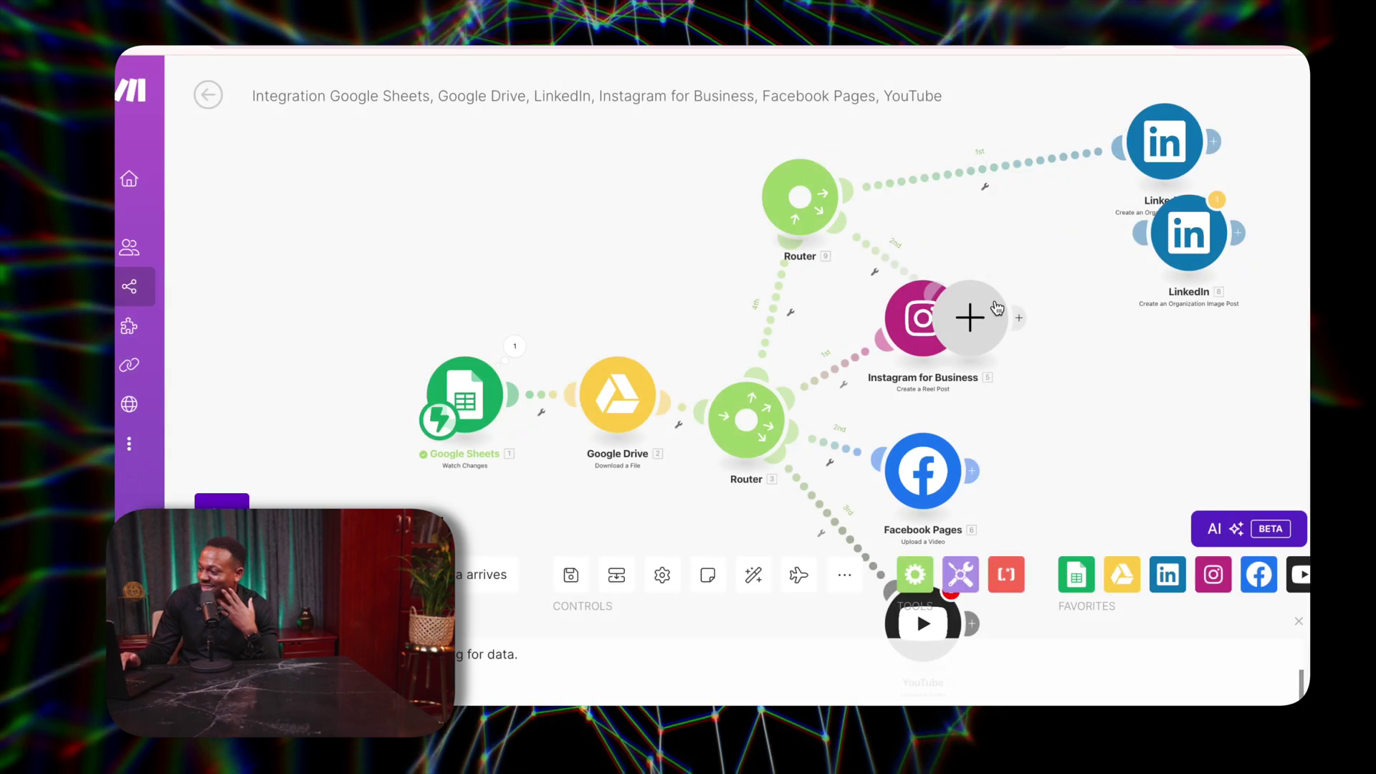
pyautogui.rightClick(970, 318)
pyautogui.click(1030, 371)
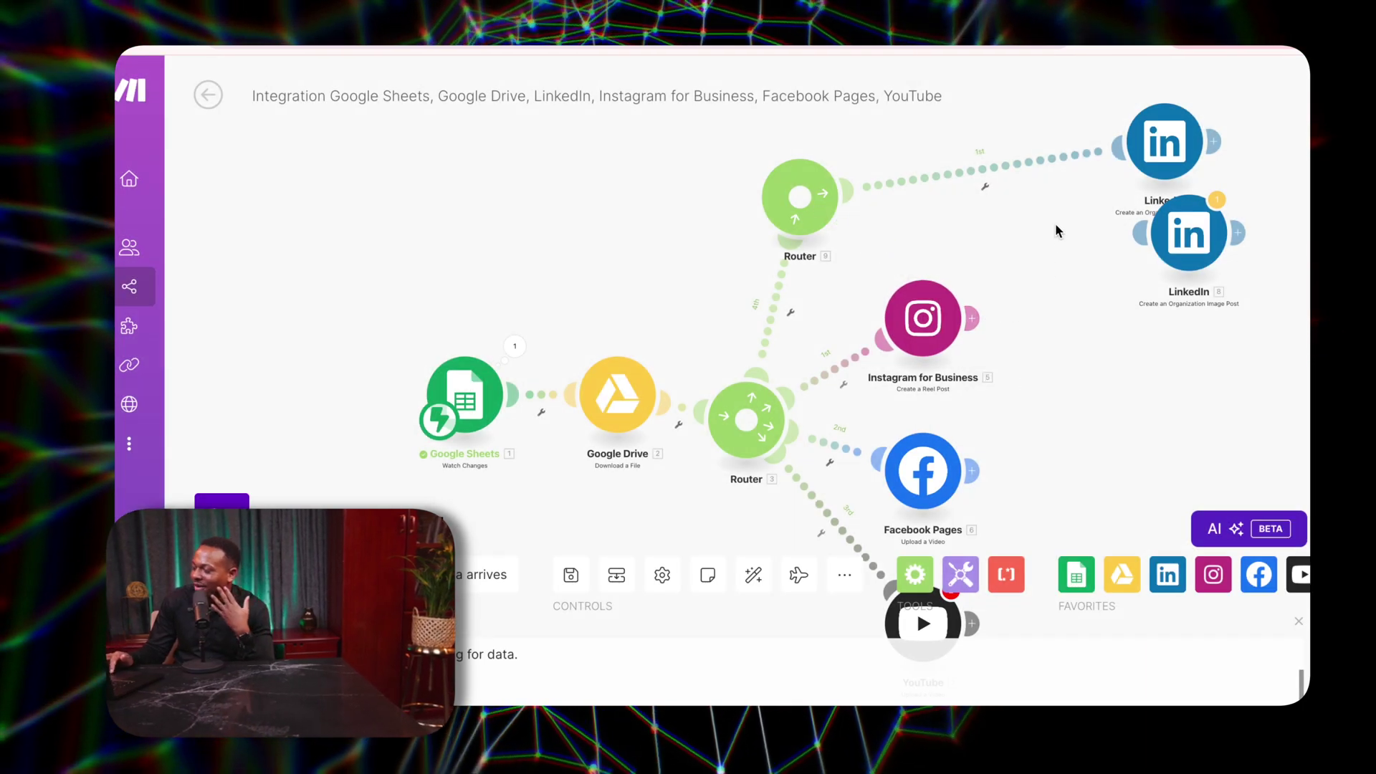
pyautogui.moveTo(1164, 143); pyautogui.dragTo(1084, 126)
pyautogui.moveTo(1136, 244); pyautogui.dragTo(822, 214)
pyautogui.moveTo(1174, 267); pyautogui.dragTo(1064, 290)
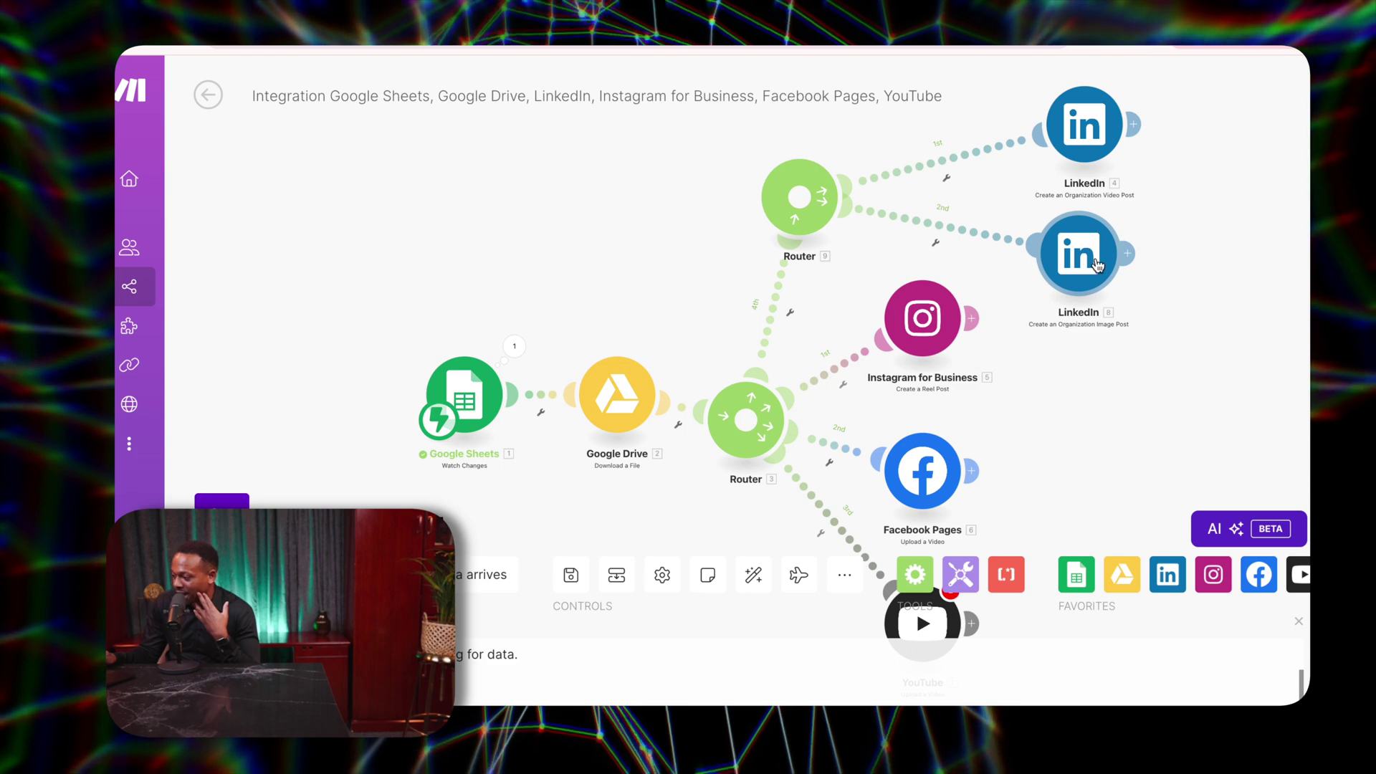
# Auto-align the scenario layout and pan to show the LinkedIn branch
pyautogui.click(756, 586)
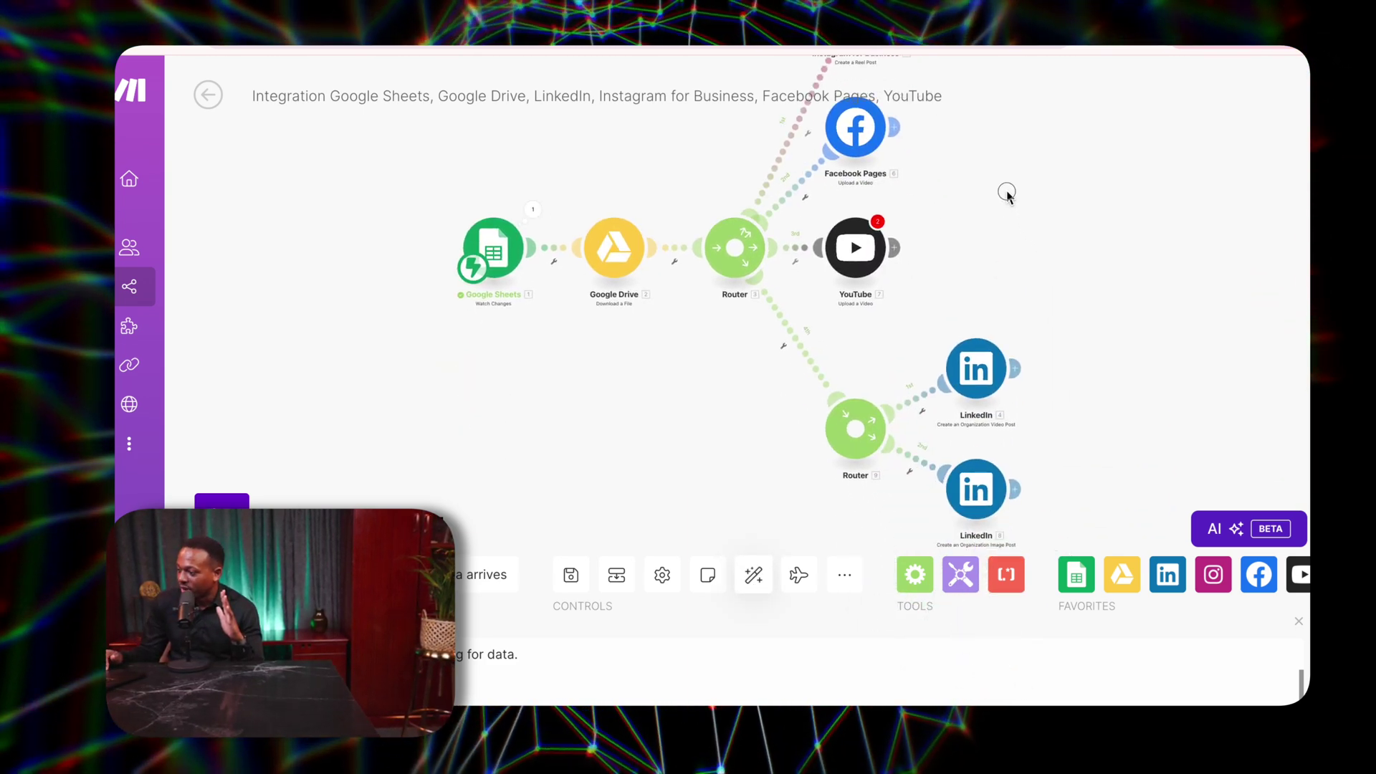
pyautogui.moveTo(1107, 246); pyautogui.dragTo(1093, 203)
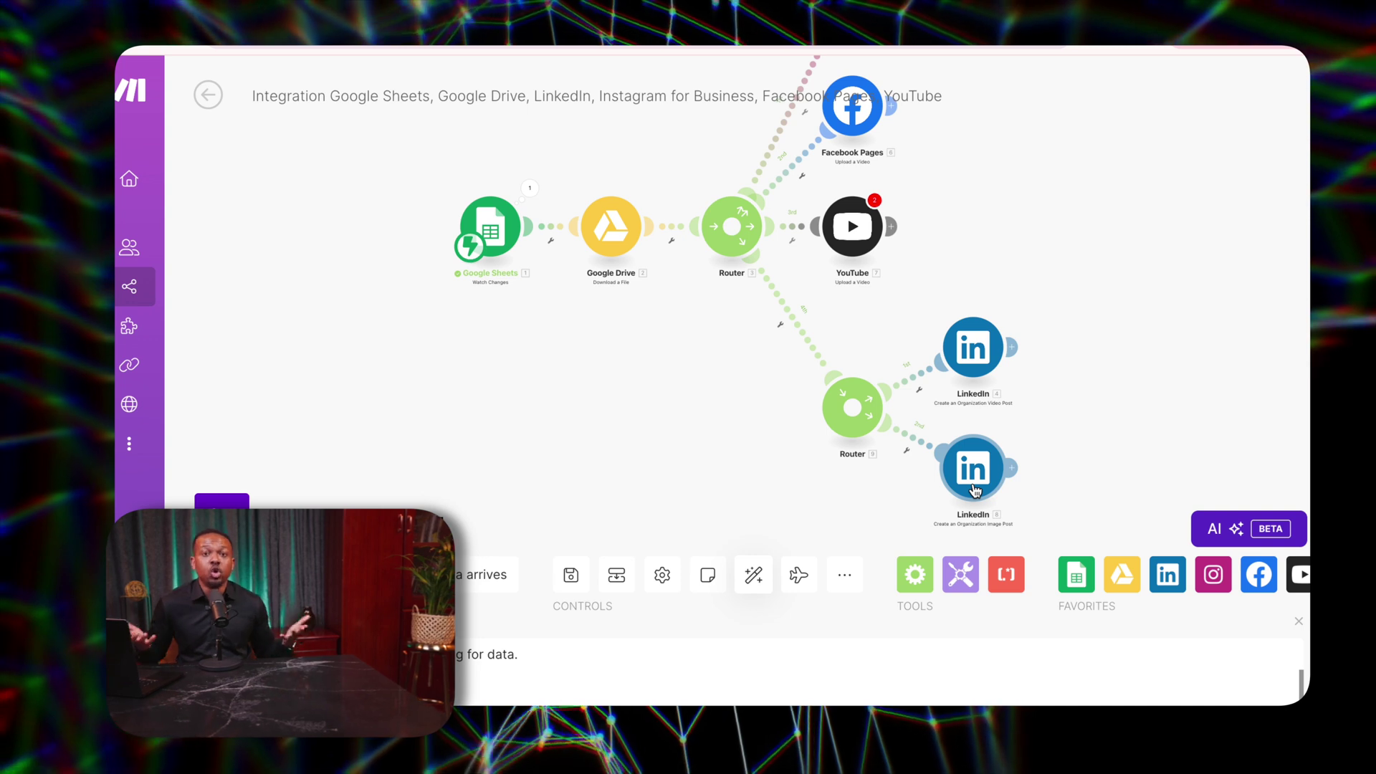
# Open and cancel a filter setup on the LinkedIn route, then bring both LinkedIn modules into view
pyautogui.click(919, 444)
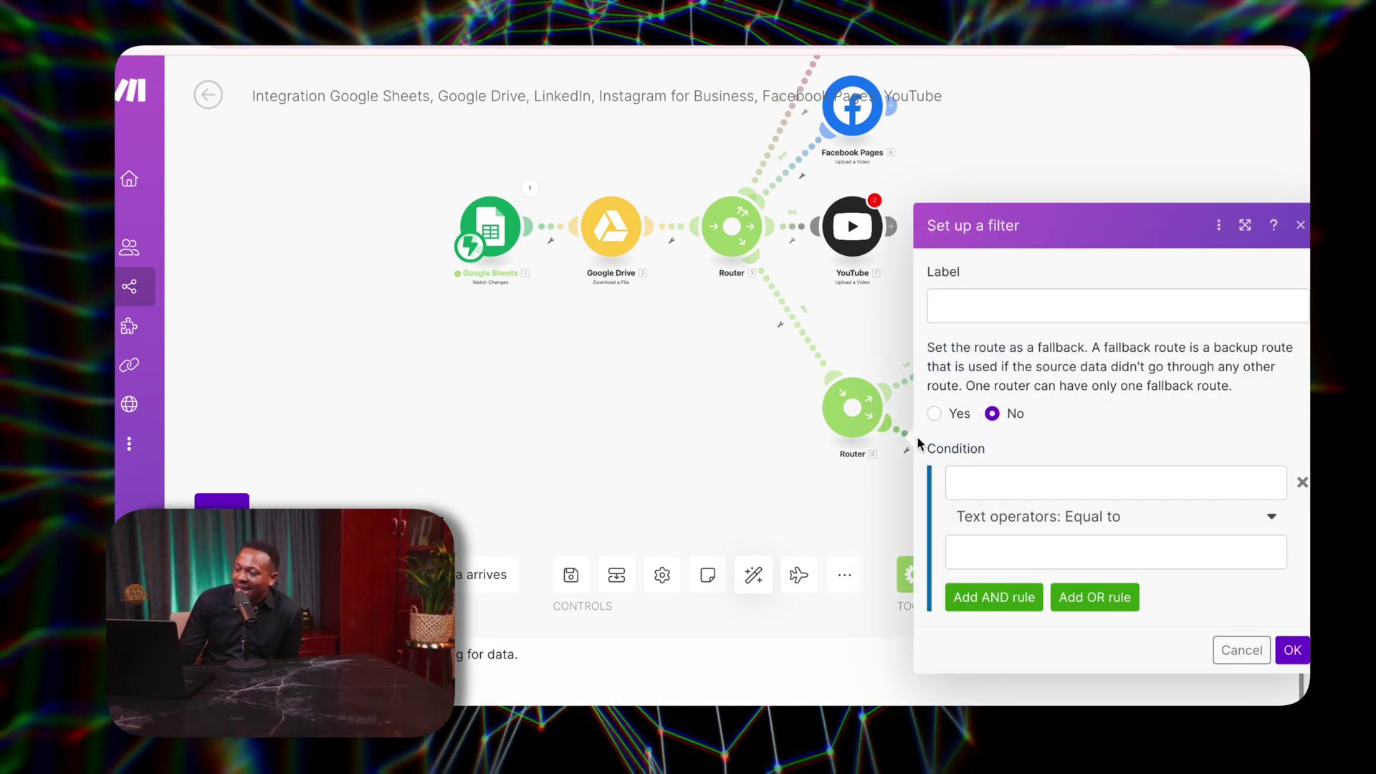
pyautogui.click(996, 307)
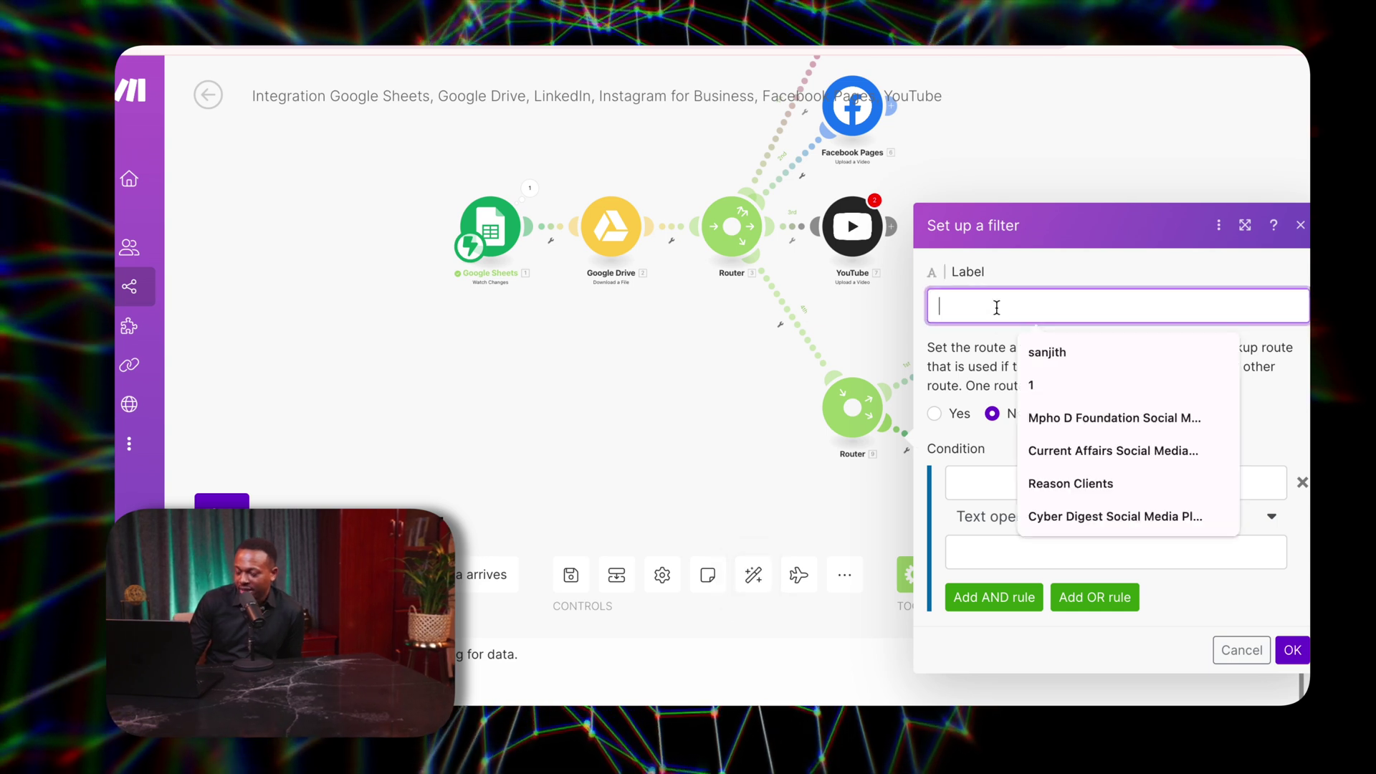
pyautogui.click(731, 464)
pyautogui.moveTo(1136, 492); pyautogui.dragTo(1146, 442)
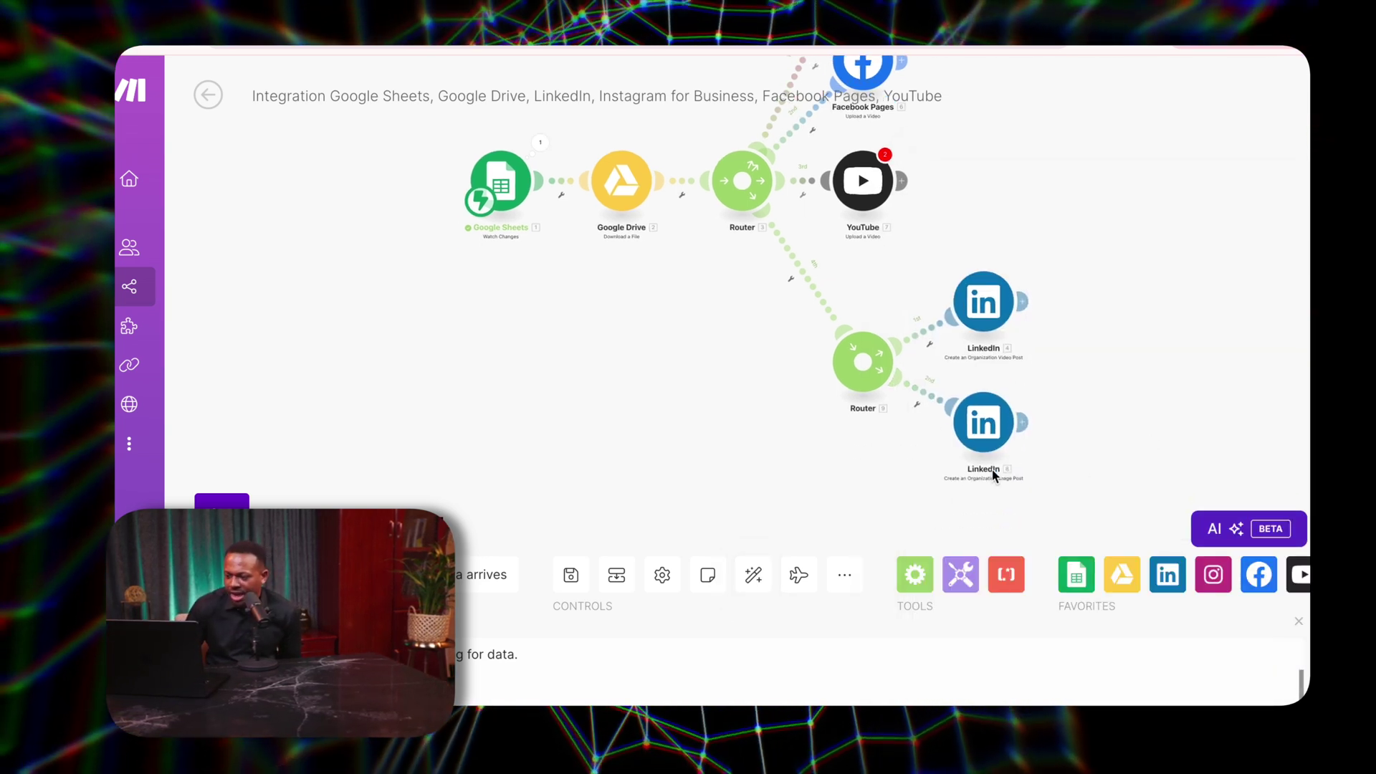
# Label the image-post route filter 'image post' and base its condition on Google Drive's Mime Type
pyautogui.click(928, 400)
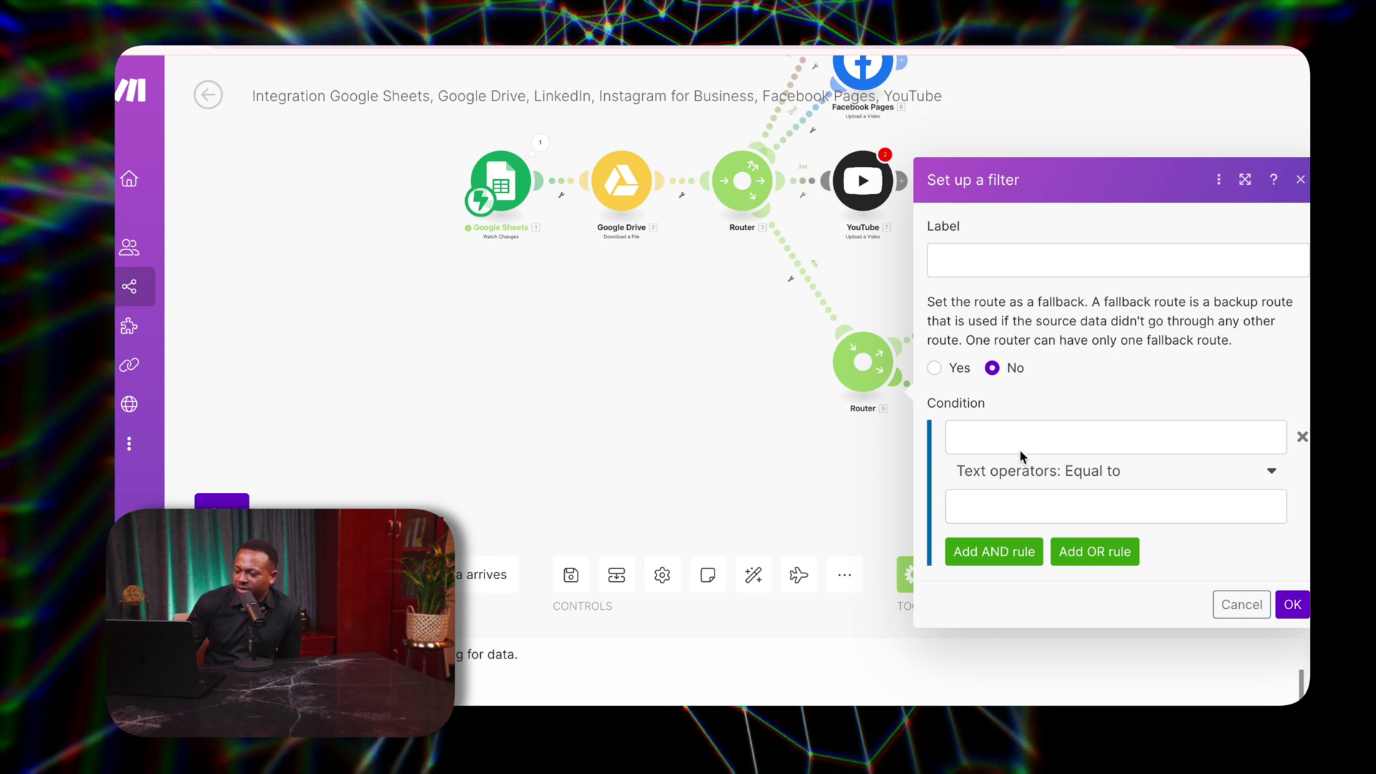
pyautogui.click(1007, 258)
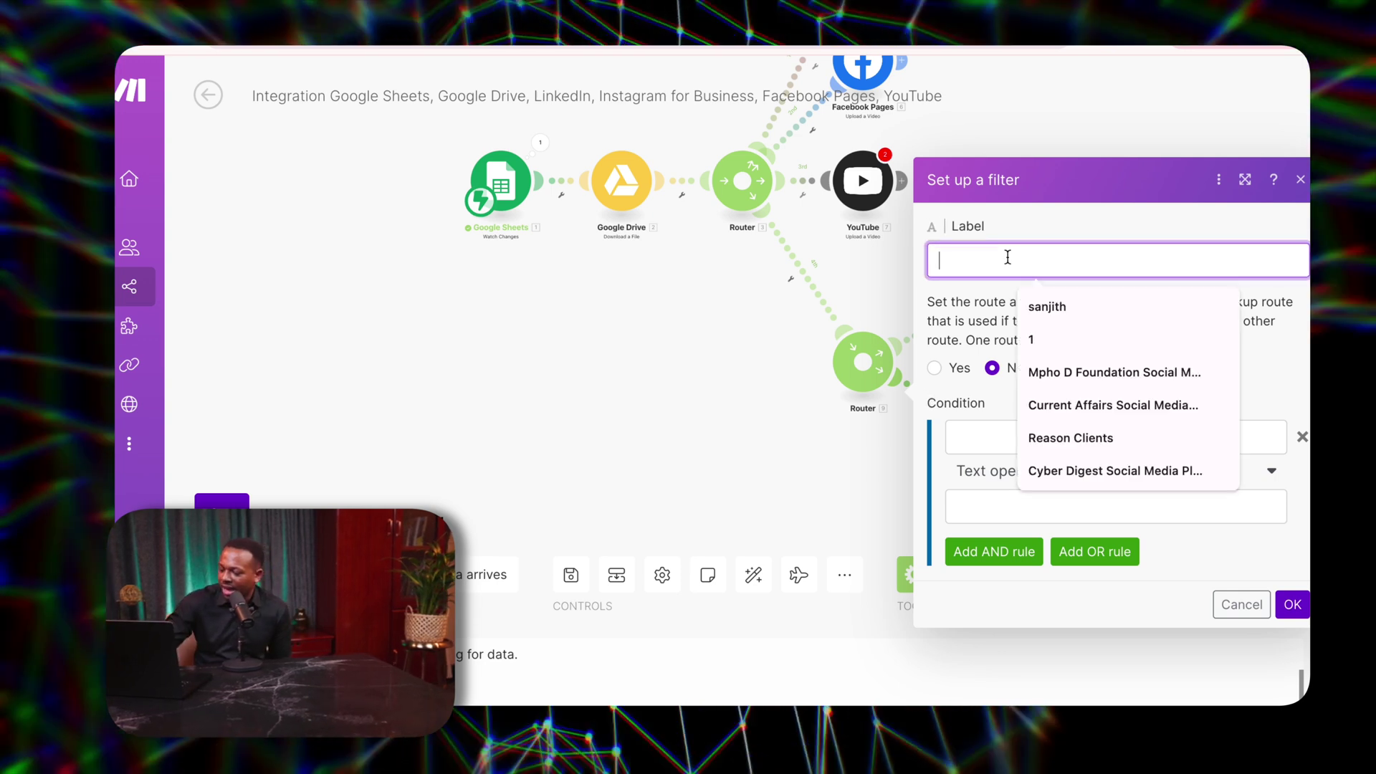
pyautogui.write('image post')
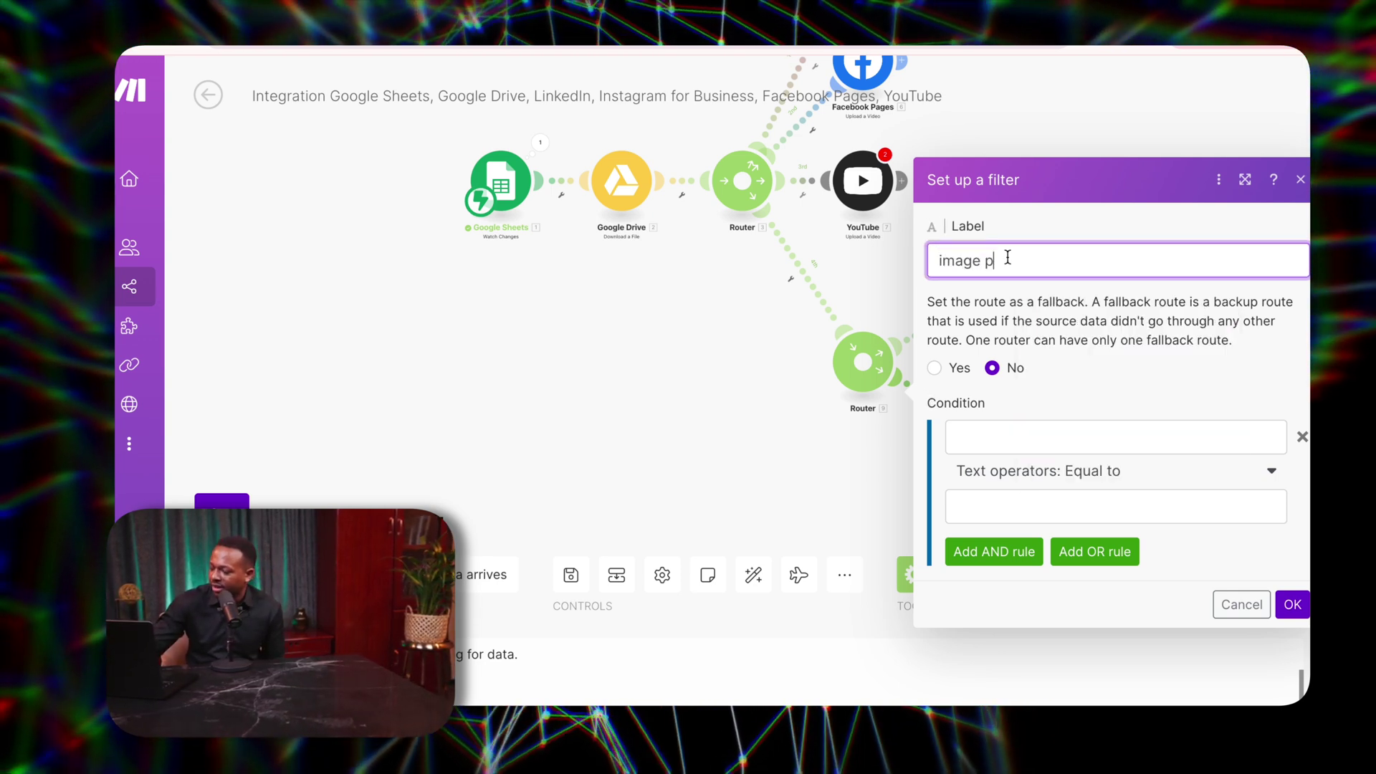
pyautogui.click(1003, 438)
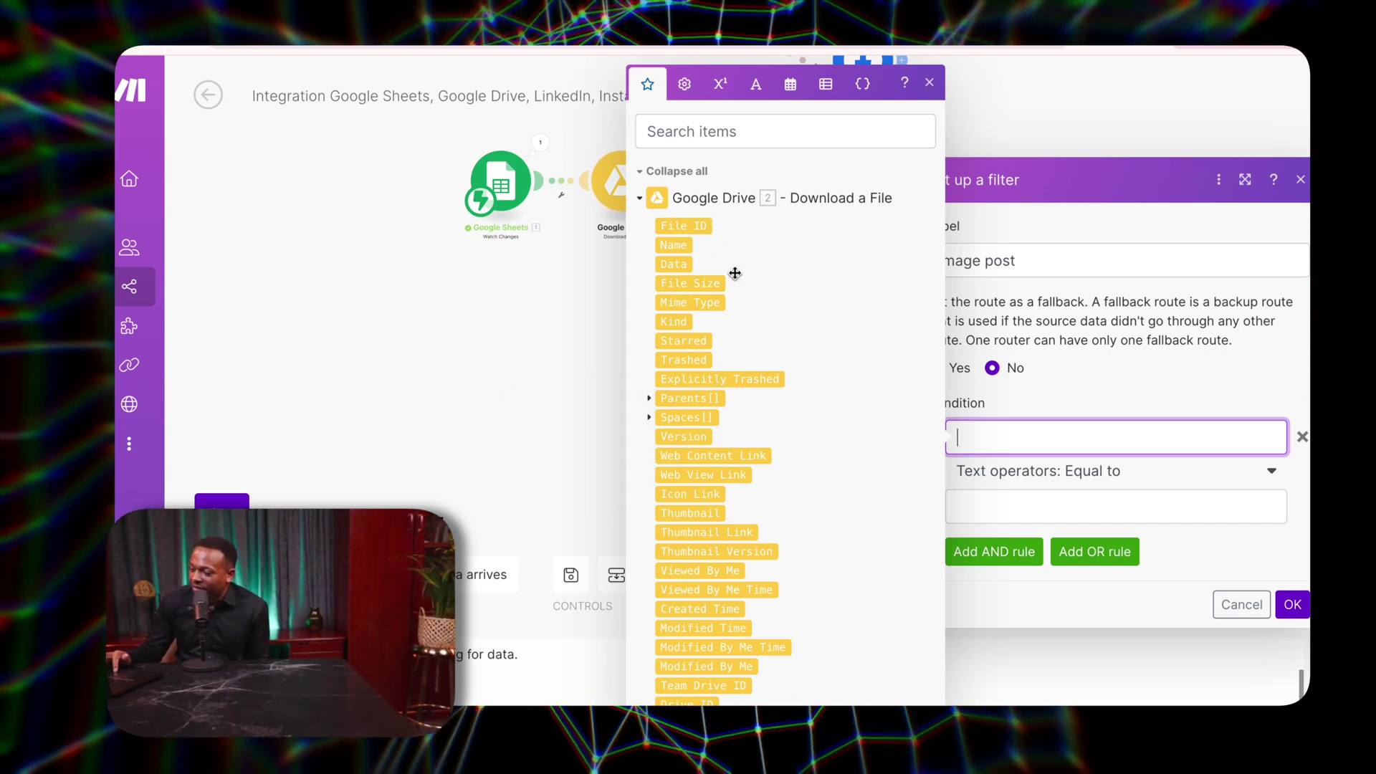
pyautogui.scroll(-5, 744, 438)
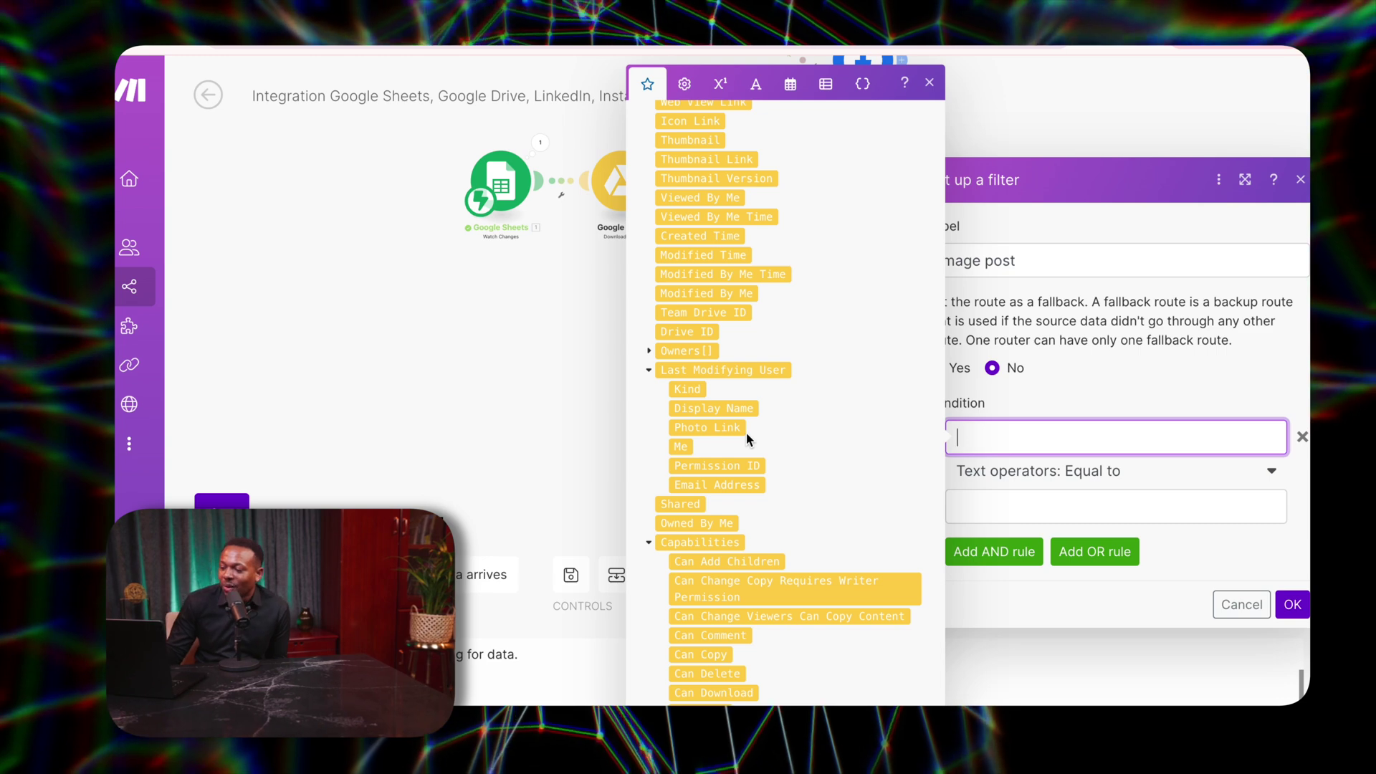
pyautogui.scroll(-10, 746, 432)
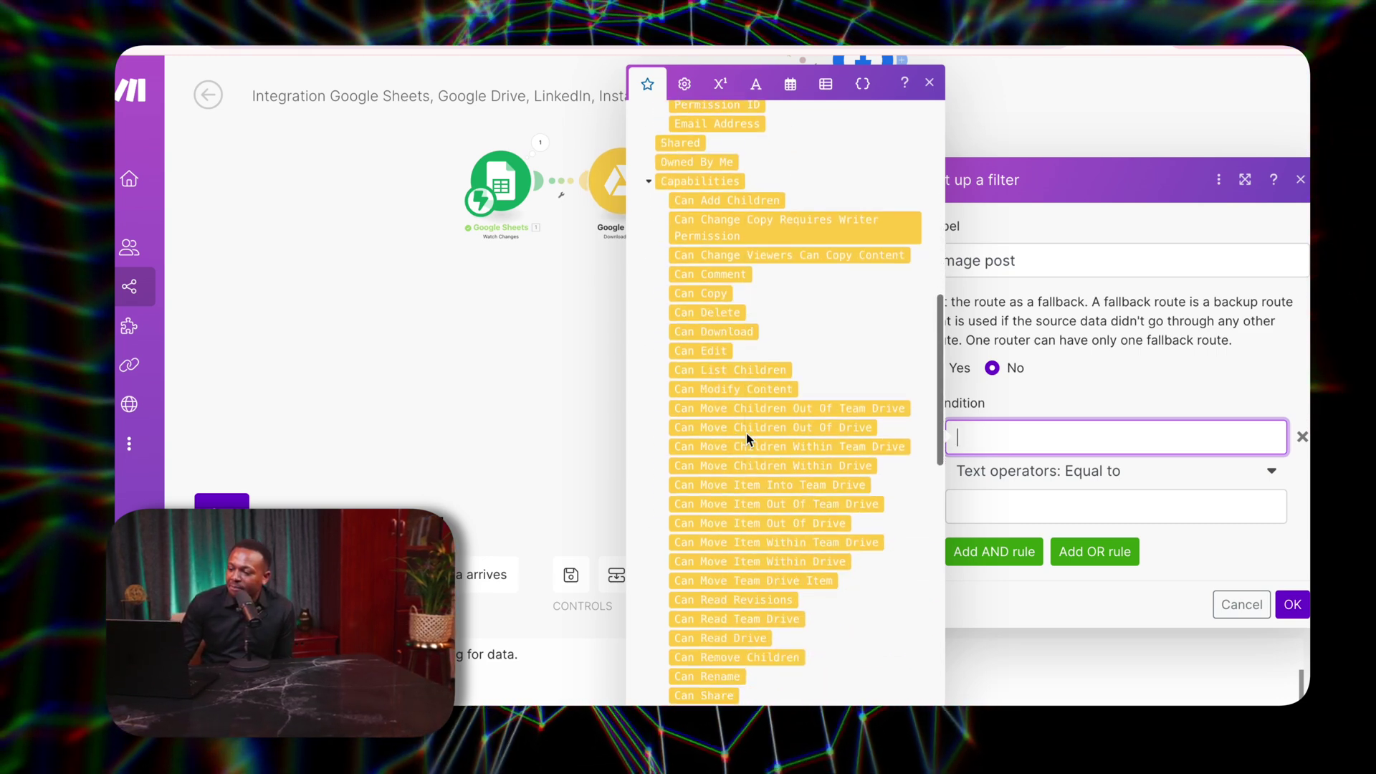
pyautogui.scroll(15, 746, 434)
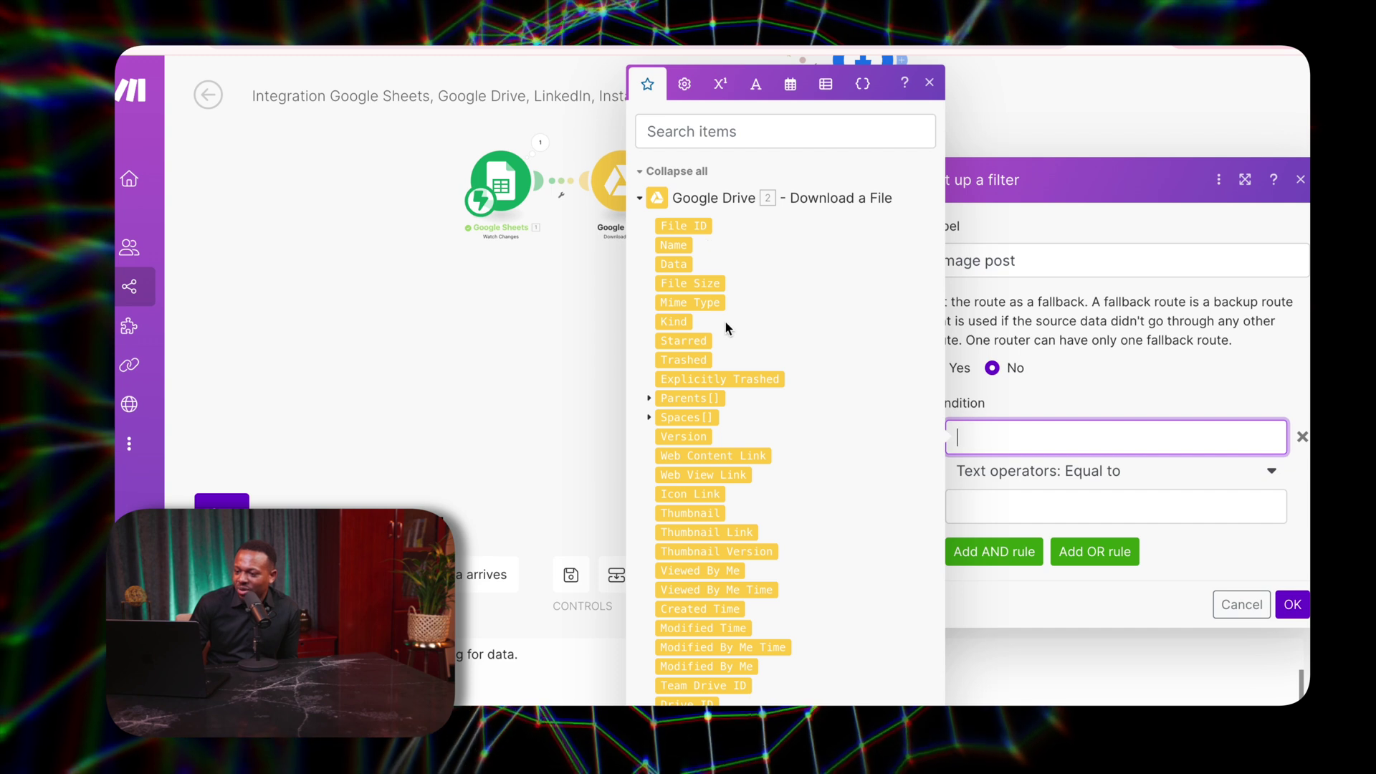
pyautogui.click(684, 304)
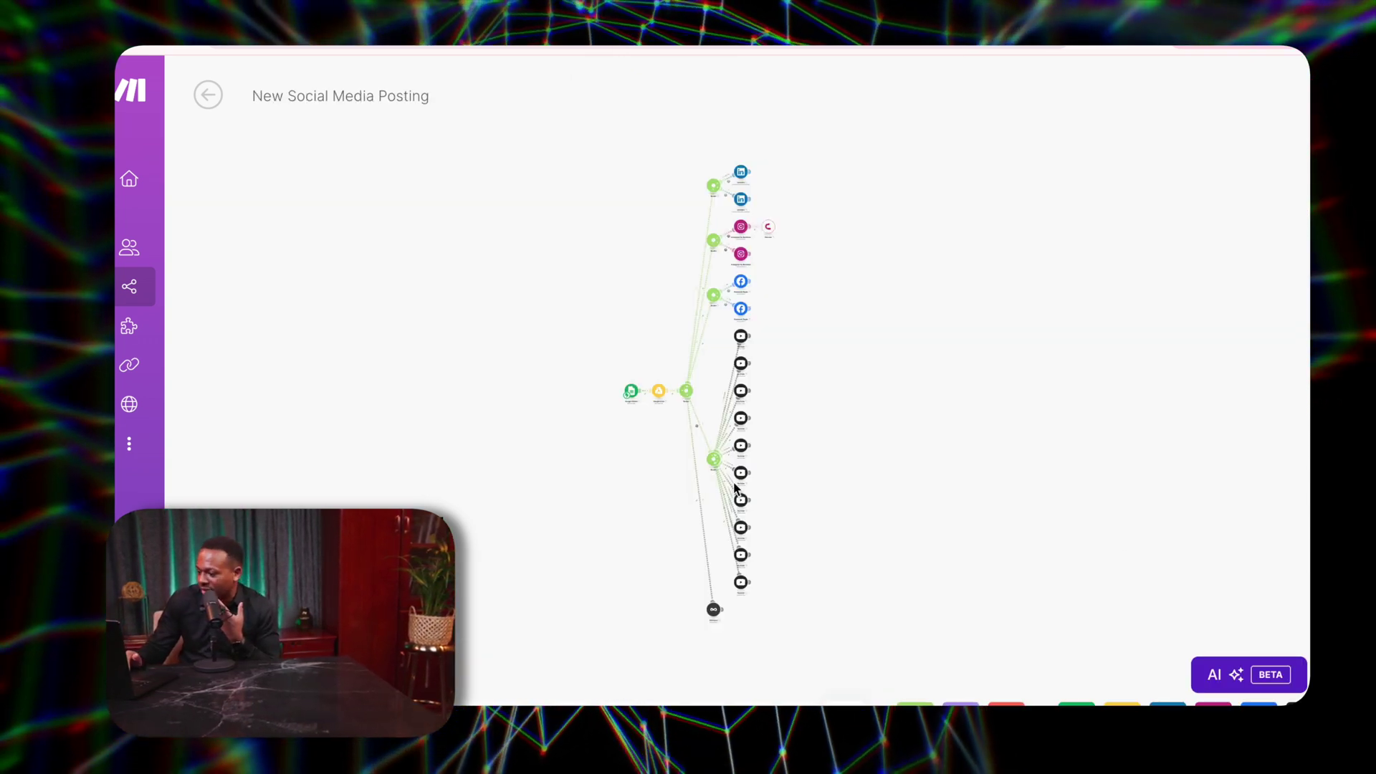
# Leave the scenario editor and save the unsaved changes
pyautogui.click(215, 96)
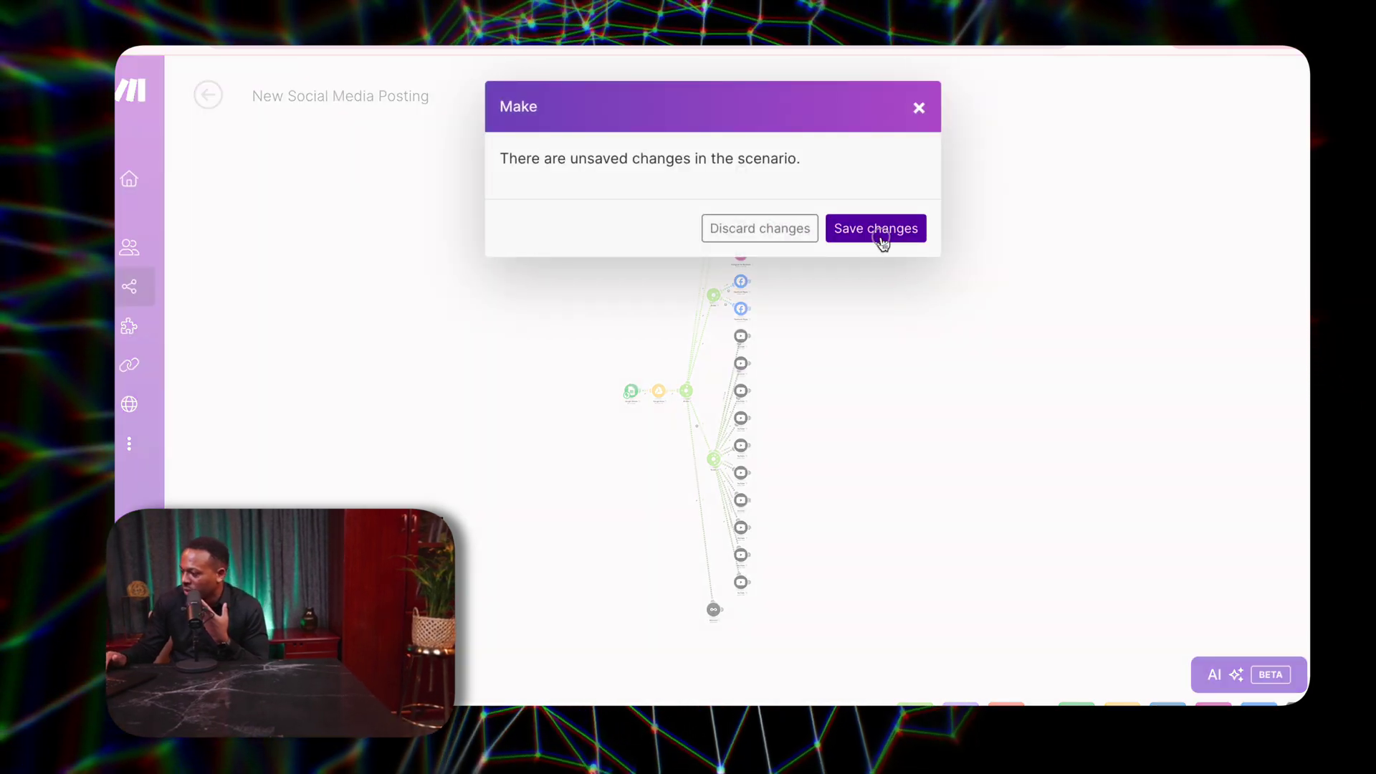
pyautogui.click(882, 242)
pyautogui.scroll(-5, 1132, 532)
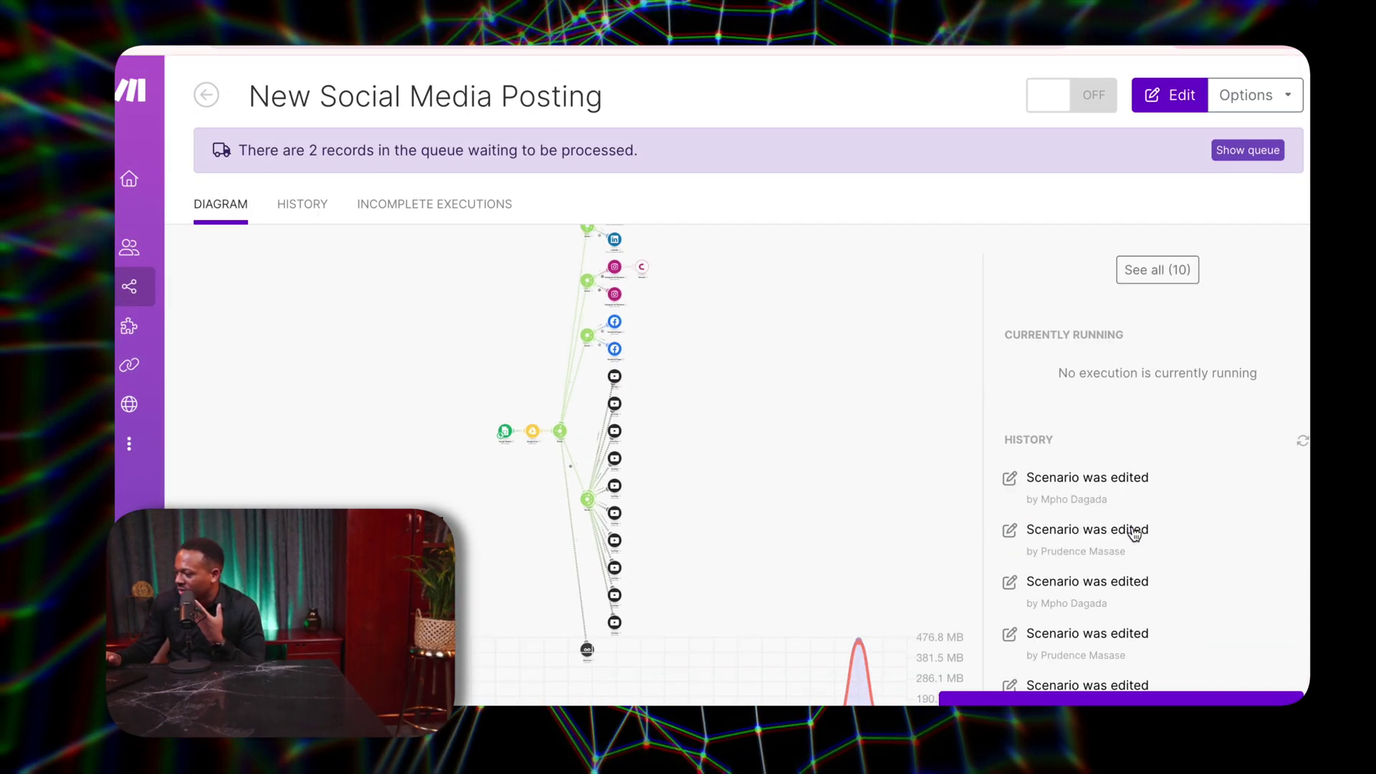
pyautogui.scroll(-3, 1134, 534)
pyautogui.scroll(6, 1133, 534)
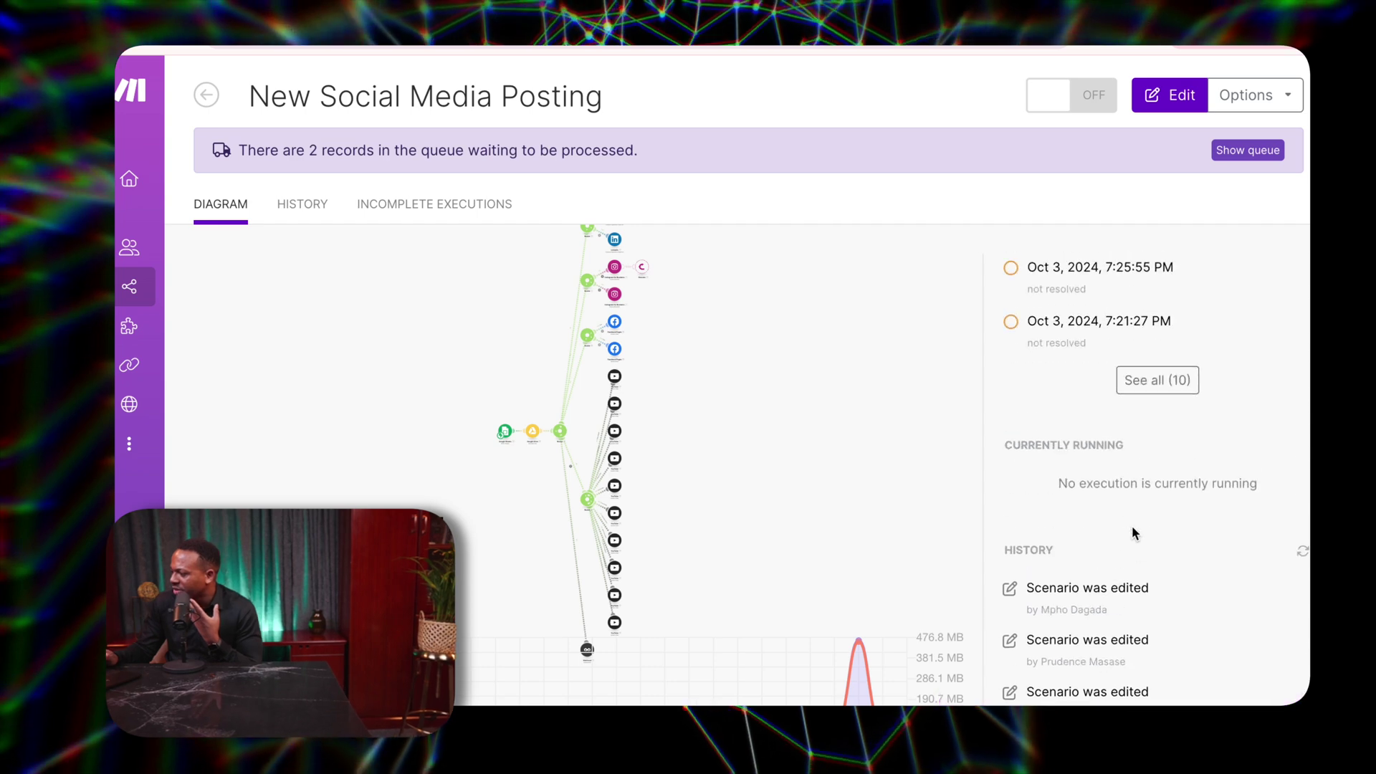
pyautogui.scroll(-10, 1133, 533)
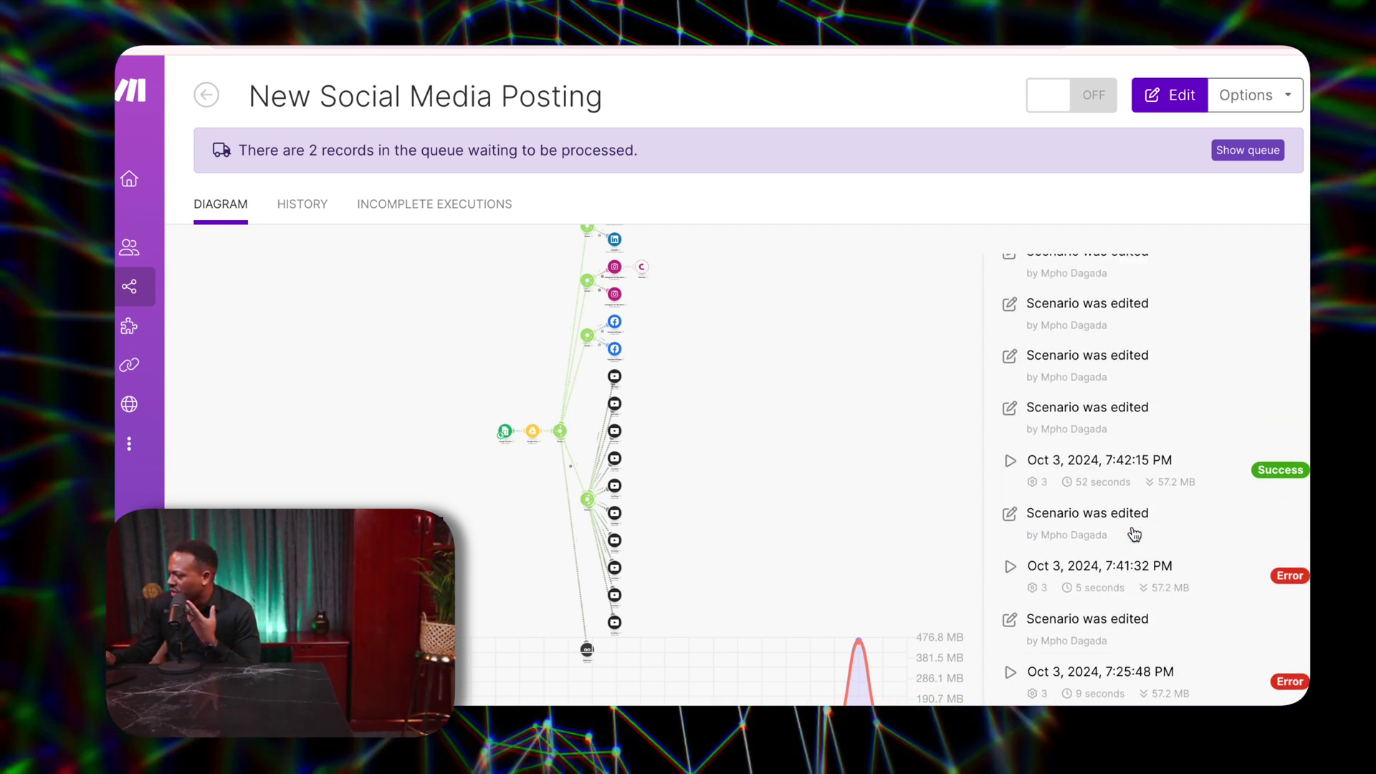
# In run history, confirm the 7:42 PM run's Drive file had Mime Type video/mp4, then return to the diagram
pyautogui.click(1208, 480)
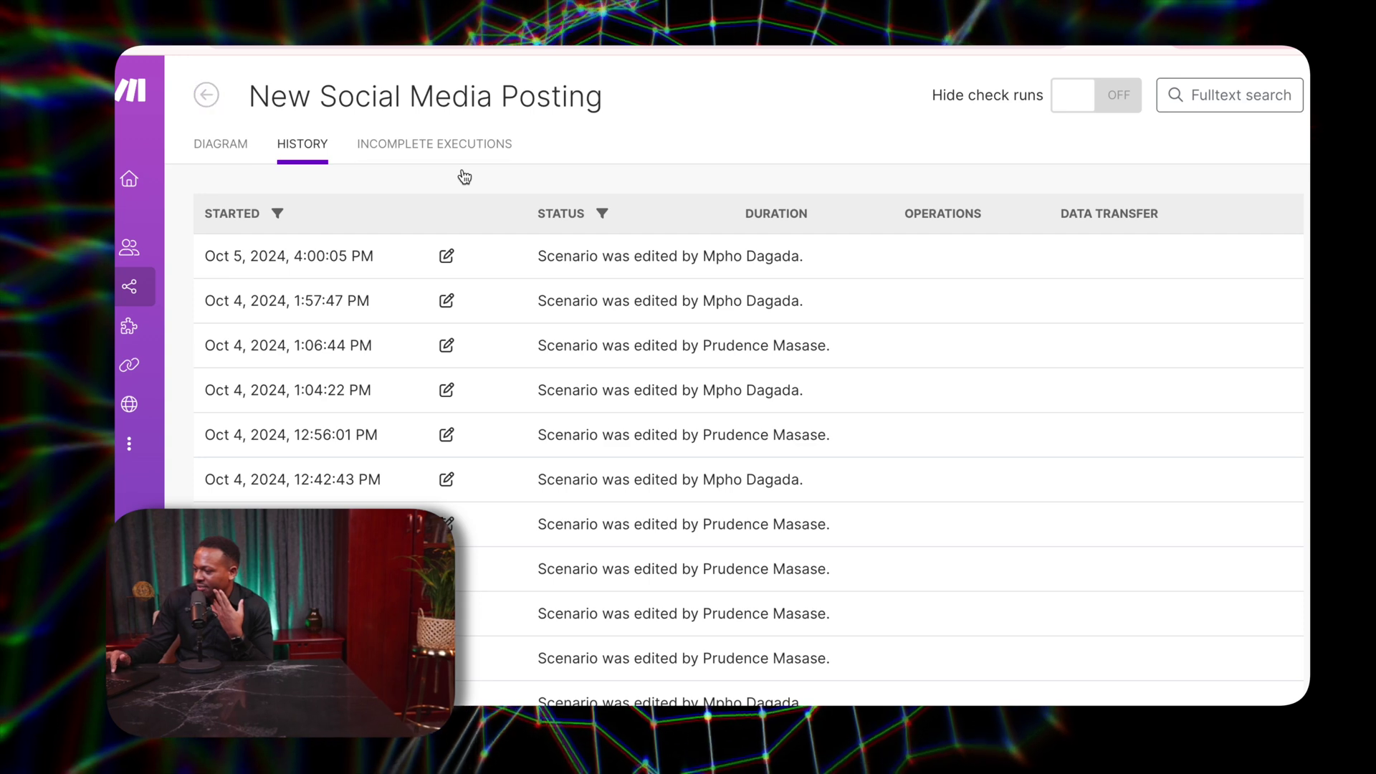
pyautogui.click(208, 140)
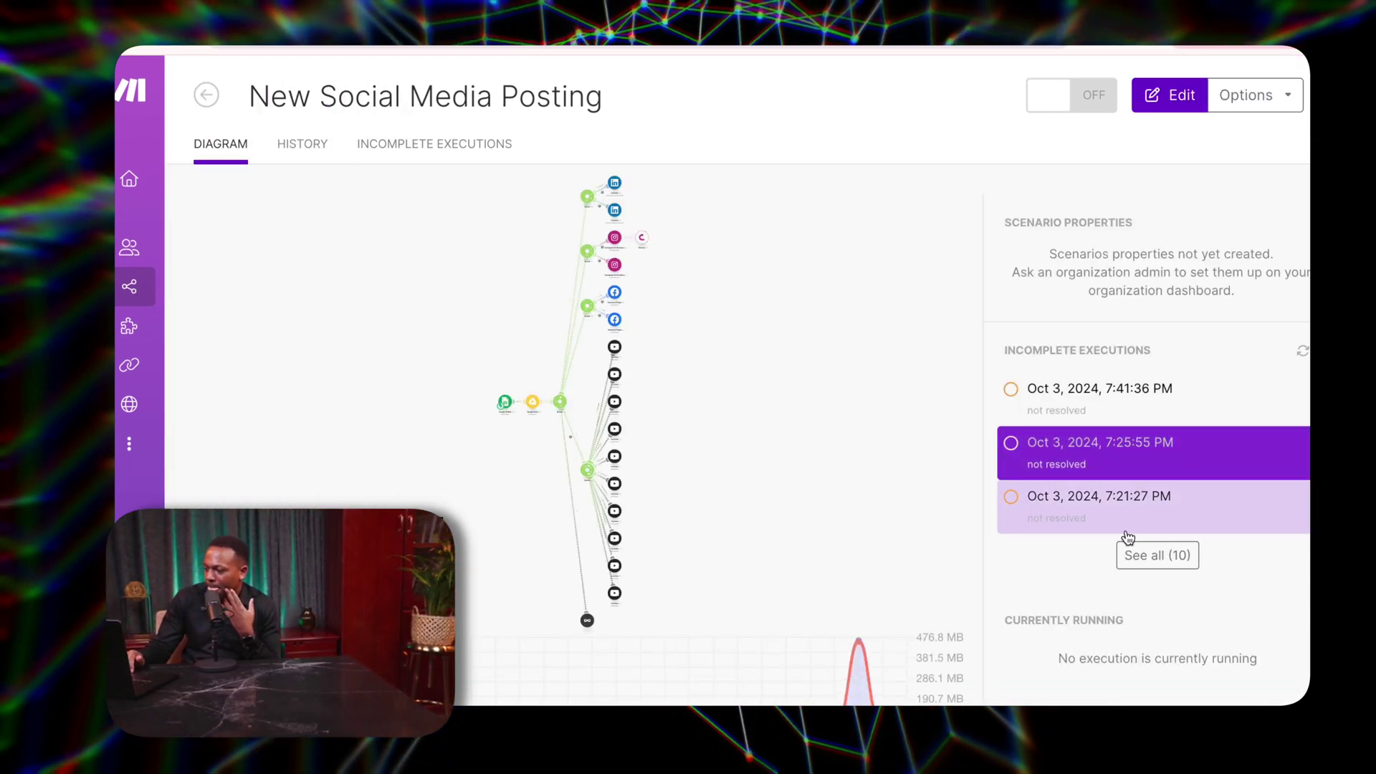
pyautogui.scroll(-10, 1128, 574)
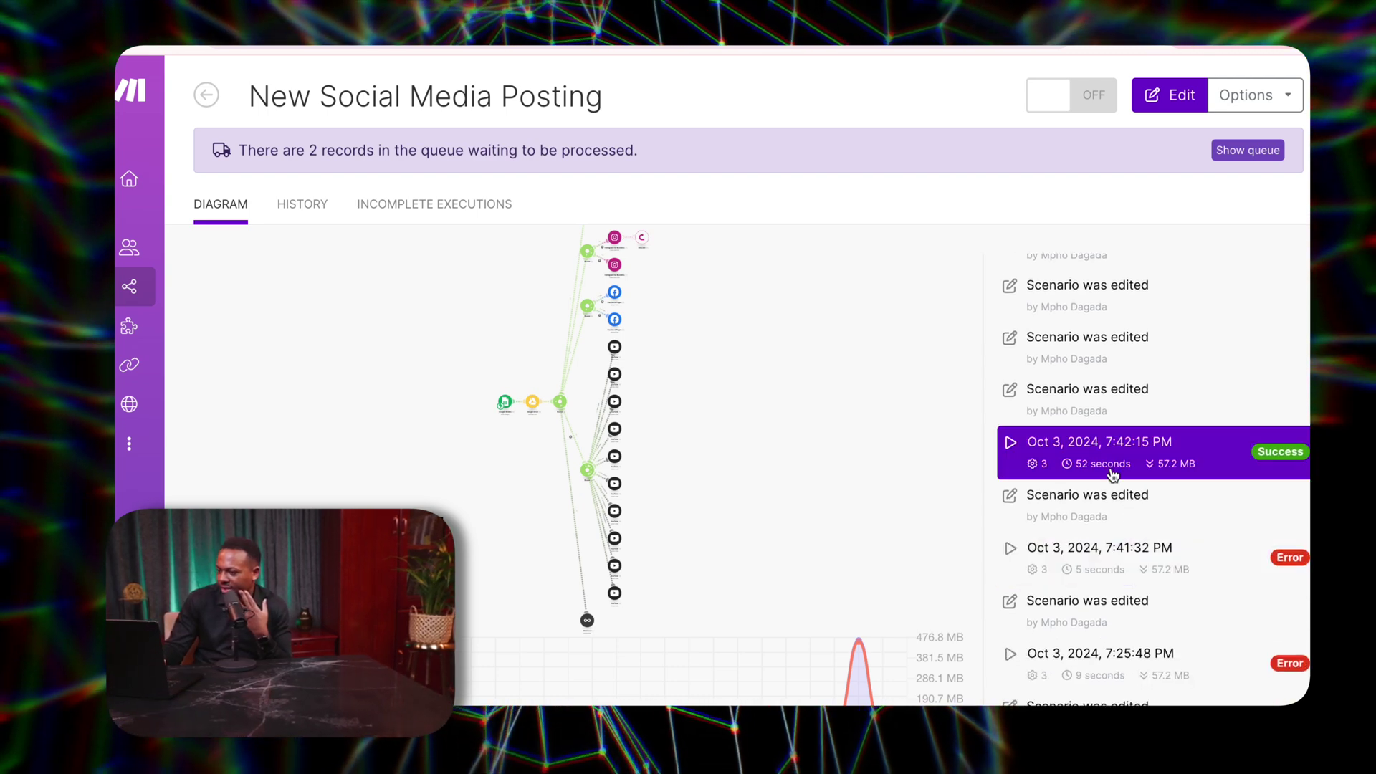
pyautogui.click(1112, 473)
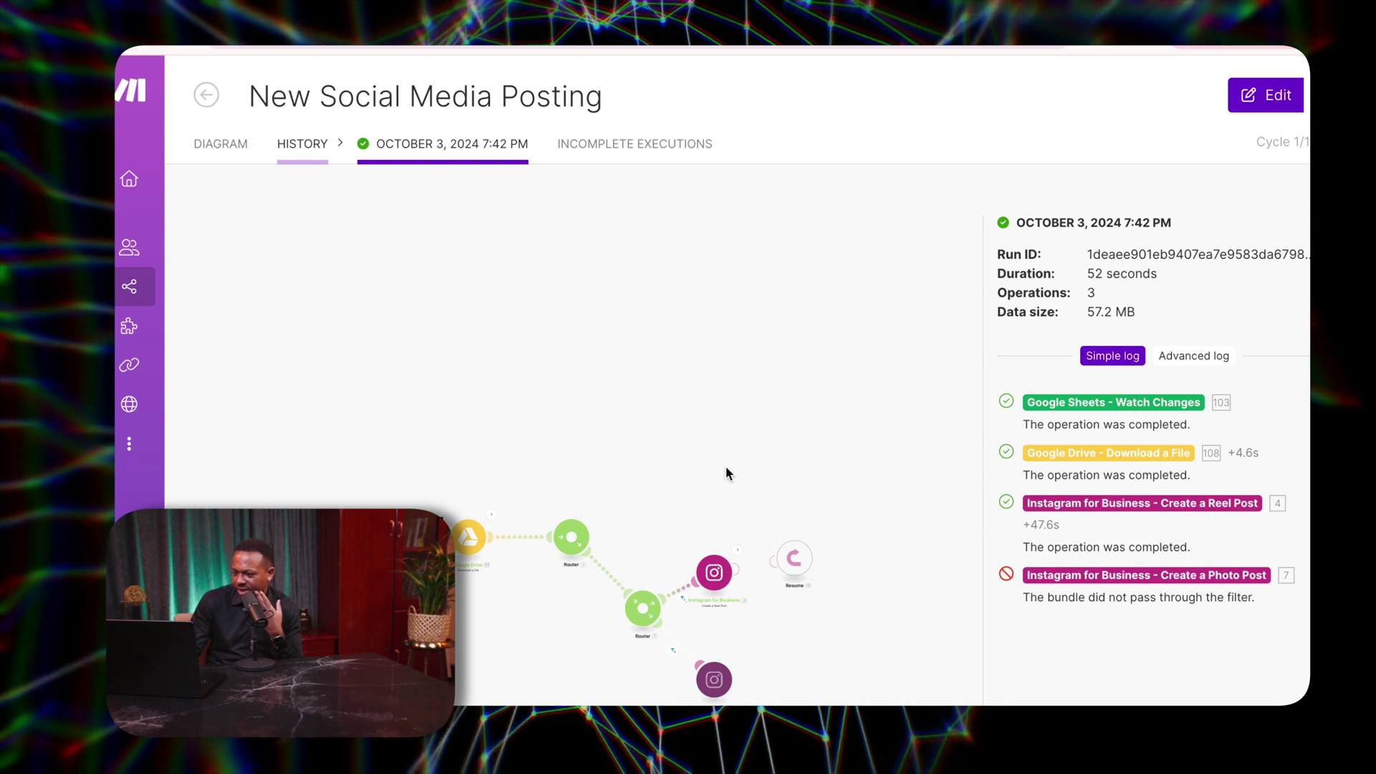
pyautogui.moveTo(681, 480); pyautogui.dragTo(706, 319)
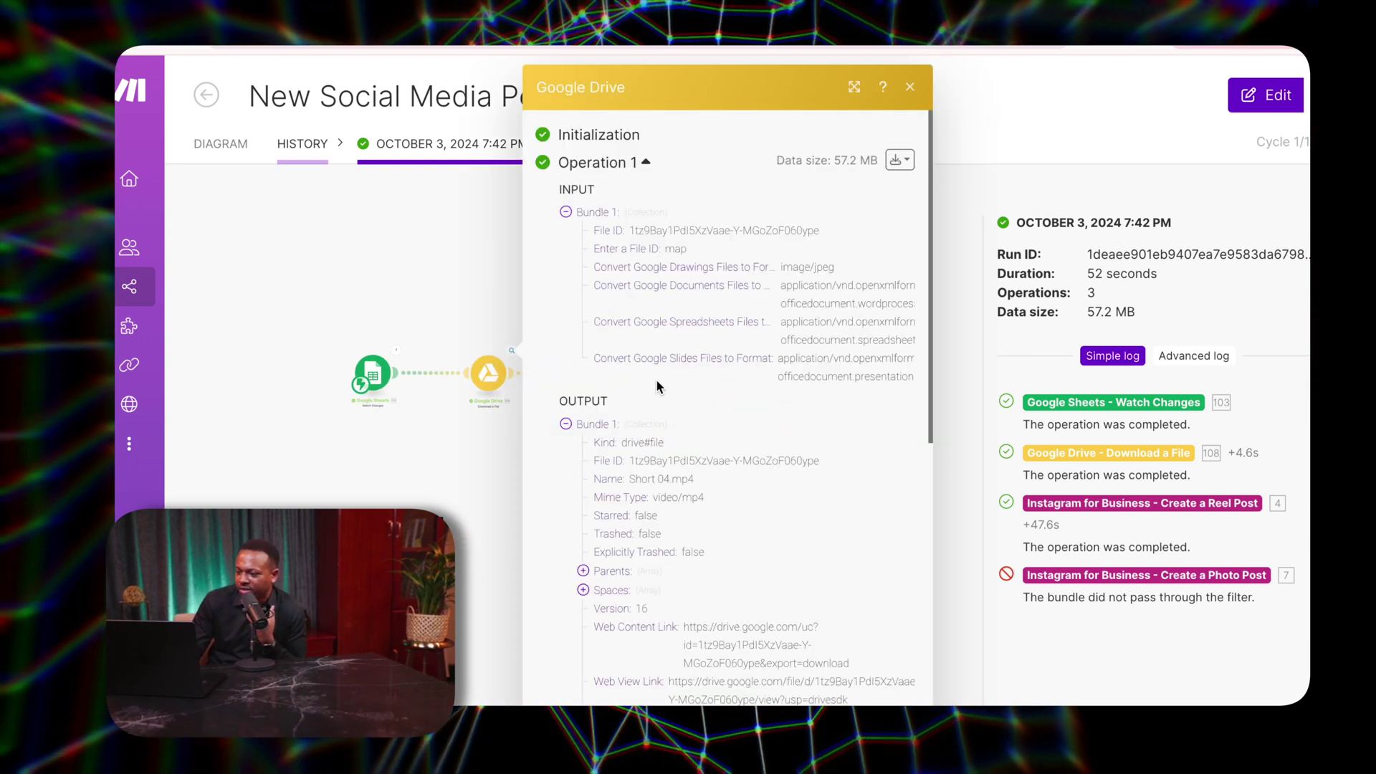
pyautogui.scroll(-1, 659, 382)
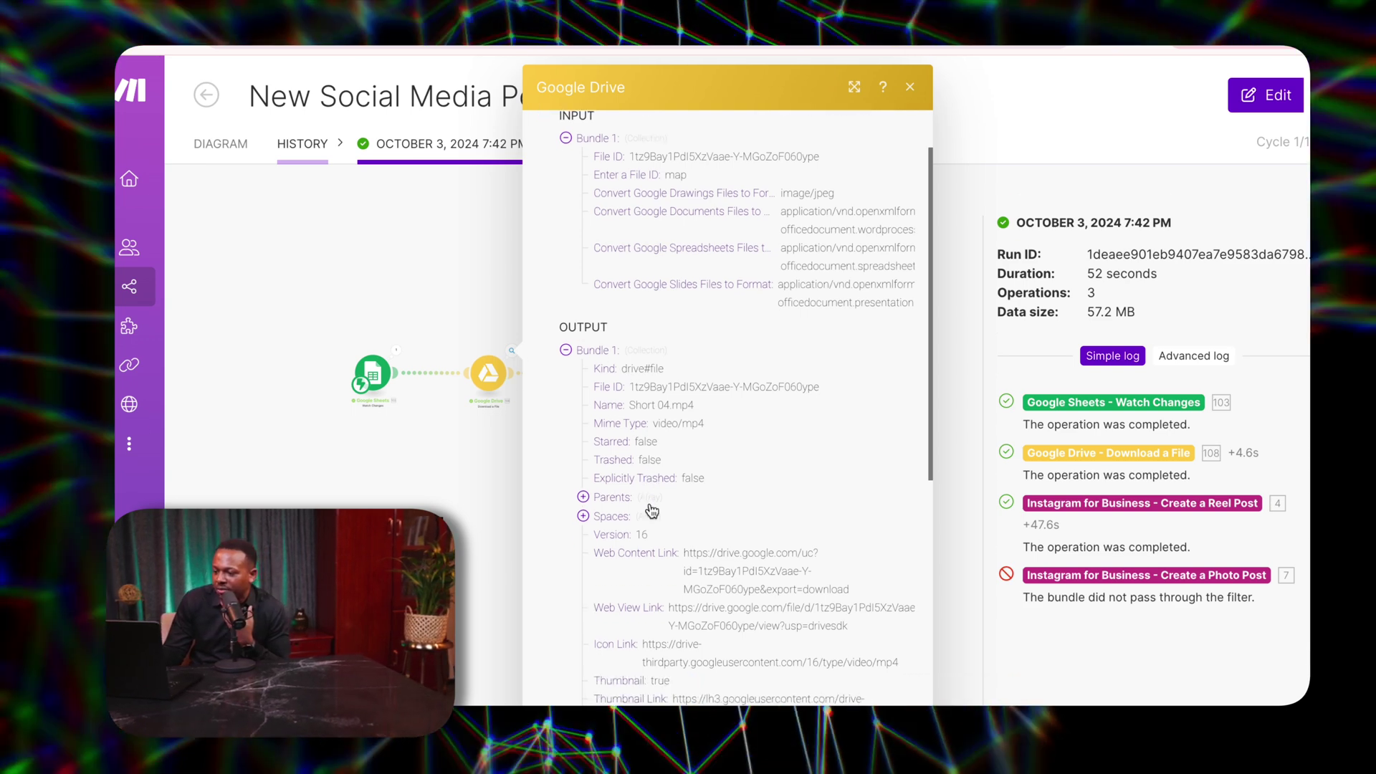
pyautogui.moveTo(593, 423); pyautogui.dragTo(730, 424)
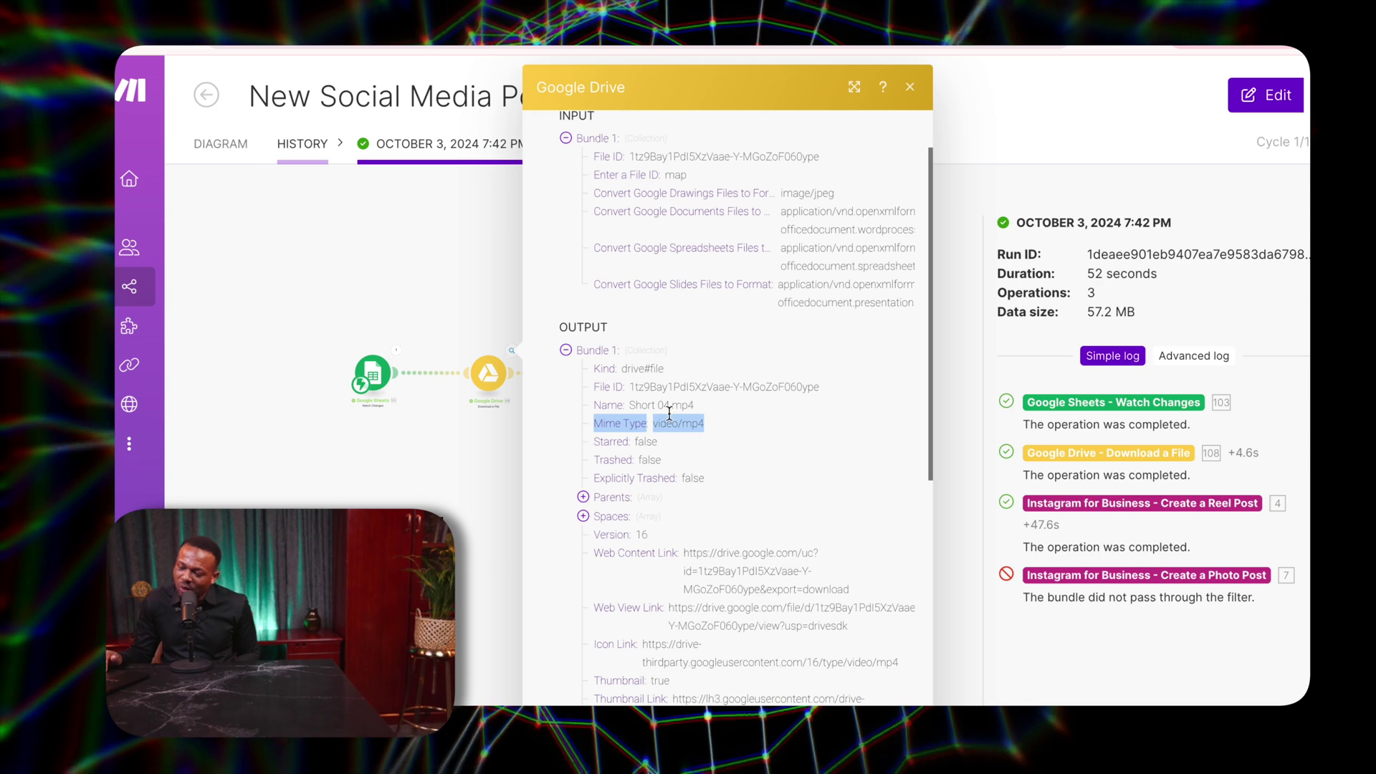
pyautogui.click(222, 108)
pyautogui.click(225, 163)
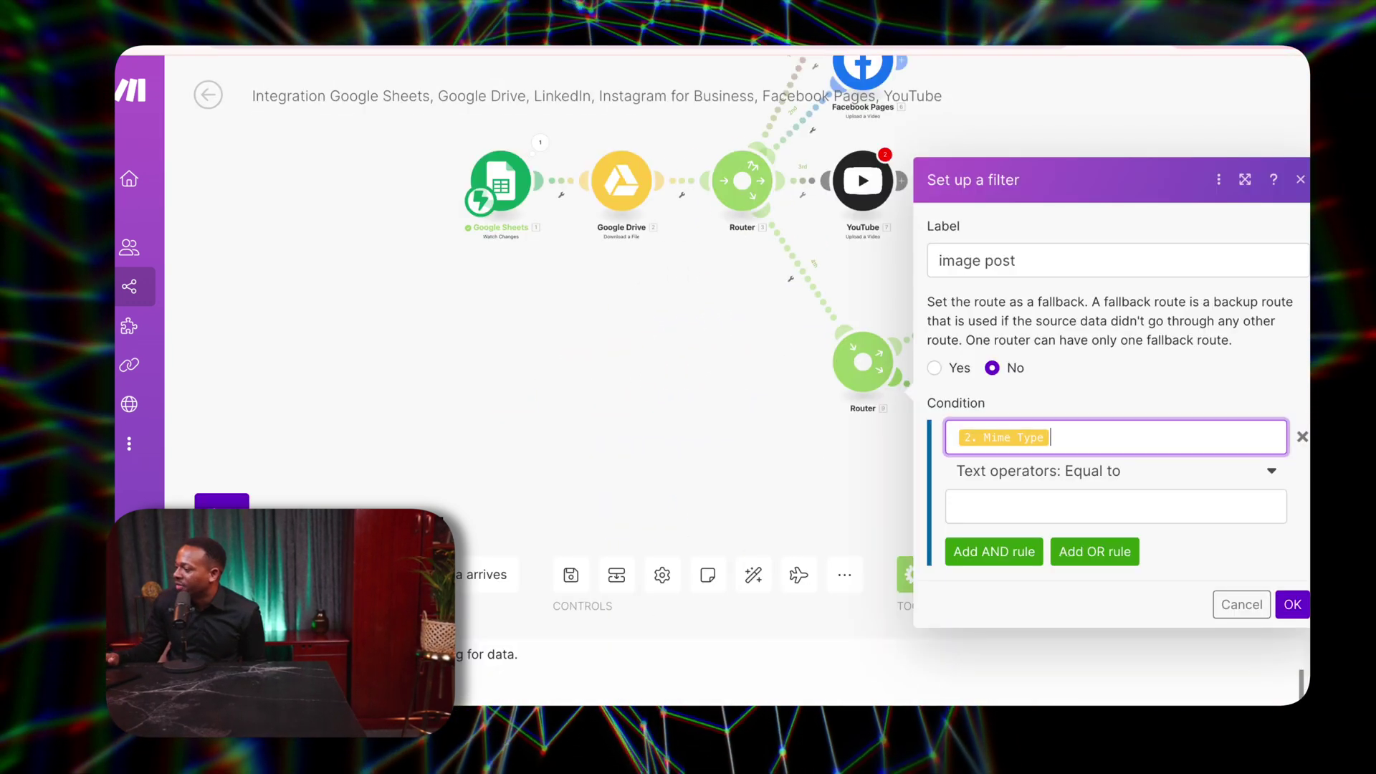
# Make the image post filter pass only Mime Types containing 'jpeg' (case insensitive), then save it
pyautogui.click(1079, 473)
pyautogui.scroll(-2, 1076, 662)
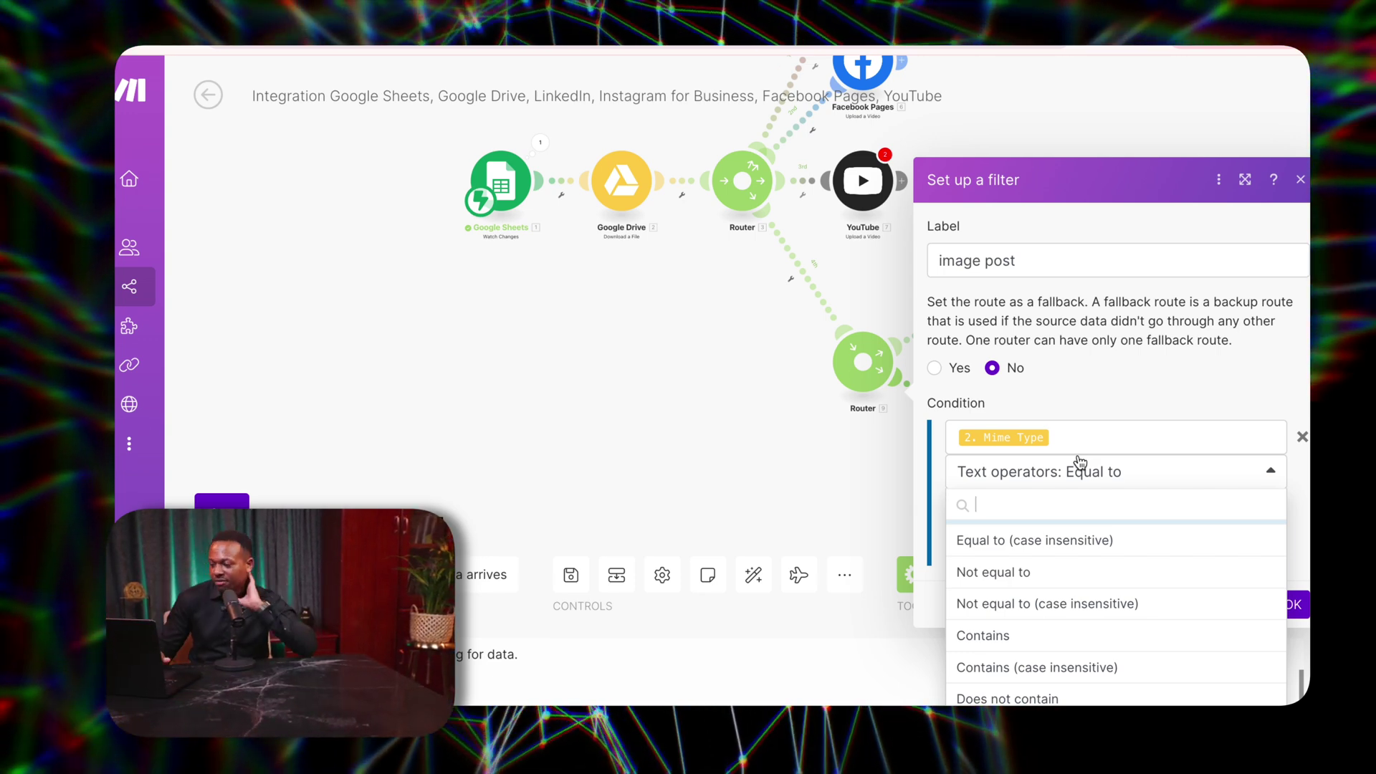
pyautogui.scroll(-1, 1071, 666)
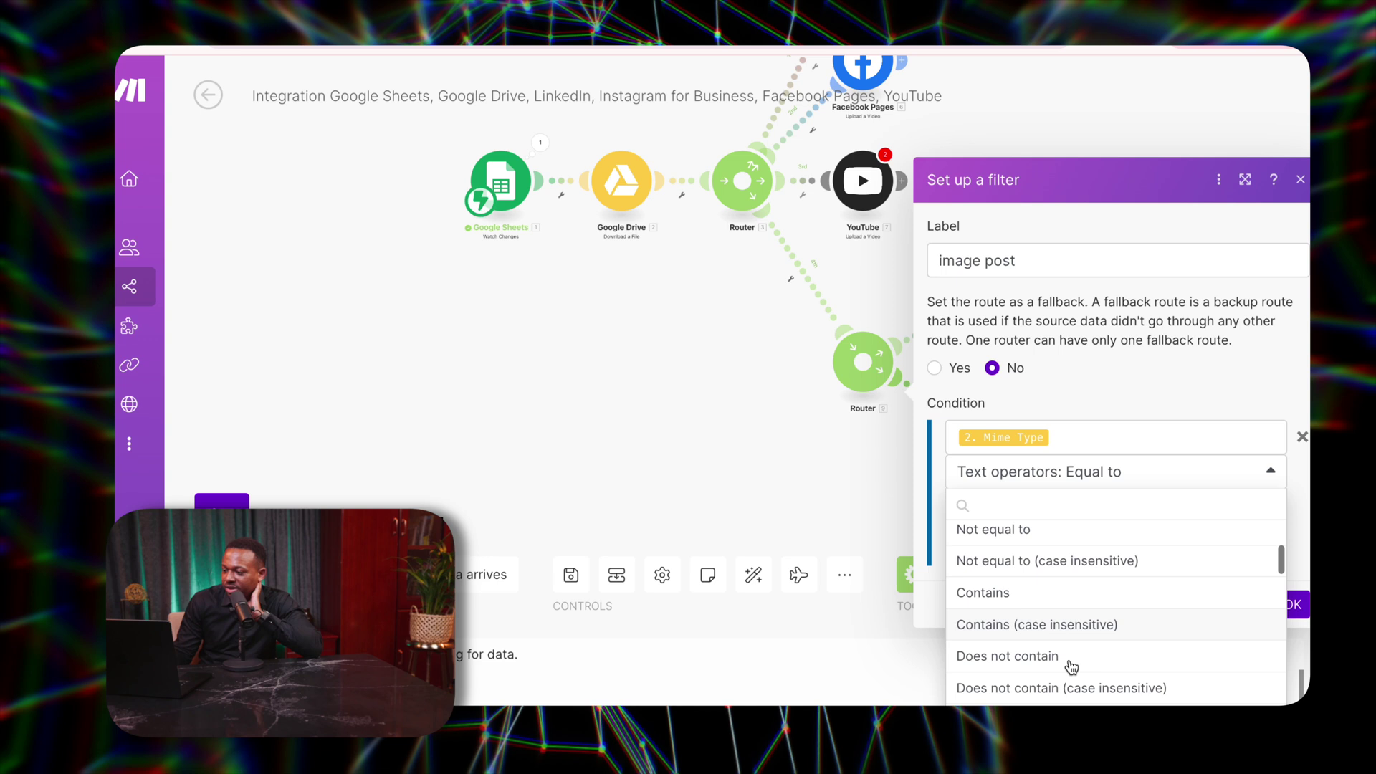
pyautogui.click(1042, 629)
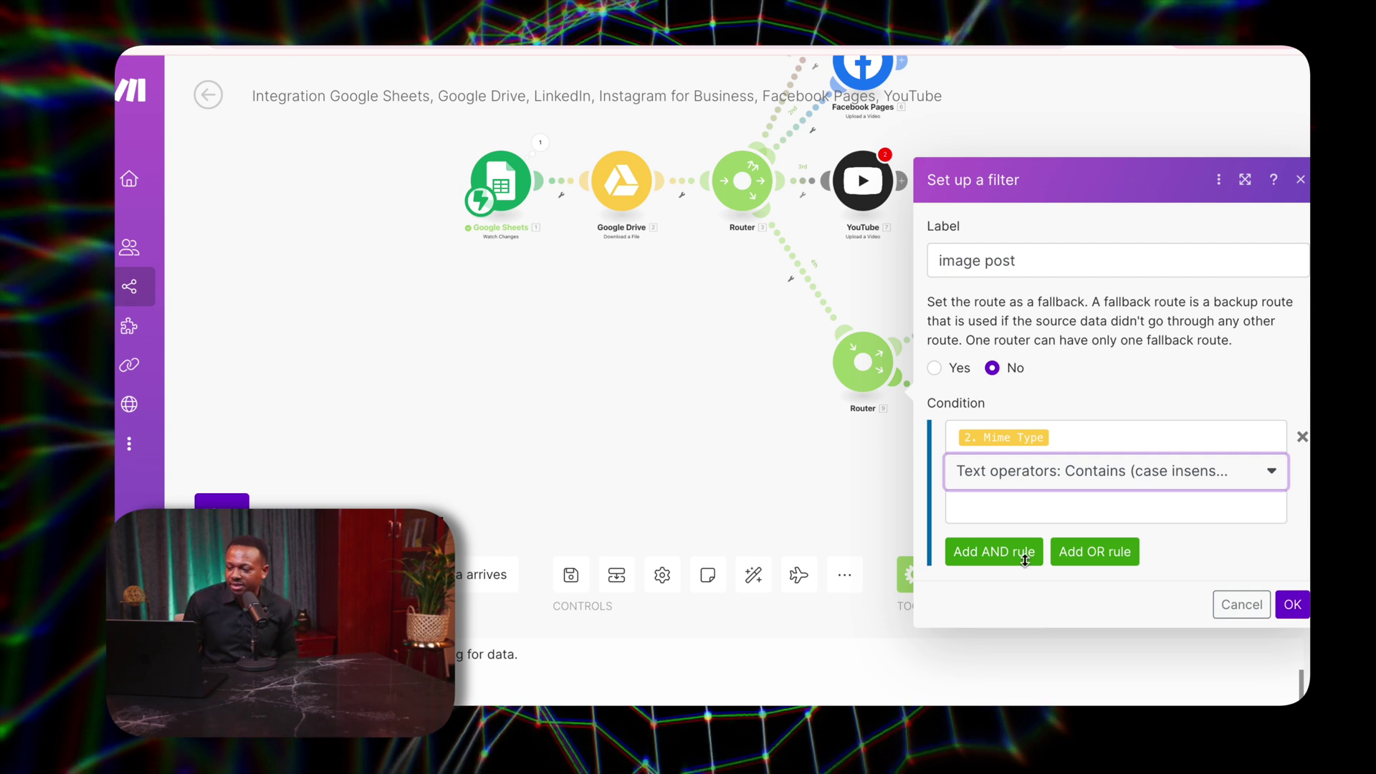
pyautogui.click(1046, 509)
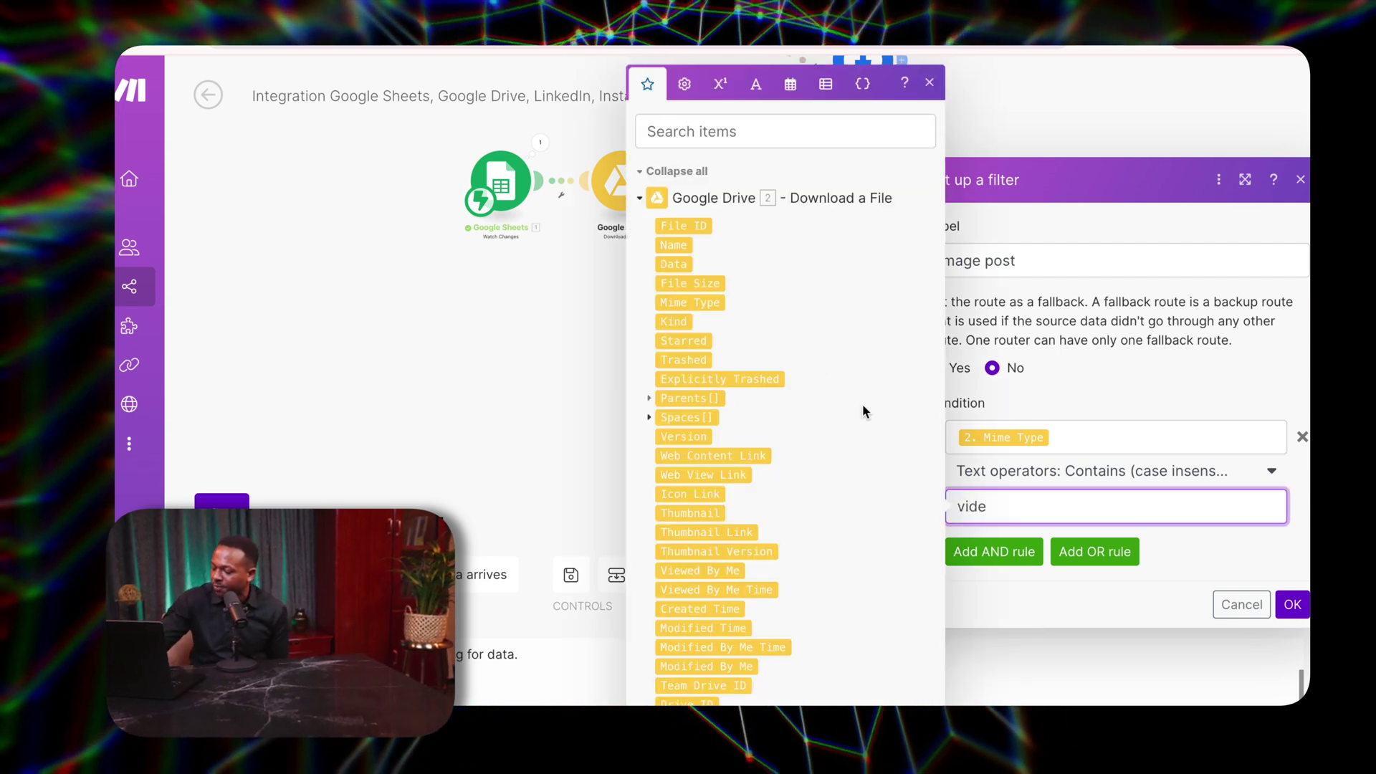
pyautogui.write('video')
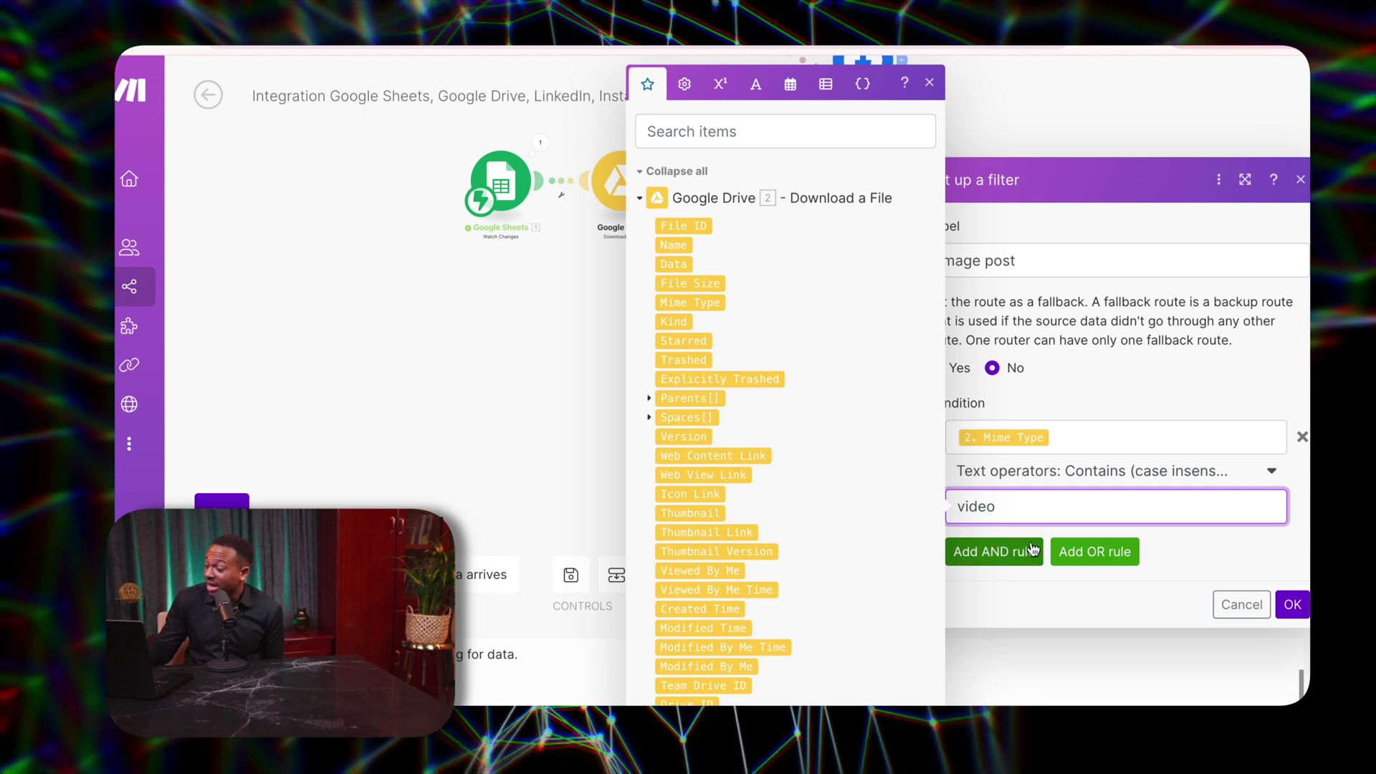
pyautogui.press('BackSpace')
pyautogui.press('BackSpace')
pyautogui.press('BackSpace')
pyautogui.press('BackSpace')
pyautogui.press('BackSpace')
pyautogui.write('j')
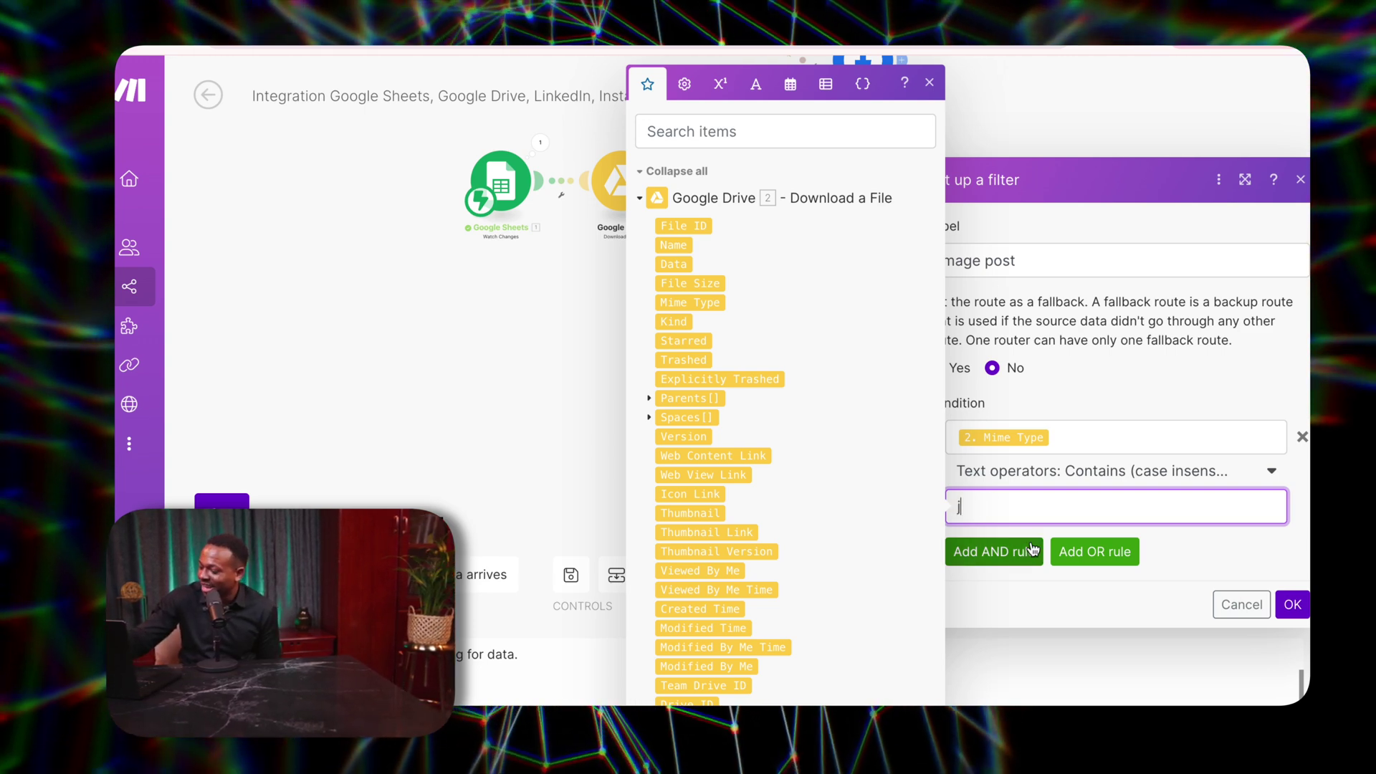
pyautogui.write('peg')
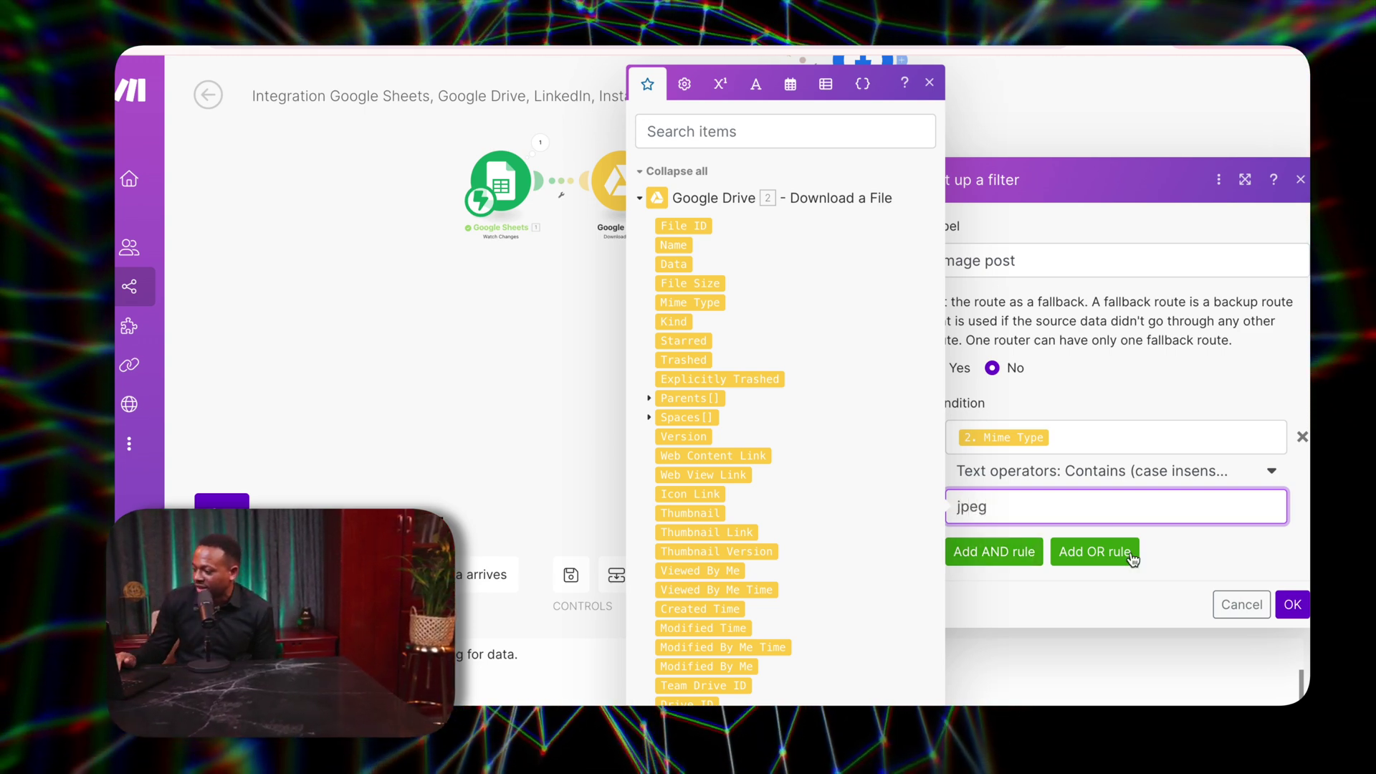
pyautogui.click(1289, 604)
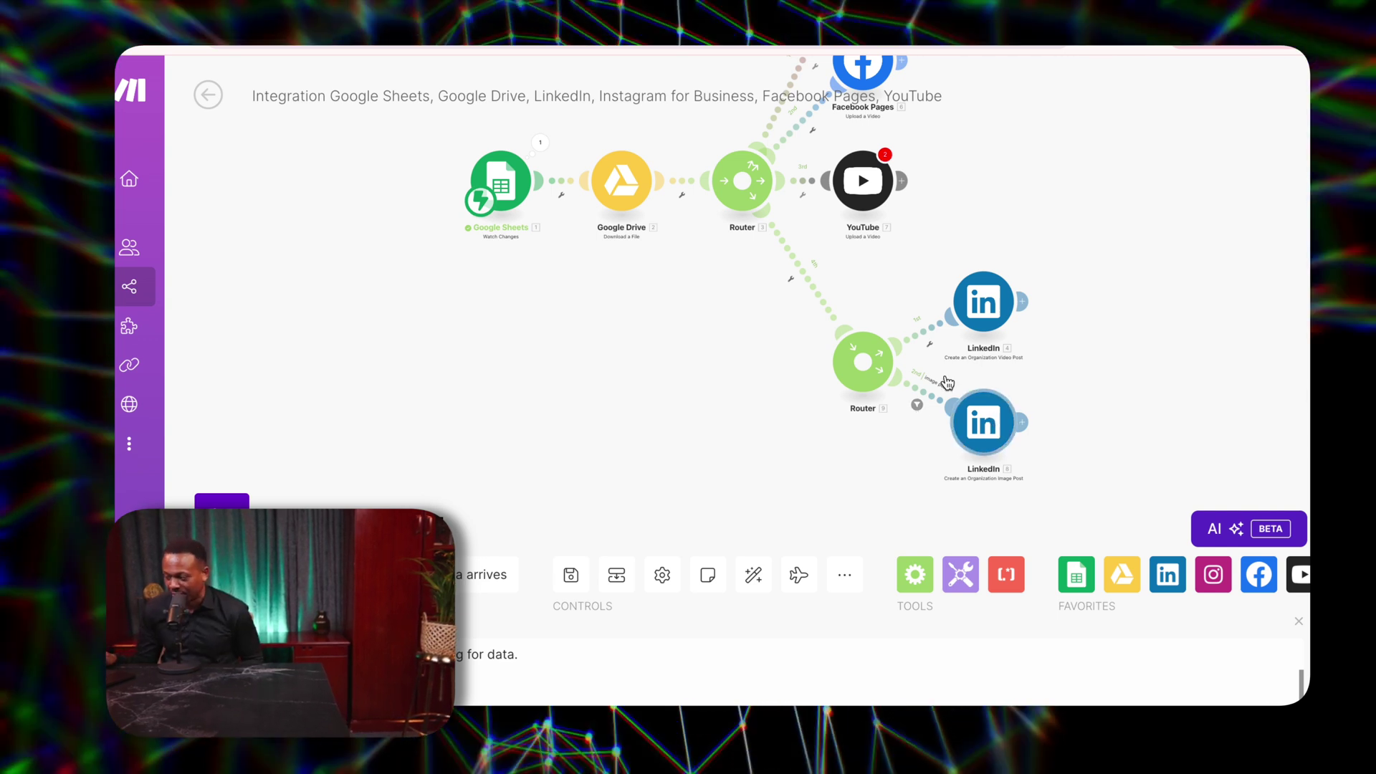
# Label the upper LinkedIn route's filter 'video' and map Google Drive's 2. Mime Type as its operand
pyautogui.click(929, 342)
pyautogui.click(1023, 199)
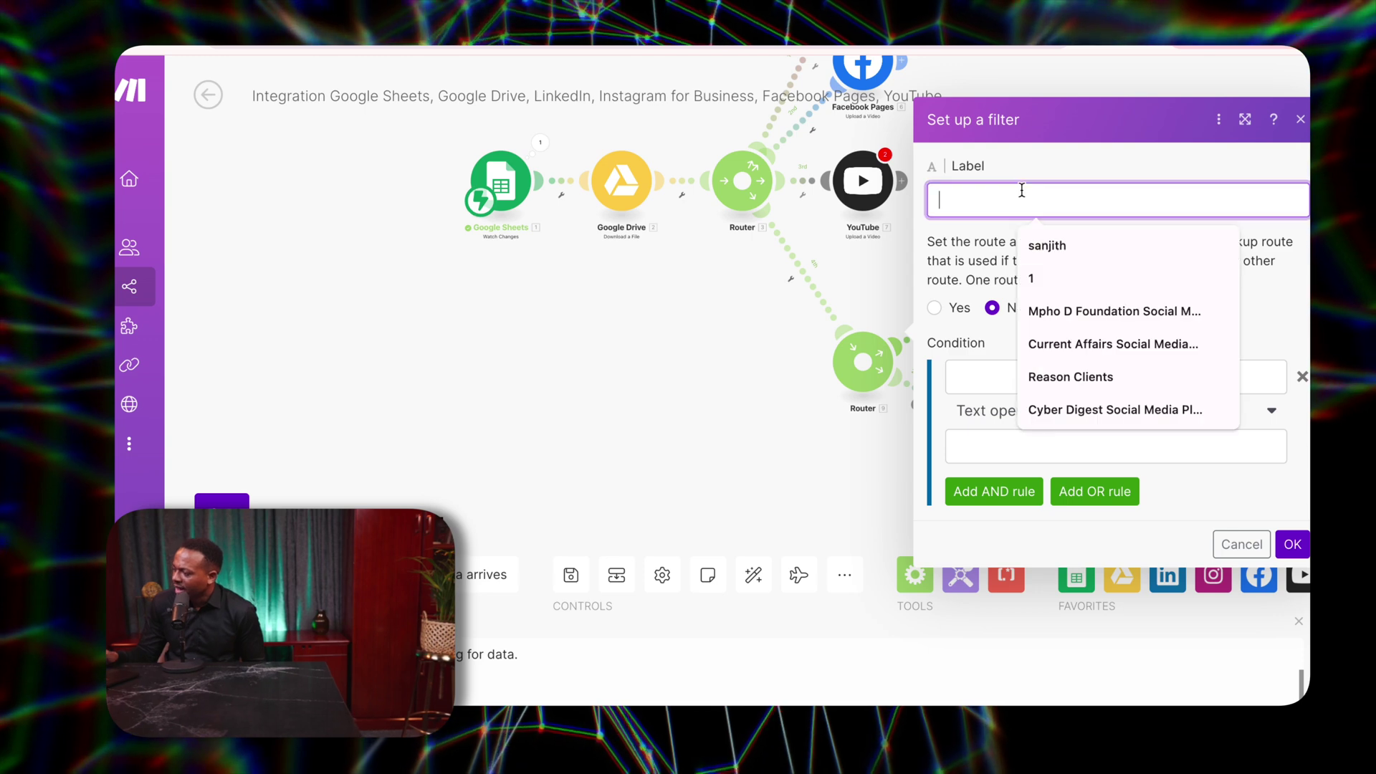
pyautogui.write('video')
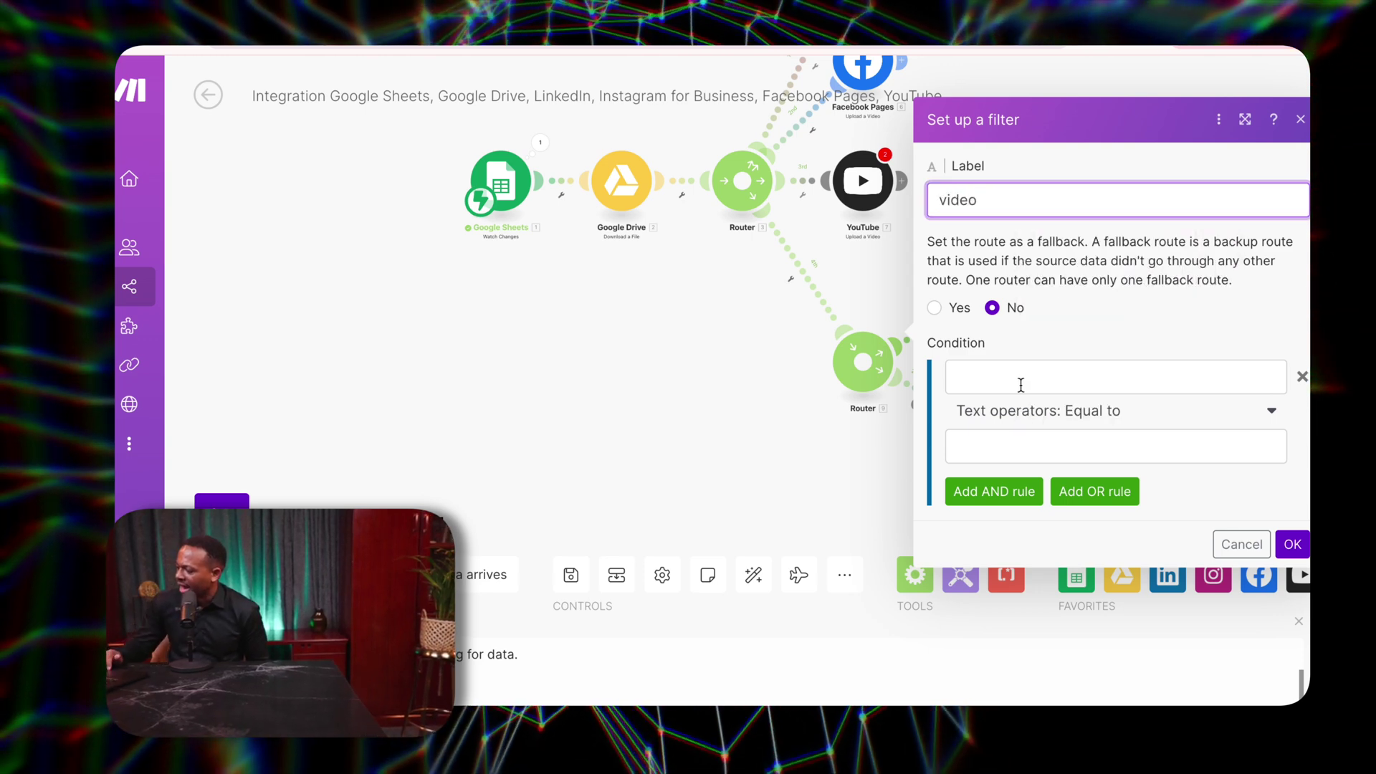
pyautogui.click(1057, 374)
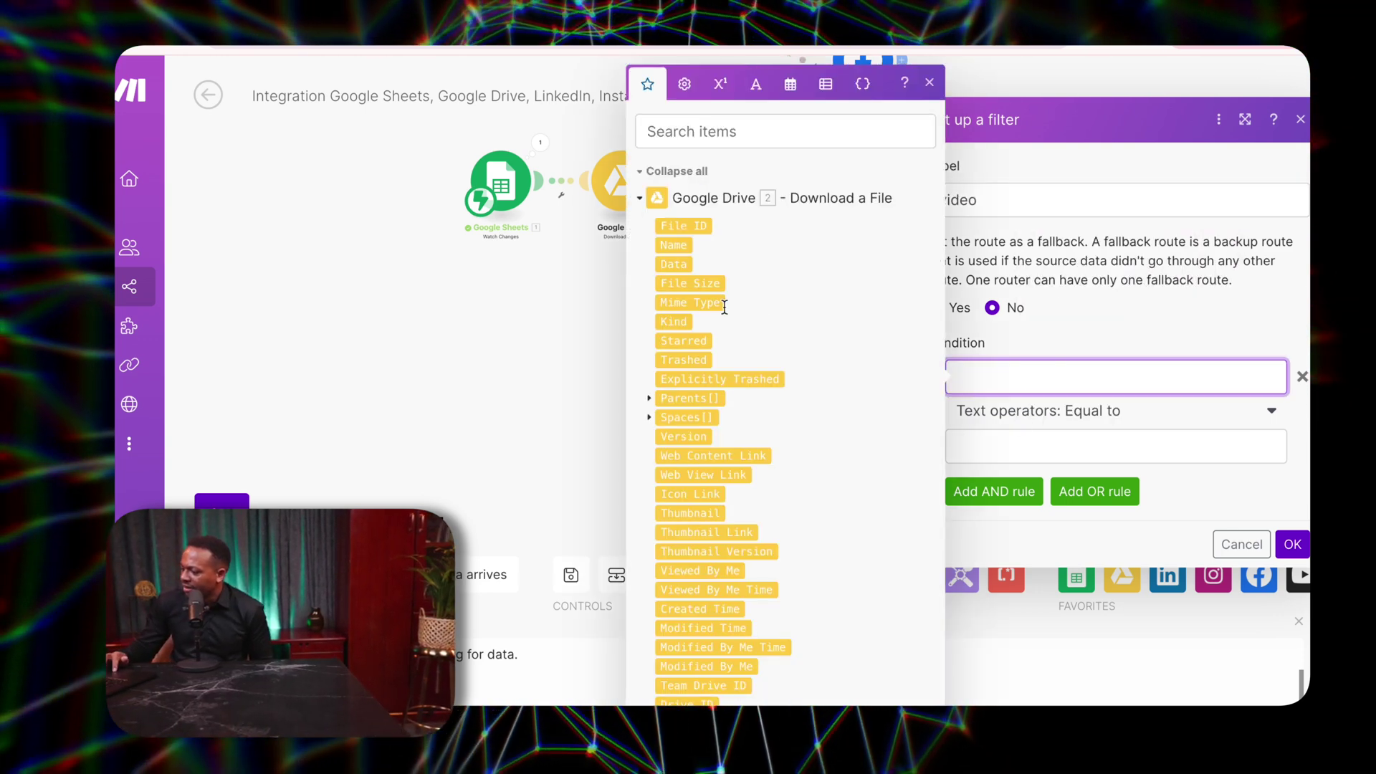
pyautogui.click(685, 301)
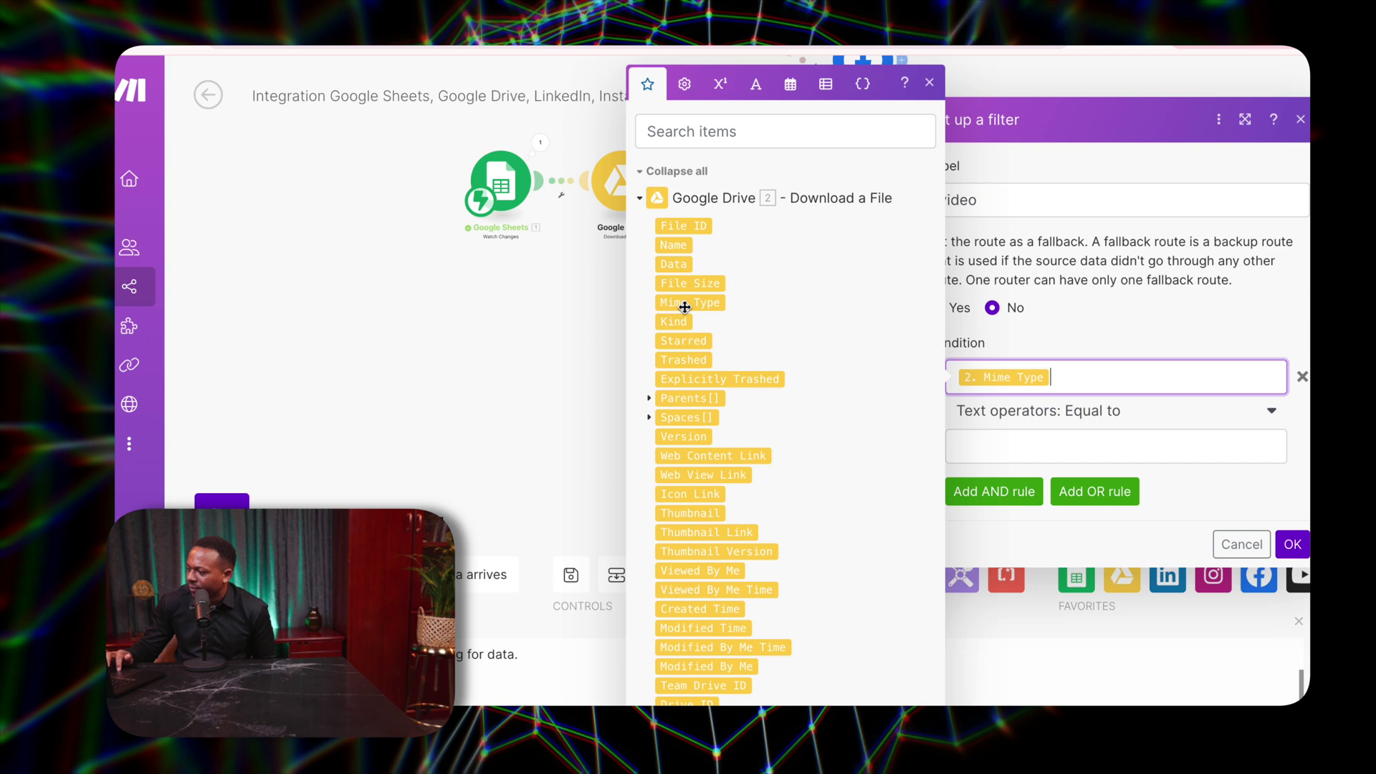
pyautogui.click(1013, 435)
# Set the condition to Contains (case insensitive) 'video' and save the filter
pyautogui.click(1096, 409)
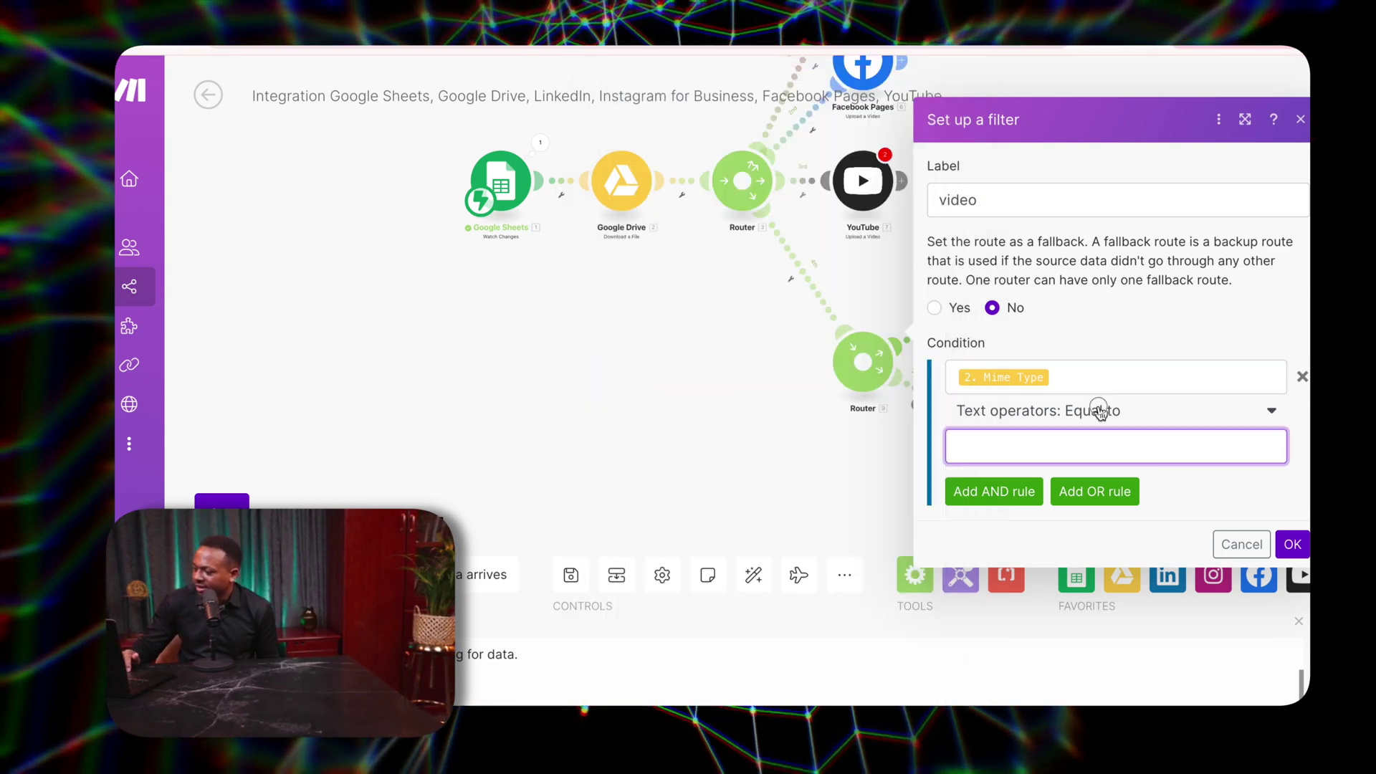
pyautogui.scroll(-2, 1069, 674)
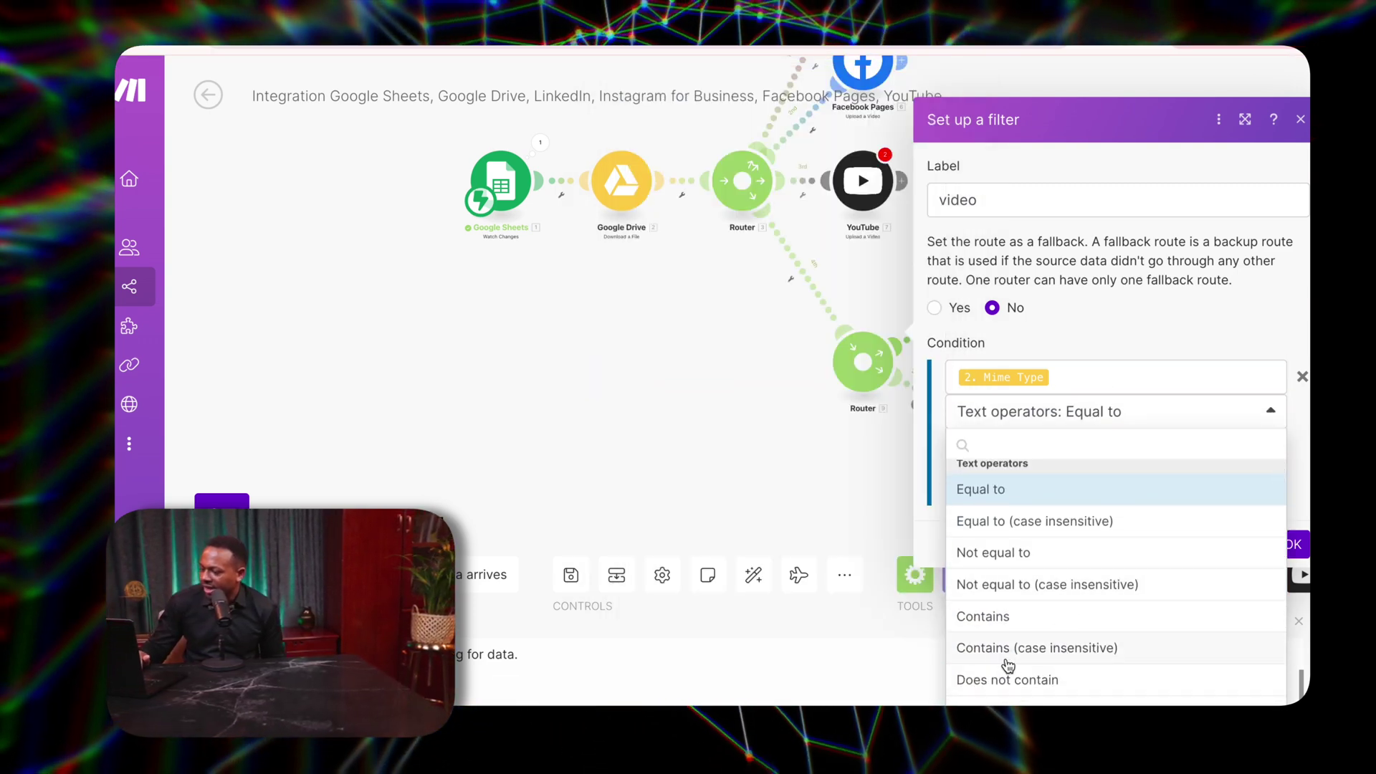
pyautogui.click(1006, 658)
pyautogui.click(1014, 450)
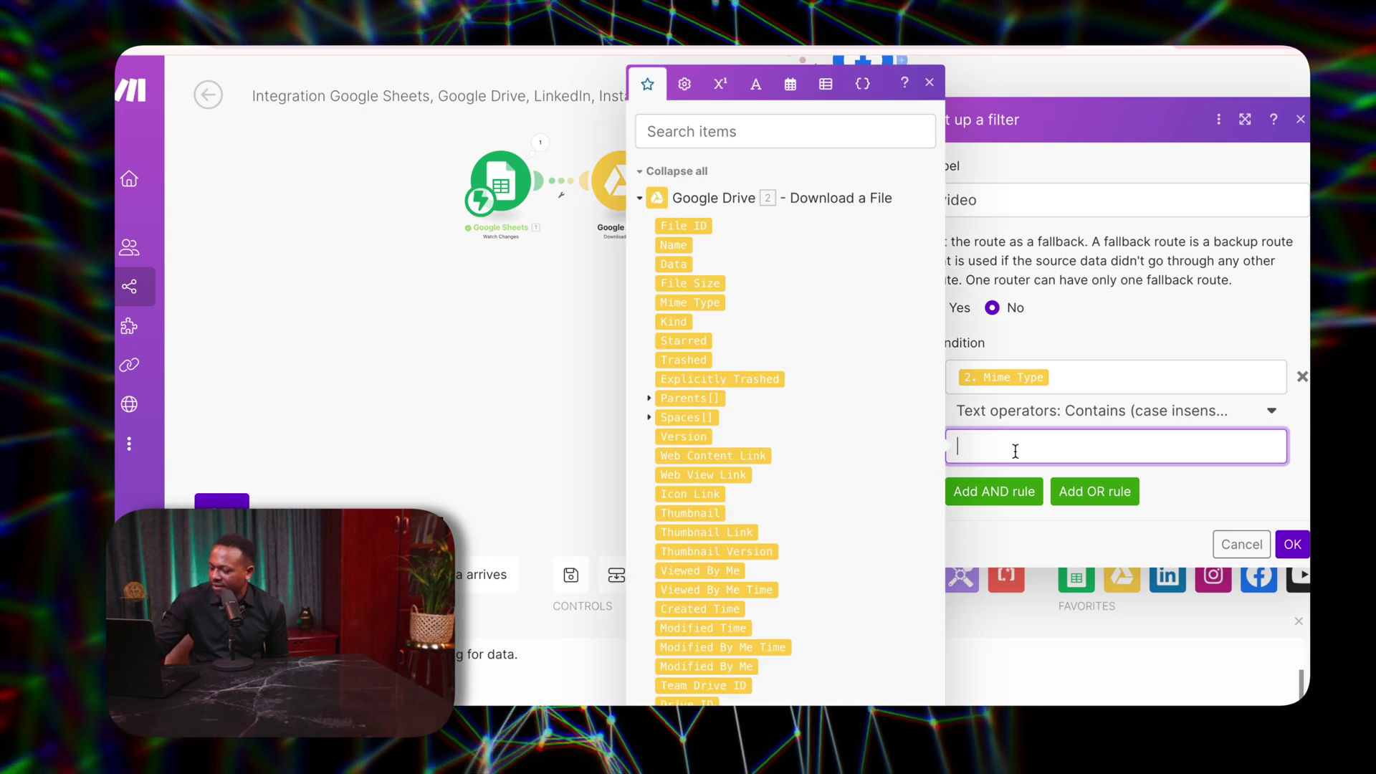
pyautogui.write('video')
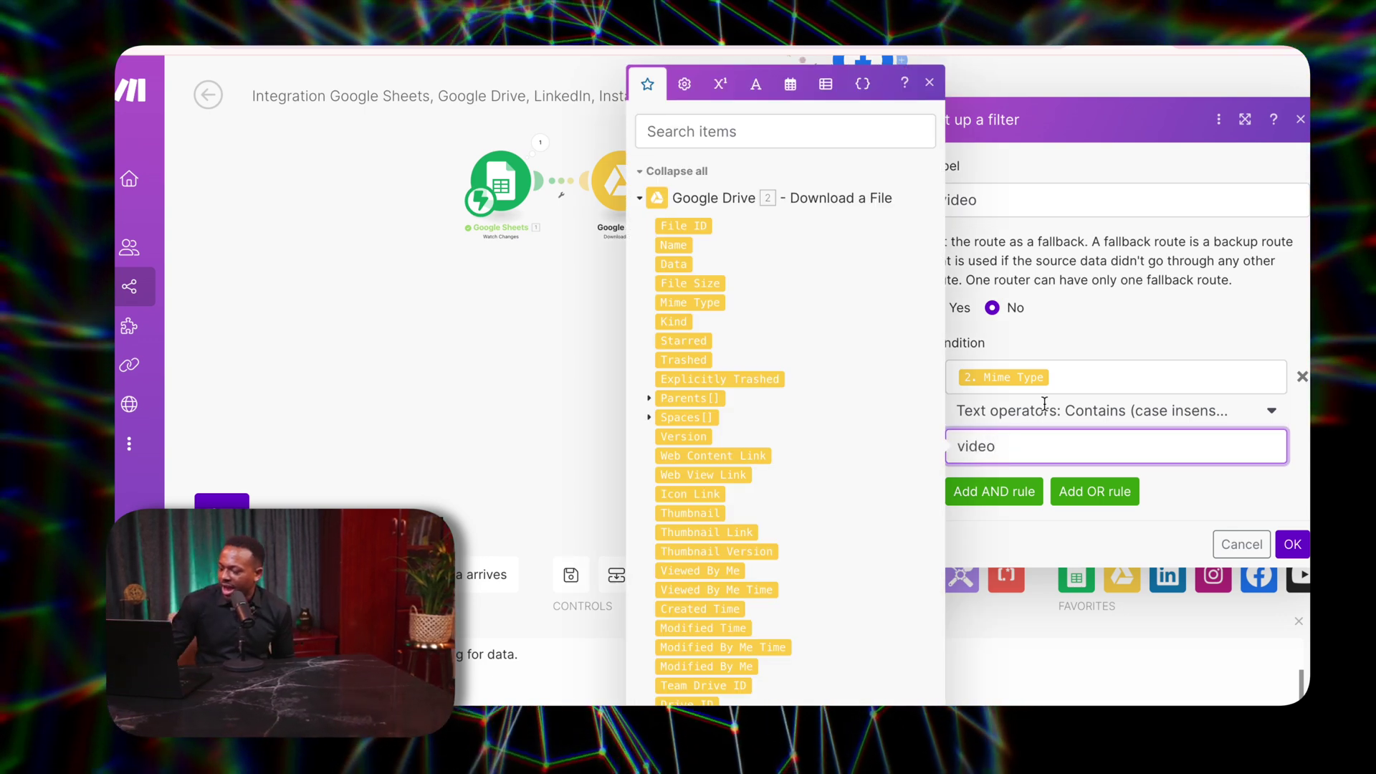
pyautogui.click(1292, 544)
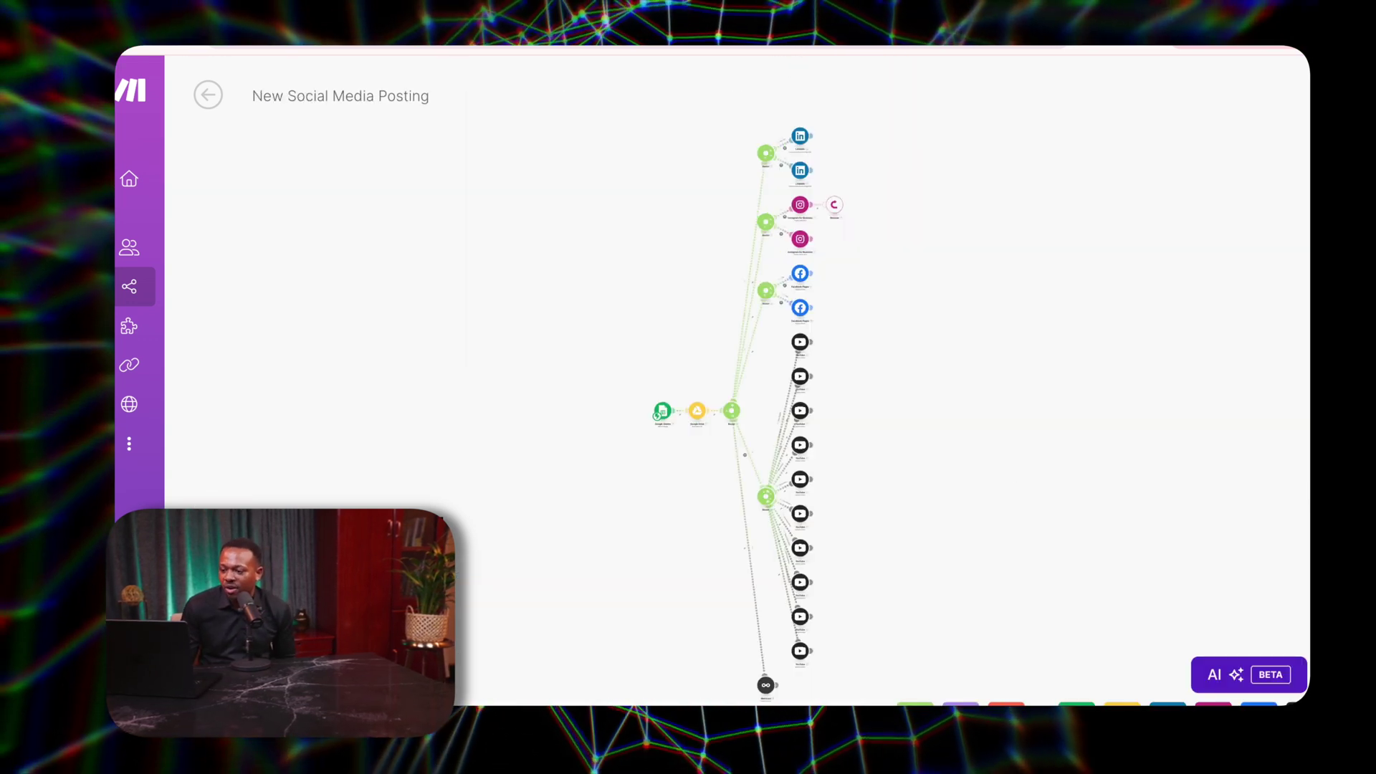
# In the reference scenario, compare both LinkedIn route filters, ending on the lower route's mp4-excluding filter
pyautogui.scroll(5, 800, 172)
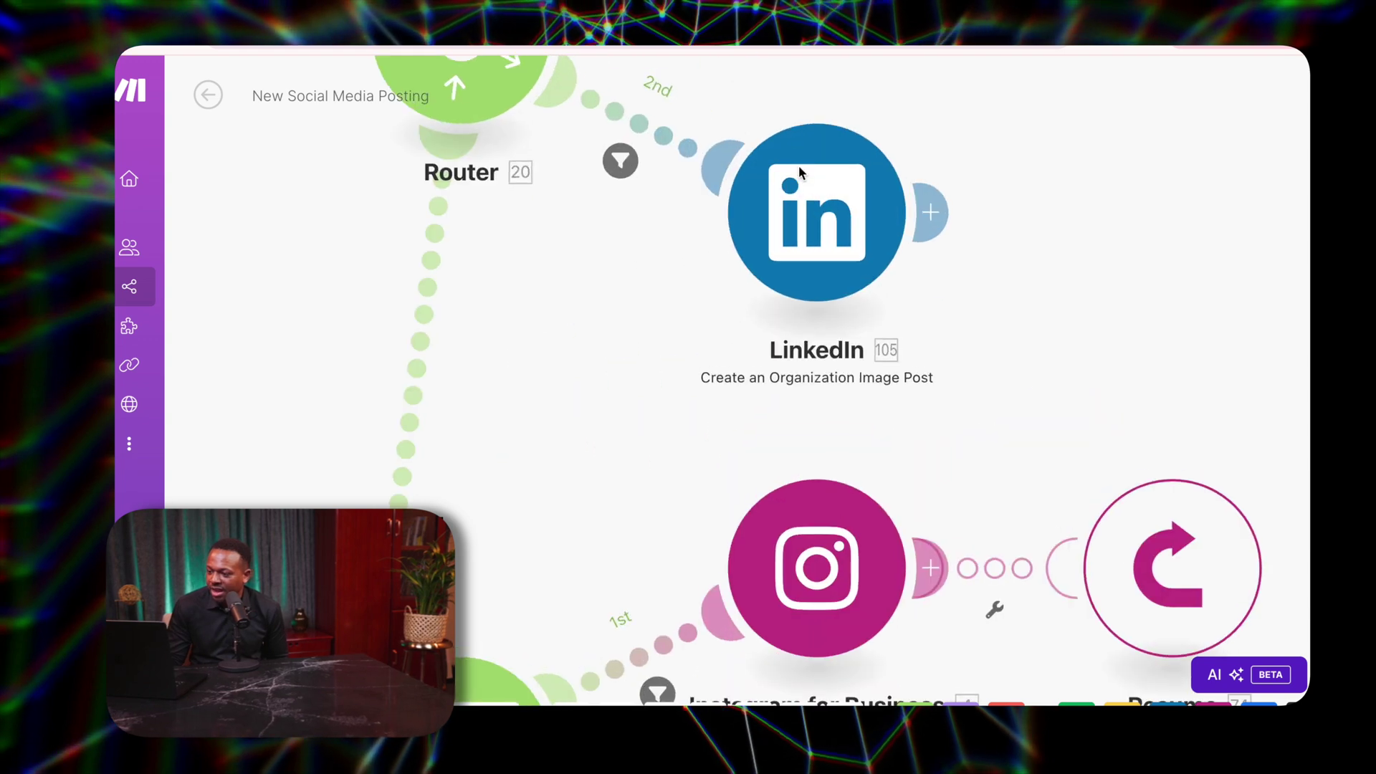
pyautogui.scroll(-4, 799, 165)
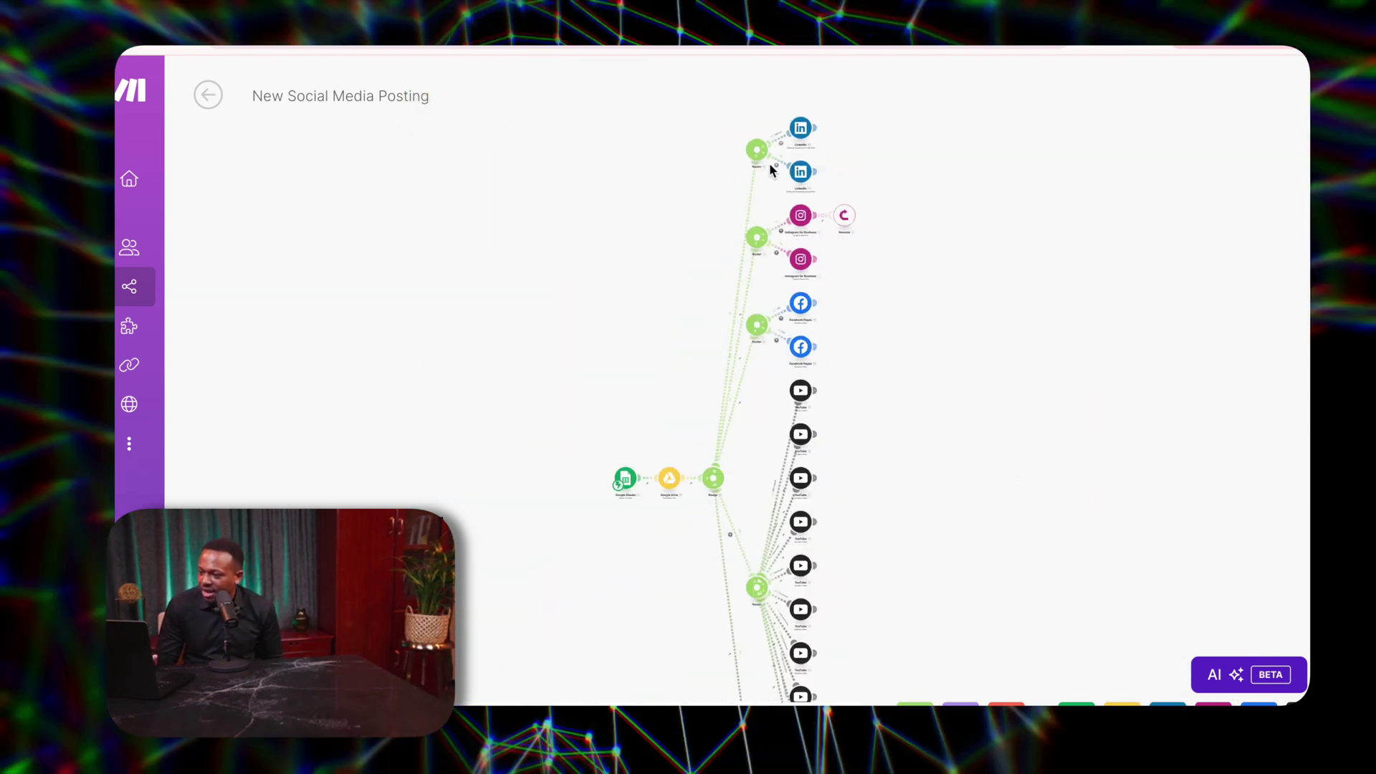
pyautogui.scroll(5, 768, 162)
pyautogui.moveTo(792, 236); pyautogui.dragTo(773, 508)
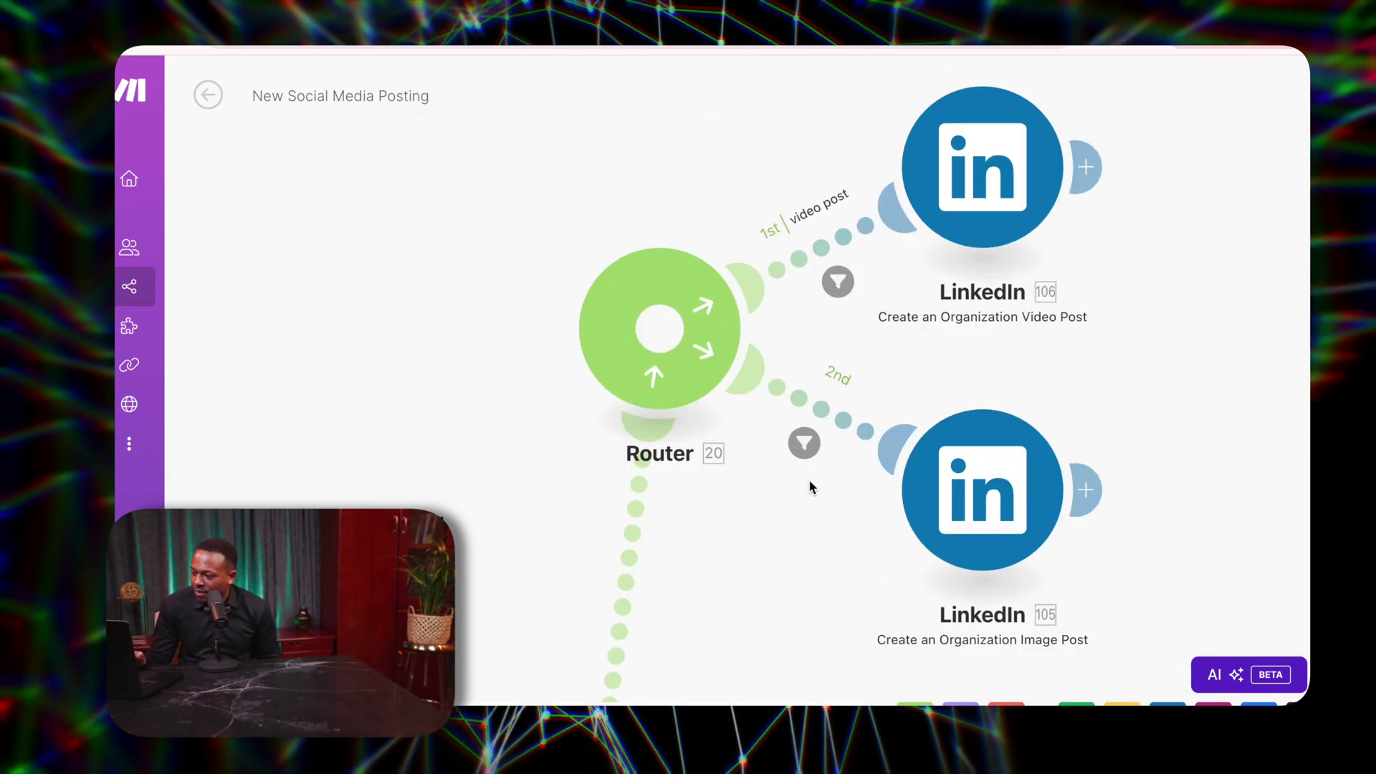
pyautogui.click(804, 443)
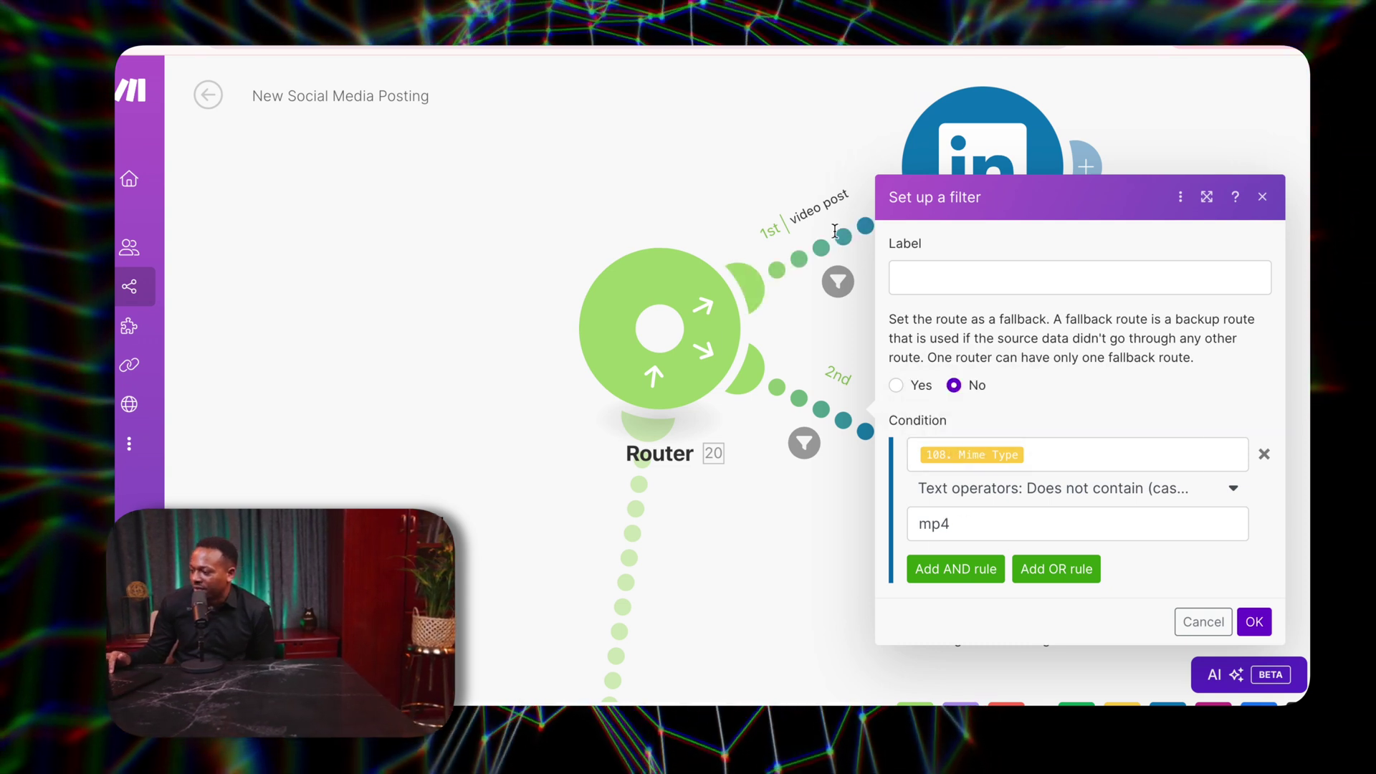
pyautogui.click(838, 283)
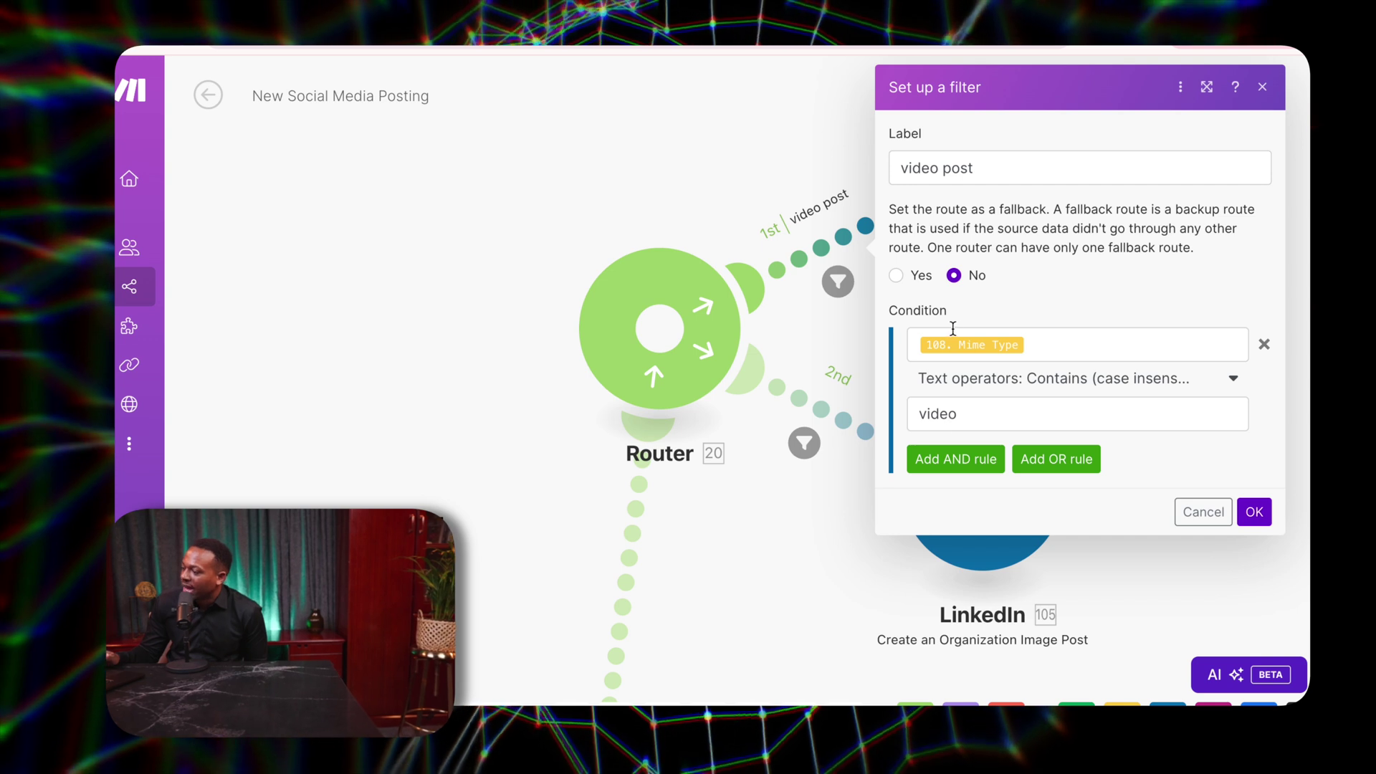
pyautogui.click(833, 332)
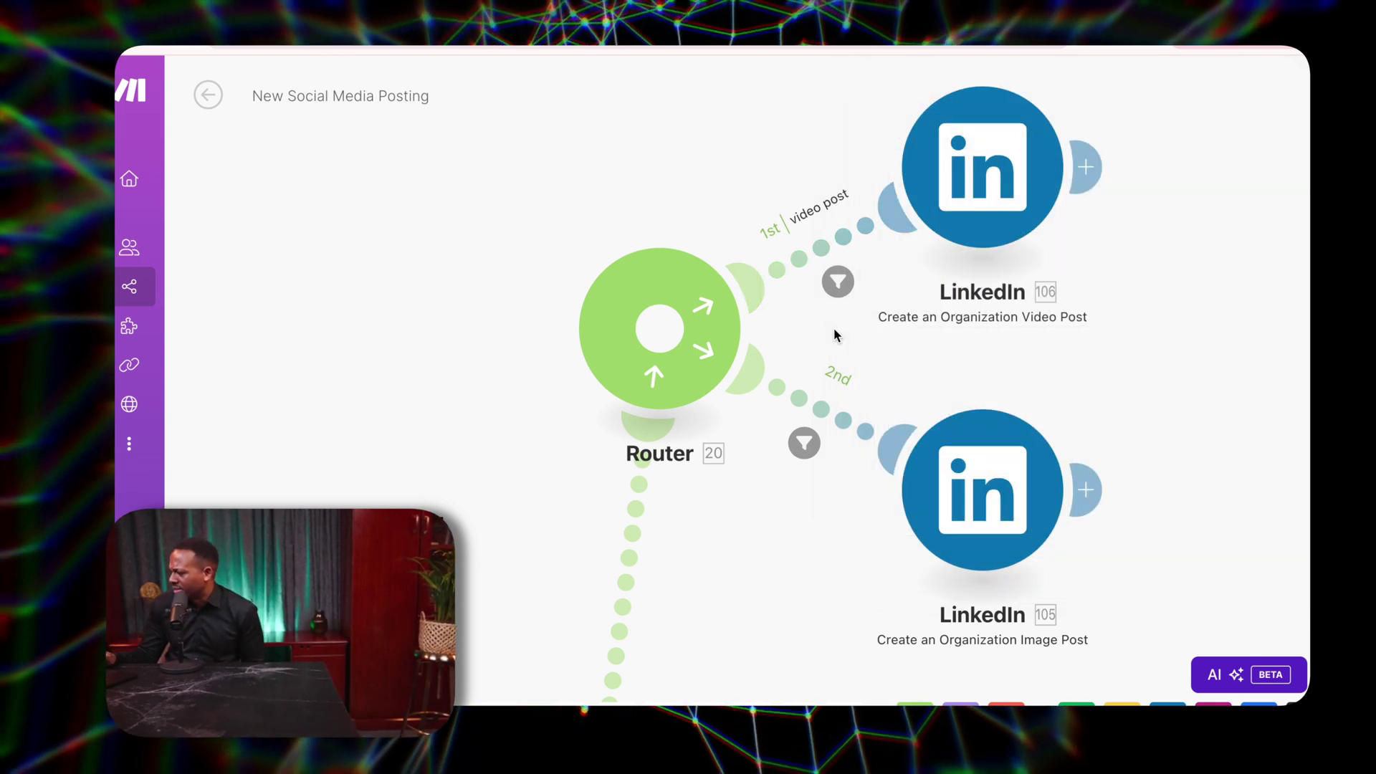
pyautogui.click(840, 280)
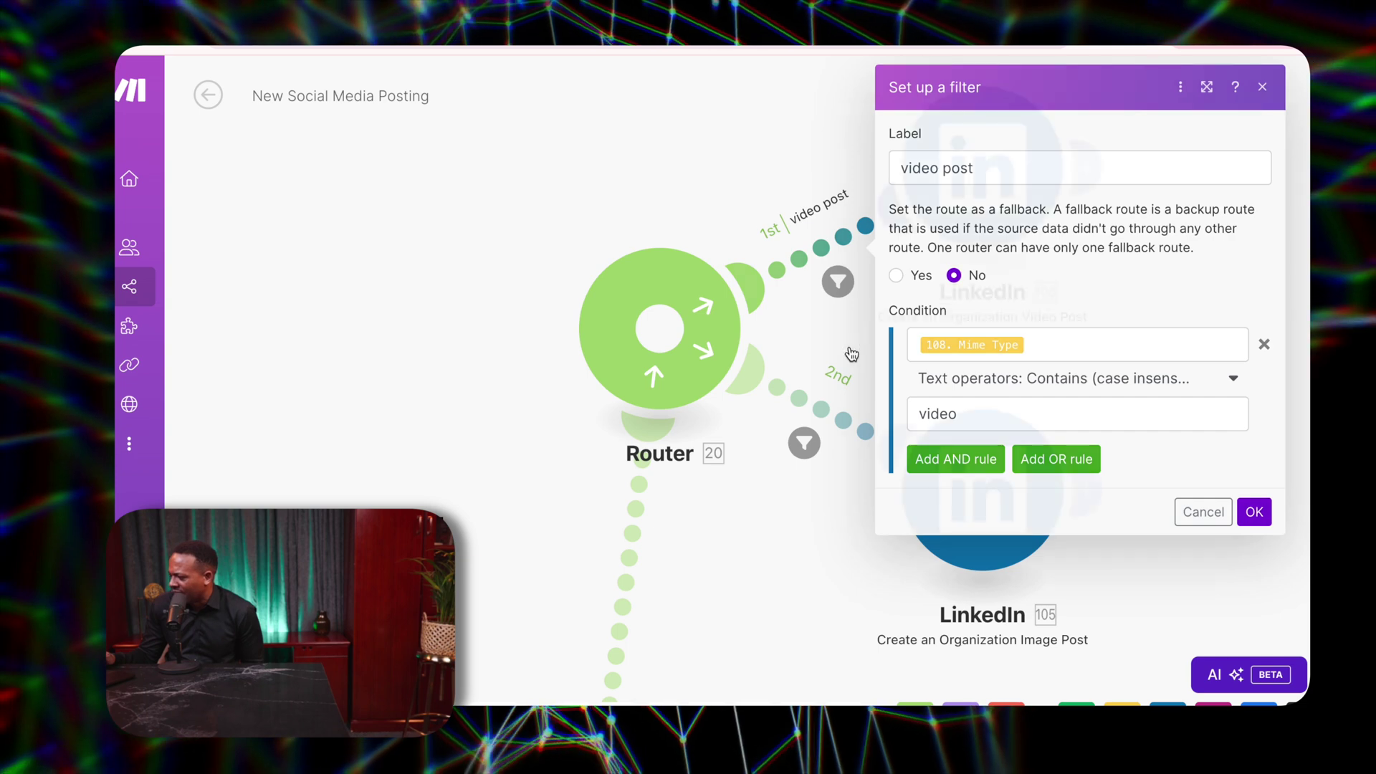
pyautogui.click(853, 347)
pyautogui.click(804, 442)
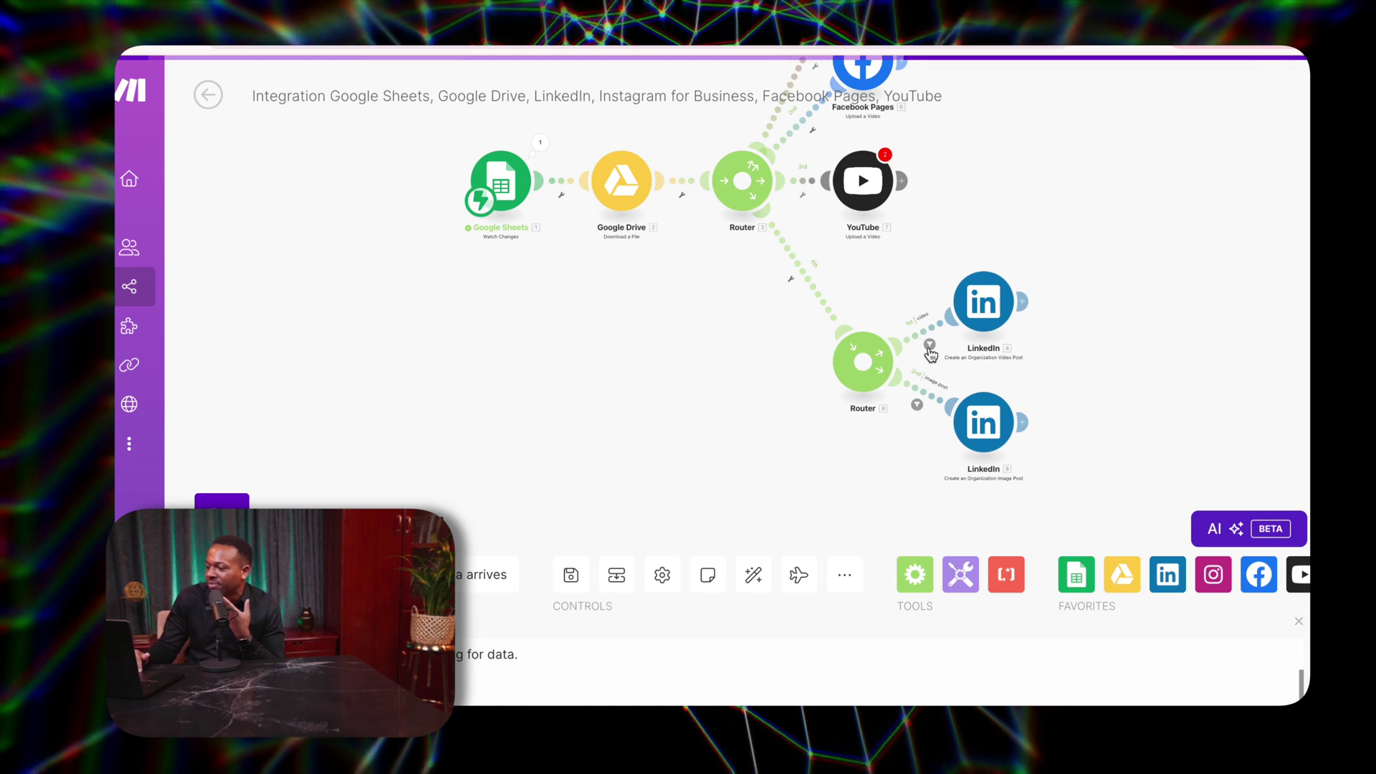
# Review the image post and video route filters in the working scenario
pyautogui.click(917, 406)
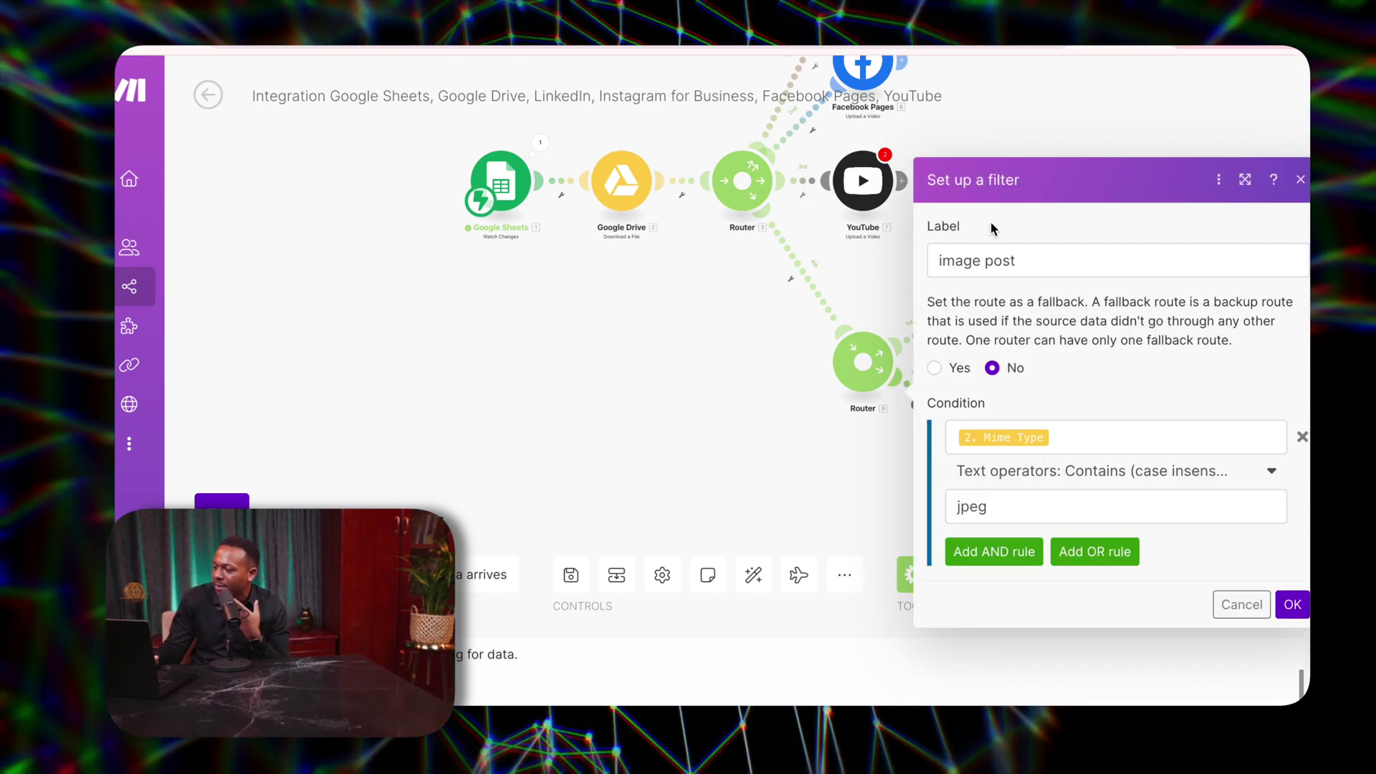
pyautogui.click(882, 277)
pyautogui.click(930, 346)
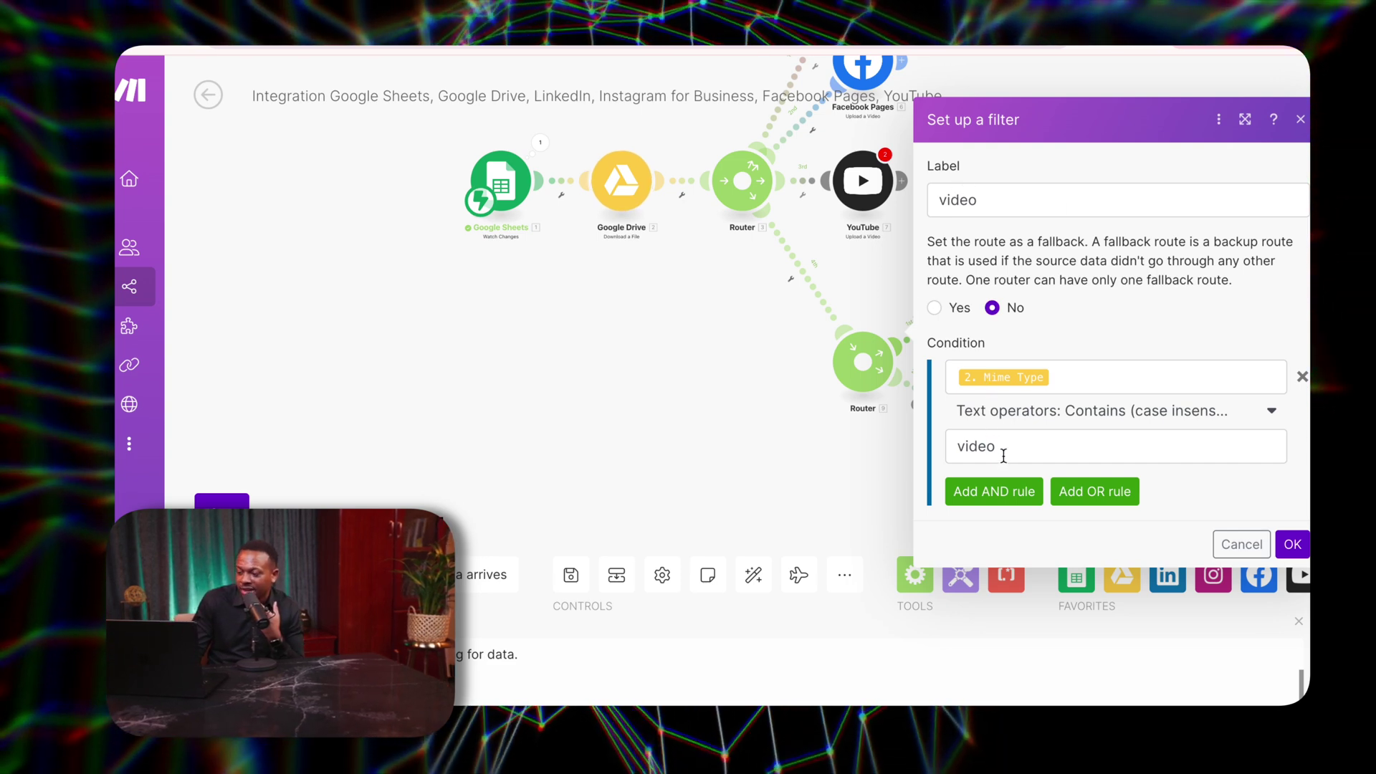
pyautogui.click(893, 470)
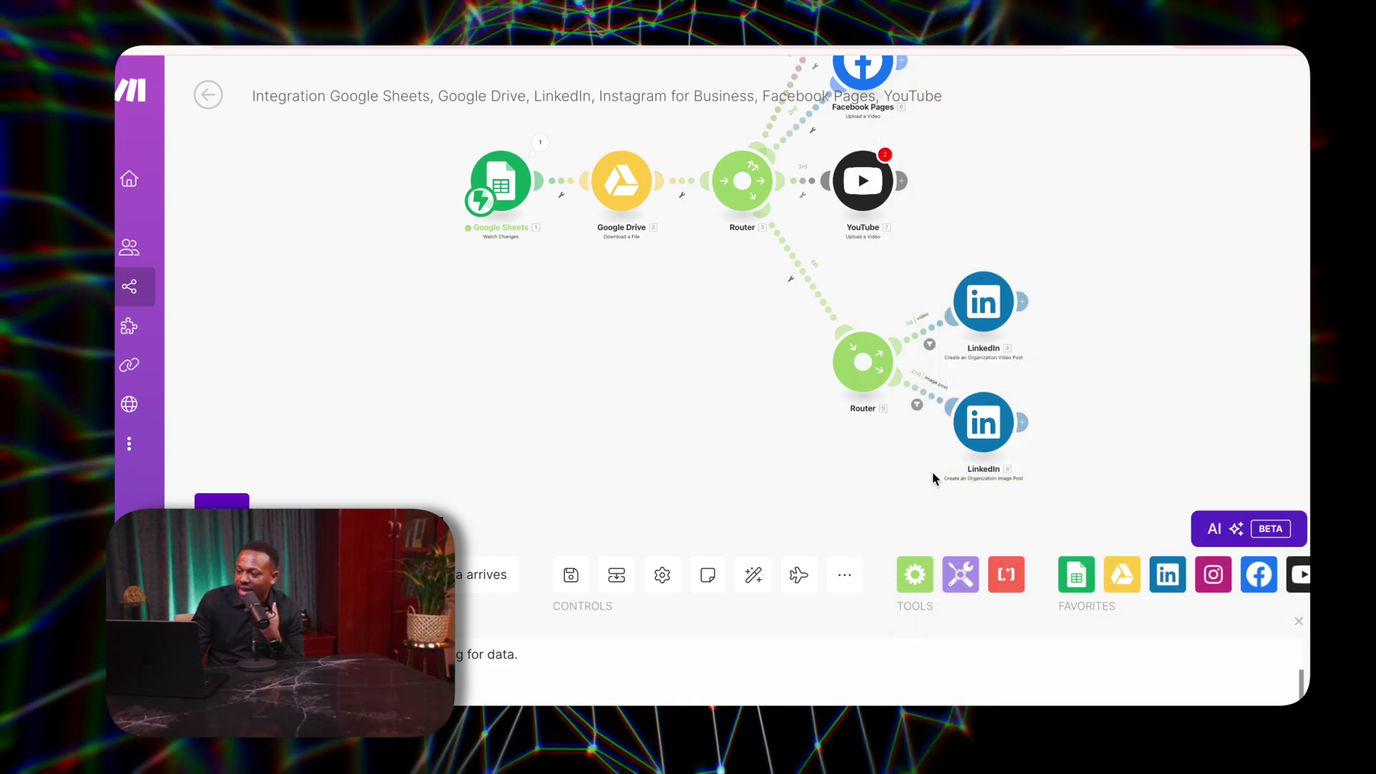
pyautogui.click(919, 407)
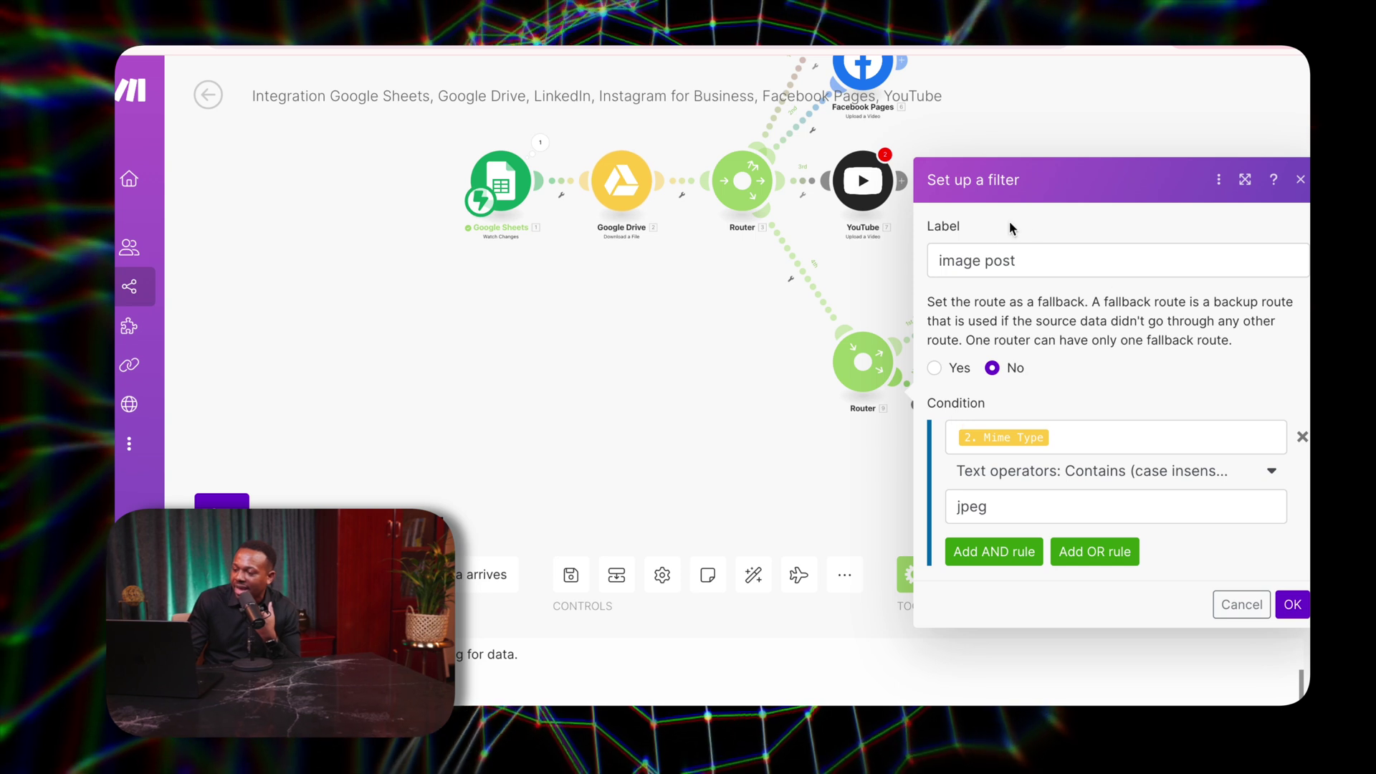
# Change the image post condition to Mime Type does not contain 'video' and save it
pyautogui.click(1092, 475)
pyautogui.scroll(-3, 1048, 654)
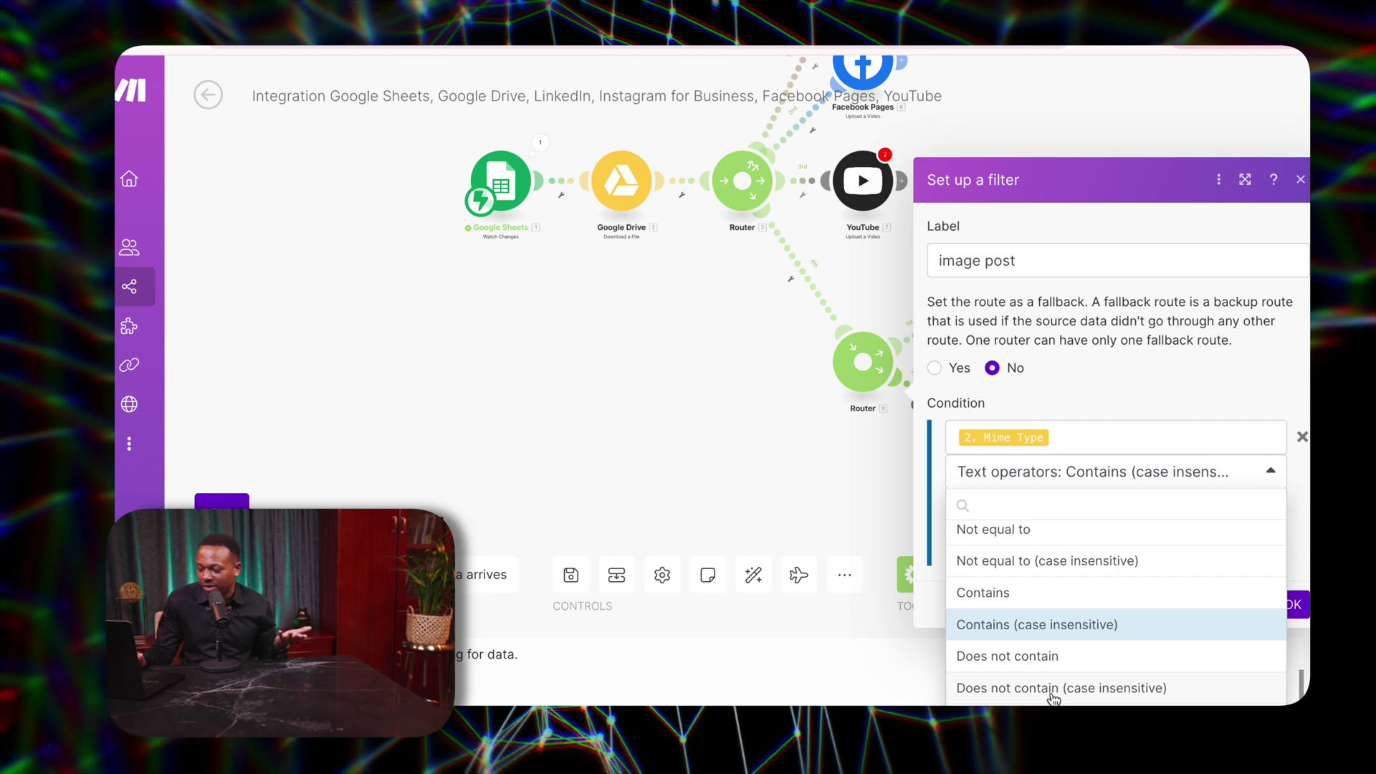
pyautogui.click(1051, 688)
pyautogui.doubleClick(1013, 502)
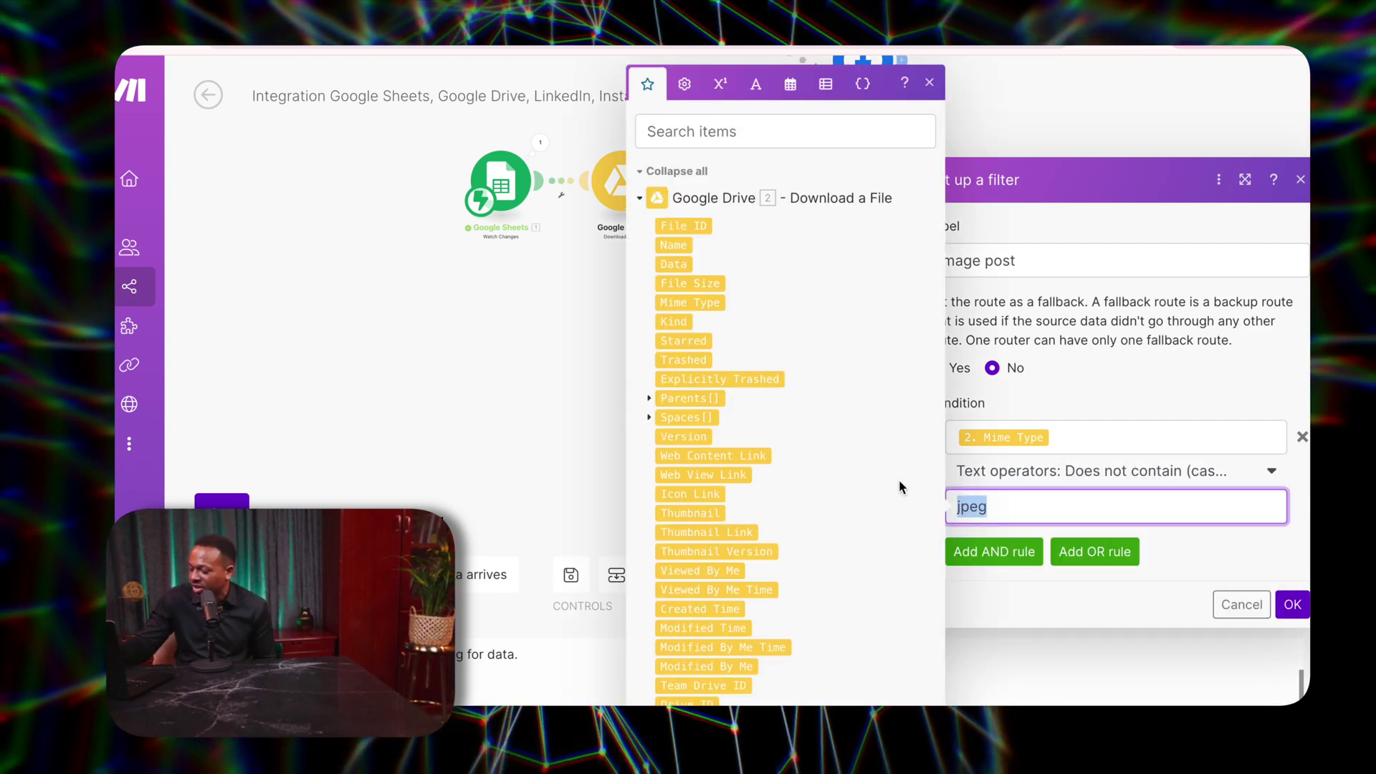
pyautogui.write('video')
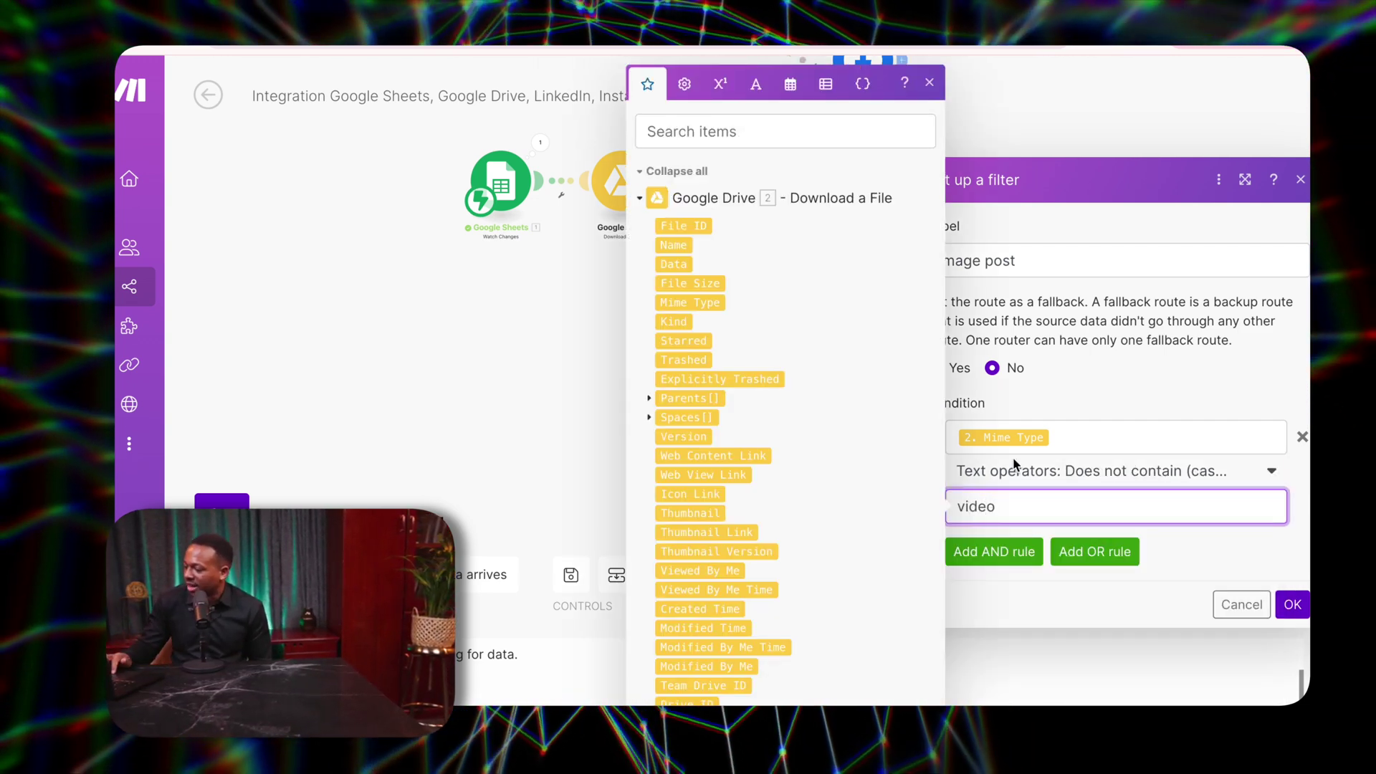
pyautogui.click(1291, 604)
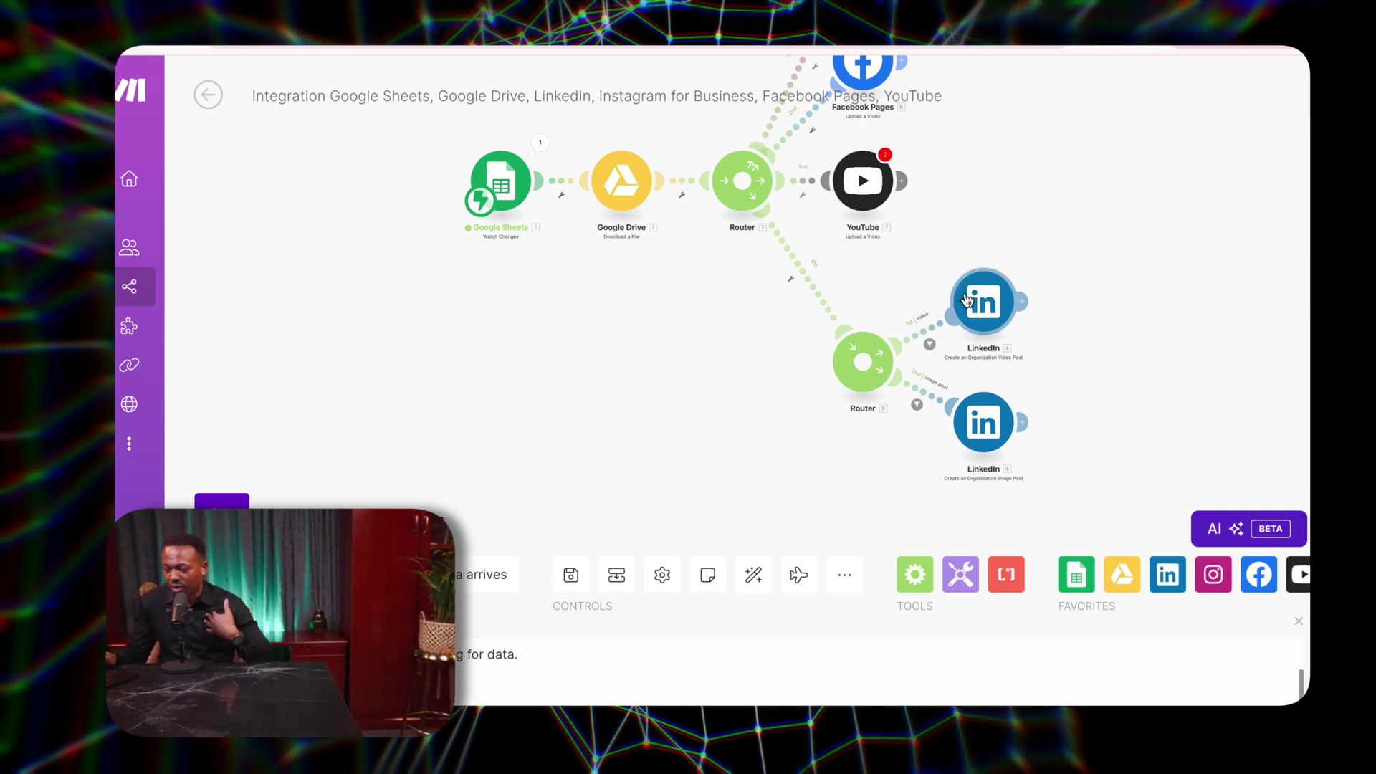
# Close the video route's filter and pan the canvas to show Sheets, Drive, Router and all social branches
pyautogui.moveTo(1148, 284); pyautogui.dragTo(1167, 408)
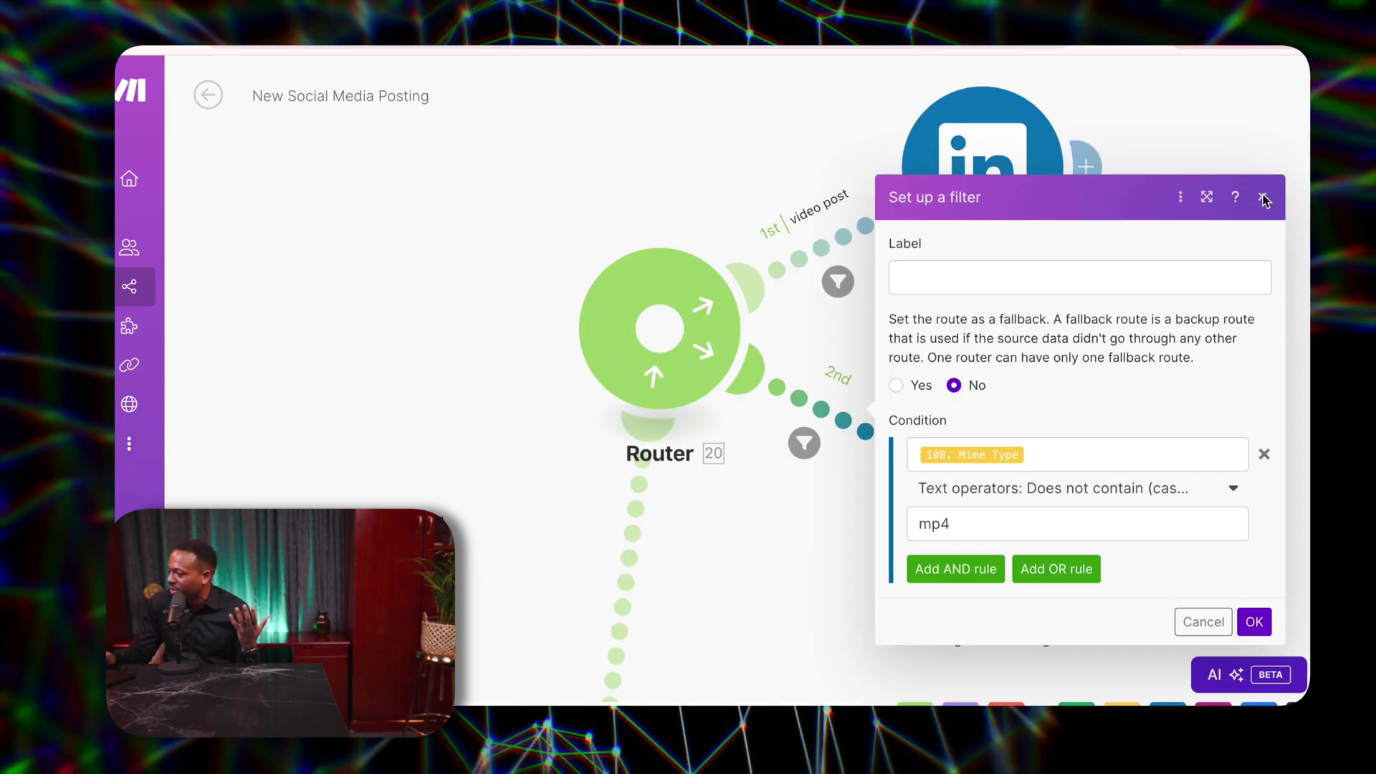
pyautogui.click(1261, 196)
pyautogui.scroll(-5, 313, 252)
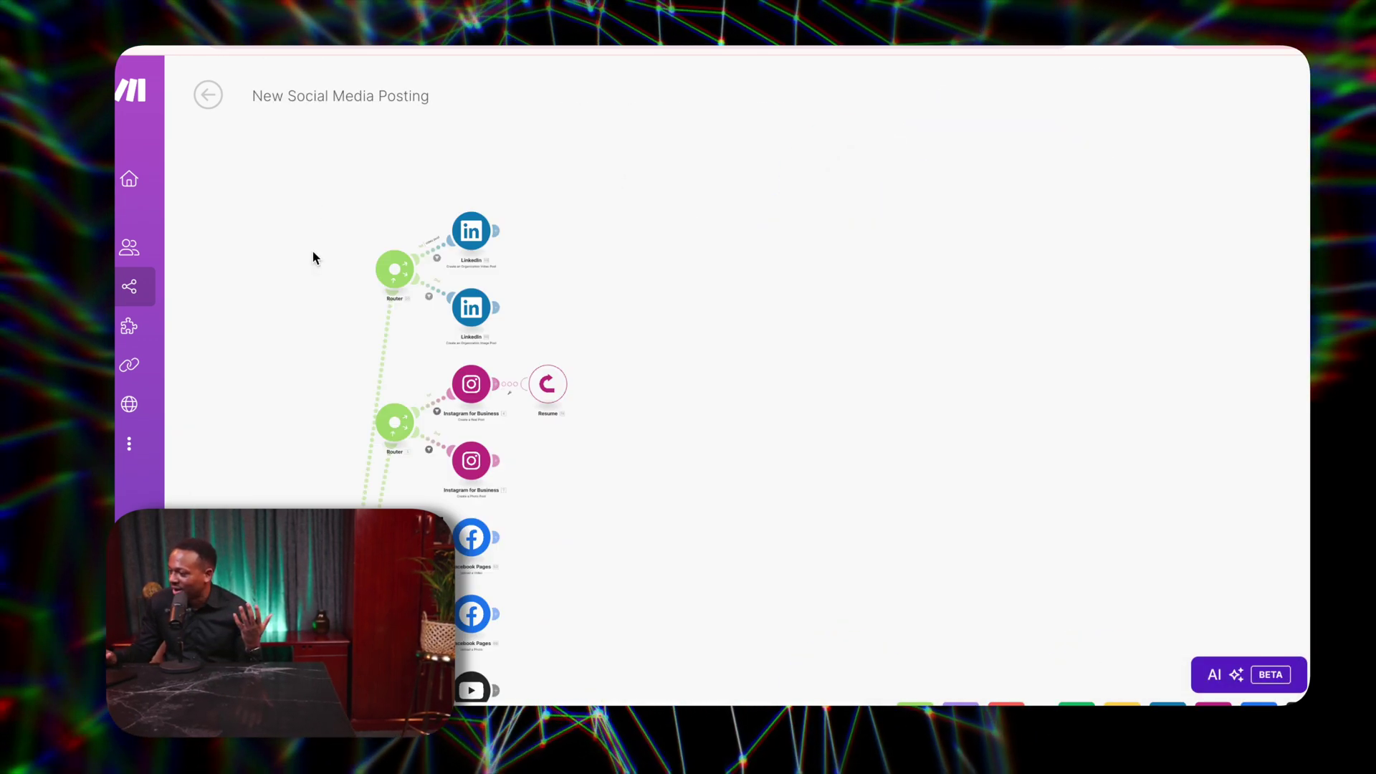
pyautogui.scroll(4, 320, 252)
pyautogui.scroll(-4, 353, 268)
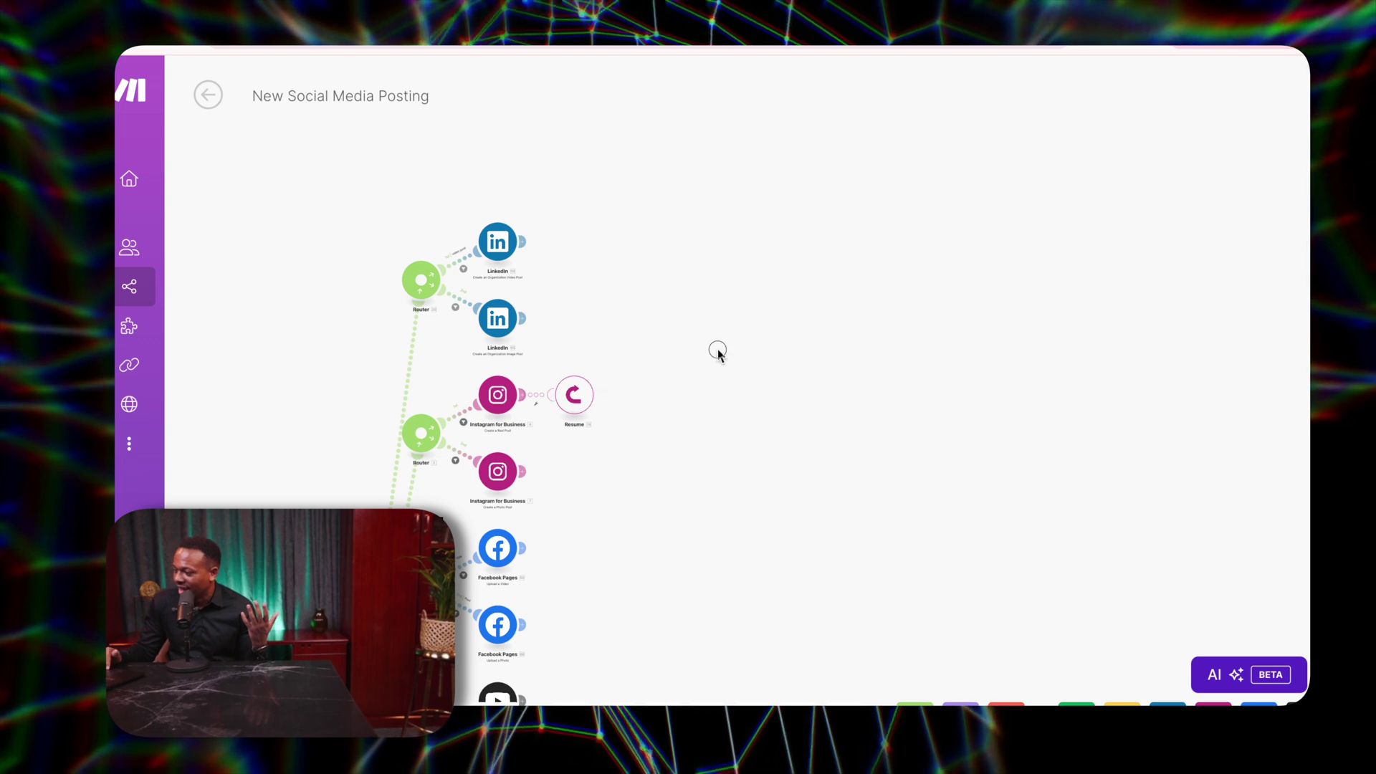
pyautogui.moveTo(716, 353); pyautogui.dragTo(1136, 206)
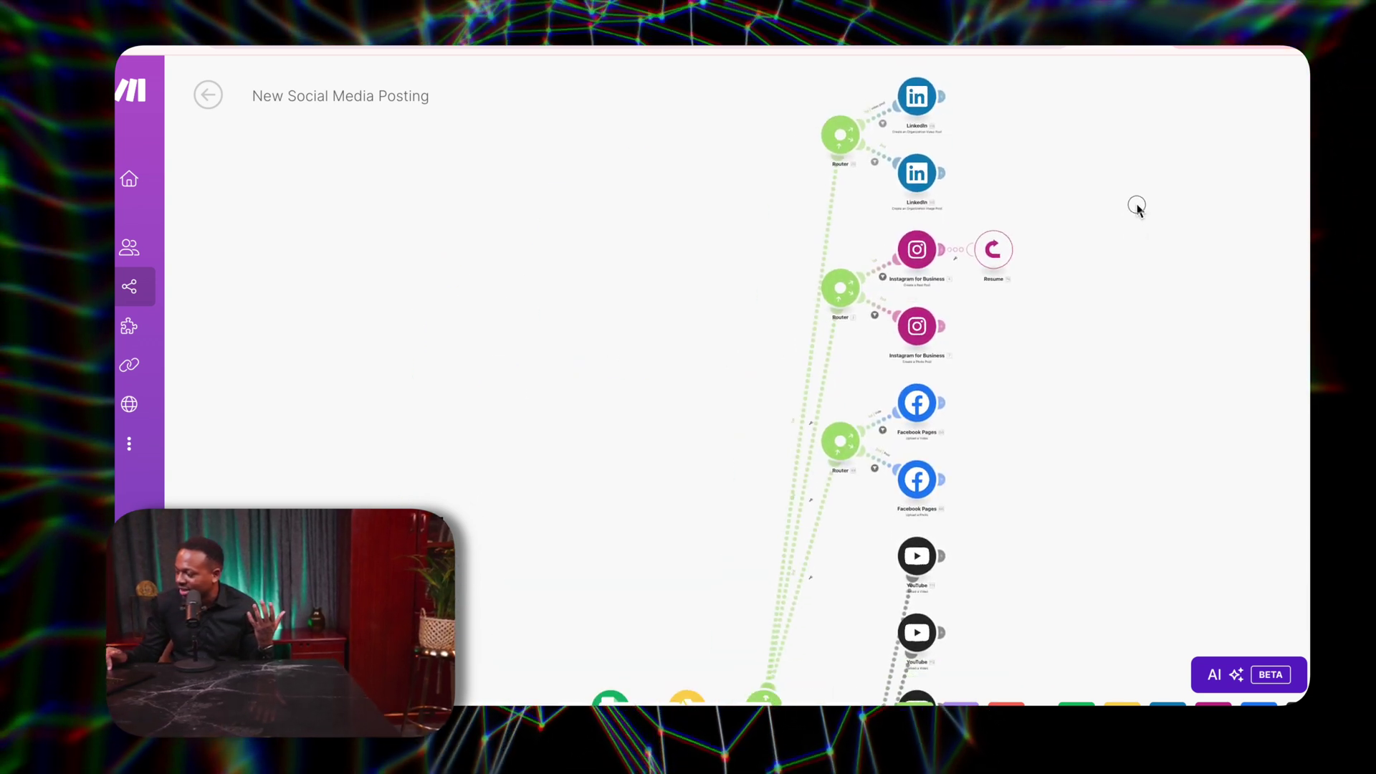
pyautogui.moveTo(1180, 350); pyautogui.dragTo(1090, 227)
pyautogui.moveTo(1051, 280); pyautogui.dragTo(1028, 651)
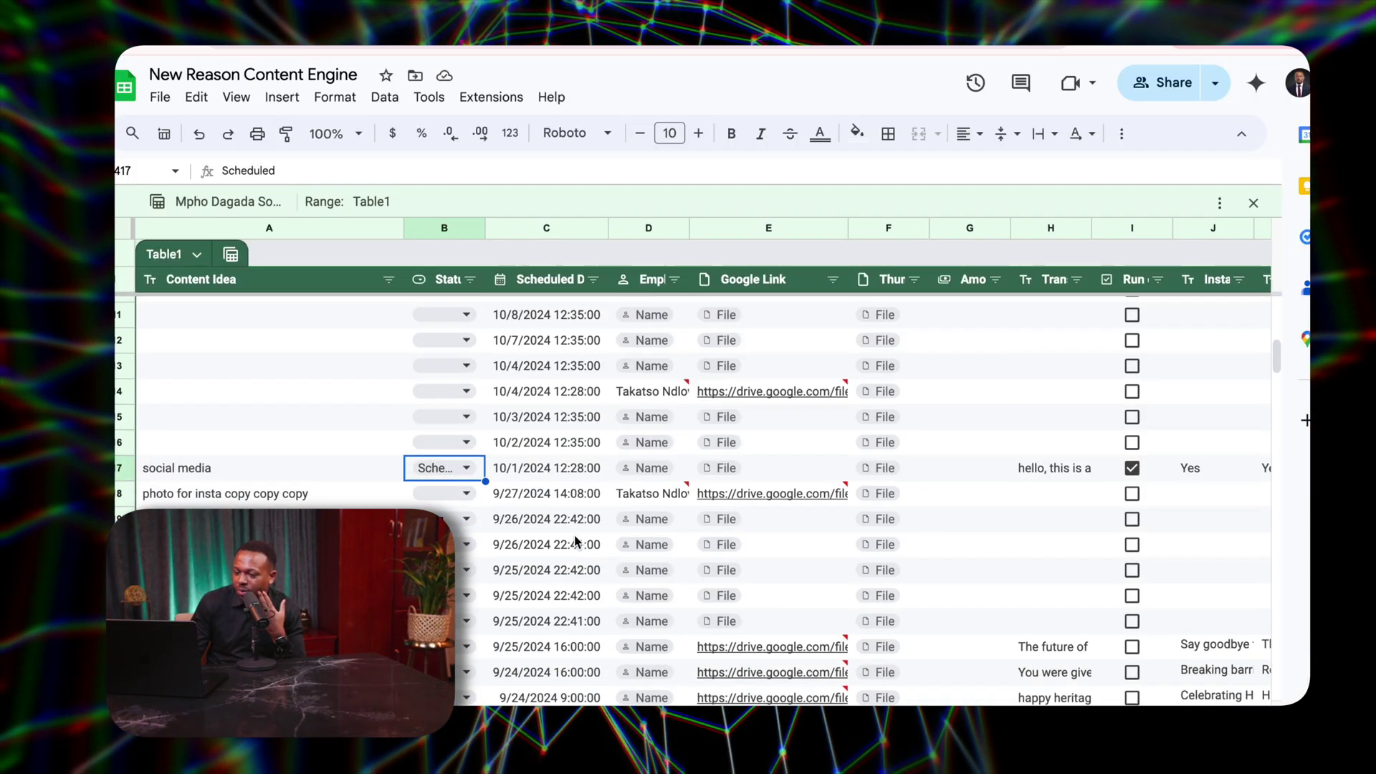
# Preview row 42's linked video and change Snippet 4's Status from Scheduled to a team-member option
pyautogui.scroll(-4, 585, 475)
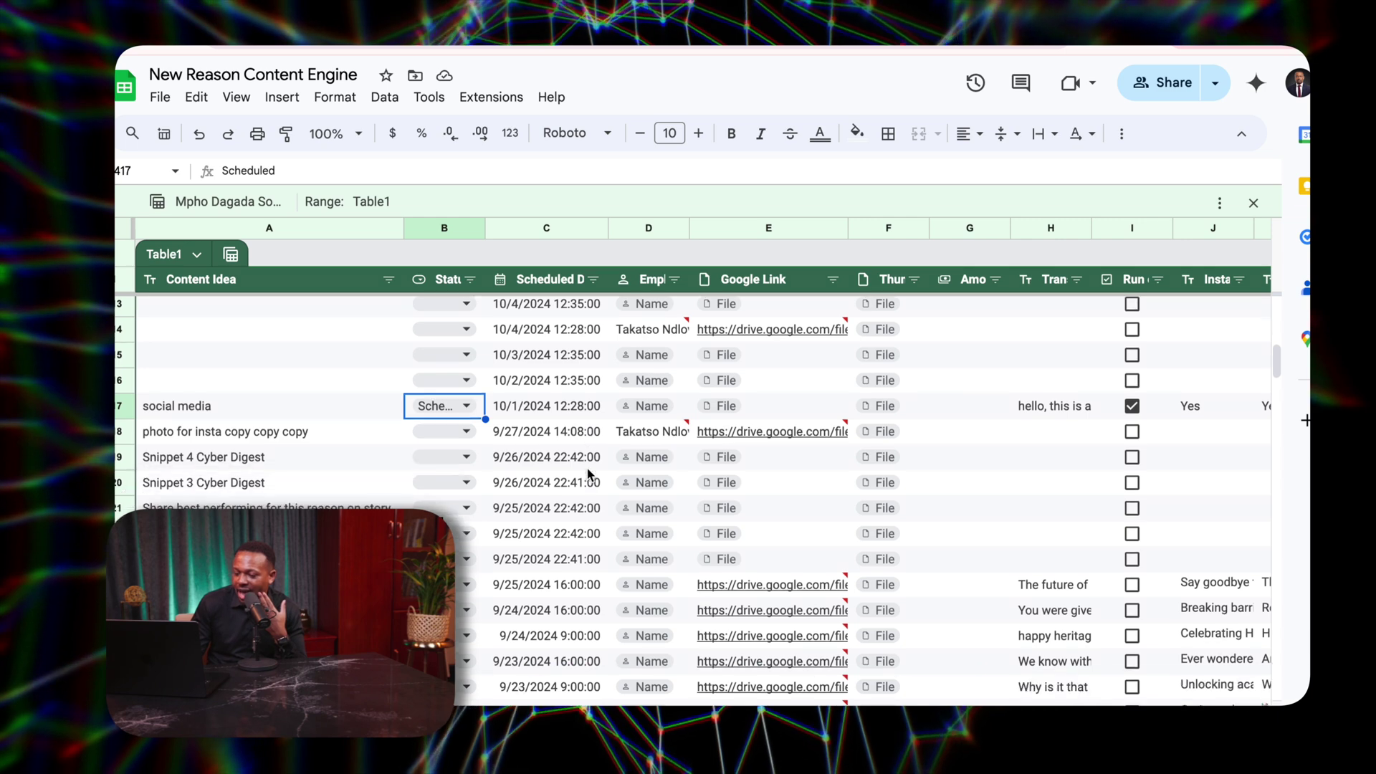
pyautogui.scroll(-3, 587, 473)
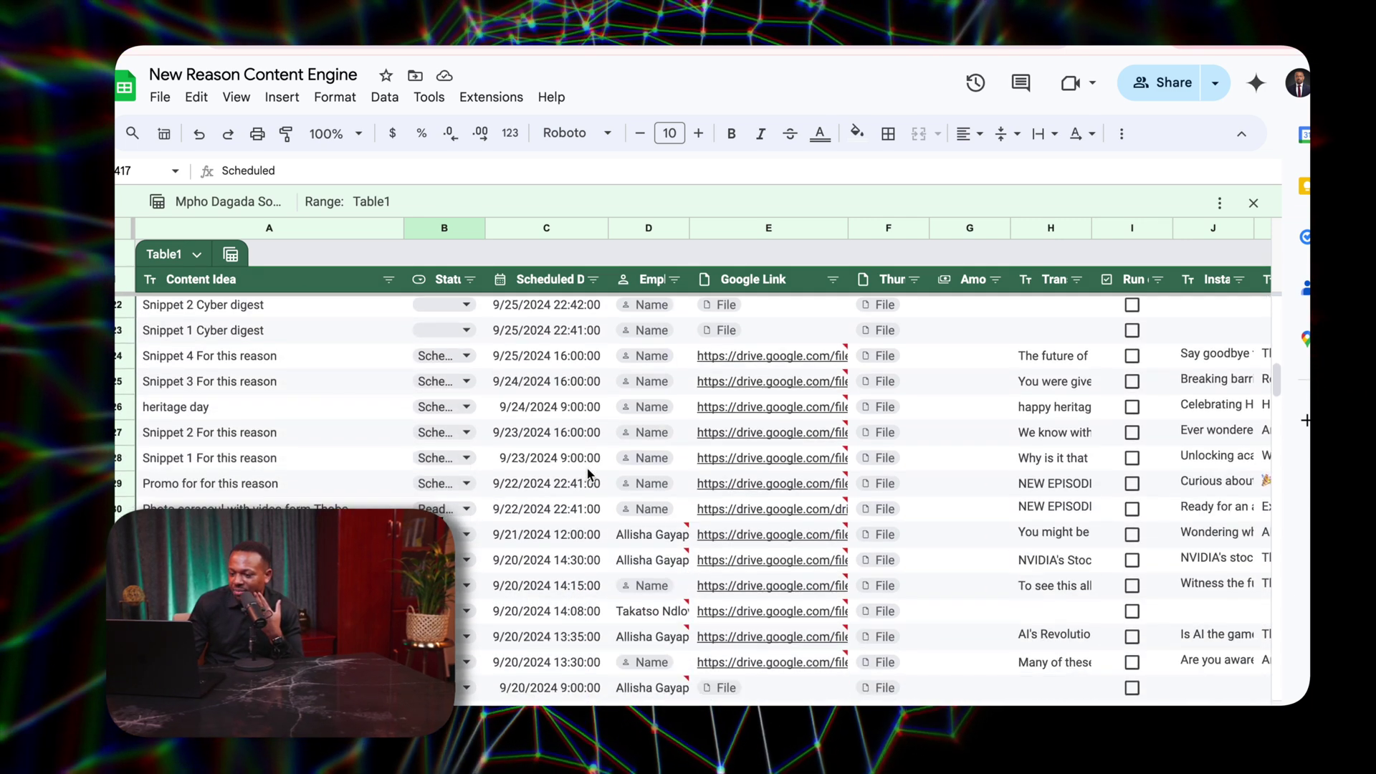
pyautogui.scroll(-11, 588, 473)
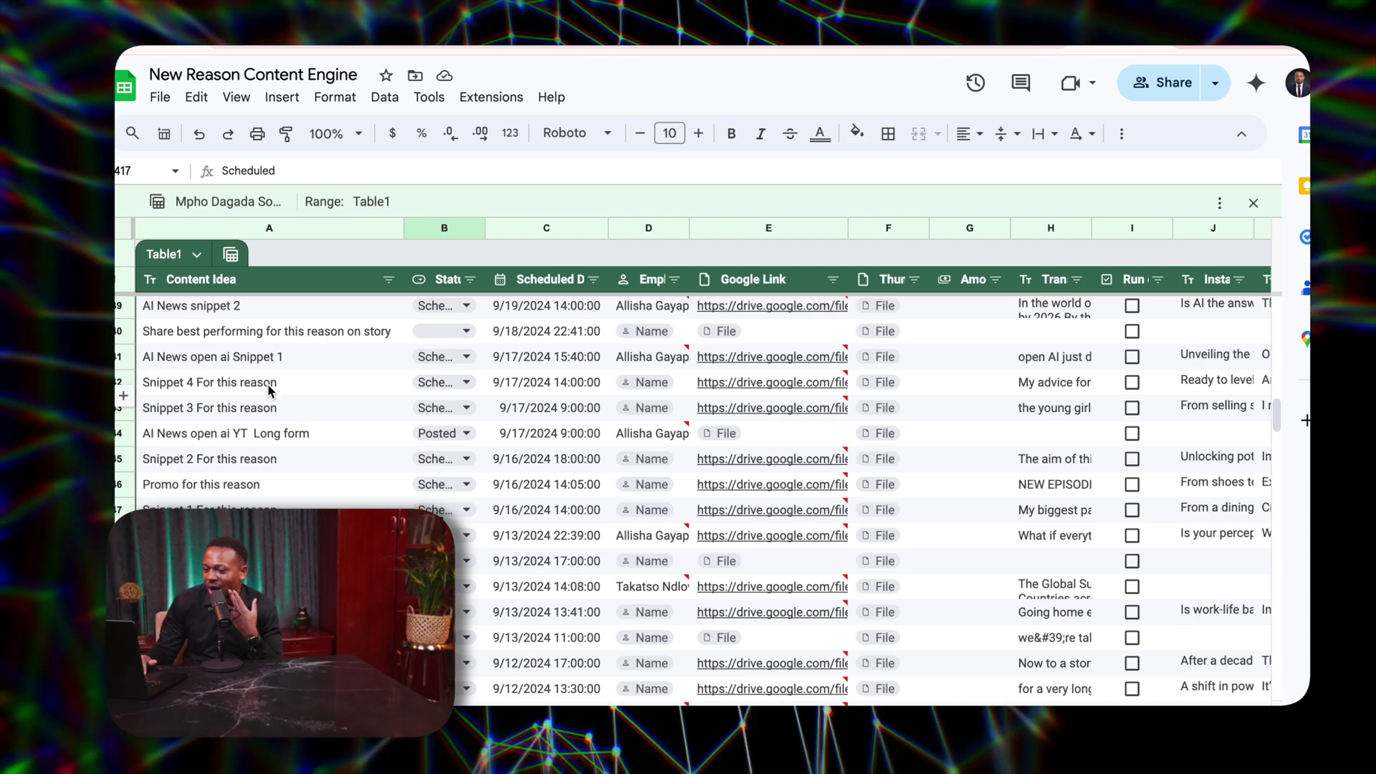
pyautogui.click(300, 387)
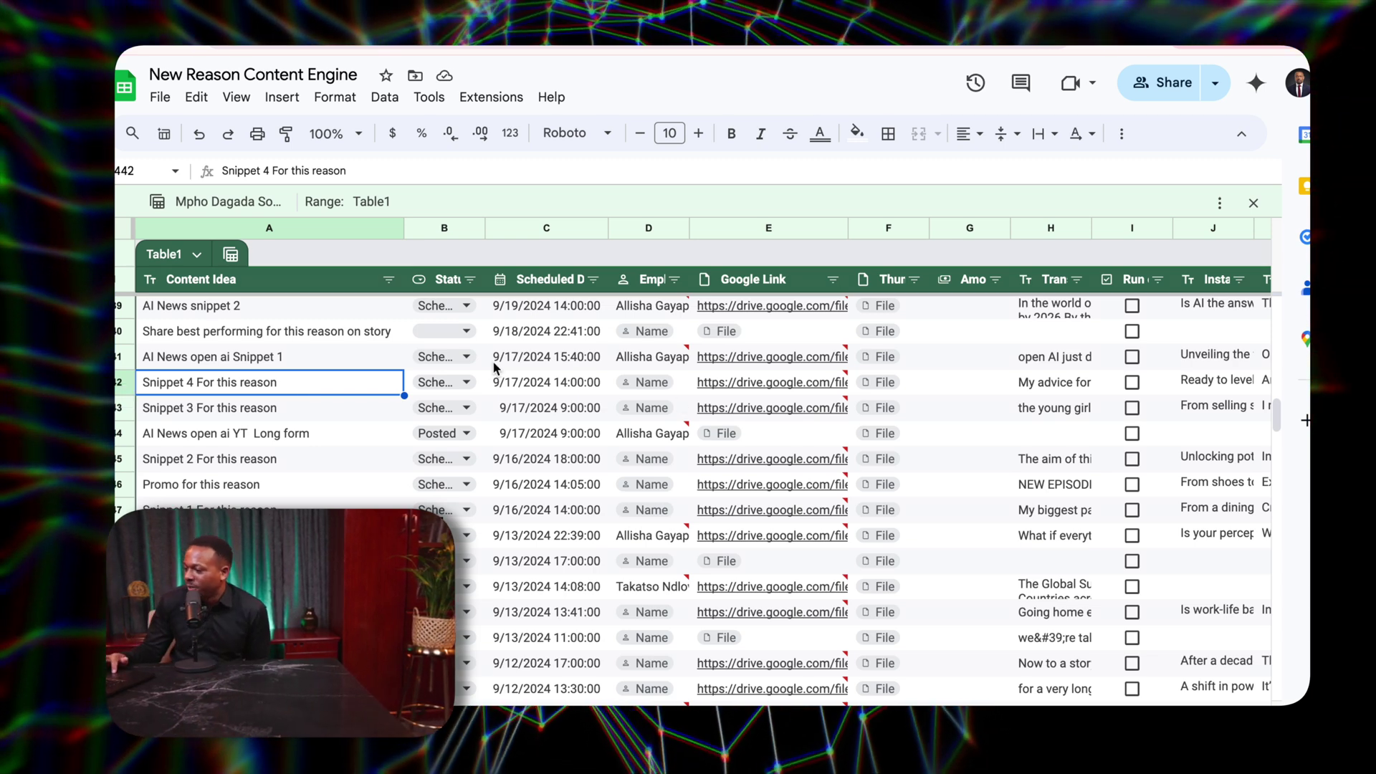
pyautogui.click(723, 381)
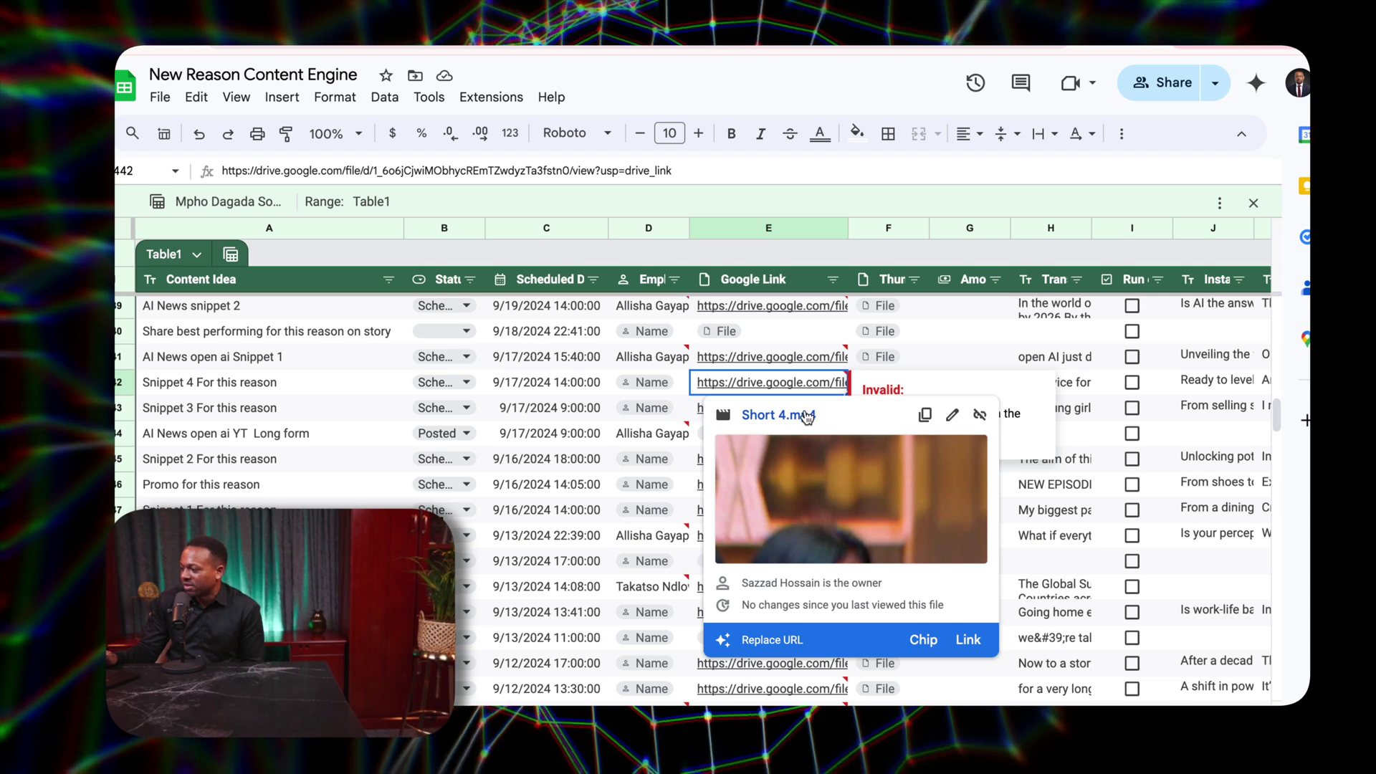
pyautogui.click(444, 387)
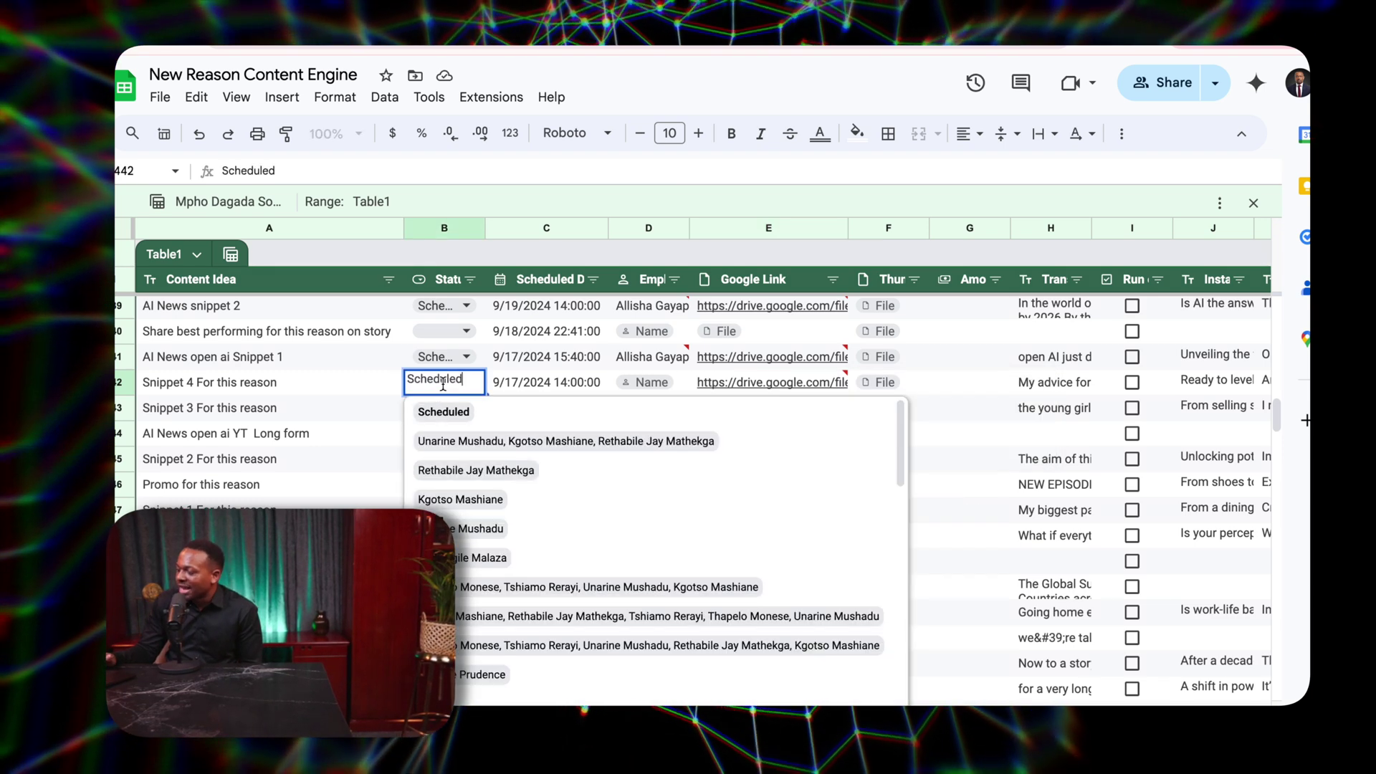
pyautogui.click(473, 442)
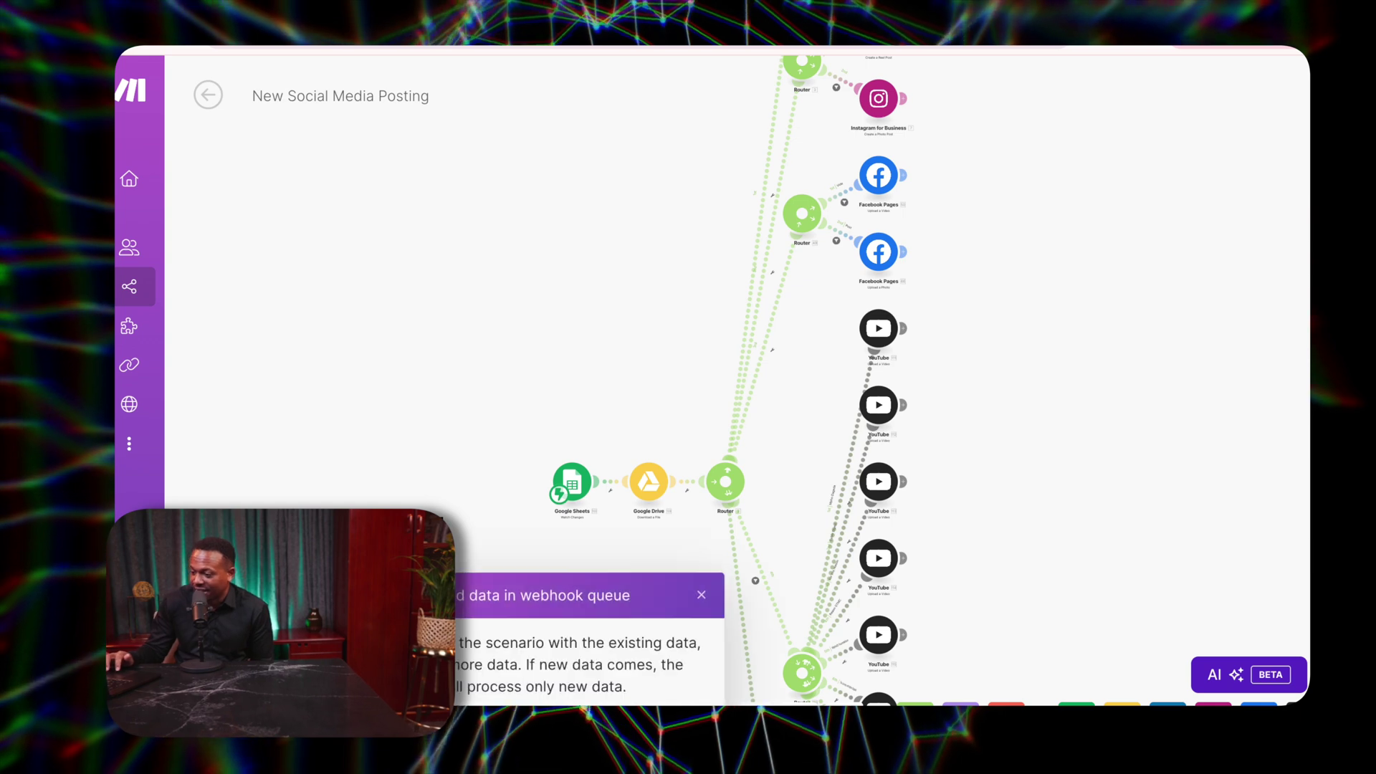
# Start the scenario run and set row 42's Status back to Scheduled to trigger it
pyautogui.click(634, 732)
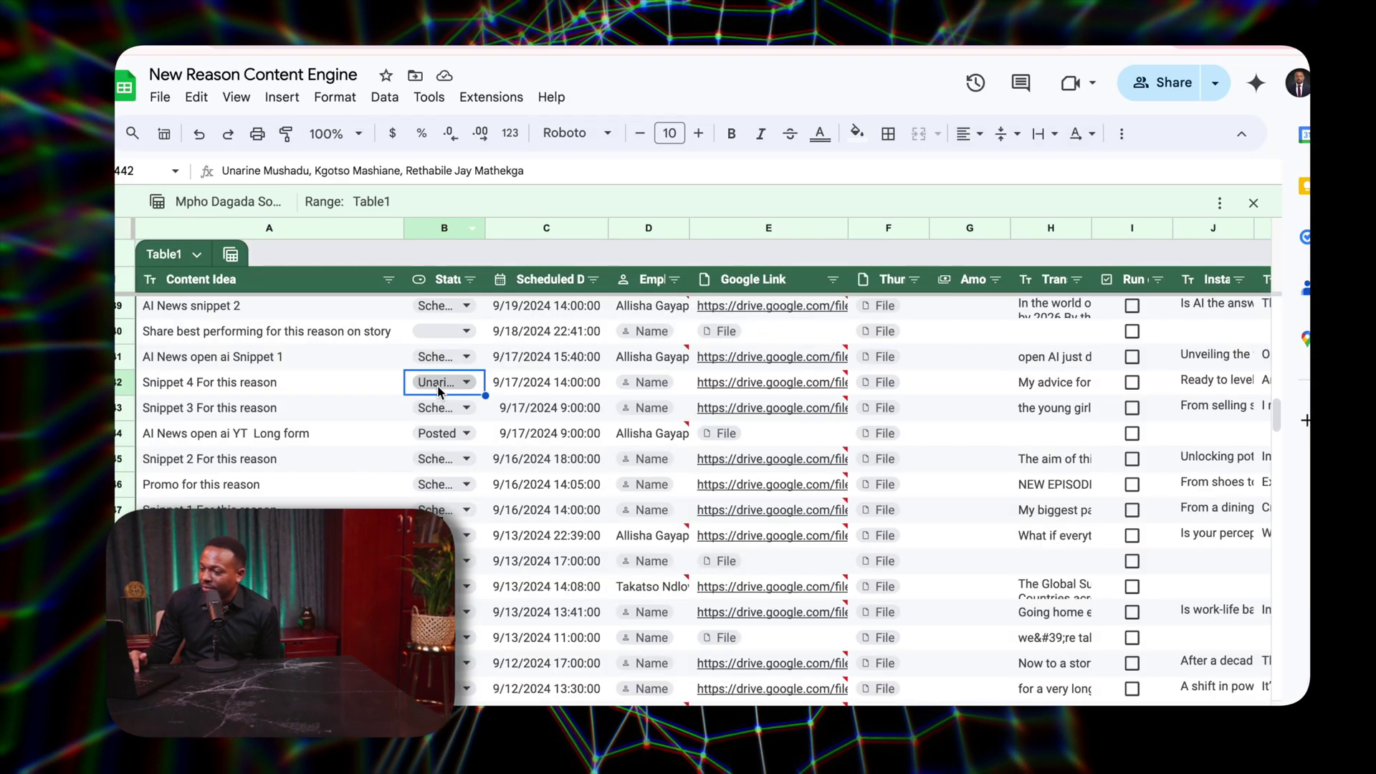
pyautogui.click(440, 391)
pyautogui.click(464, 450)
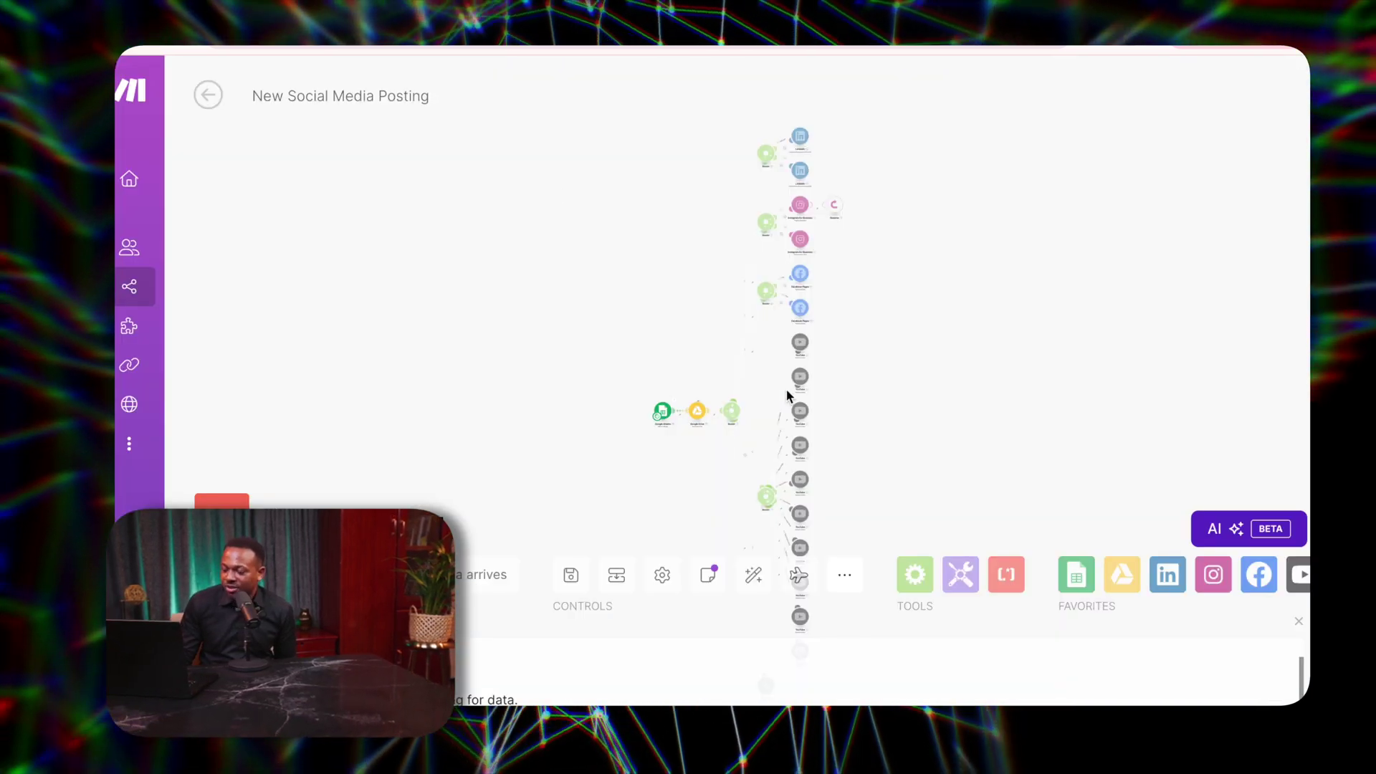
# Follow the run on the canvas as one bundle passes Google Sheets Watch Changes and Google Drive Download a File
pyautogui.scroll(1, 650, 410)
pyautogui.scroll(5, 647, 407)
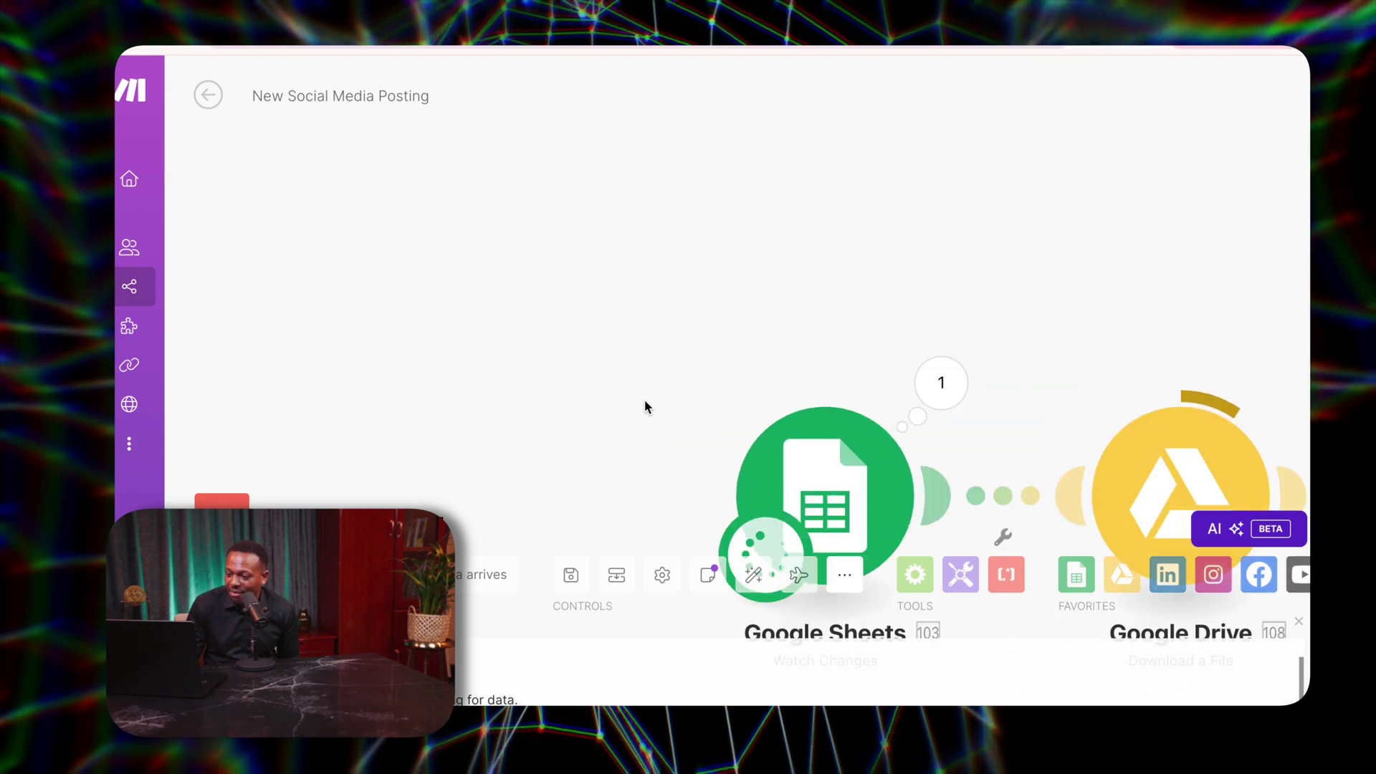
pyautogui.moveTo(675, 307); pyautogui.dragTo(420, 159)
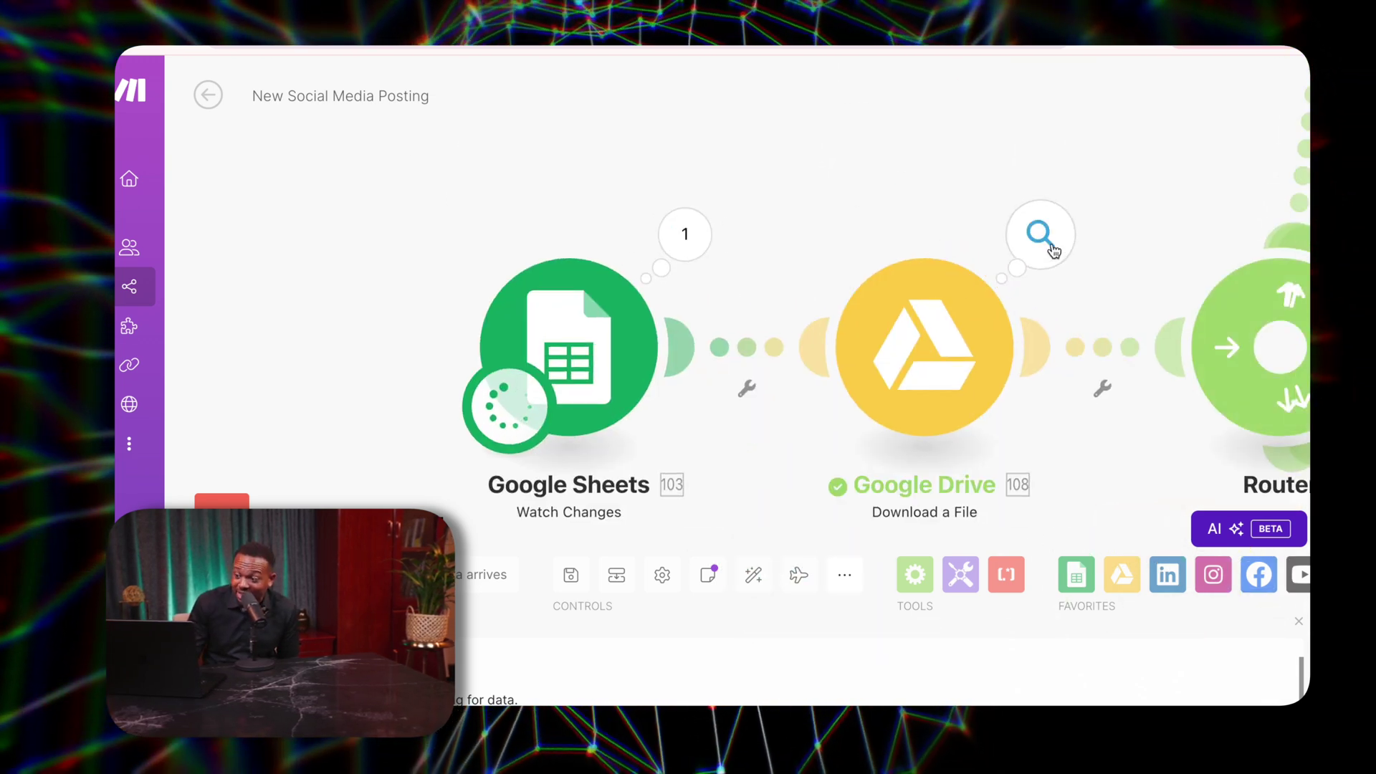
pyautogui.scroll(-10, 824, 176)
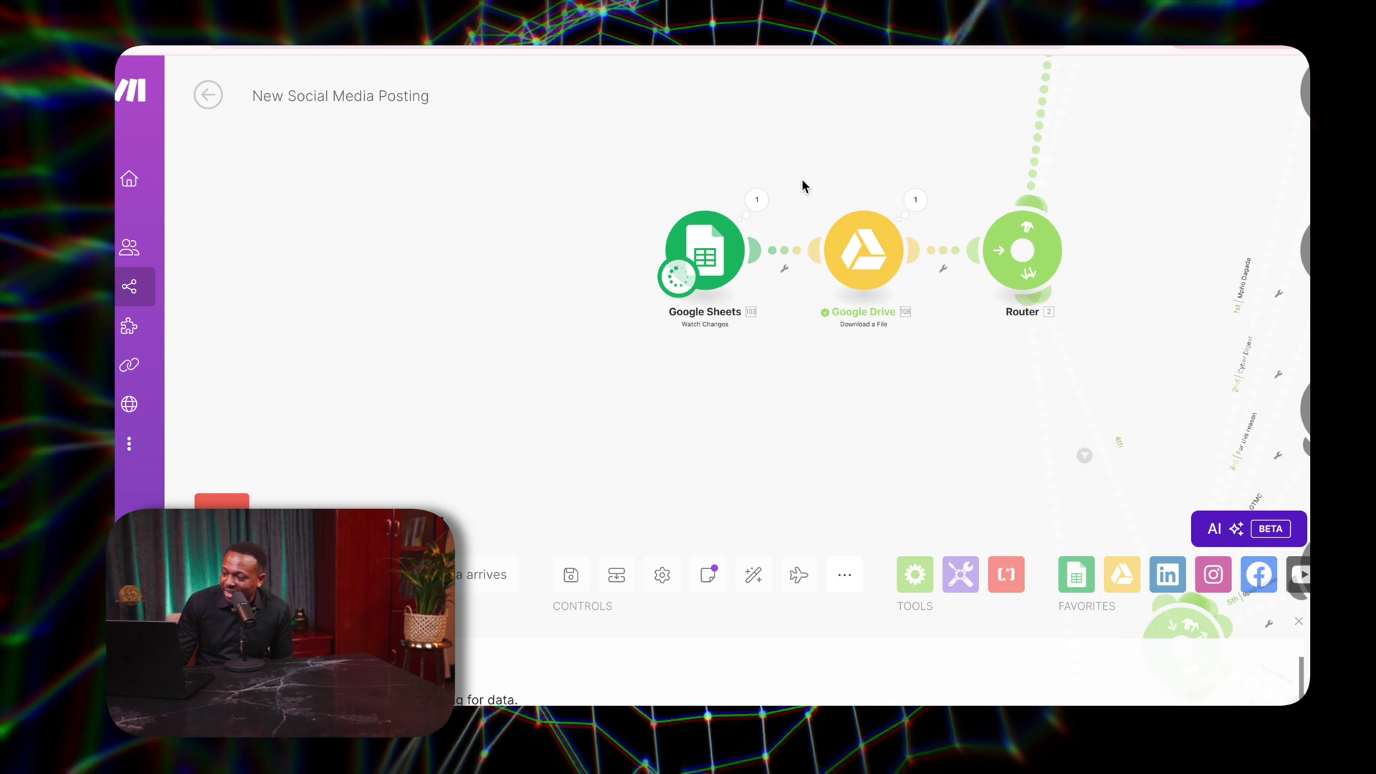
pyautogui.moveTo(778, 314); pyautogui.dragTo(780, 452)
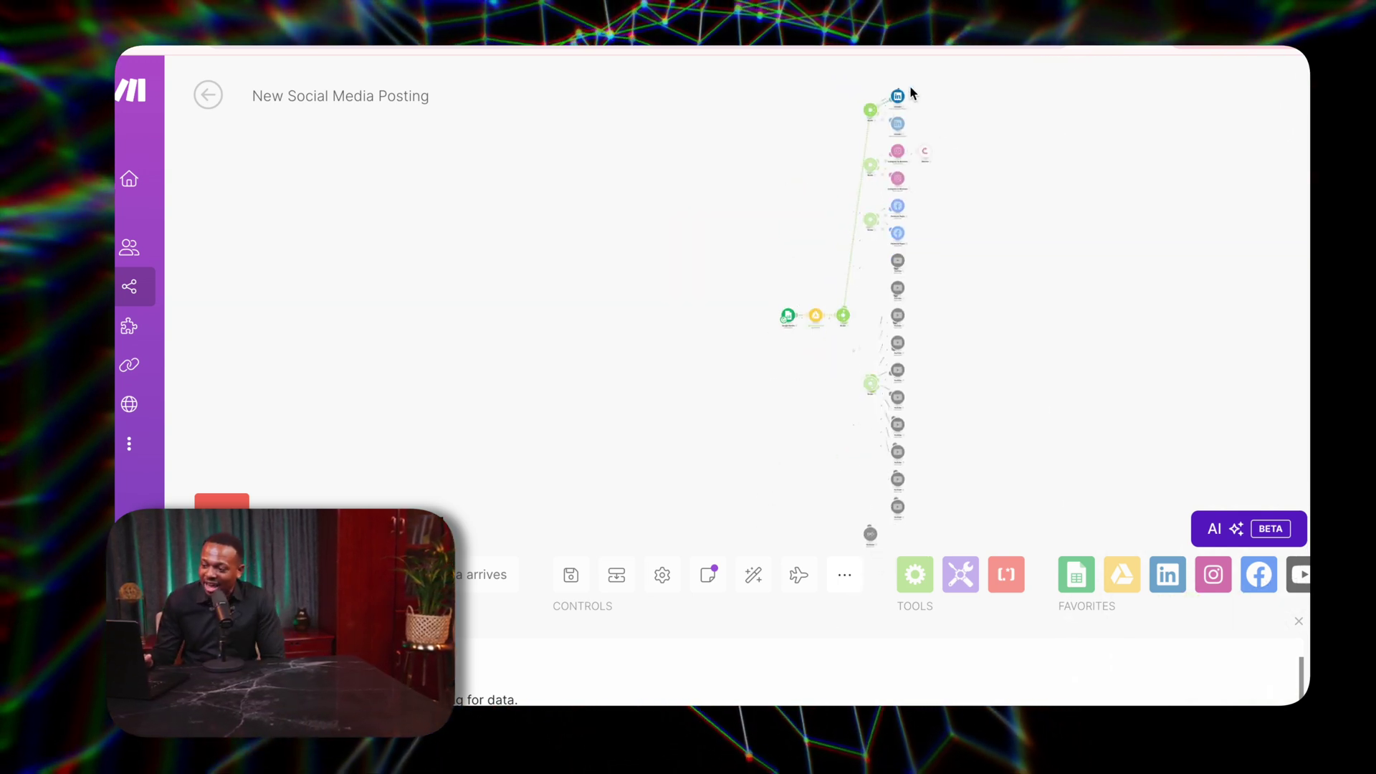
pyautogui.click(1083, 342)
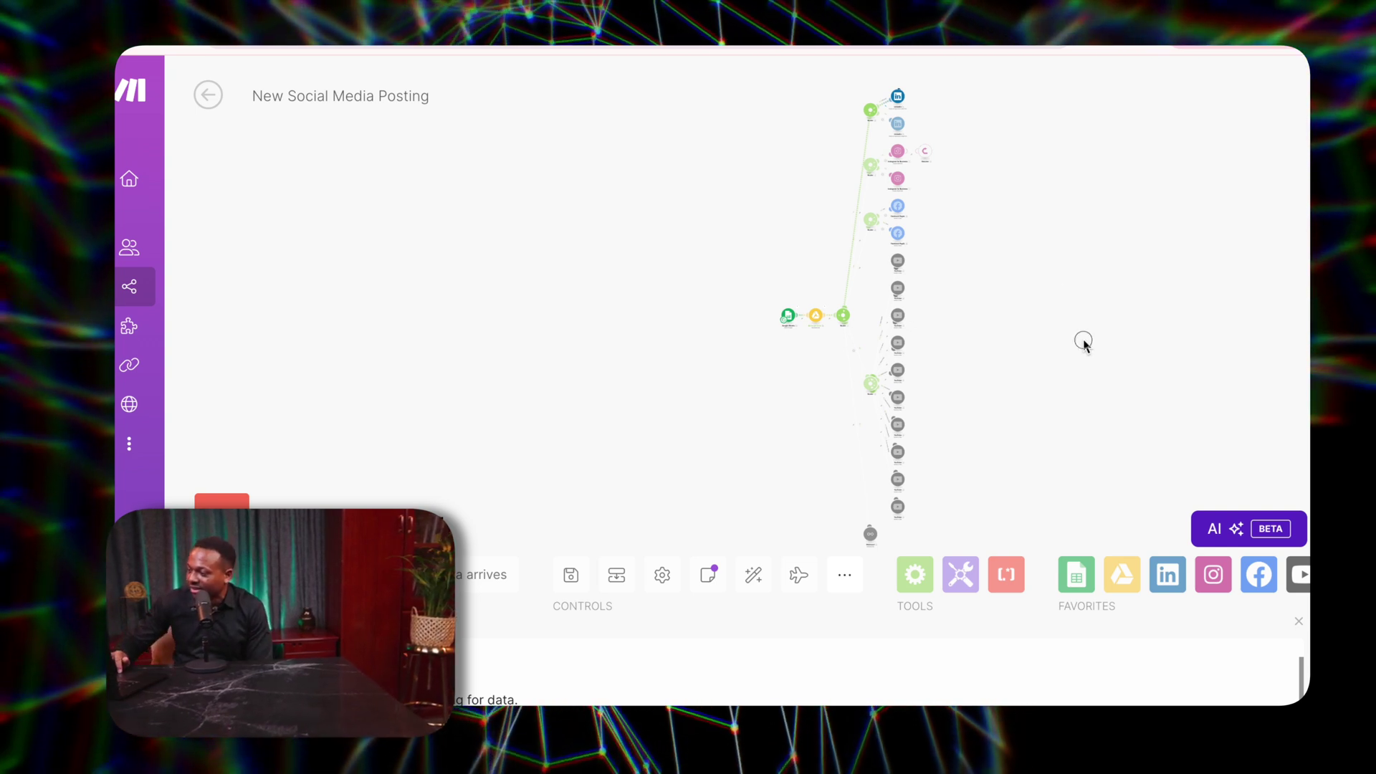
pyautogui.moveTo(1084, 282); pyautogui.dragTo(1123, 311)
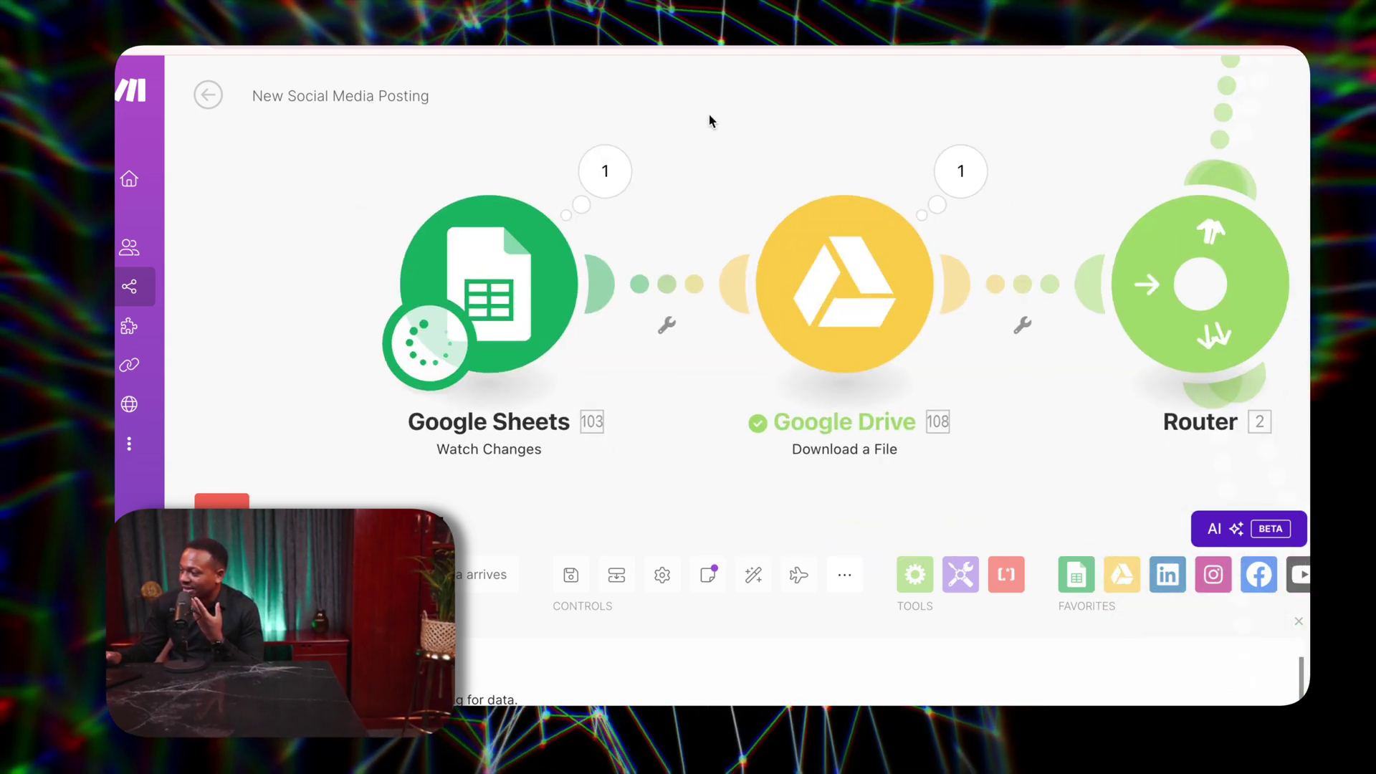
pyautogui.click(604, 171)
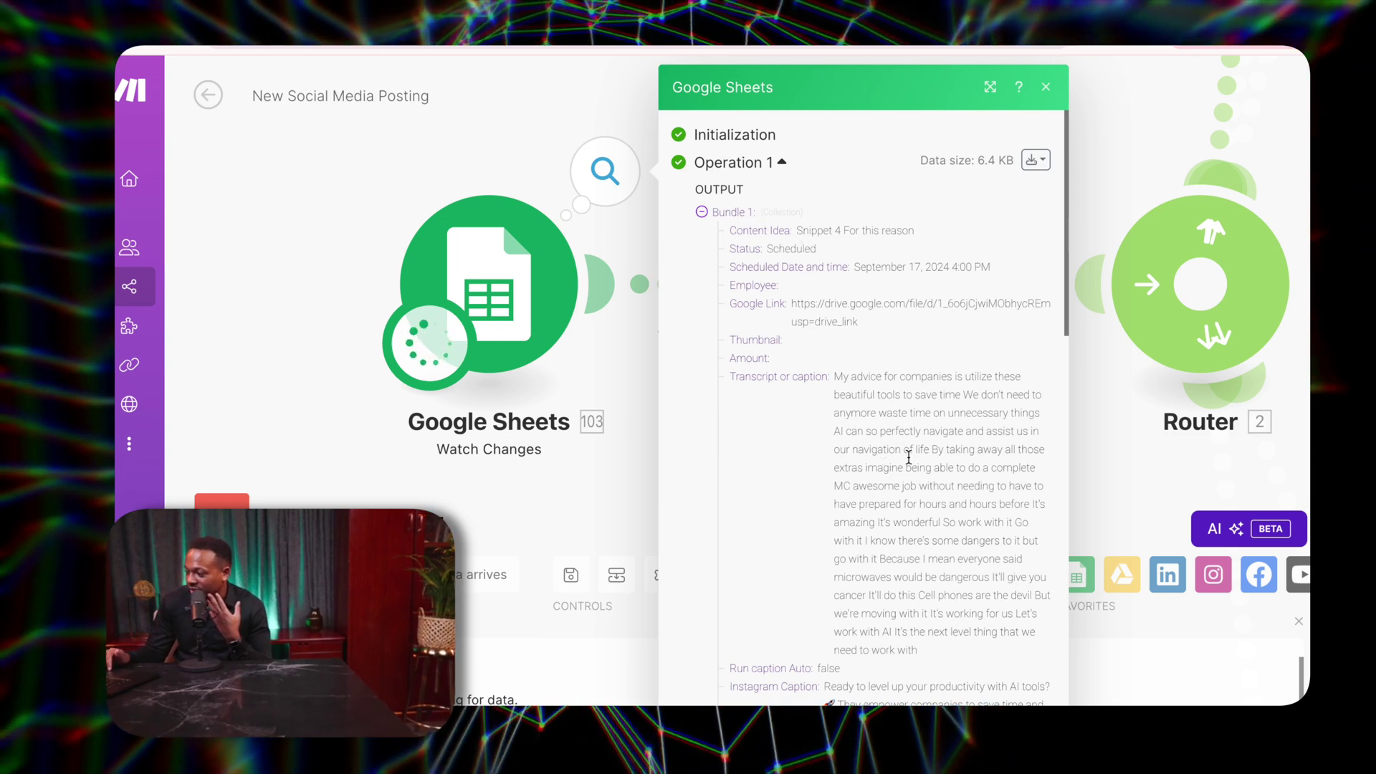
pyautogui.scroll(-6, 952, 561)
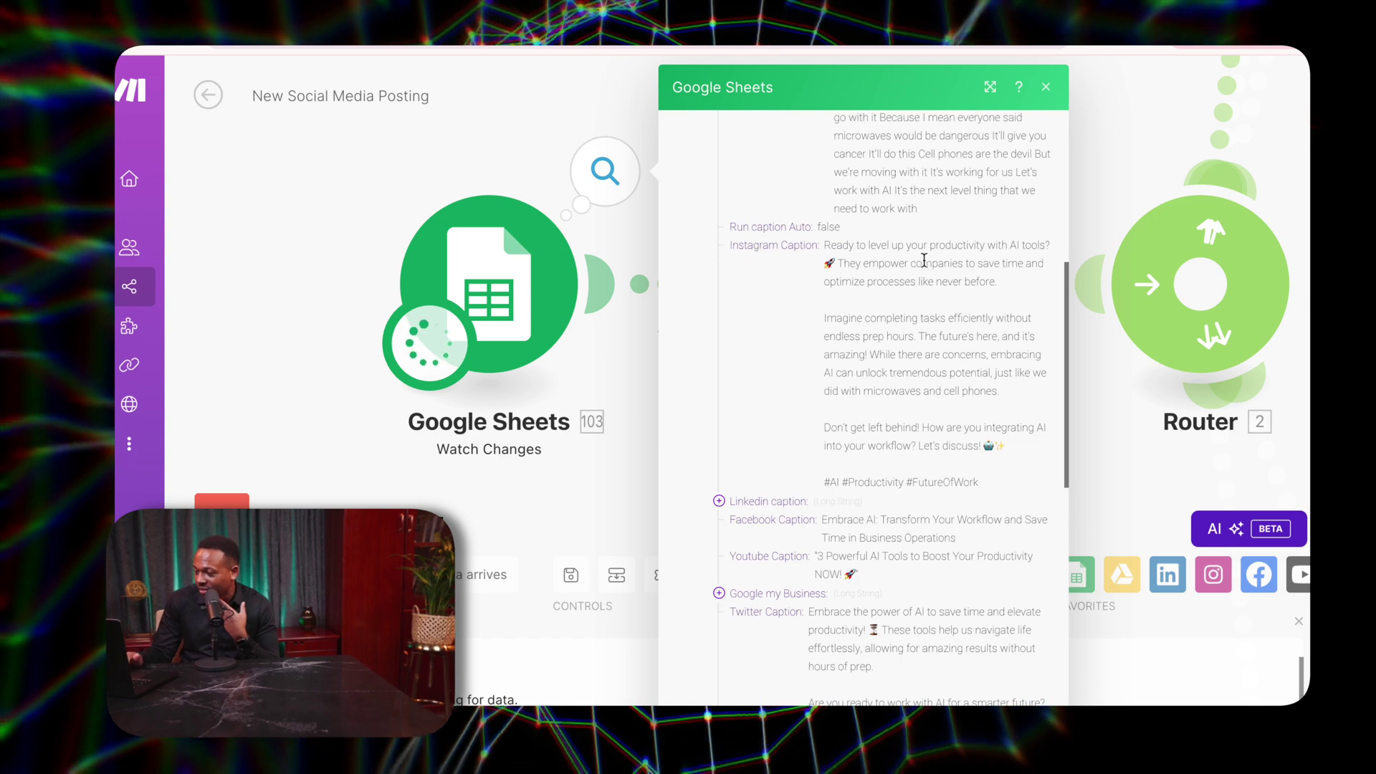
pyautogui.scroll(-10, 886, 527)
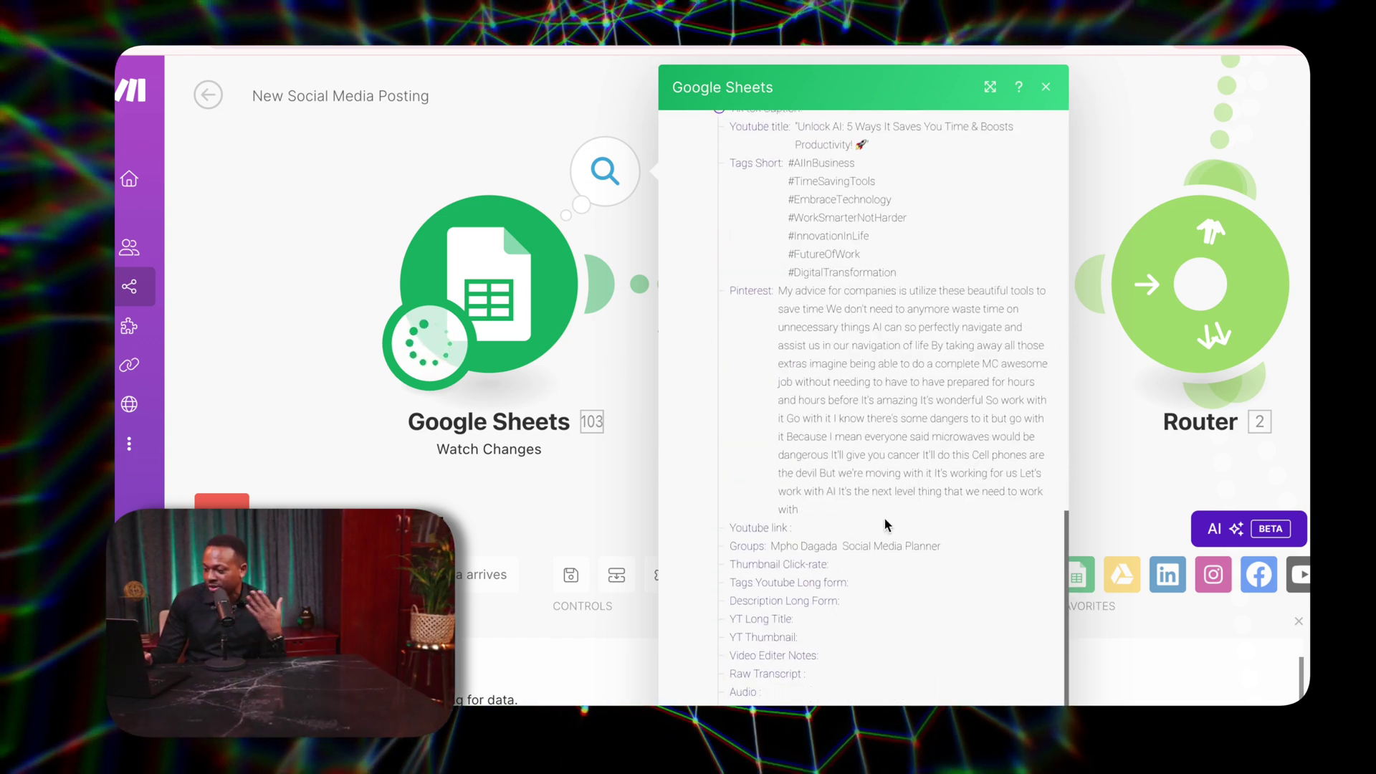
pyautogui.scroll(15, 884, 518)
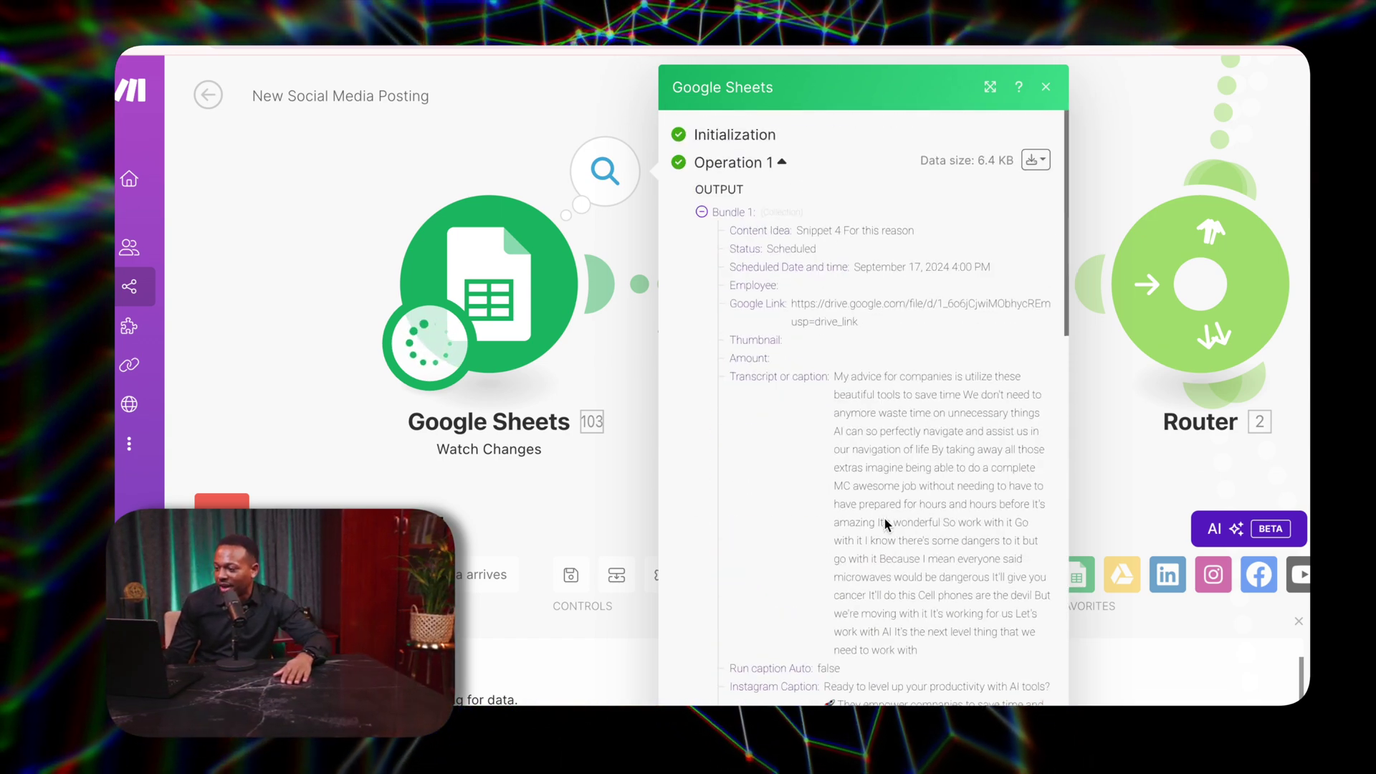
pyautogui.click(1046, 86)
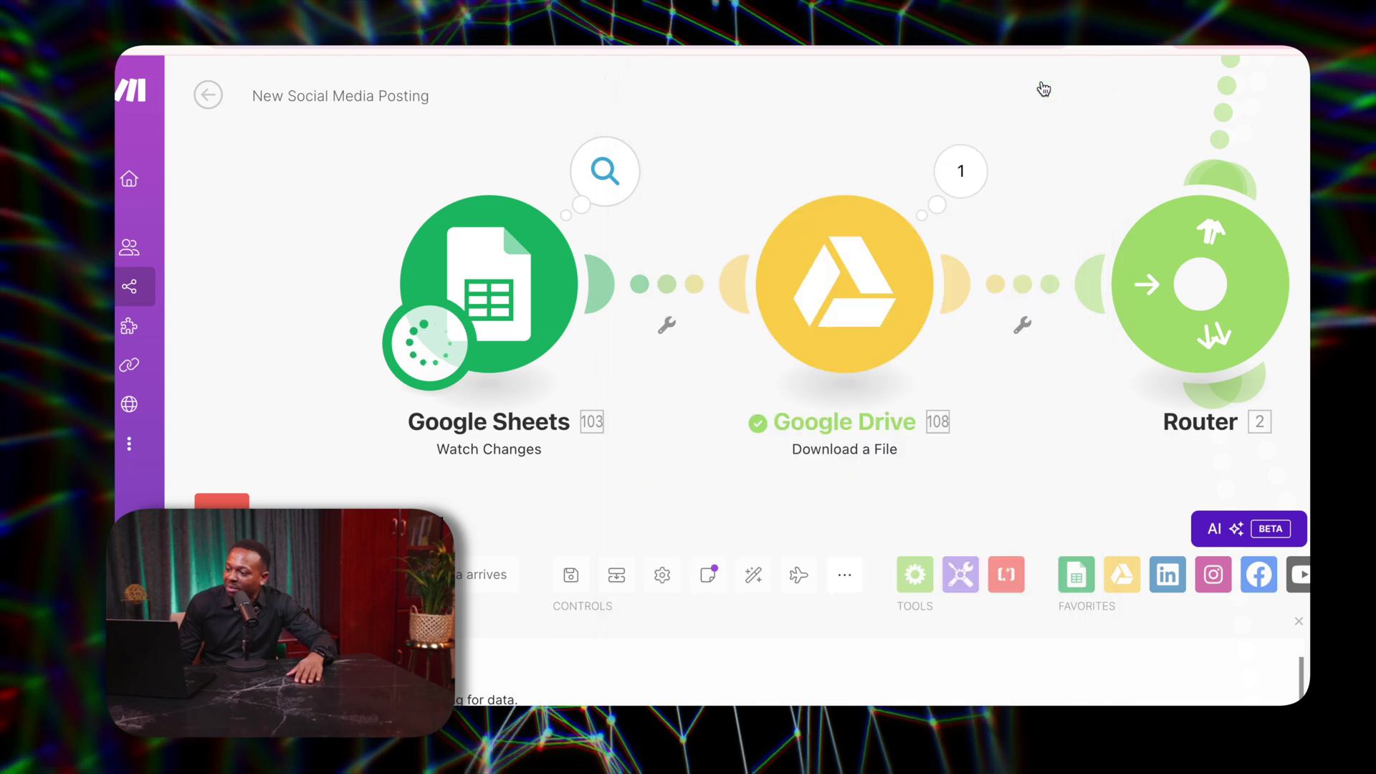
# Inspect the Google Drive output: Short 4.mp4, Mime Type video/mp4, 57.9 MB of data
pyautogui.click(961, 172)
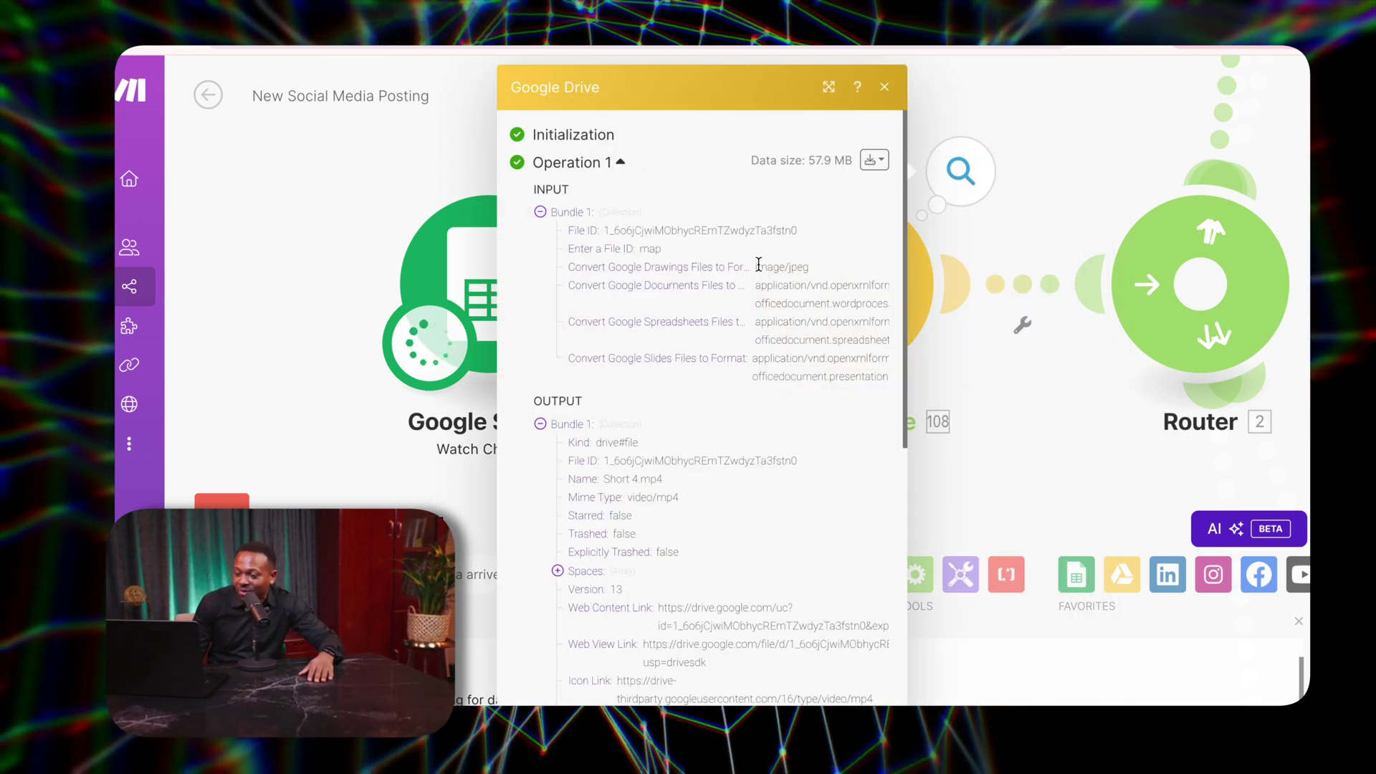
pyautogui.scroll(-1, 742, 430)
pyautogui.scroll(-1, 742, 430)
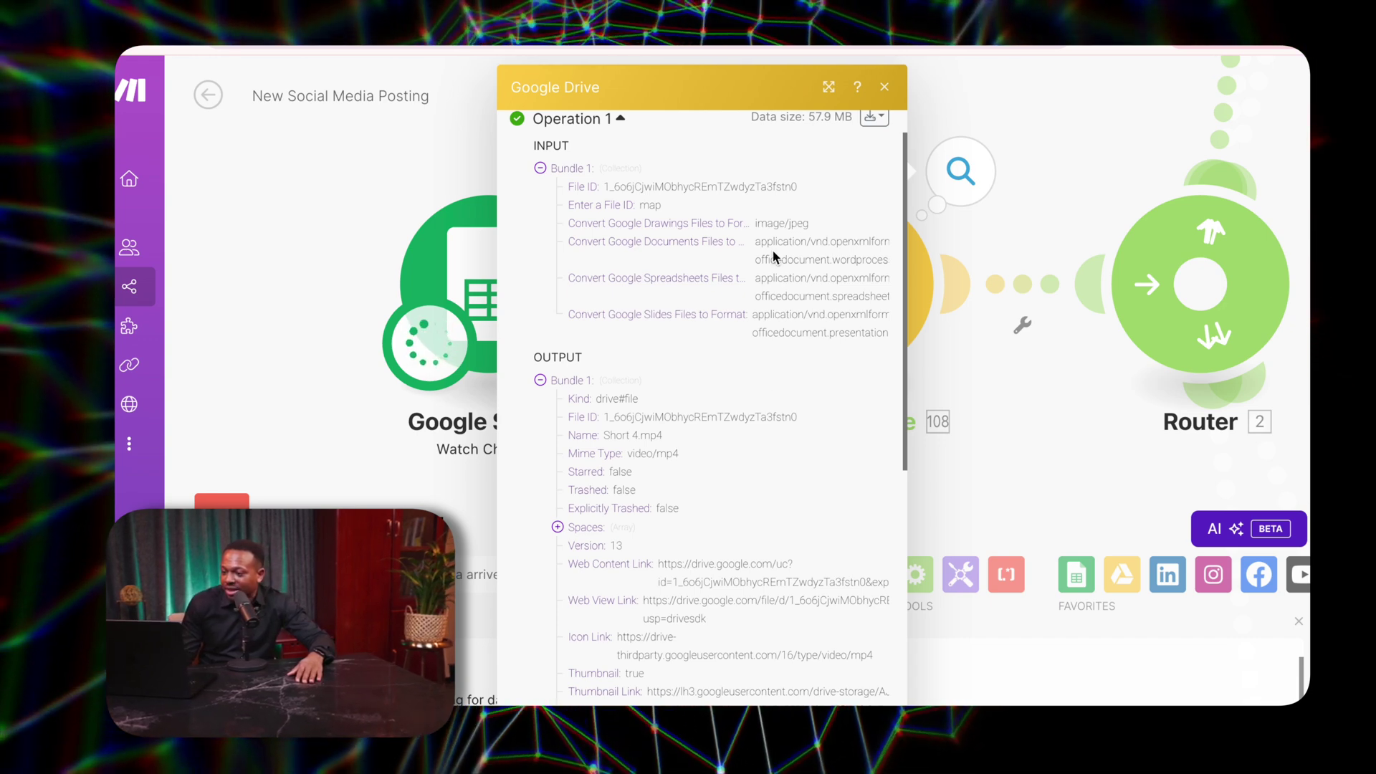
pyautogui.scroll(-1, 744, 408)
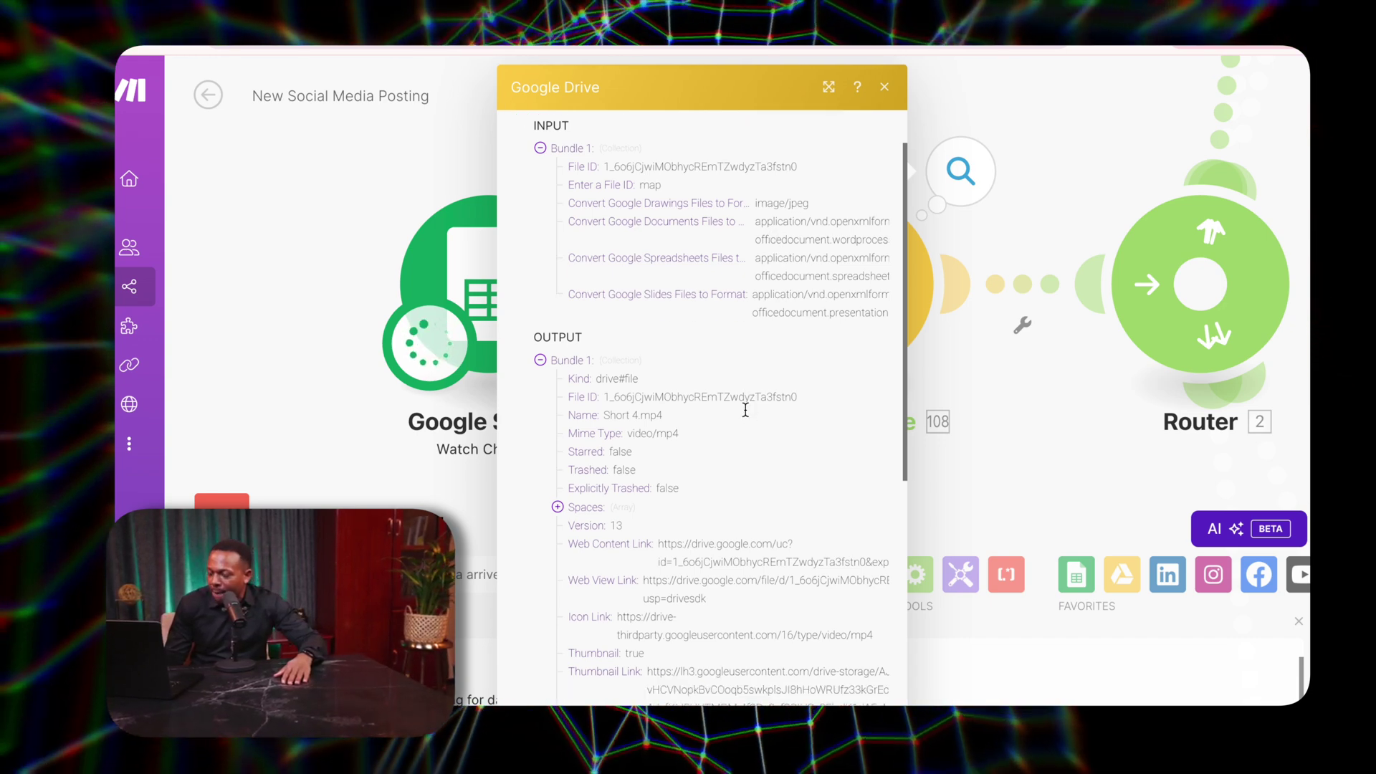
pyautogui.scroll(-3, 745, 409)
pyautogui.scroll(-5, 638, 429)
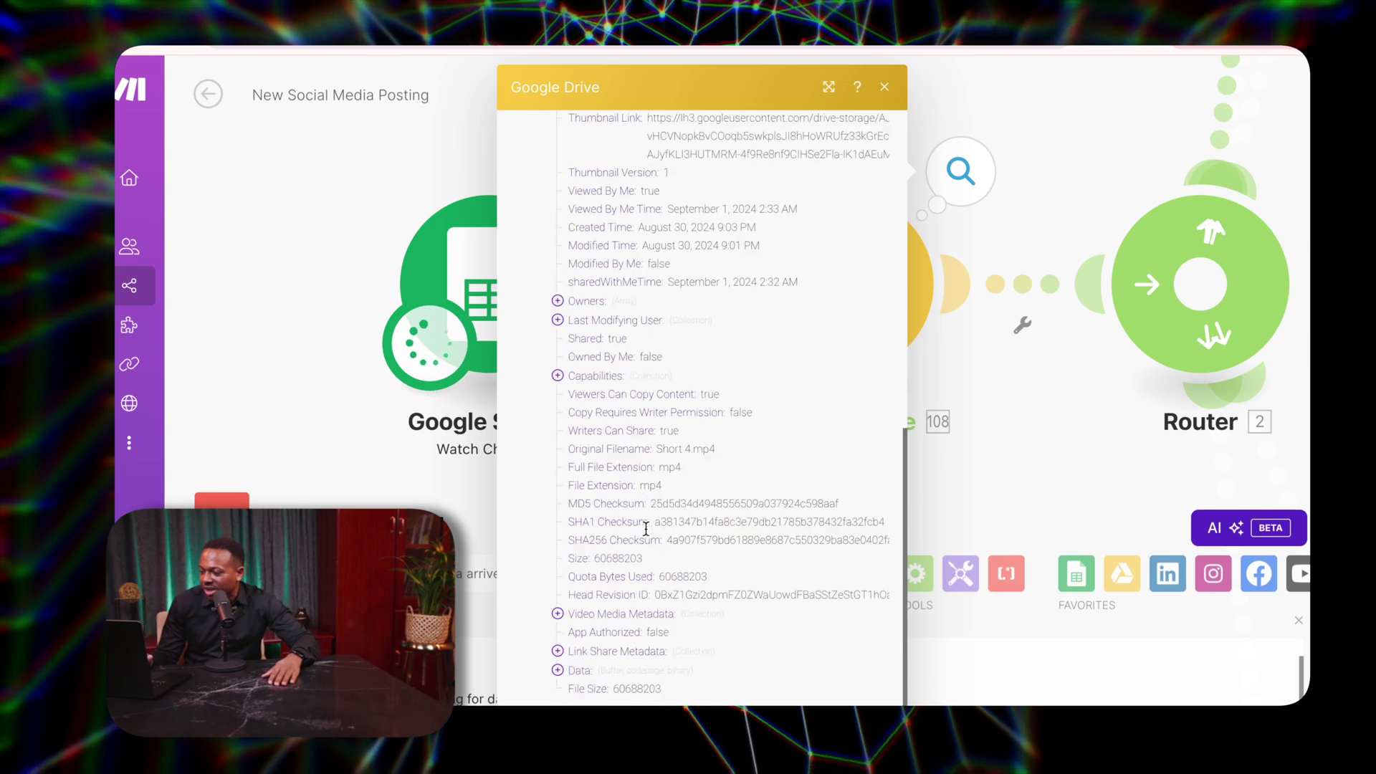
pyautogui.click(1023, 174)
pyautogui.click(961, 172)
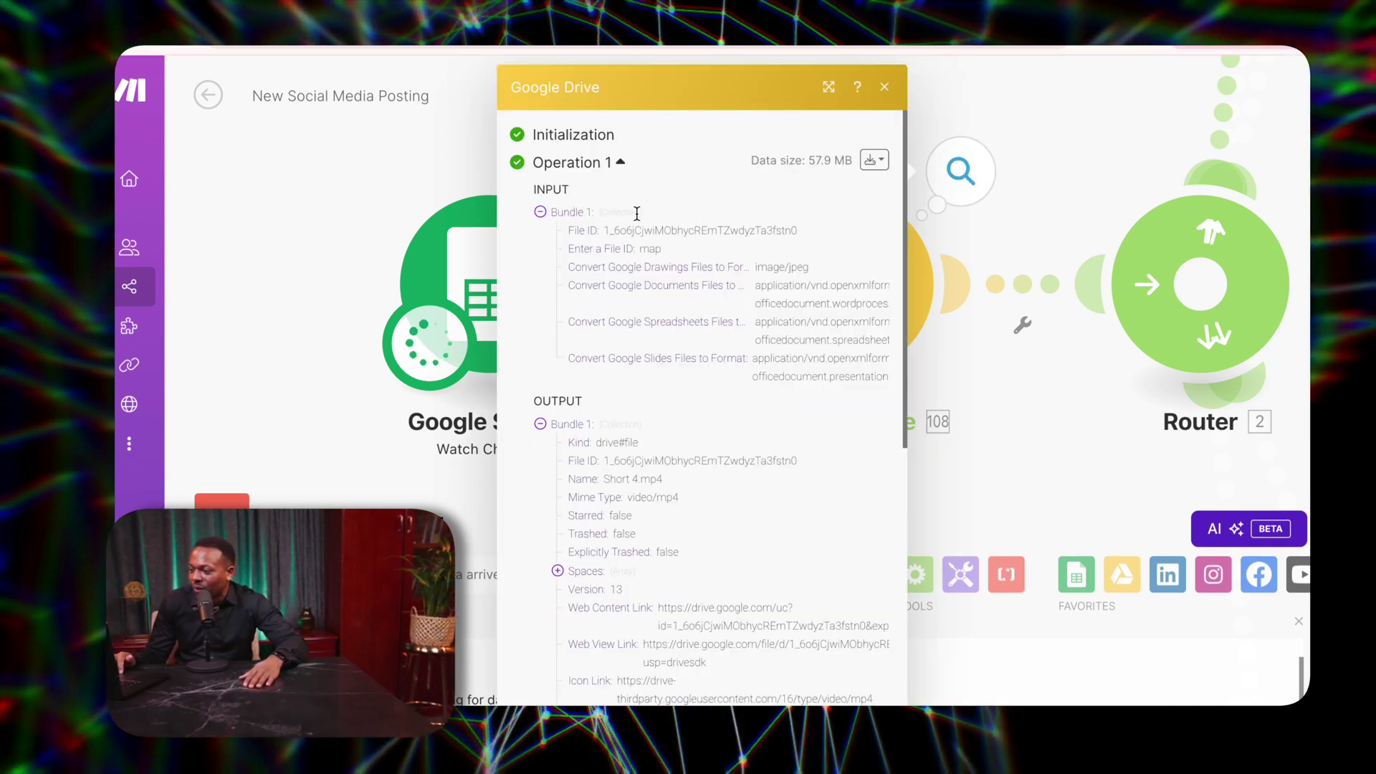
# Move to the LinkedIn branch and check its run output for the created post ID
pyautogui.click(1070, 120)
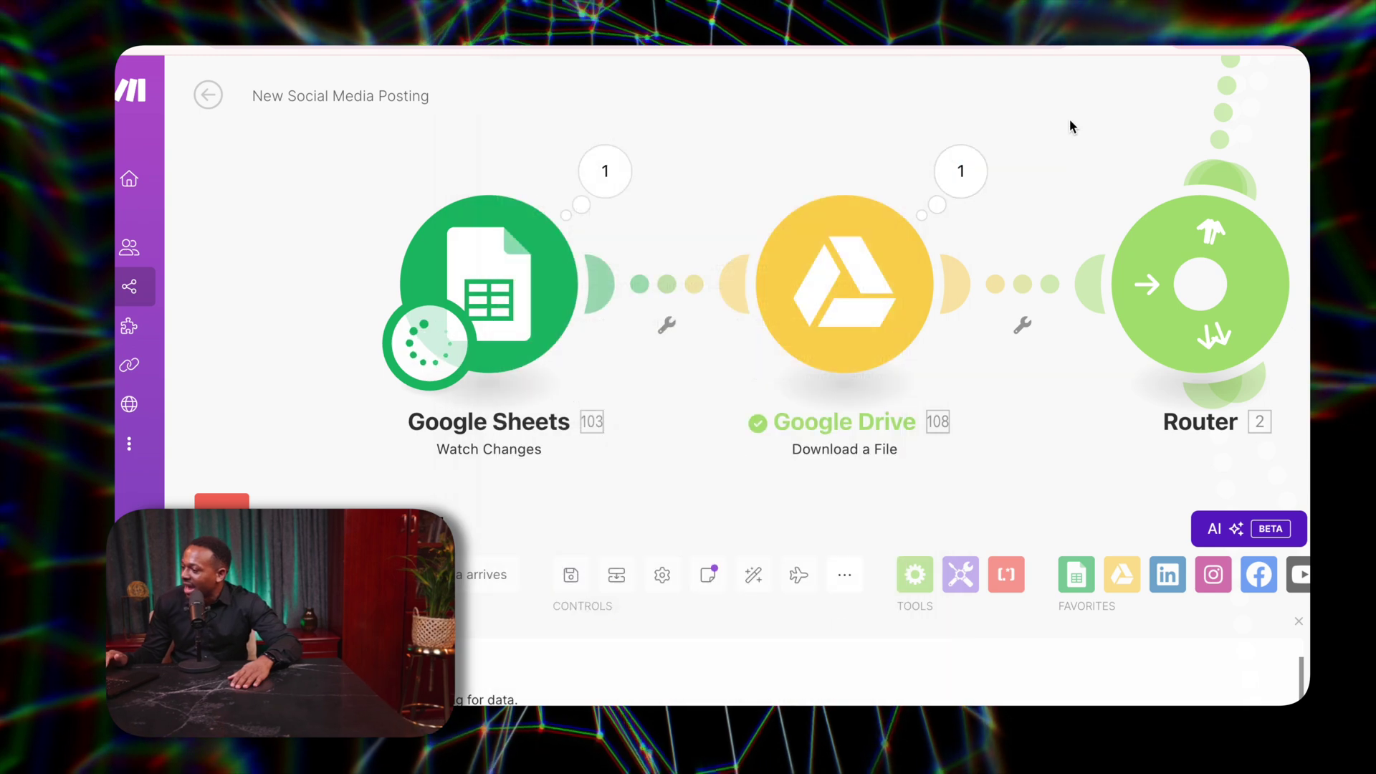
pyautogui.moveTo(1112, 170); pyautogui.dragTo(614, 293)
pyautogui.scroll(-5, 687, 281)
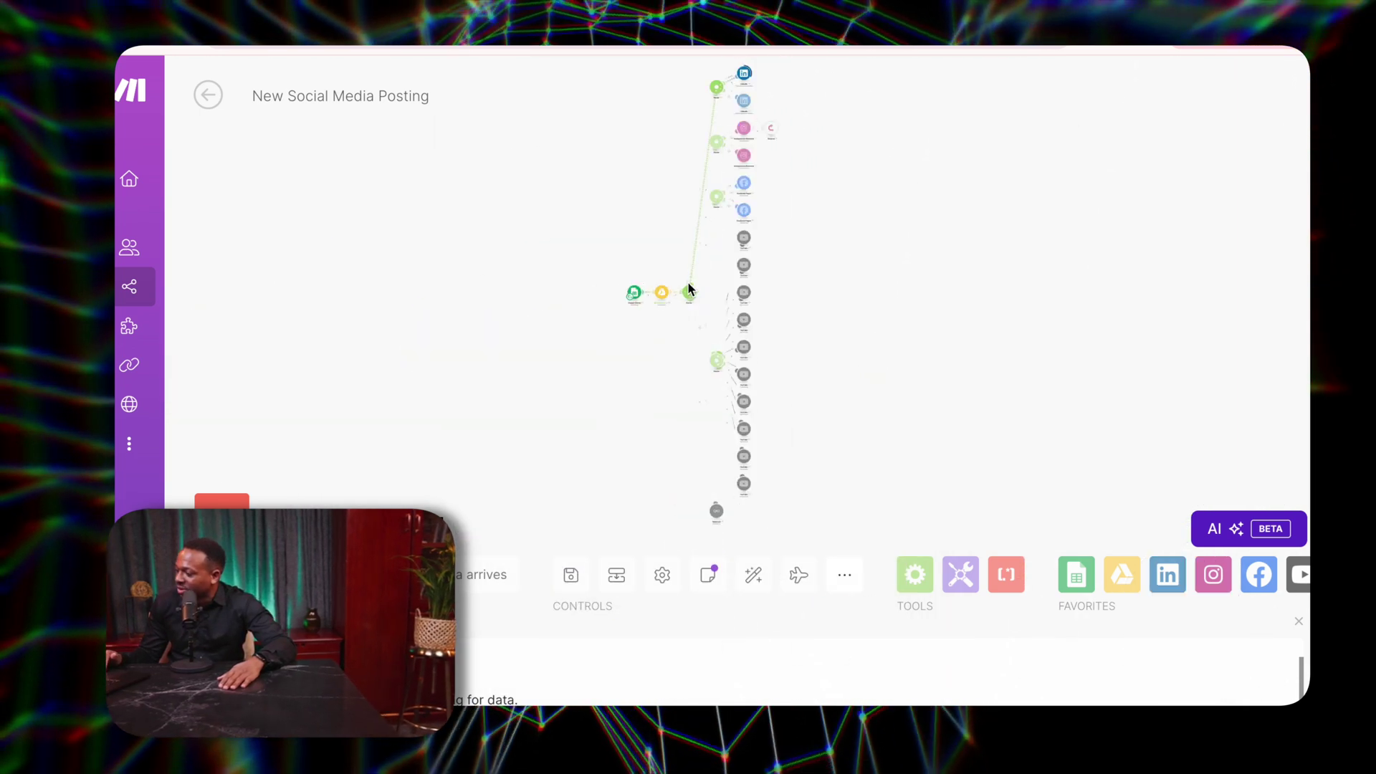
pyautogui.scroll(-2, 688, 287)
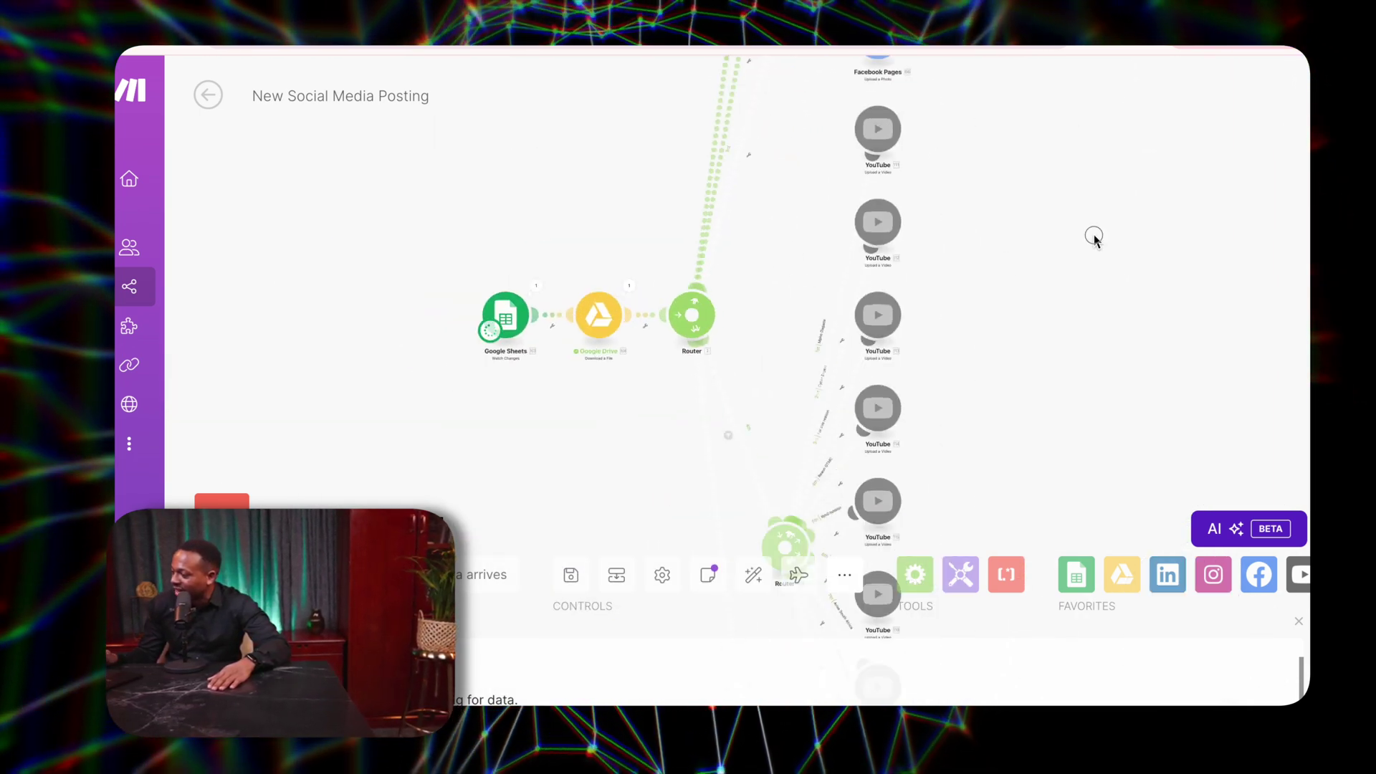
pyautogui.moveTo(1093, 236); pyautogui.dragTo(1137, 700)
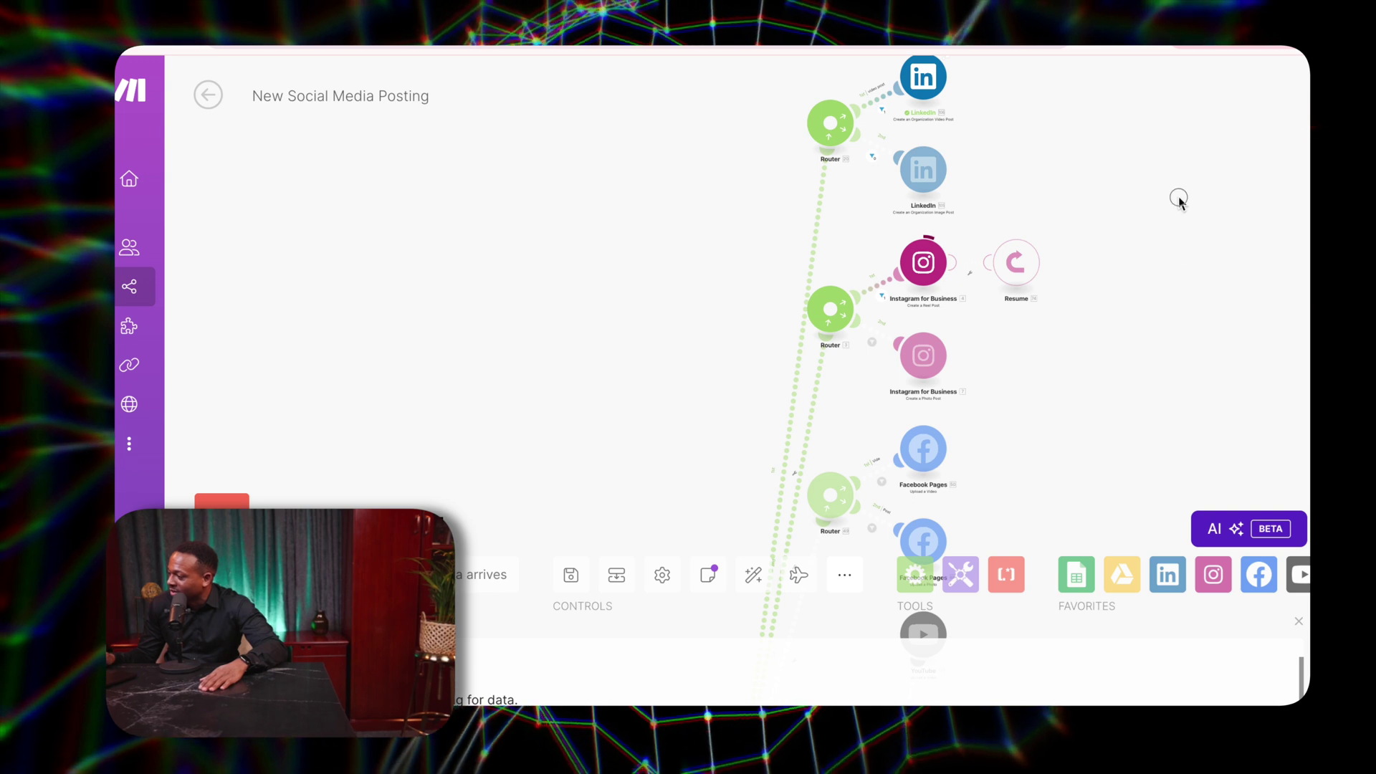
pyautogui.moveTo(1179, 200); pyautogui.dragTo(1178, 369)
pyautogui.click(954, 216)
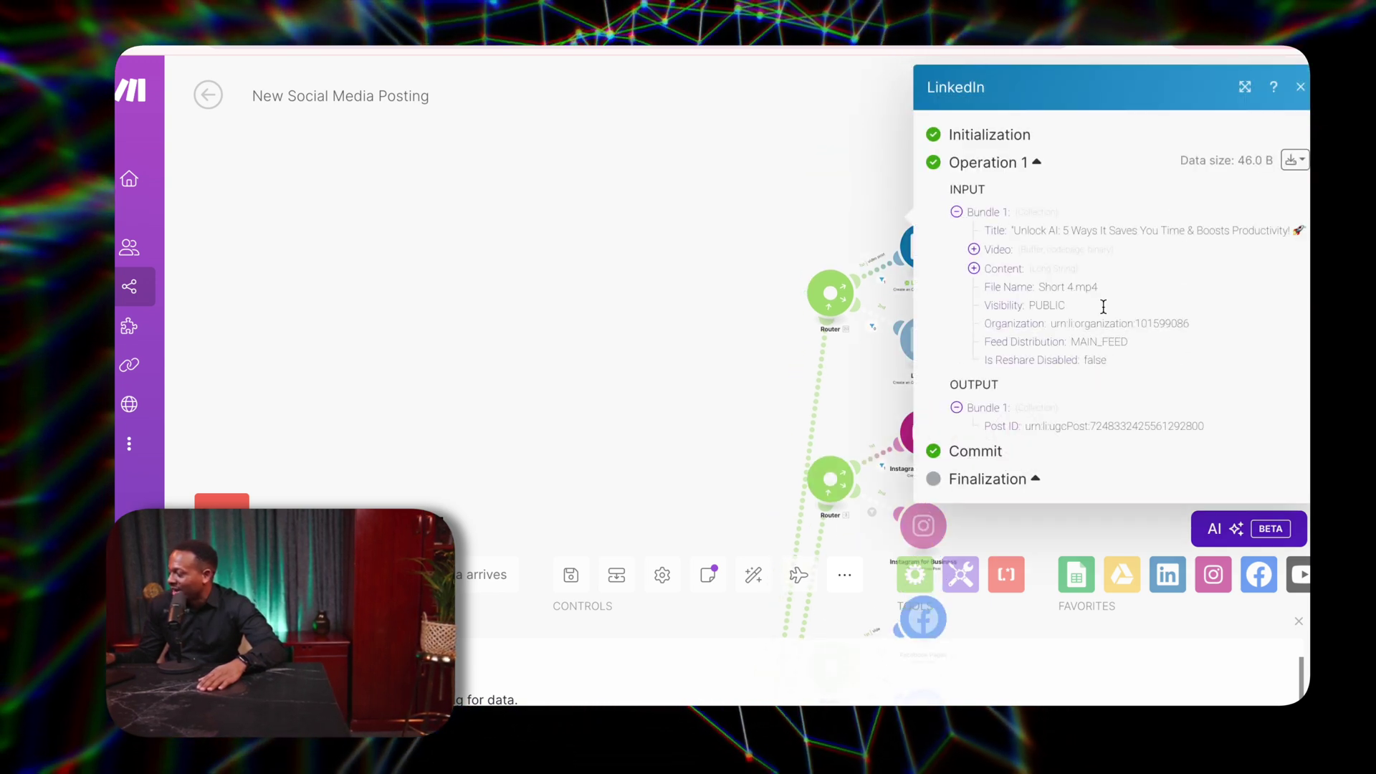
pyautogui.click(831, 151)
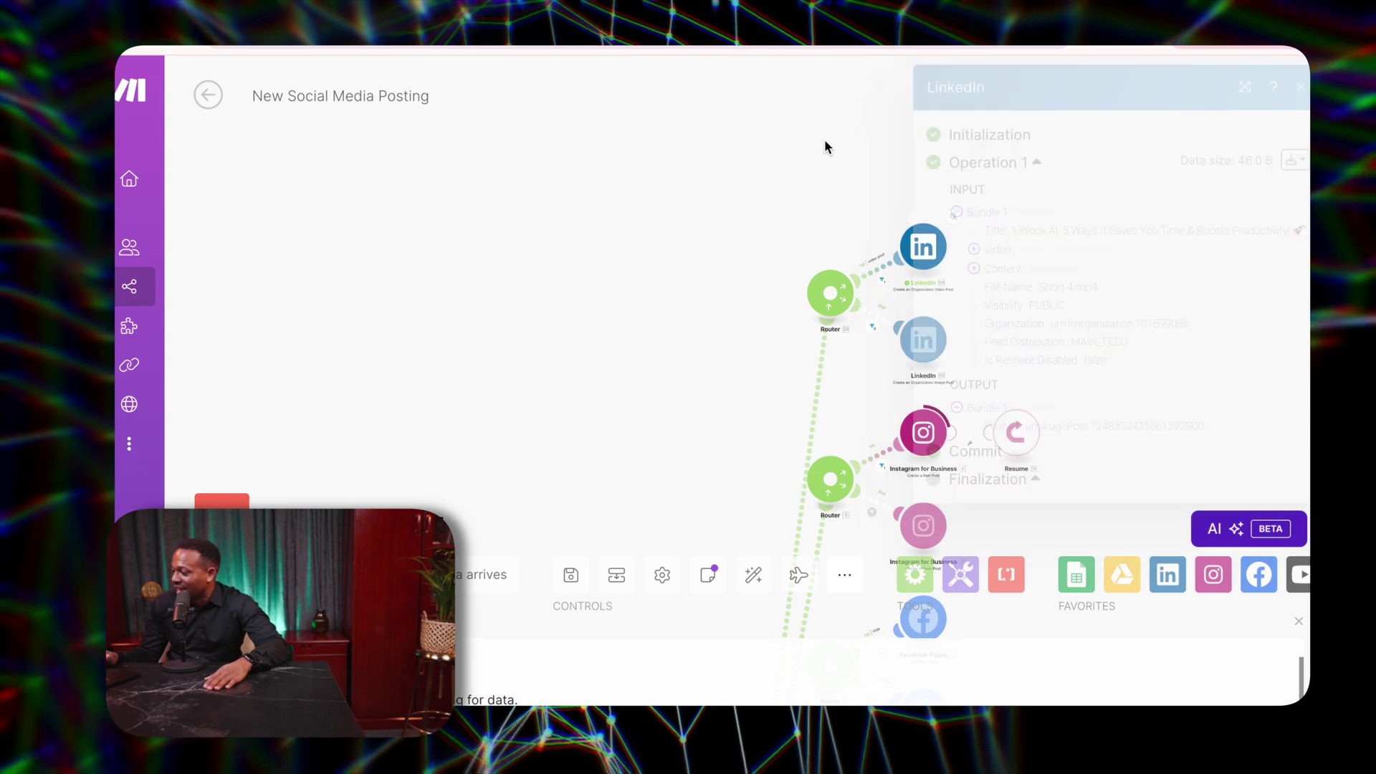
# Open a new browser tab and start searching for LinkedIn
pyautogui.moveTo(1094, 279); pyautogui.dragTo(976, 199)
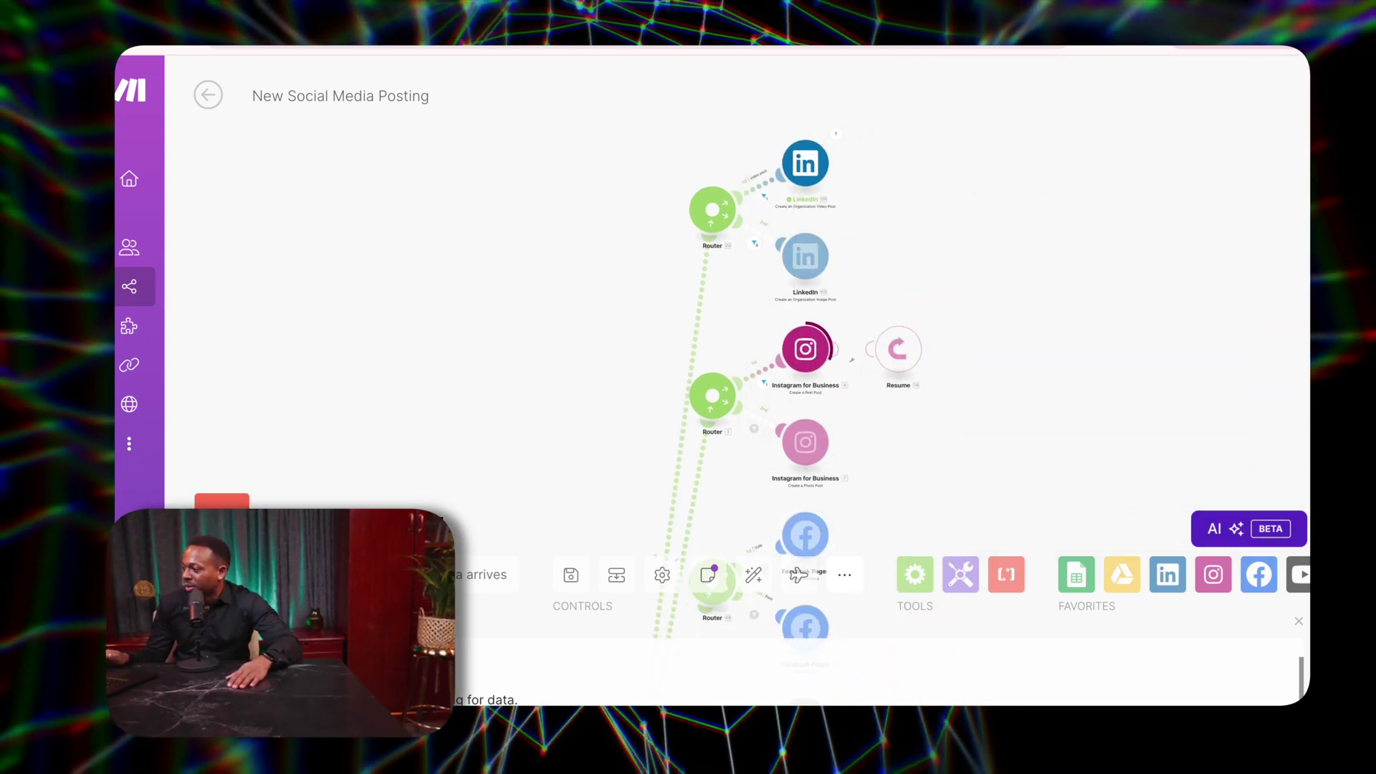
pyautogui.press('super+t')
pyautogui.write('linkedin')
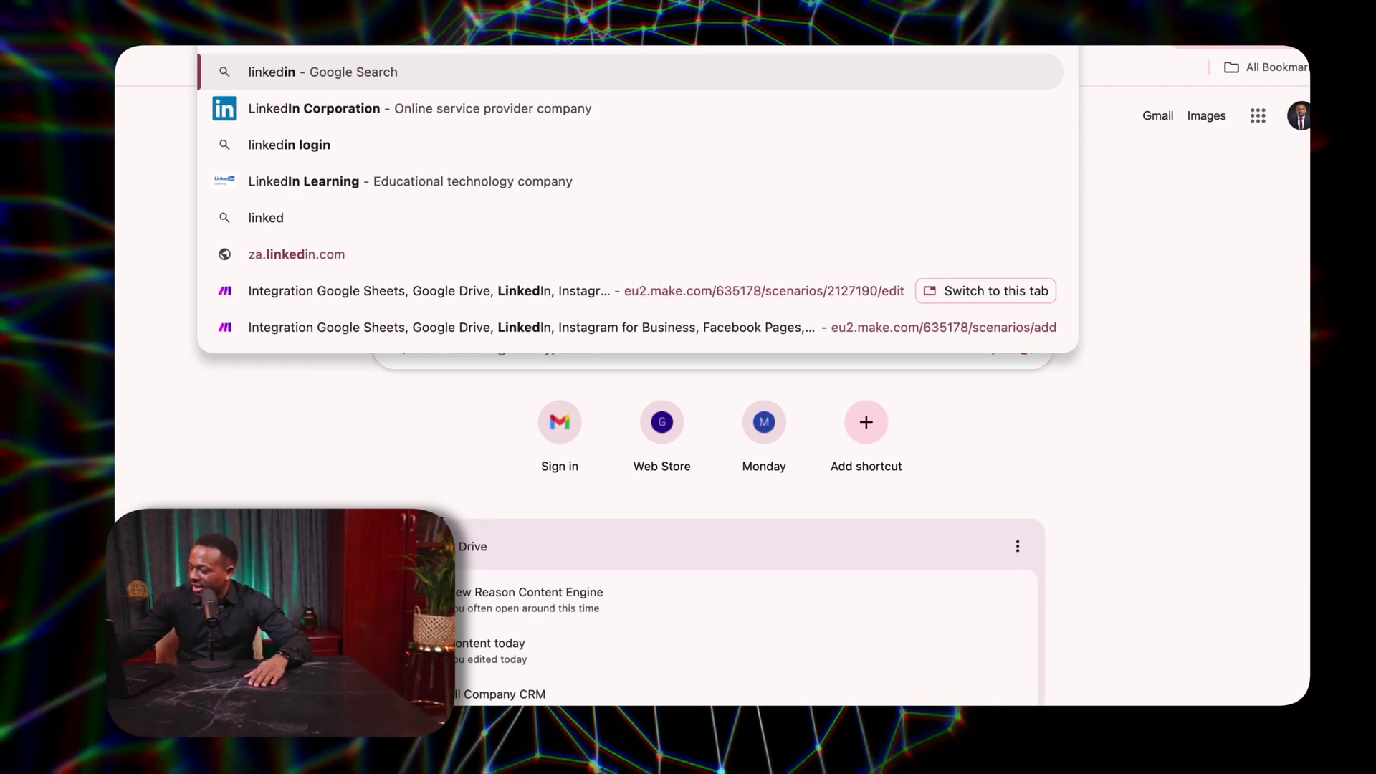
# Search Google for linkedin, open LinkedIn, and submit the autofilled sign-in credentials
pyautogui.press('Return')
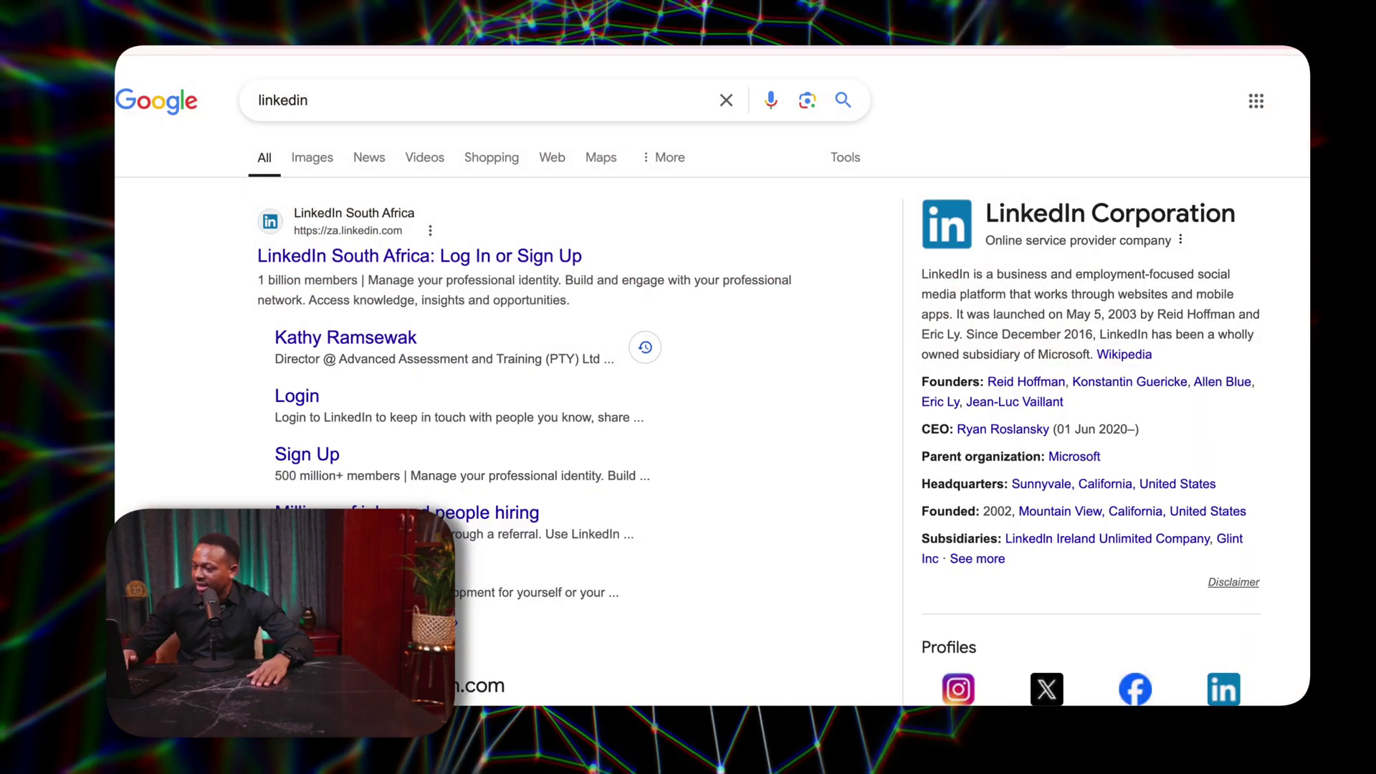
pyautogui.click(406, 258)
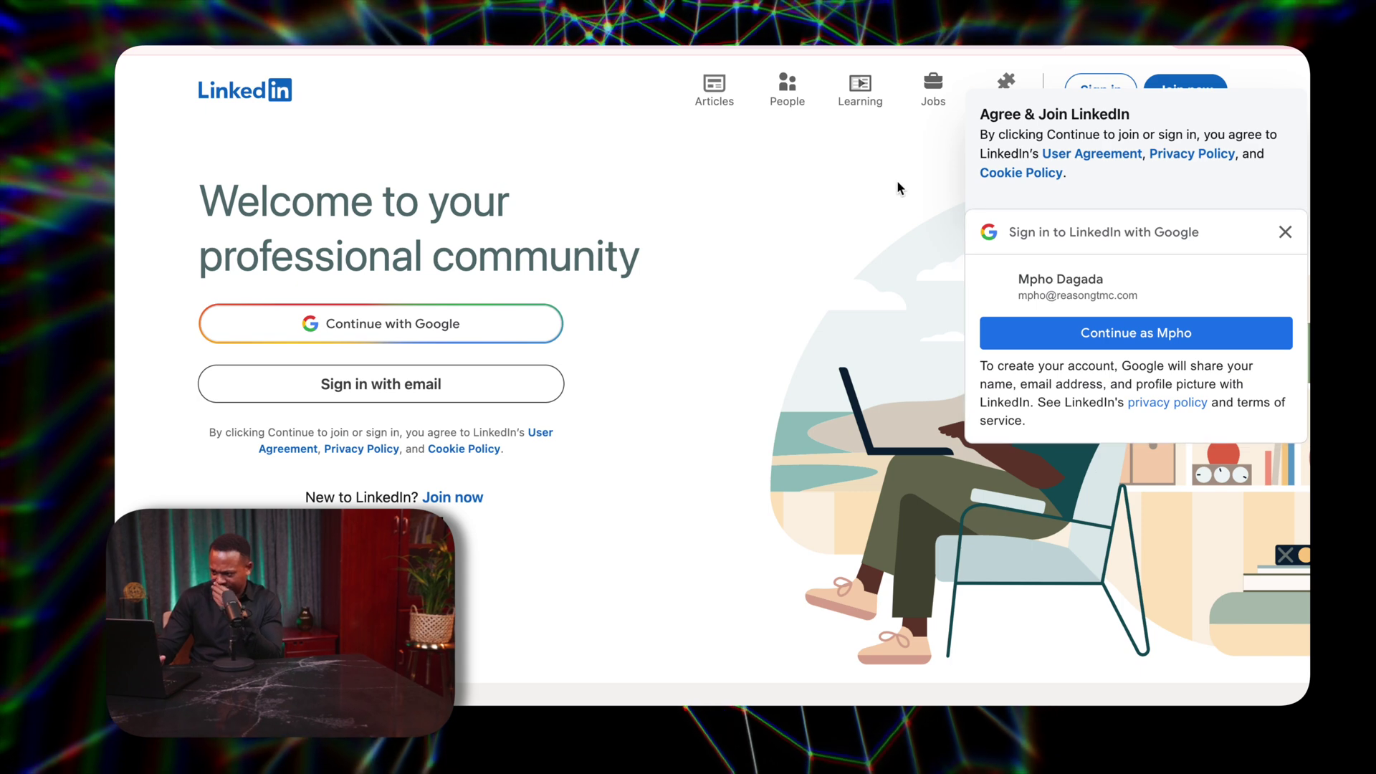
pyautogui.click(1286, 232)
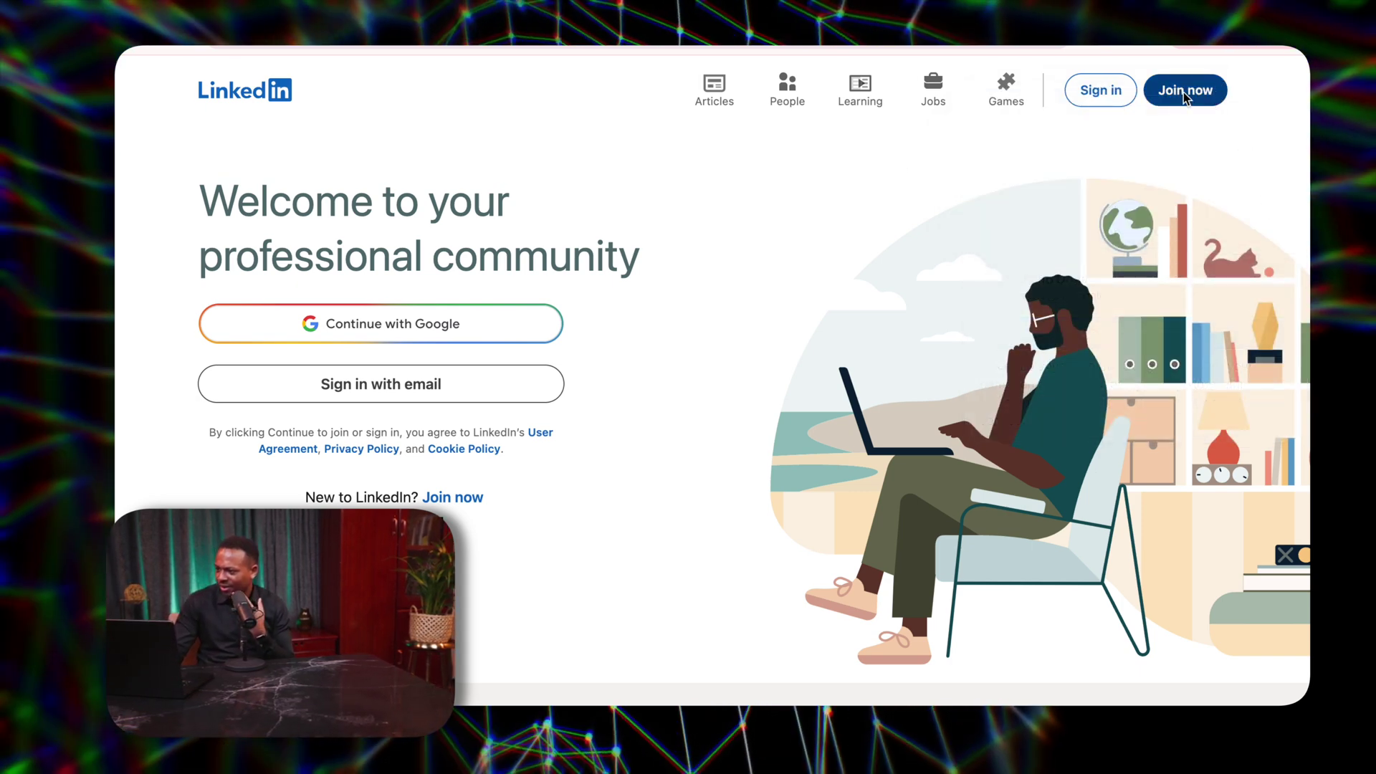
pyautogui.click(1105, 97)
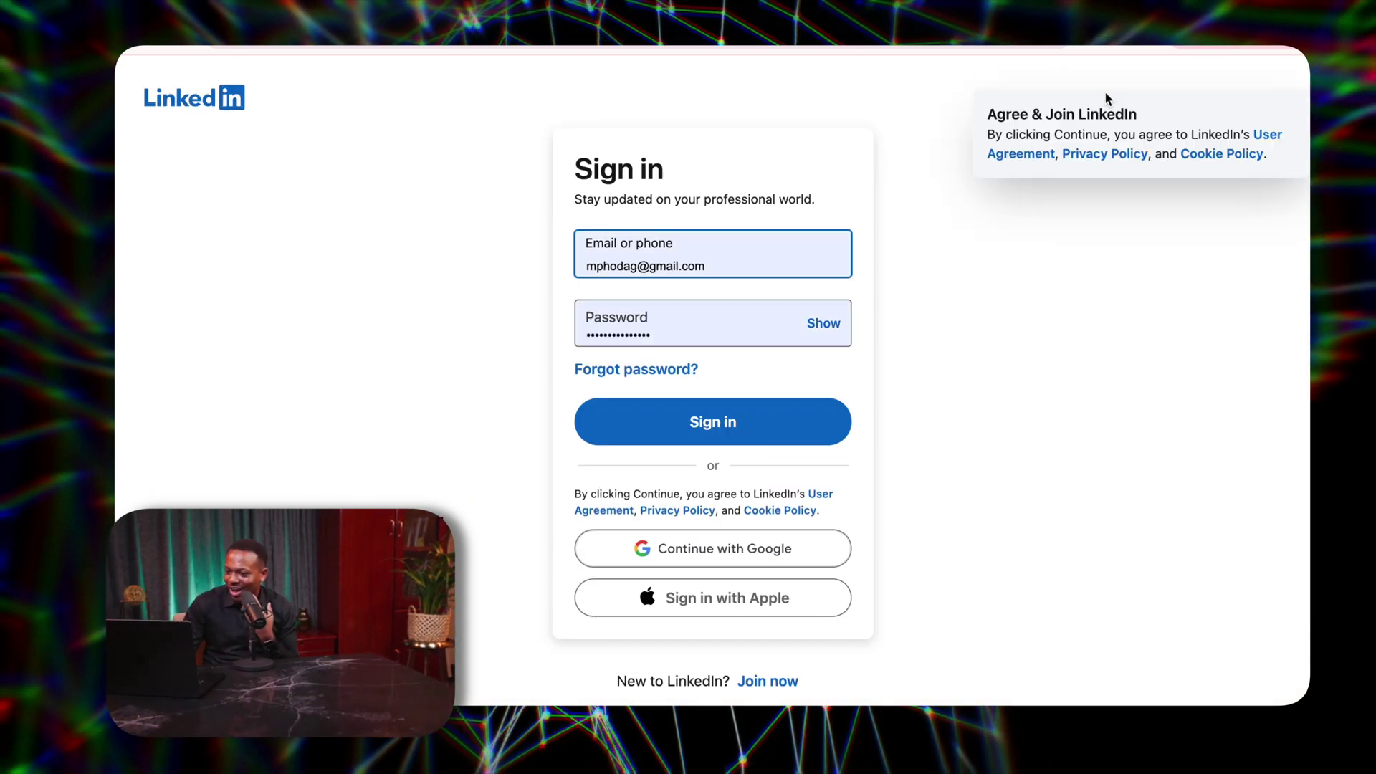
pyautogui.click(674, 434)
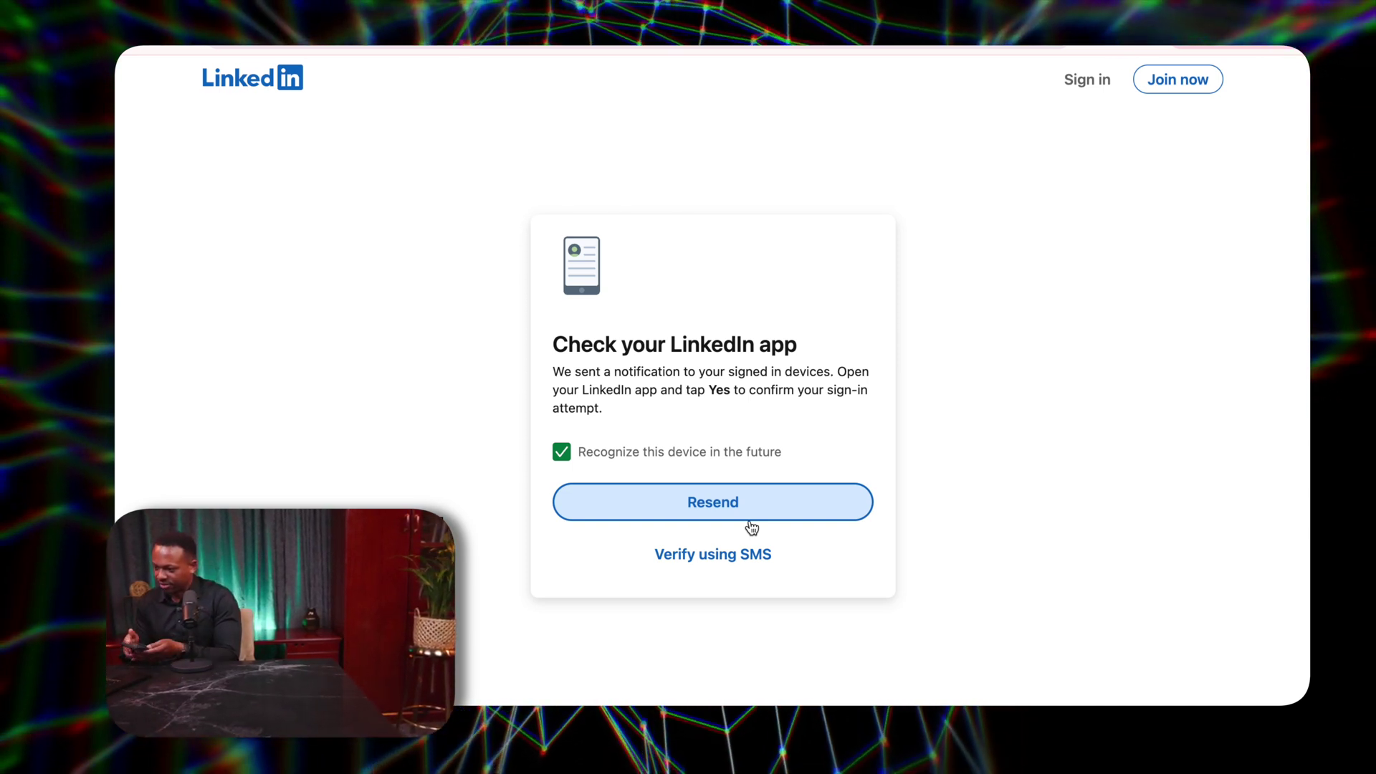
# Verify the LinkedIn sign-in with the texted SMS code, re-entering it after the first attempt fails
pyautogui.click(740, 518)
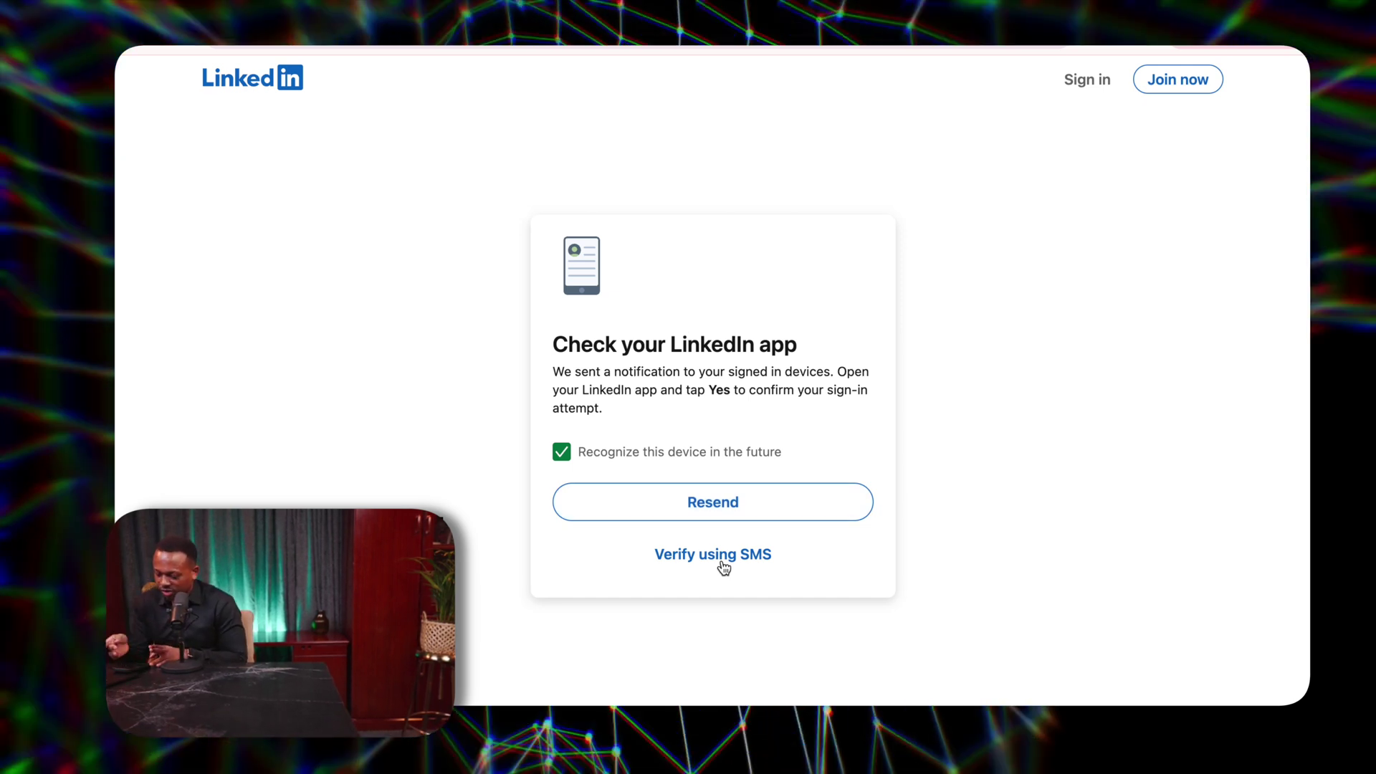
pyautogui.click(779, 553)
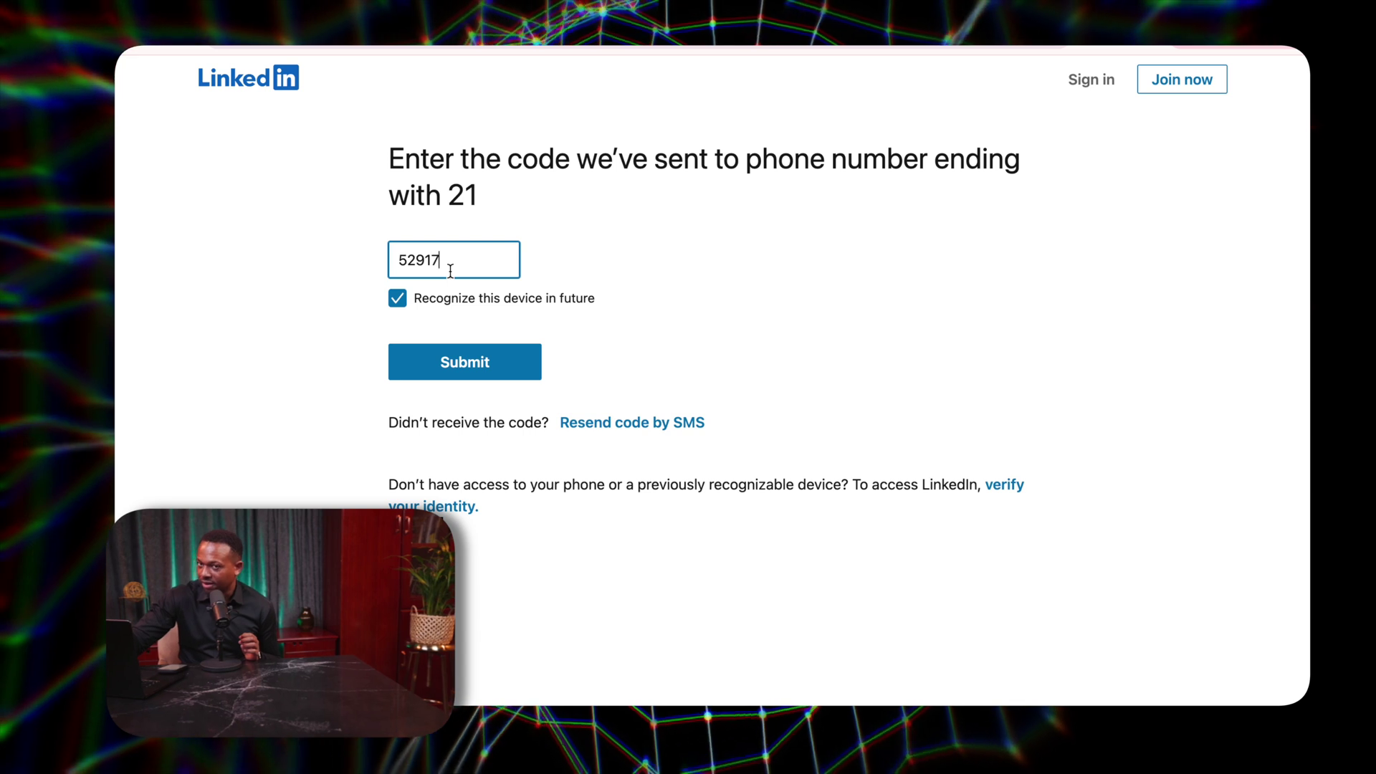
pyautogui.click(439, 362)
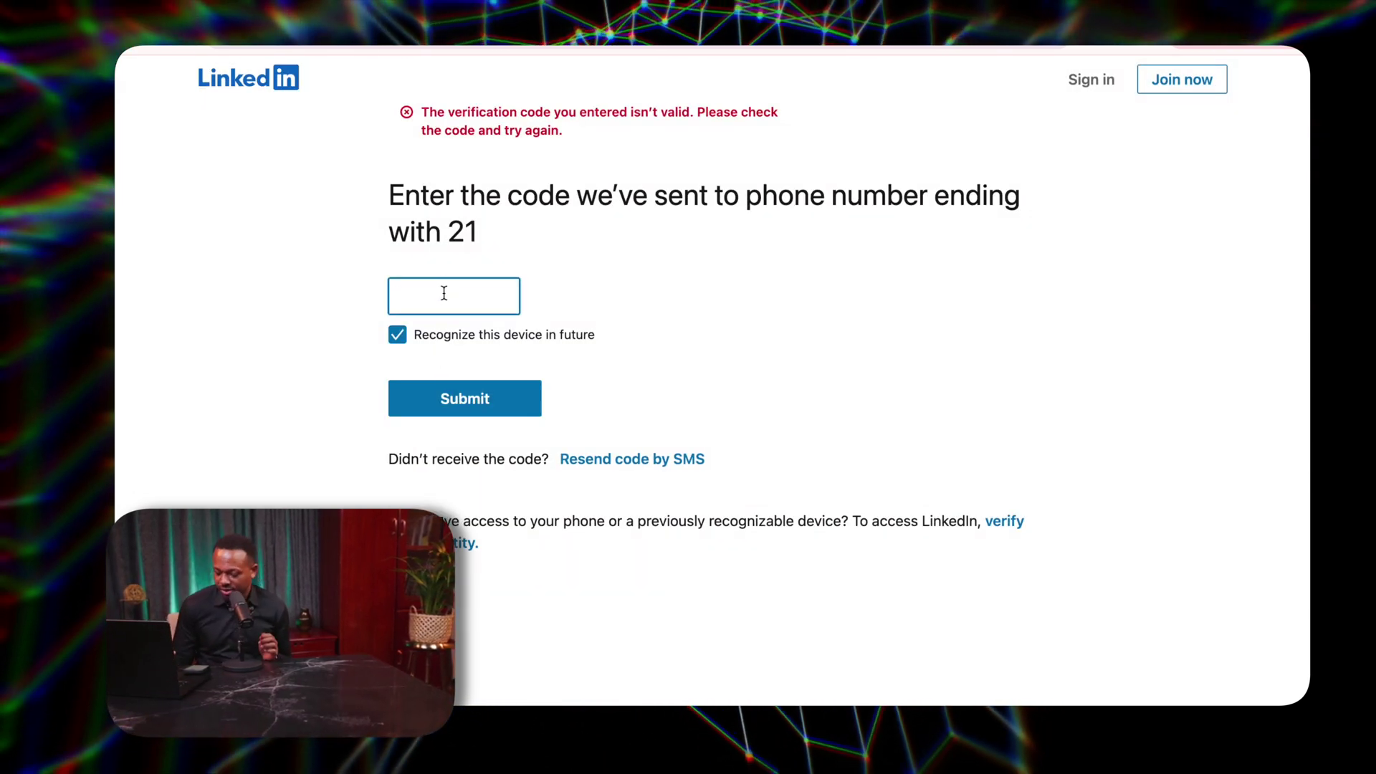
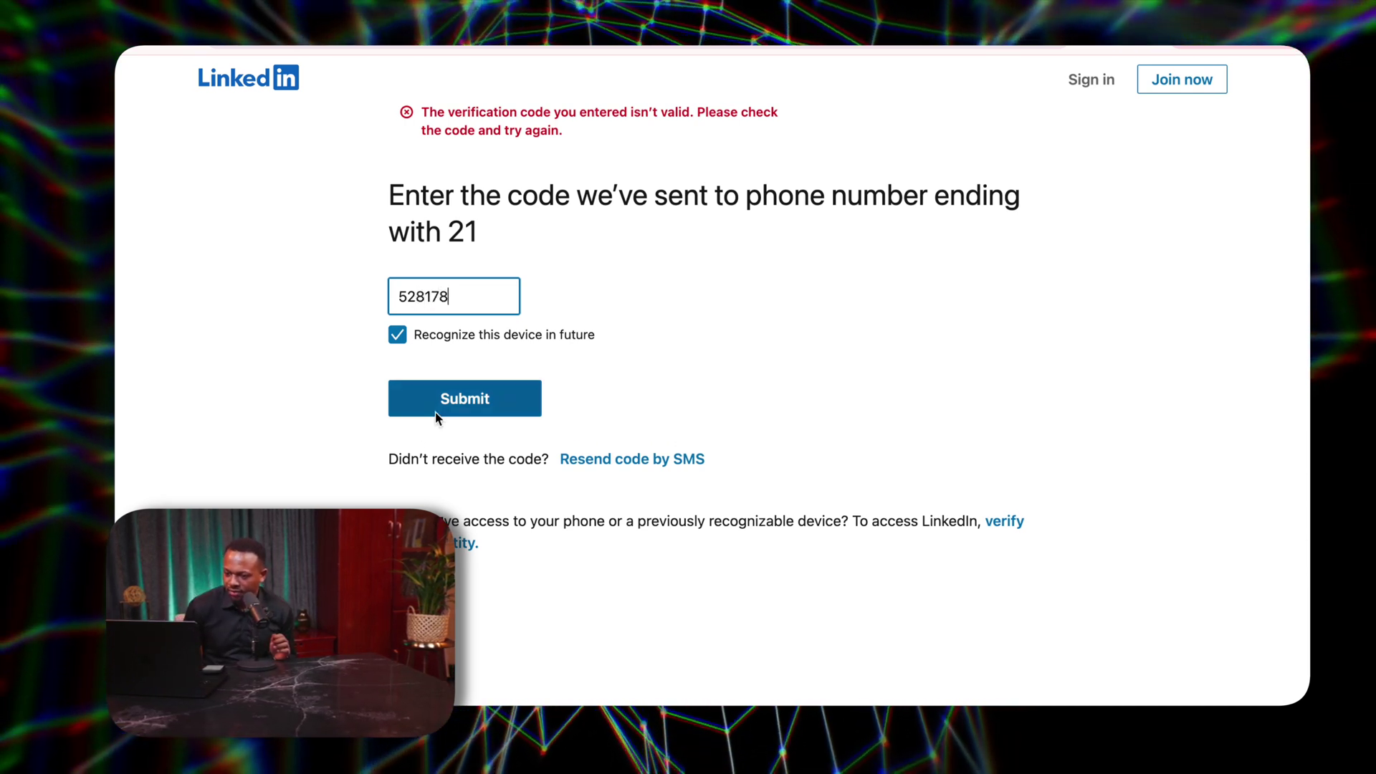
pyautogui.click(436, 414)
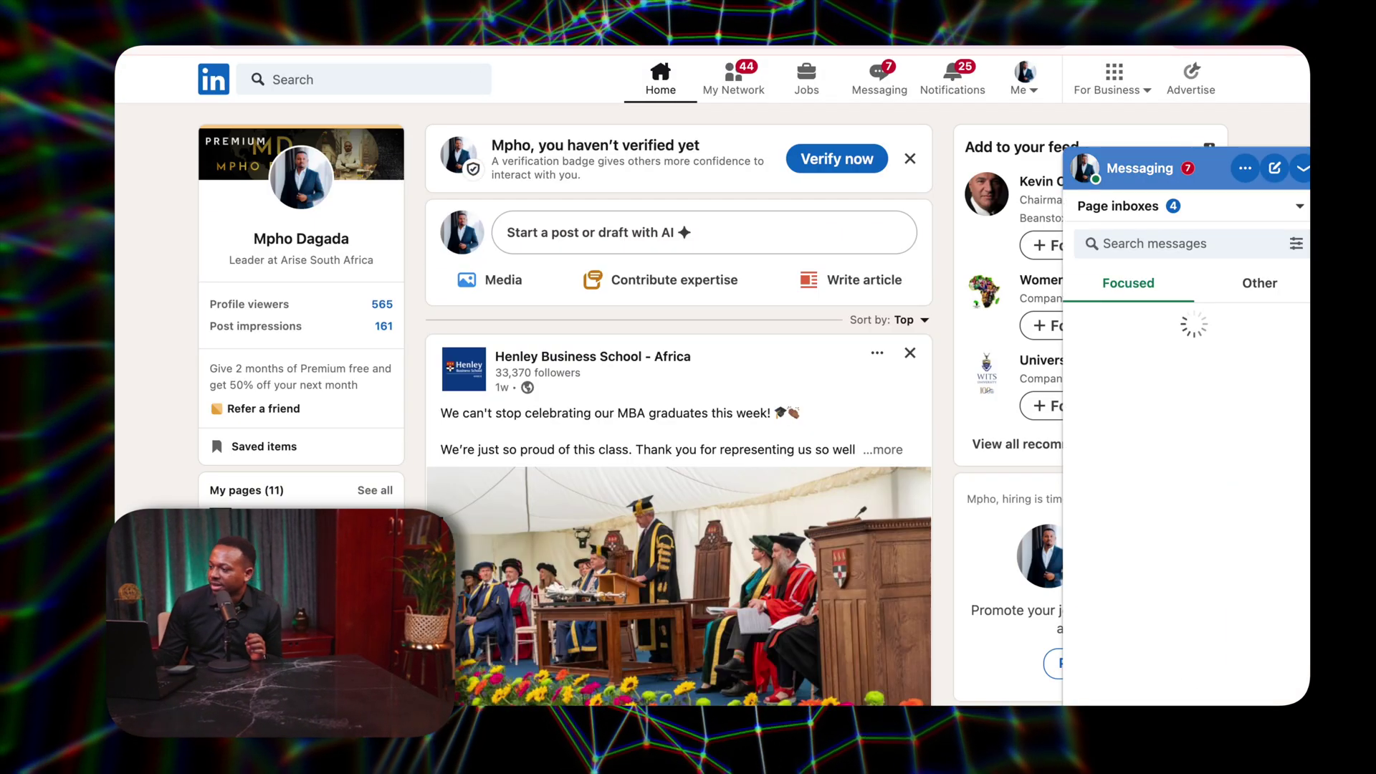
# Close the messaging panel and open the company page's full list of posts
pyautogui.click(1302, 172)
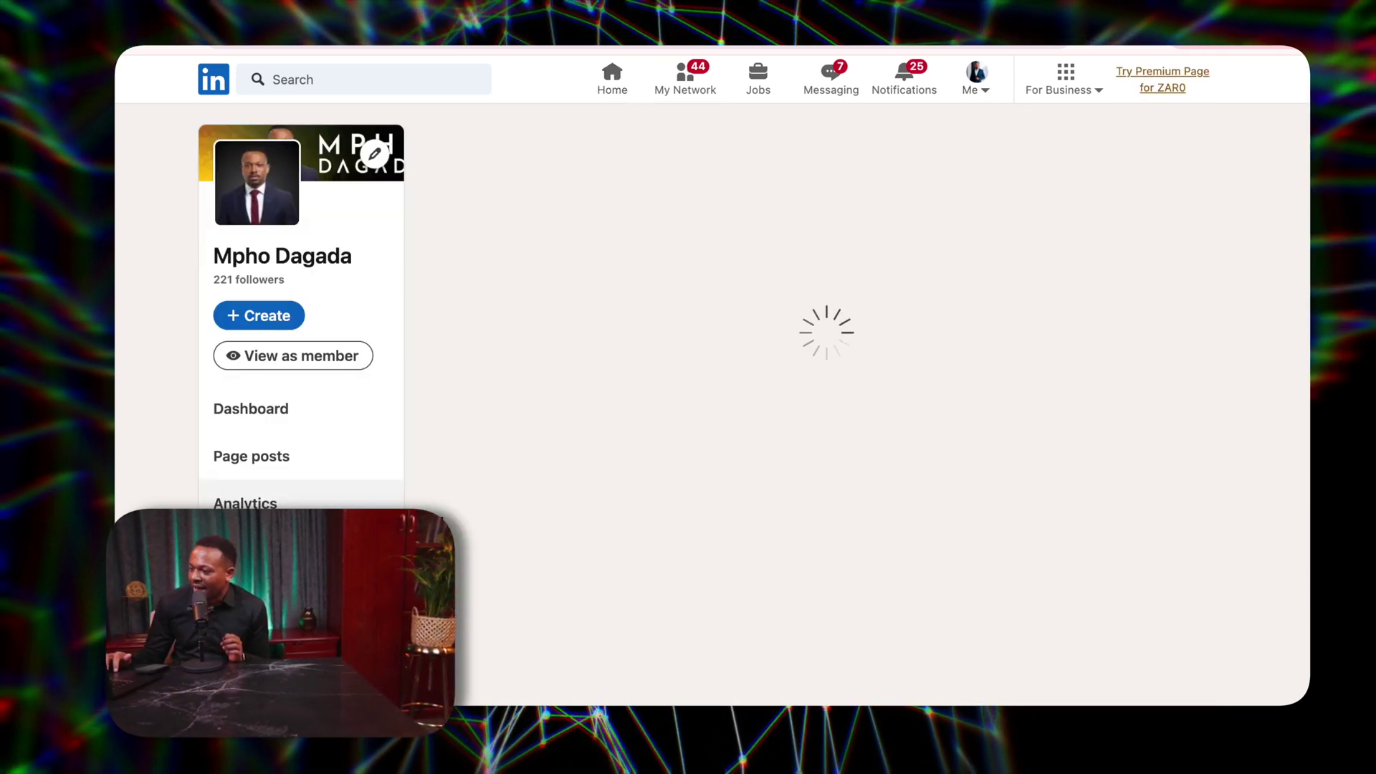
pyautogui.scroll(-6, 602, 513)
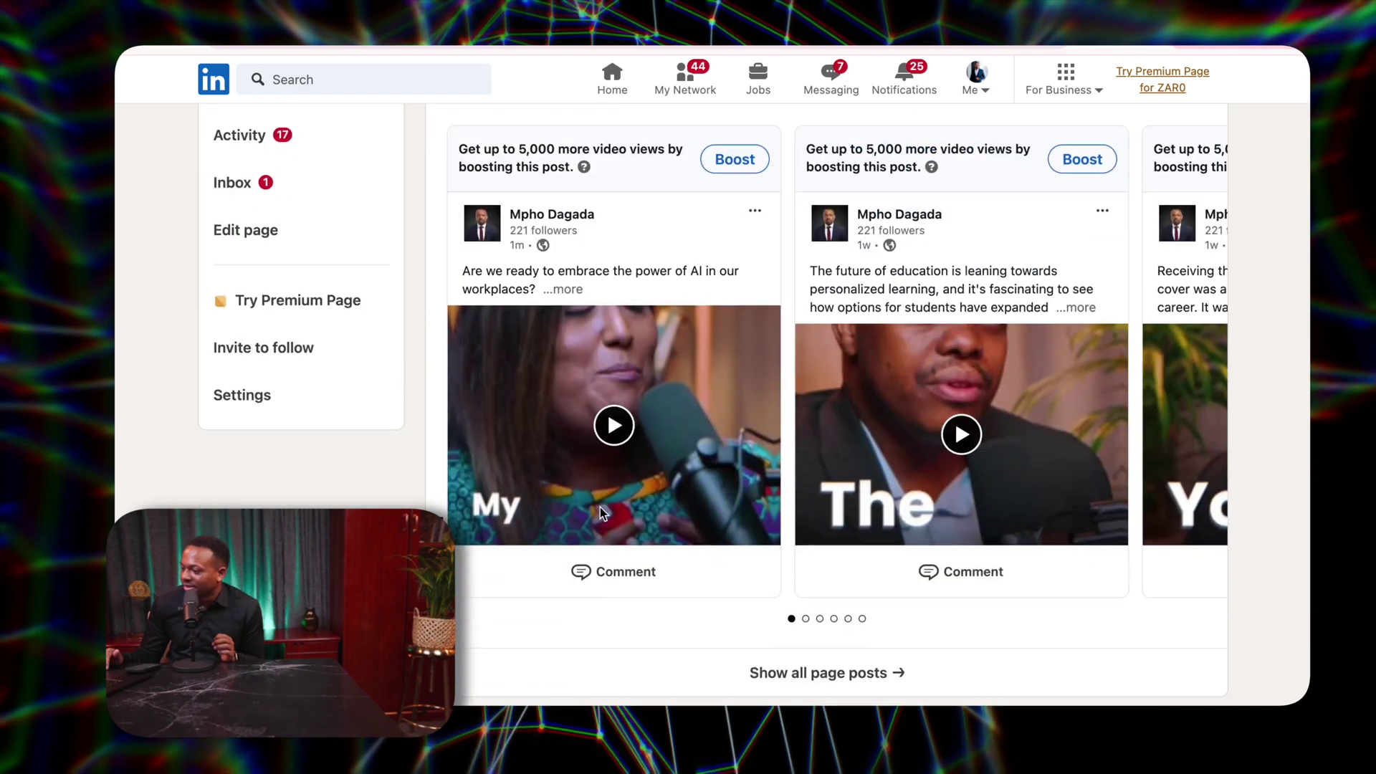
pyautogui.scroll(5, 602, 513)
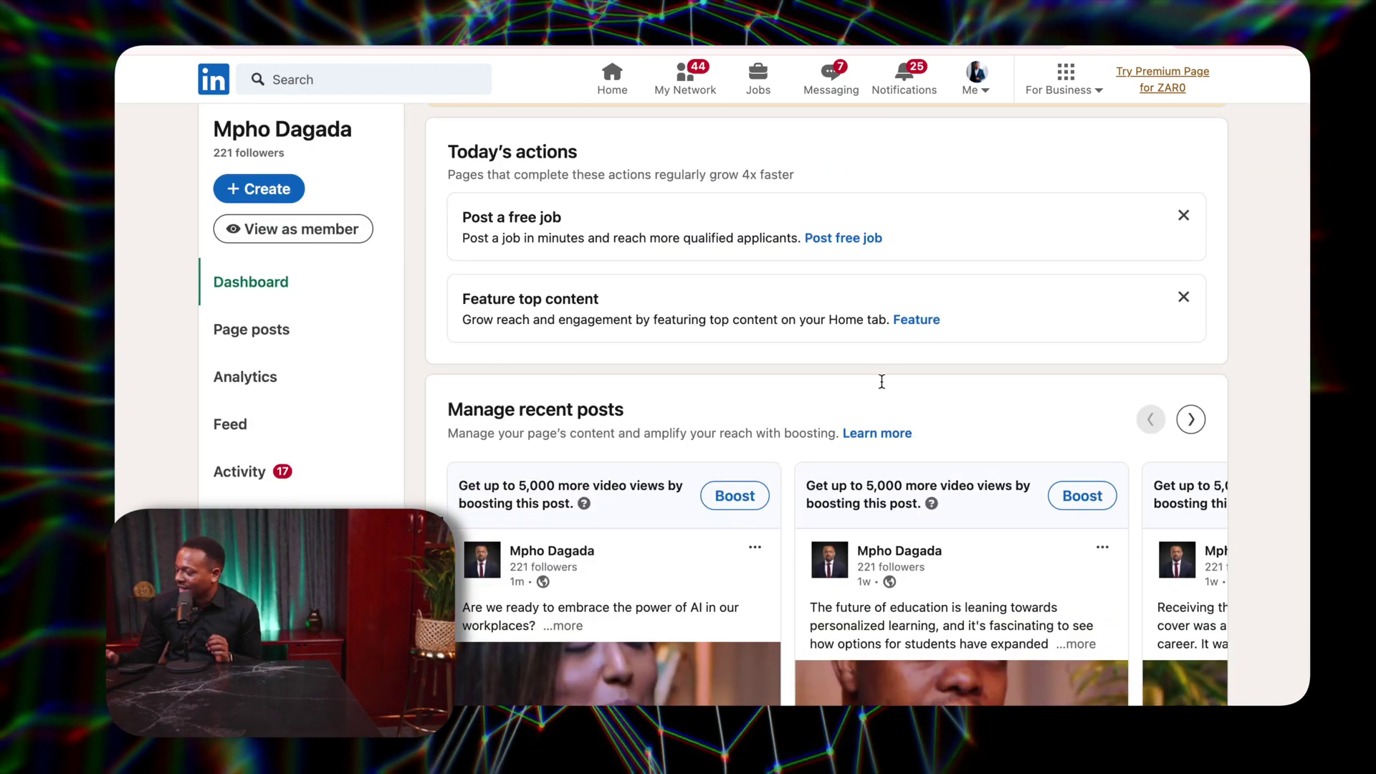
pyautogui.scroll(2, 938, 419)
pyautogui.scroll(-10, 938, 420)
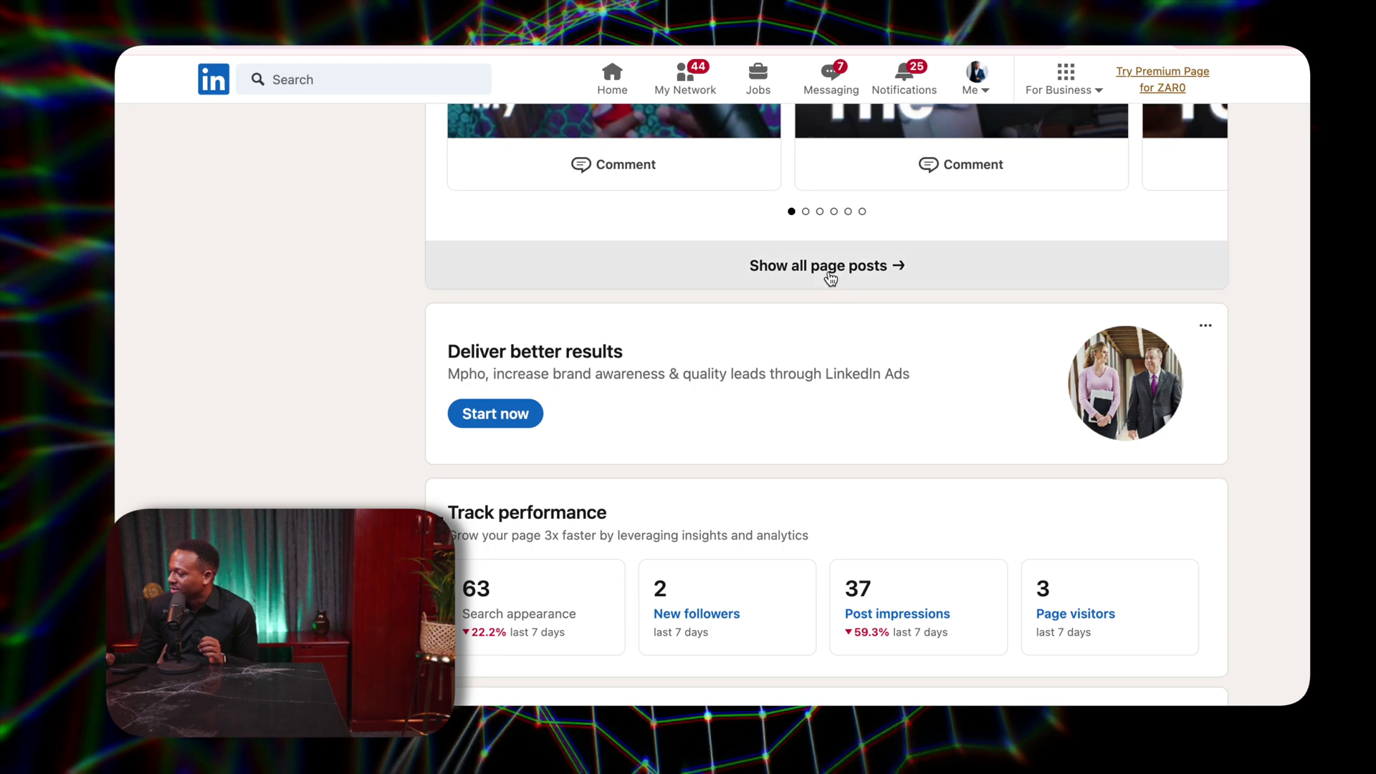
pyautogui.click(830, 276)
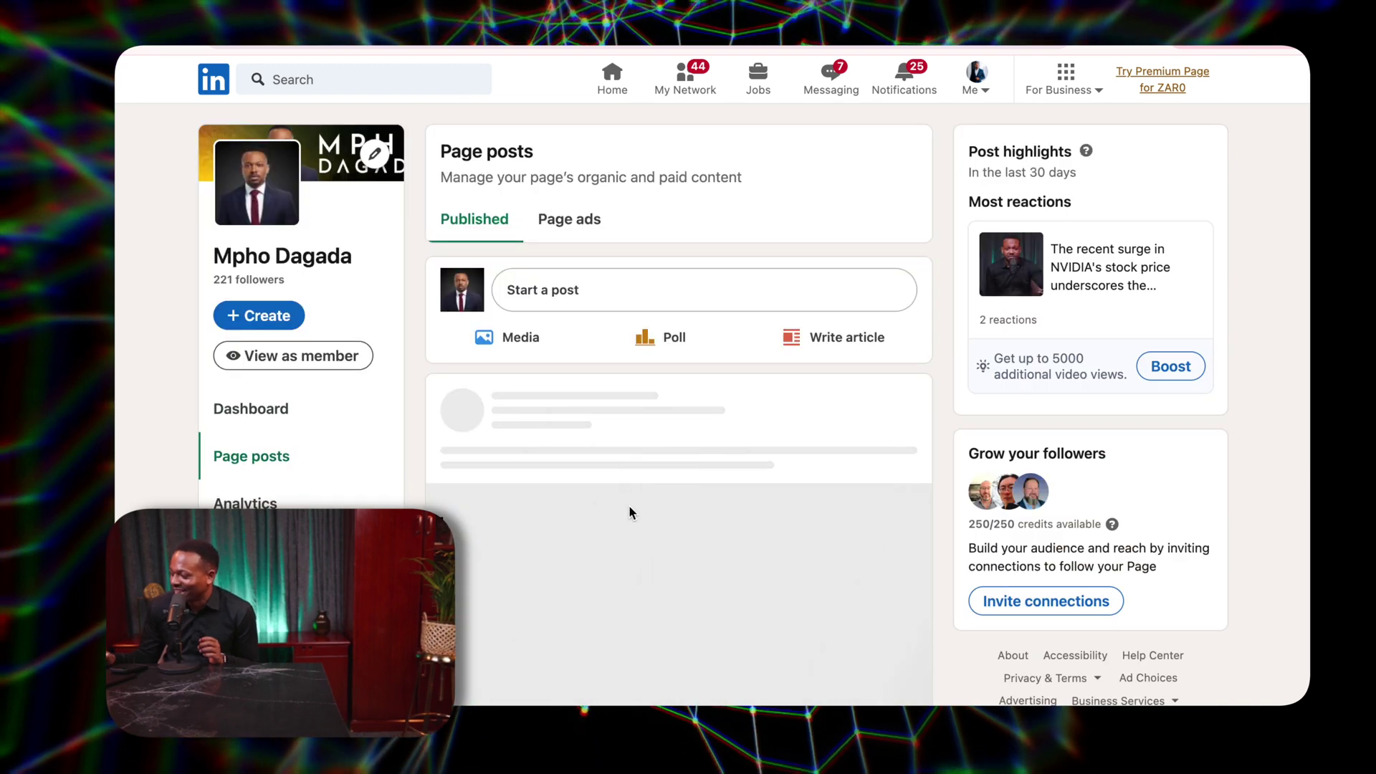
pyautogui.scroll(-3, 672, 466)
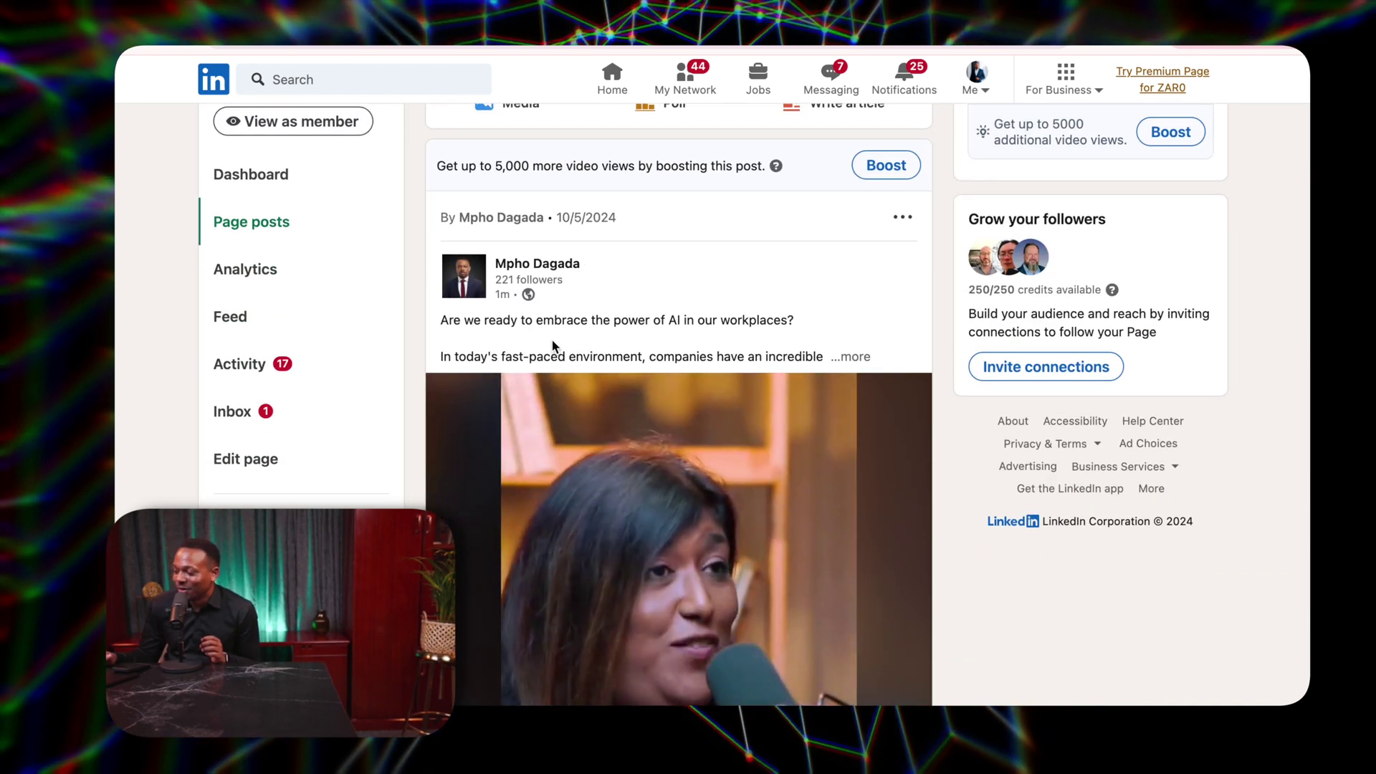
pyautogui.scroll(-5, 552, 344)
pyautogui.scroll(-2, 552, 340)
pyautogui.scroll(2, 552, 339)
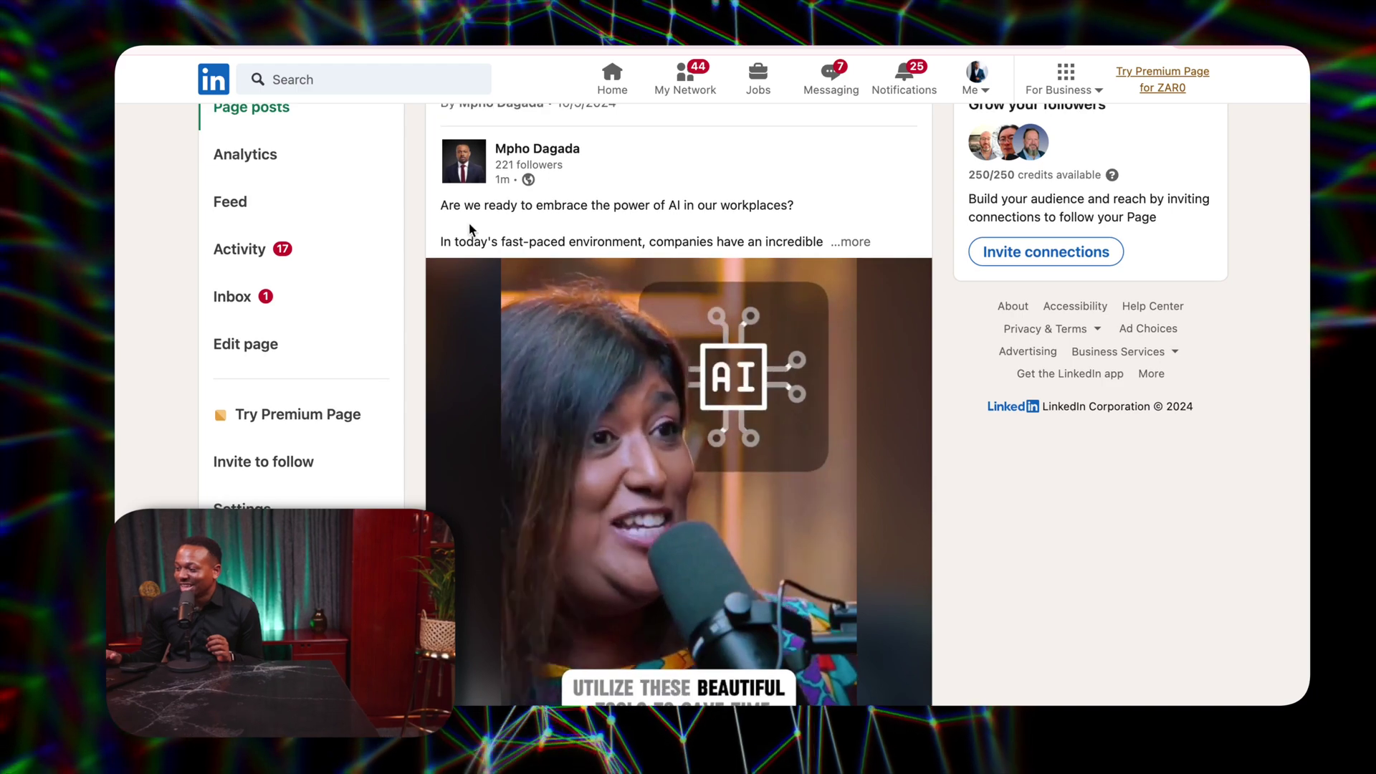
pyautogui.scroll(-2, 598, 487)
pyautogui.scroll(5, 702, 513)
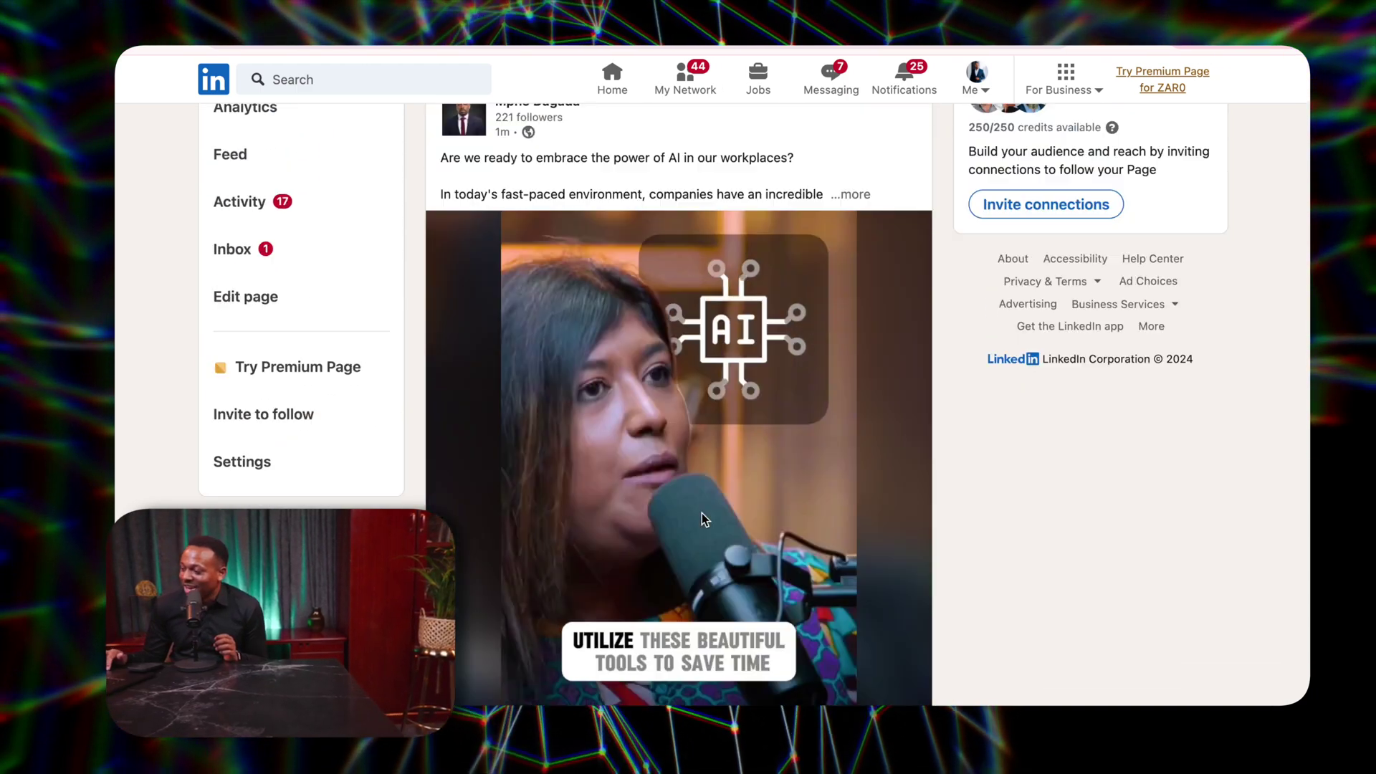
# Expand the AI-in-the-workplace post to read its full text, hashtags and attached video
pyautogui.click(863, 458)
pyautogui.scroll(-5, 860, 456)
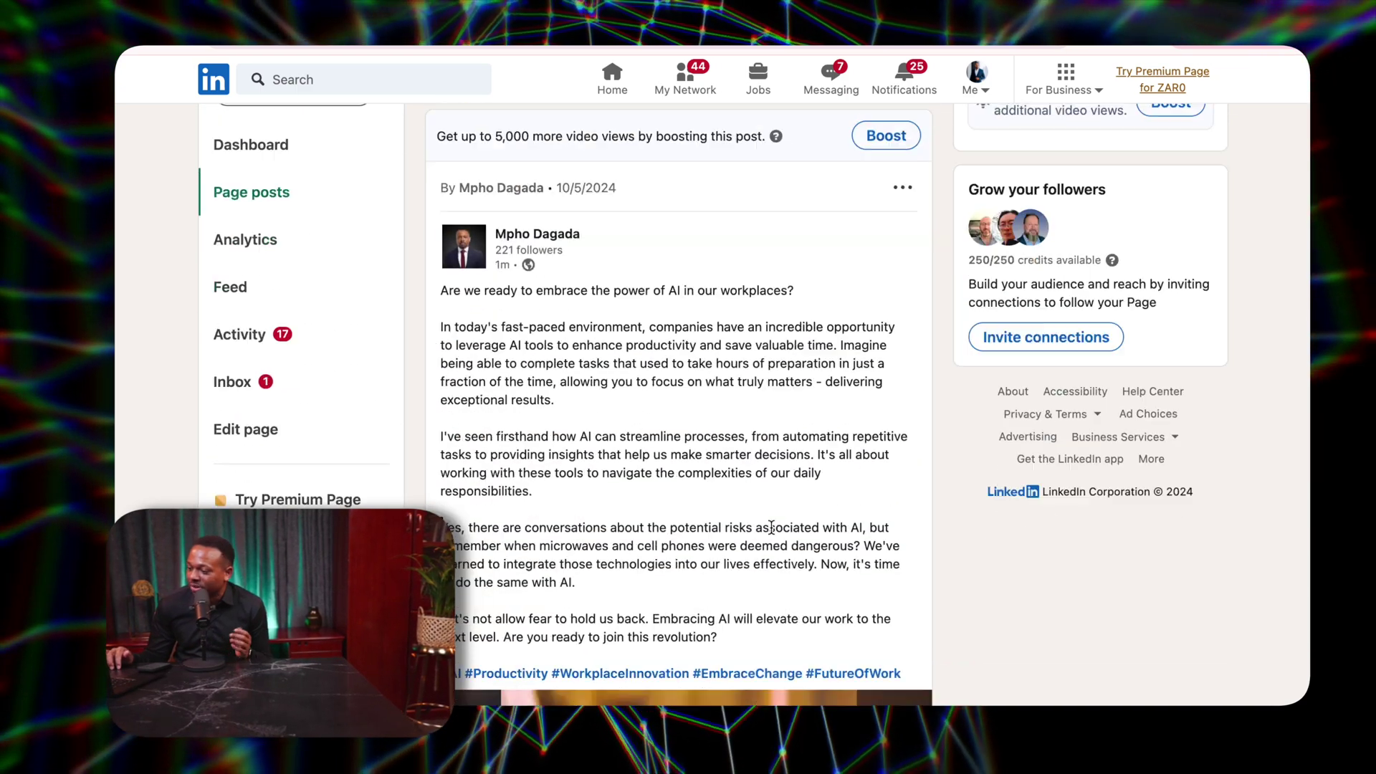
pyautogui.scroll(-5, 771, 530)
pyautogui.scroll(7, 771, 531)
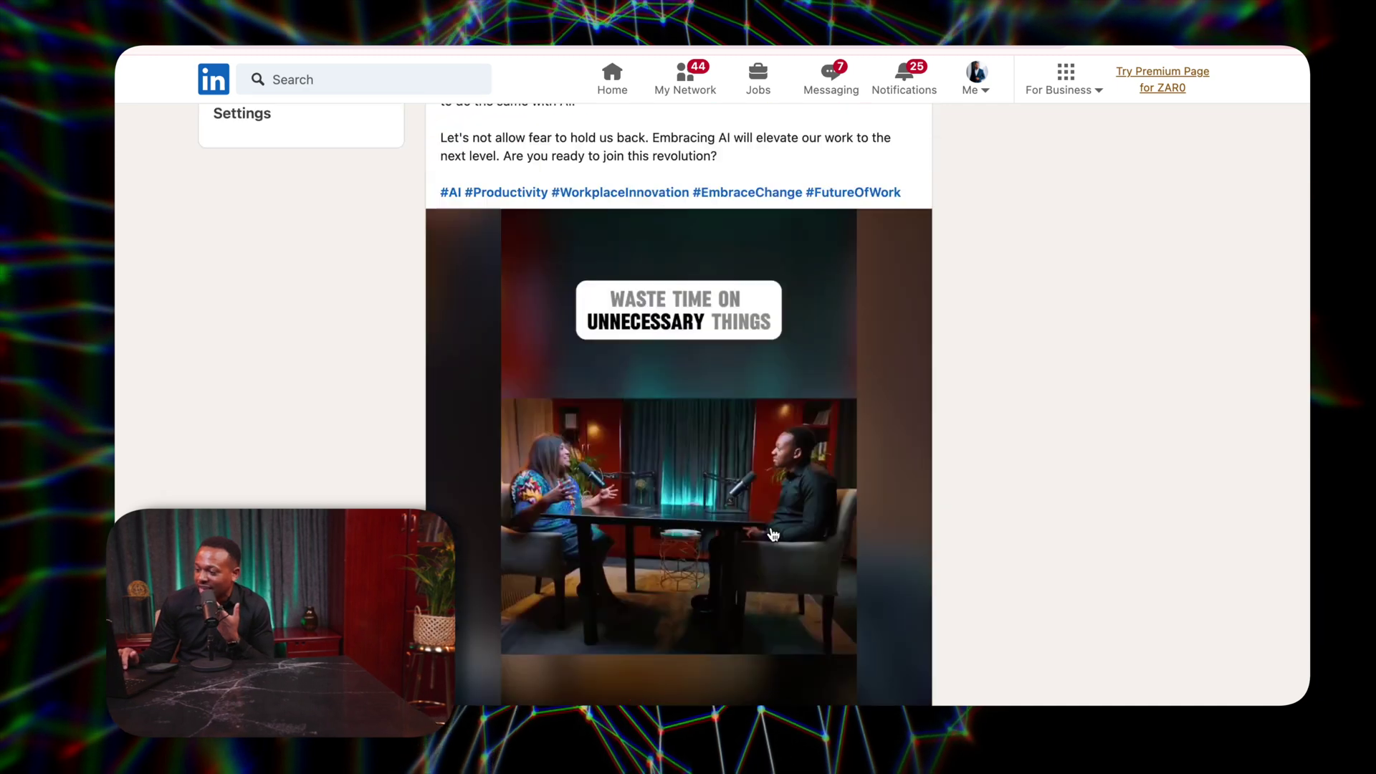
pyautogui.scroll(1, 772, 531)
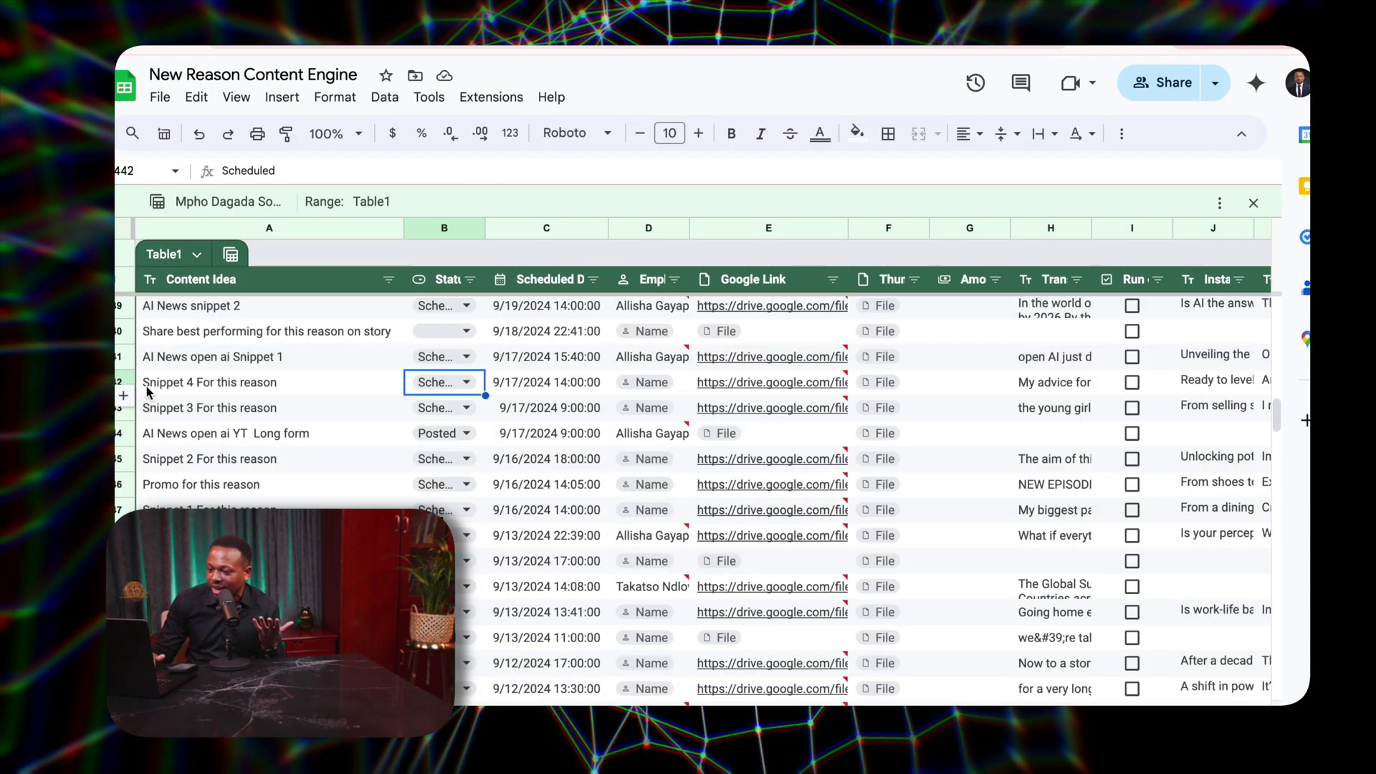
# Read the Snippet 4 For this reason row's full LinkedIn caption to compare it with the post
pyautogui.click(121, 384)
pyautogui.hscroll(10, 794, 394)
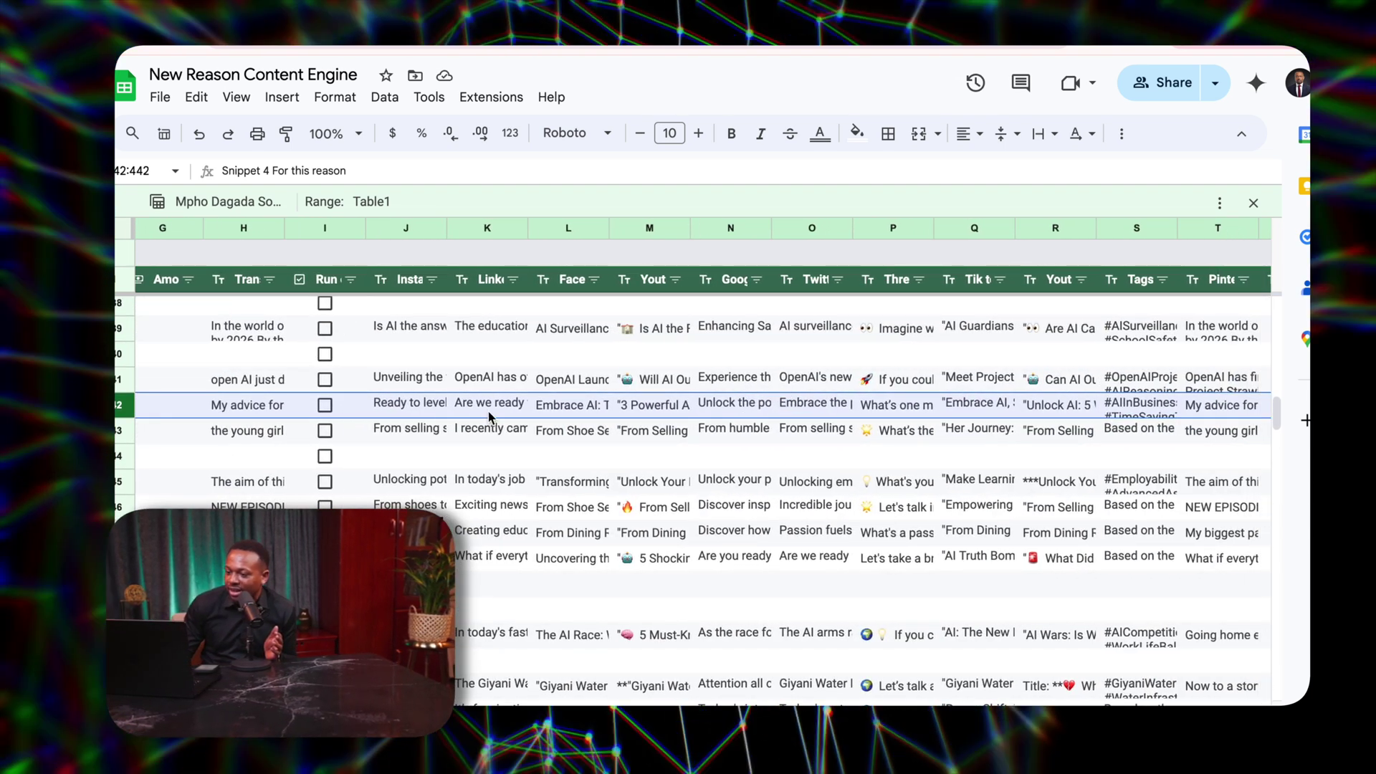
pyautogui.doubleClick(490, 406)
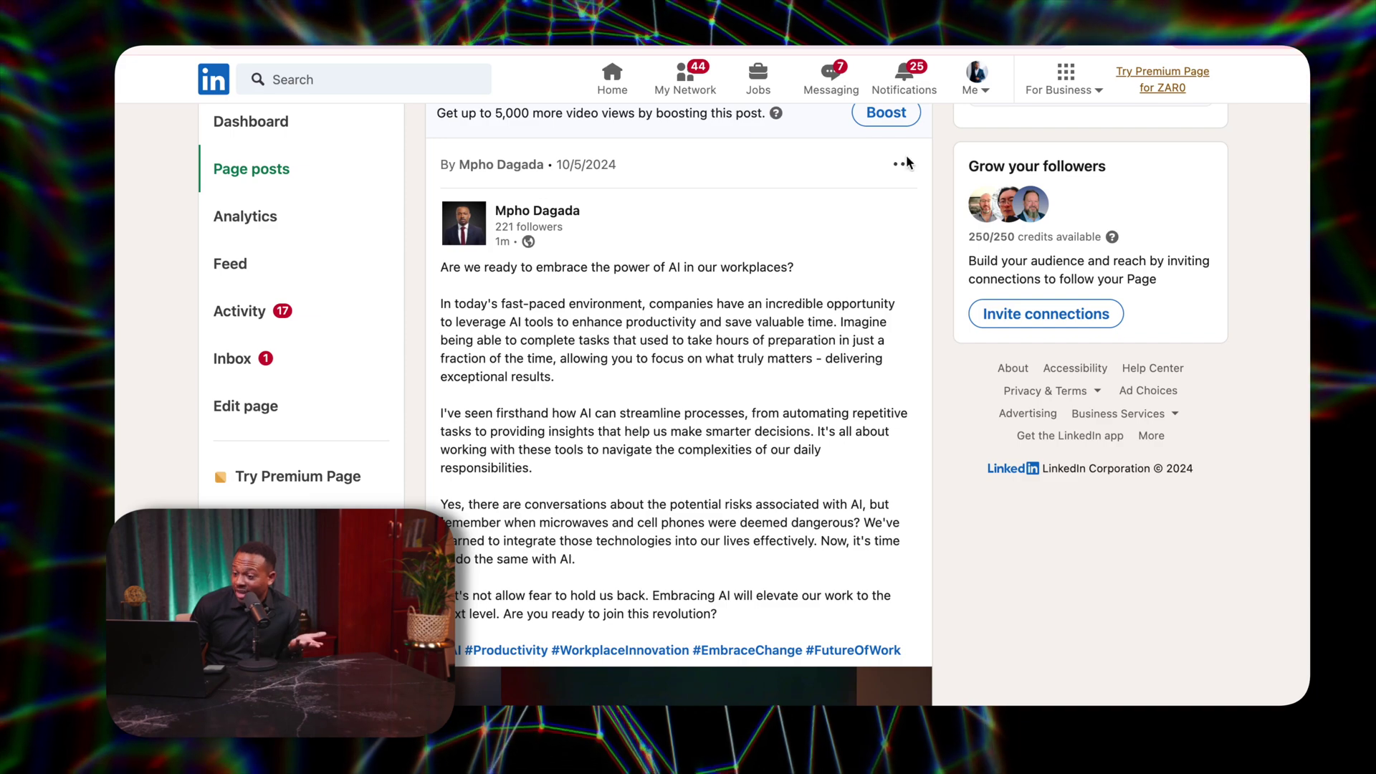
pyautogui.scroll(-5, 733, 510)
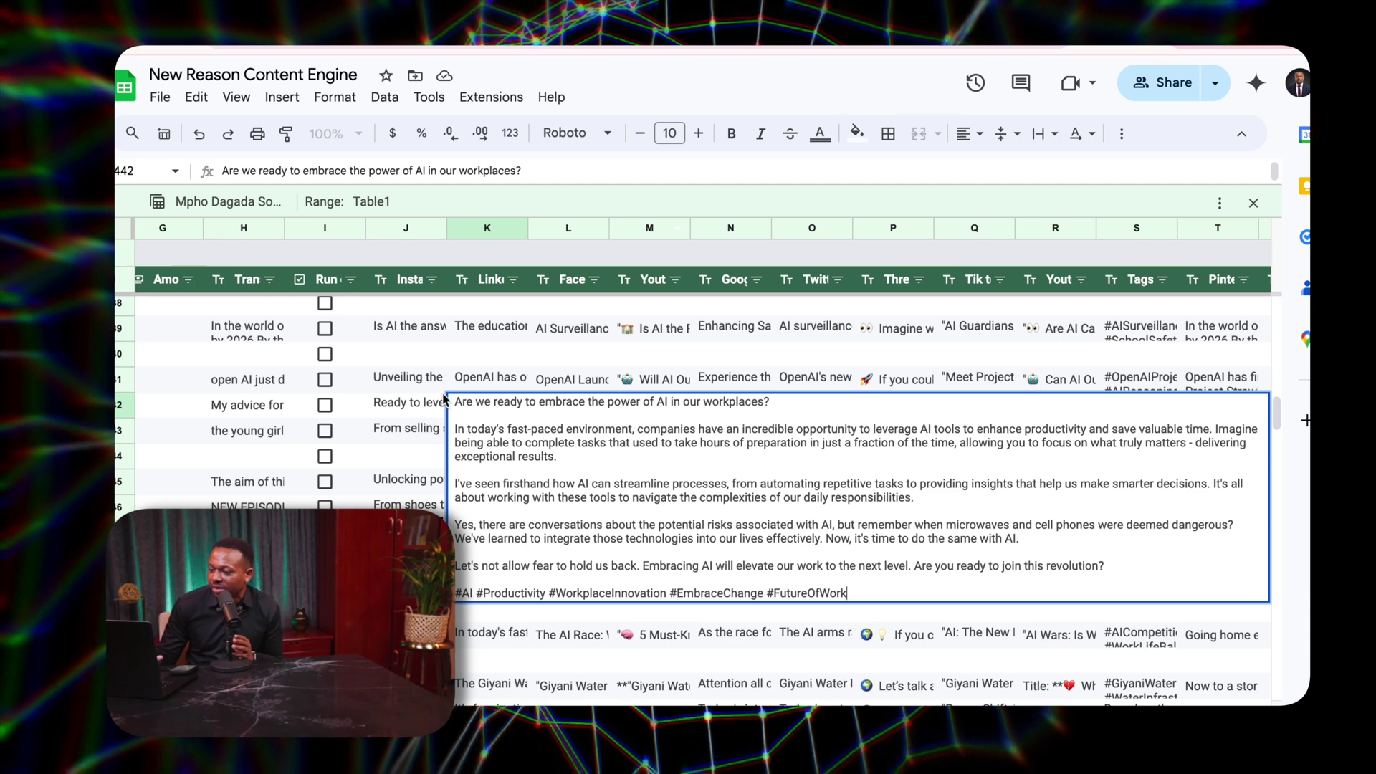
pyautogui.click(429, 400)
pyautogui.hscroll(-10, 410, 402)
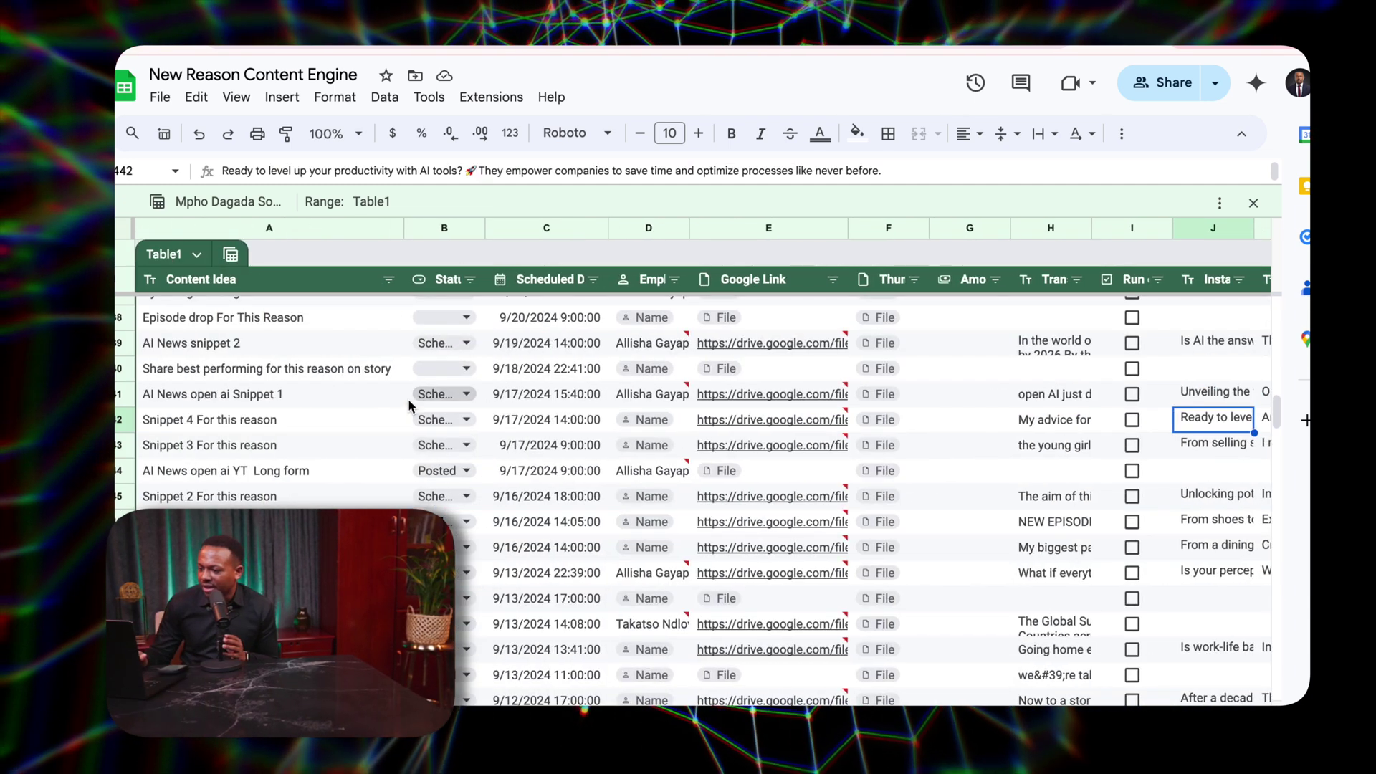
pyautogui.click(114, 422)
pyautogui.hscroll(3, 650, 426)
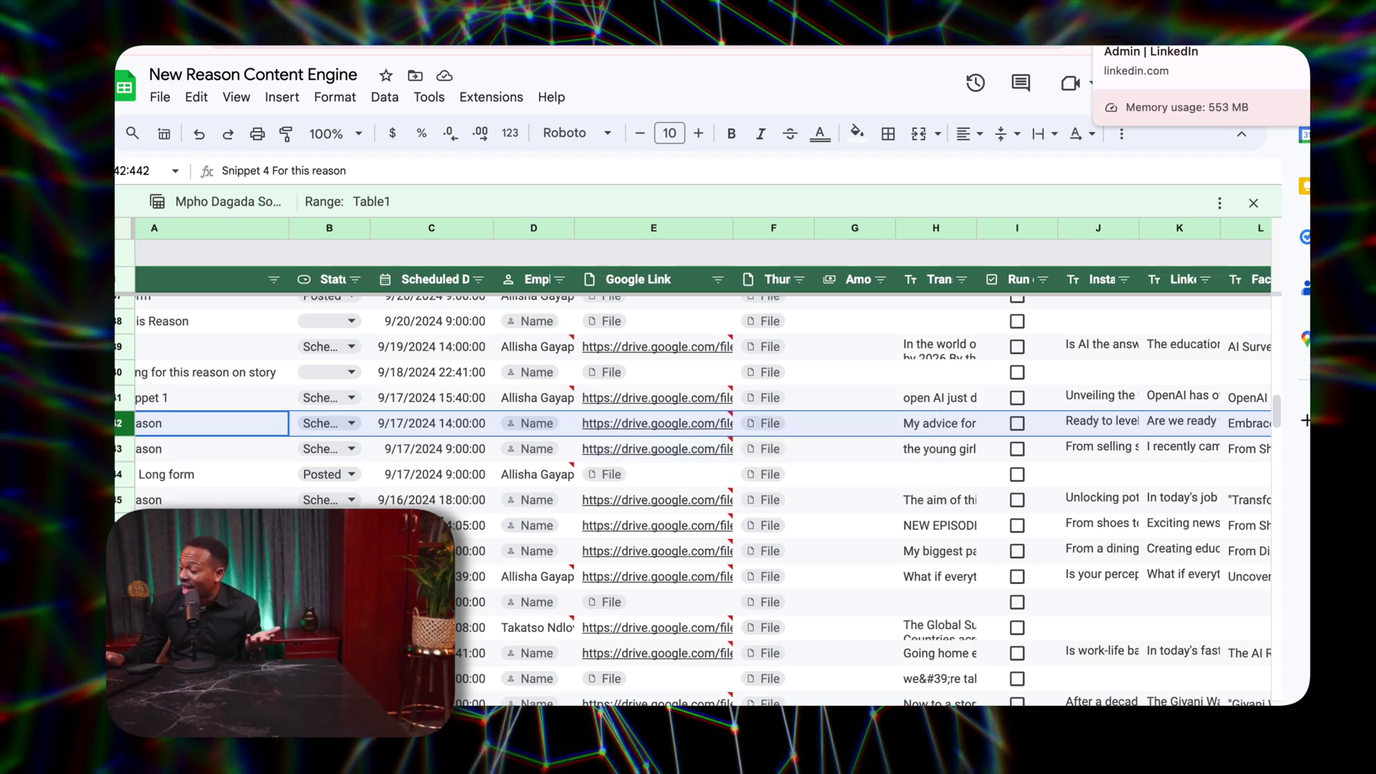
pyautogui.click(462, 47)
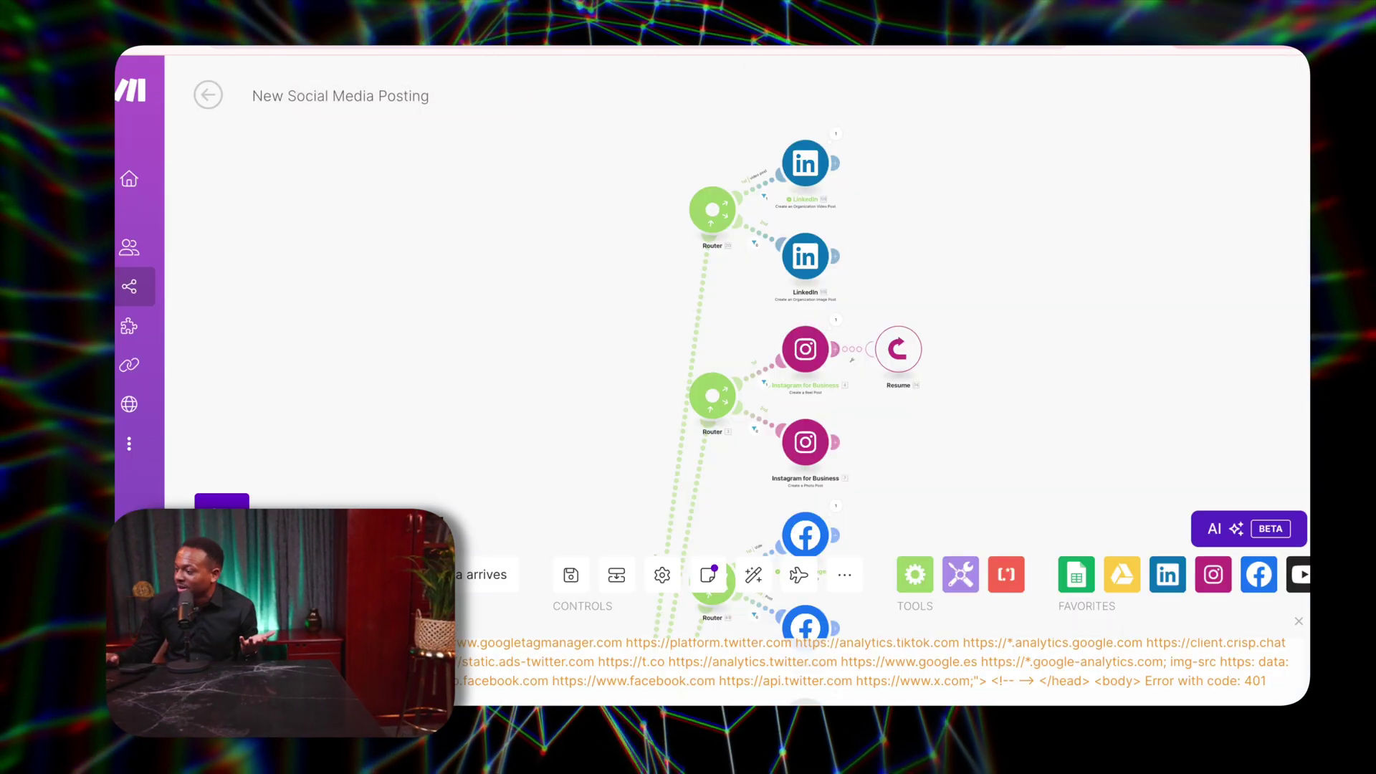
pyautogui.moveTo(1026, 472); pyautogui.dragTo(1032, 225)
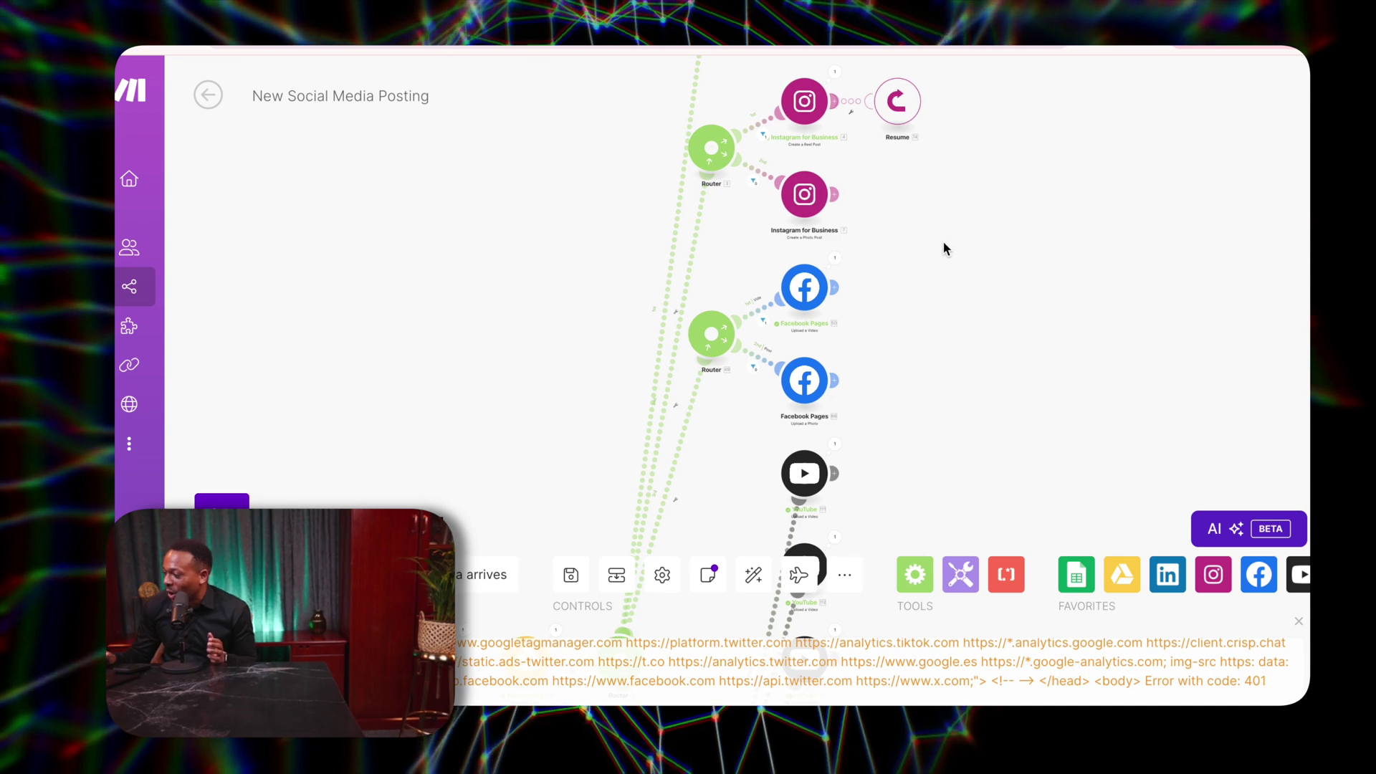
pyautogui.scroll(-5, 943, 247)
pyautogui.scroll(7, 943, 249)
pyautogui.scroll(1, 943, 249)
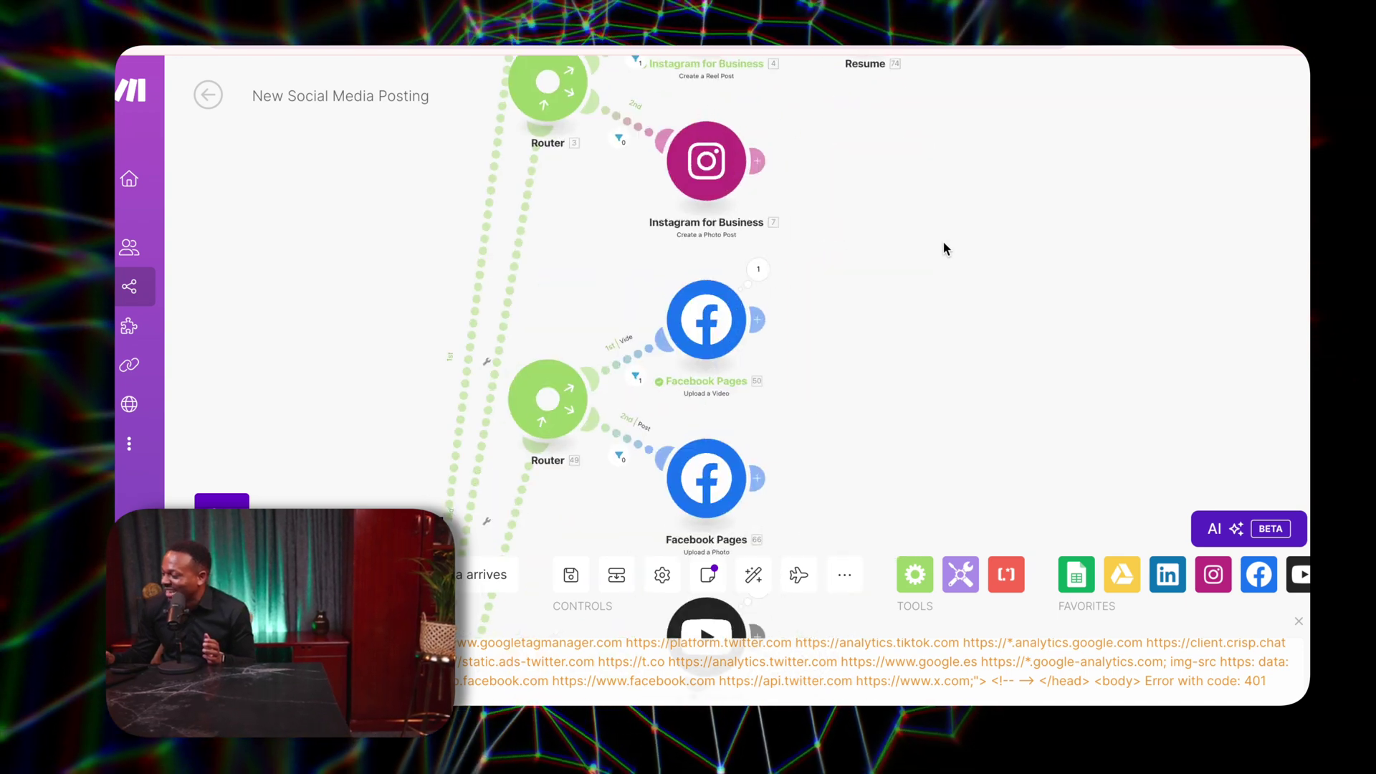
pyautogui.moveTo(912, 295); pyautogui.dragTo(984, 745)
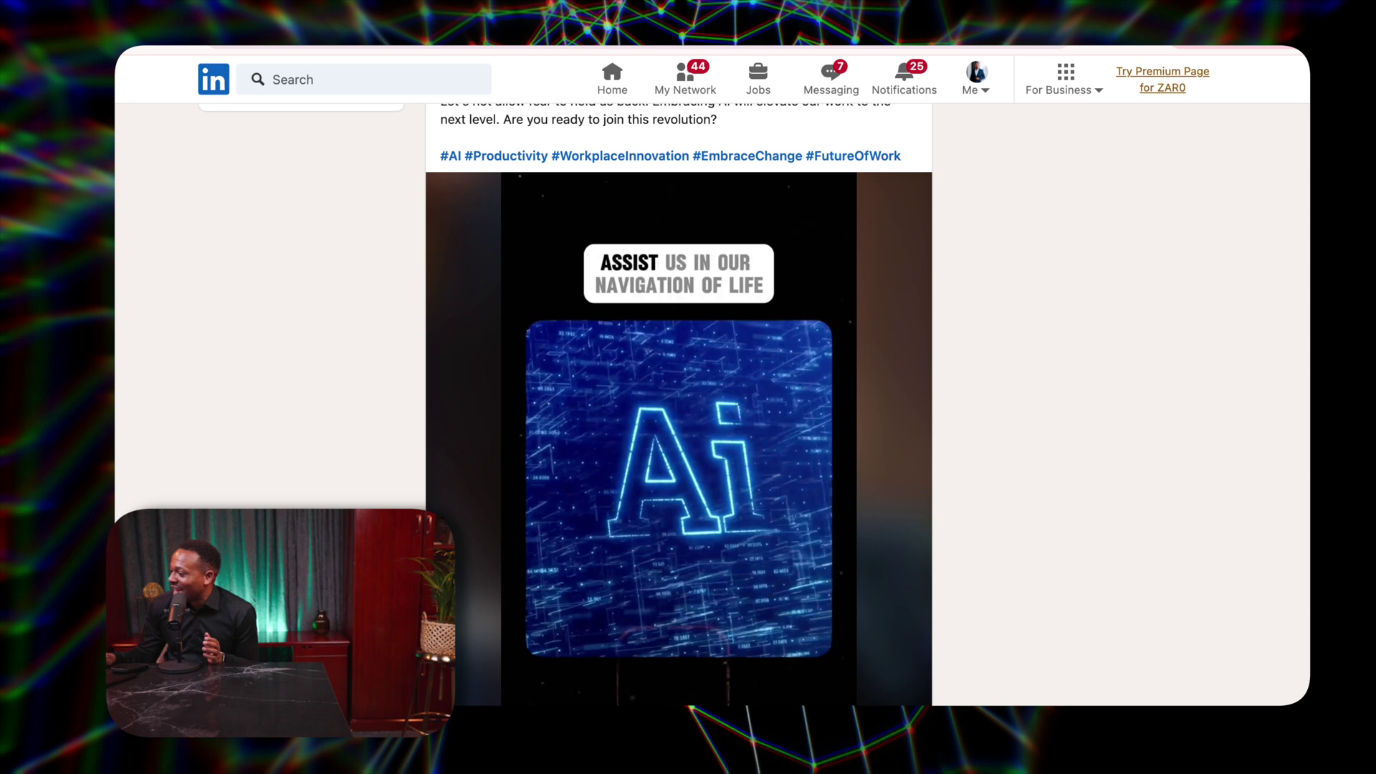
# Delete the AI workplace video post through its options menu and confirm the deletion
pyautogui.scroll(5, 716, 359)
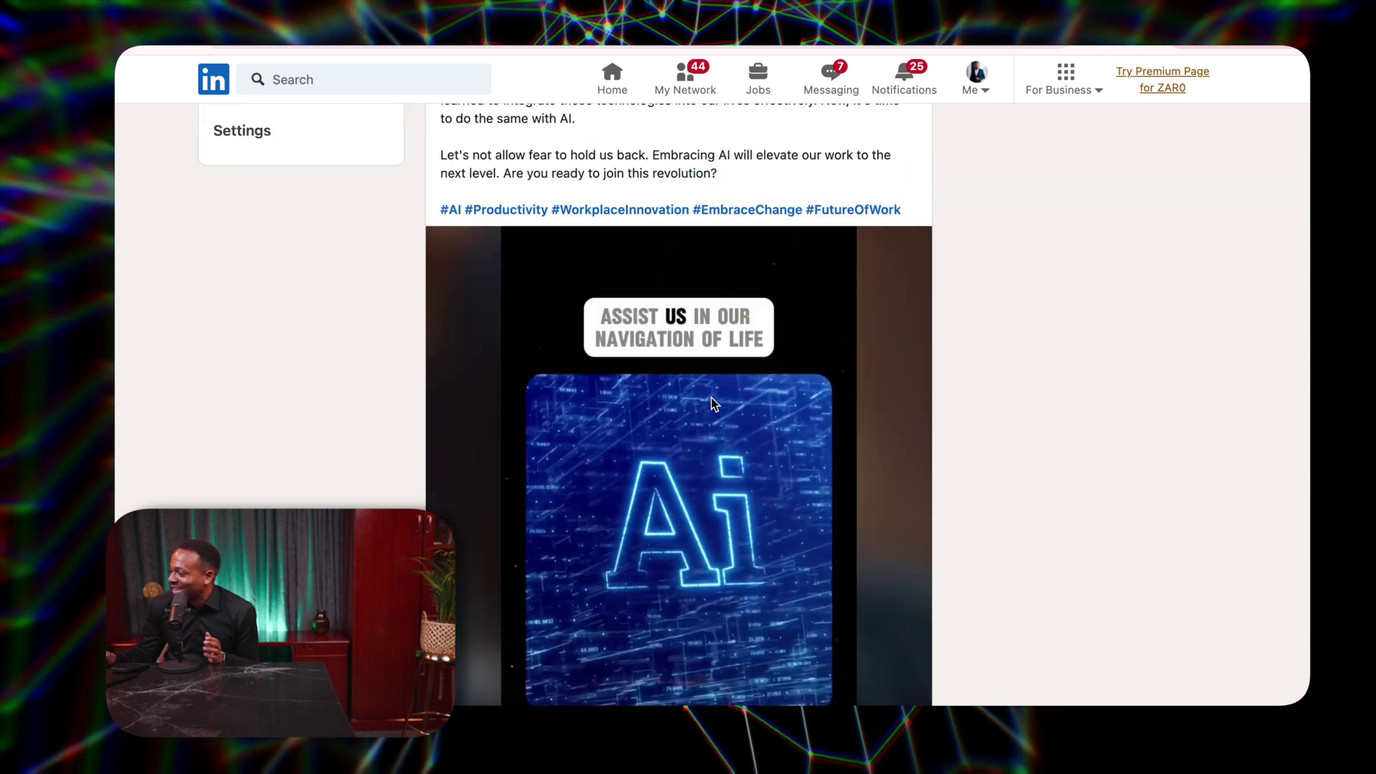
pyautogui.click(902, 136)
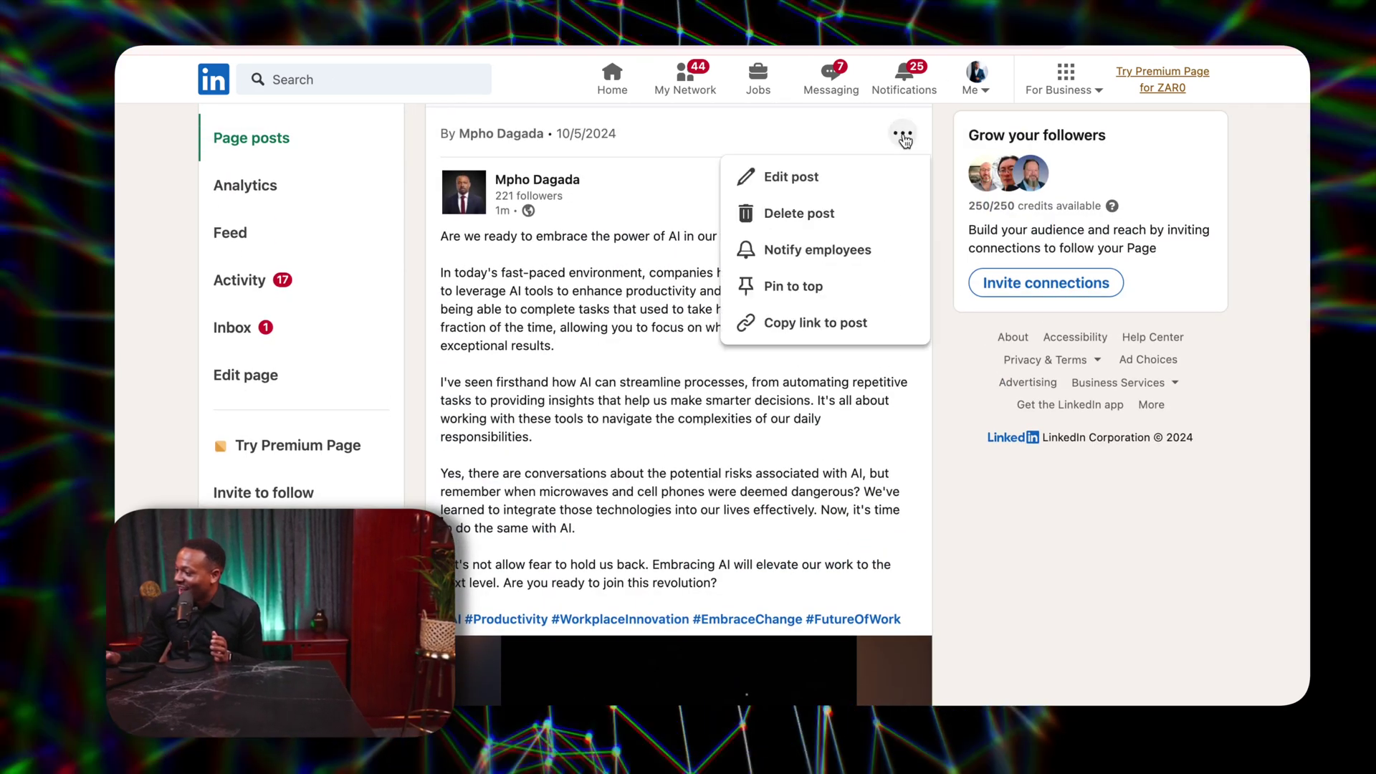
pyautogui.click(801, 214)
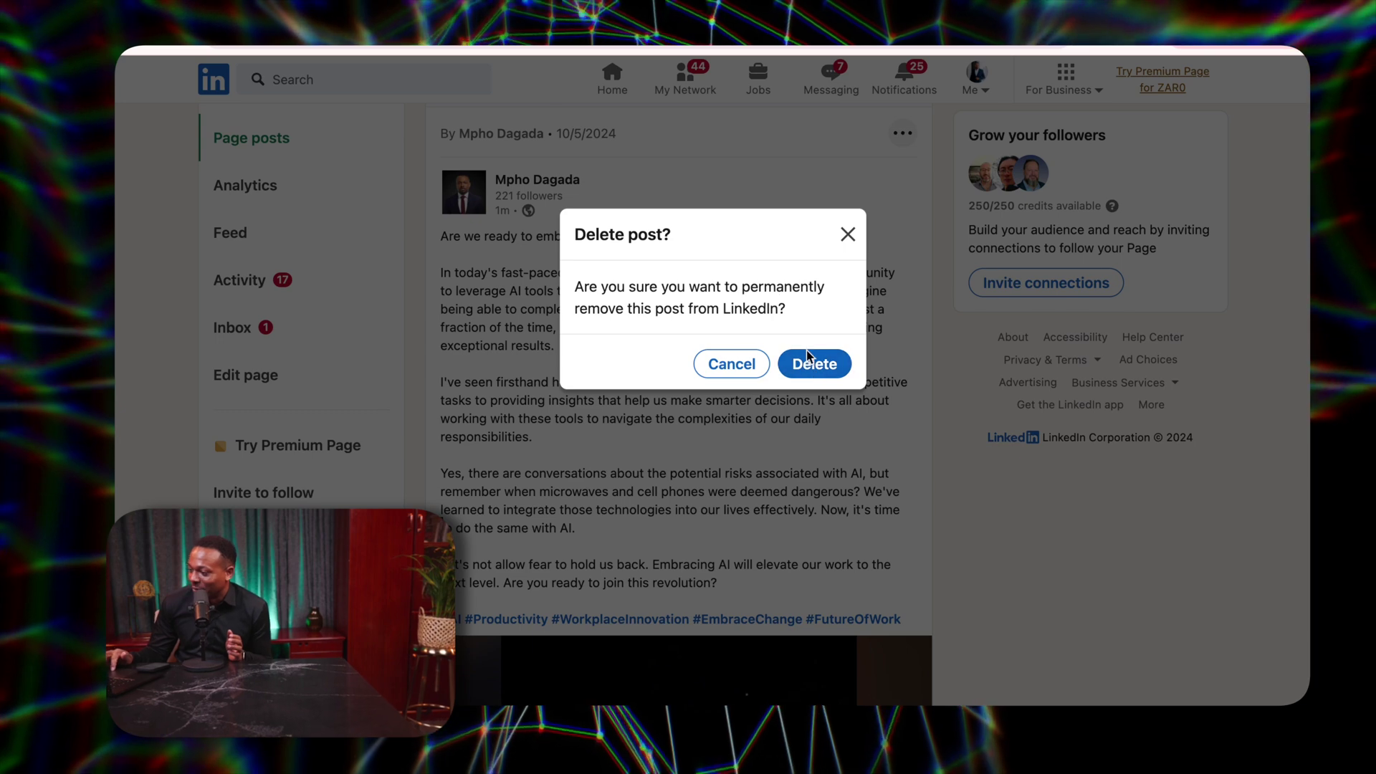
pyautogui.click(815, 369)
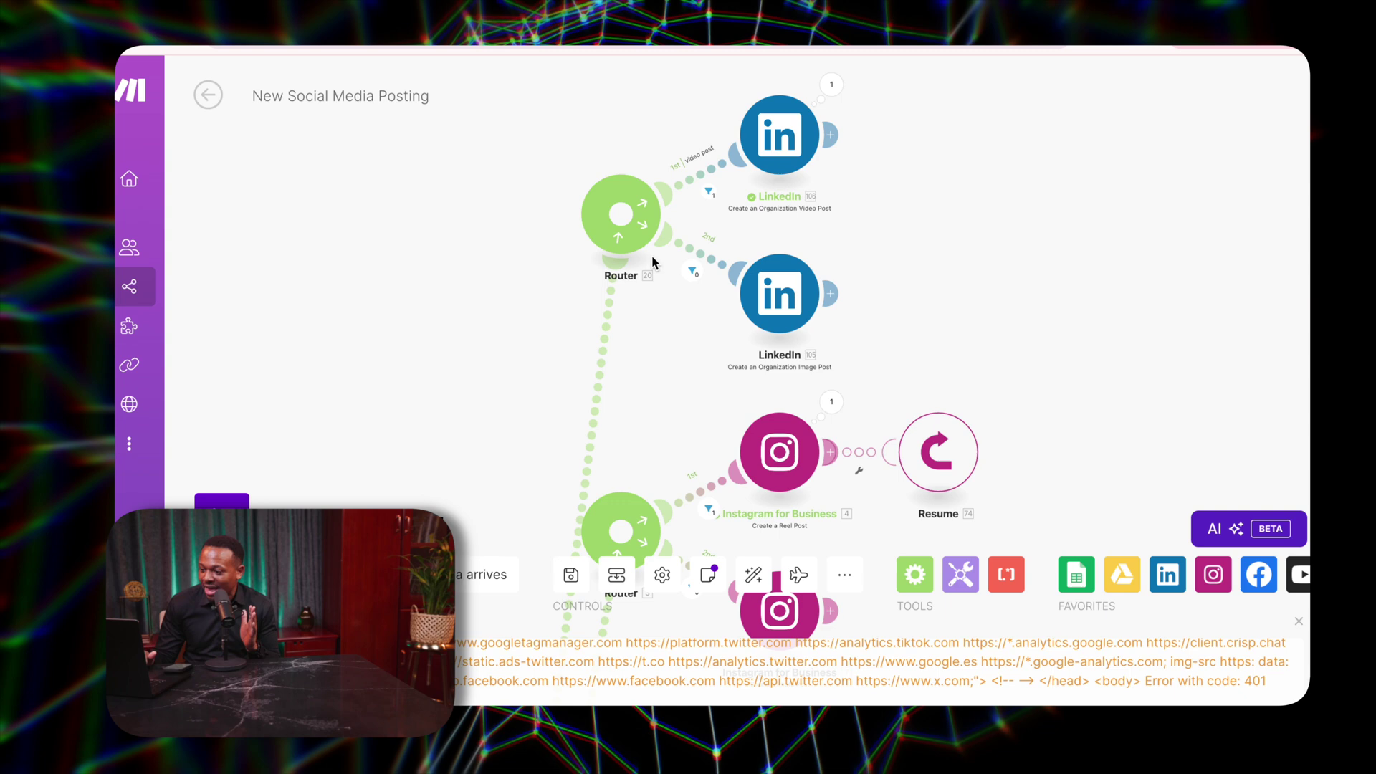
# Check the Content today spreadsheet, then pan the scenario to show the Instagram and LinkedIn modules
pyautogui.scroll(-5, 647, 256)
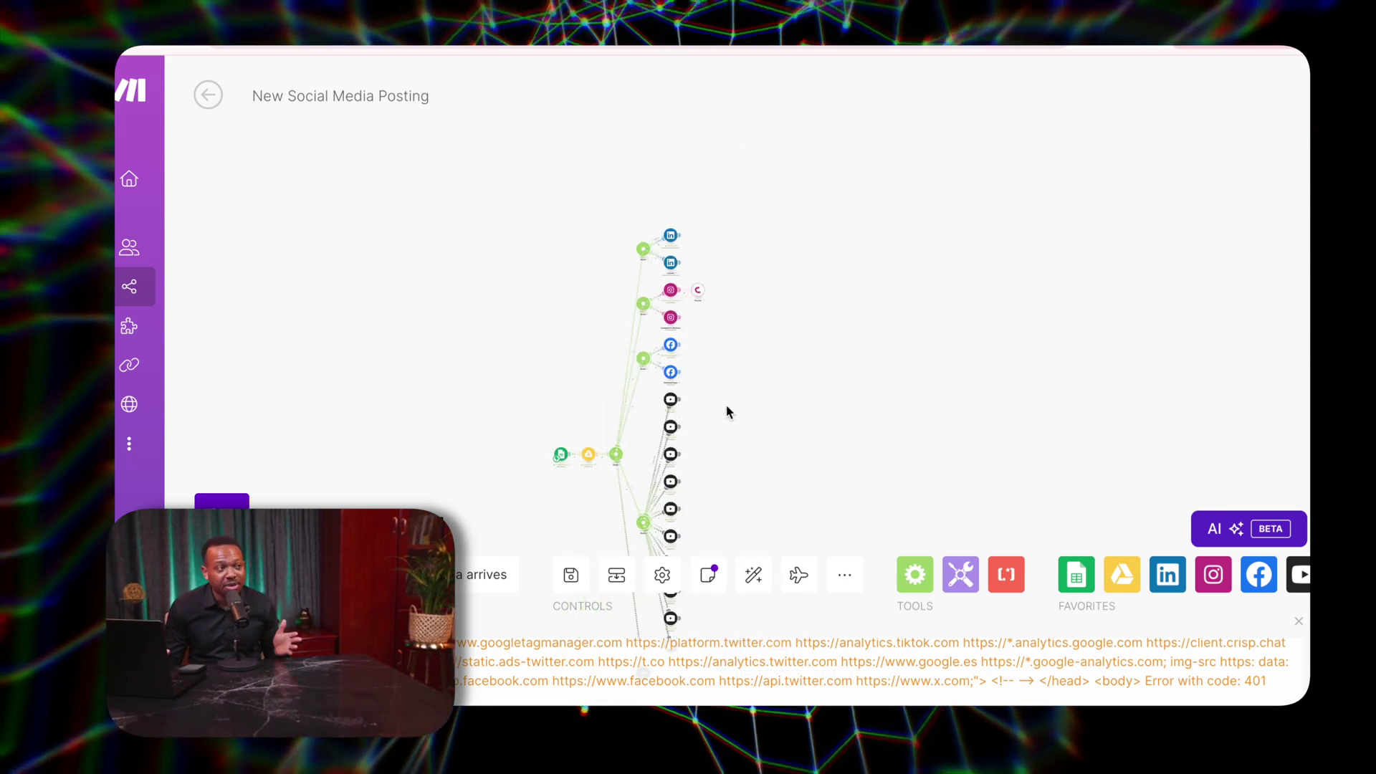
pyautogui.moveTo(780, 419); pyautogui.dragTo(825, 182)
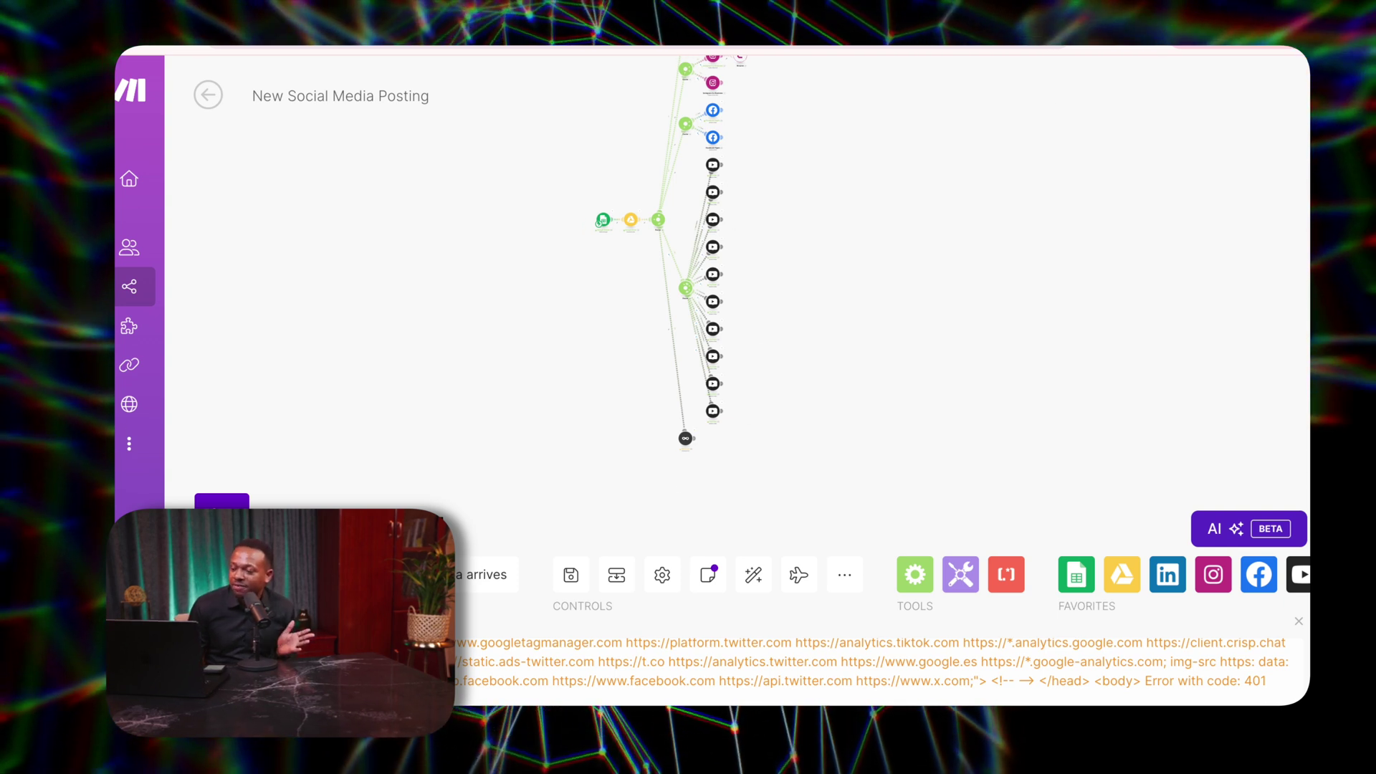
pyautogui.click(803, 47)
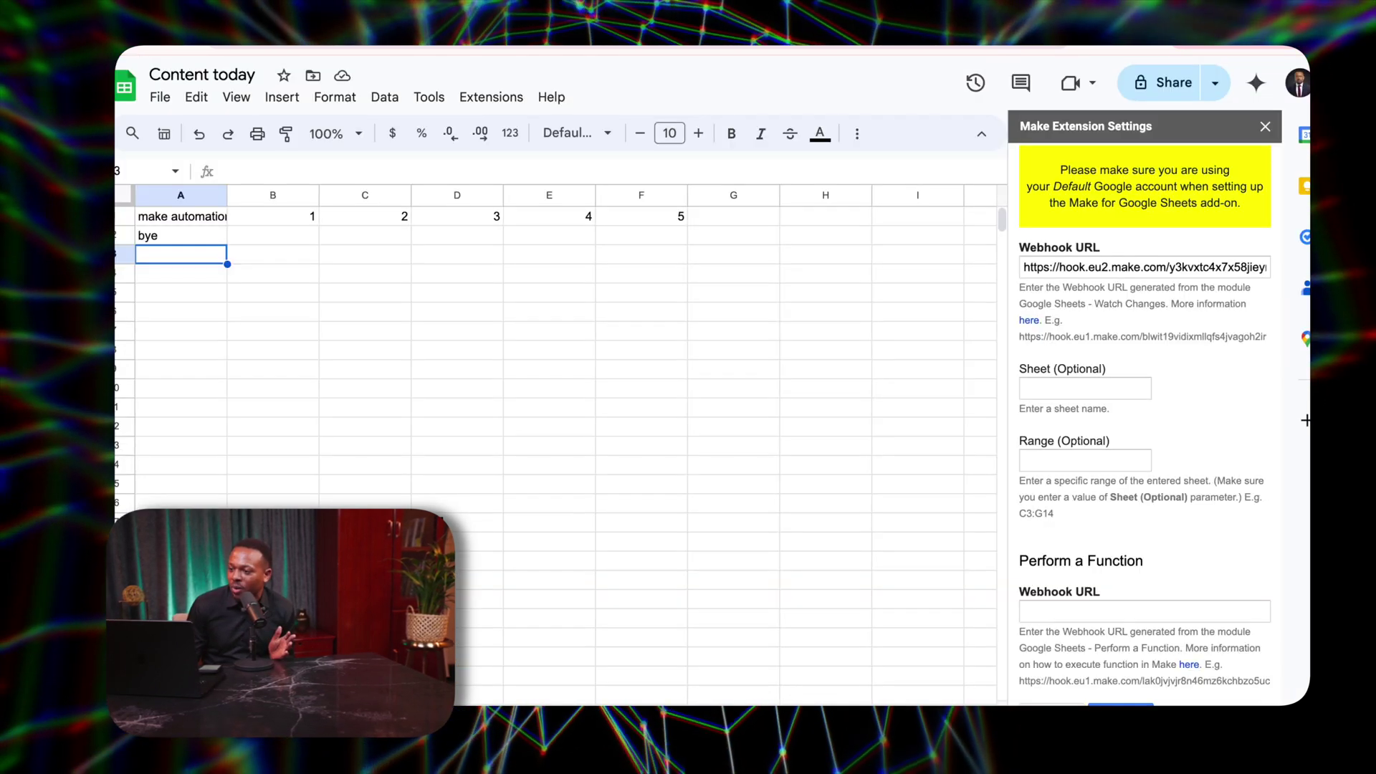
pyautogui.click(772, 56)
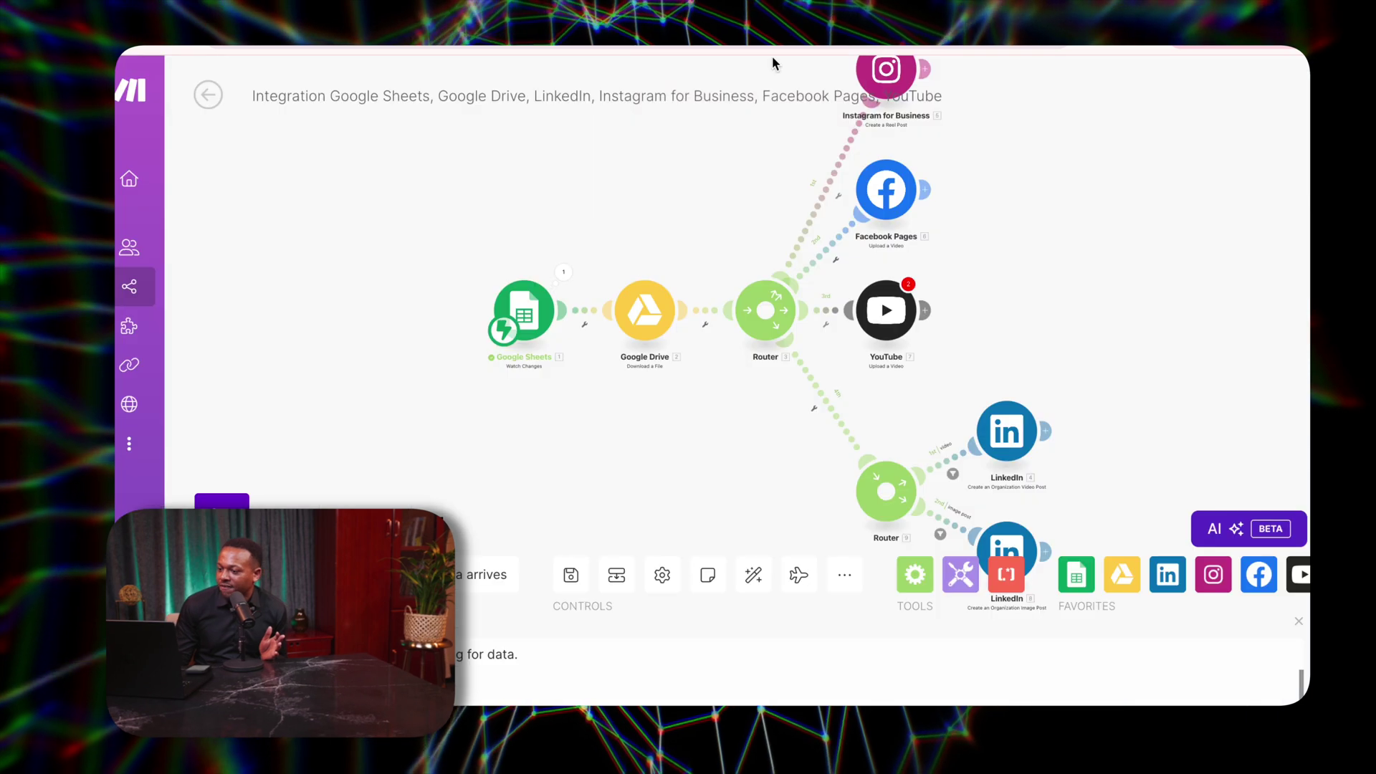
pyautogui.moveTo(1079, 247); pyautogui.dragTo(938, 138)
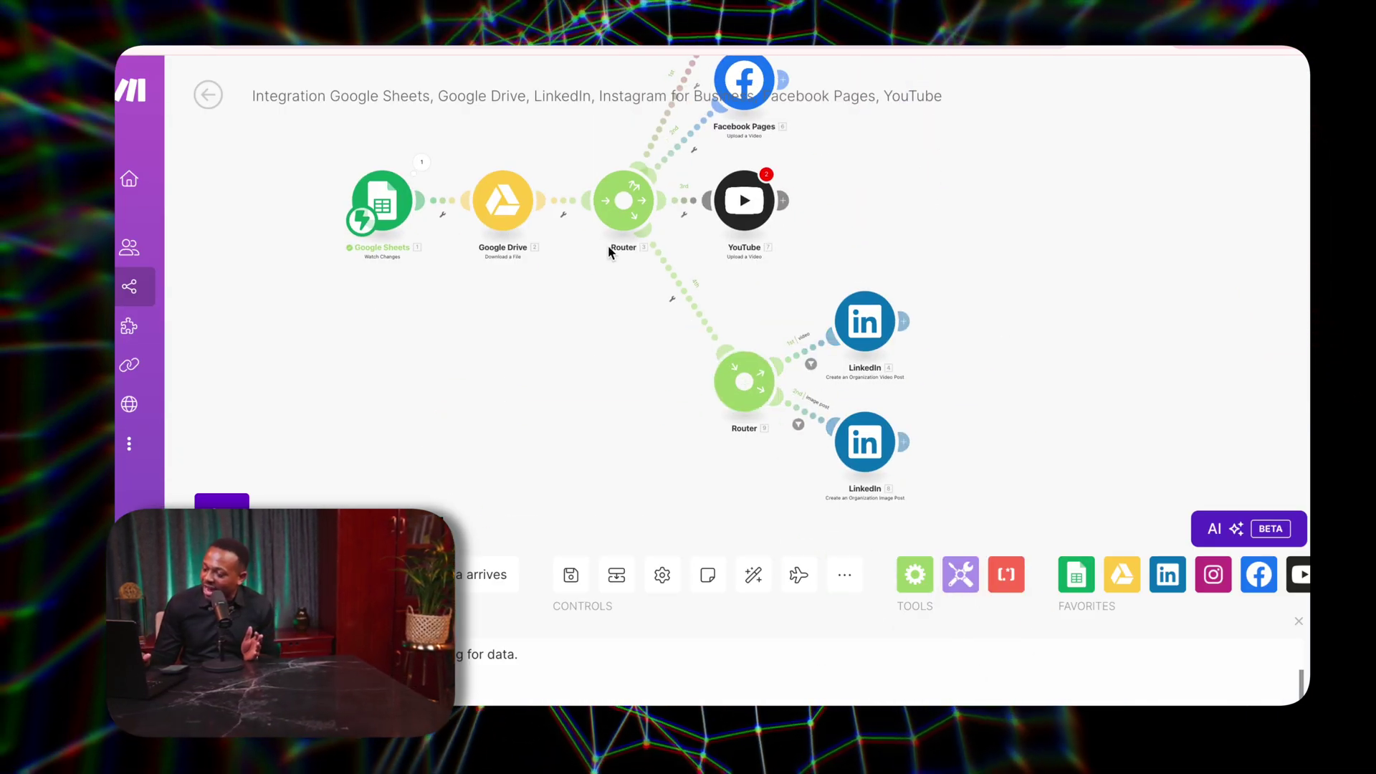
pyautogui.moveTo(581, 434); pyautogui.dragTo(589, 572)
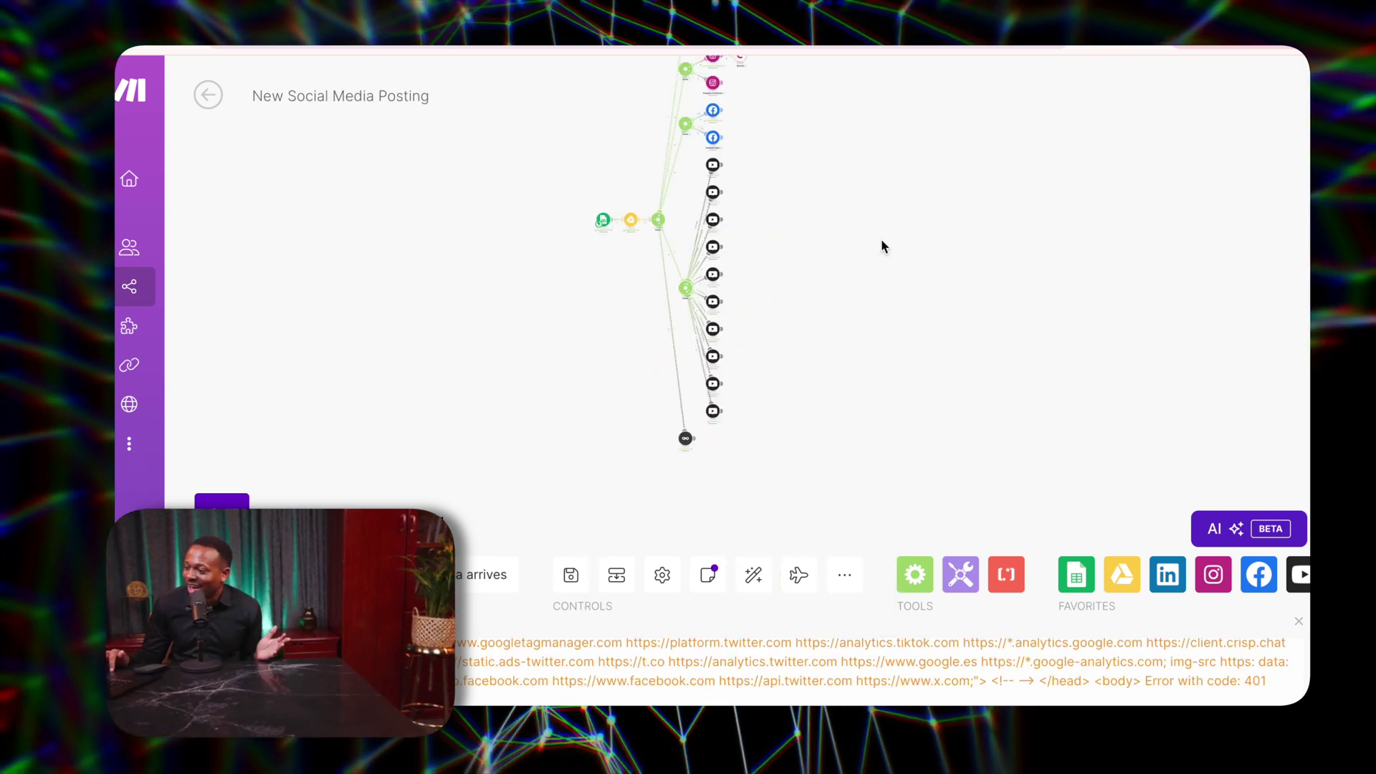
pyautogui.moveTo(881, 246); pyautogui.dragTo(902, 343)
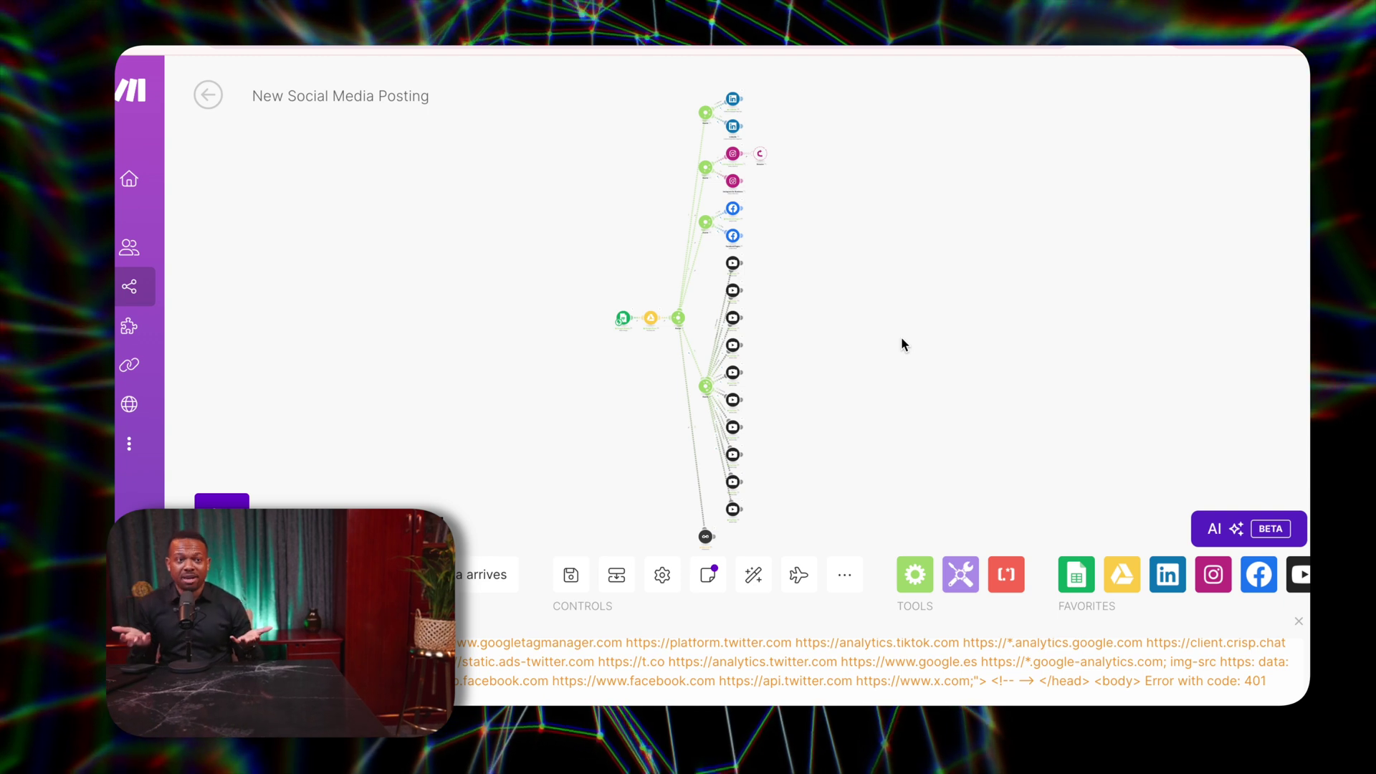